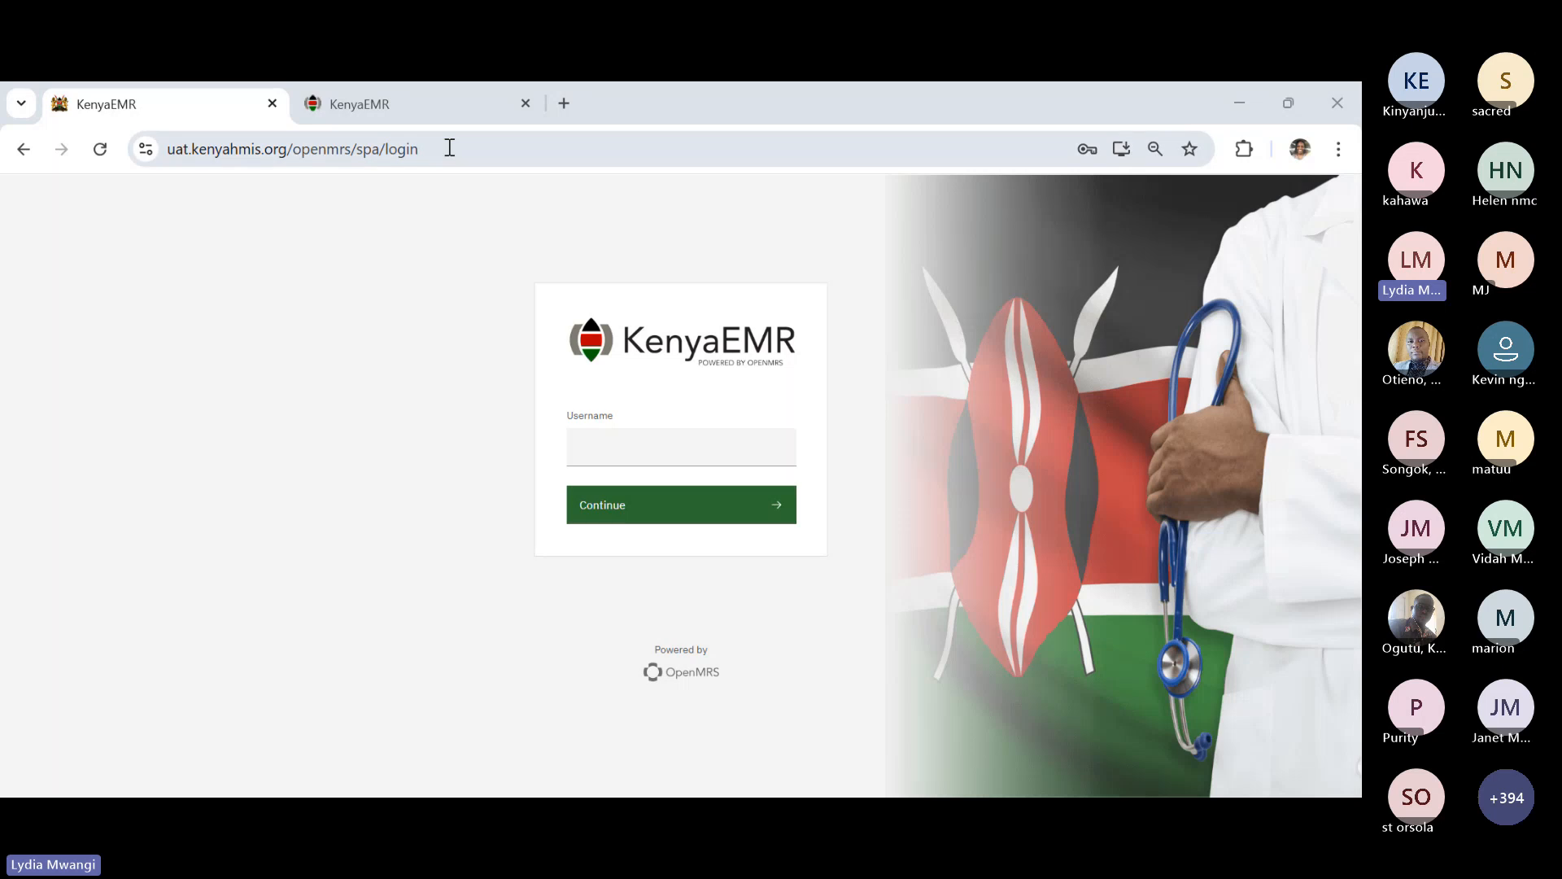
- Sign in to KenyaEMR with the saved username and the account password
click(674, 448)
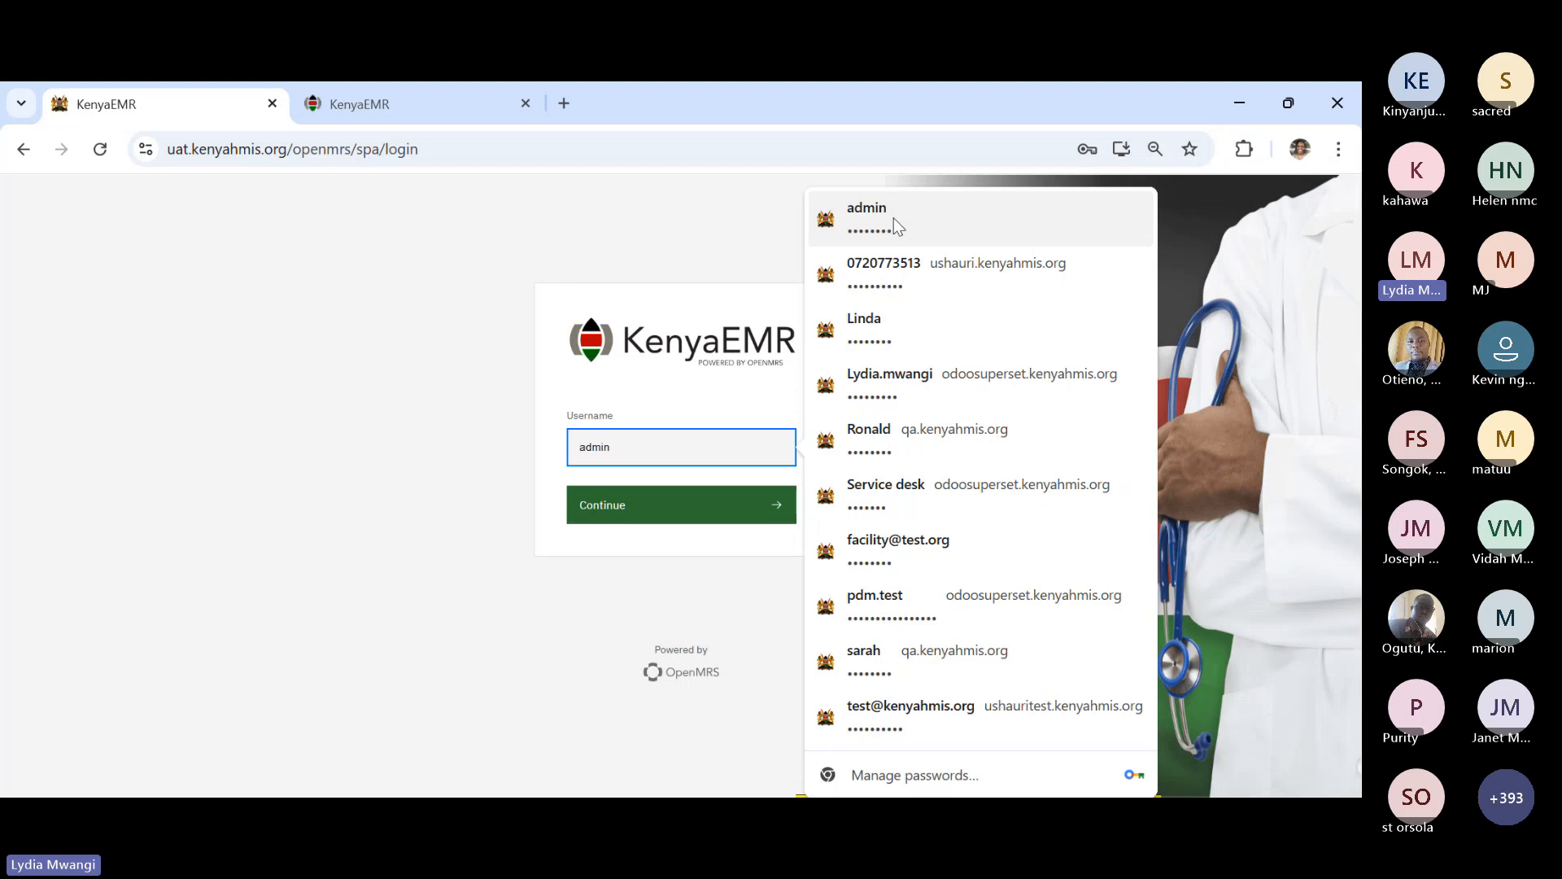
click(900, 226)
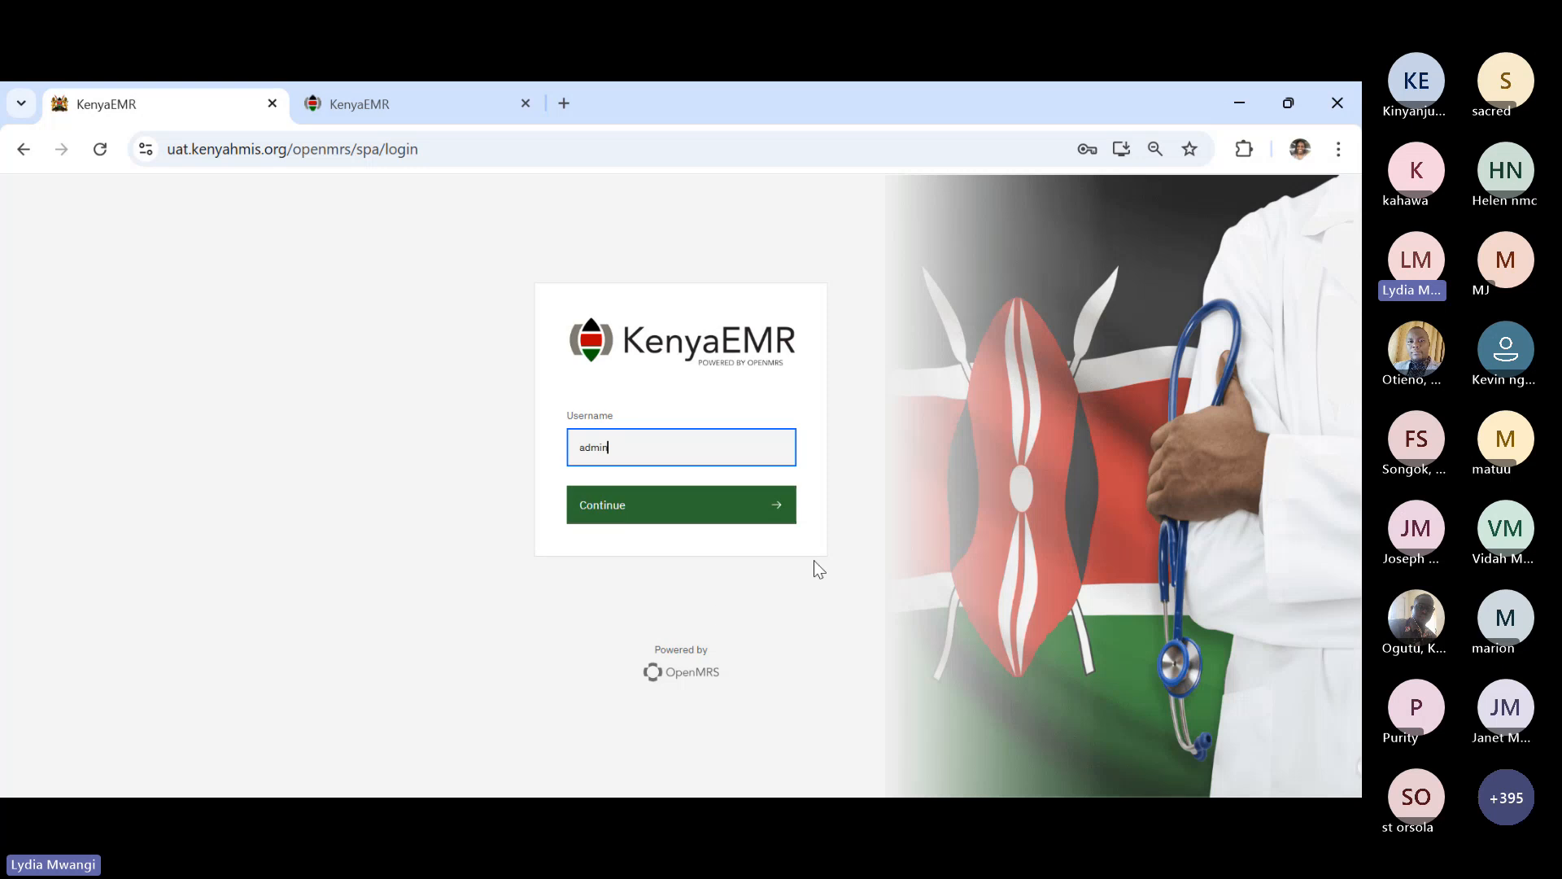
click(657, 507)
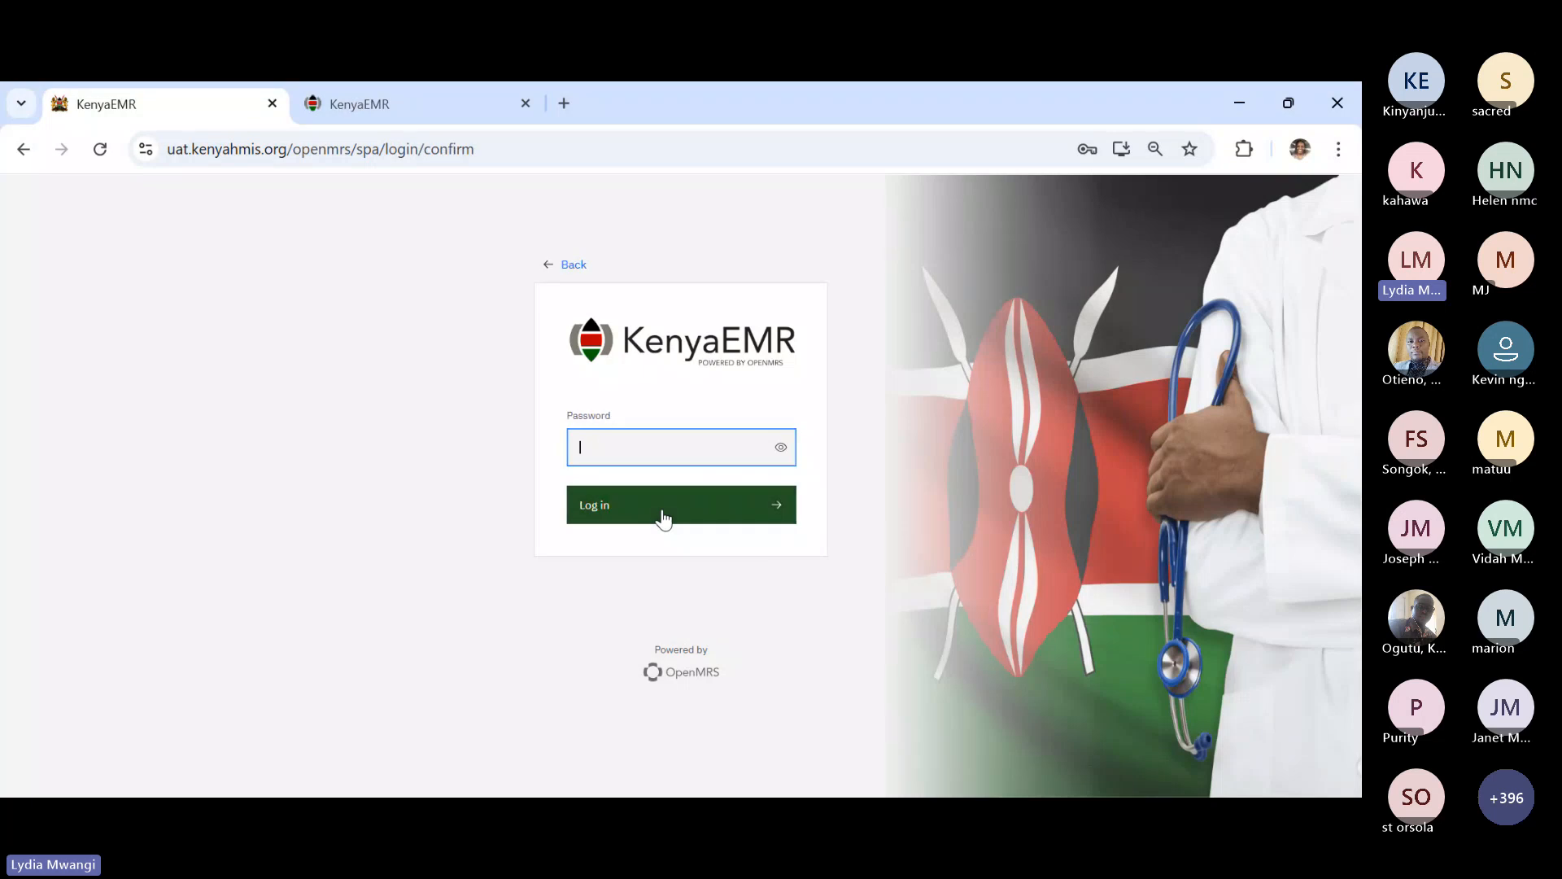
text(Admin123)
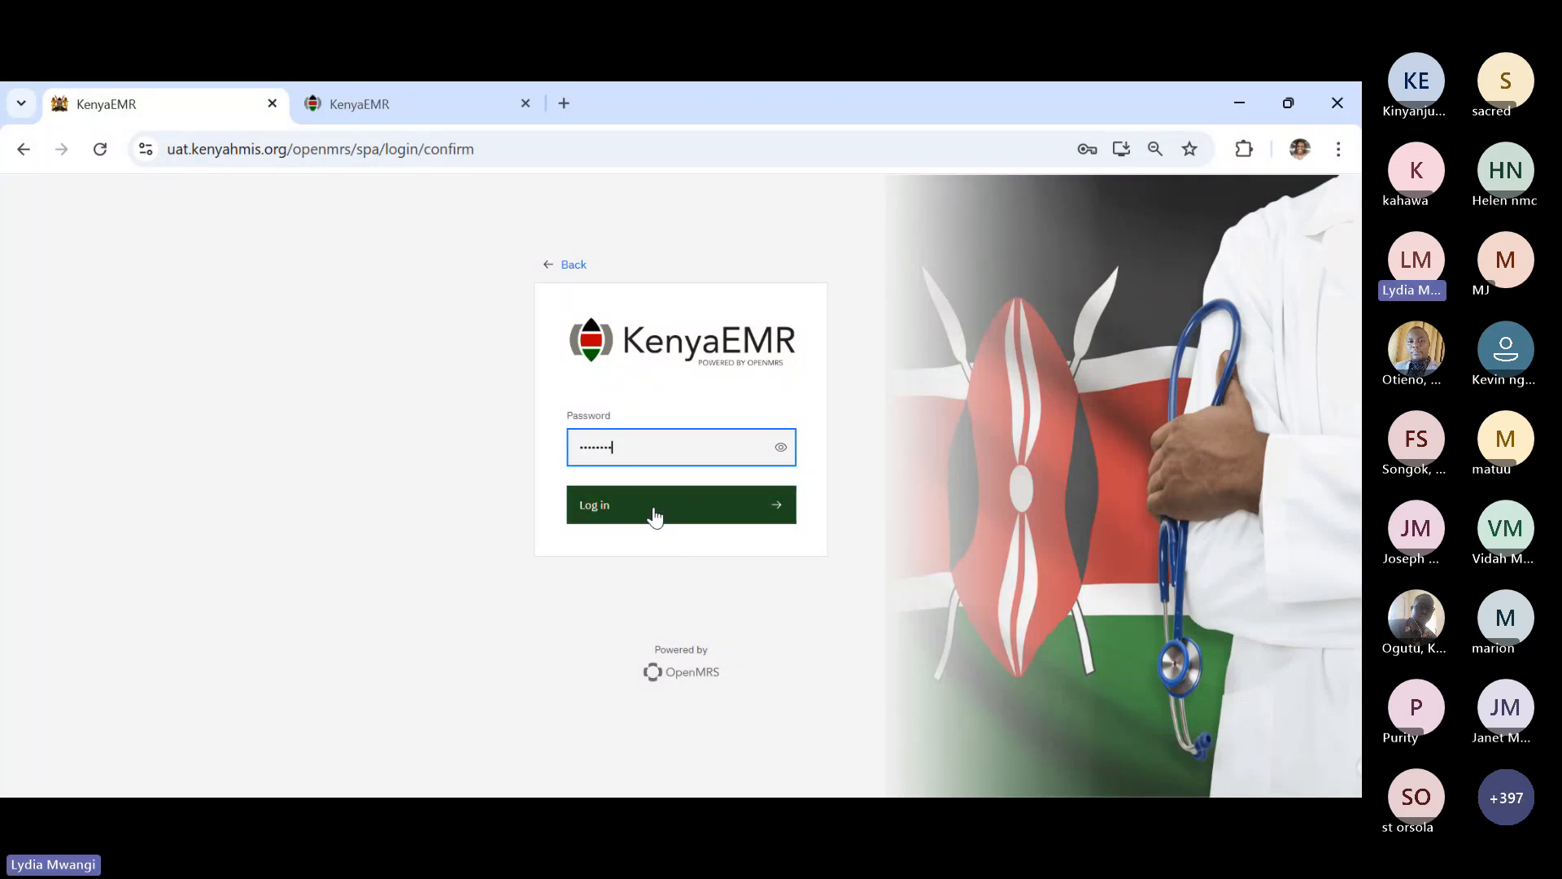
click(655, 513)
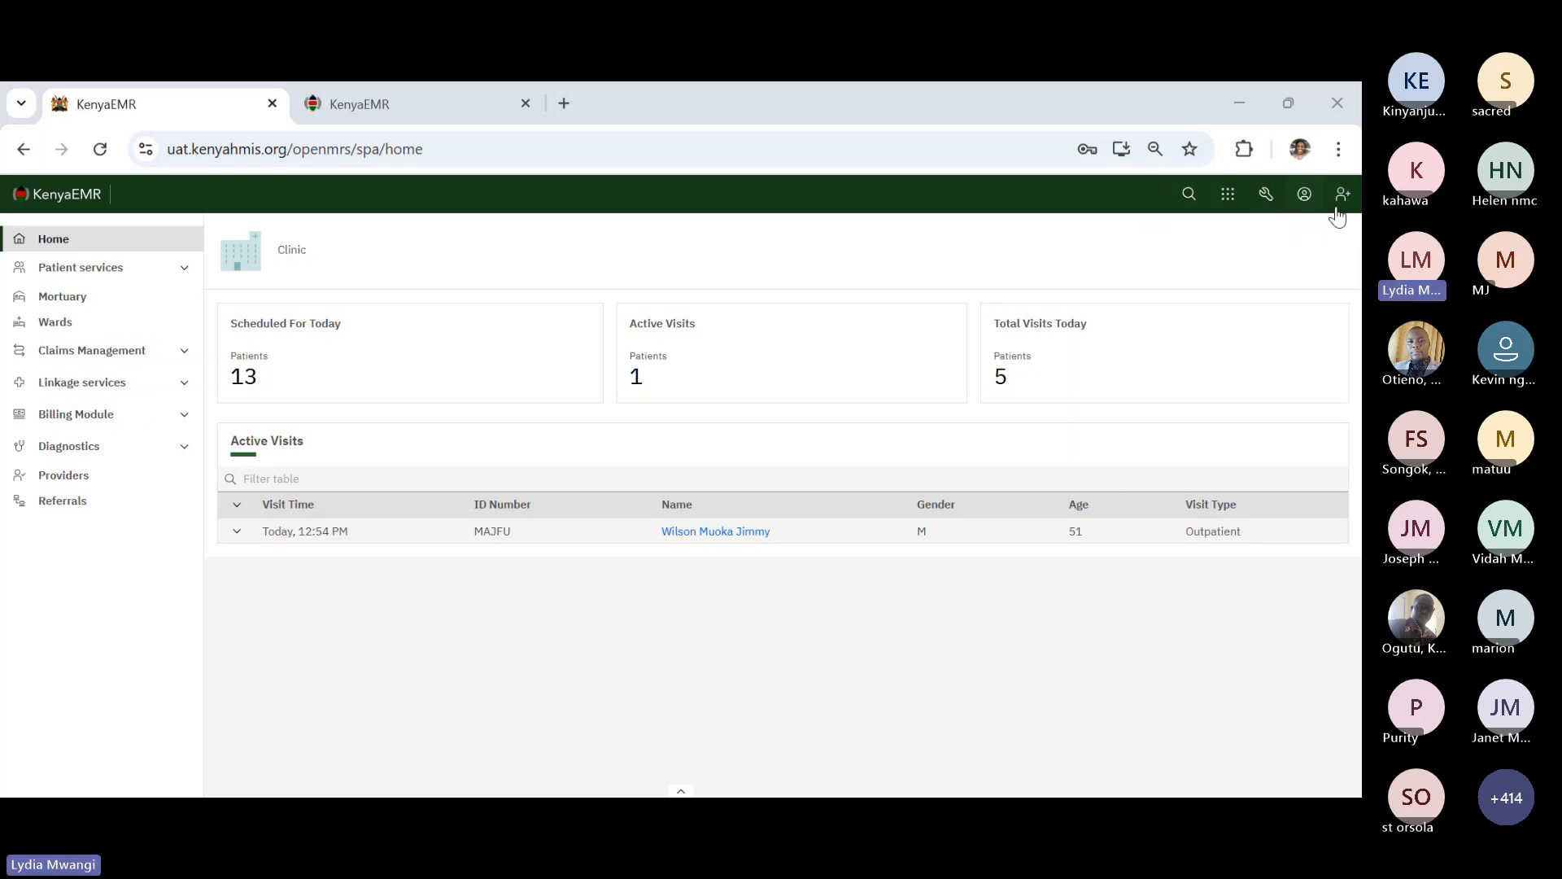
- Open the Modules grid to browse the available apps, then close it again
click(1229, 200)
click(1230, 200)
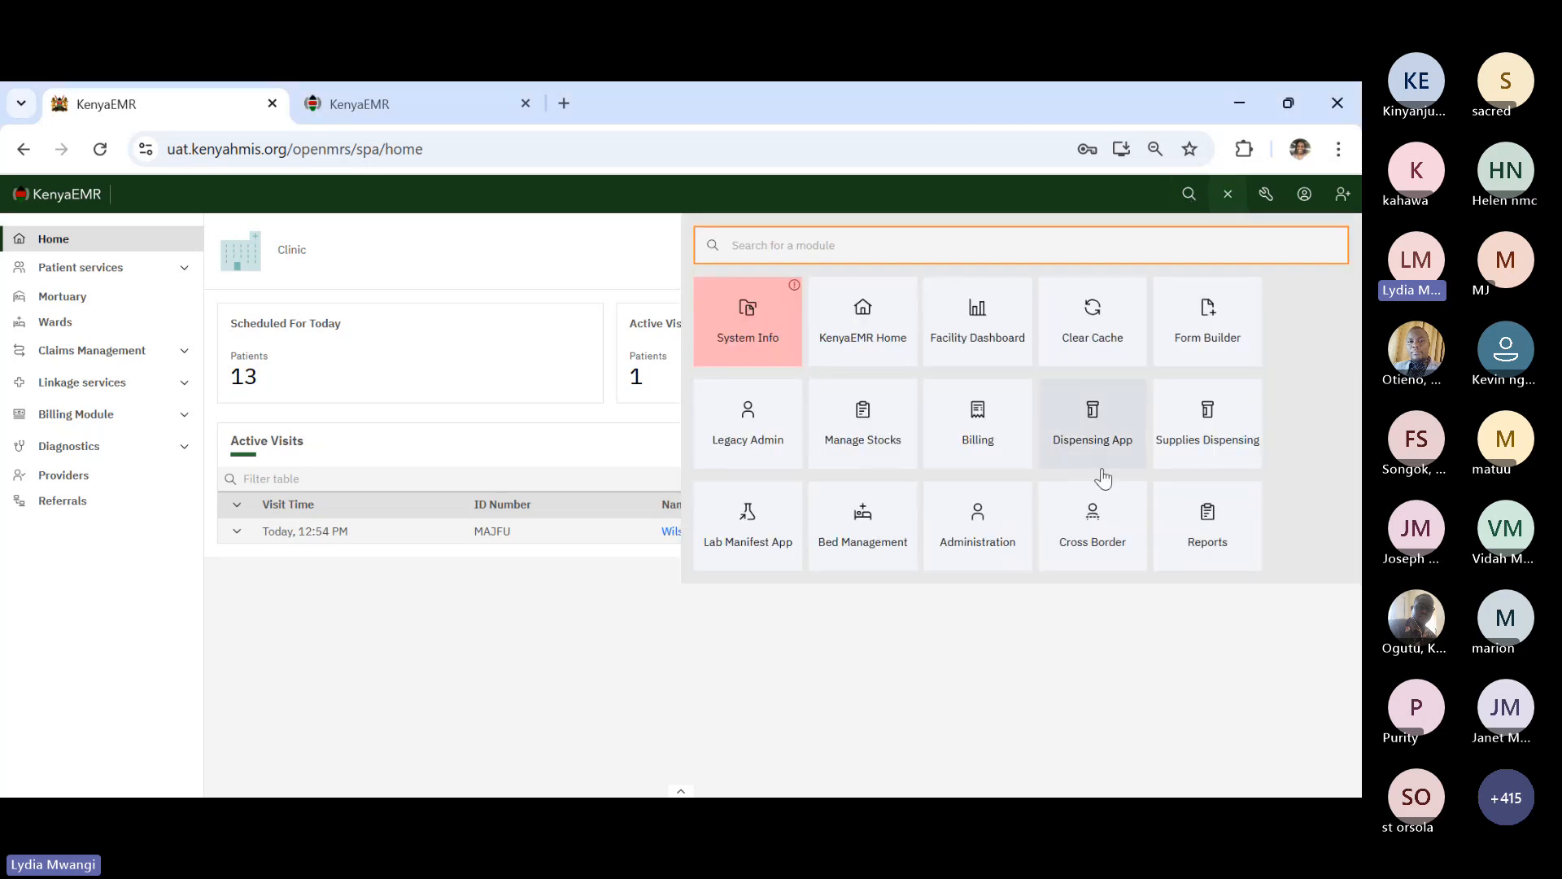
click(1305, 313)
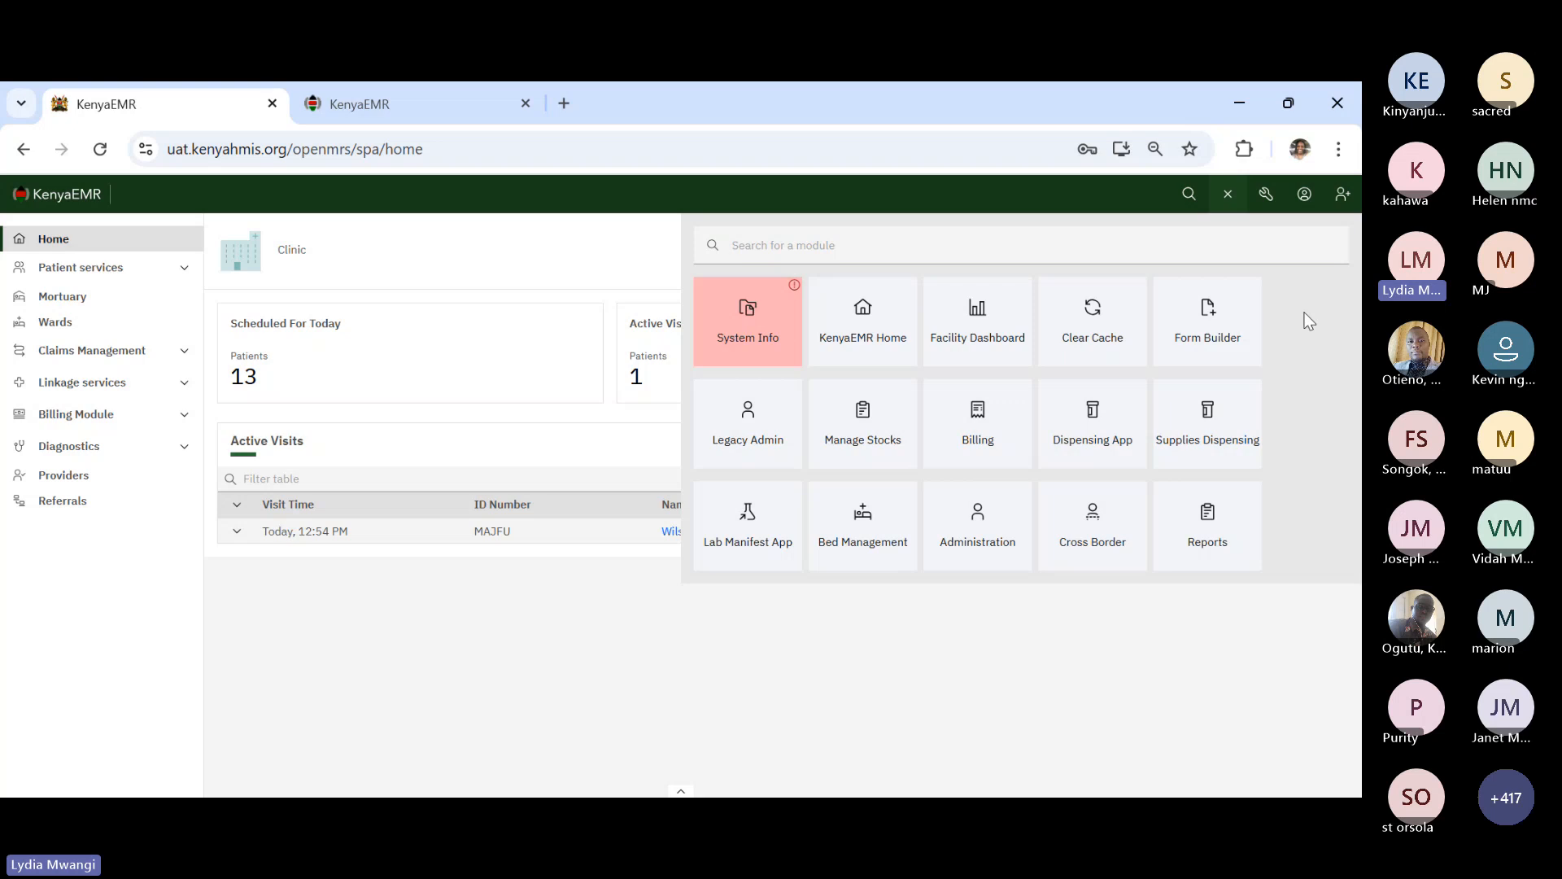
click(1230, 202)
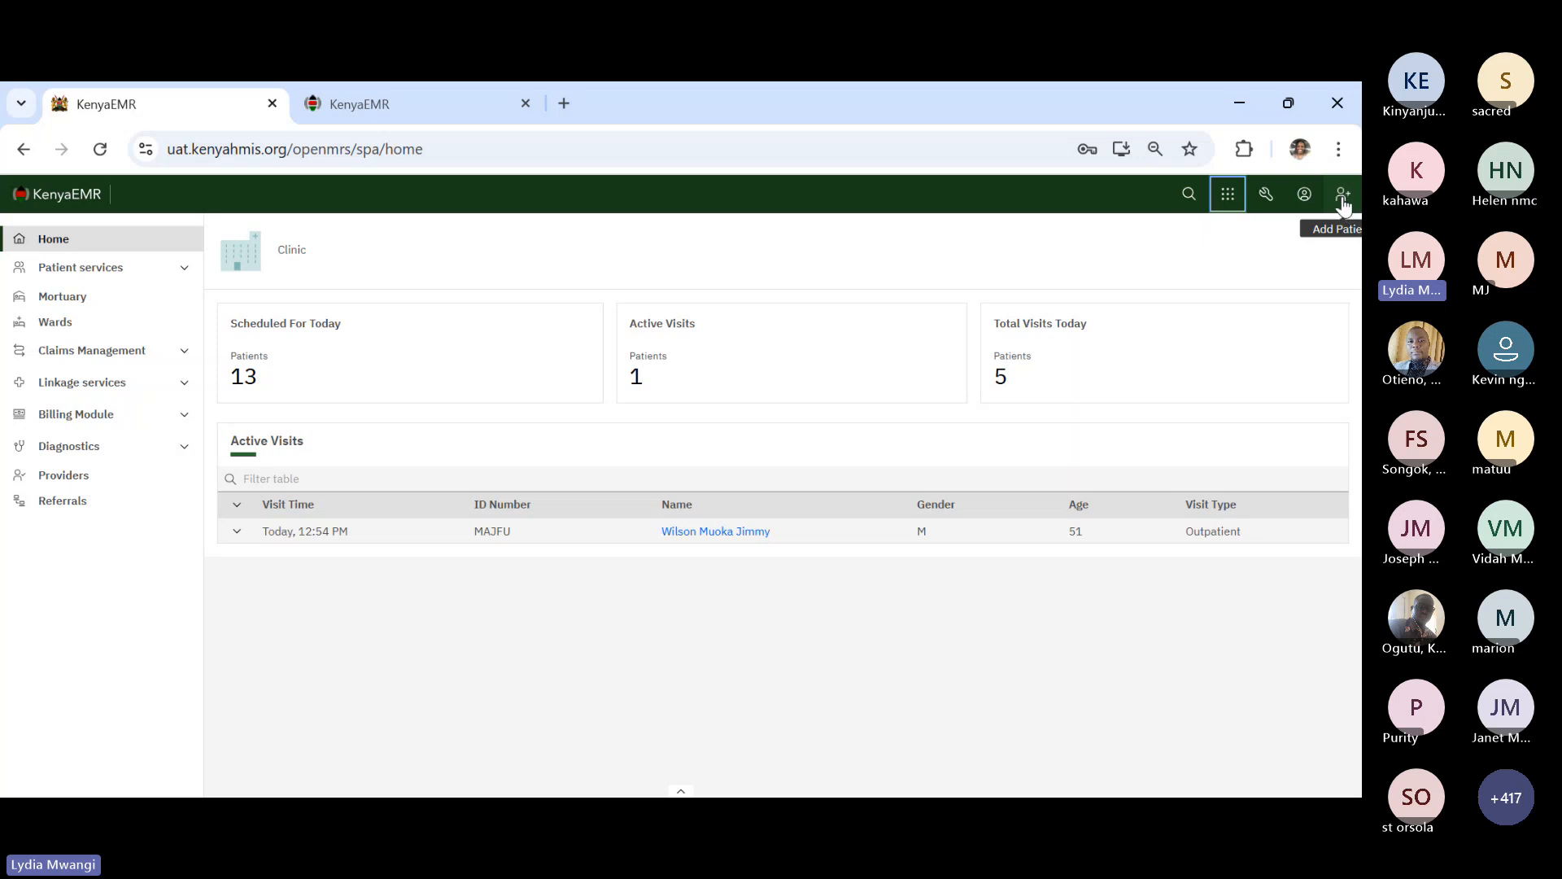
- Review the blank Create new patient form's sections, then return to the home dashboard
click(1342, 200)
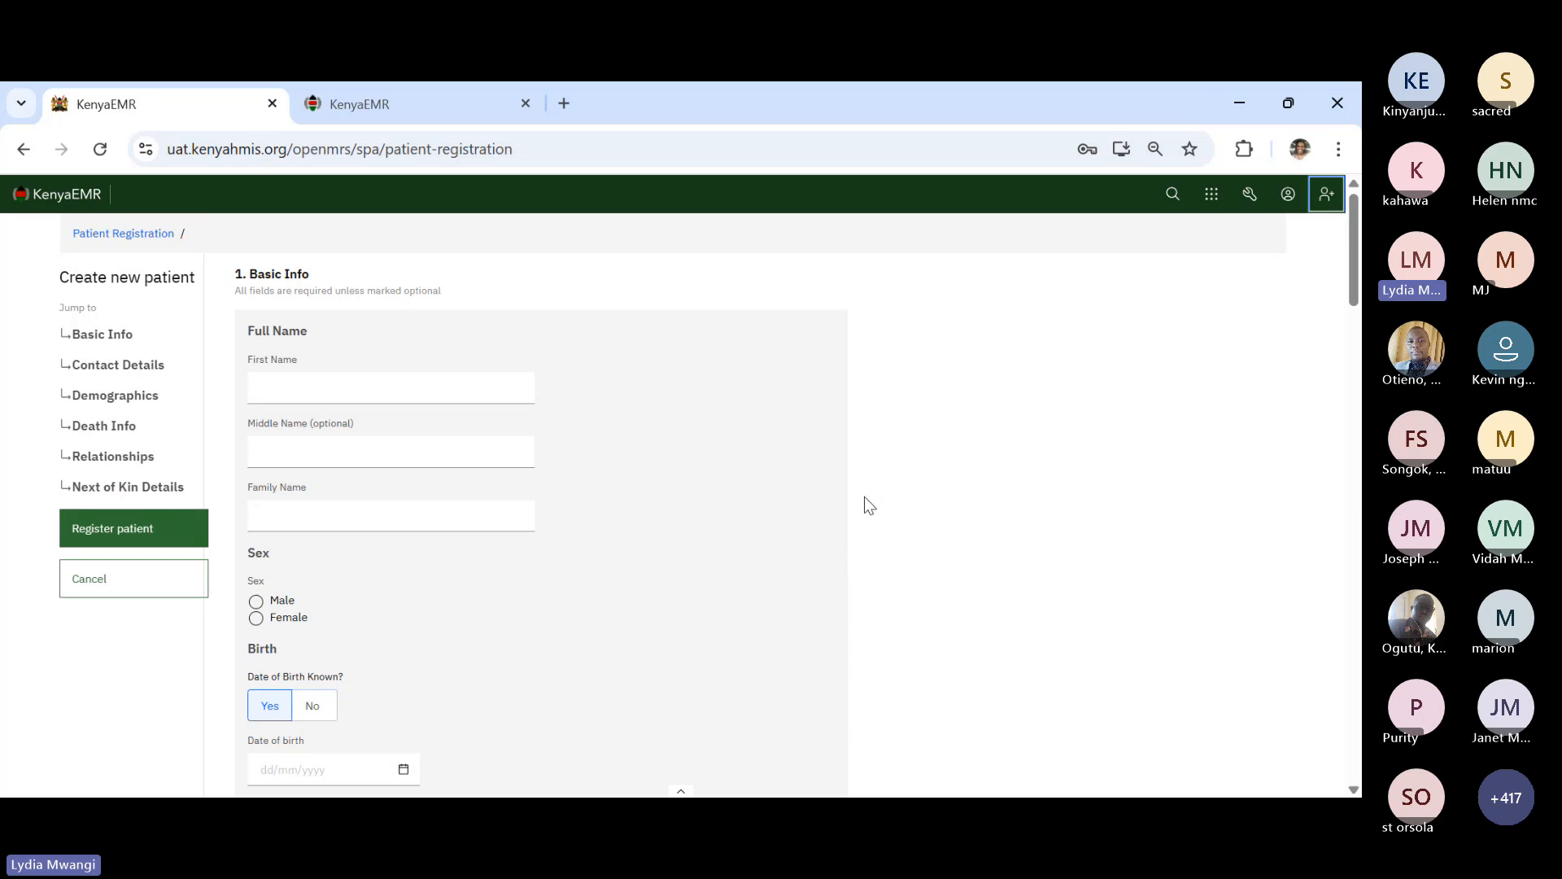
scroll(769, 647, down, 1)
scroll(768, 646, down, 1)
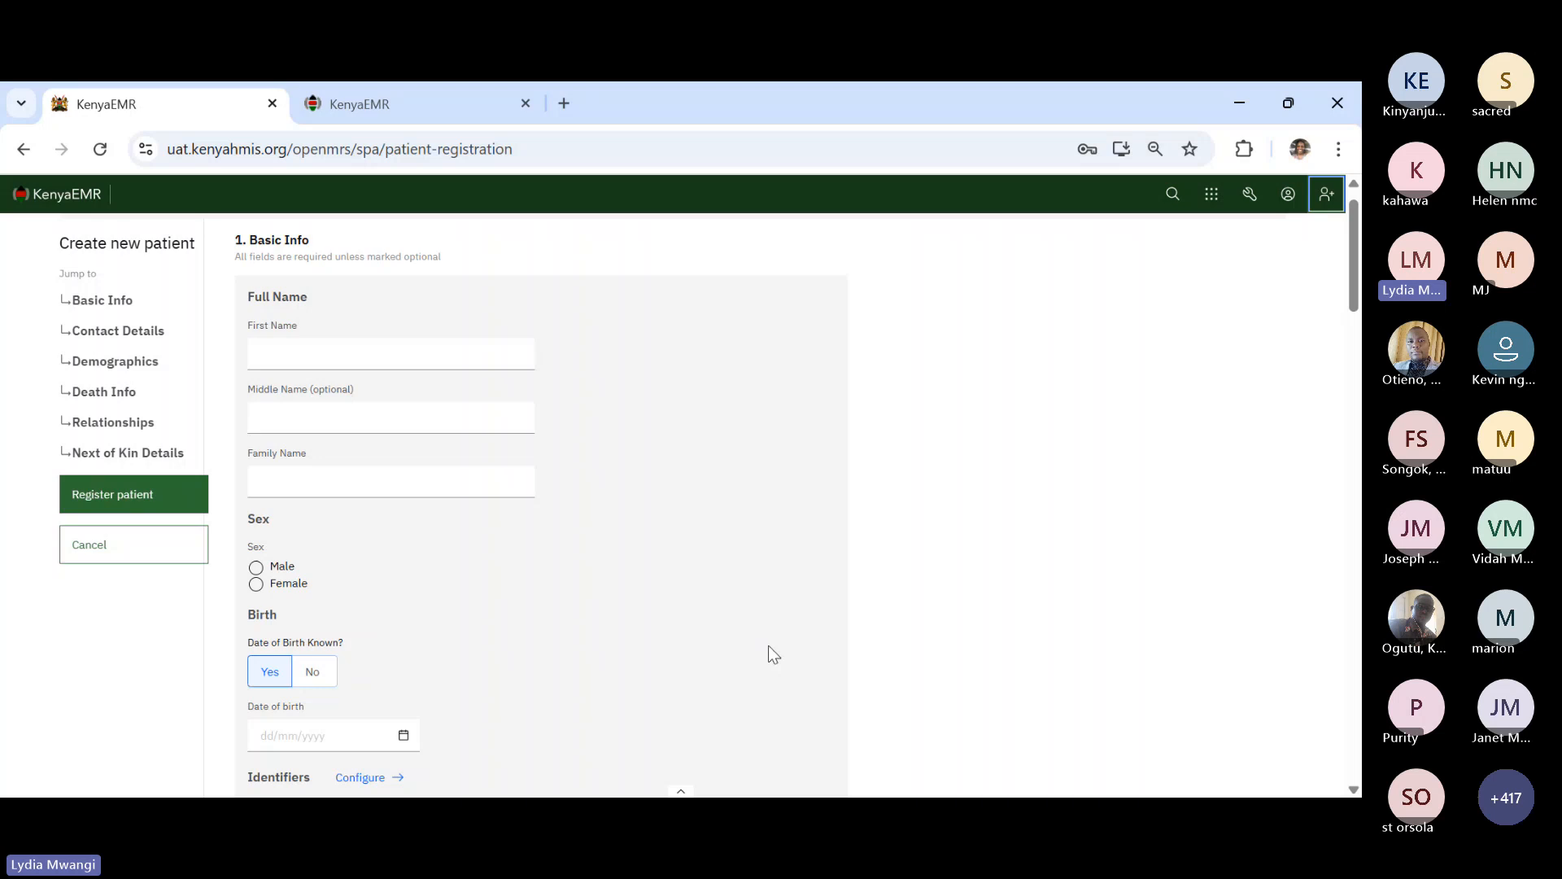
scroll(768, 647, down, 1)
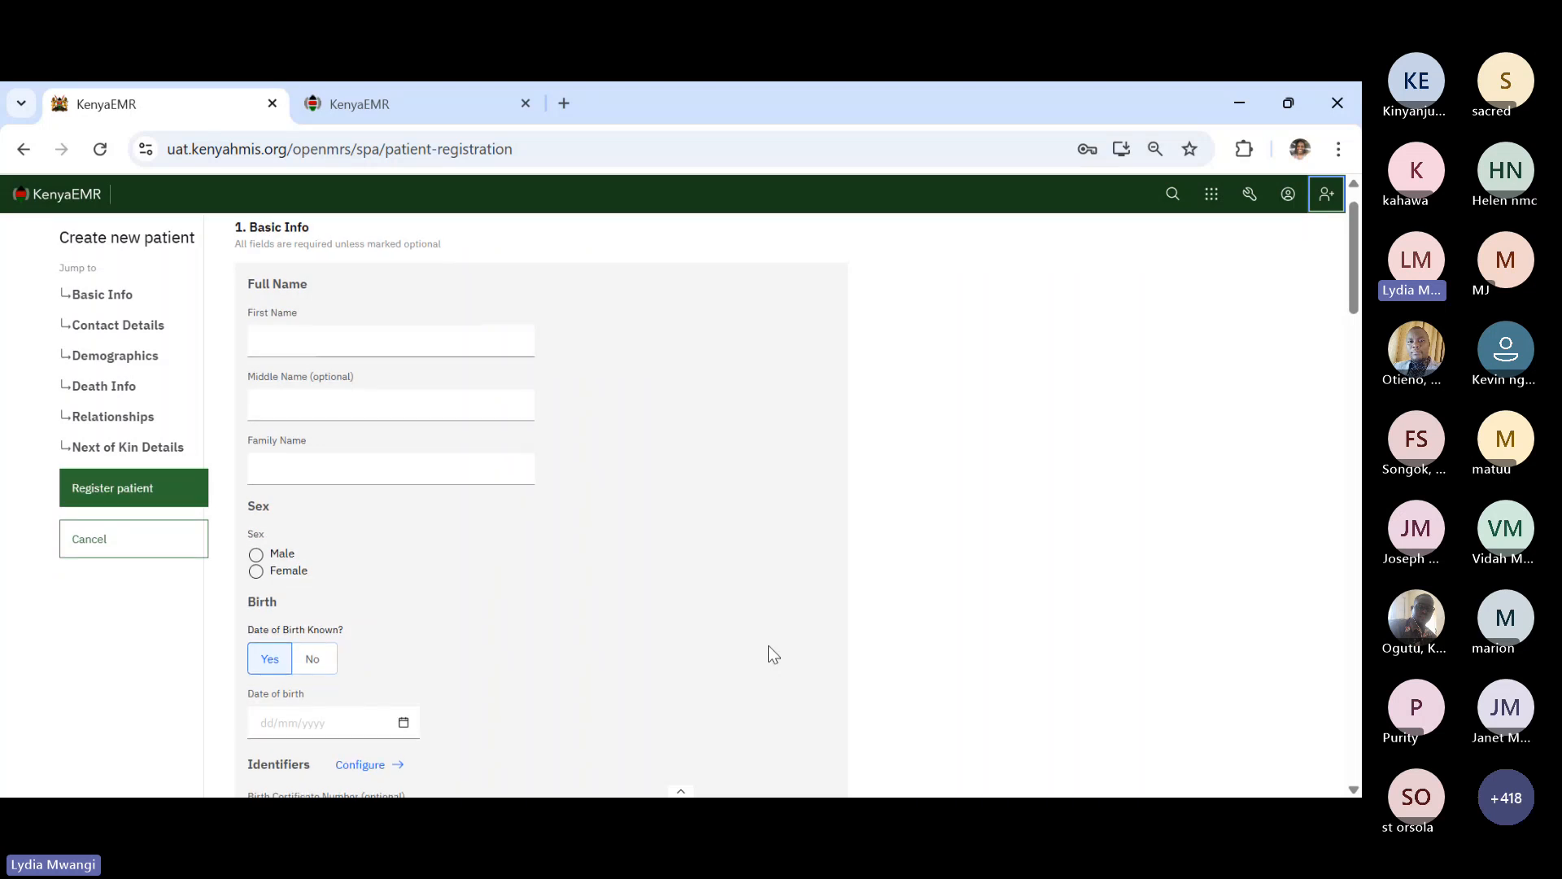
scroll(769, 646, up, 1)
scroll(768, 646, up, 1)
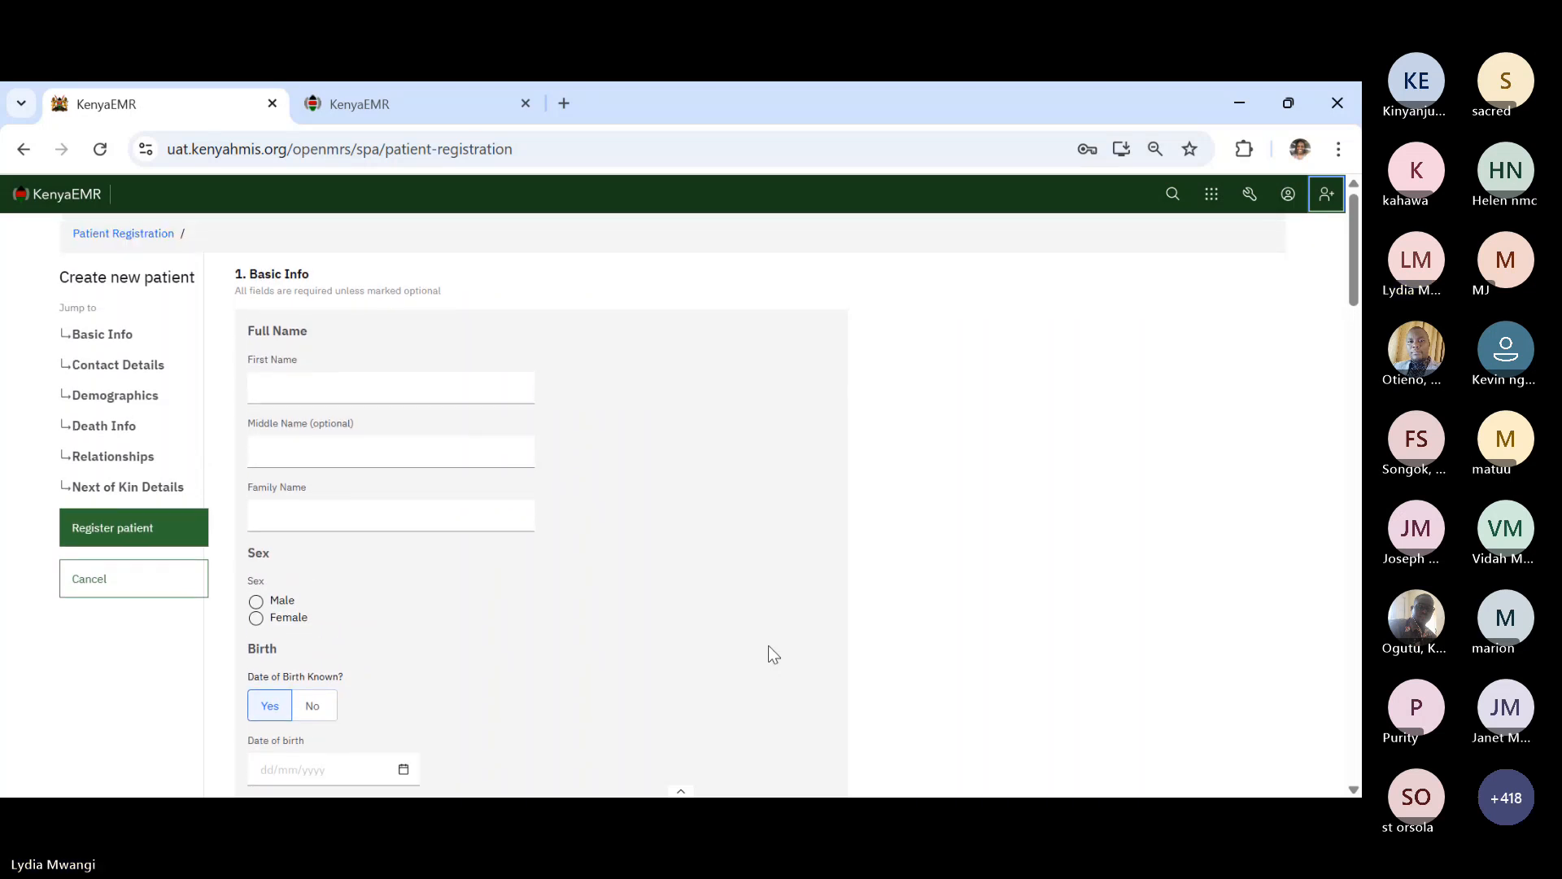
scroll(768, 647, down, 1)
scroll(769, 647, down, 1)
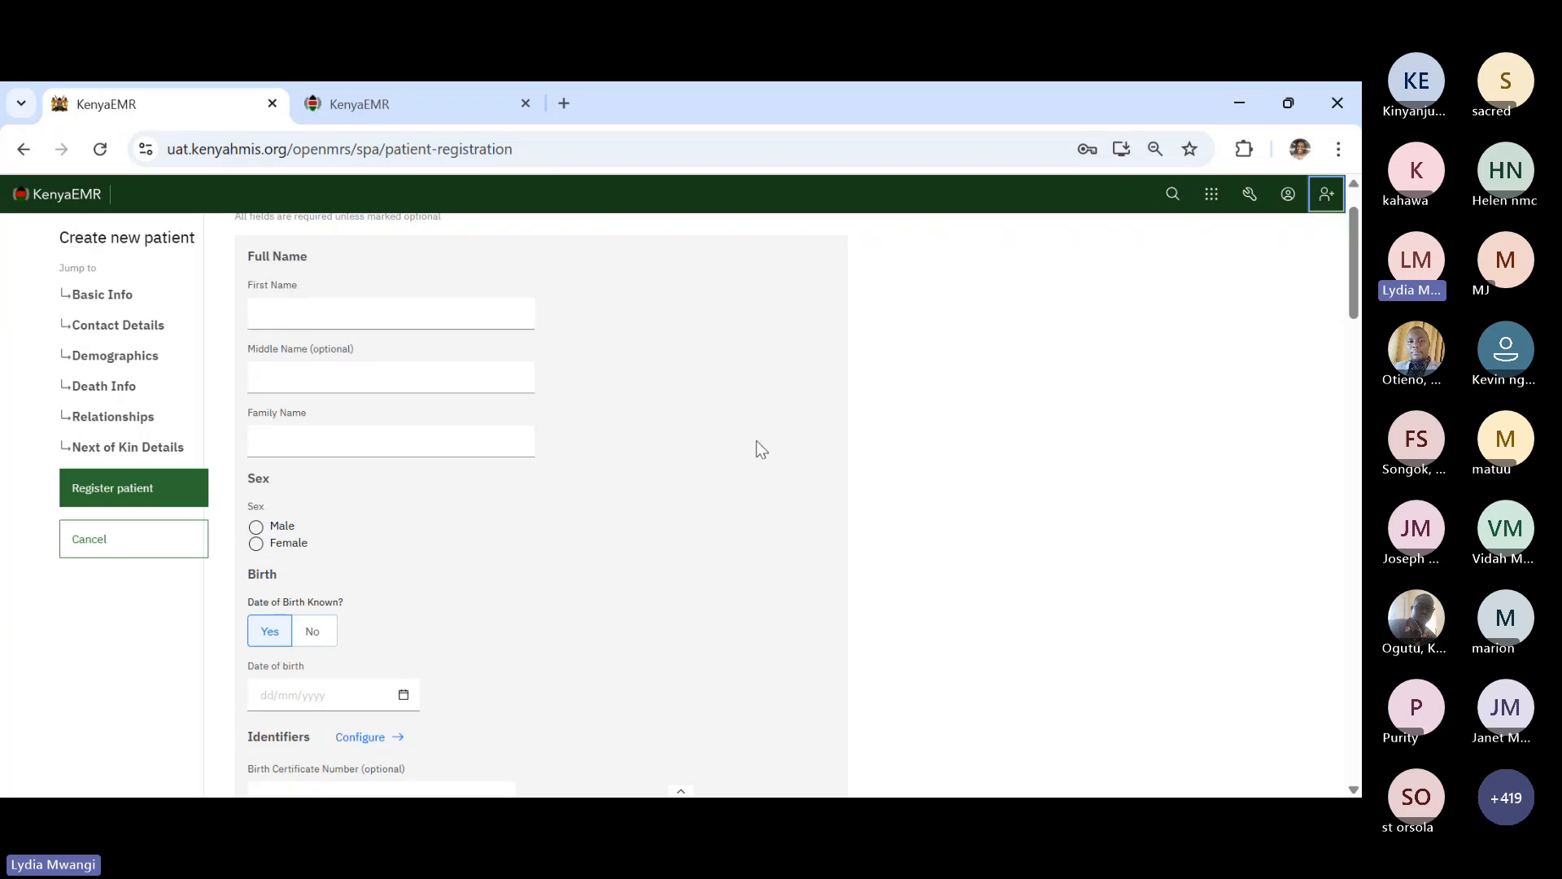
scroll(762, 449, down, 5)
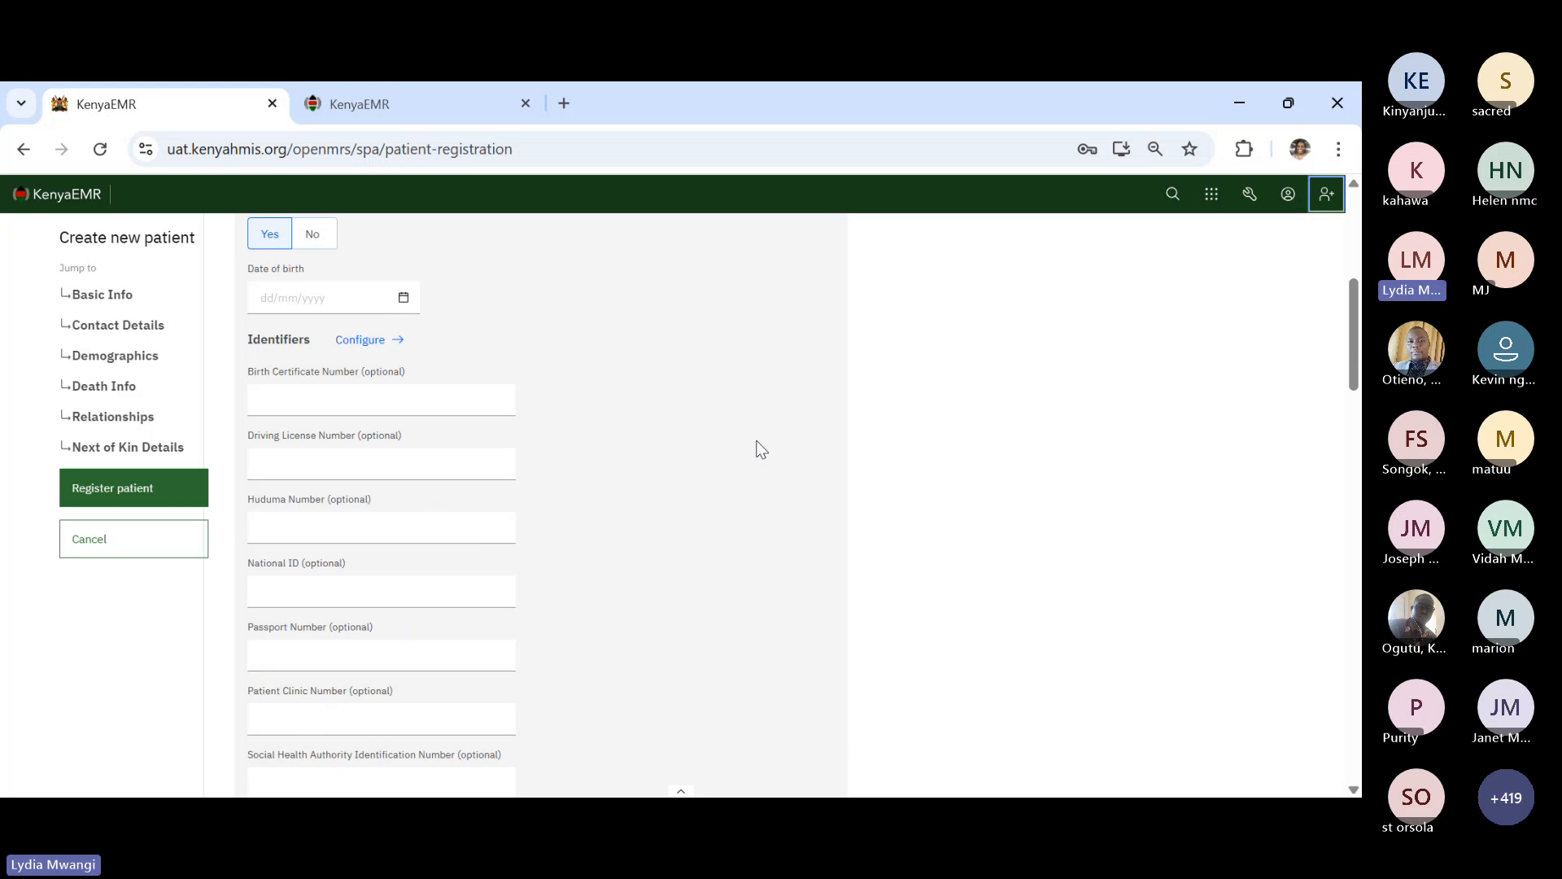
scroll(761, 449, down, 7)
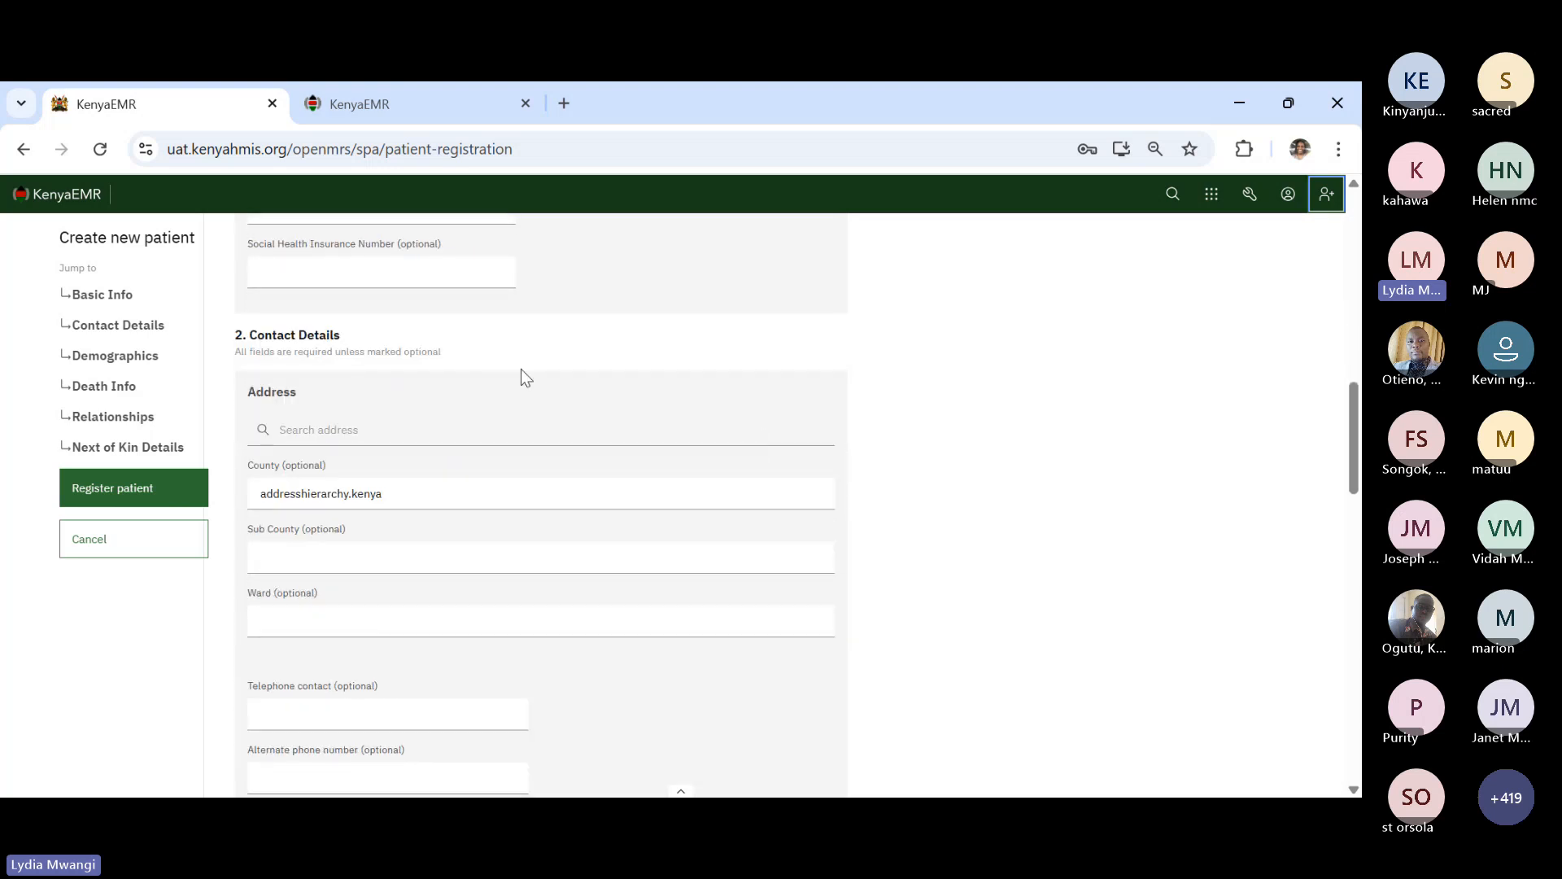
scroll(466, 587, down, 1)
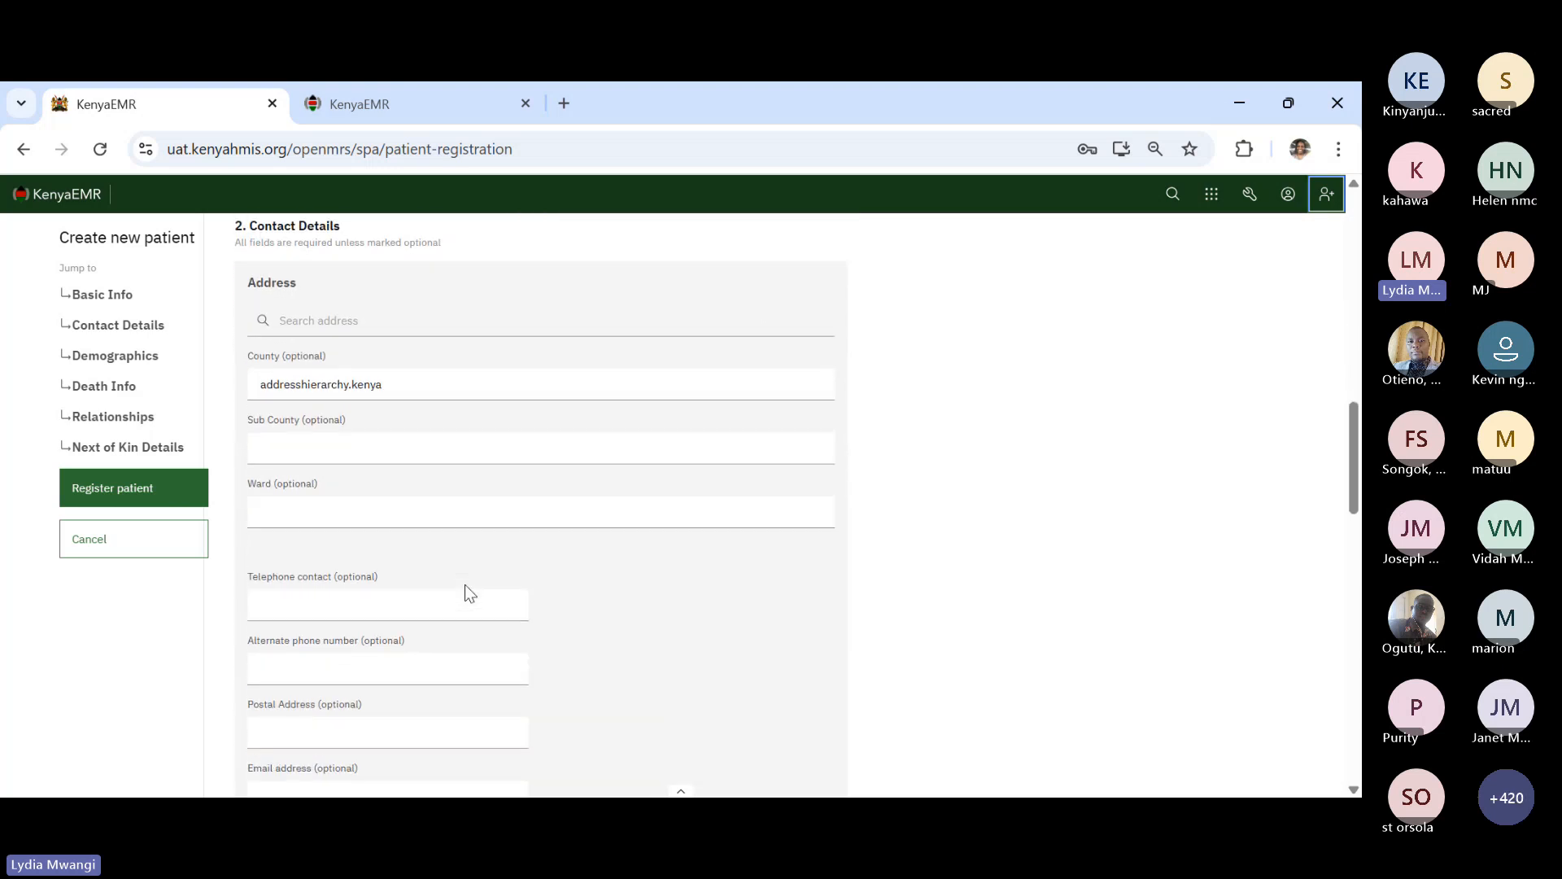
scroll(465, 584, down, 5)
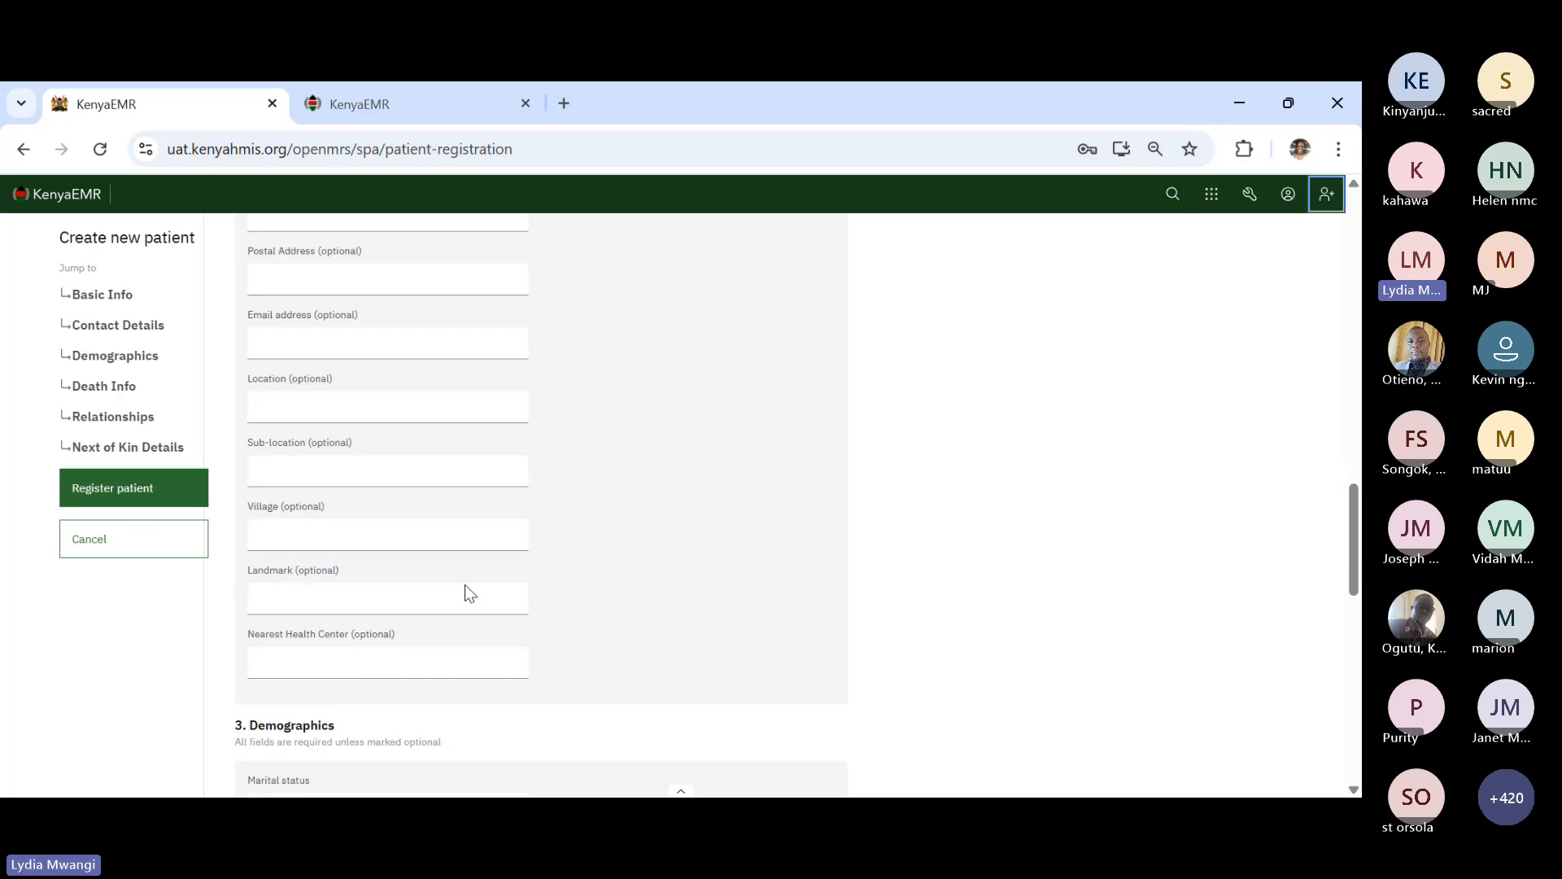
scroll(466, 584, down, 1)
scroll(466, 585, down, 5)
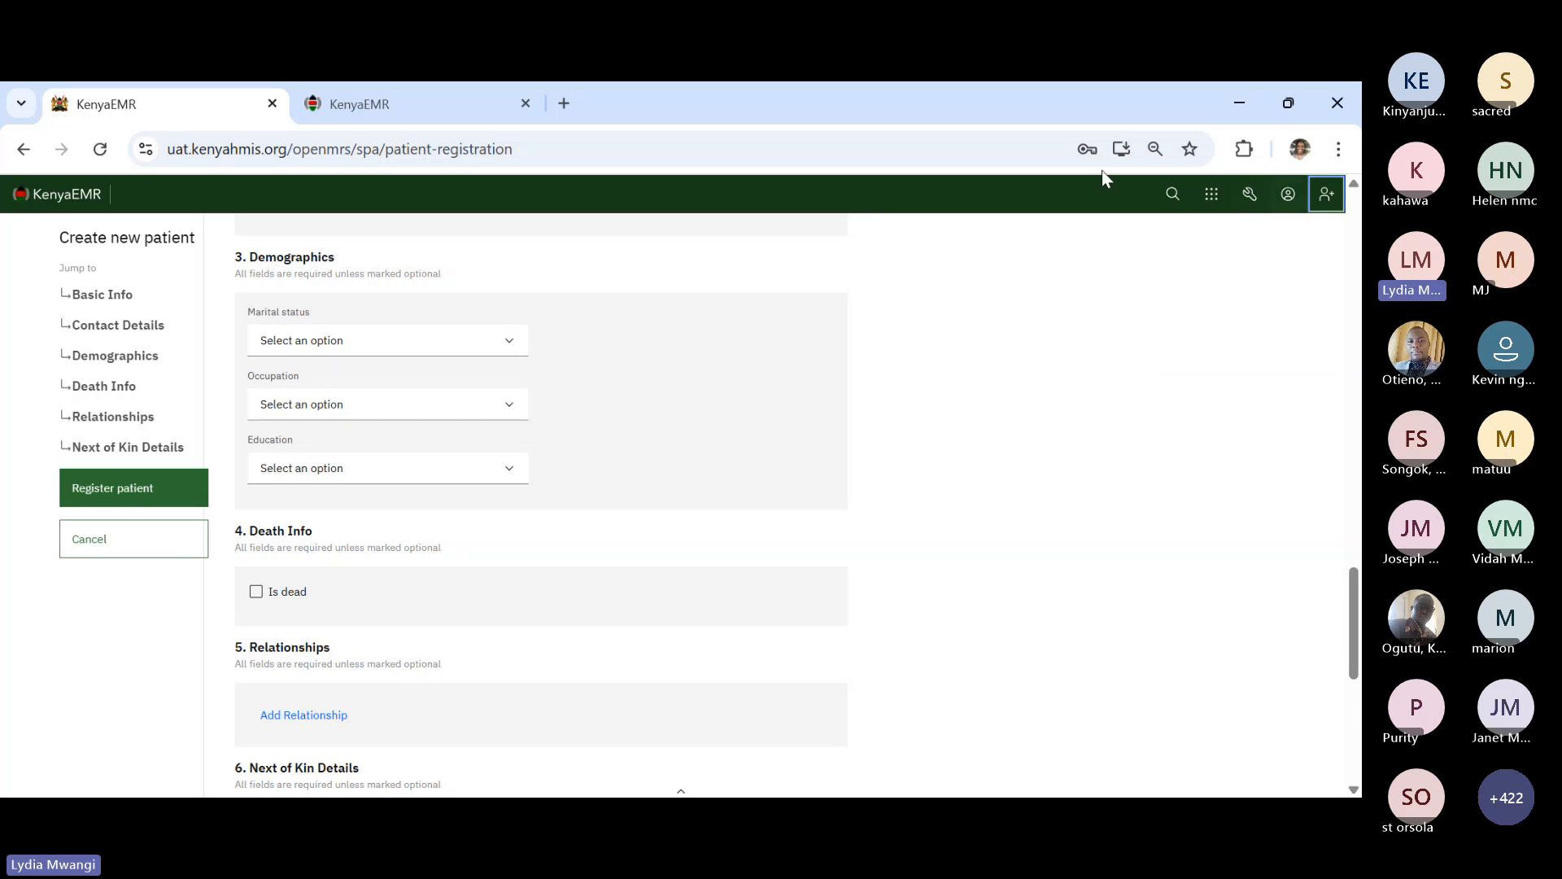
click(59, 193)
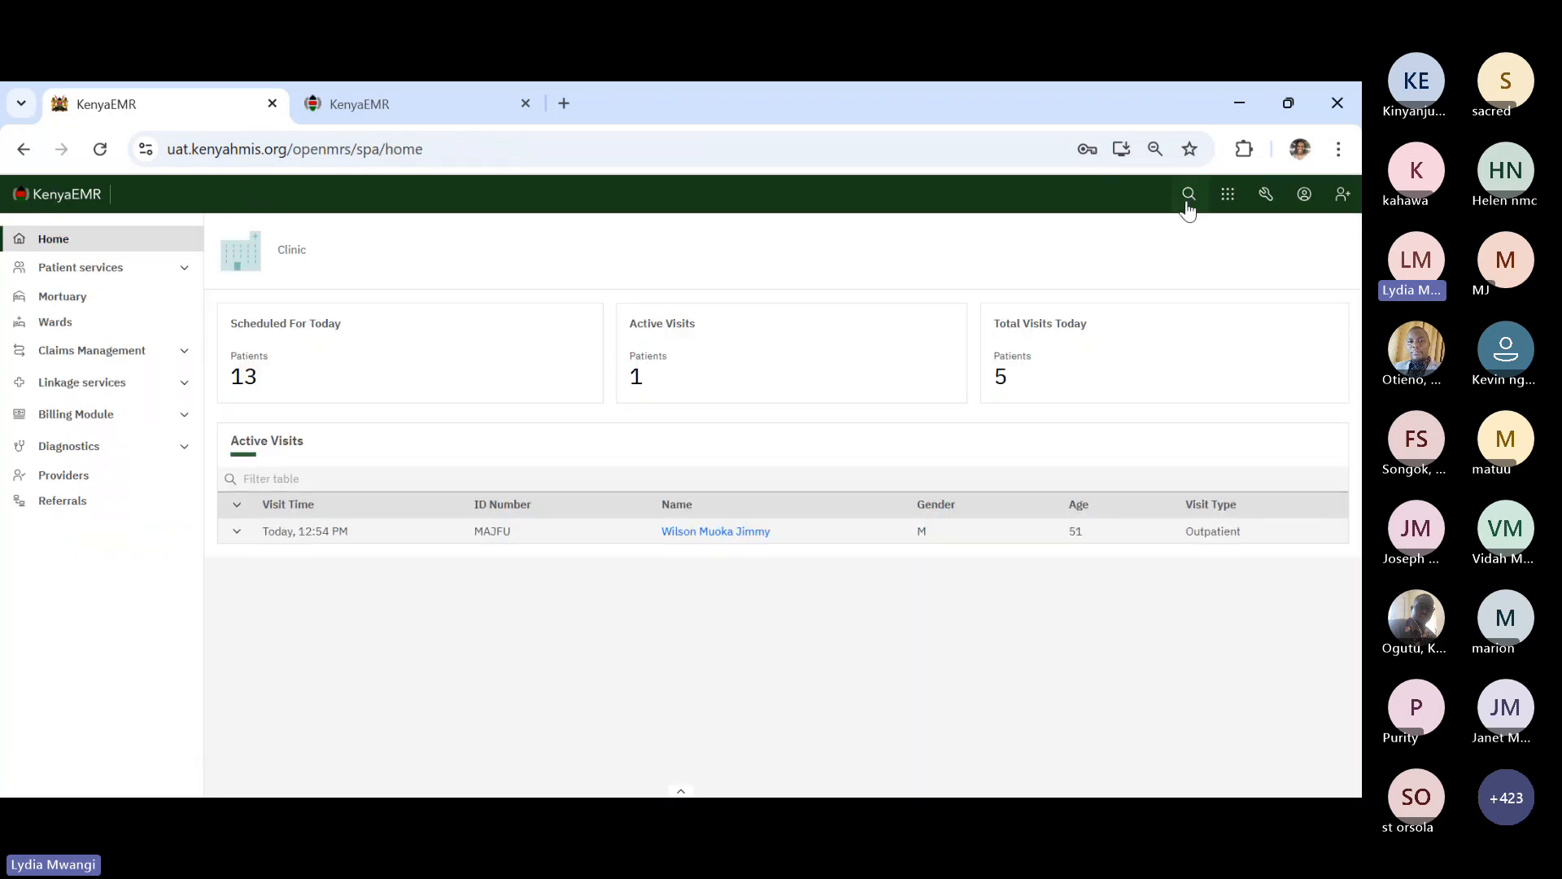
- Test the patient search with 'john', then clear the query to show recent patients
click(1190, 196)
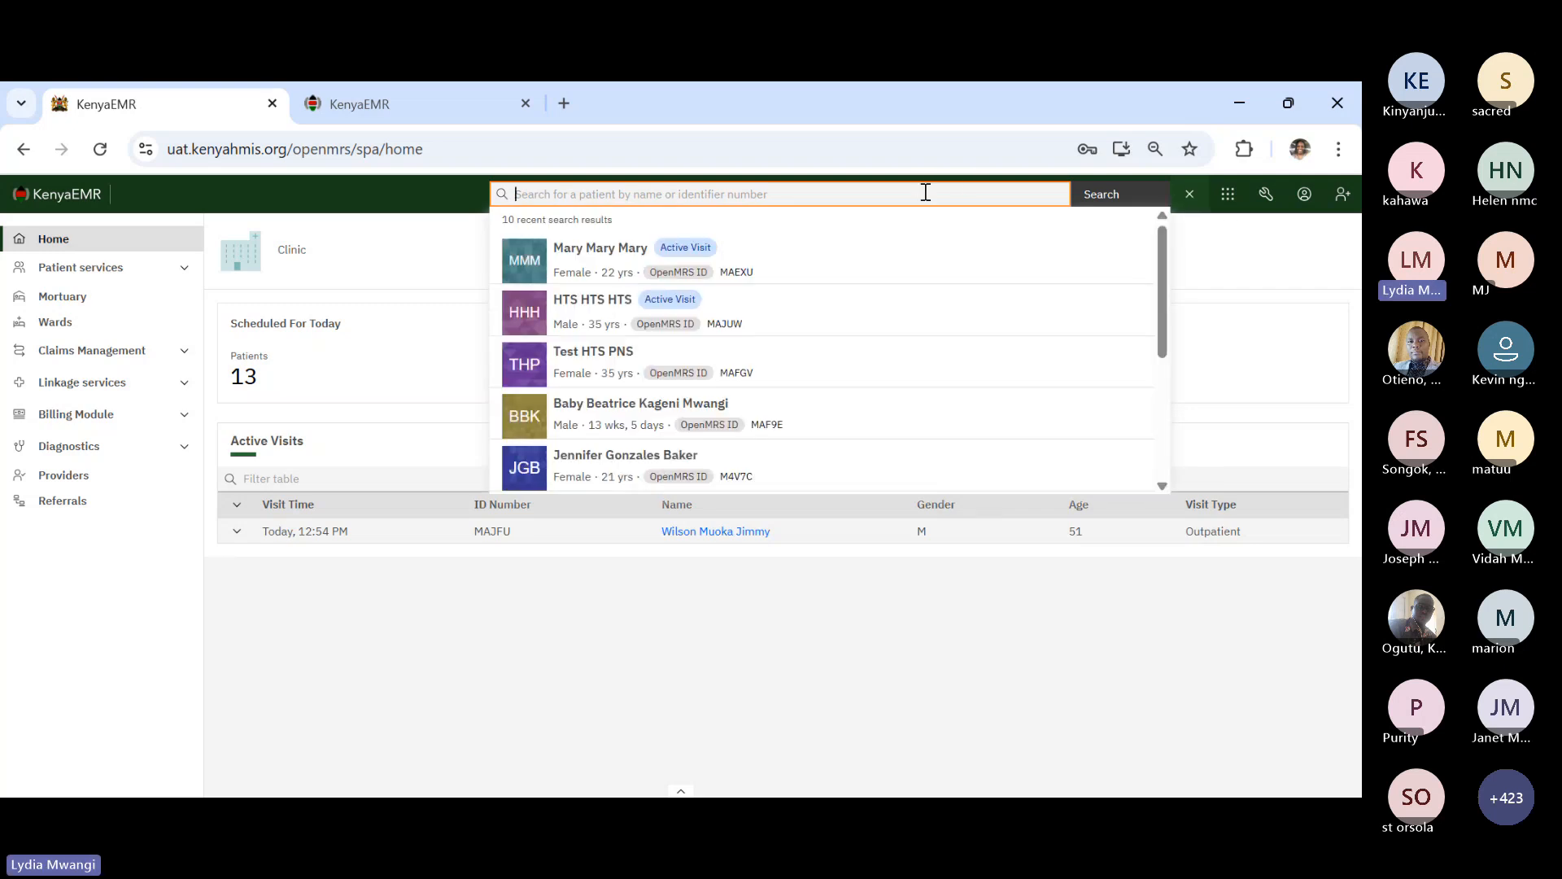
text(john)
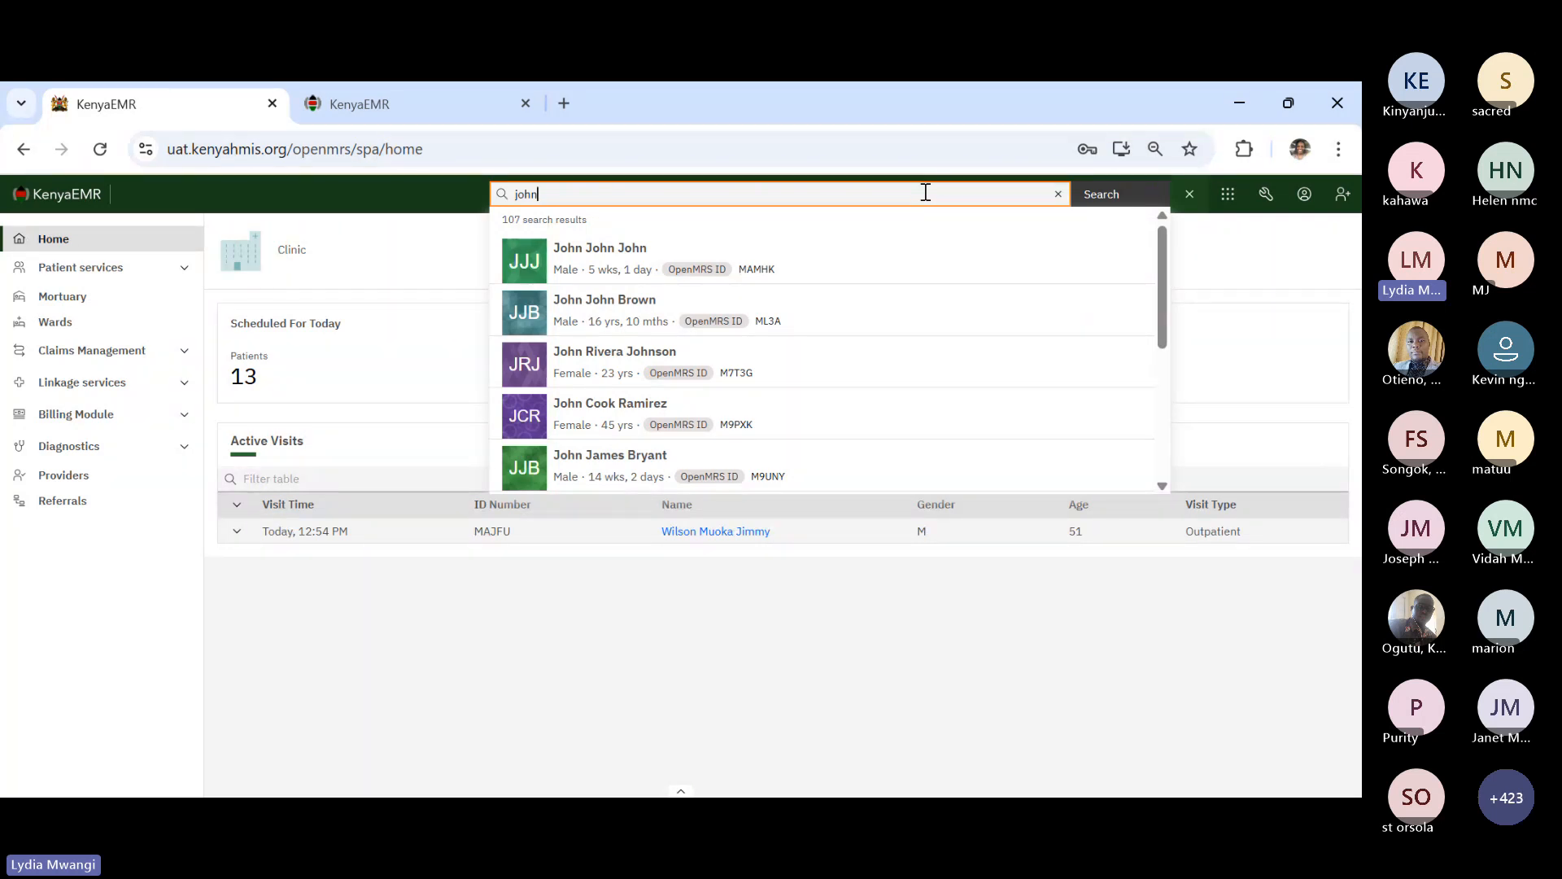
key(BackSpace)
key(BackSpace)
key(BackSpace)
key(BackSpace)
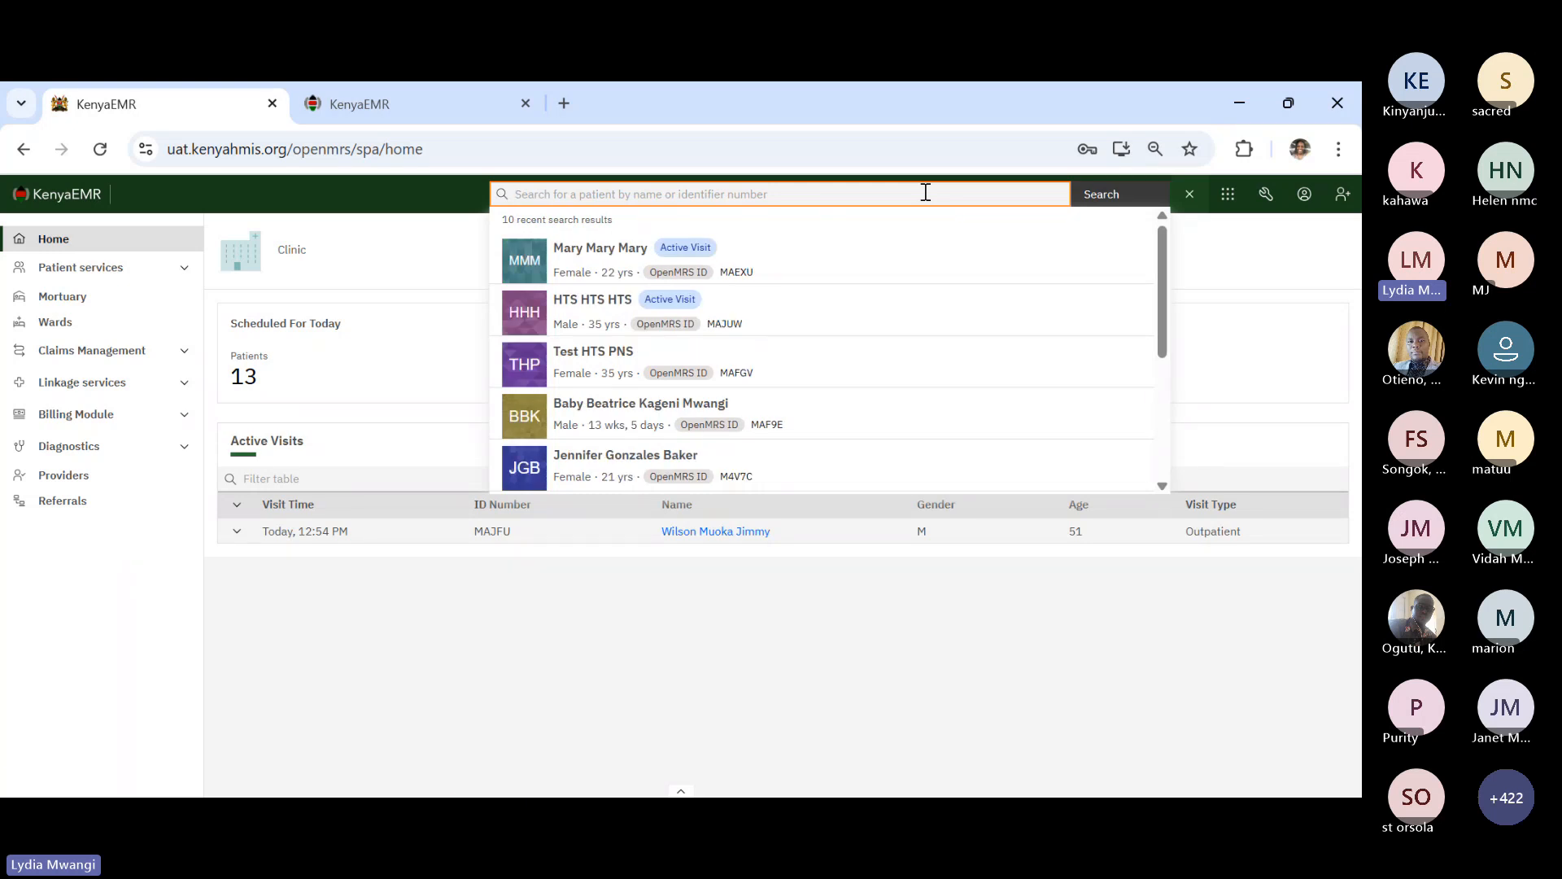
- Open the HTS HTS HTS patient's chart, review an Add visit form, and discard it
click(604, 312)
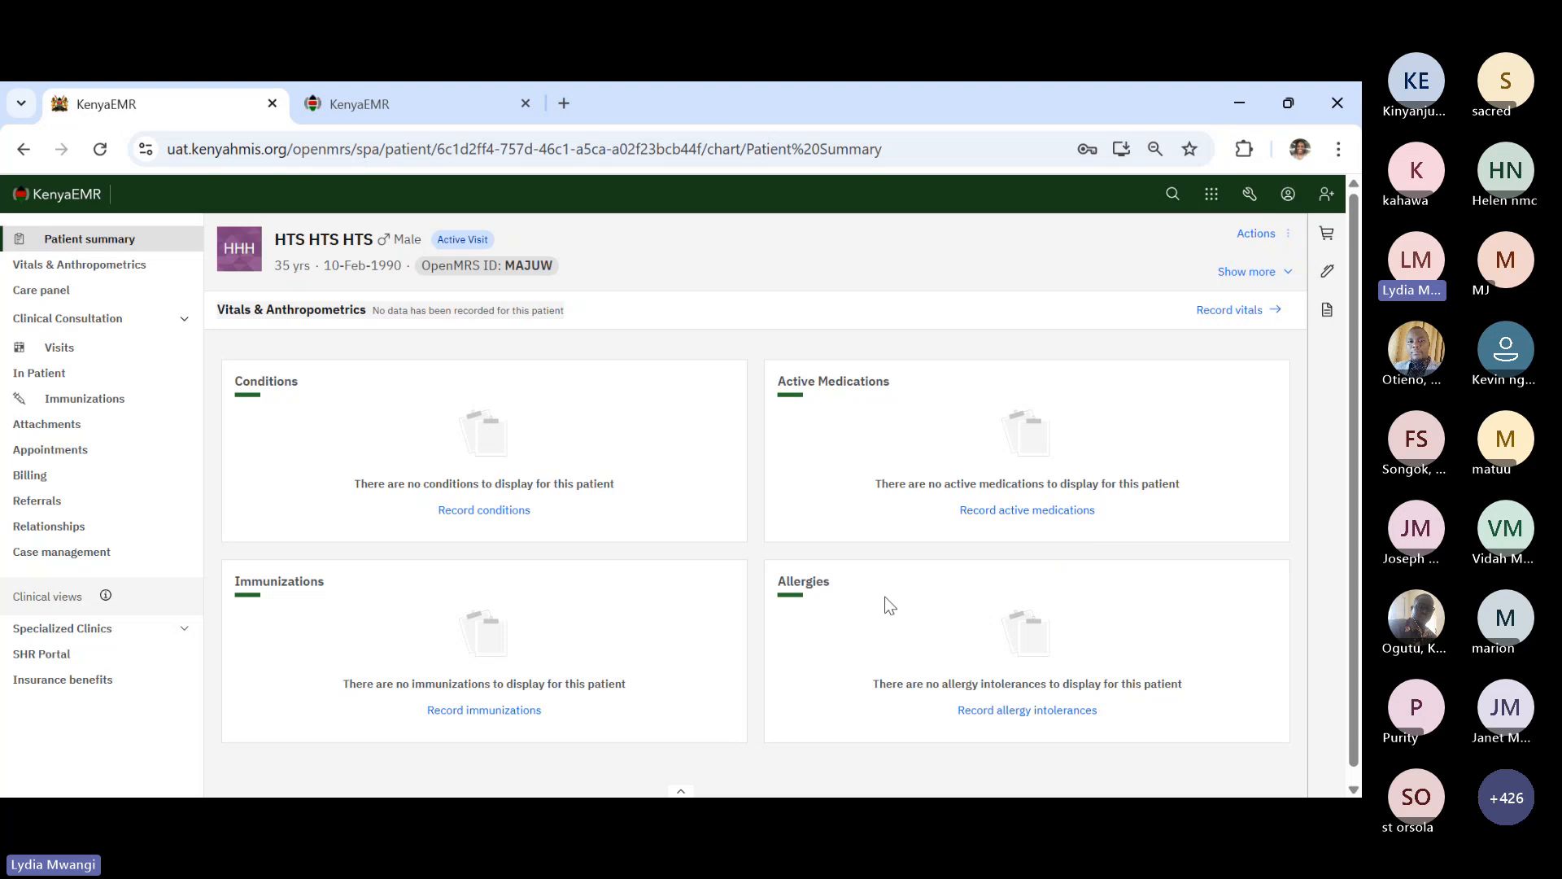
click(1291, 242)
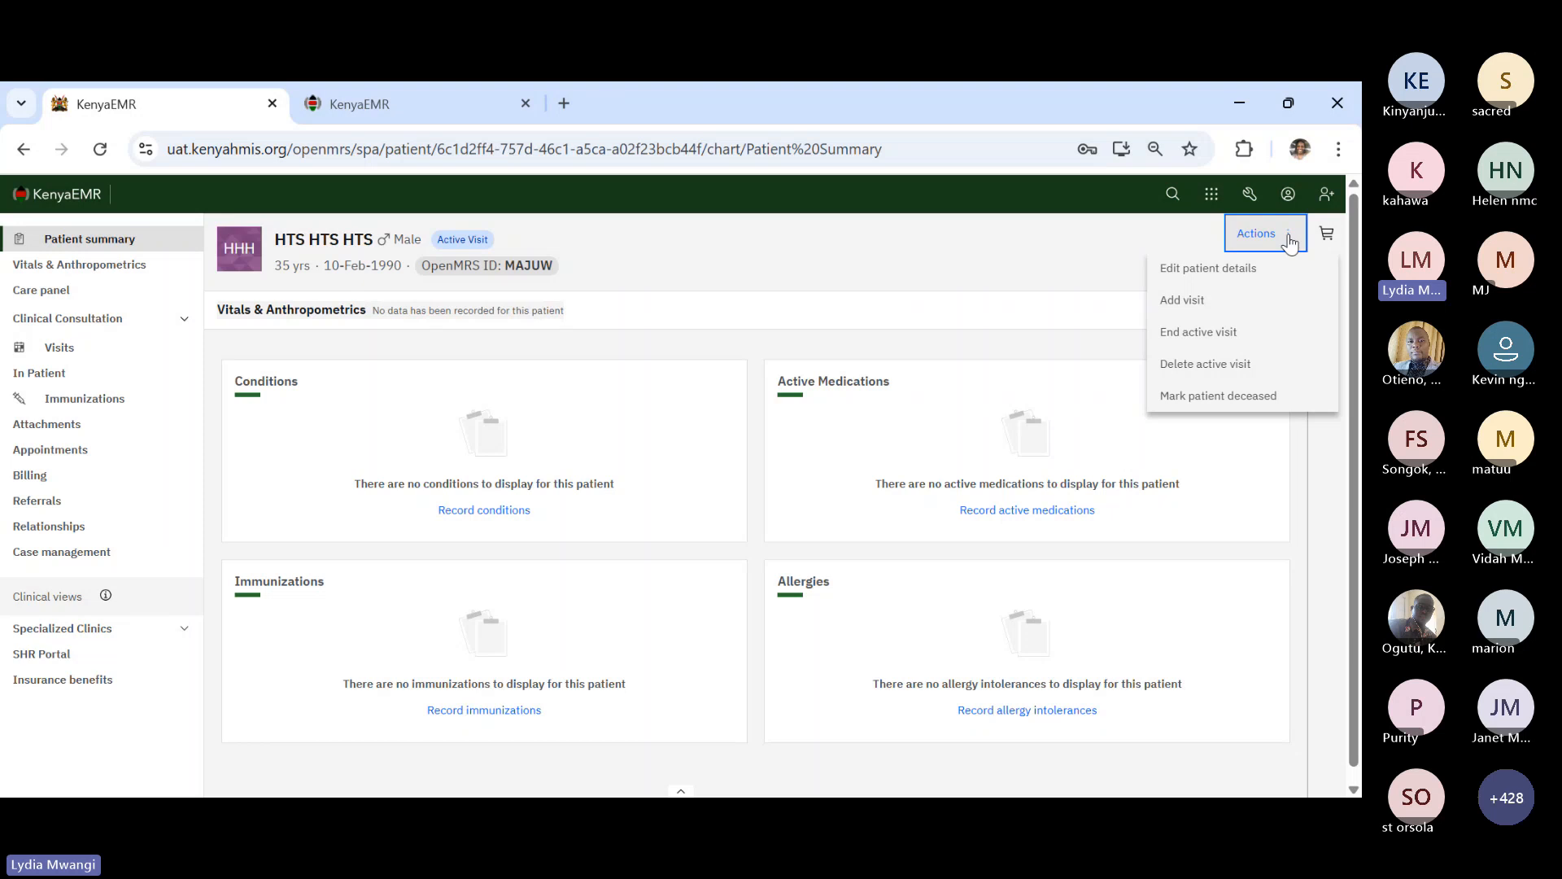
click(1188, 301)
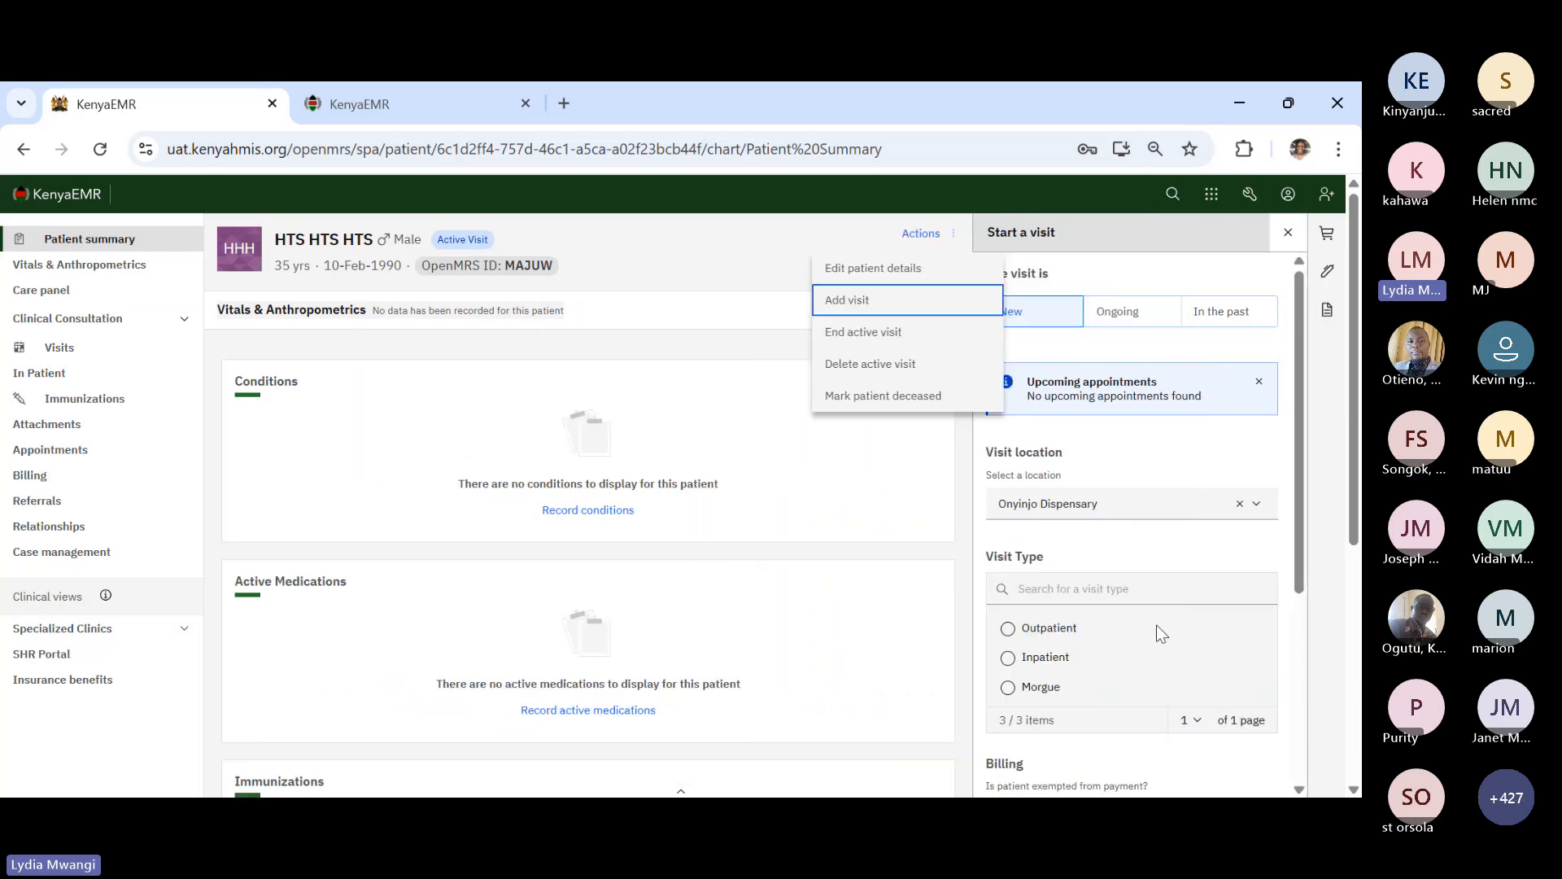
scroll(1119, 625, down, 5)
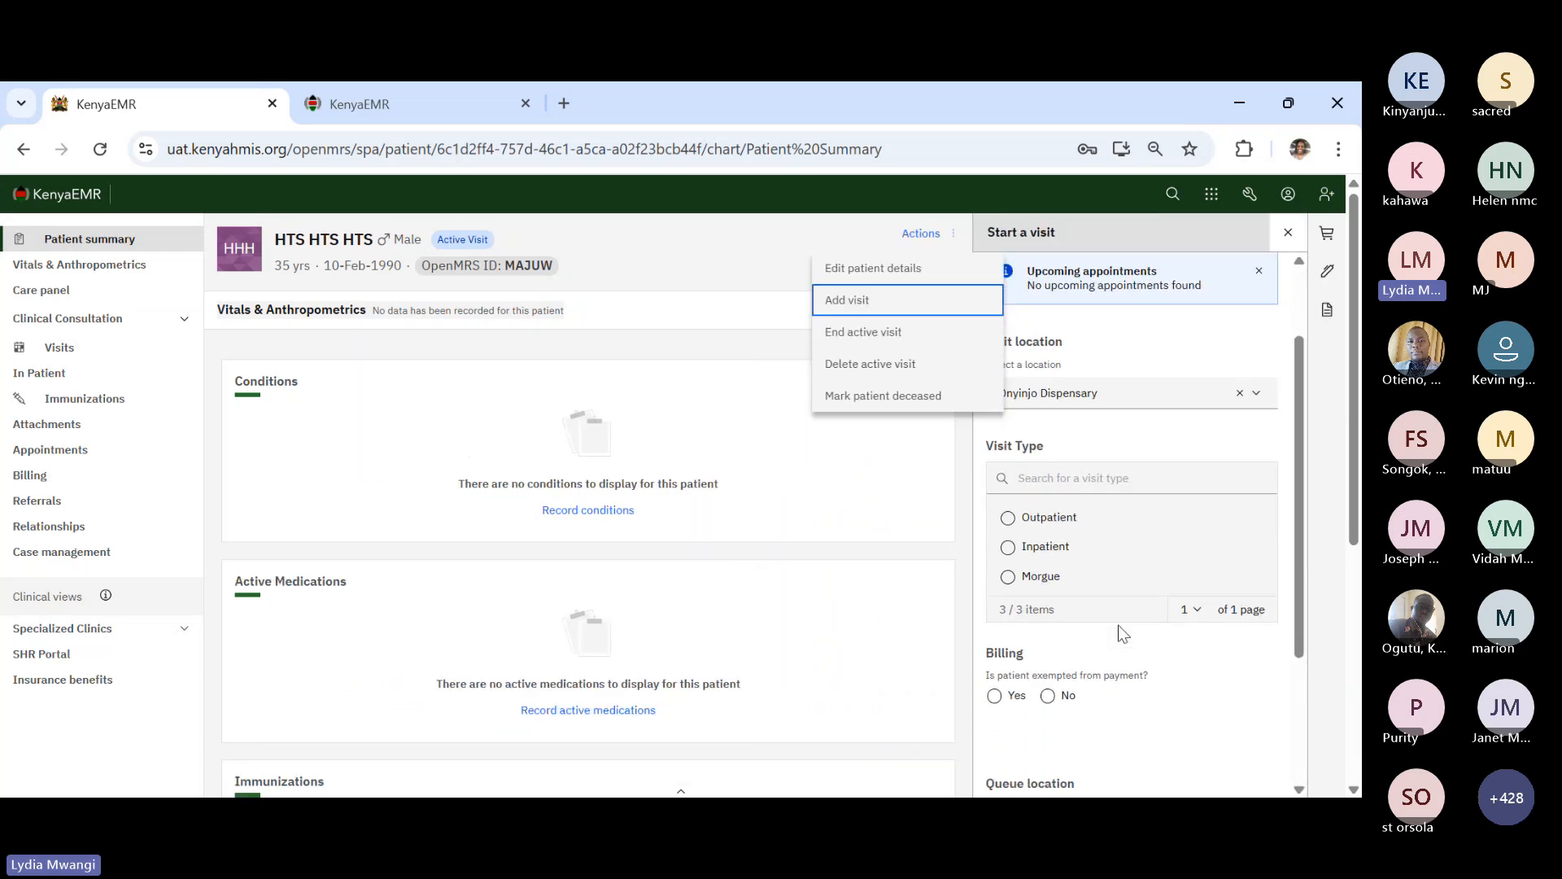
scroll(1086, 415, up, 2)
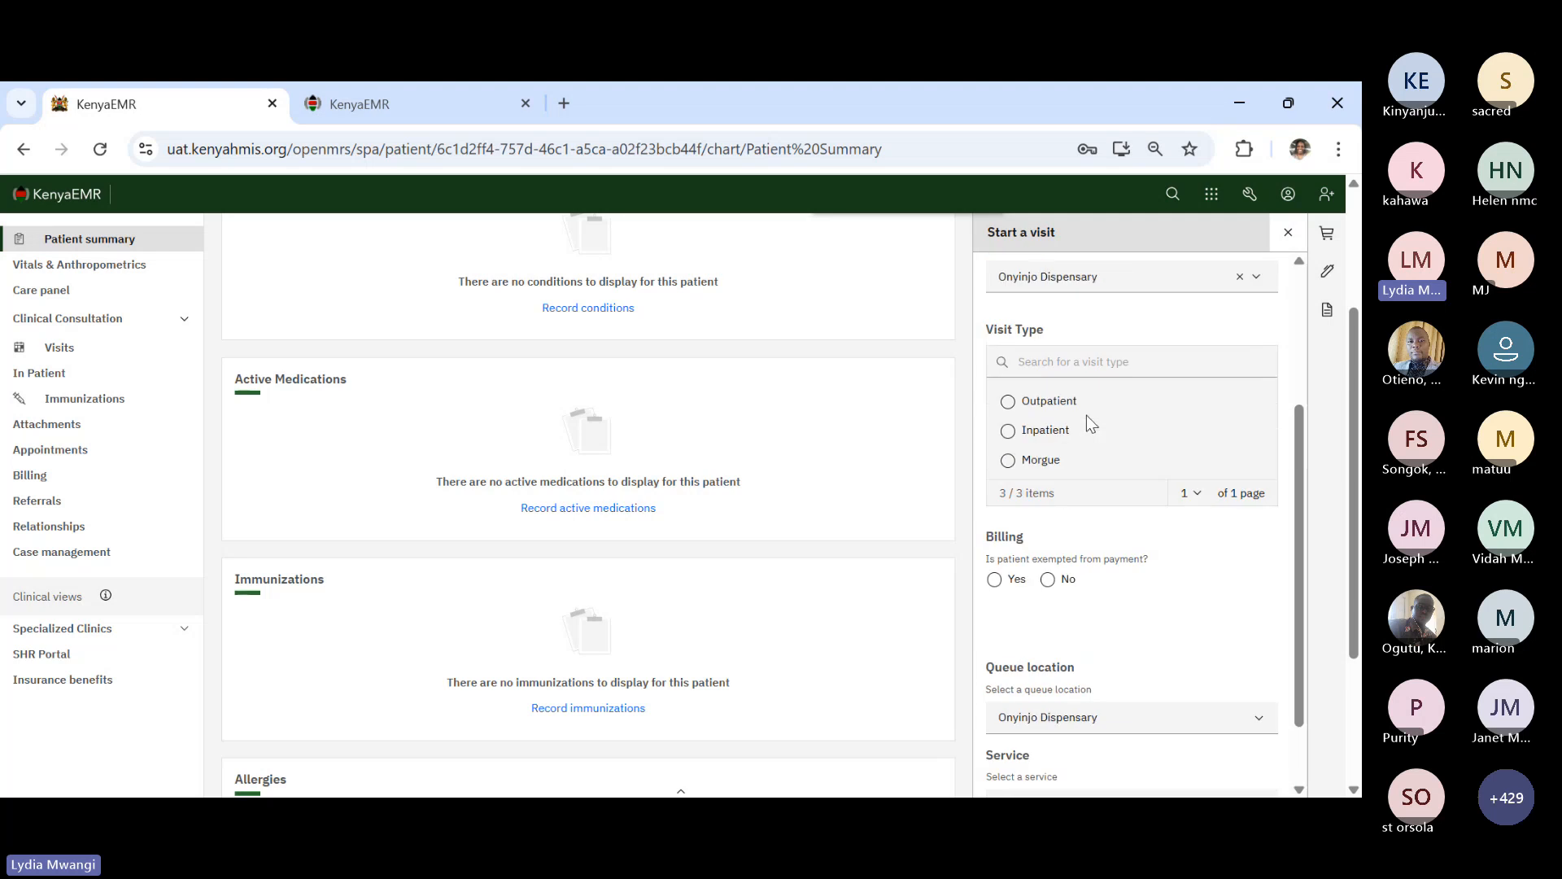
scroll(1101, 561, down, 2)
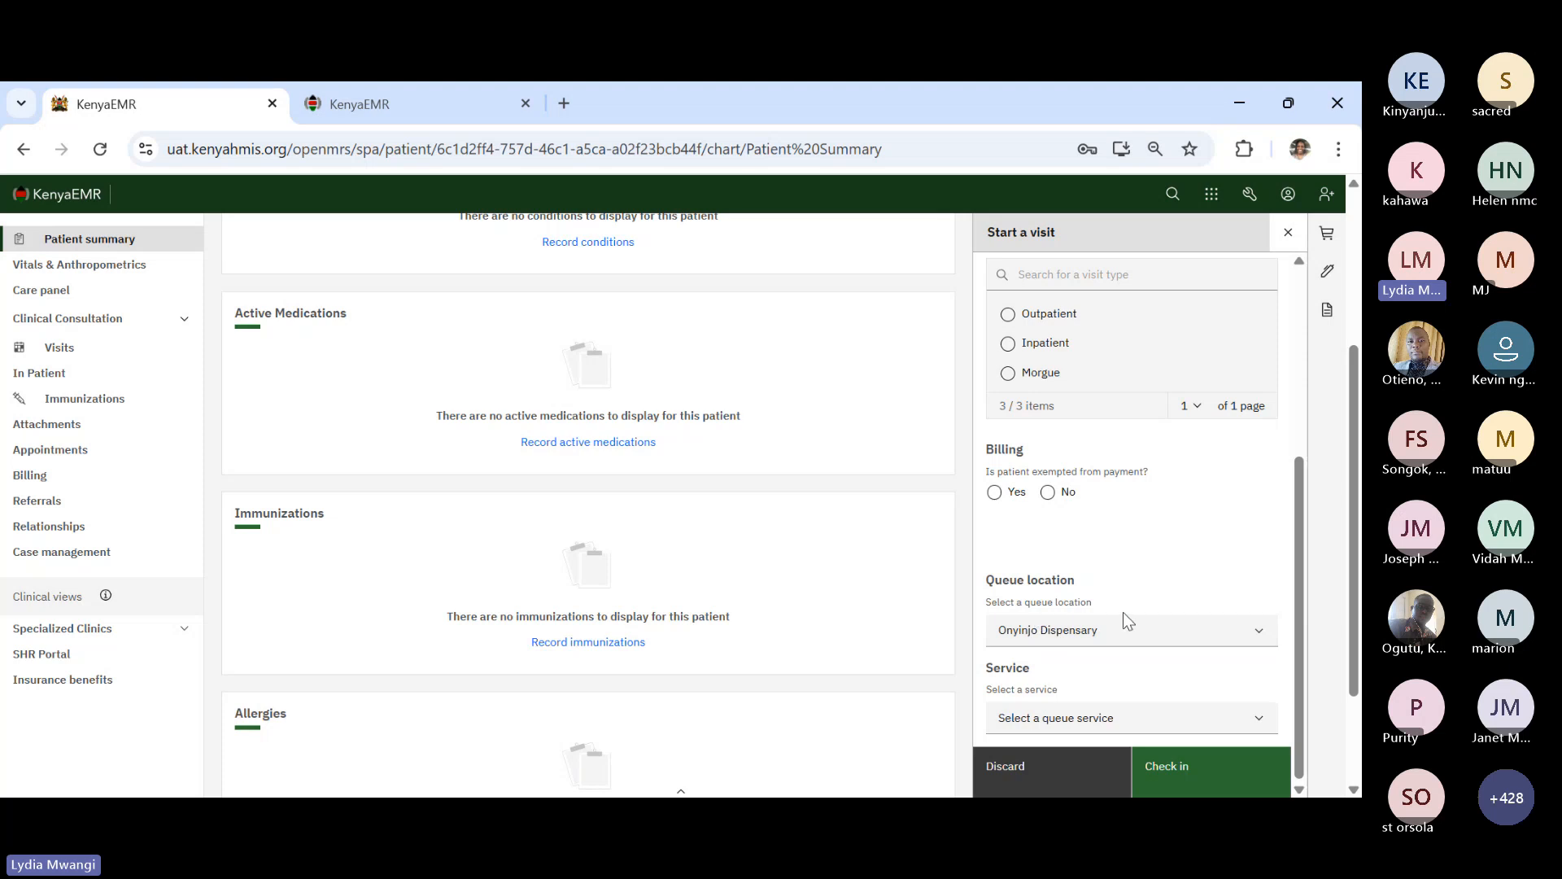
scroll(1111, 635, down, 1)
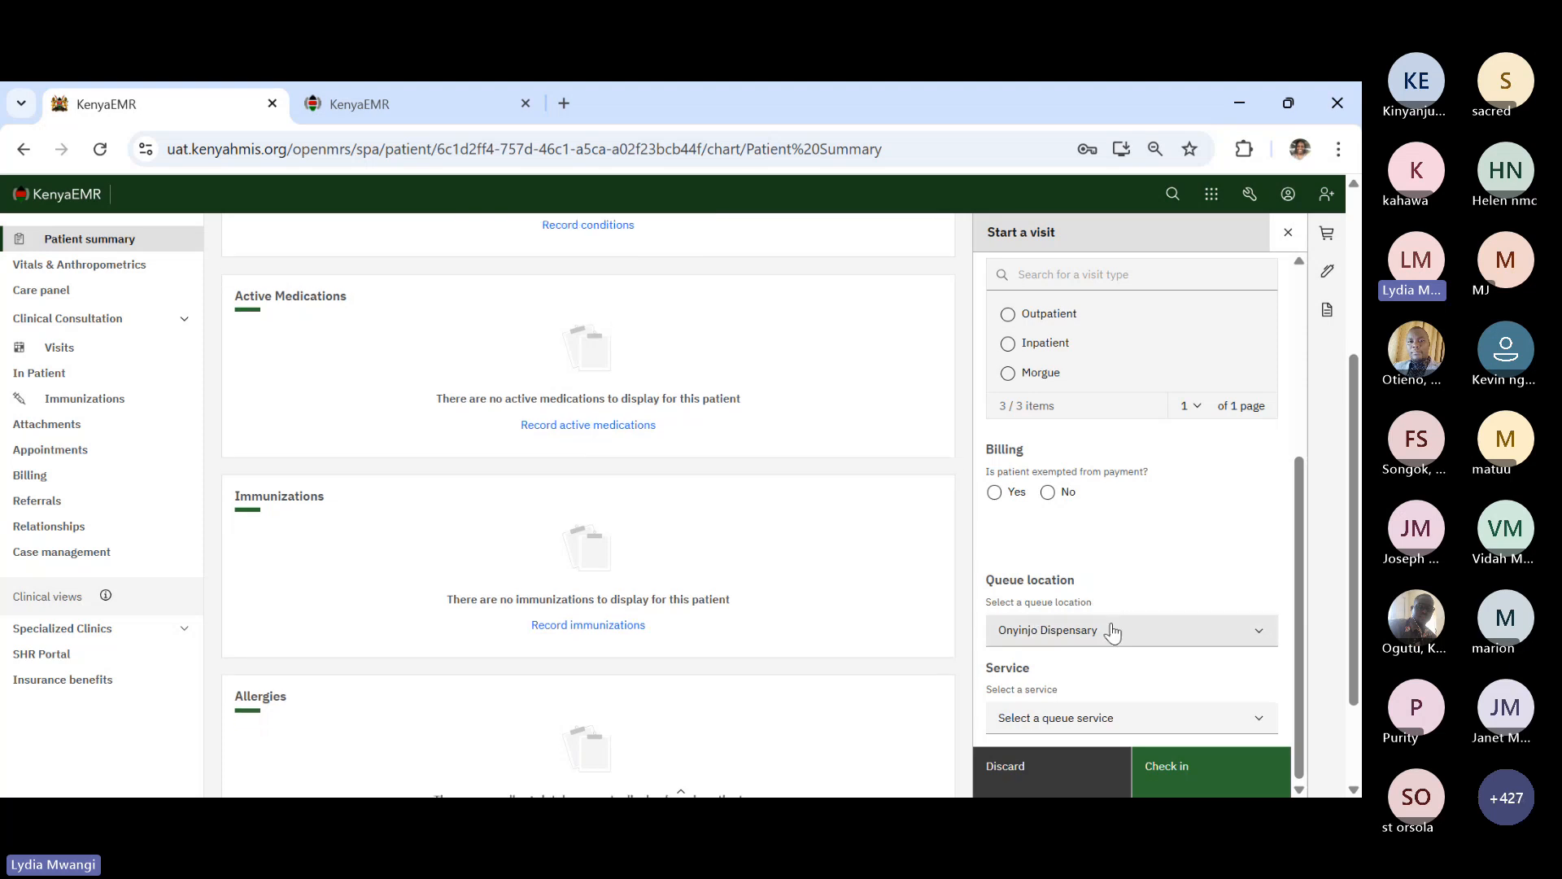
click(1027, 771)
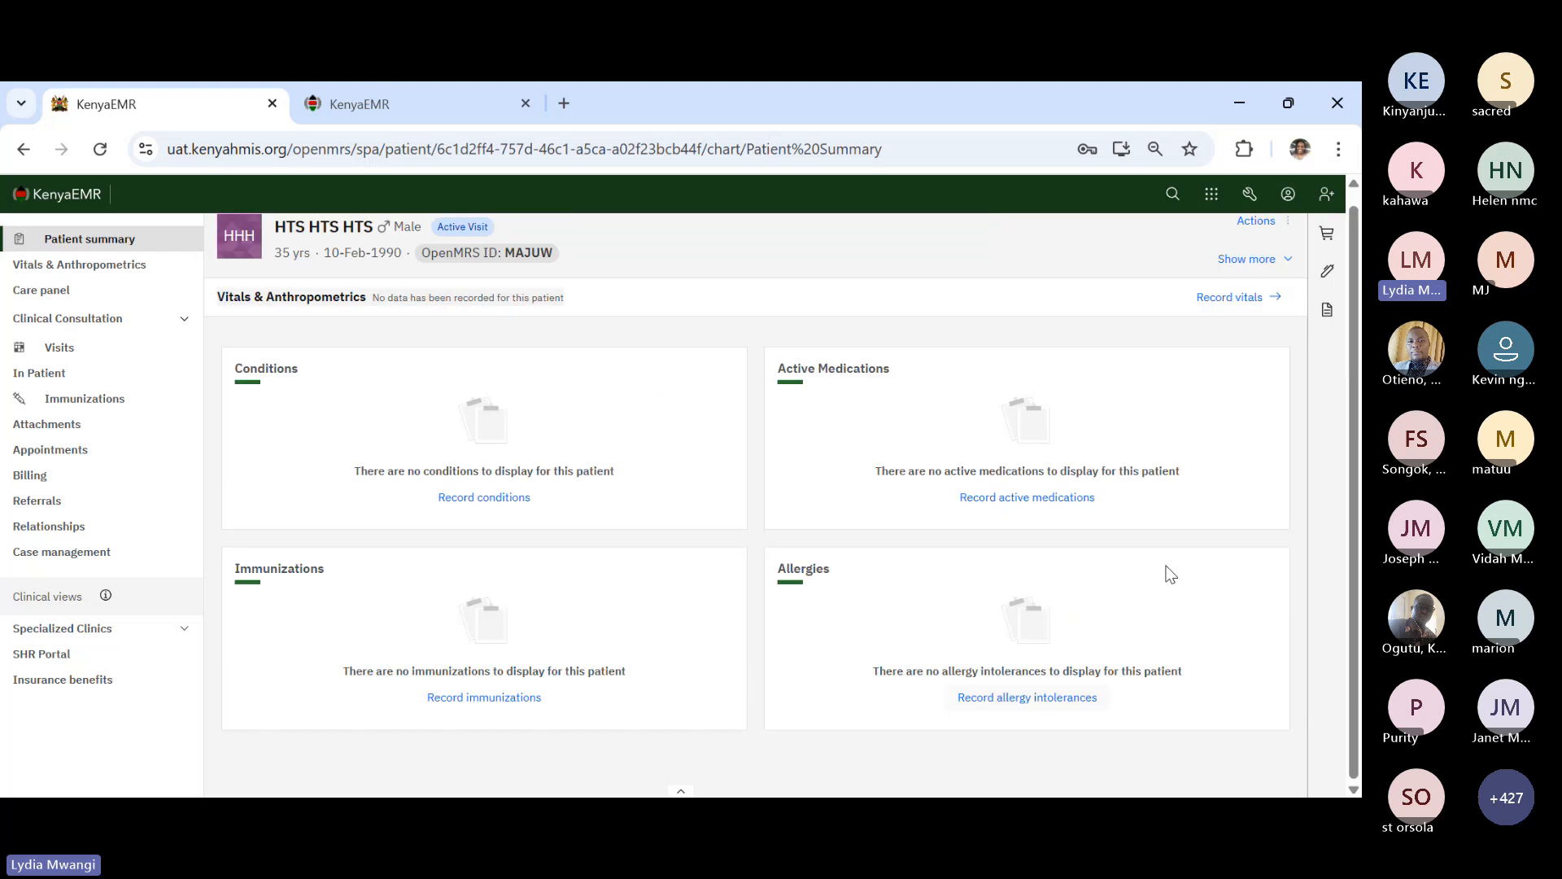
- Show the patient's clinical forms list, with every HTS and screening form never completed
scroll(1138, 475, up, 1)
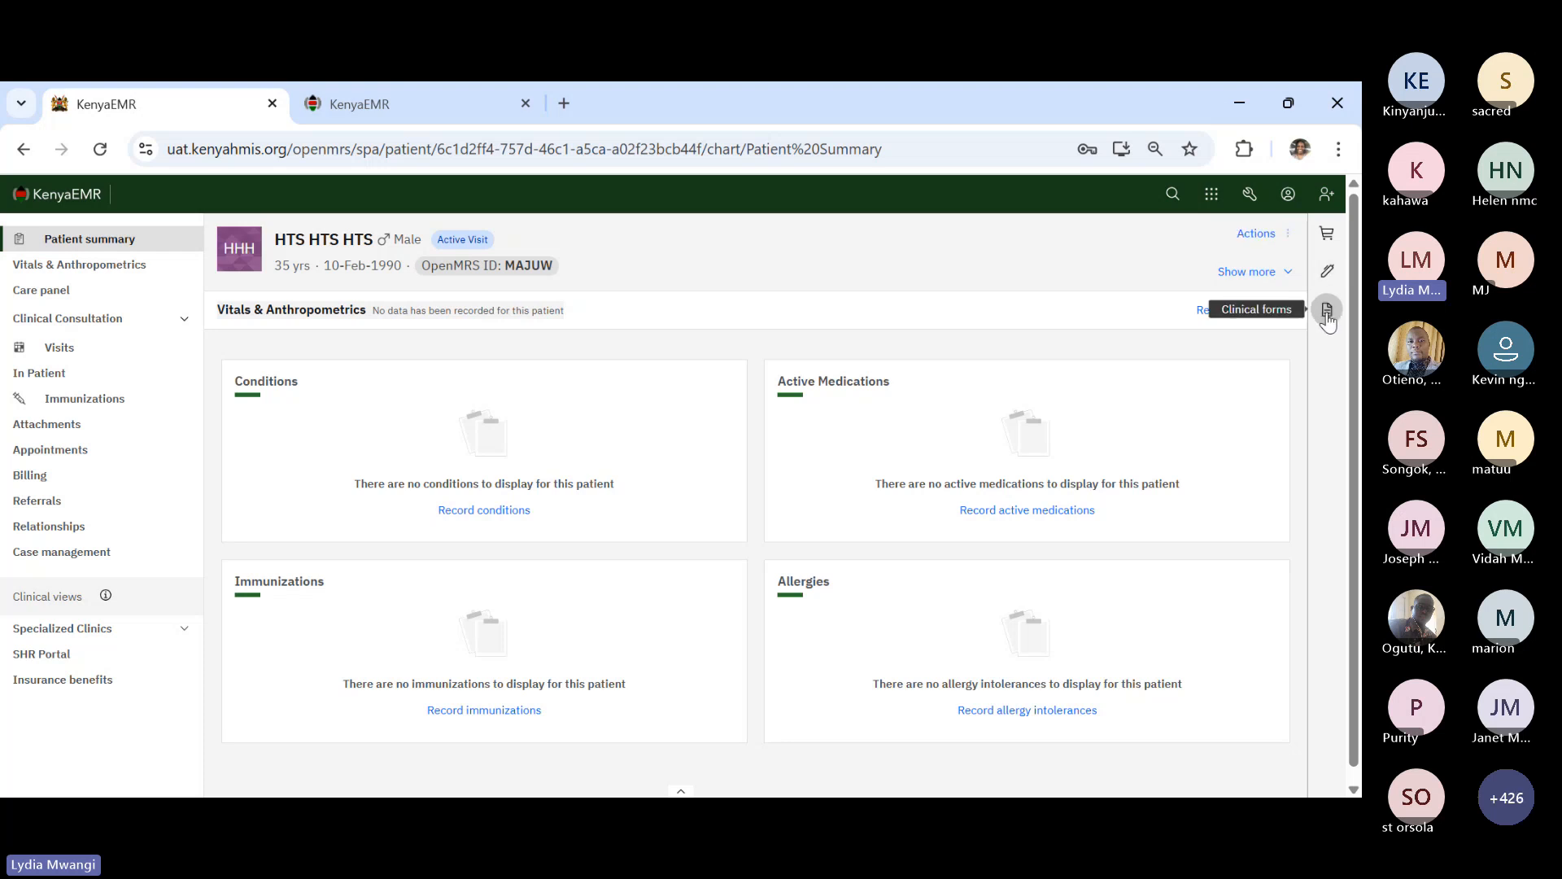
click(1326, 317)
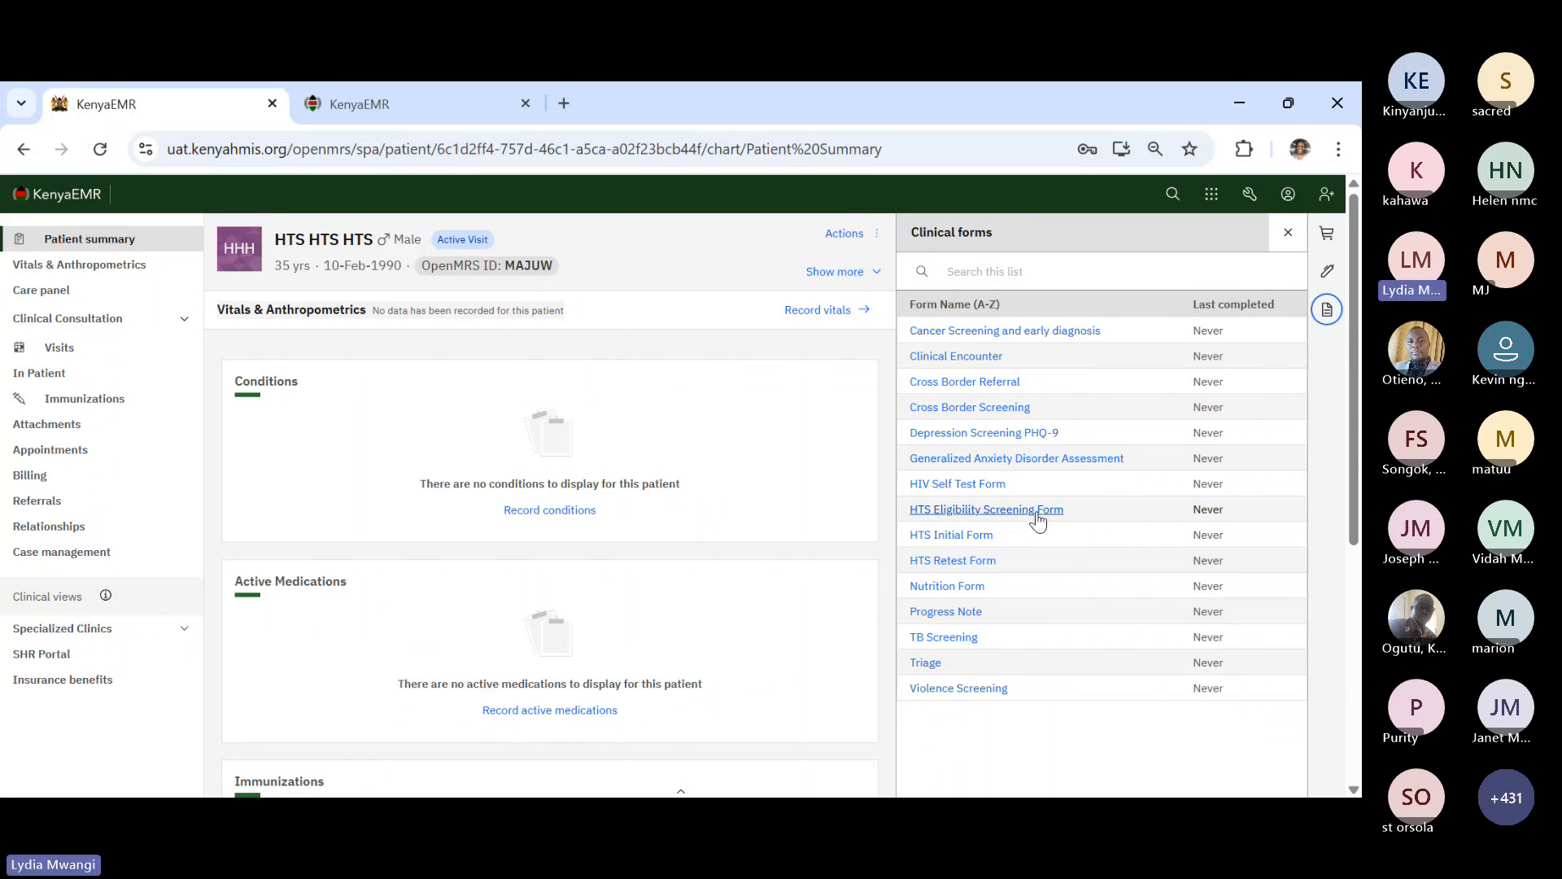
- Start the HTS Eligibility Screening Form: General Population, no disability, department OPD
click(1037, 512)
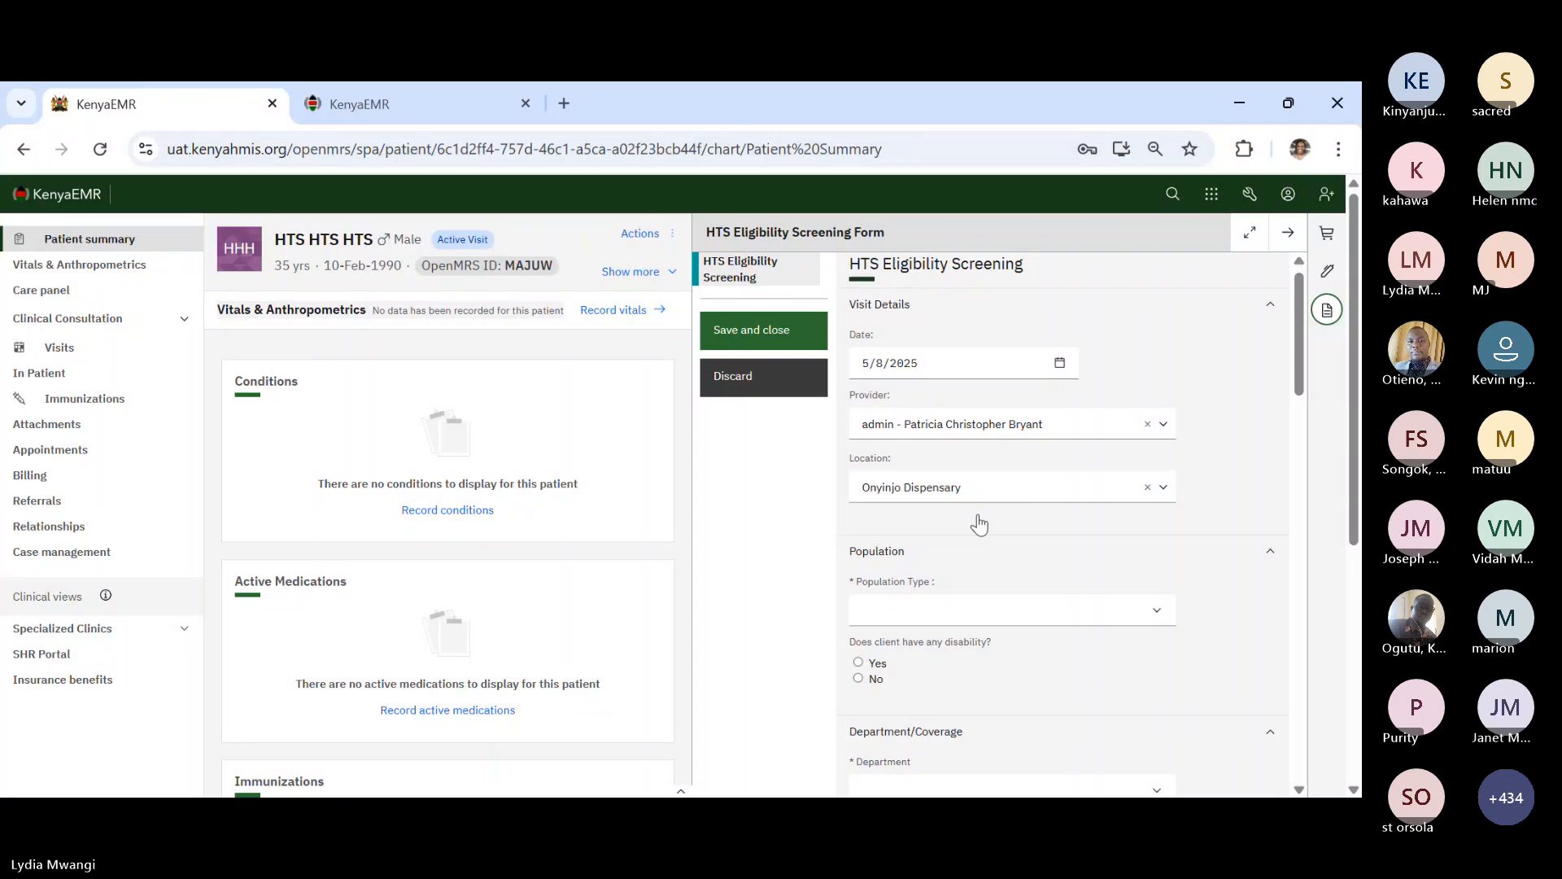
scroll(898, 584, down, 1)
scroll(899, 584, down, 1)
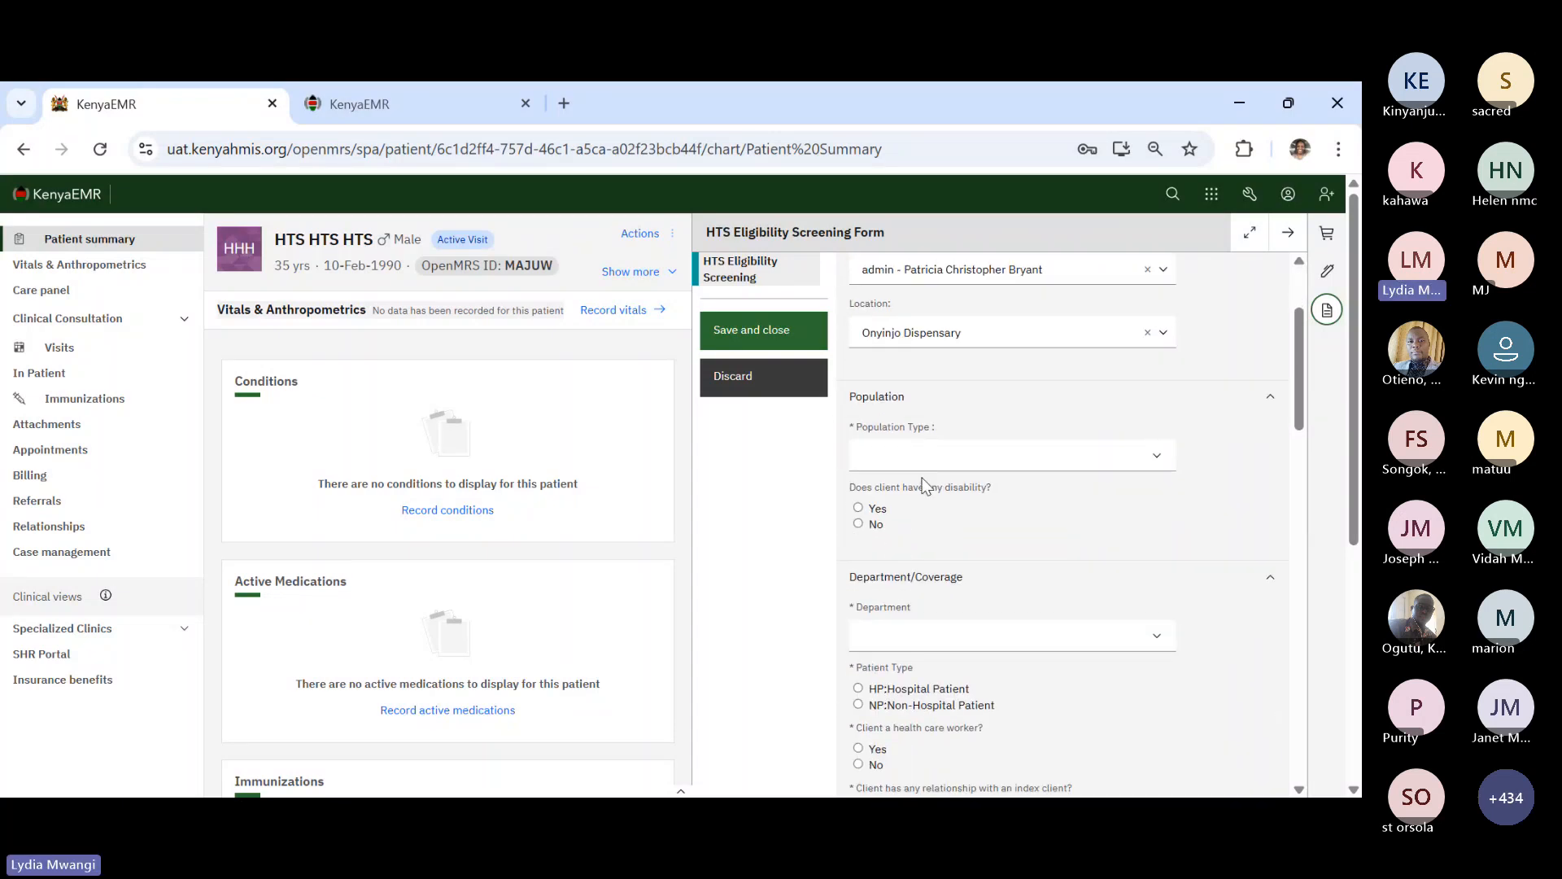
click(993, 458)
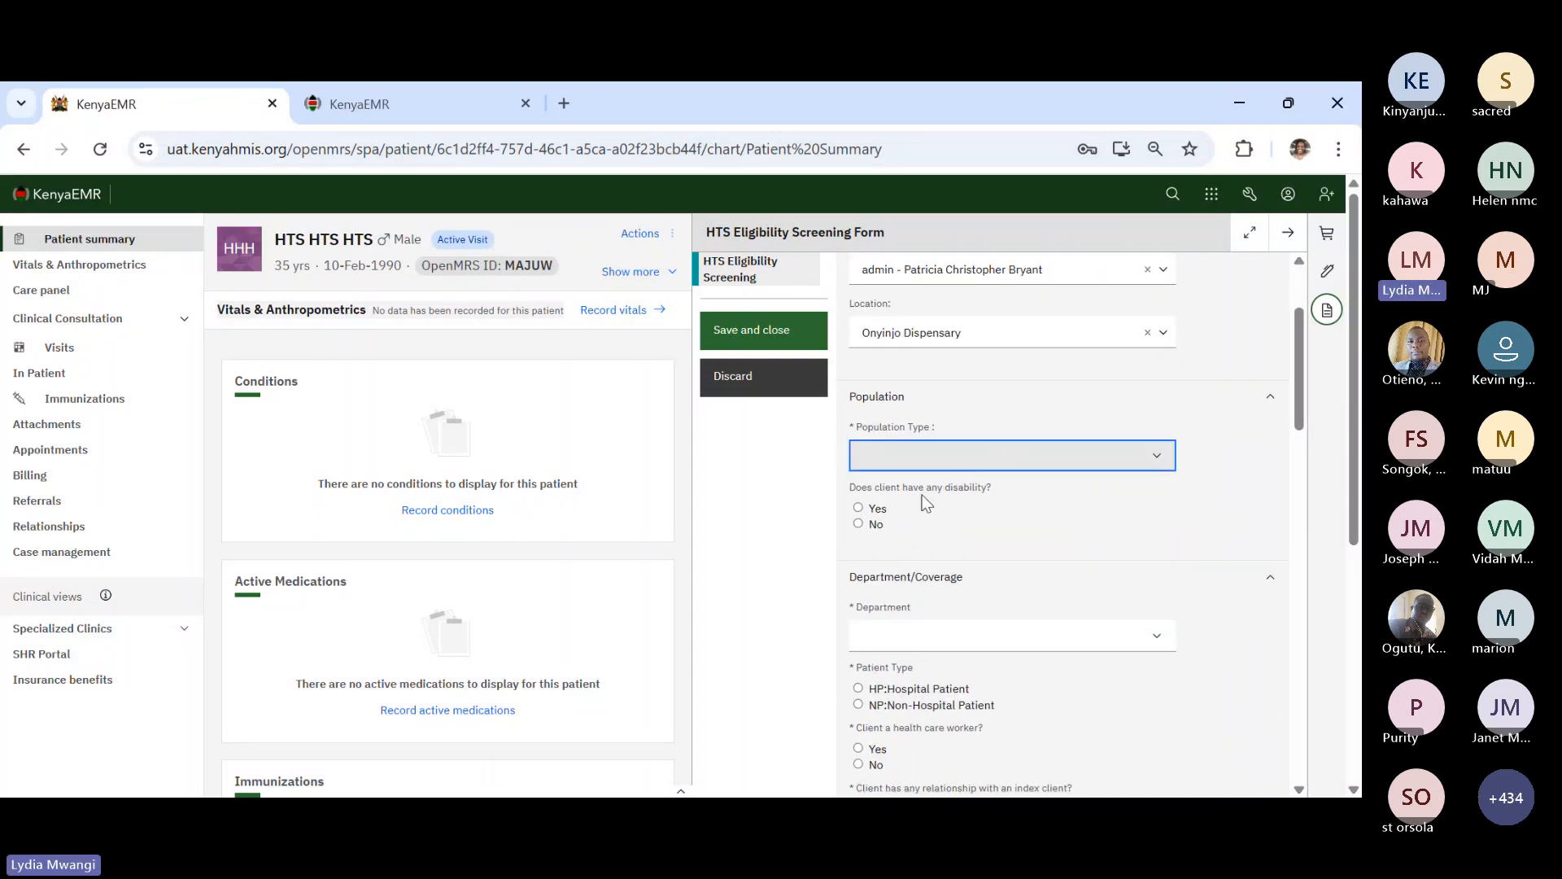
click(913, 513)
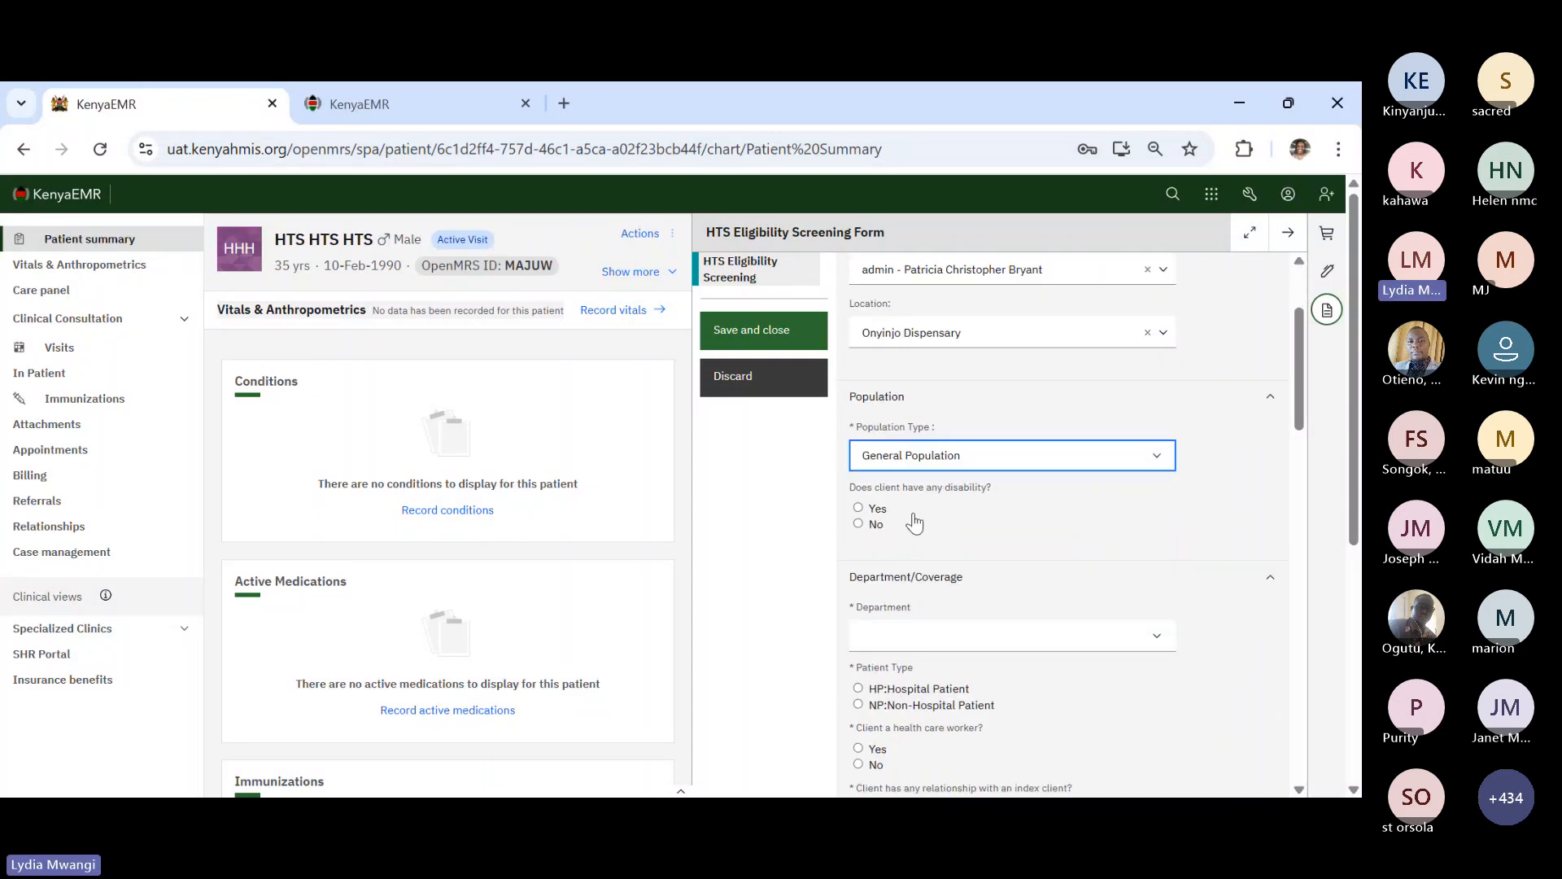
click(860, 522)
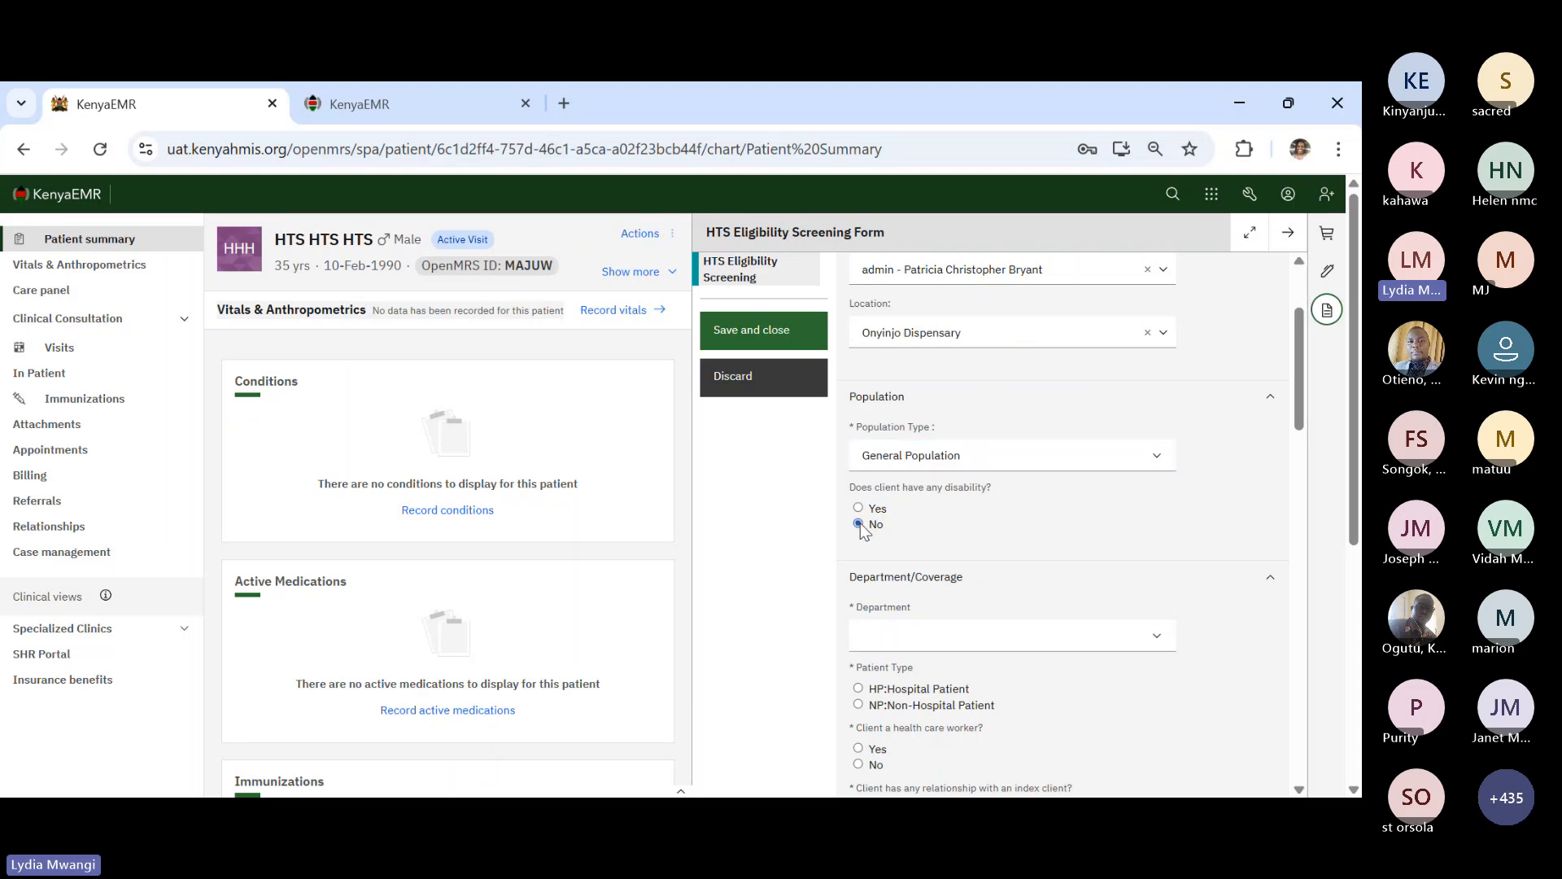
scroll(955, 566, down, 3)
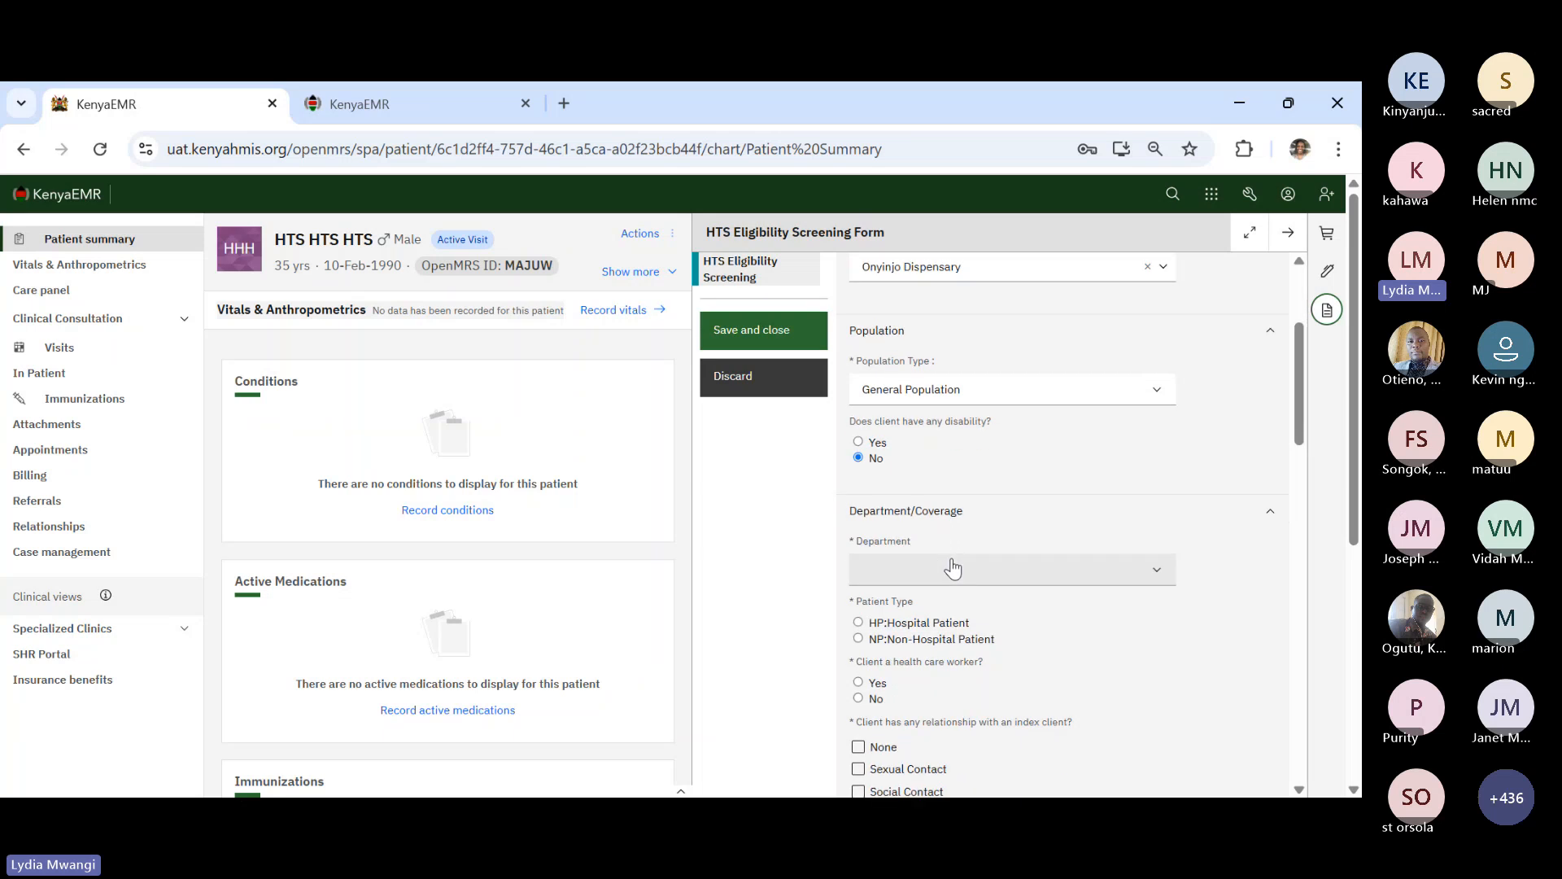
click(935, 521)
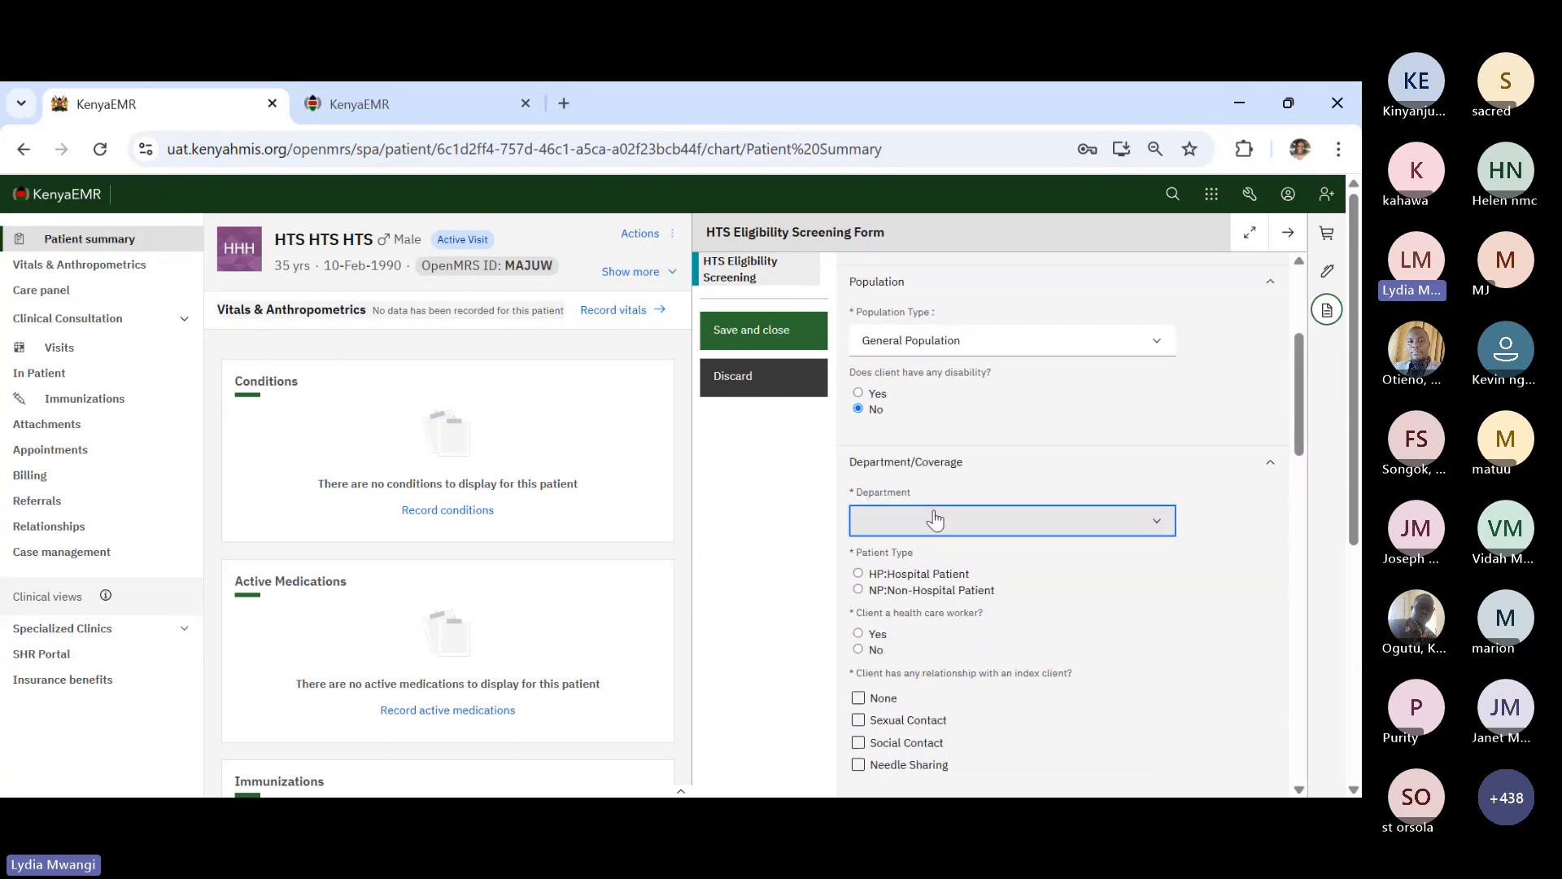
click(944, 590)
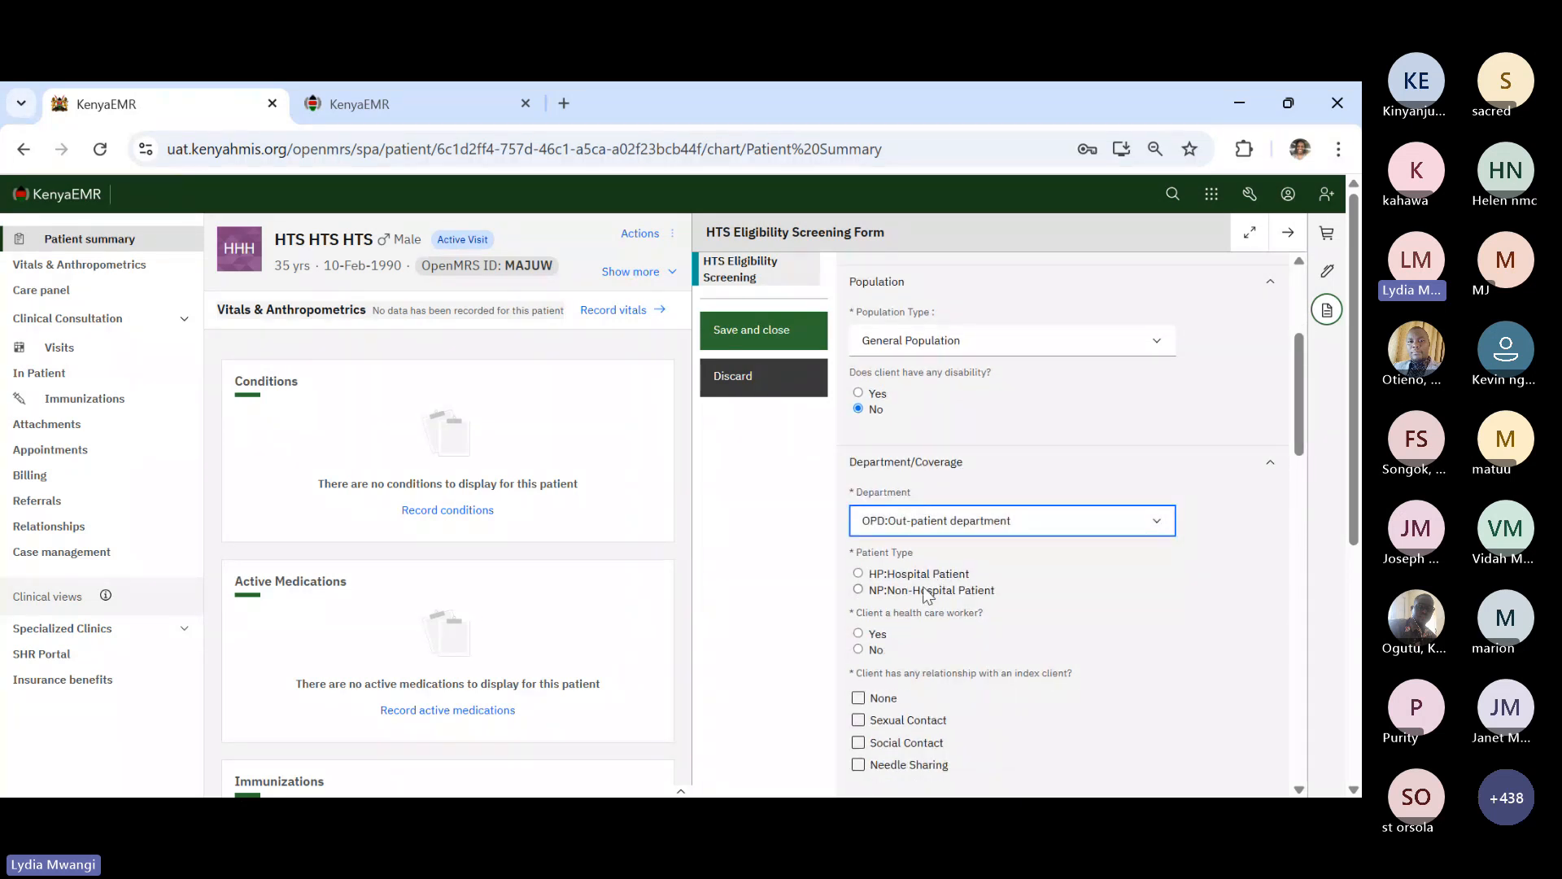
- Mark the client a hospital patient, not a health care worker, with no index relationship
scroll(928, 586, down, 1)
click(859, 525)
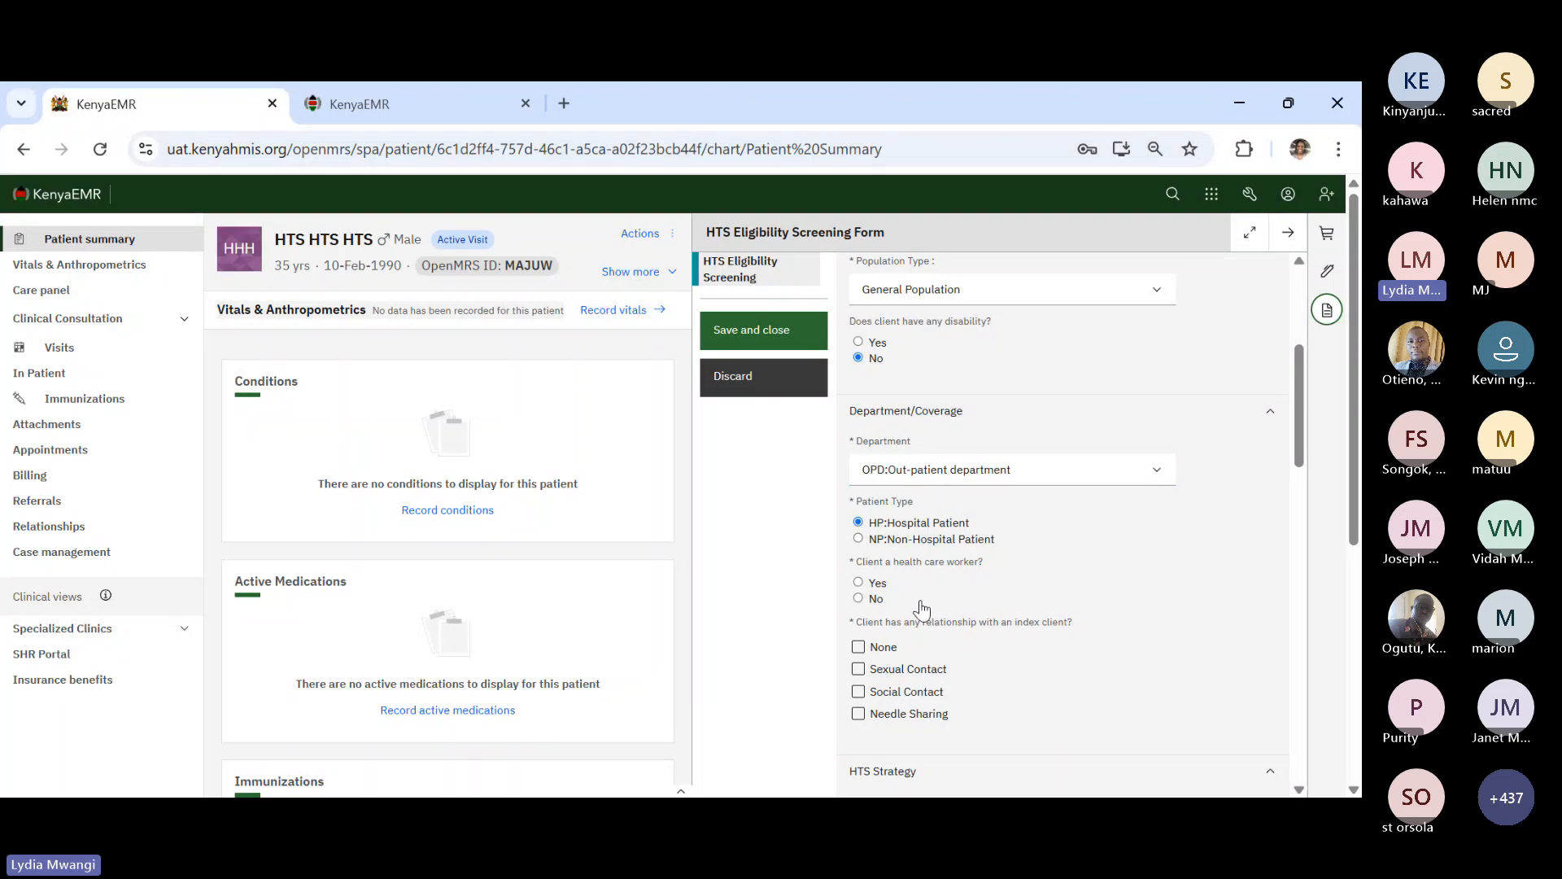
scroll(917, 606, down, 2)
click(867, 472)
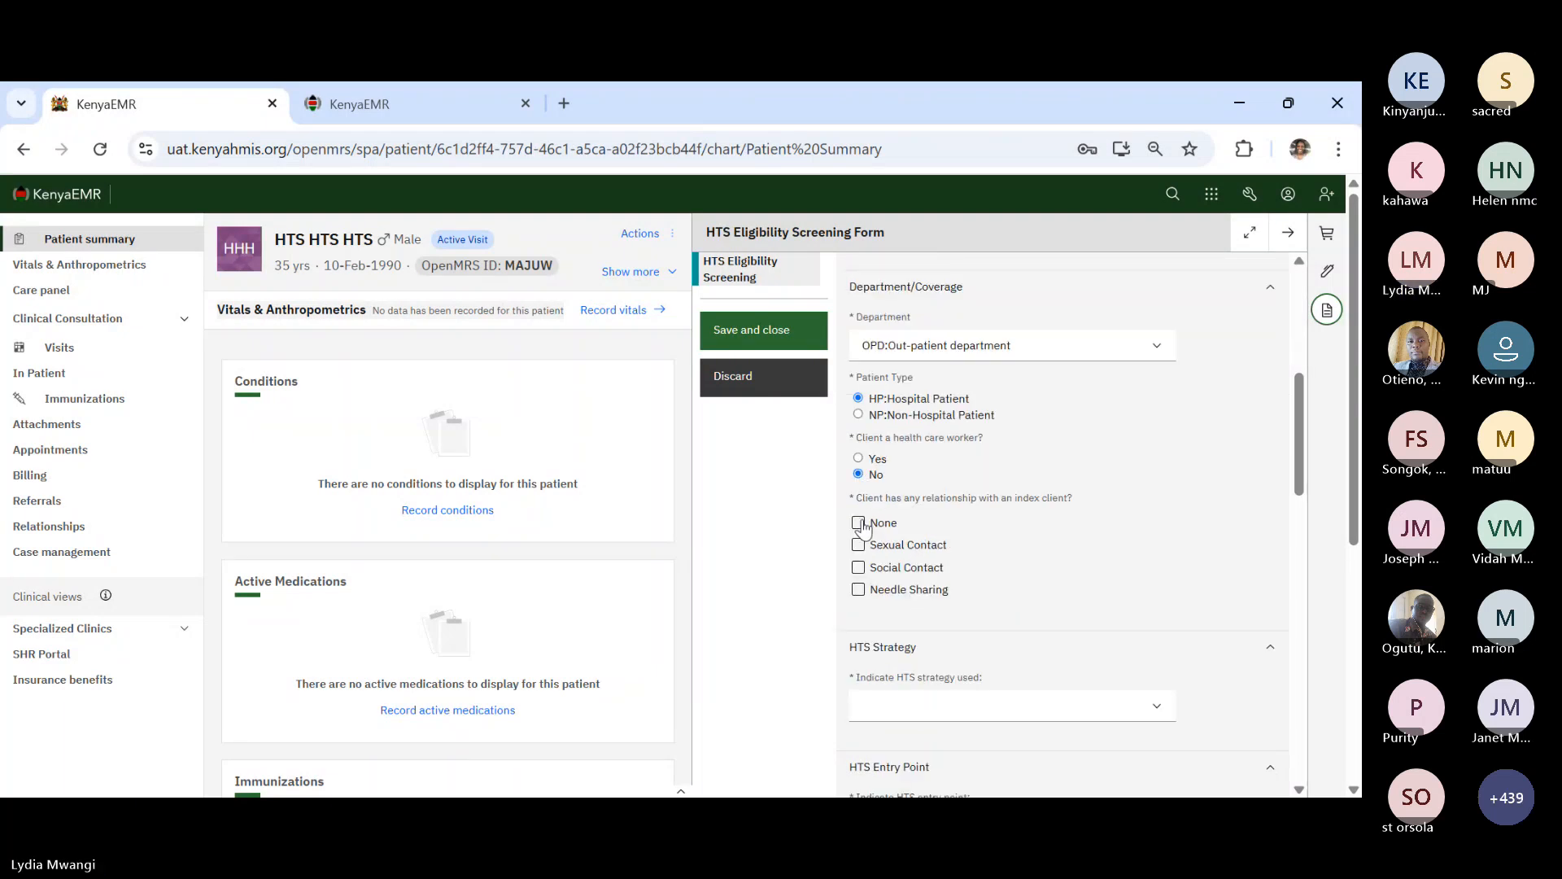
click(860, 459)
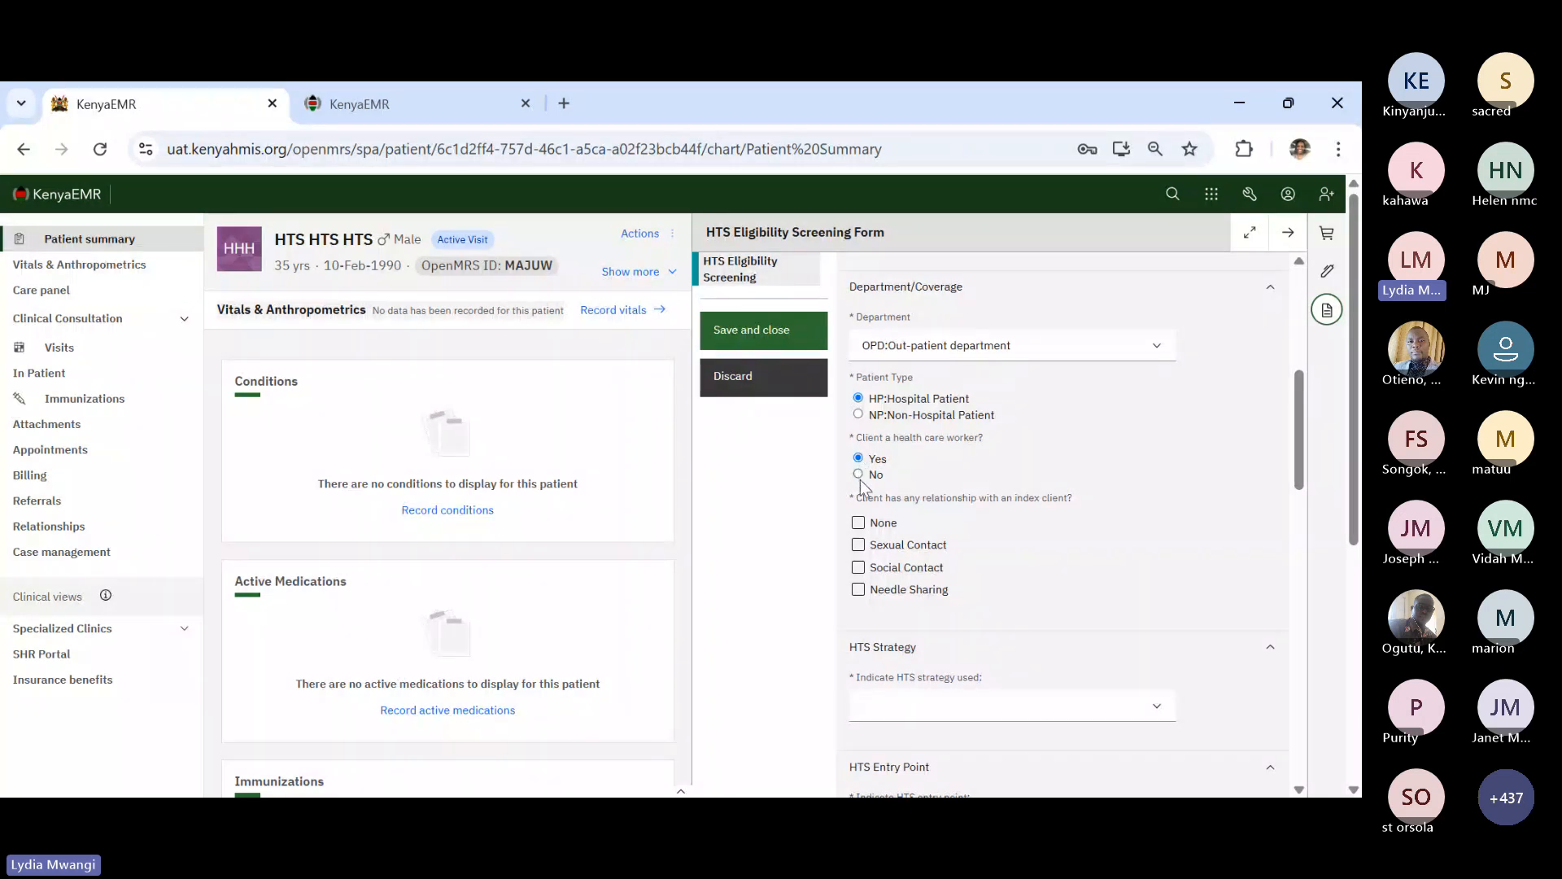
click(861, 474)
scroll(969, 537, down, 2)
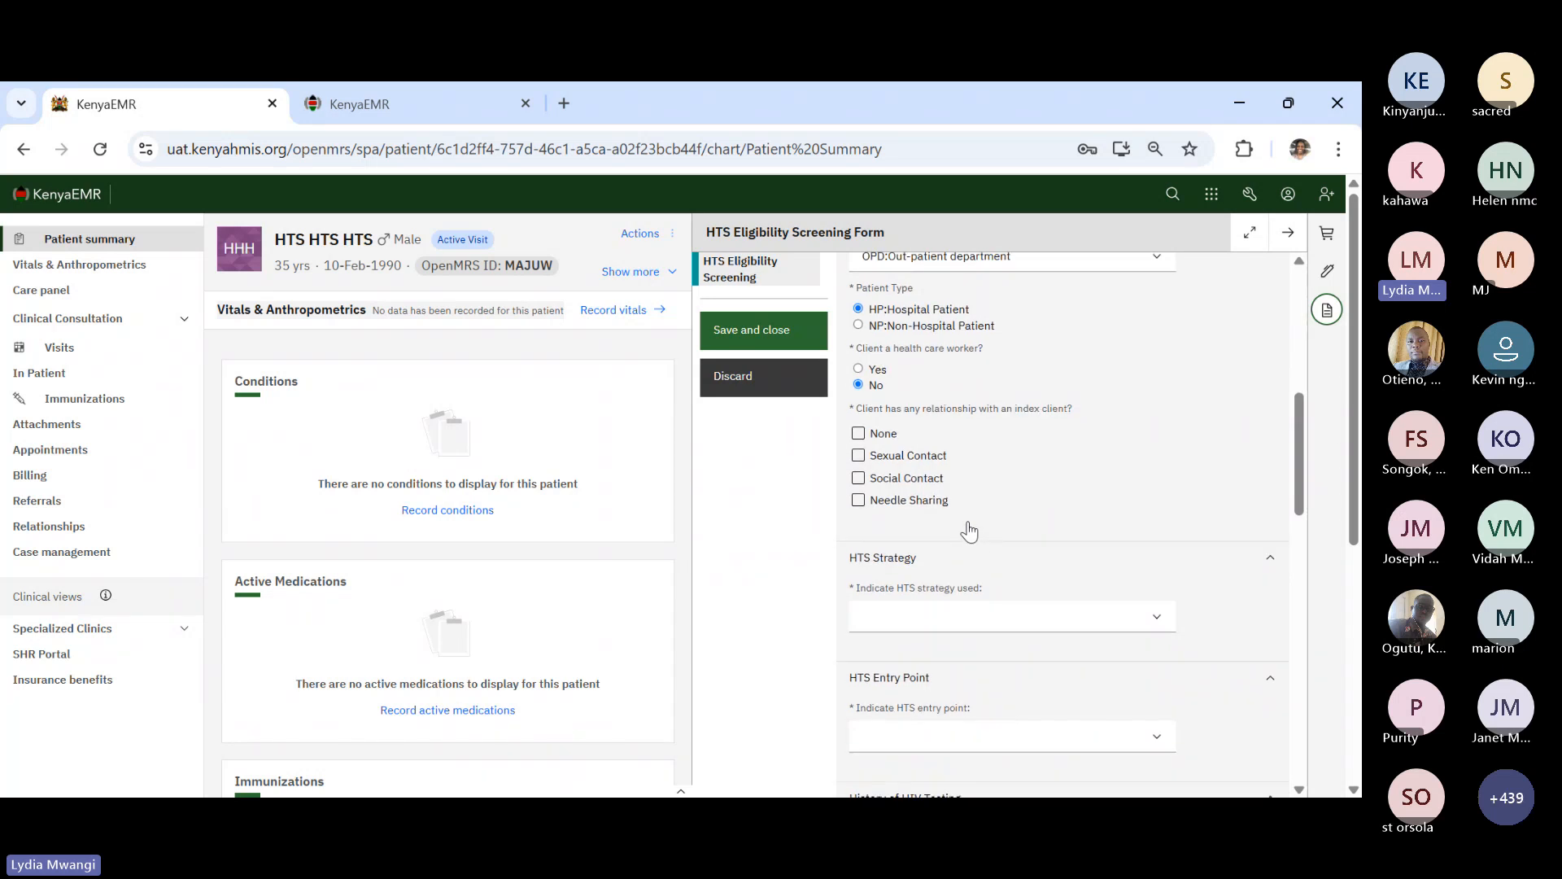
click(859, 434)
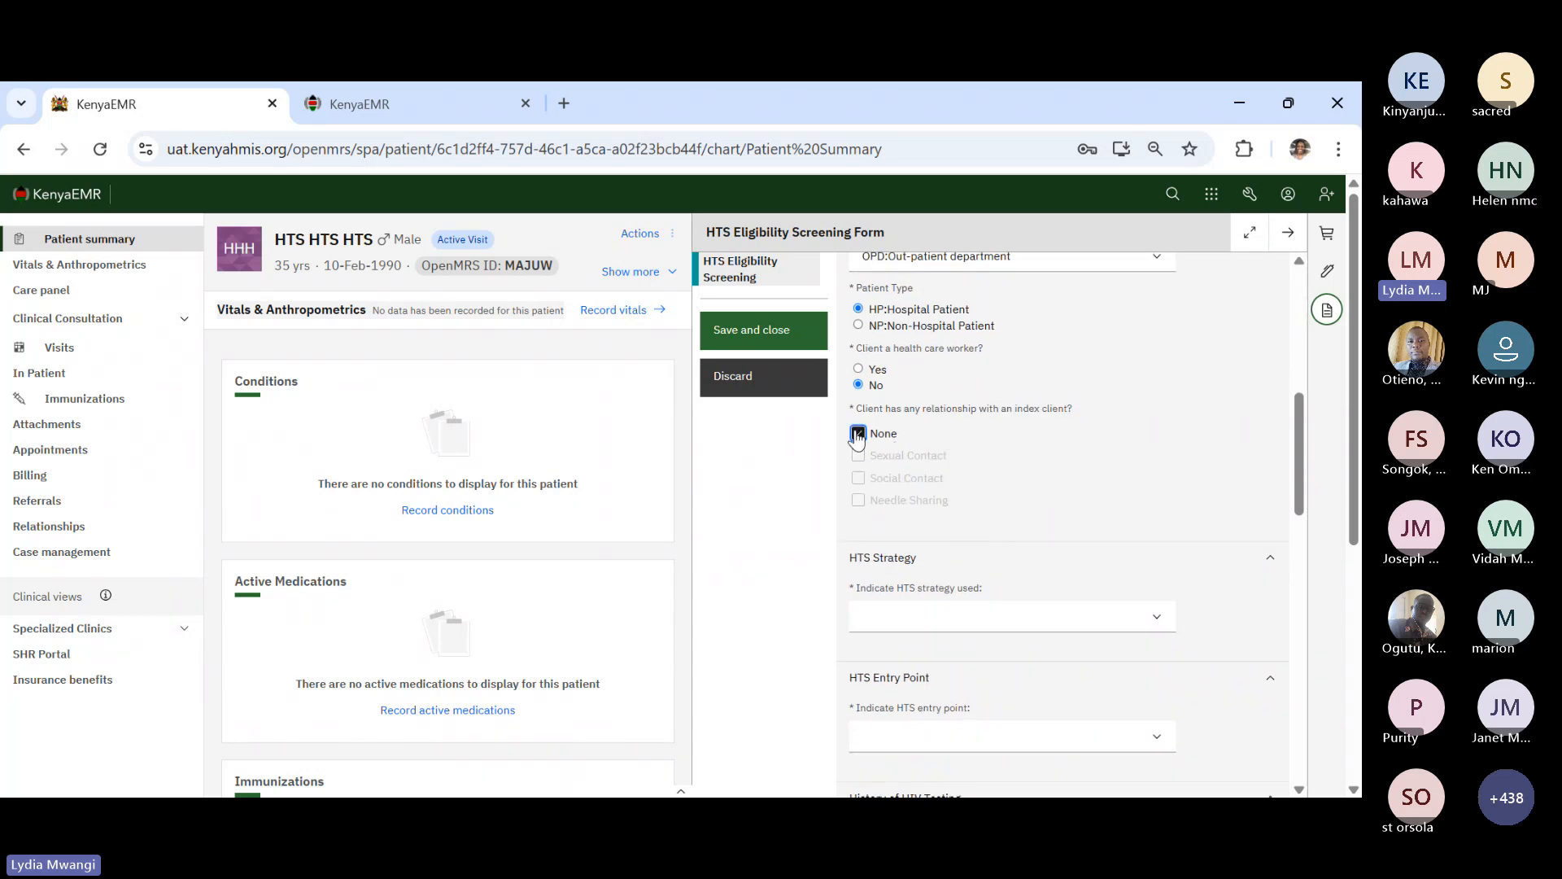
- Set HTS strategy to PITC, entry point OPD, and tested for HIV before to No
scroll(976, 570, down, 1)
click(952, 548)
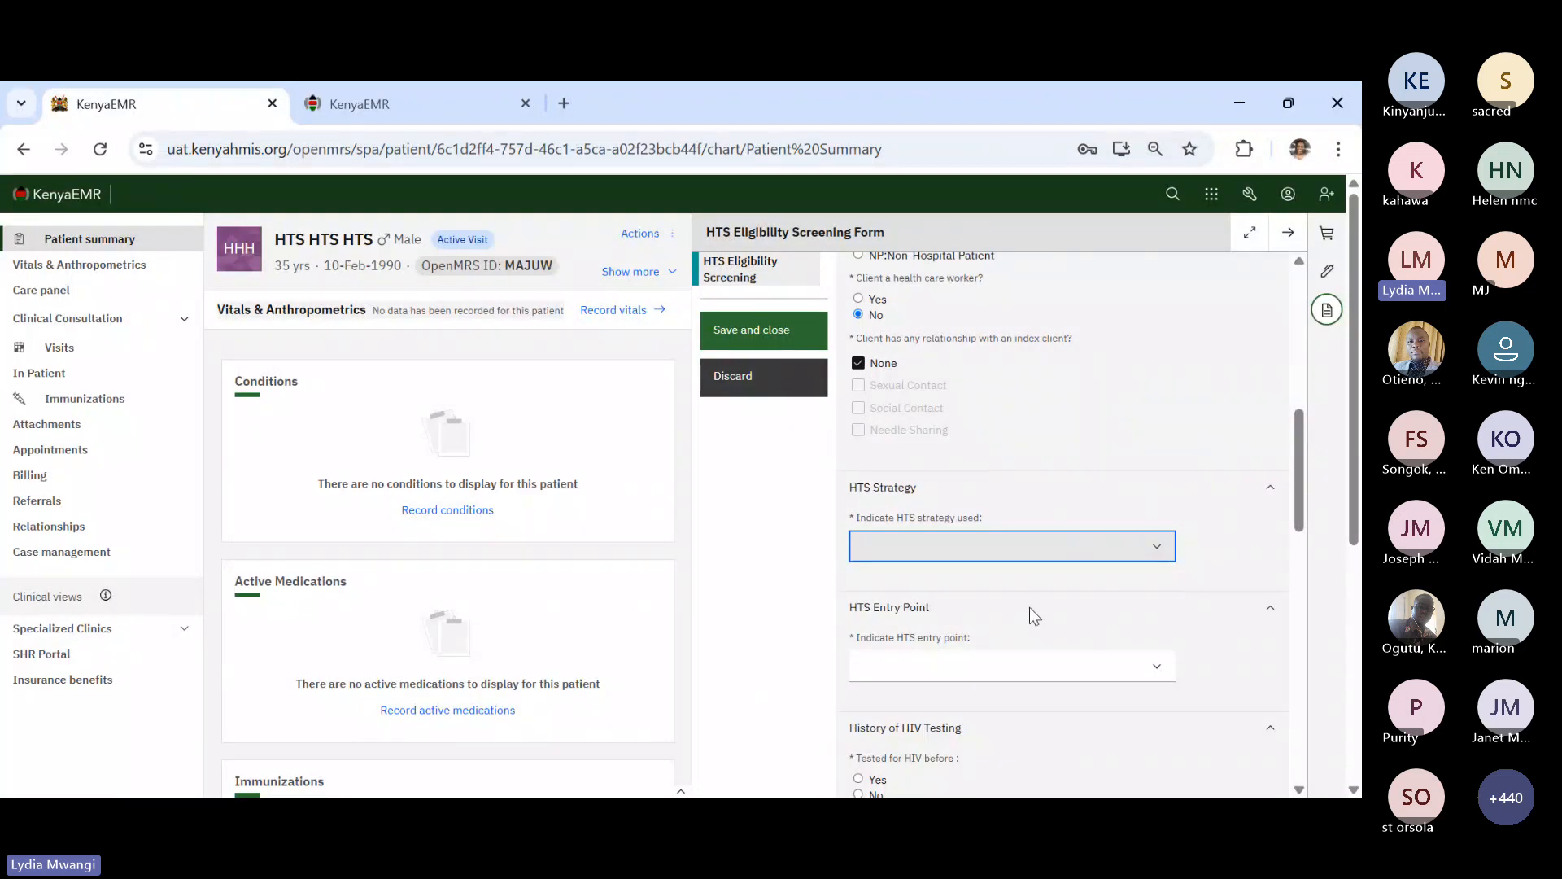
key(Down)
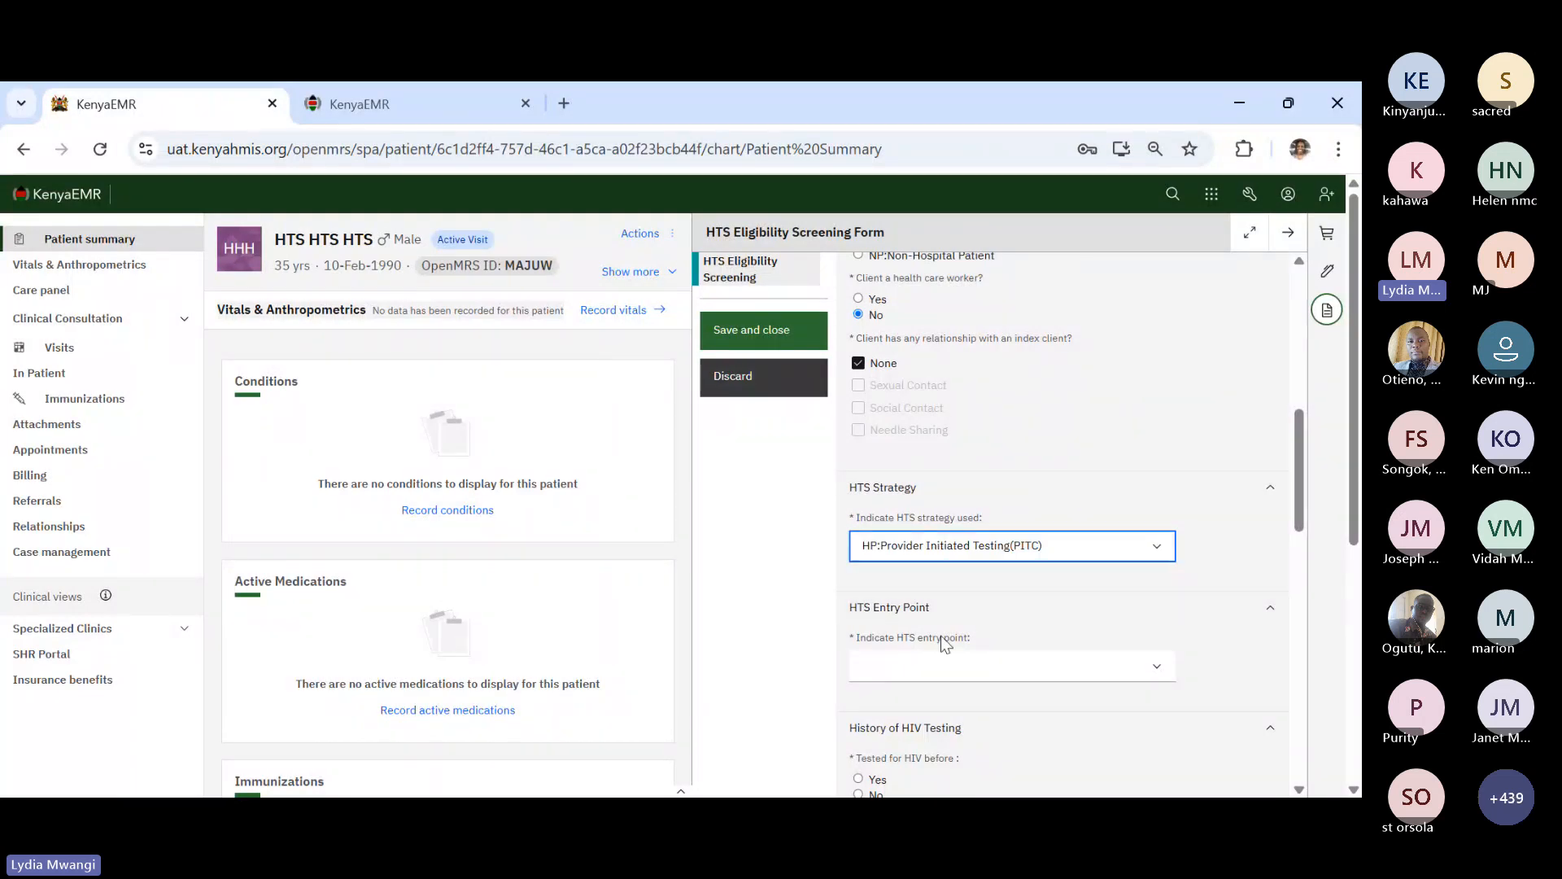
scroll(941, 659, down, 2)
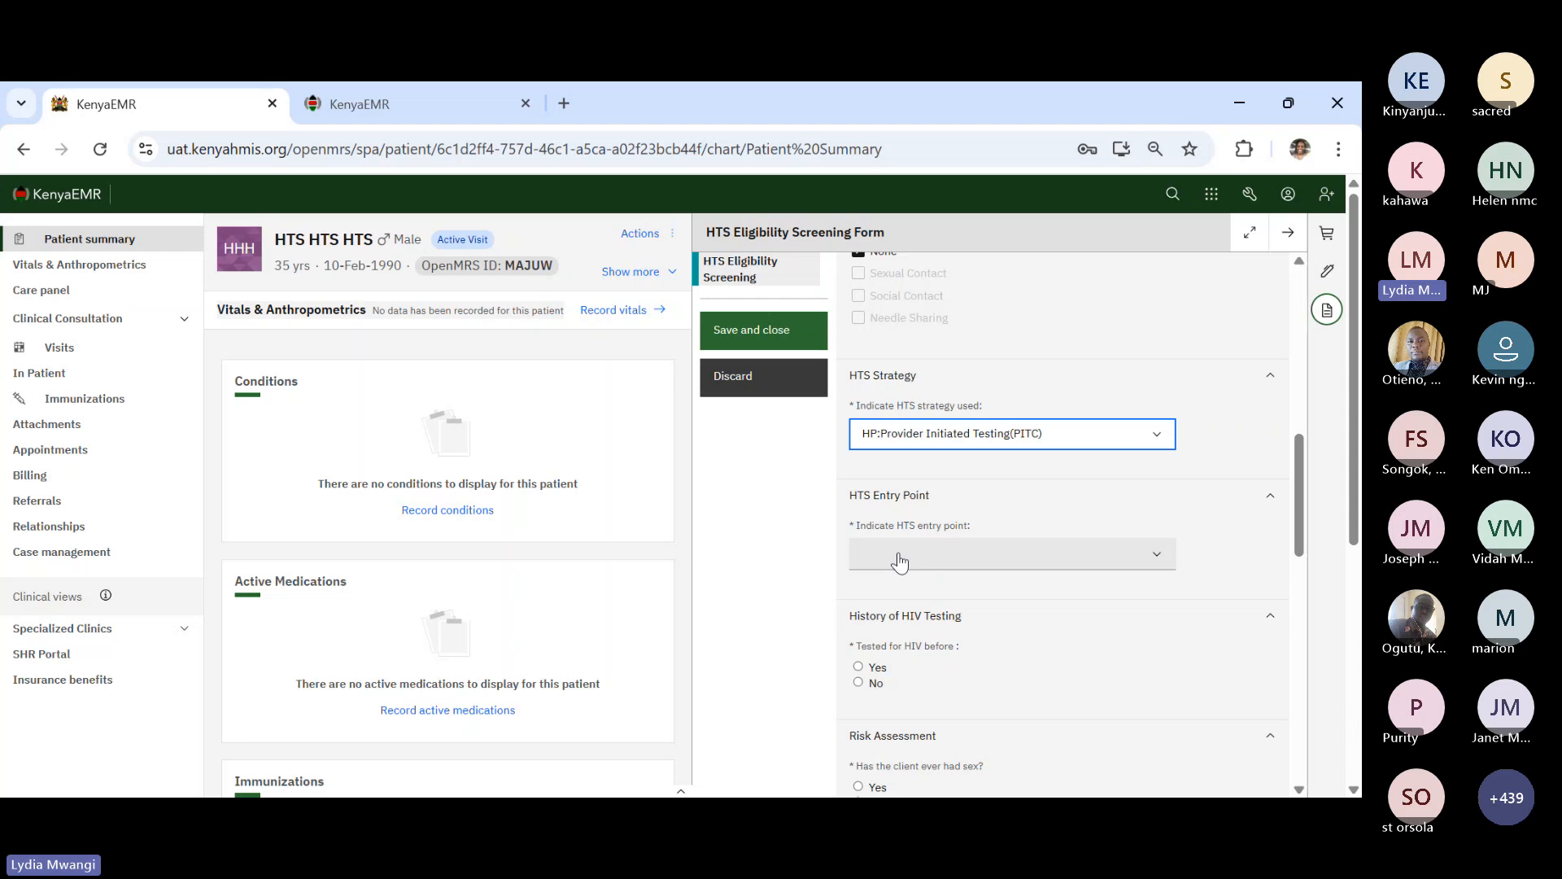
key(Tab)
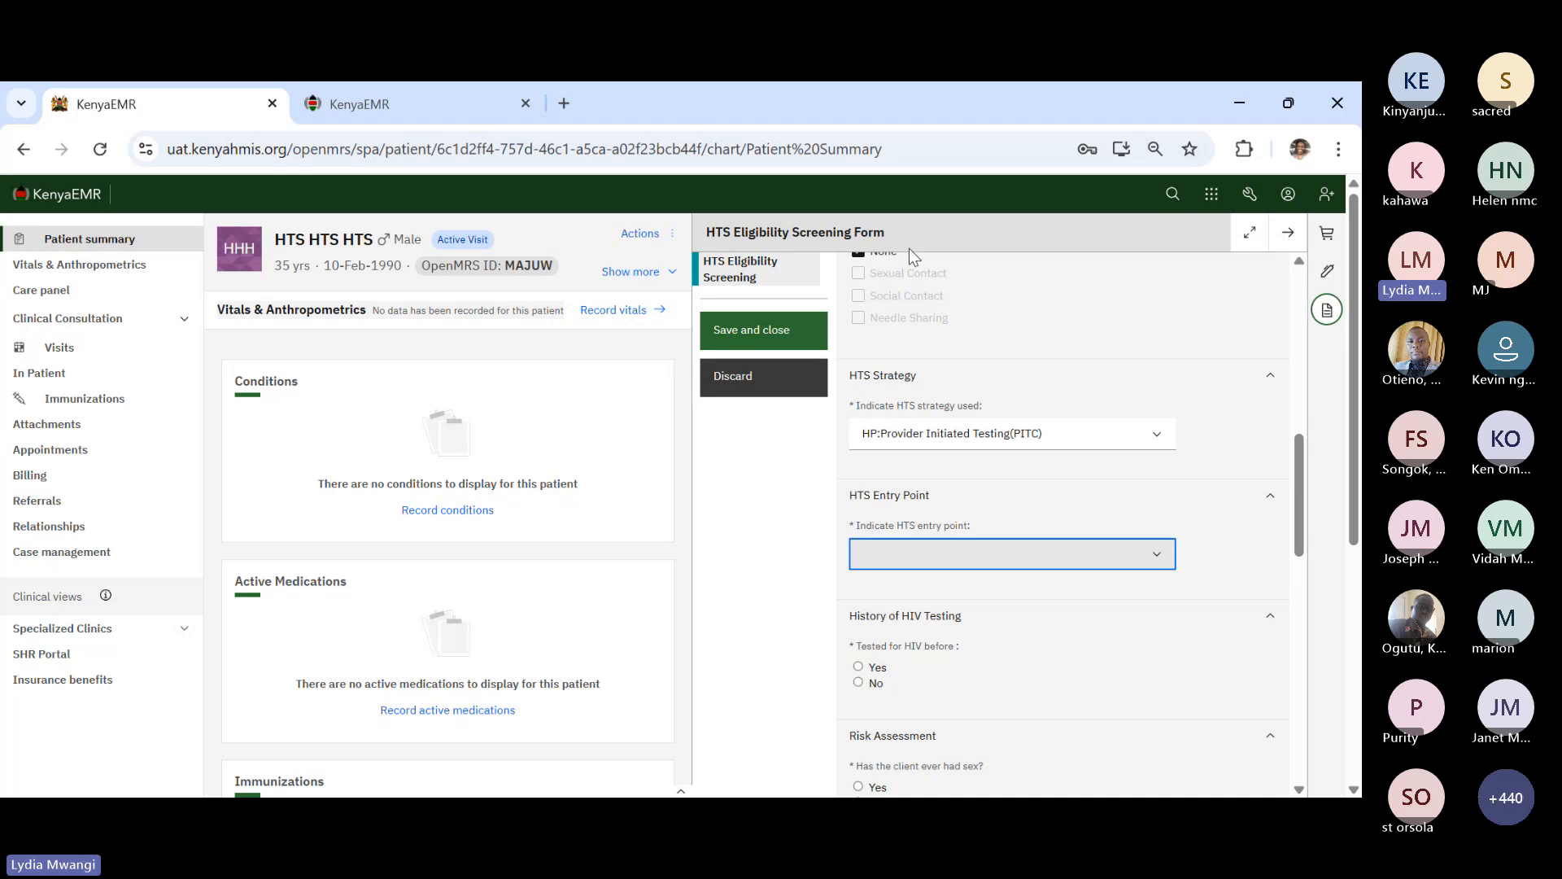
click(910, 248)
scroll(944, 606, down, 2)
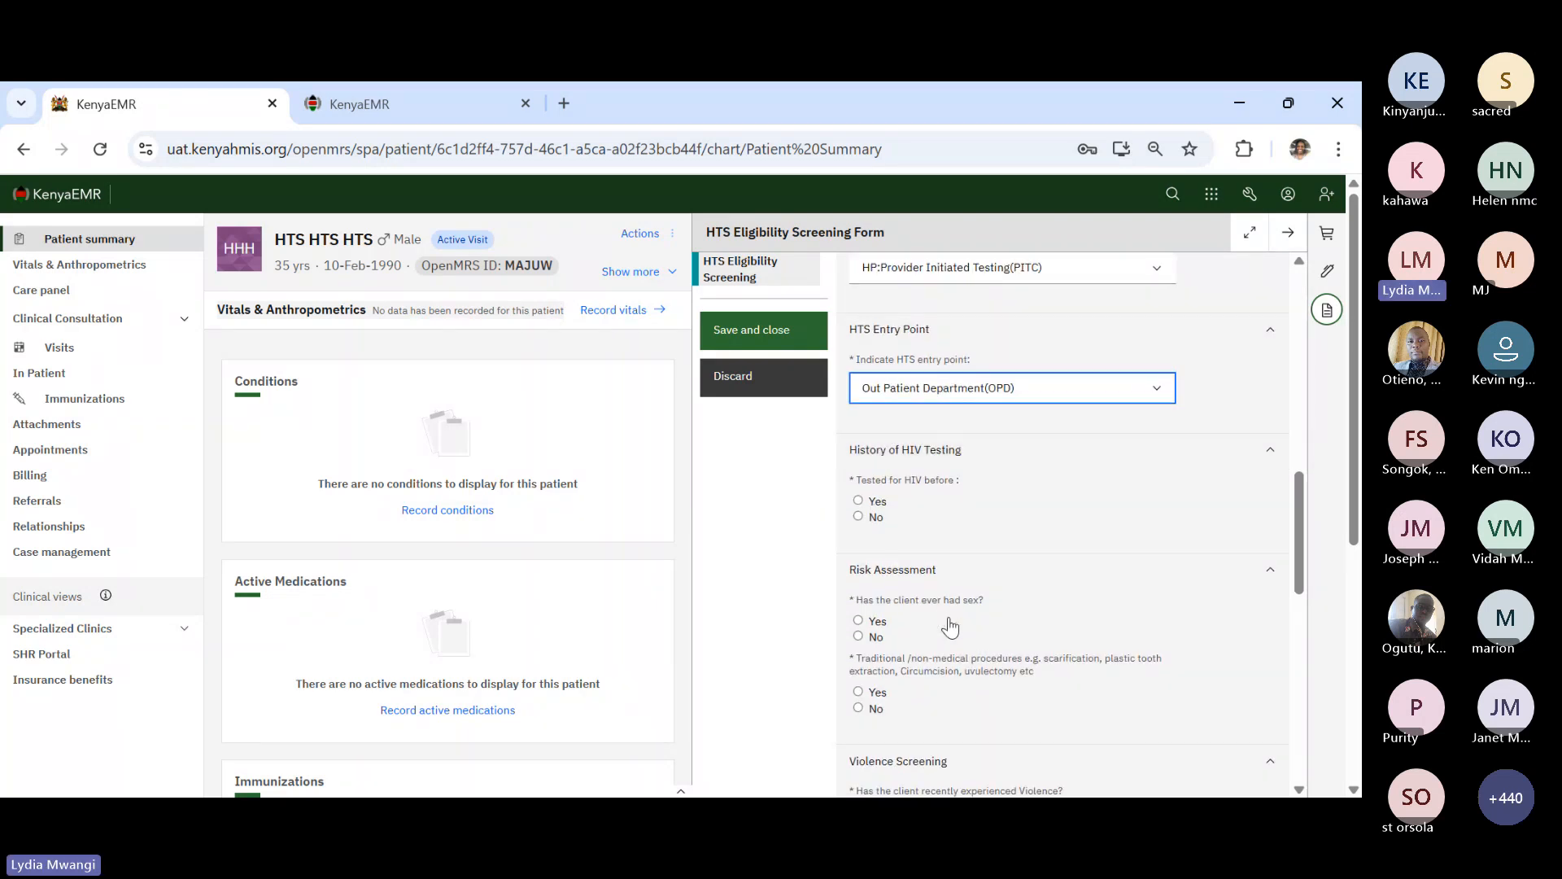
click(858, 501)
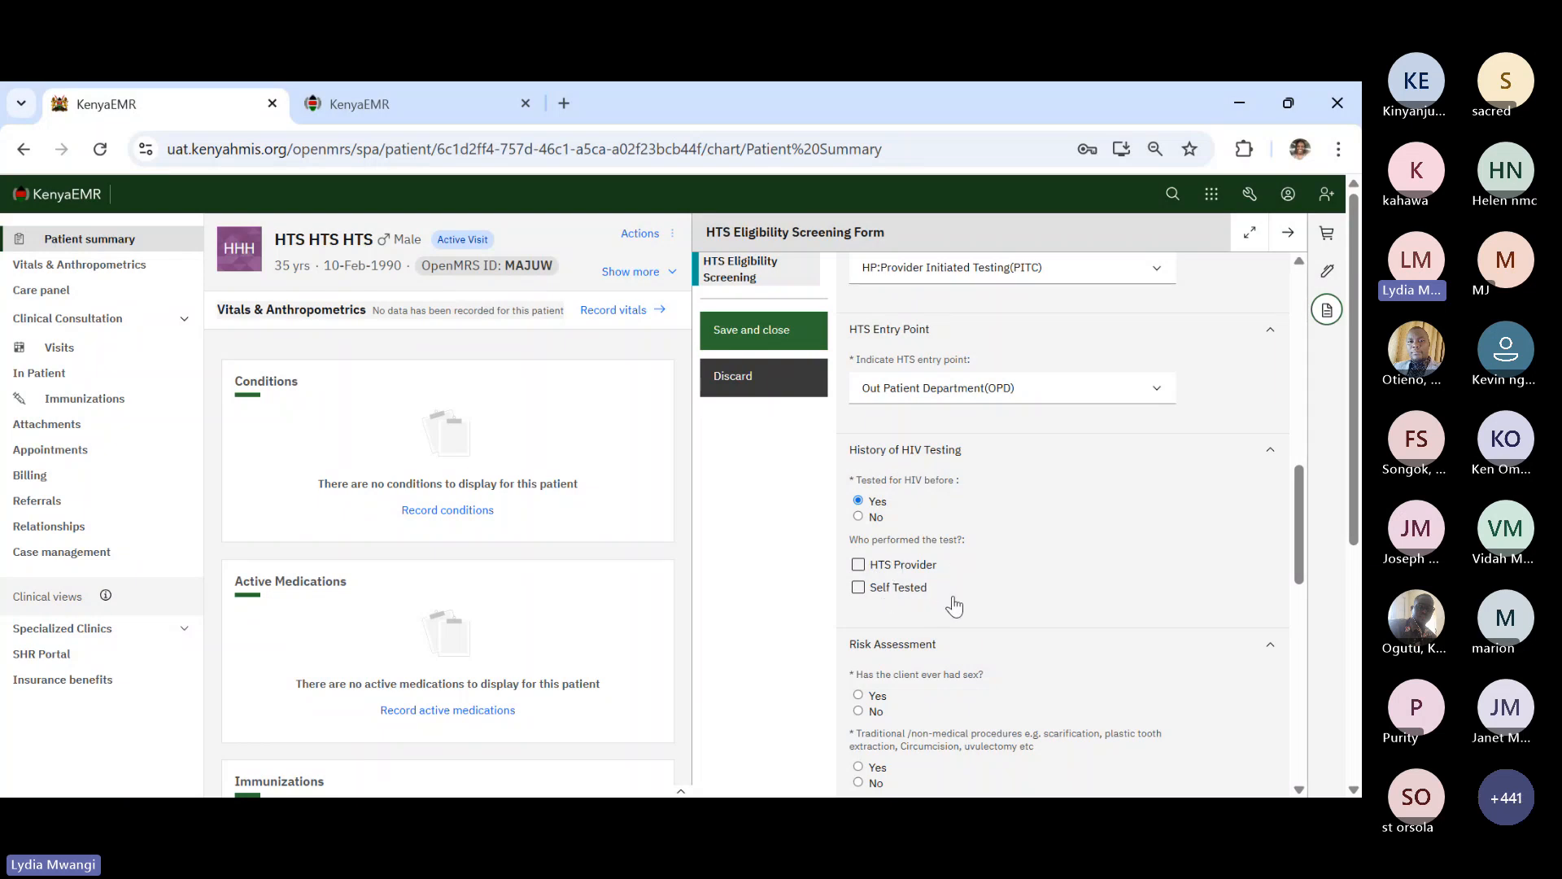
click(858, 518)
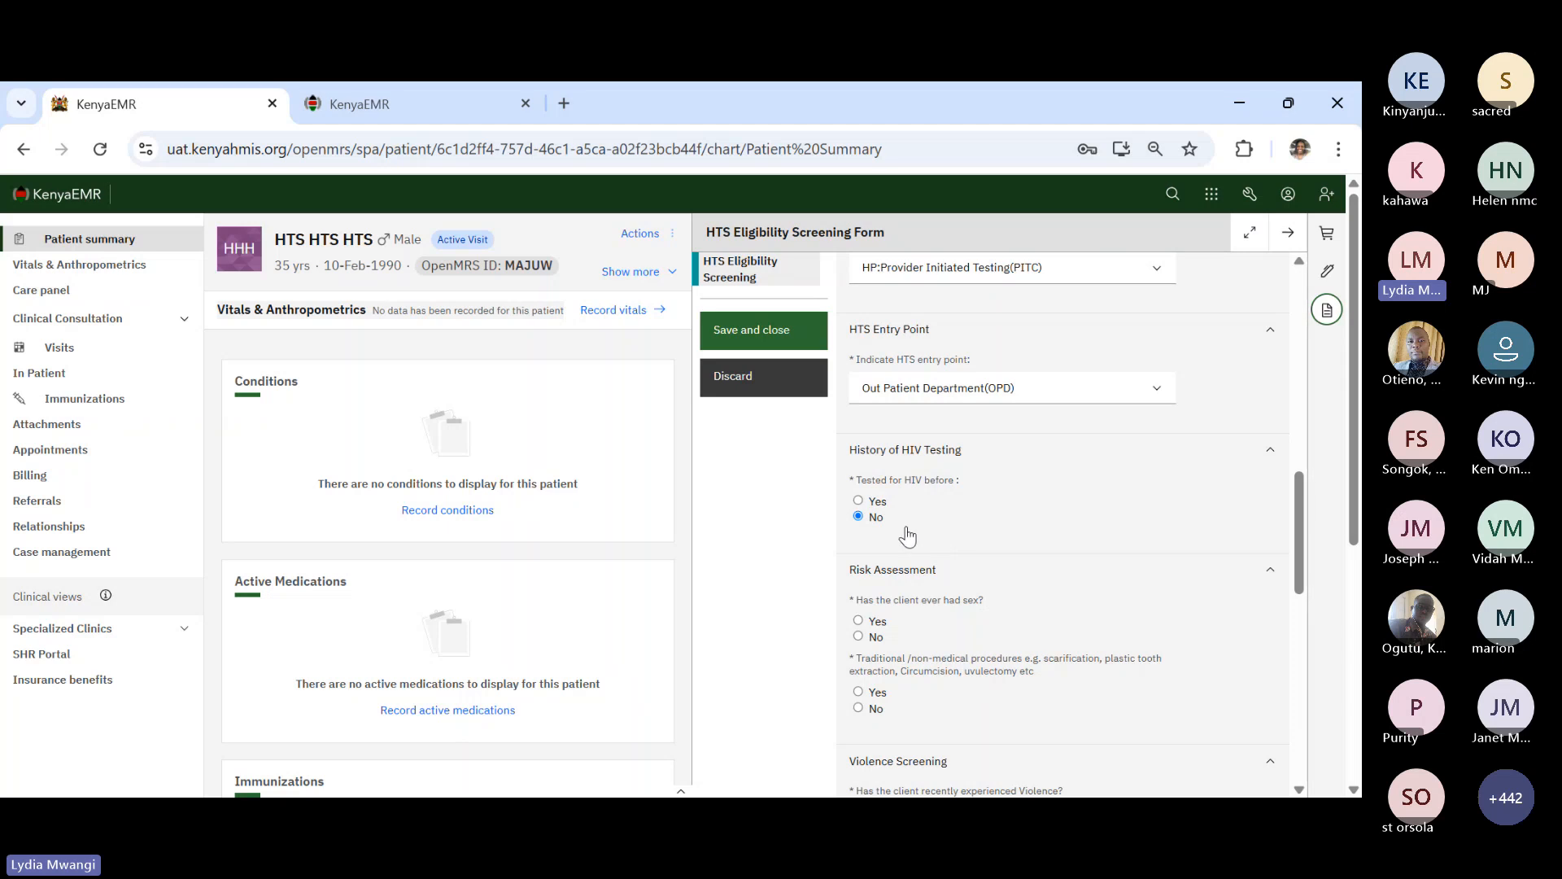
scroll(908, 539, down, 1)
scroll(909, 539, down, 2)
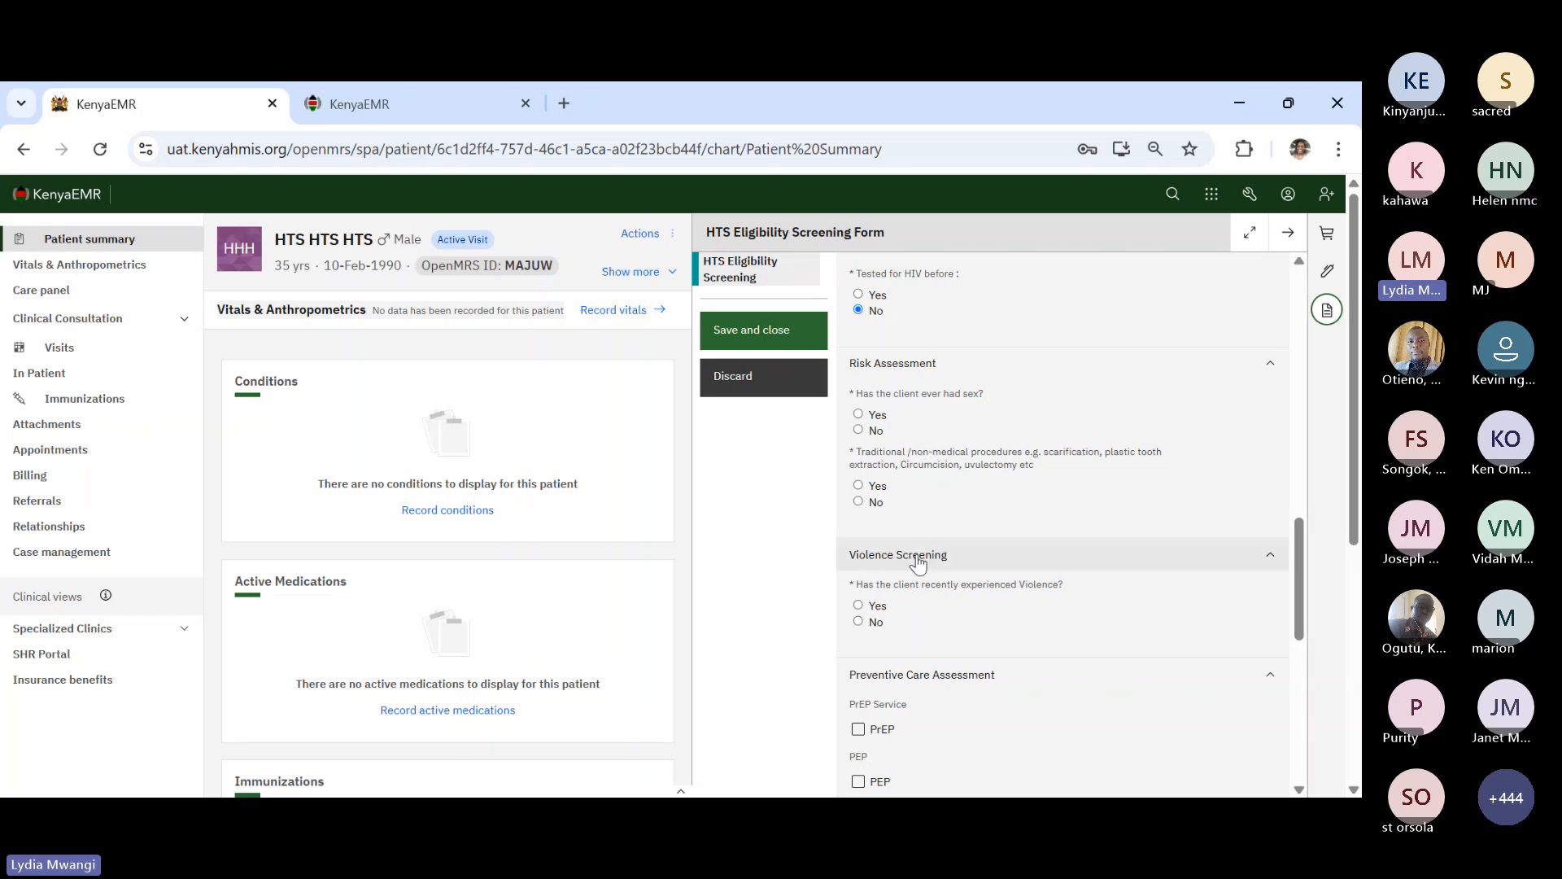
scroll(916, 565, down, 1)
scroll(915, 564, up, 1)
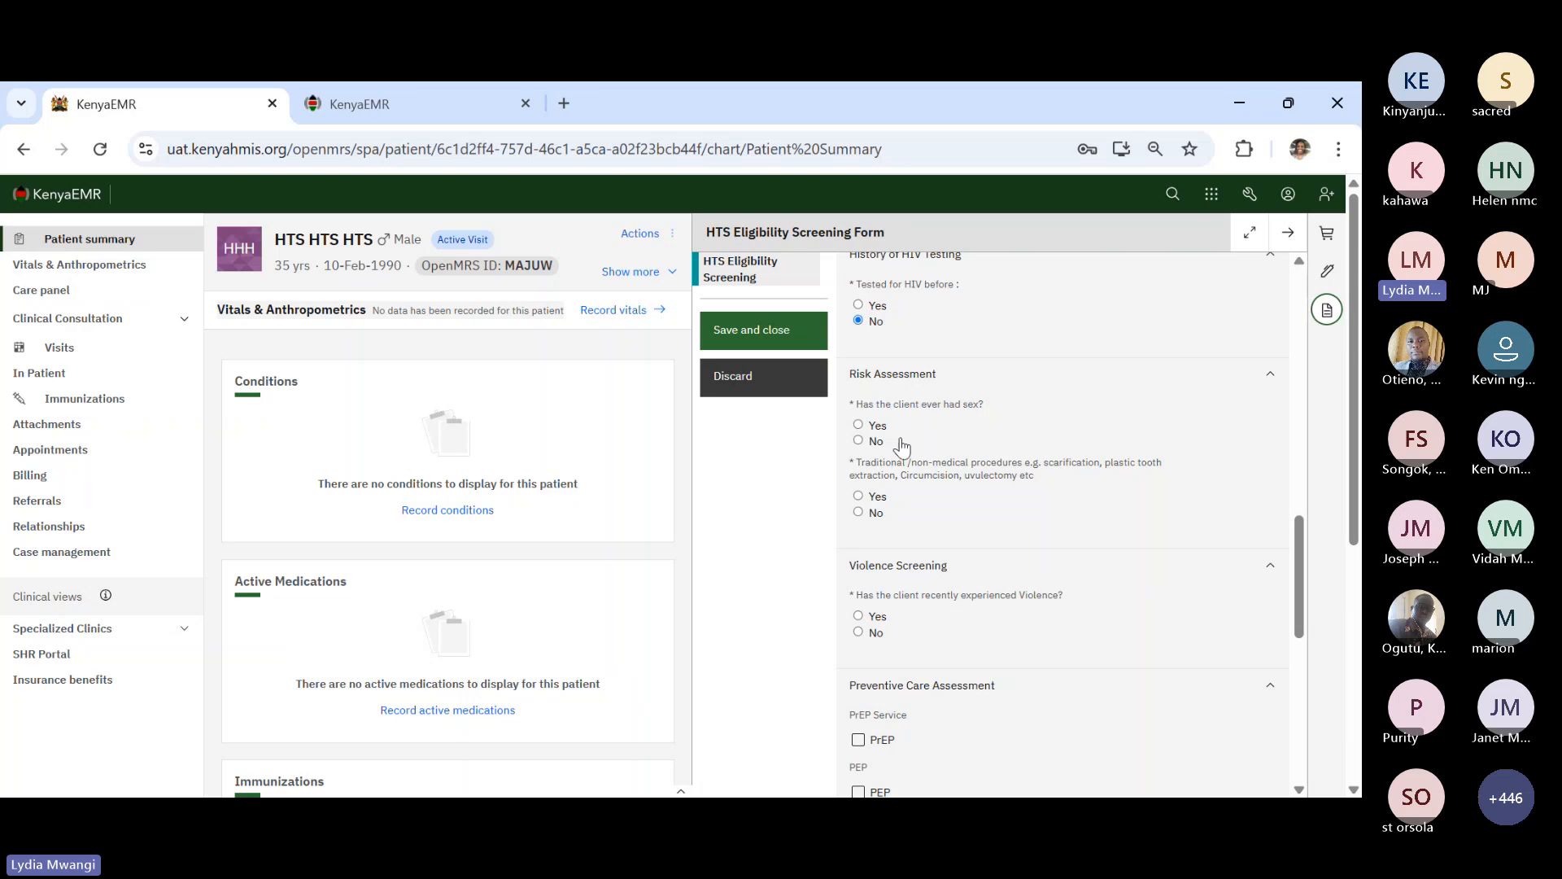
- Record ever had sex Yes, a new partner in 3 months, partner HIV status Unknown
click(858, 425)
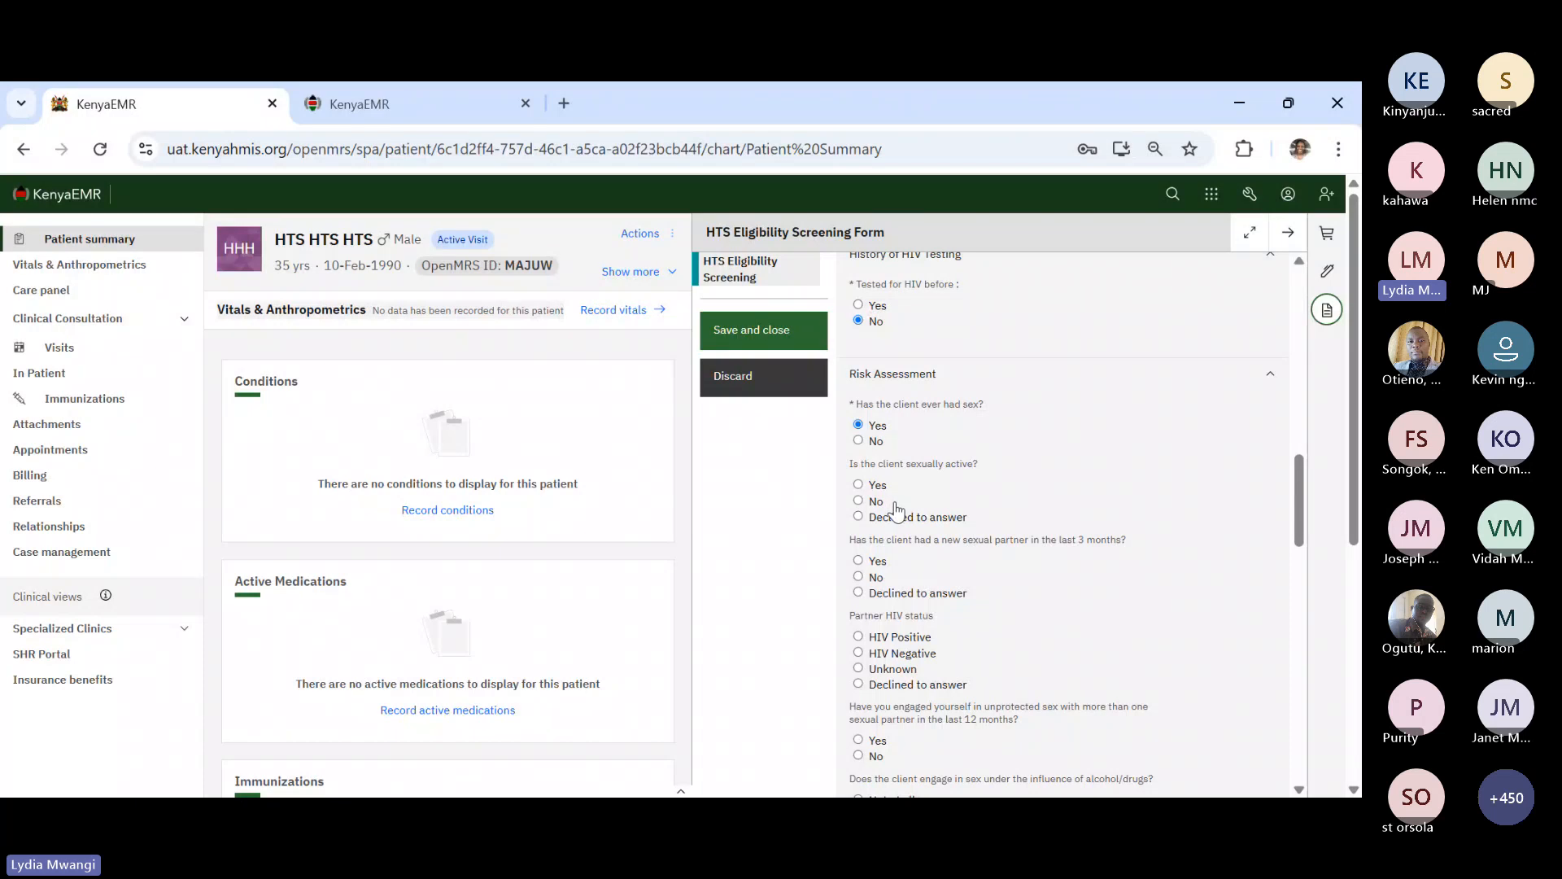
scroll(903, 647, down, 1)
scroll(902, 647, down, 1)
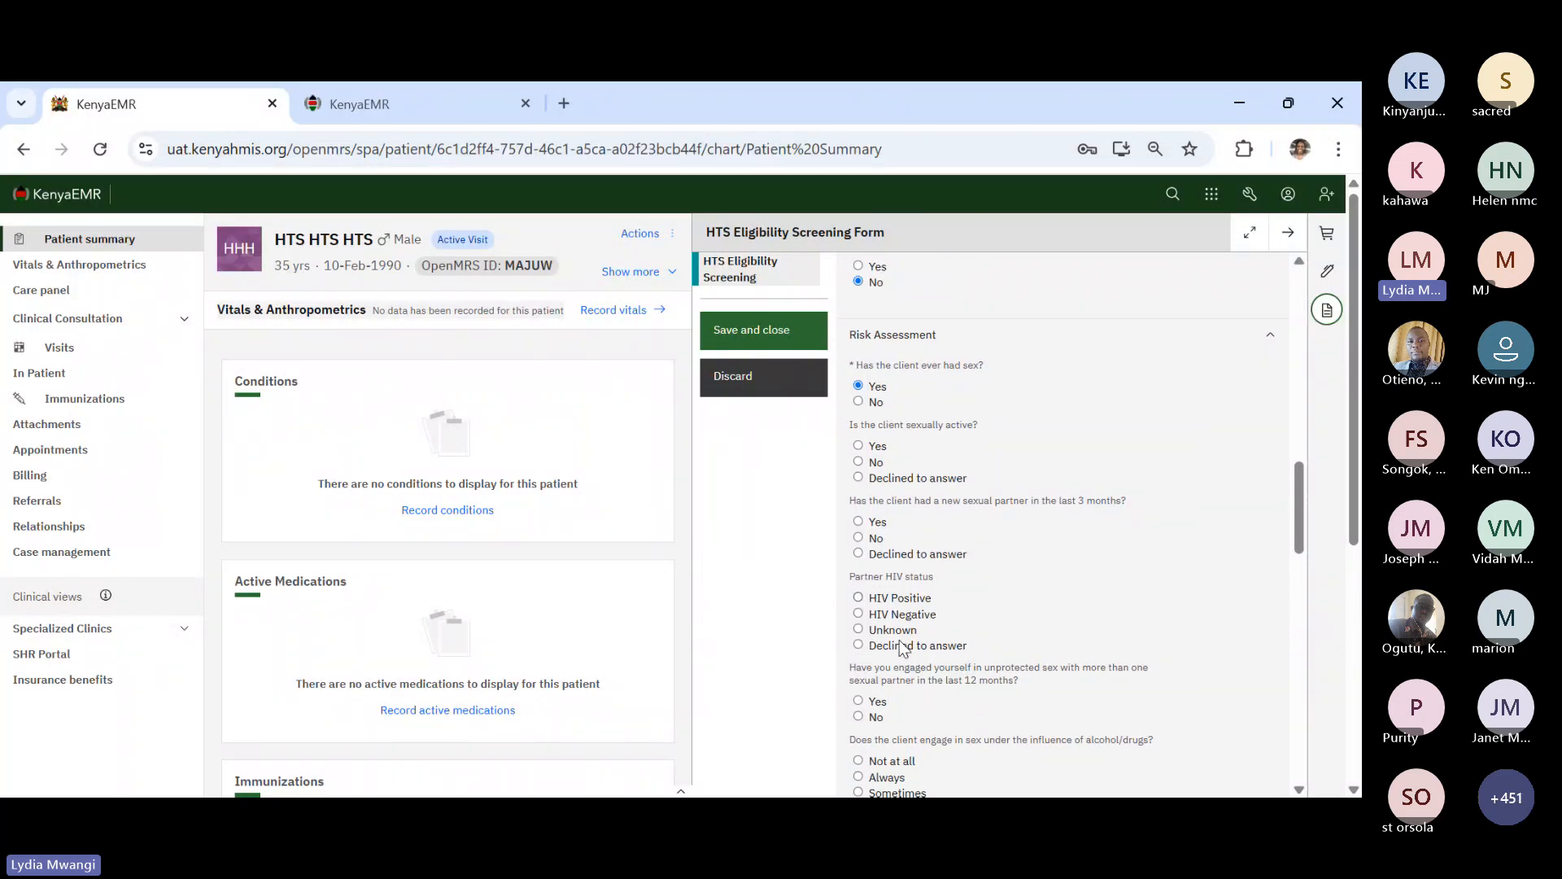
click(861, 402)
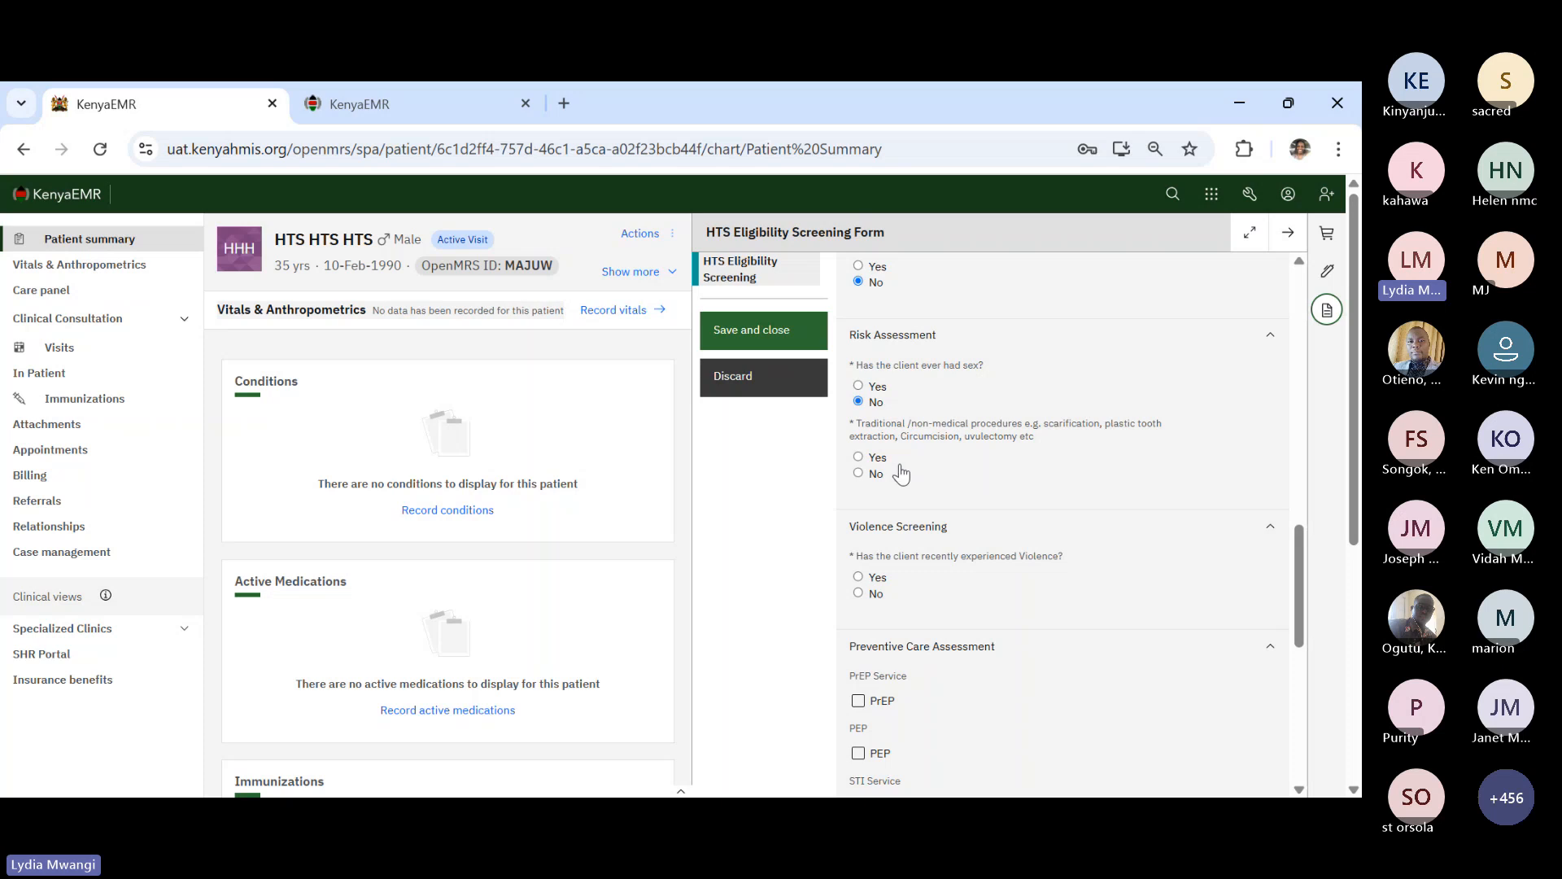
click(859, 387)
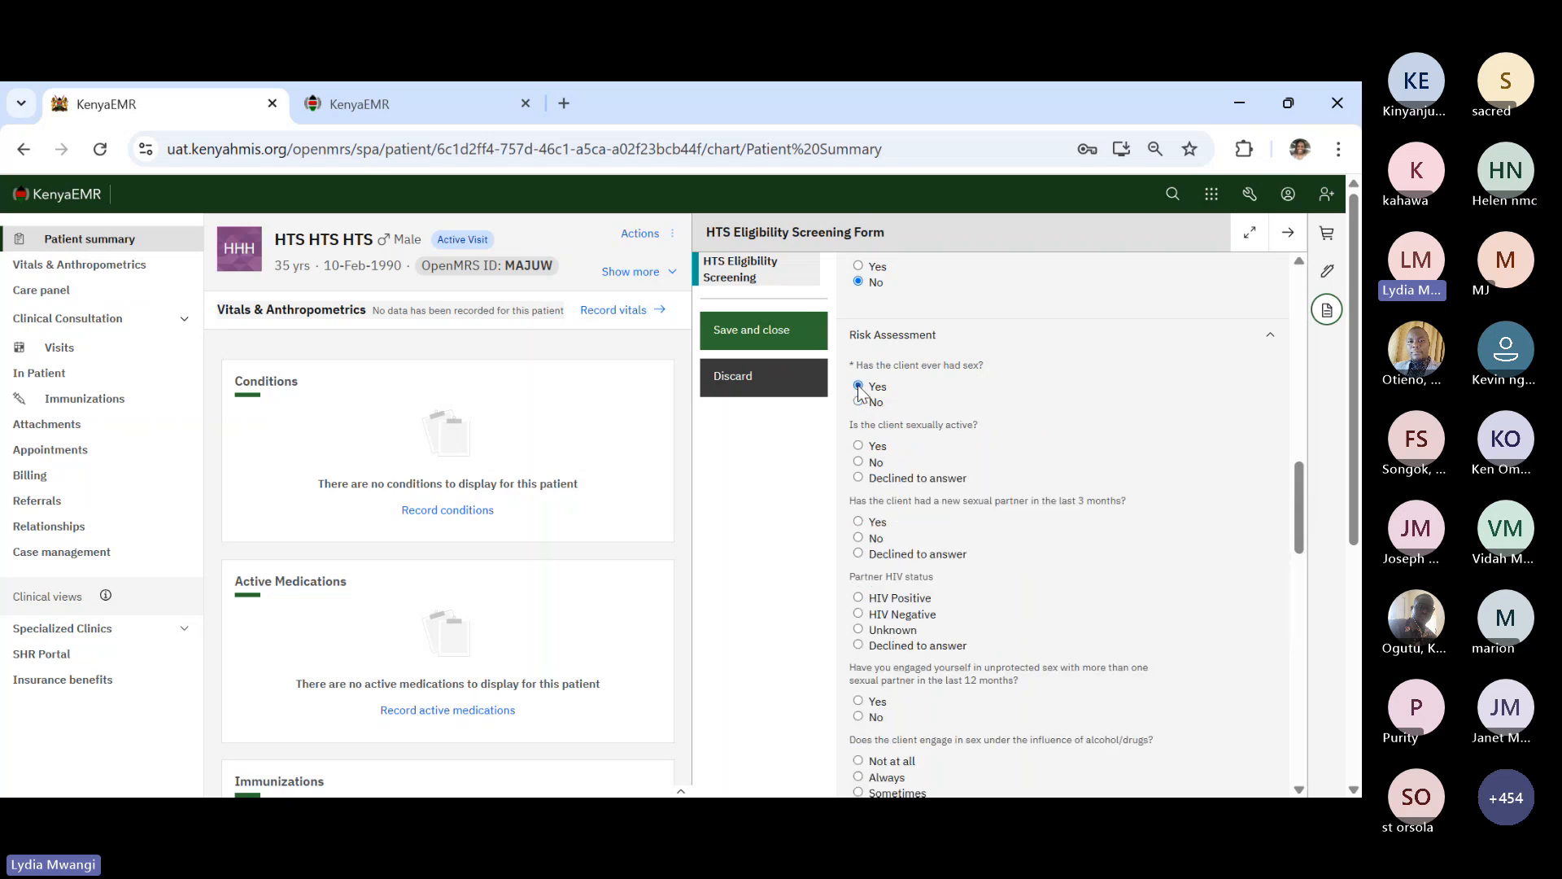
scroll(911, 542, down, 1)
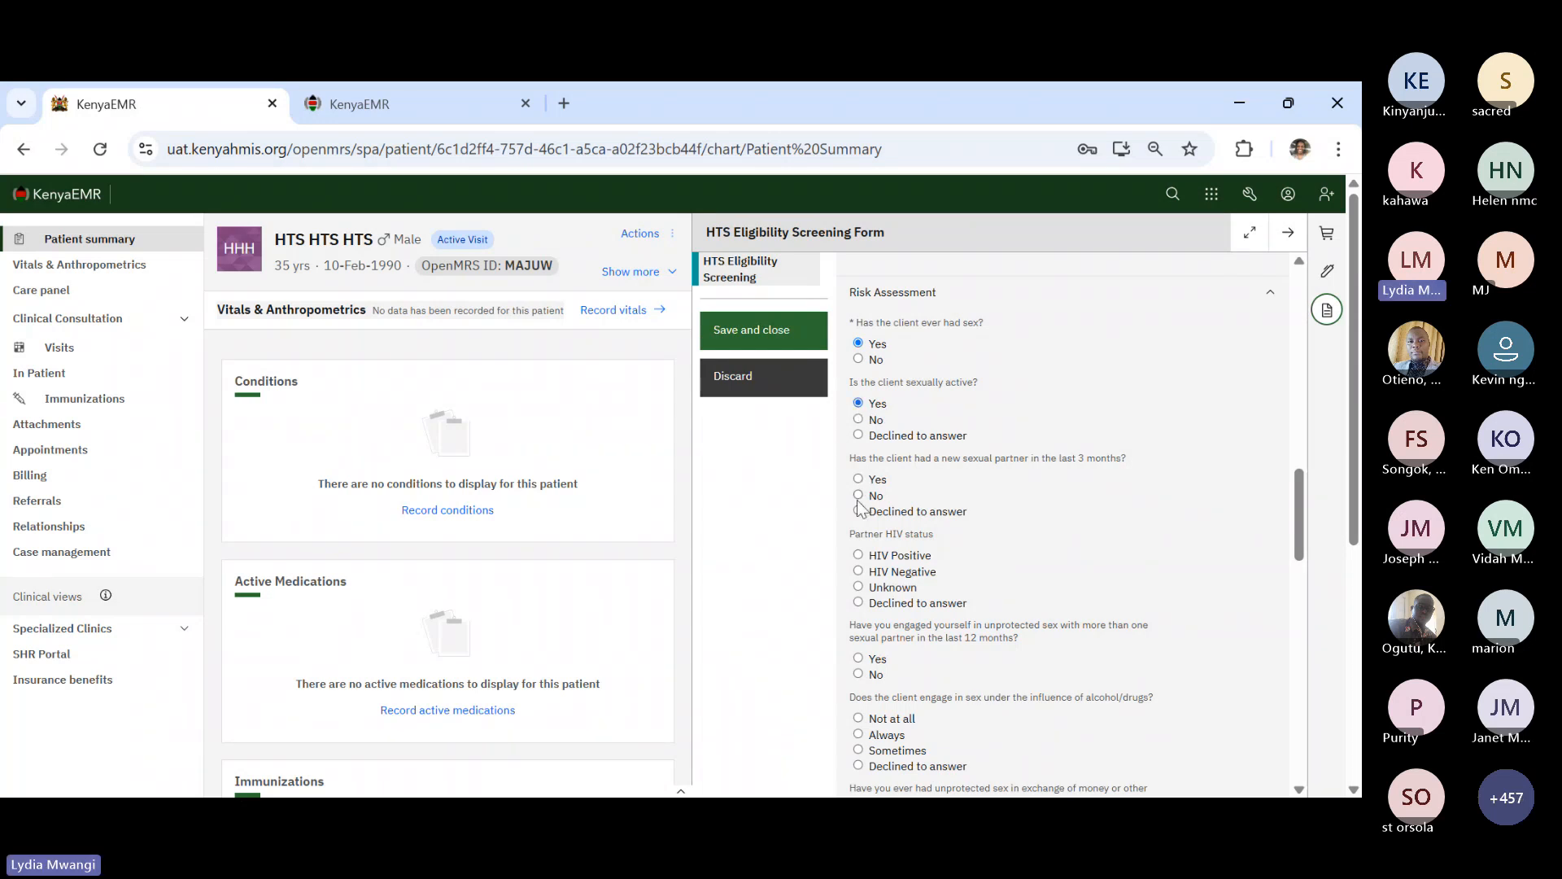
click(858, 479)
scroll(909, 545, down, 2)
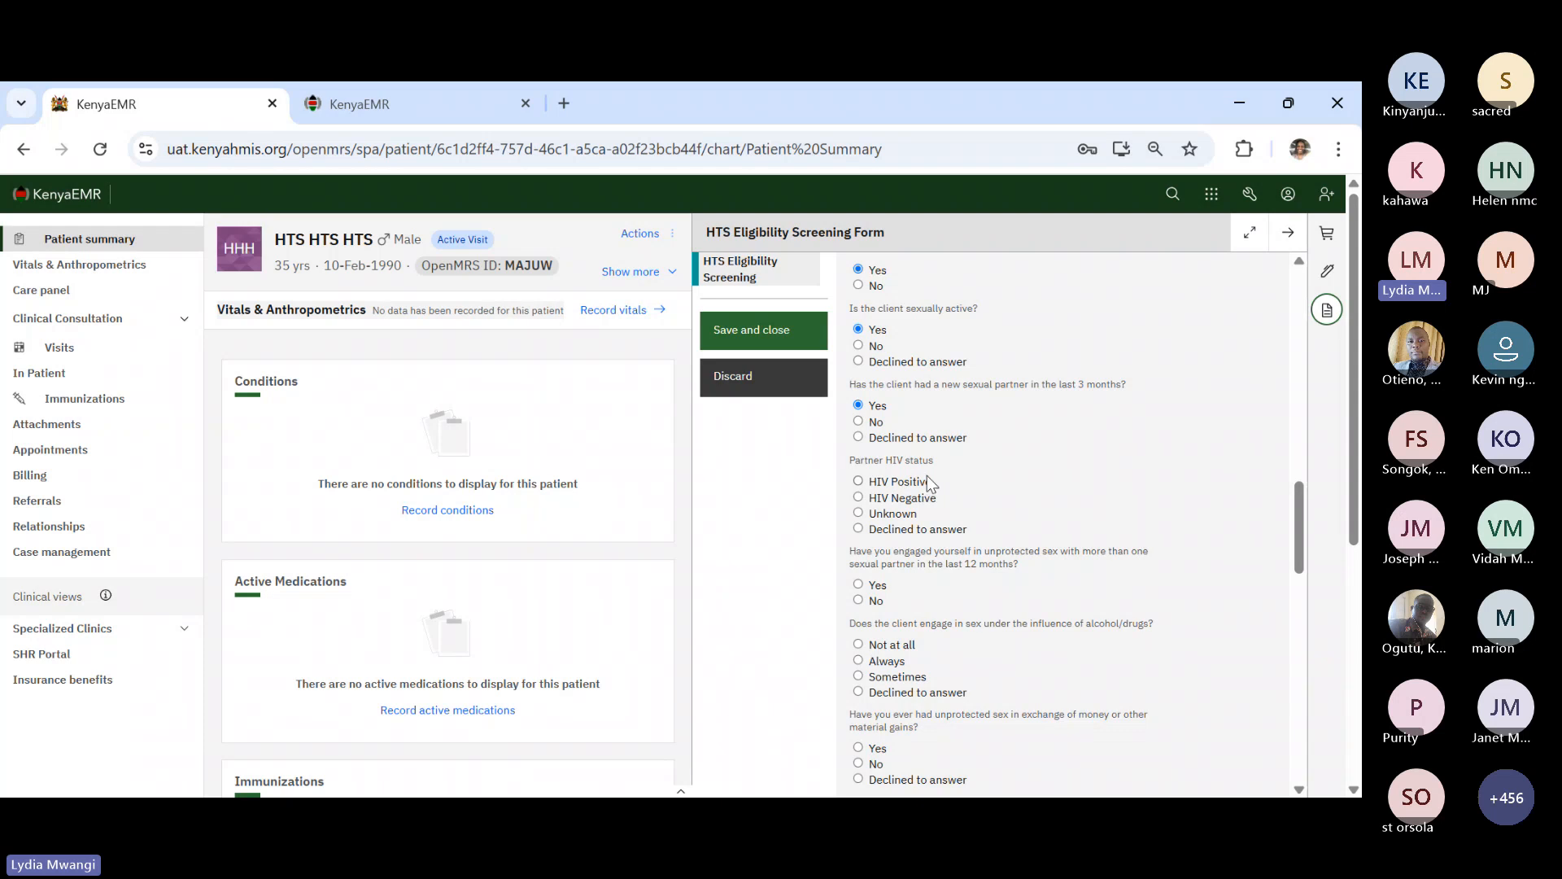
click(858, 513)
scroll(915, 589, down, 3)
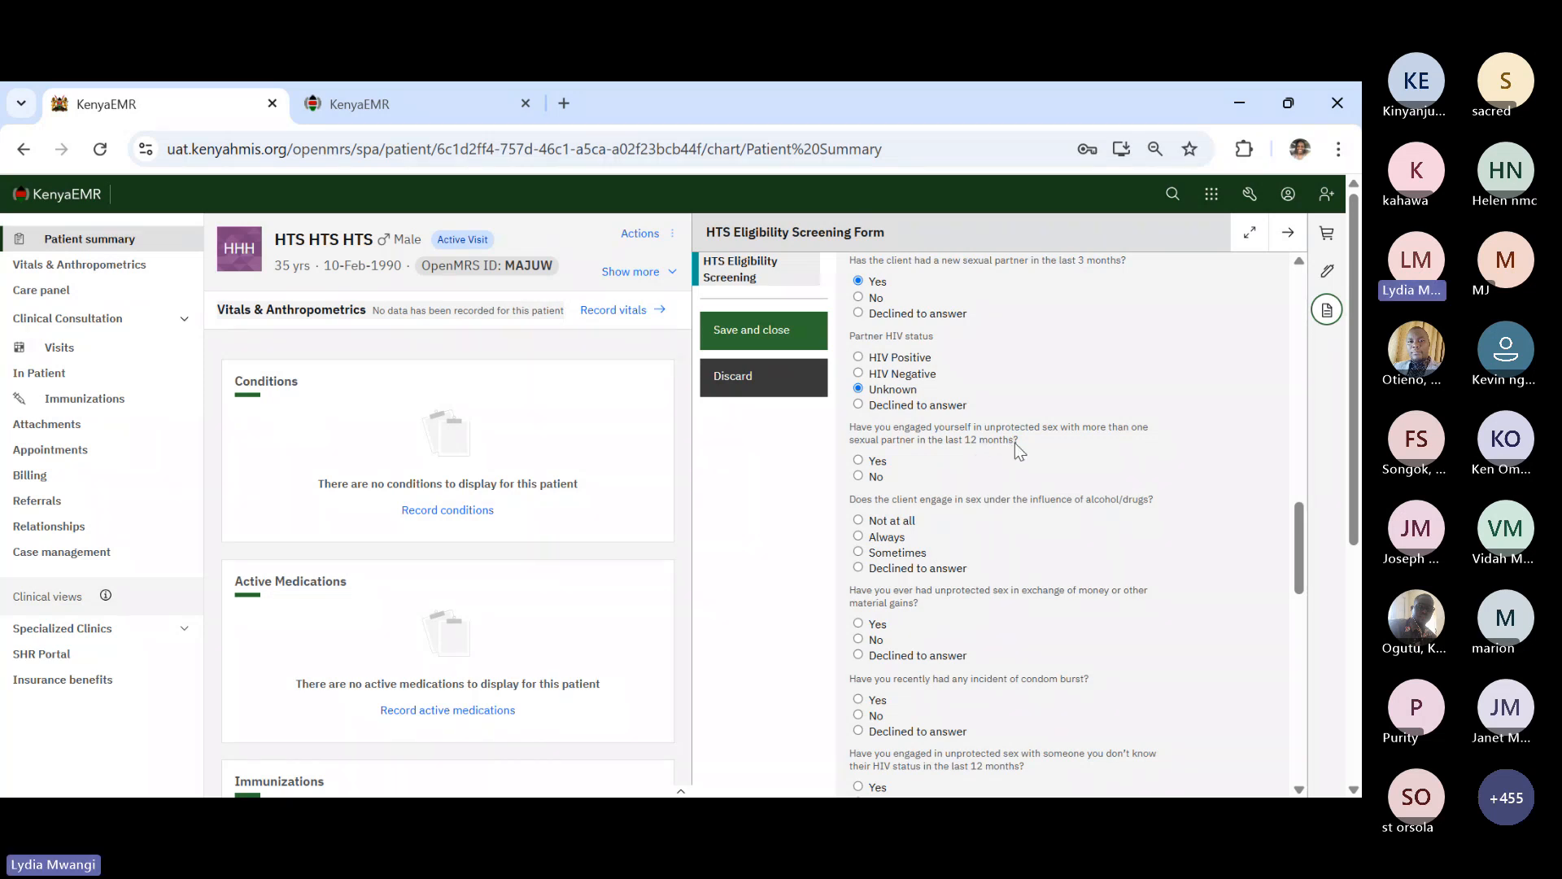
- Answer Yes to unprotected sex with multiple partners and enter 4 sexual partners
click(859, 461)
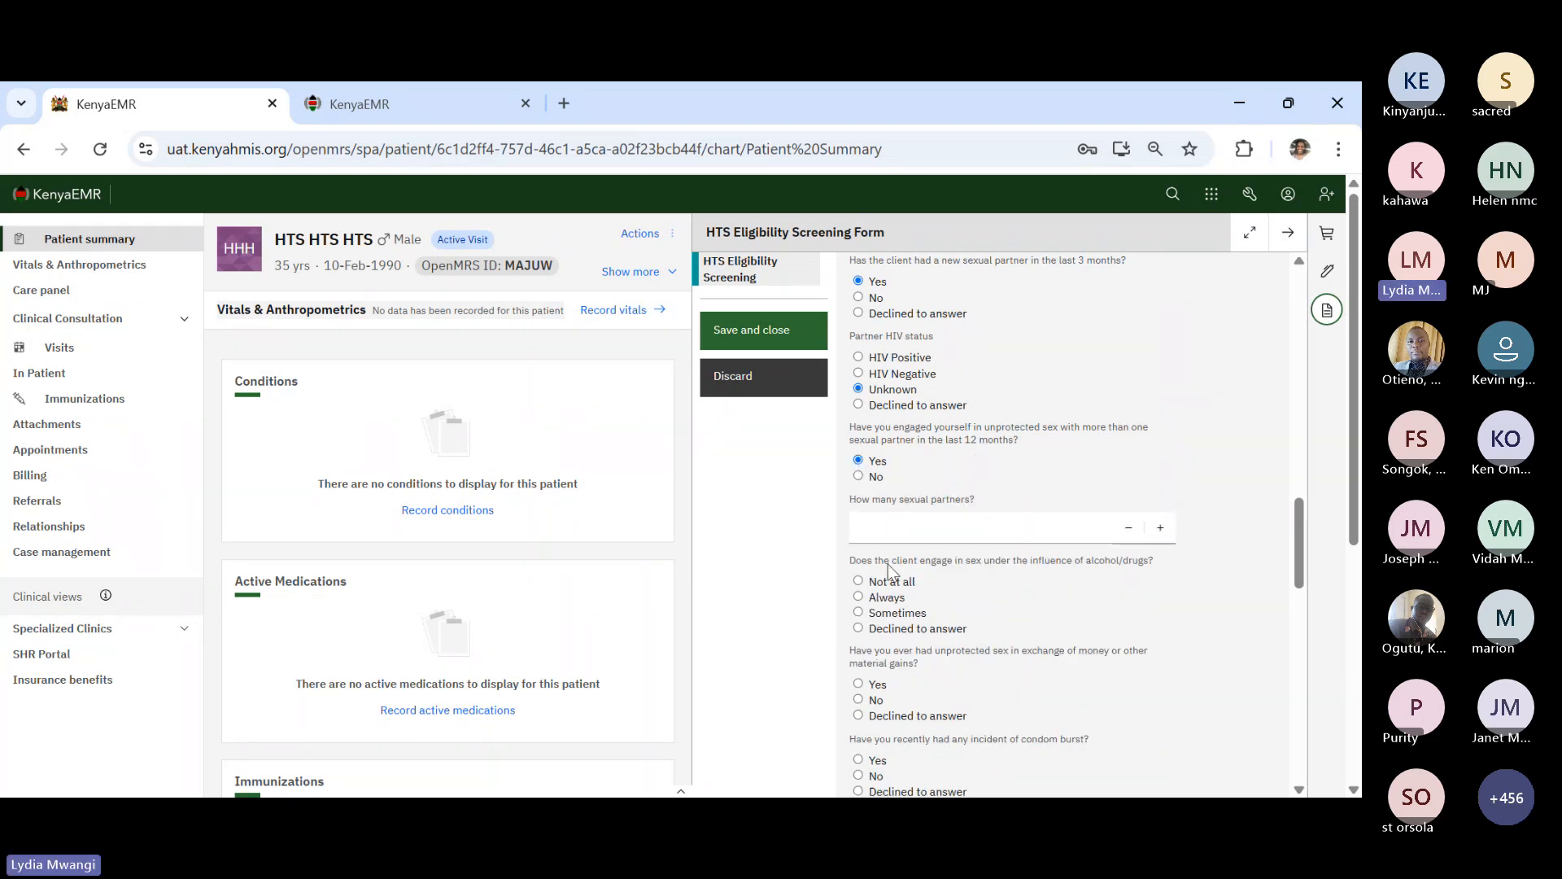
click(924, 529)
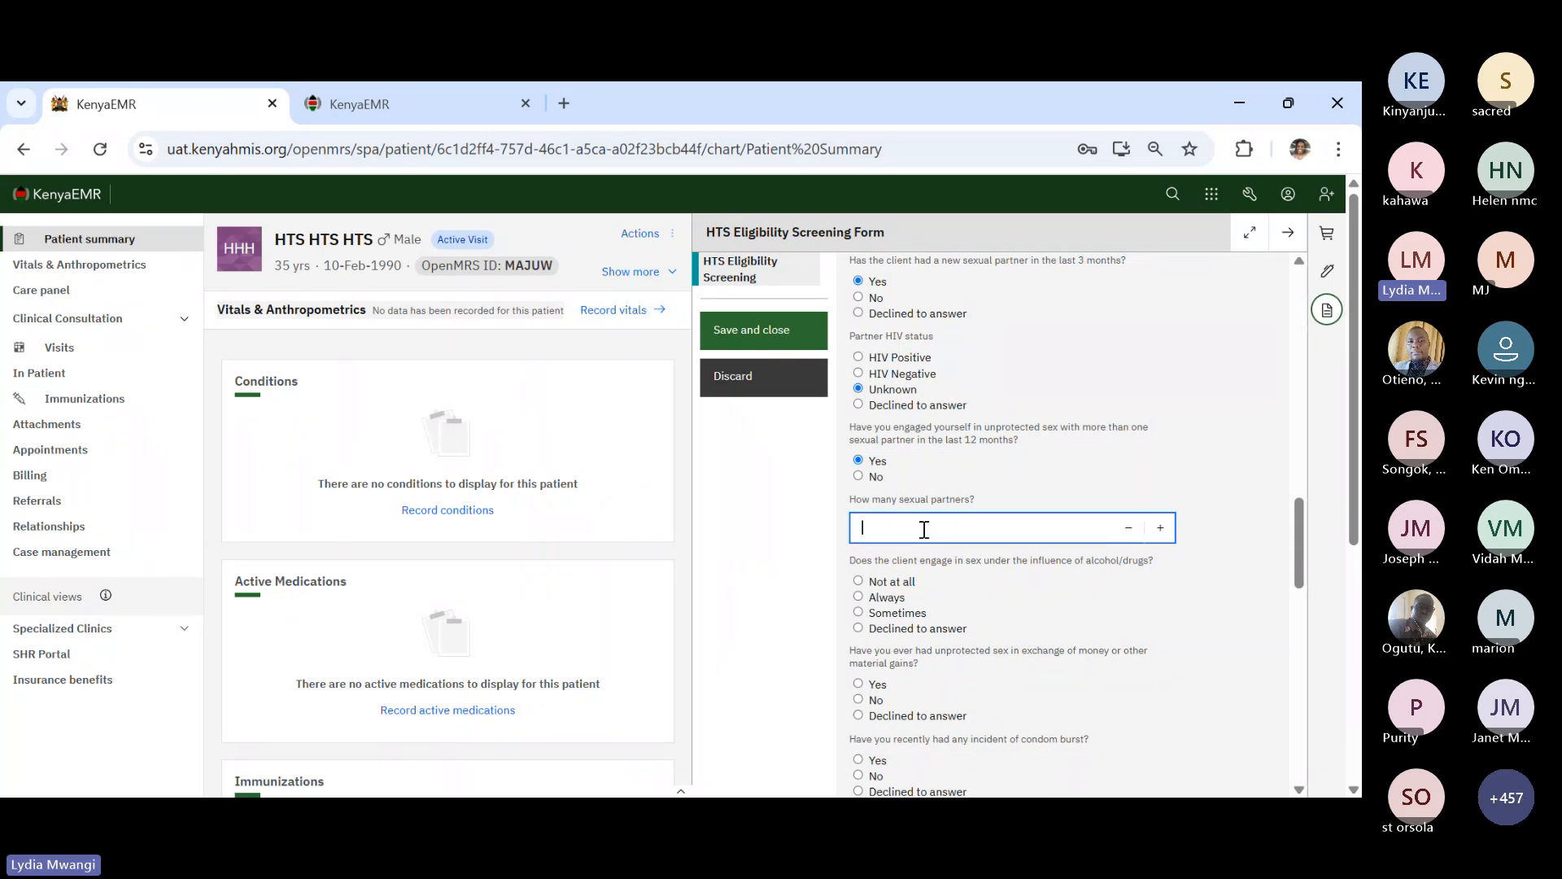
click(859, 476)
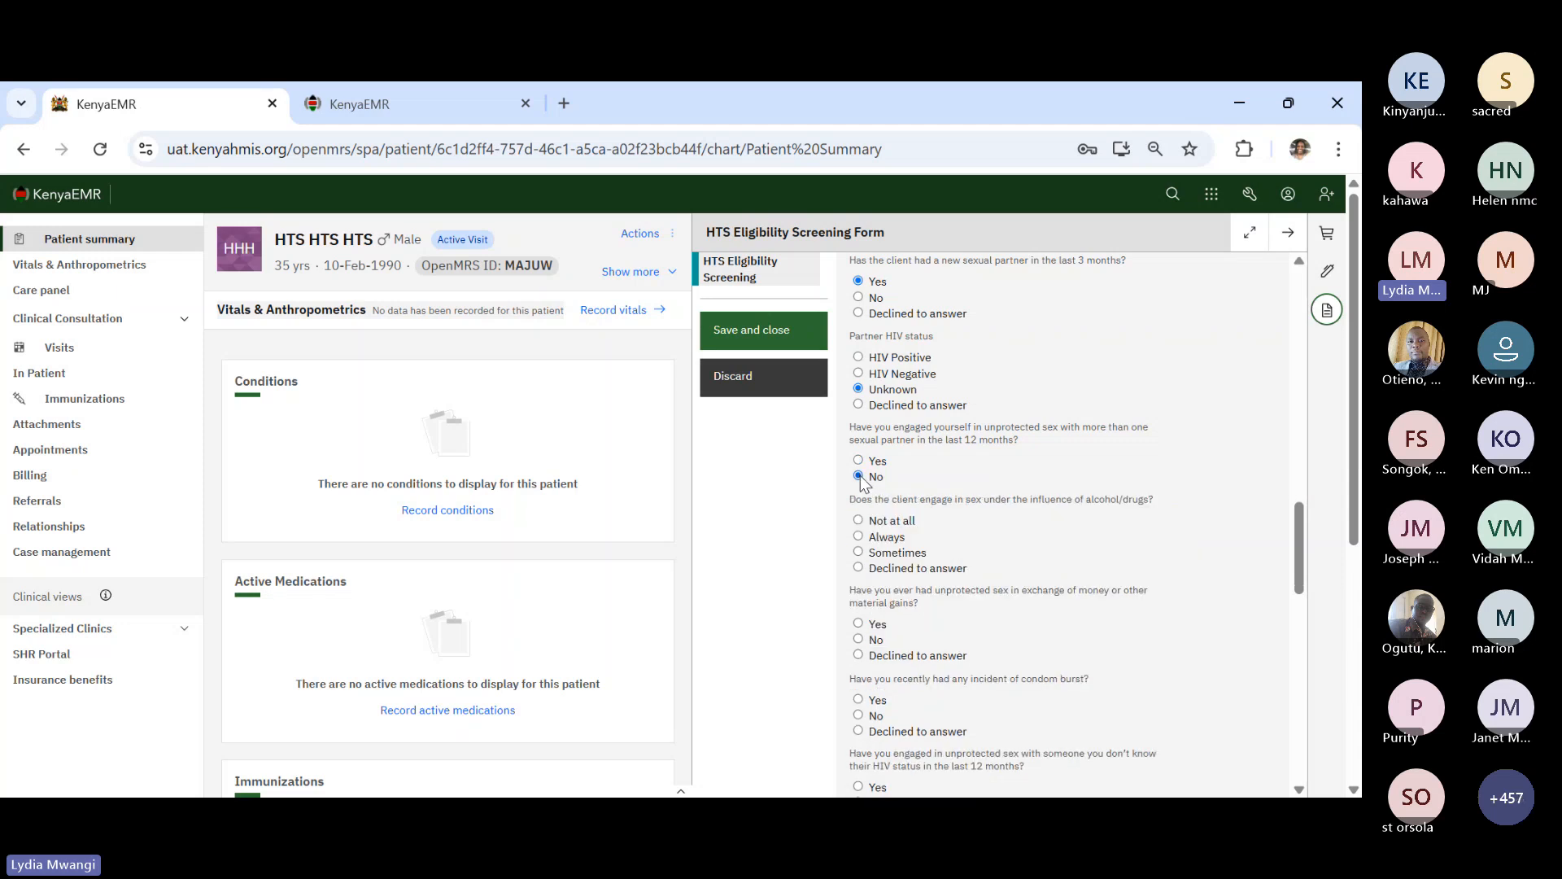
click(858, 460)
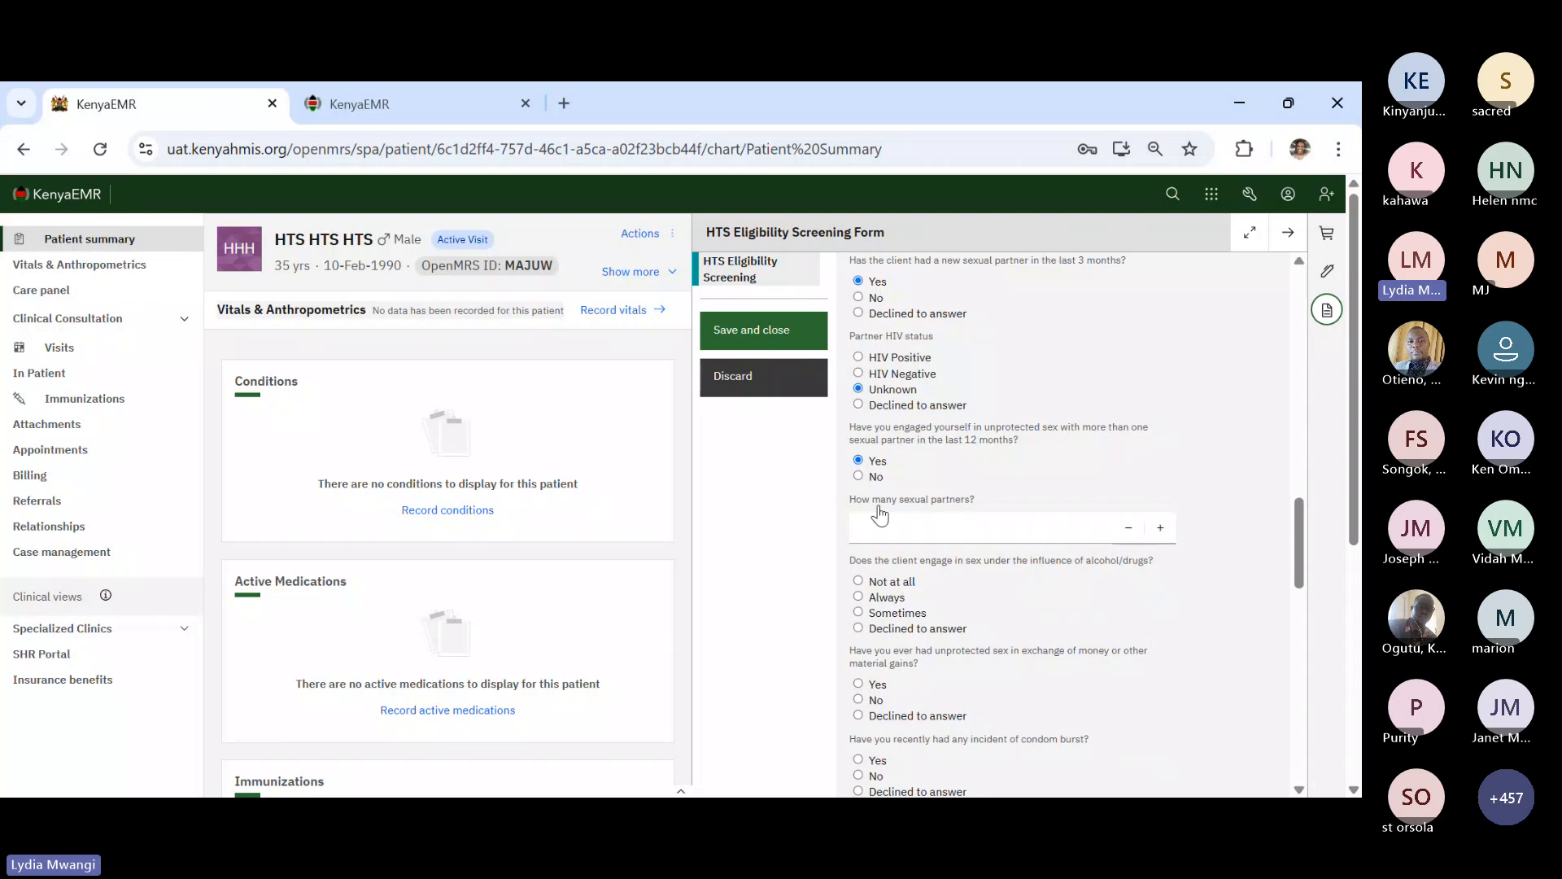
click(887, 530)
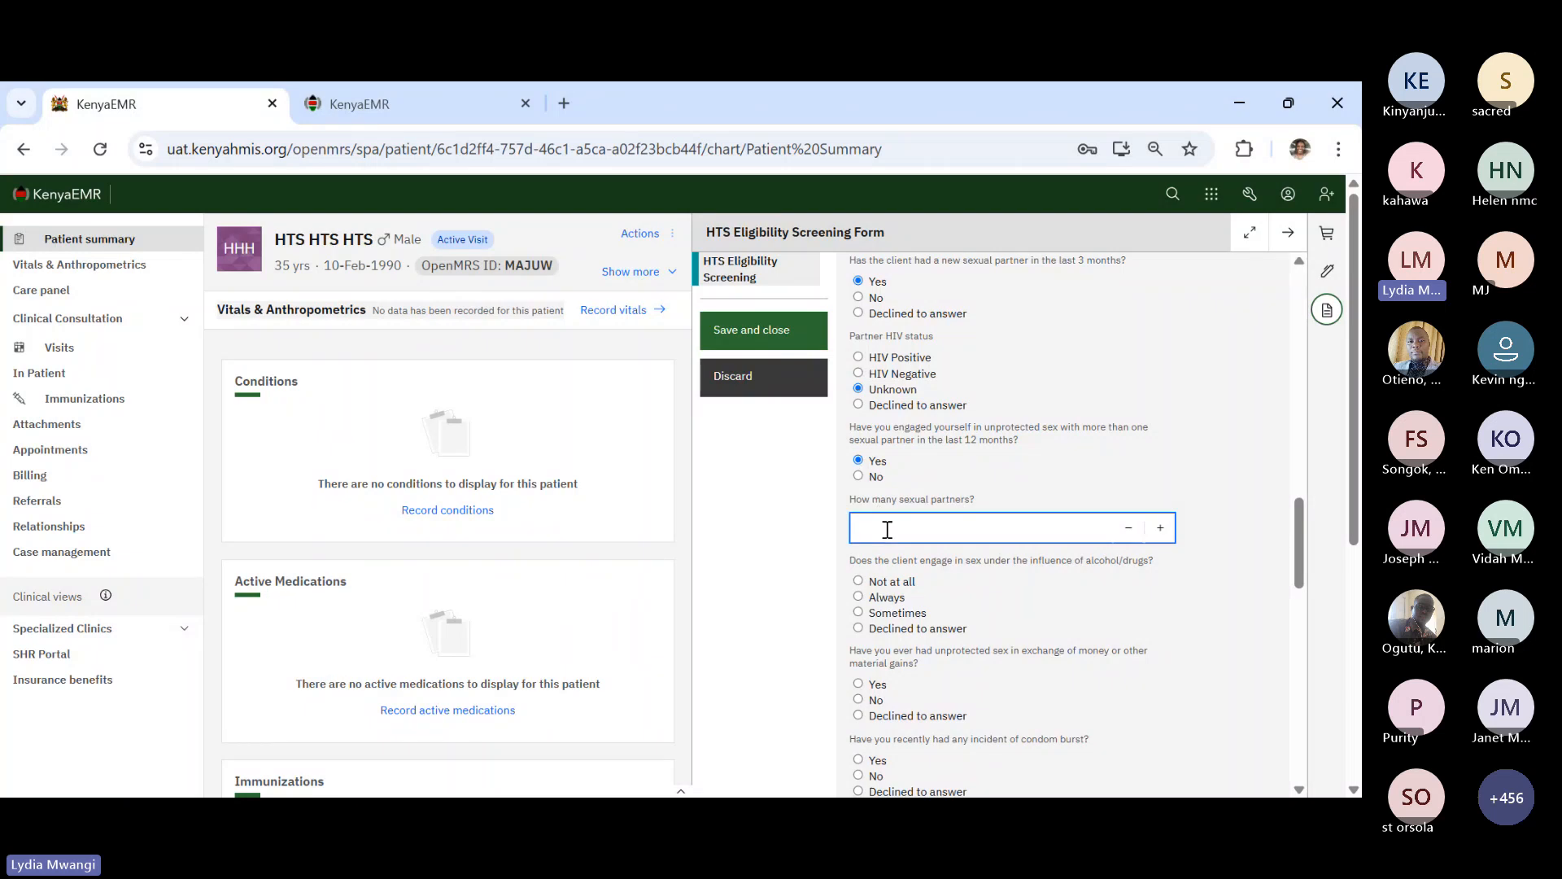
text(4)
scroll(1012, 644, down, 1)
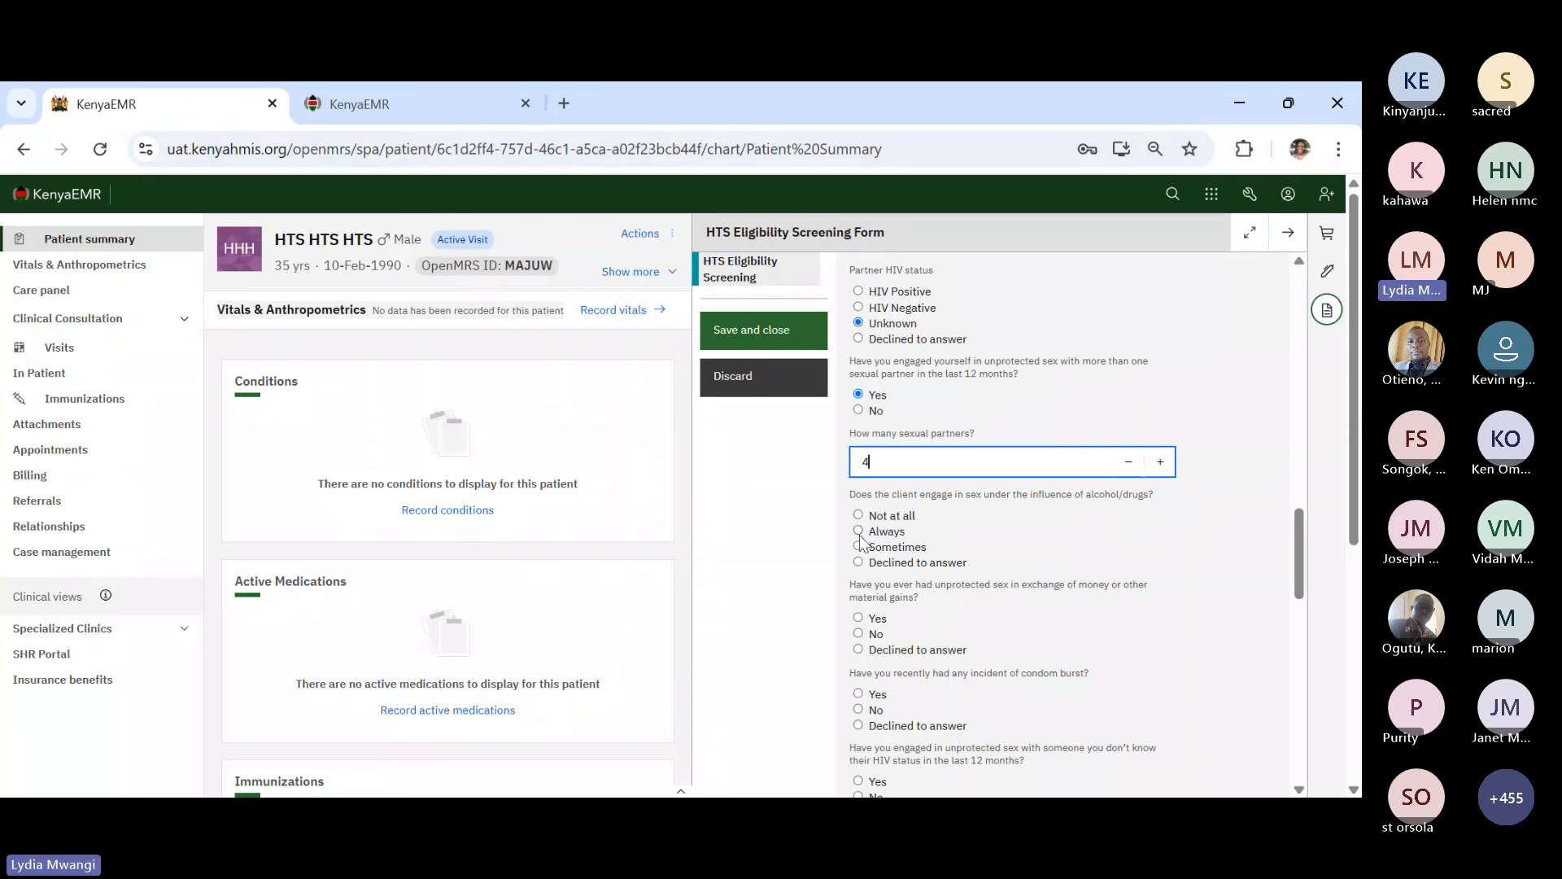
- Record sex under the influence as Always and No to a recent condom burst
click(859, 531)
scroll(995, 643, down, 1)
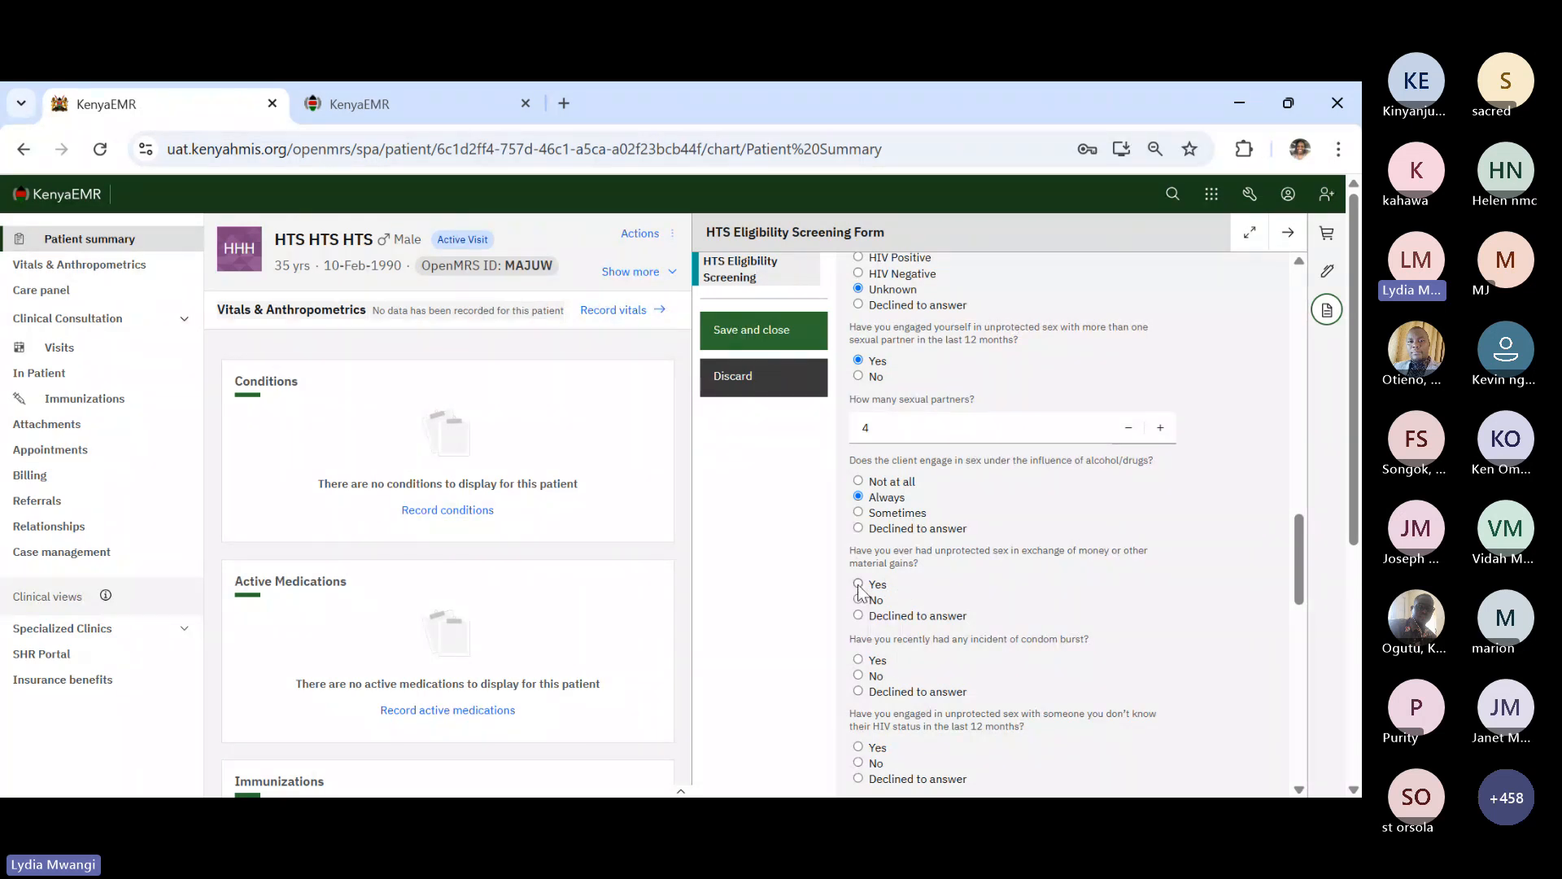
scroll(861, 592, down, 2)
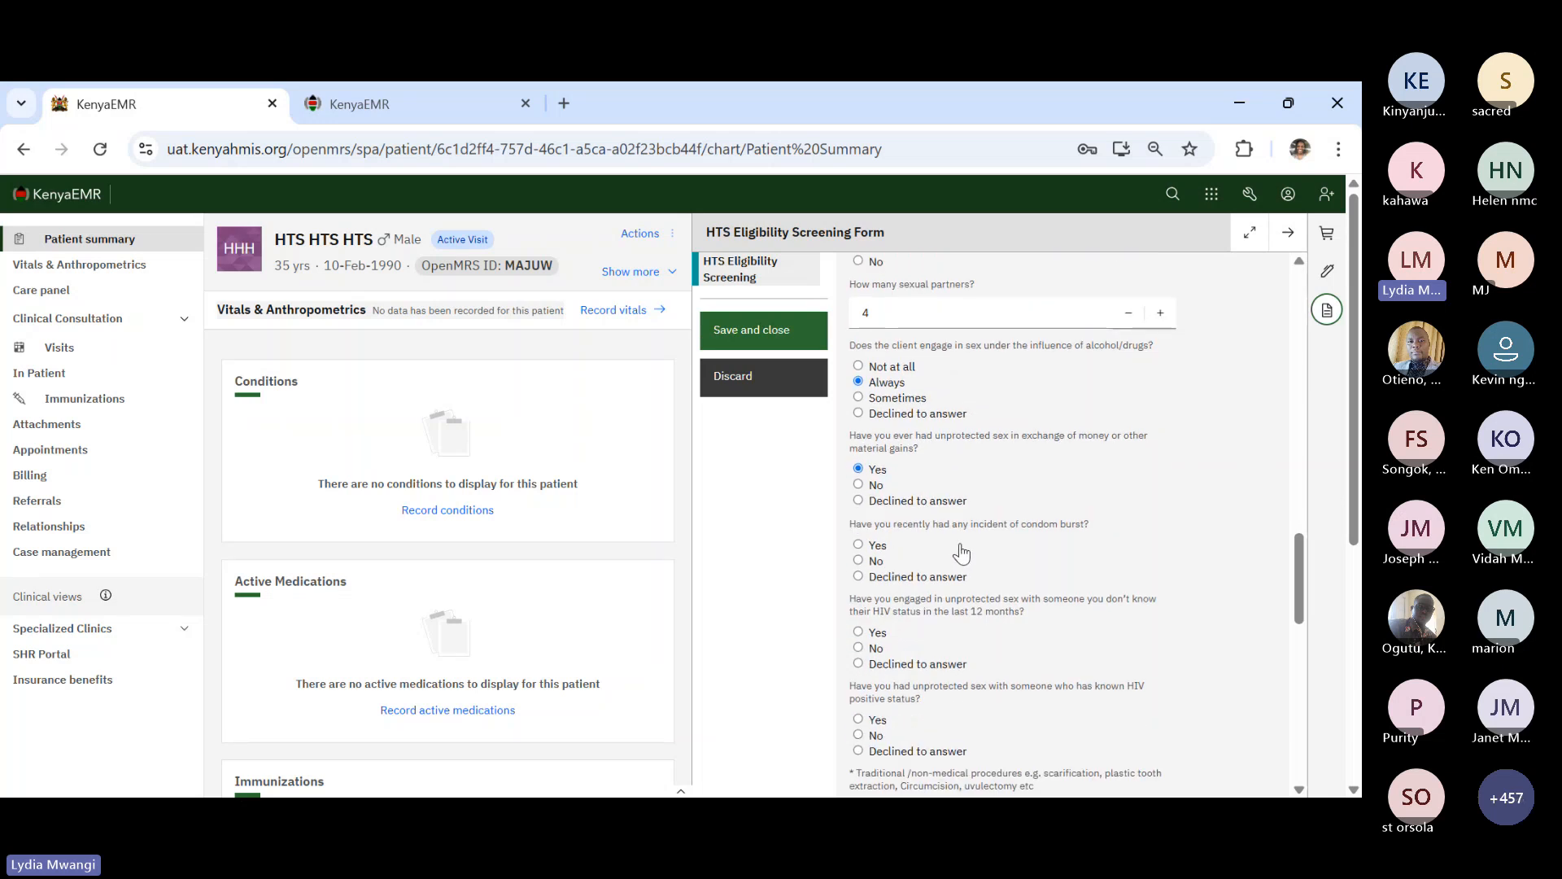
click(860, 562)
scroll(902, 662, down, 2)
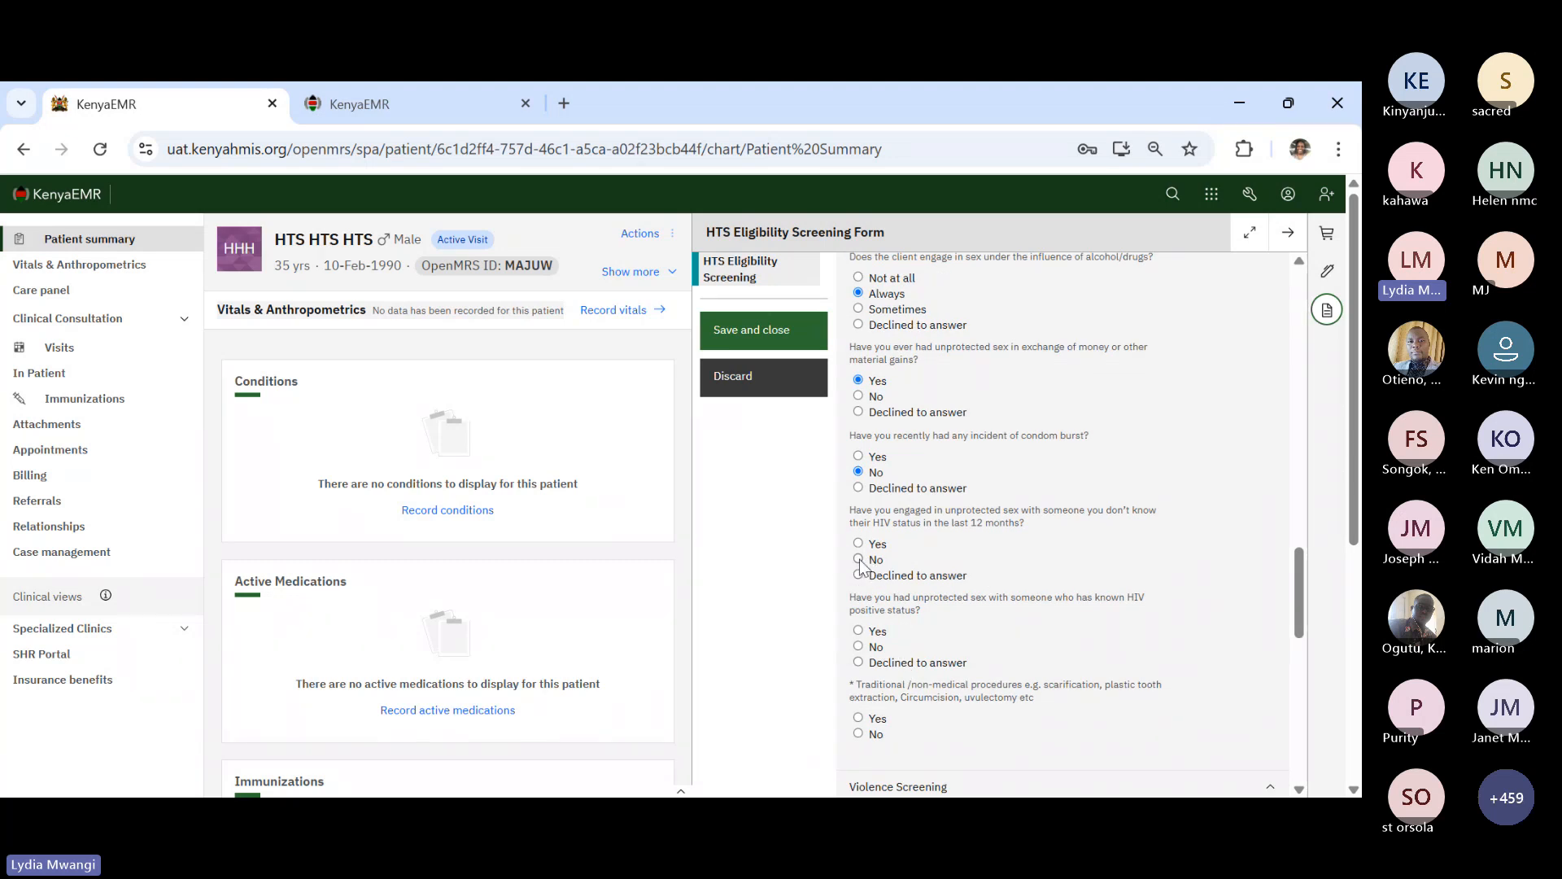
- Answer Yes to unknown-status partners, No to known-positive partners and traditional procedures
click(858, 544)
scroll(899, 609, down, 1)
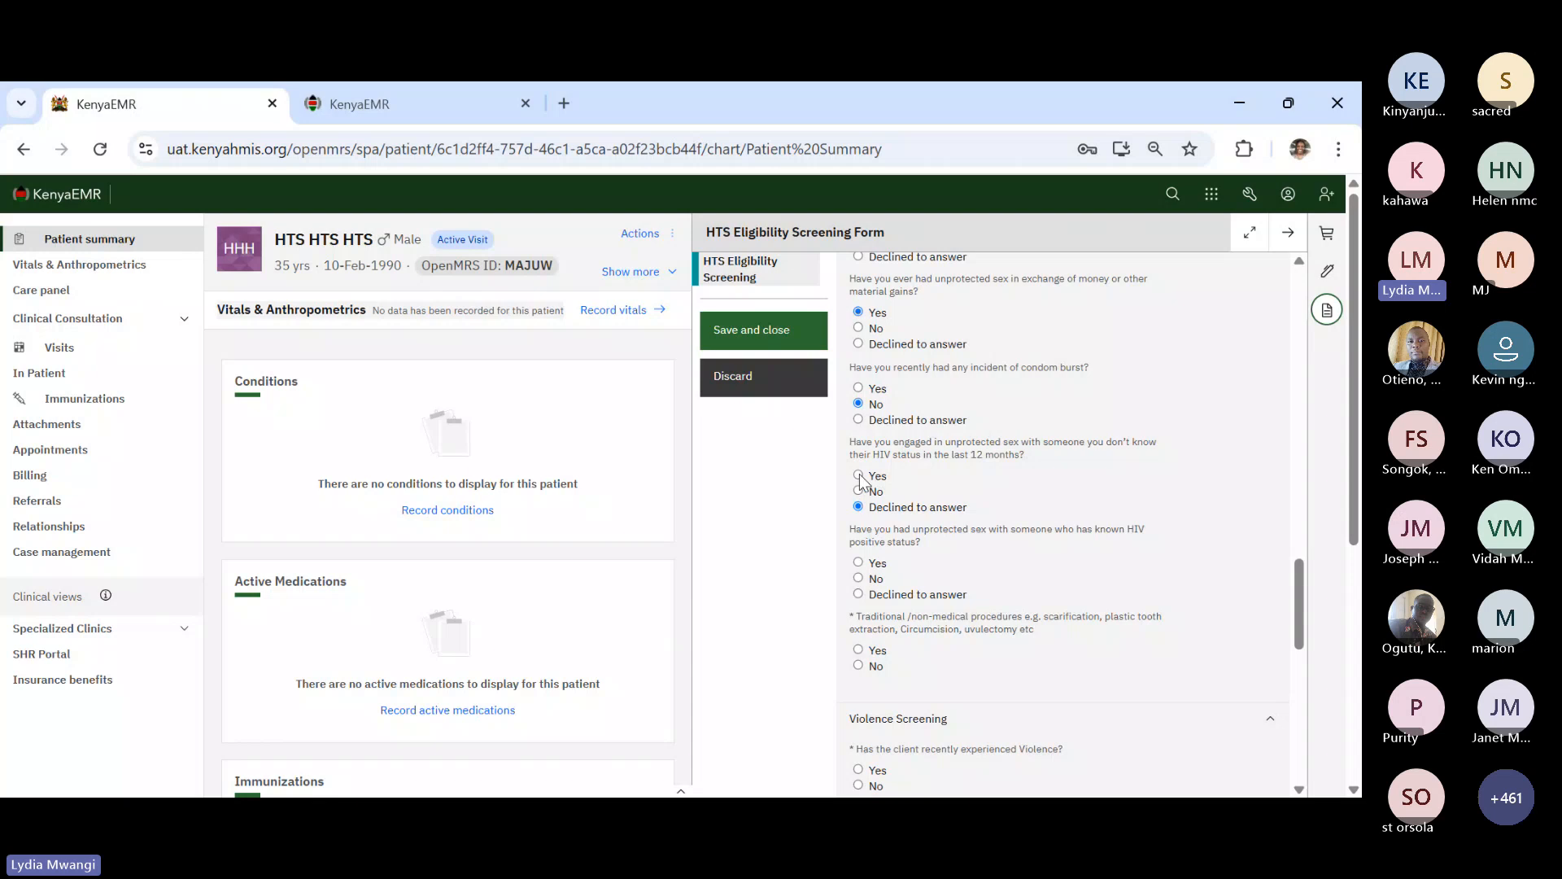
click(859, 475)
click(858, 579)
scroll(863, 590, down, 1)
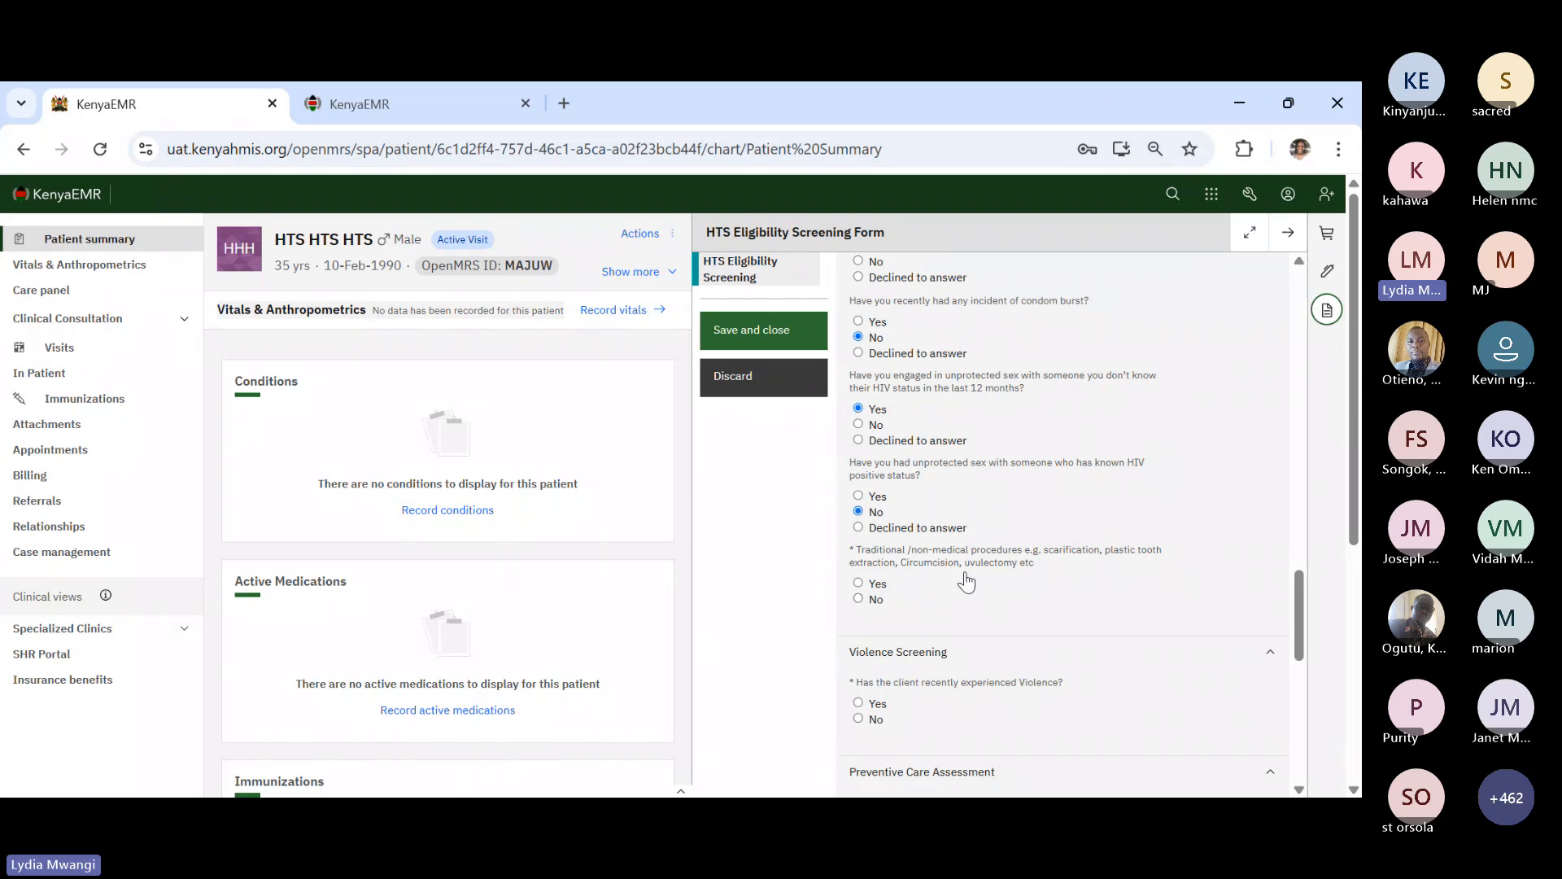
click(859, 601)
scroll(962, 648, down, 2)
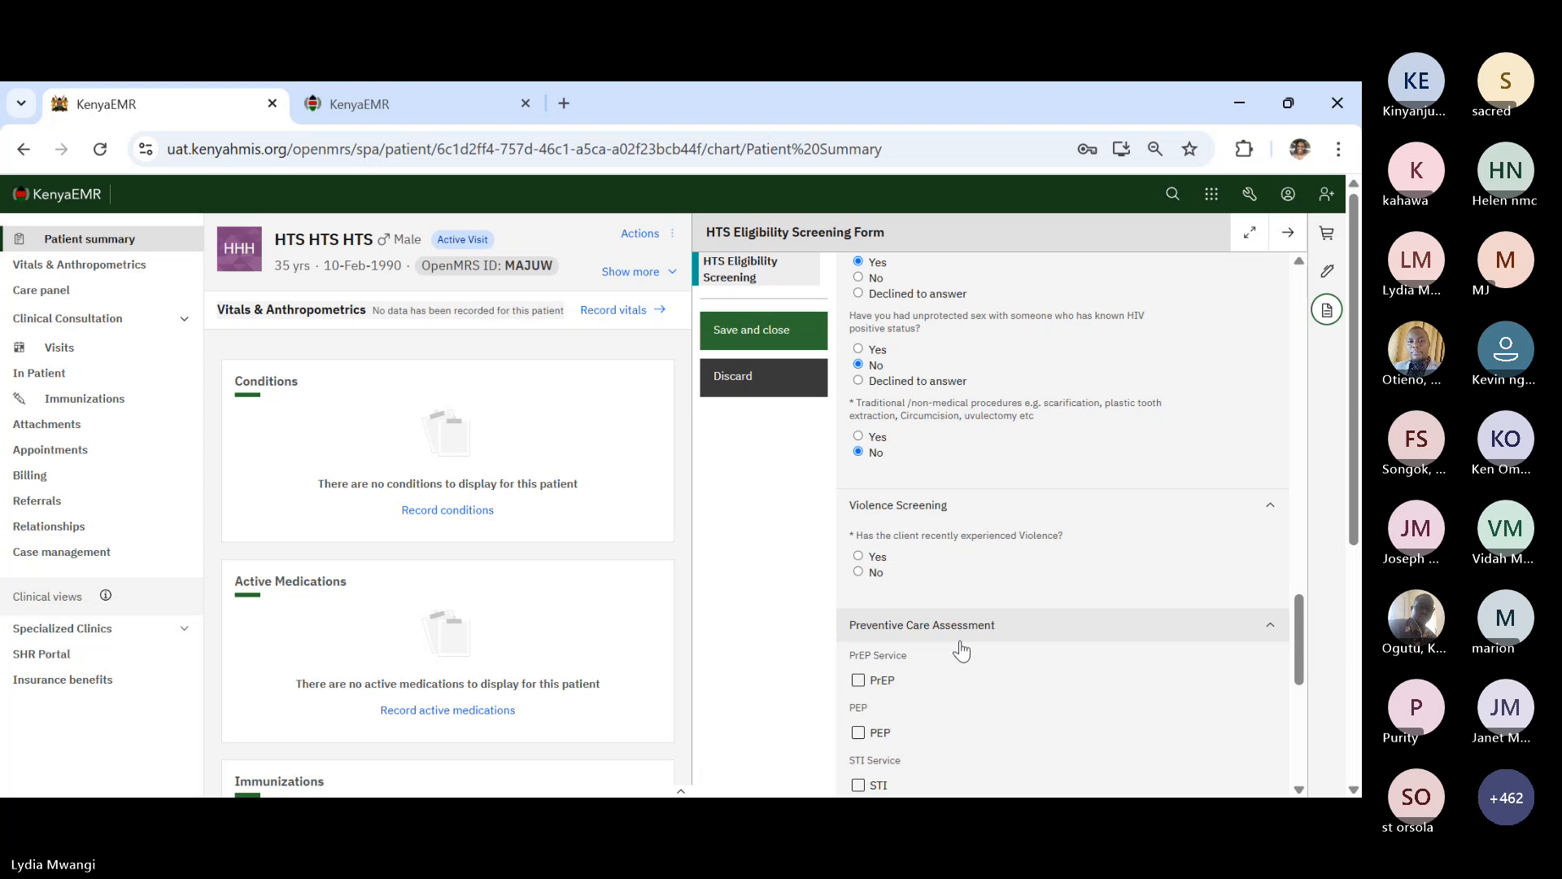
scroll(962, 648, down, 1)
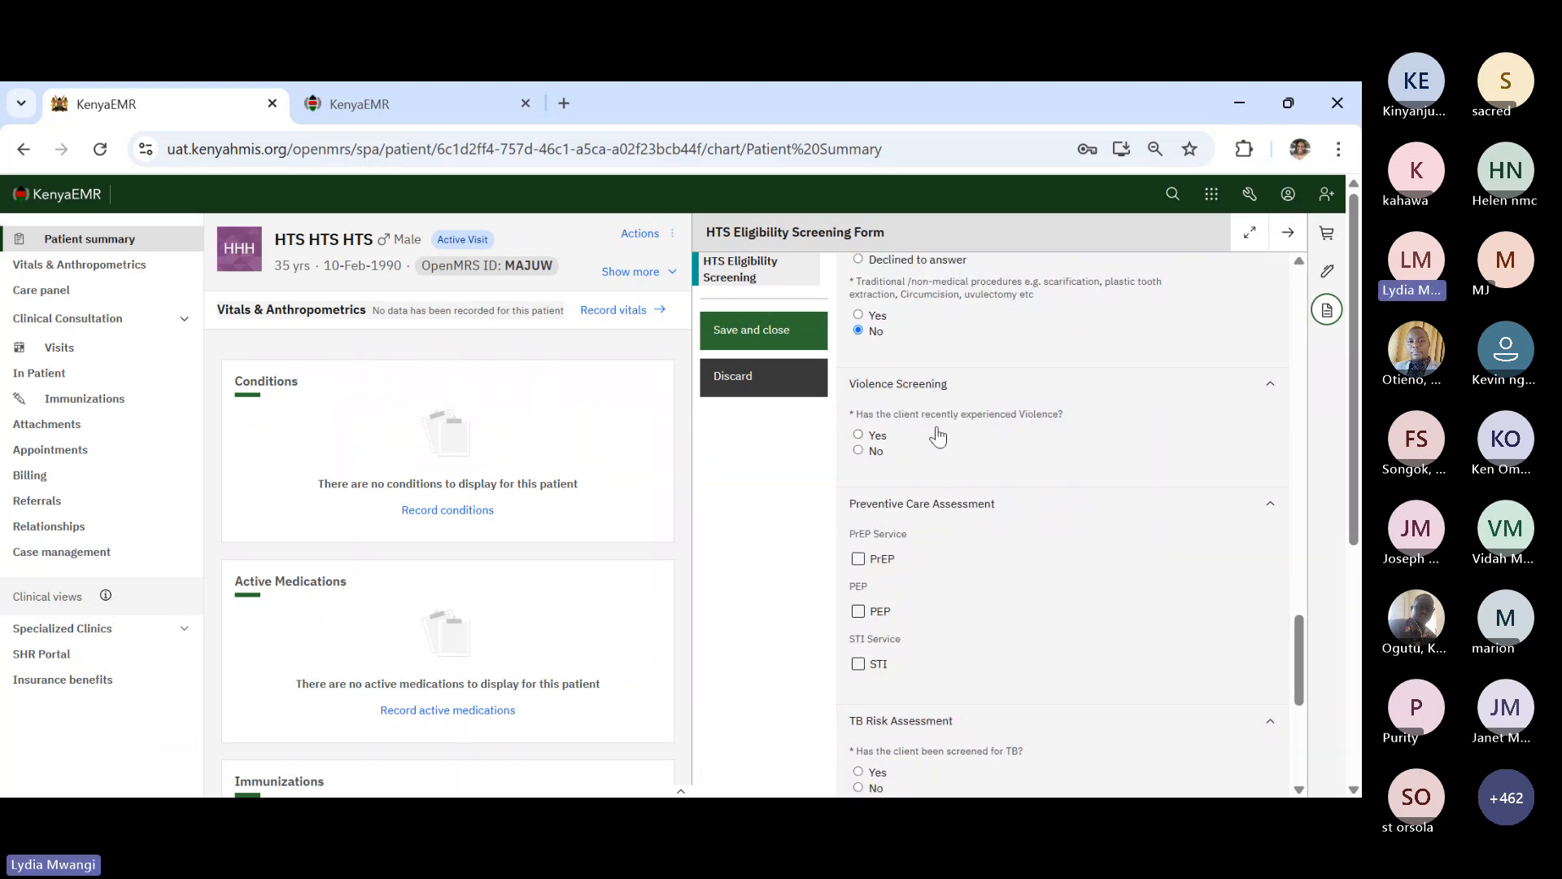
- Record no recent violence and tick PrEP, noting the client is not on PrEP
click(858, 452)
scroll(907, 562, down, 1)
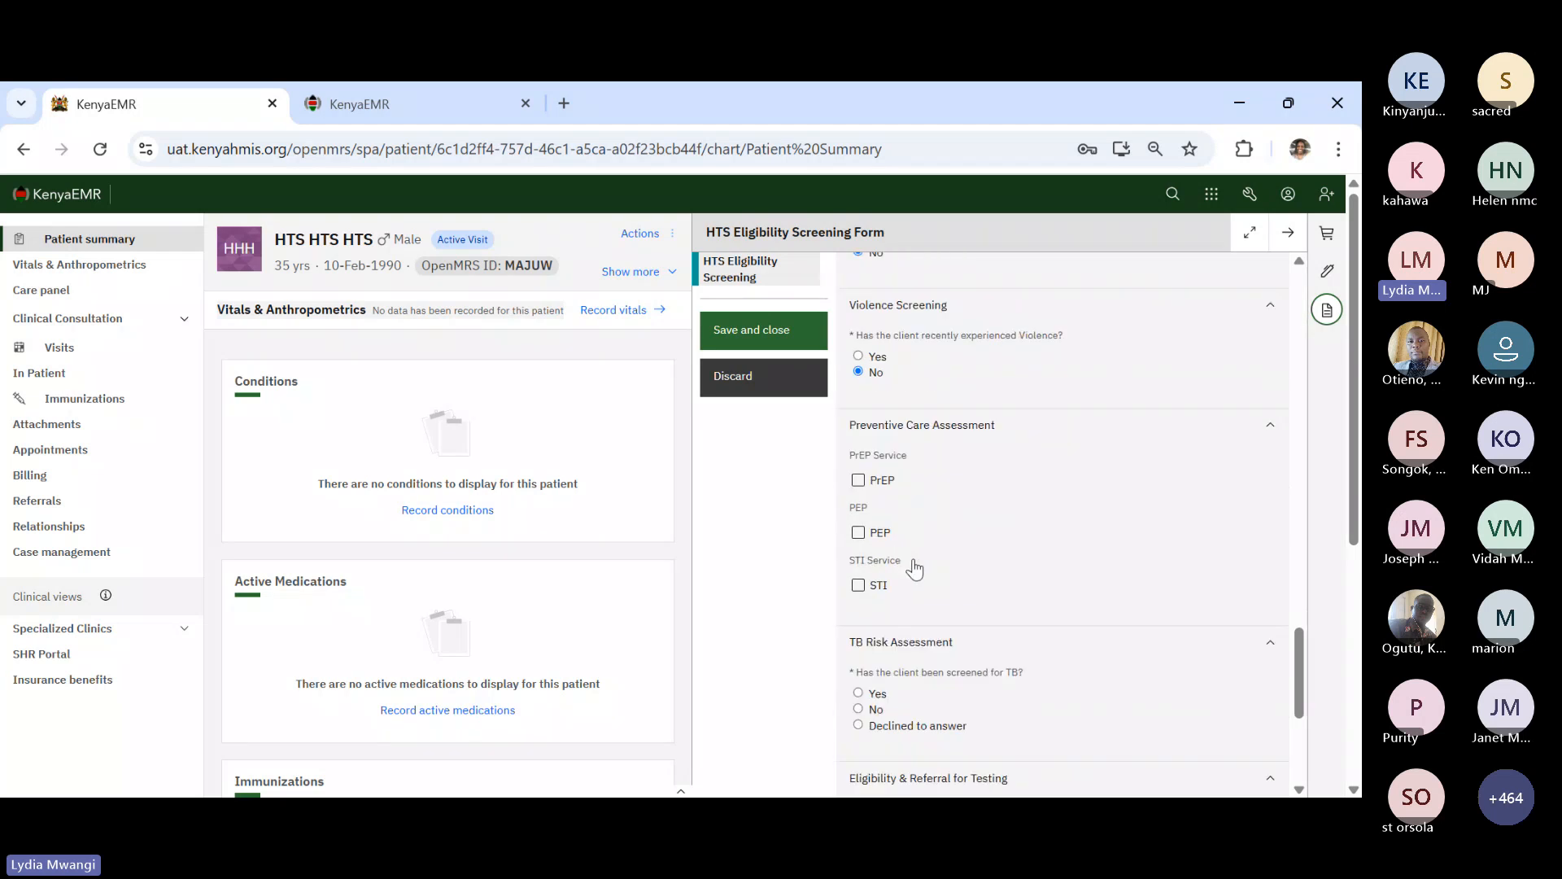
click(857, 476)
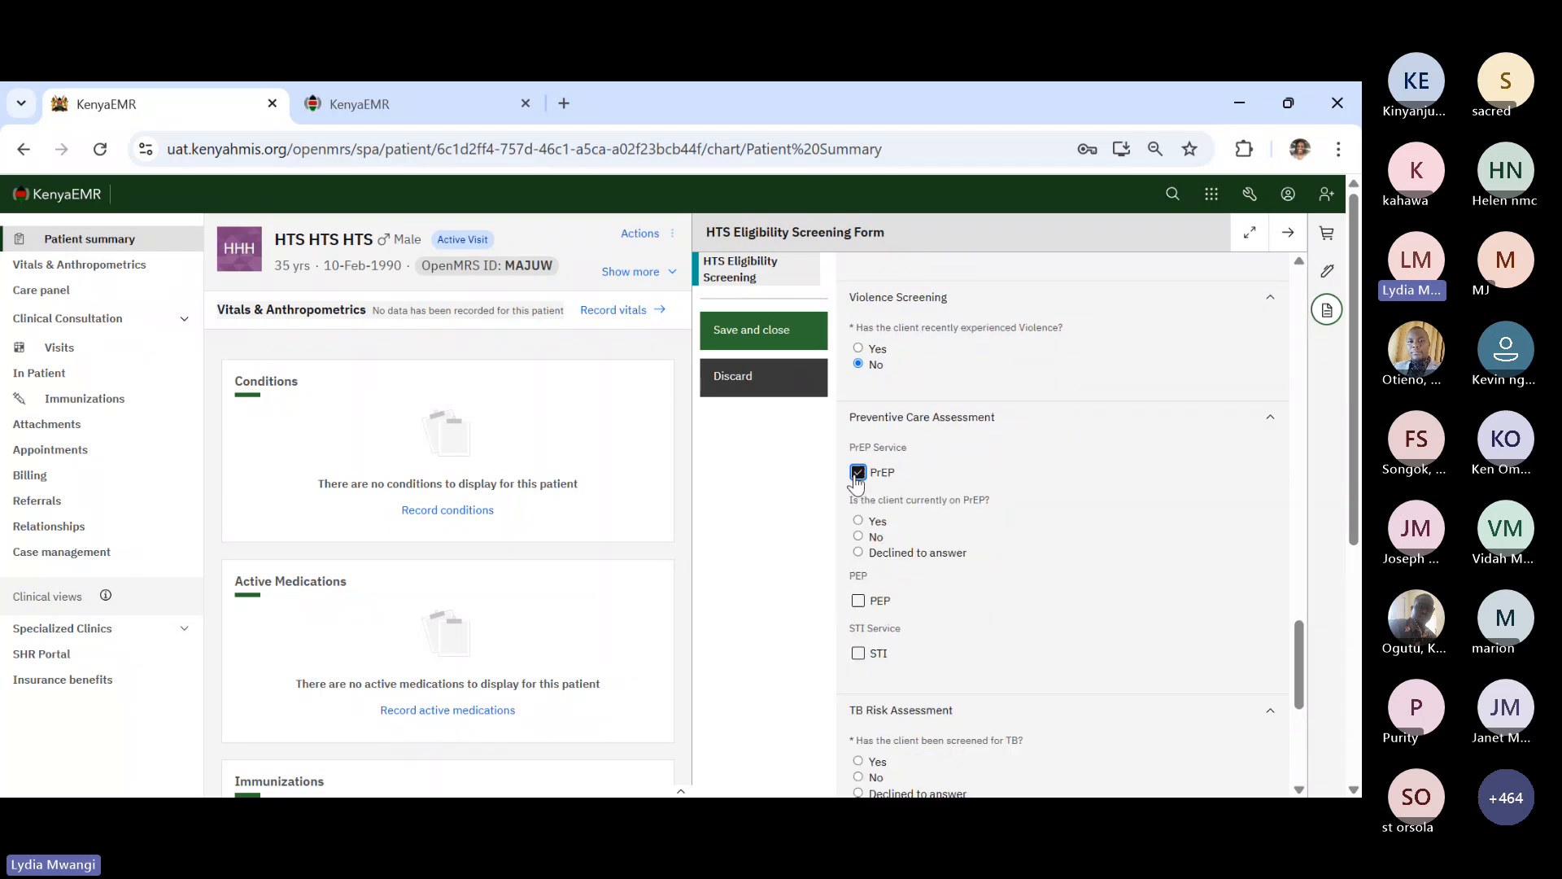
click(858, 537)
scroll(887, 582, down, 1)
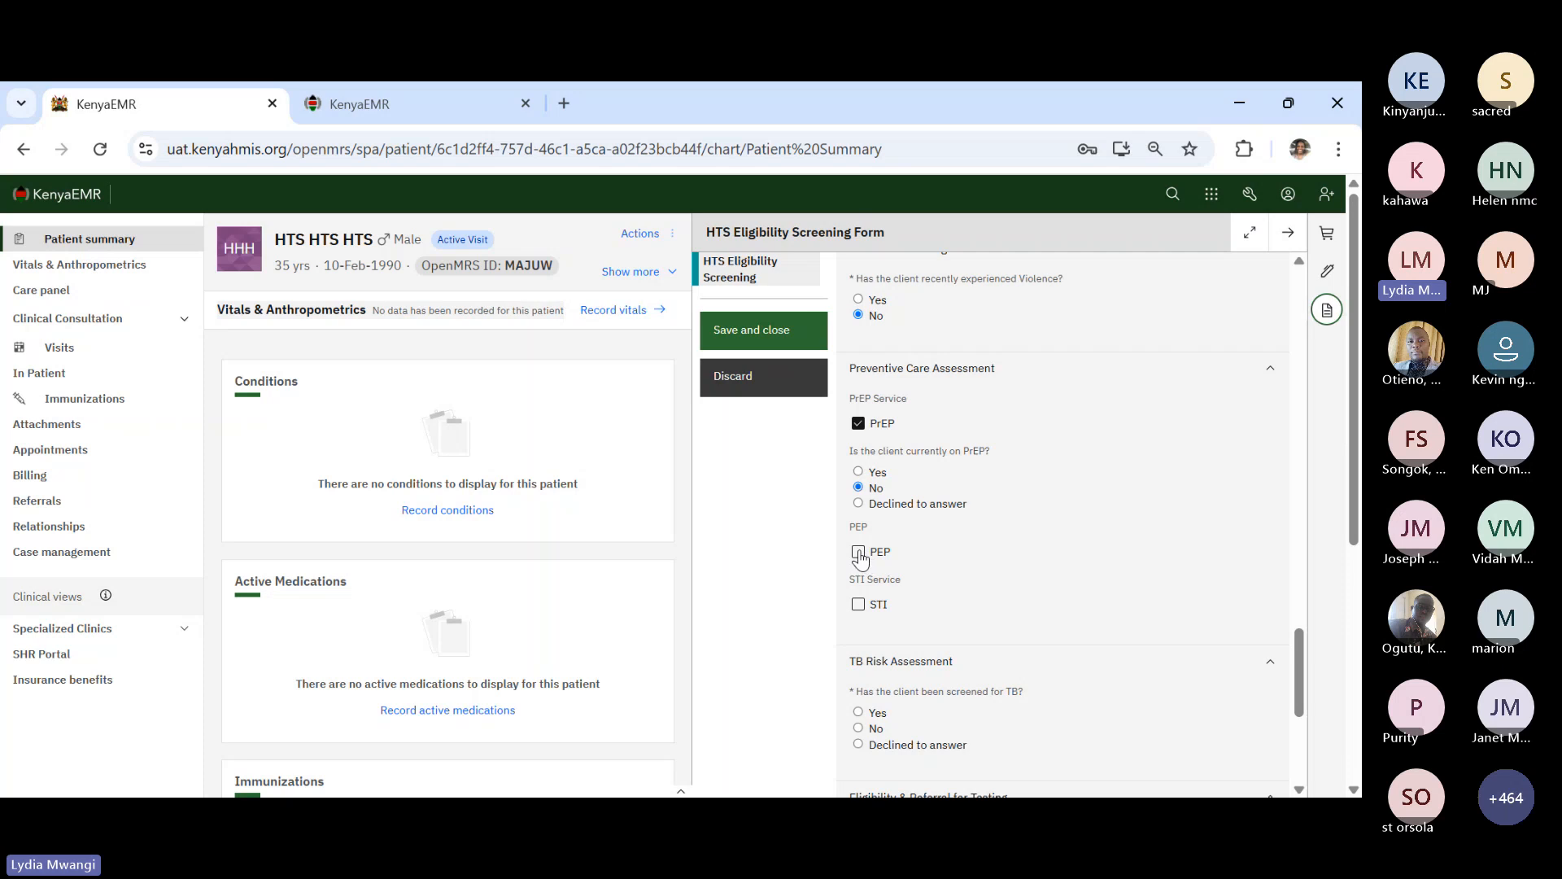
- Tick PEP with no use in 3 months, and STI with an STI in 3 months
click(858, 553)
click(858, 616)
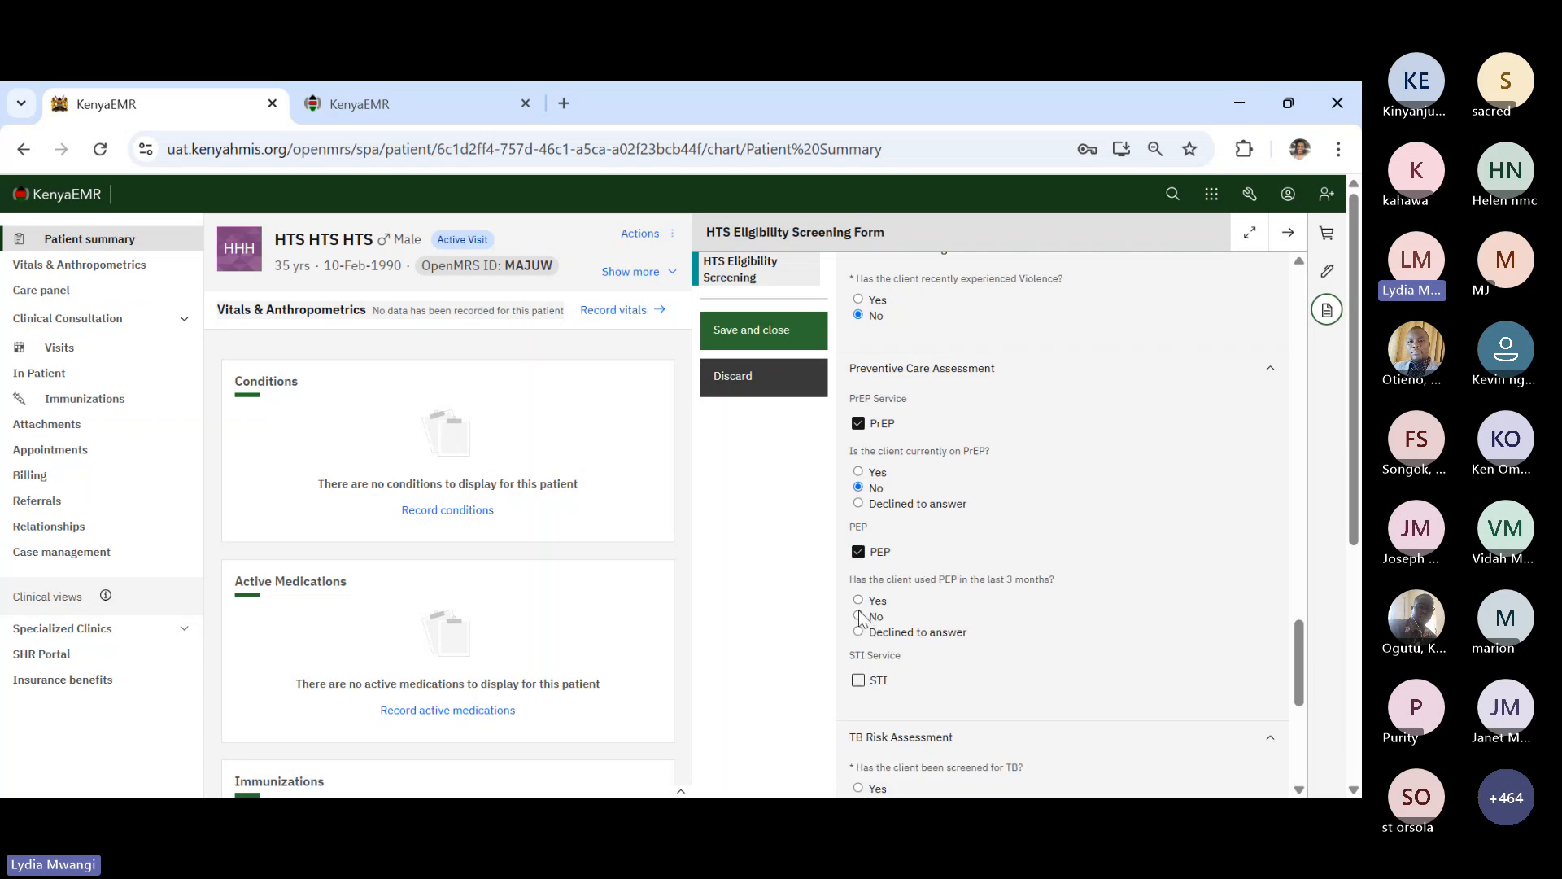
click(857, 676)
scroll(928, 667, down, 2)
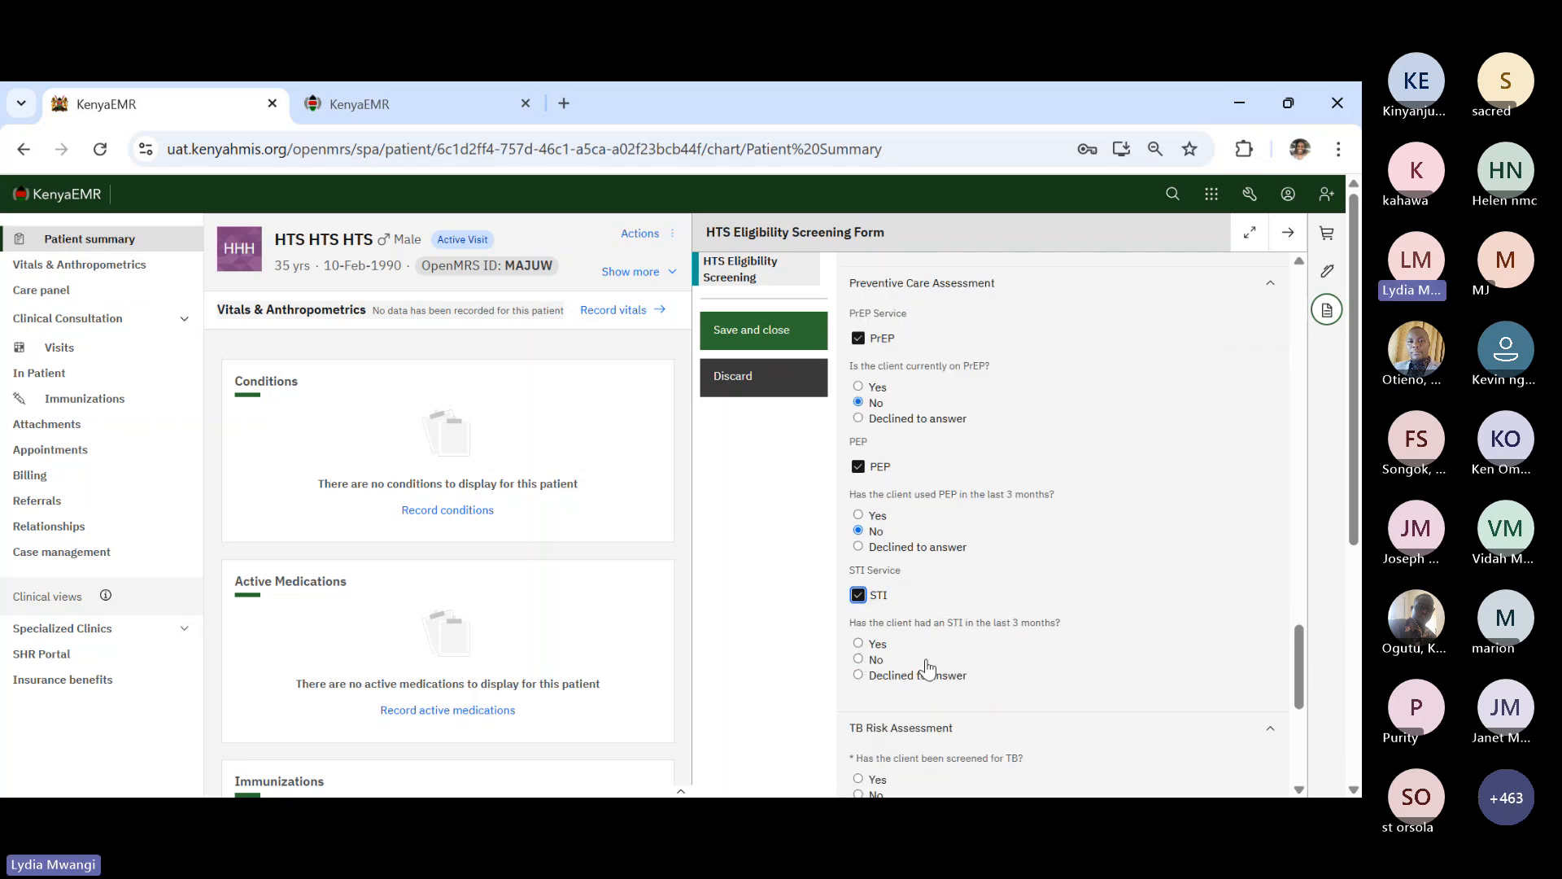
click(859, 644)
scroll(928, 659, down, 3)
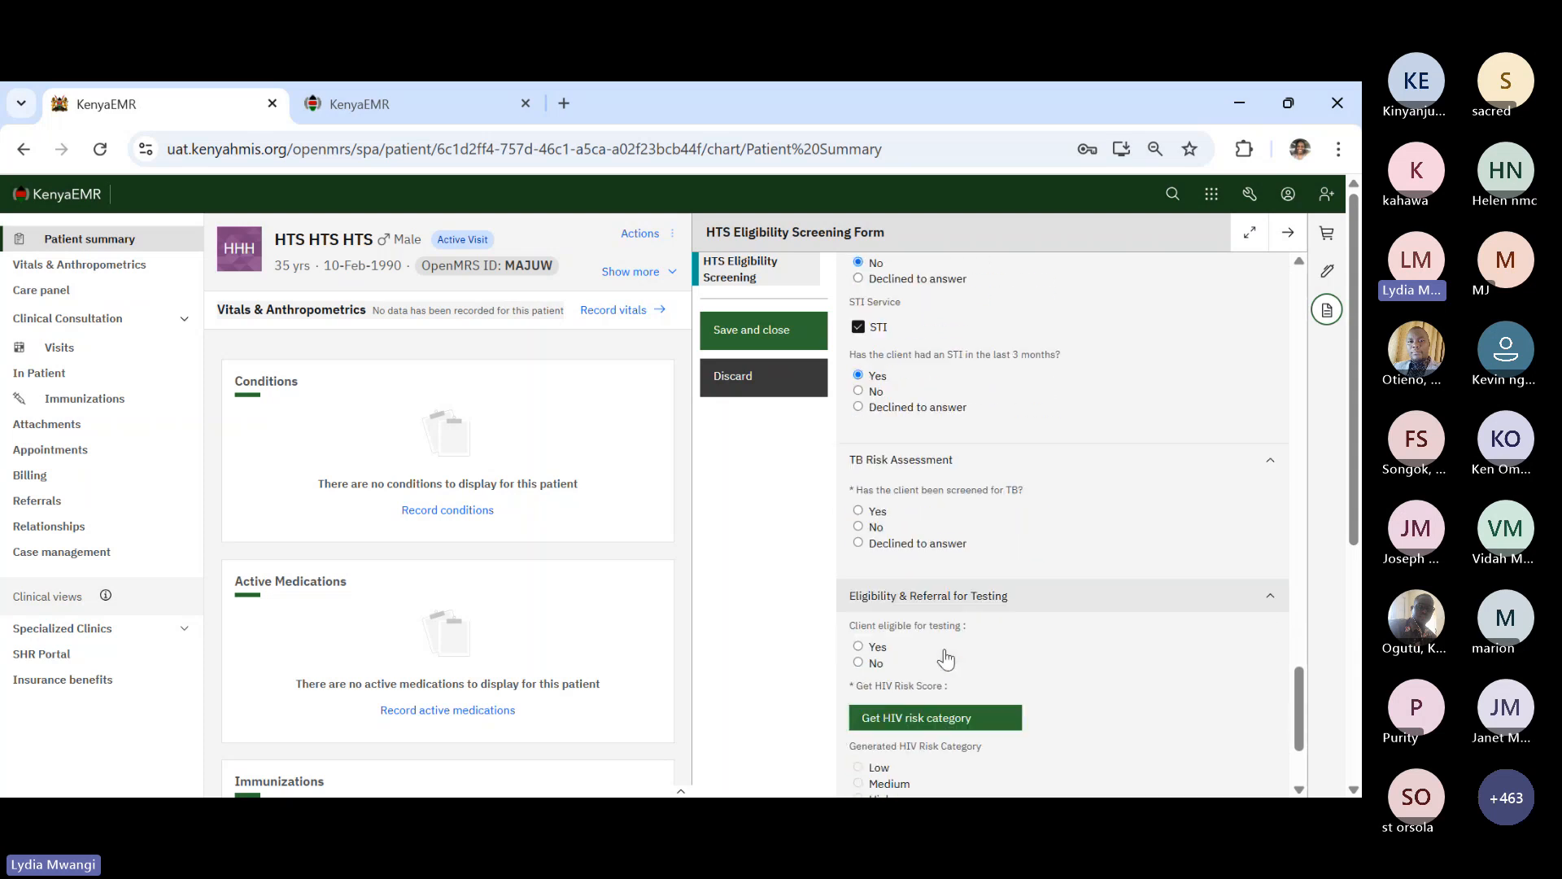
scroll(946, 660, down, 1)
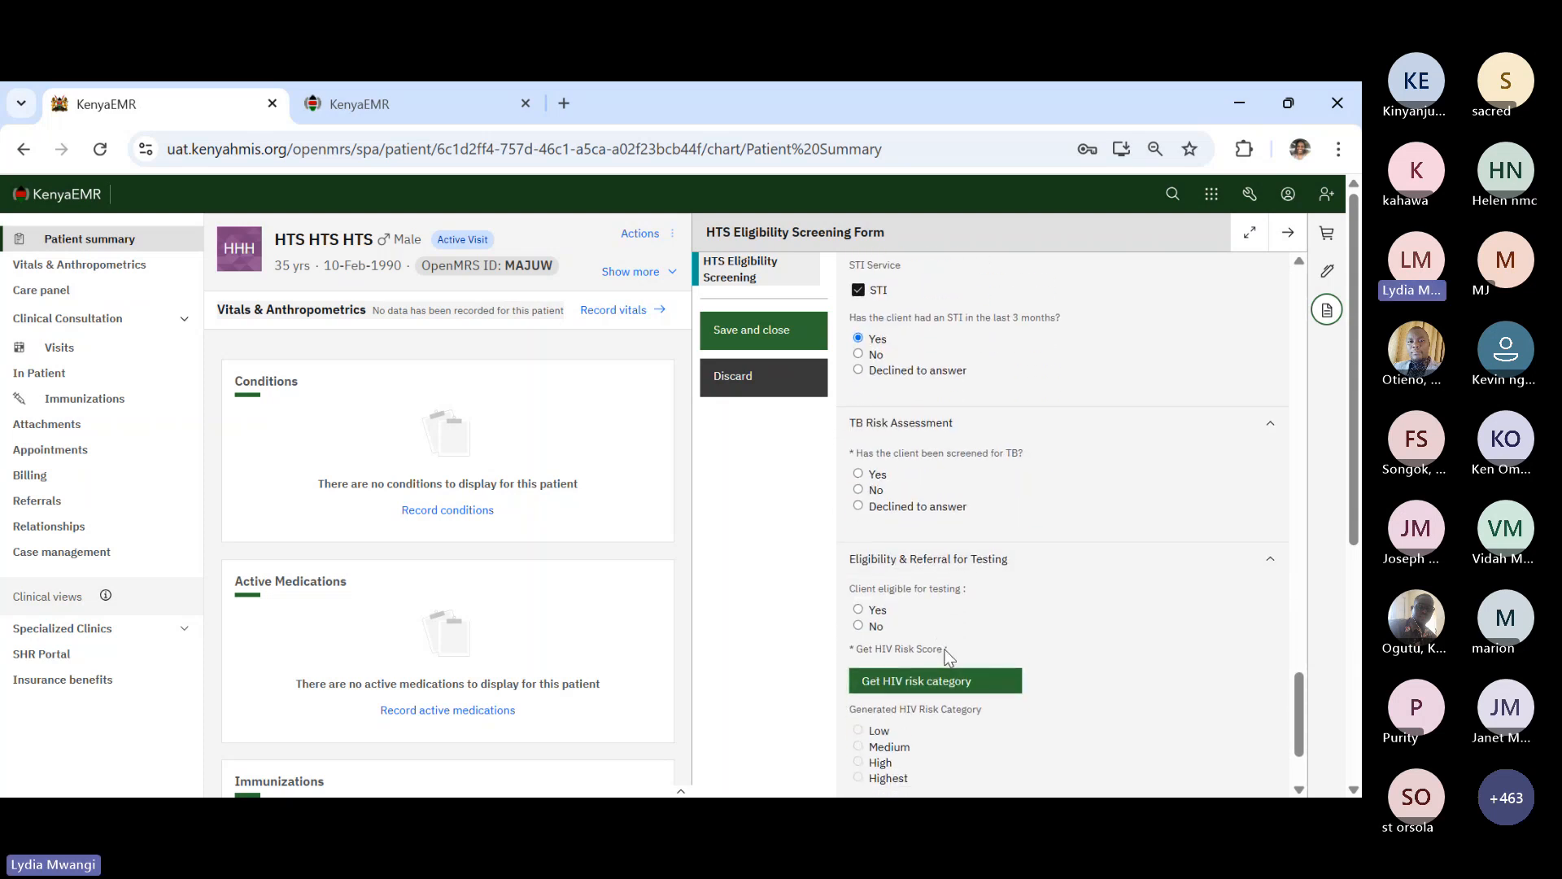
scroll(949, 656, down, 1)
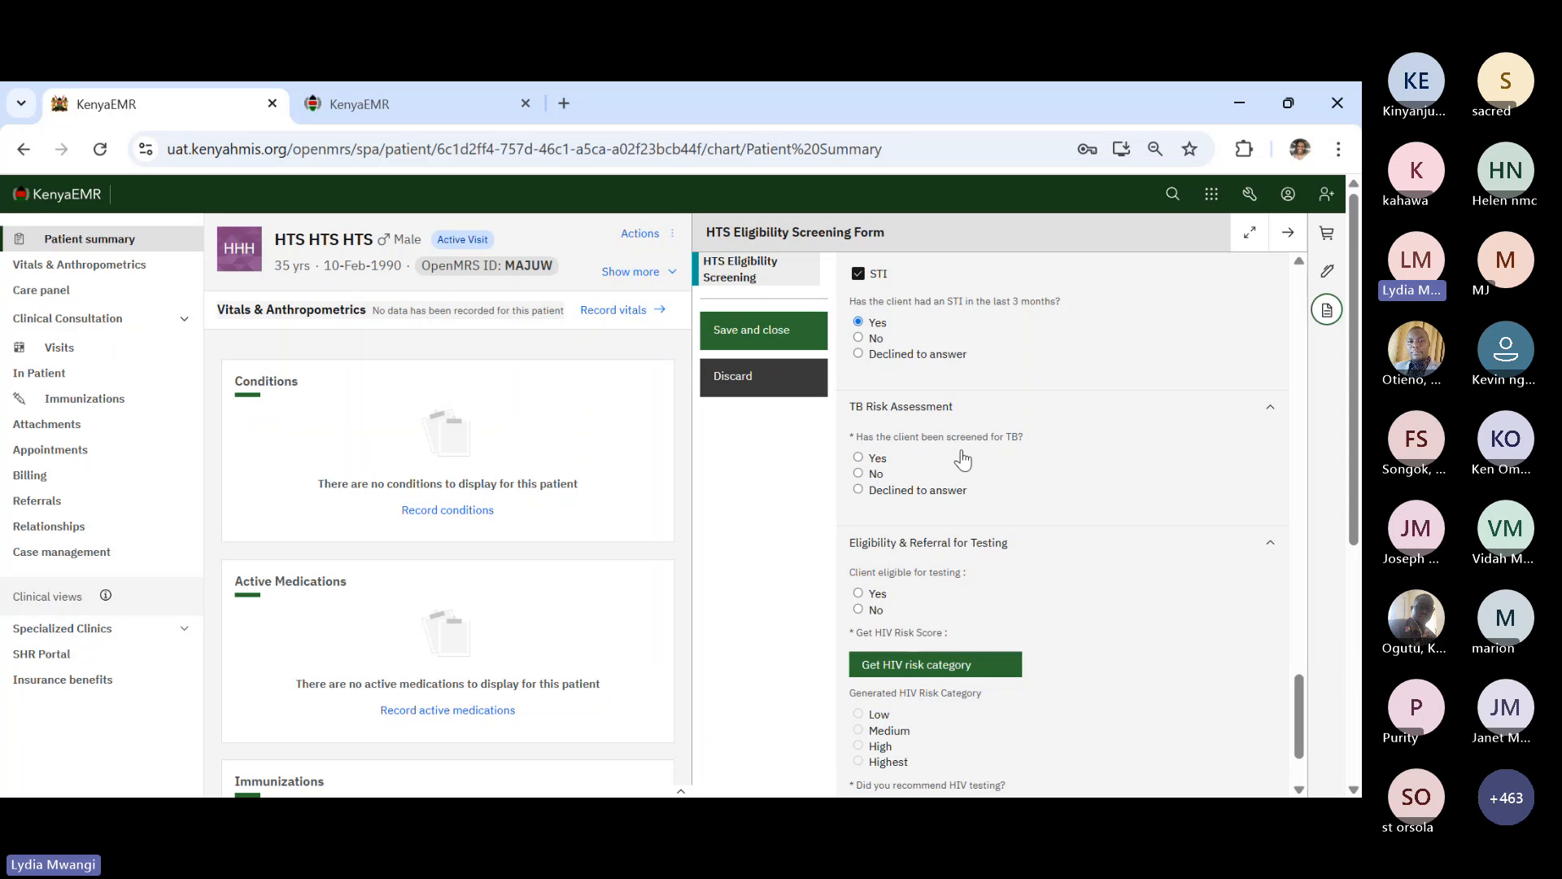
- Record the client as TB-screened with no cough, fever, weight loss or night sweats
click(858, 458)
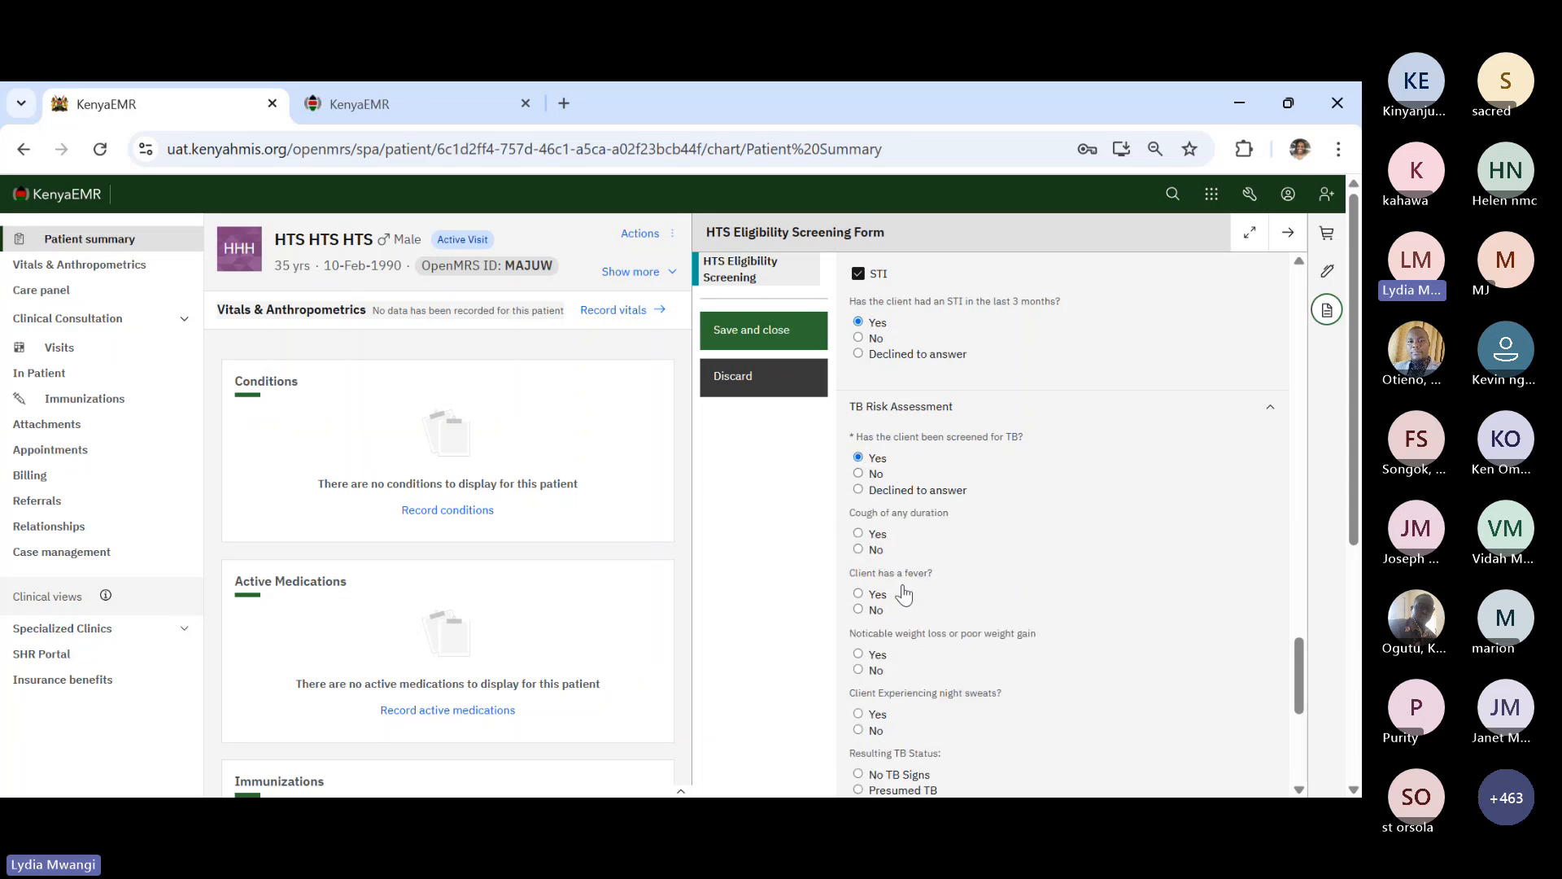
click(860, 550)
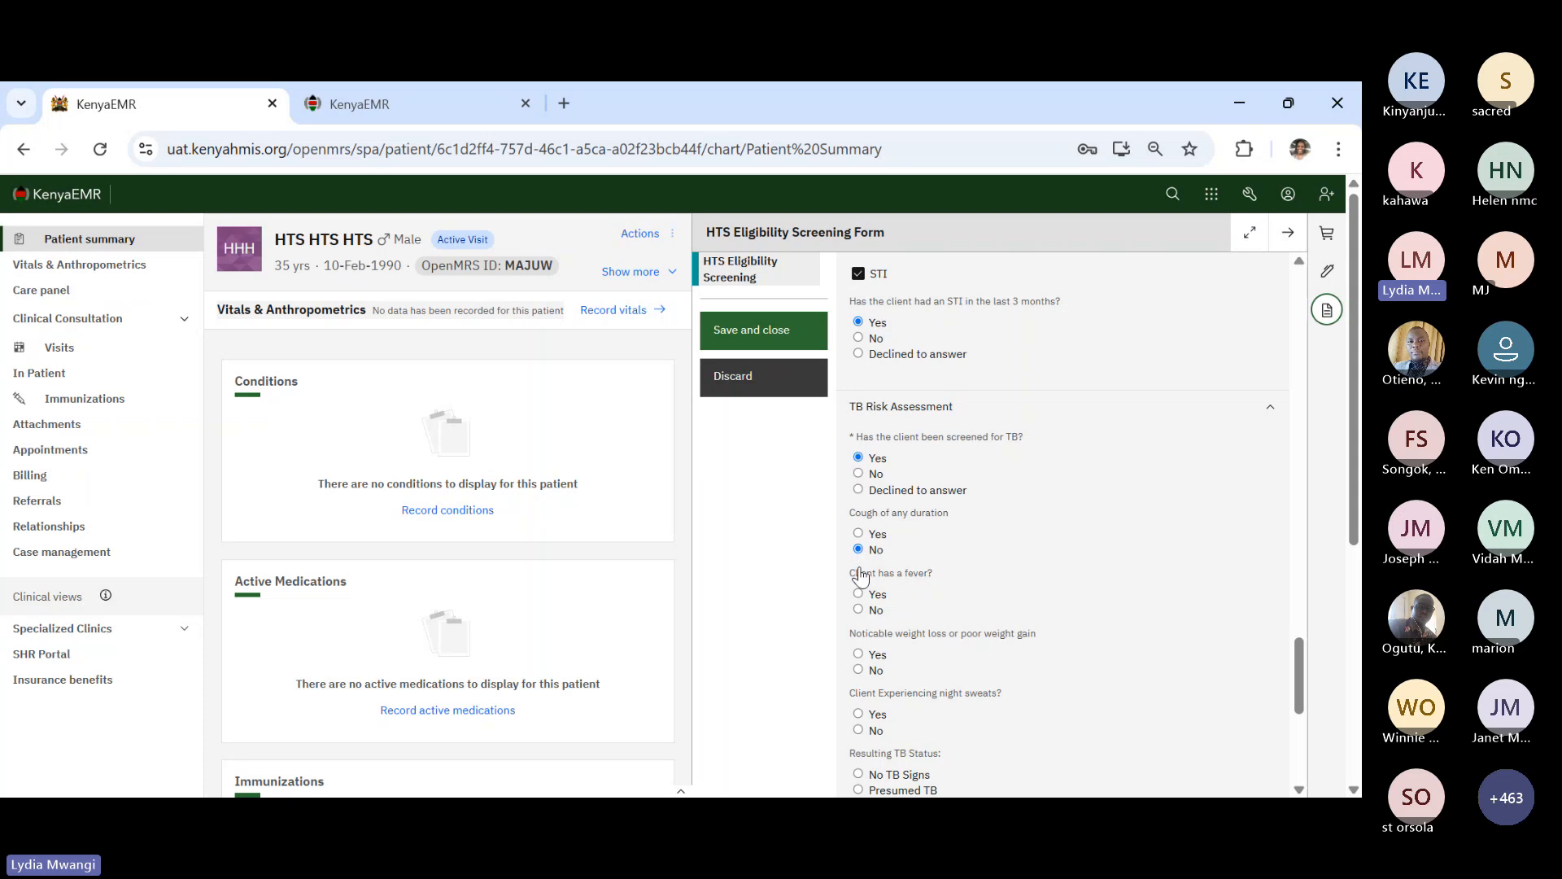
click(860, 610)
scroll(960, 672, down, 2)
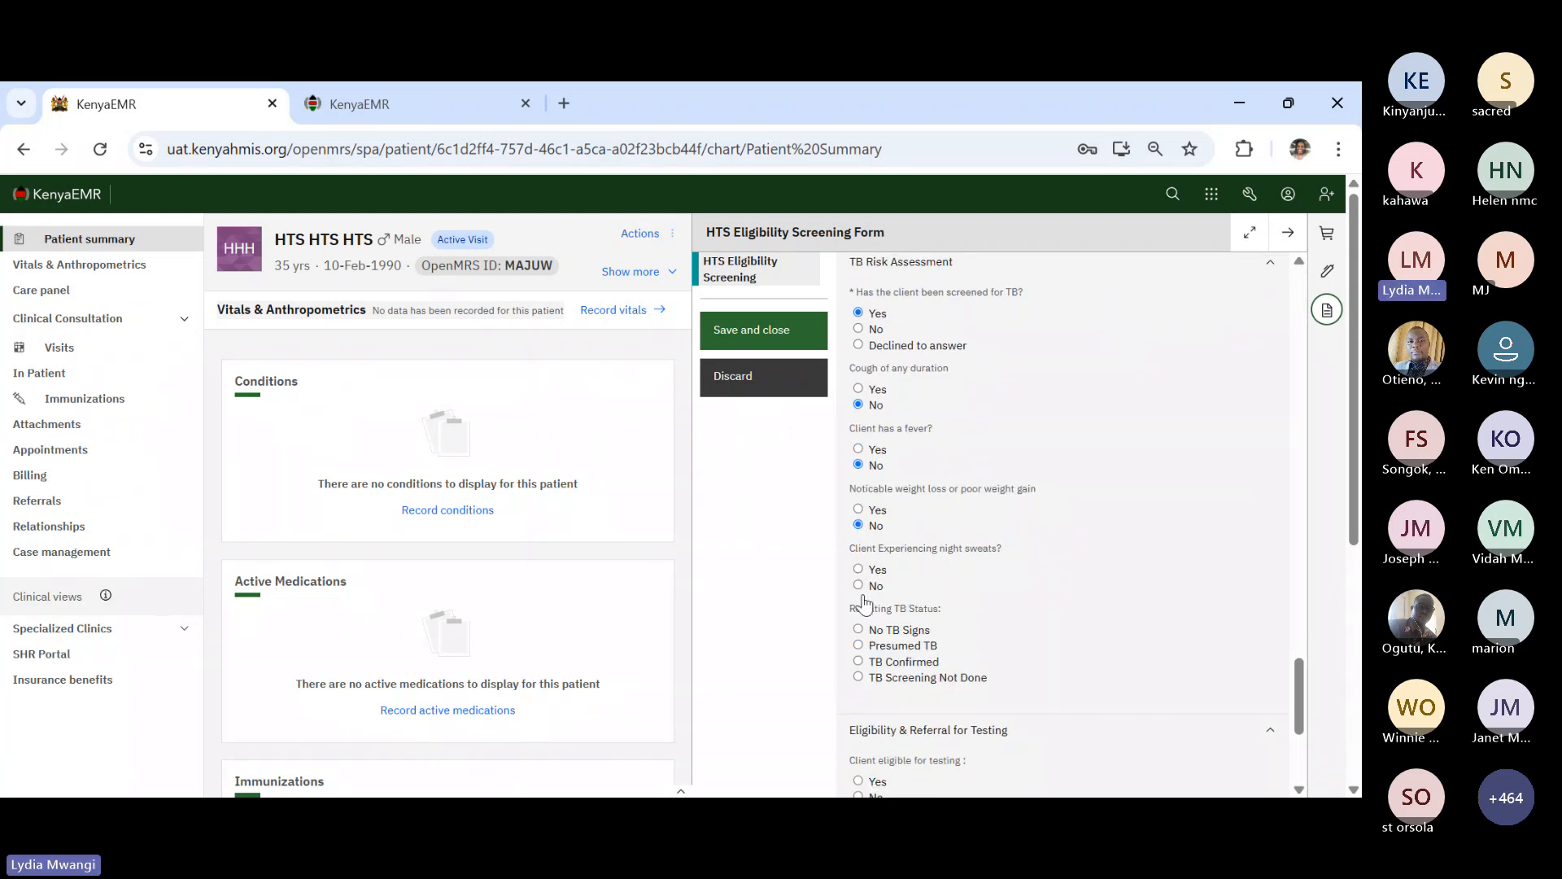
click(858, 586)
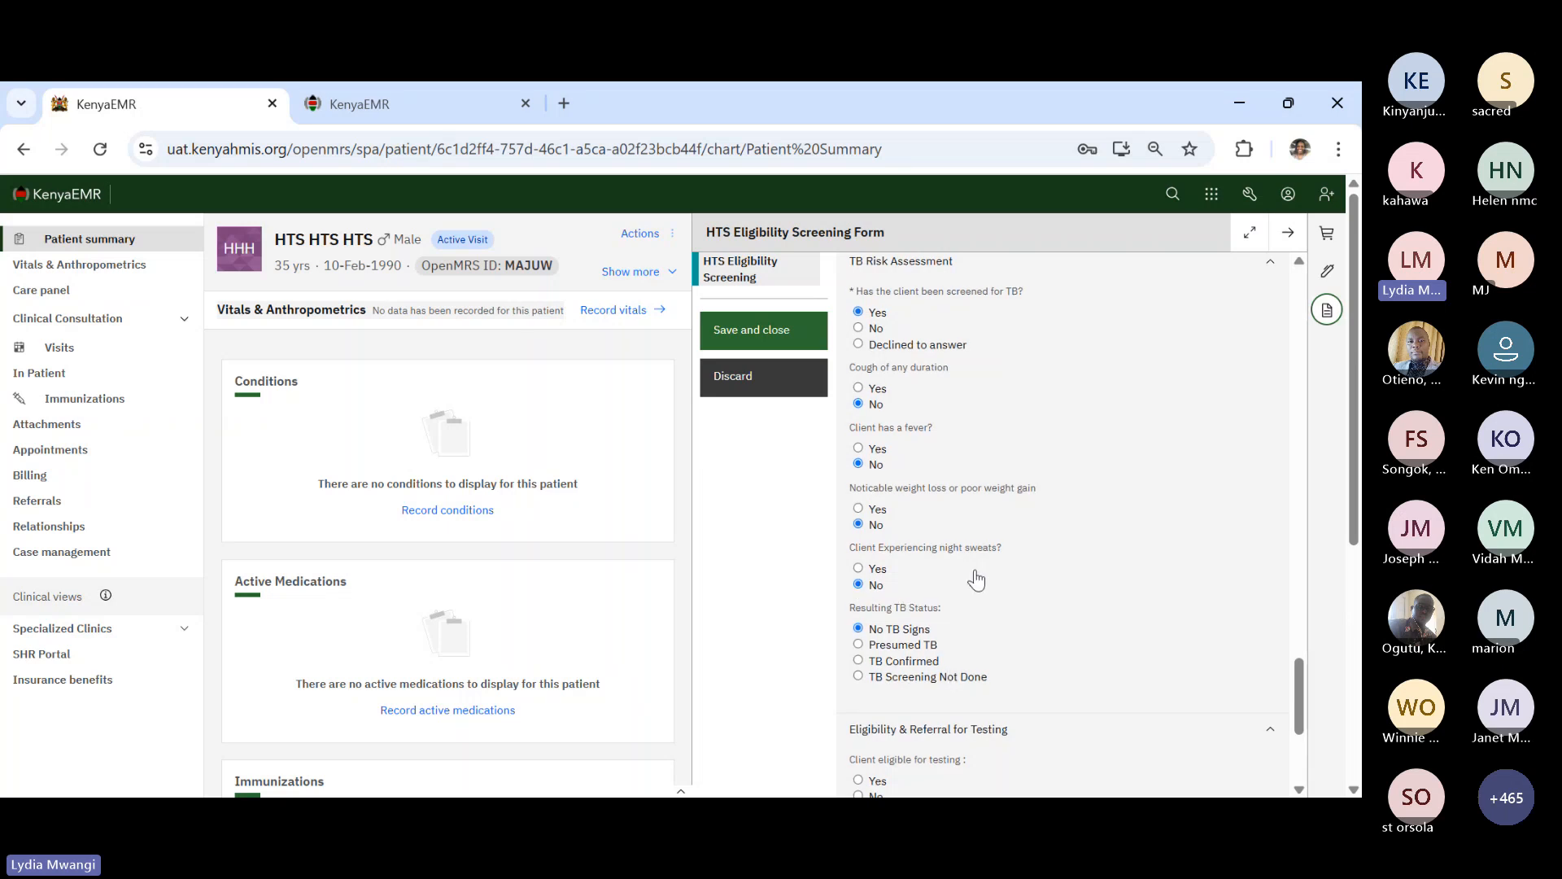
scroll(973, 573, down, 2)
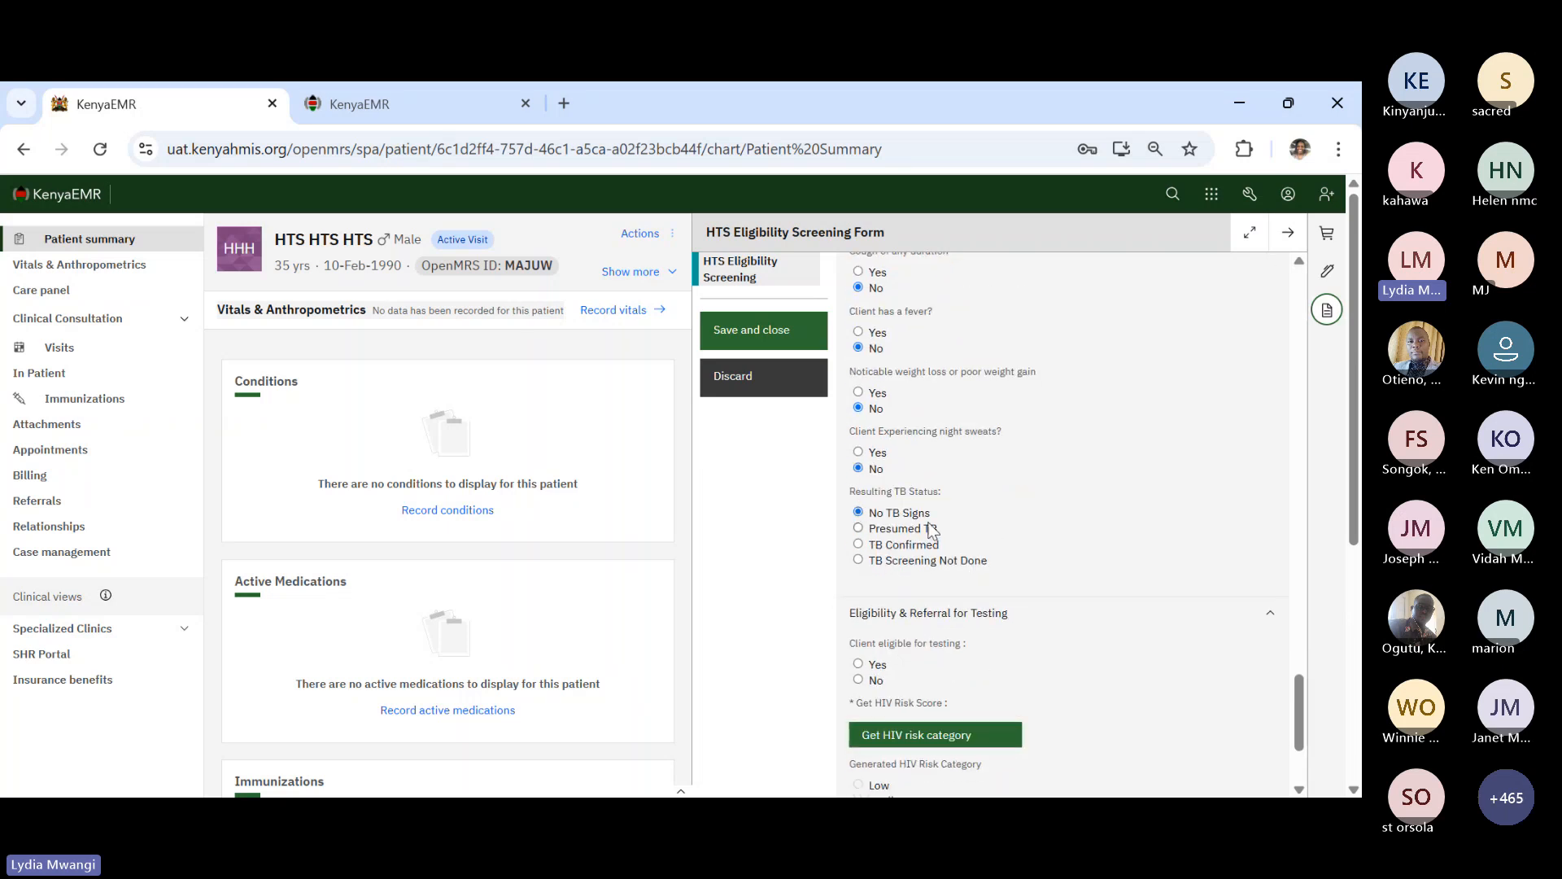
scroll(966, 585, down, 2)
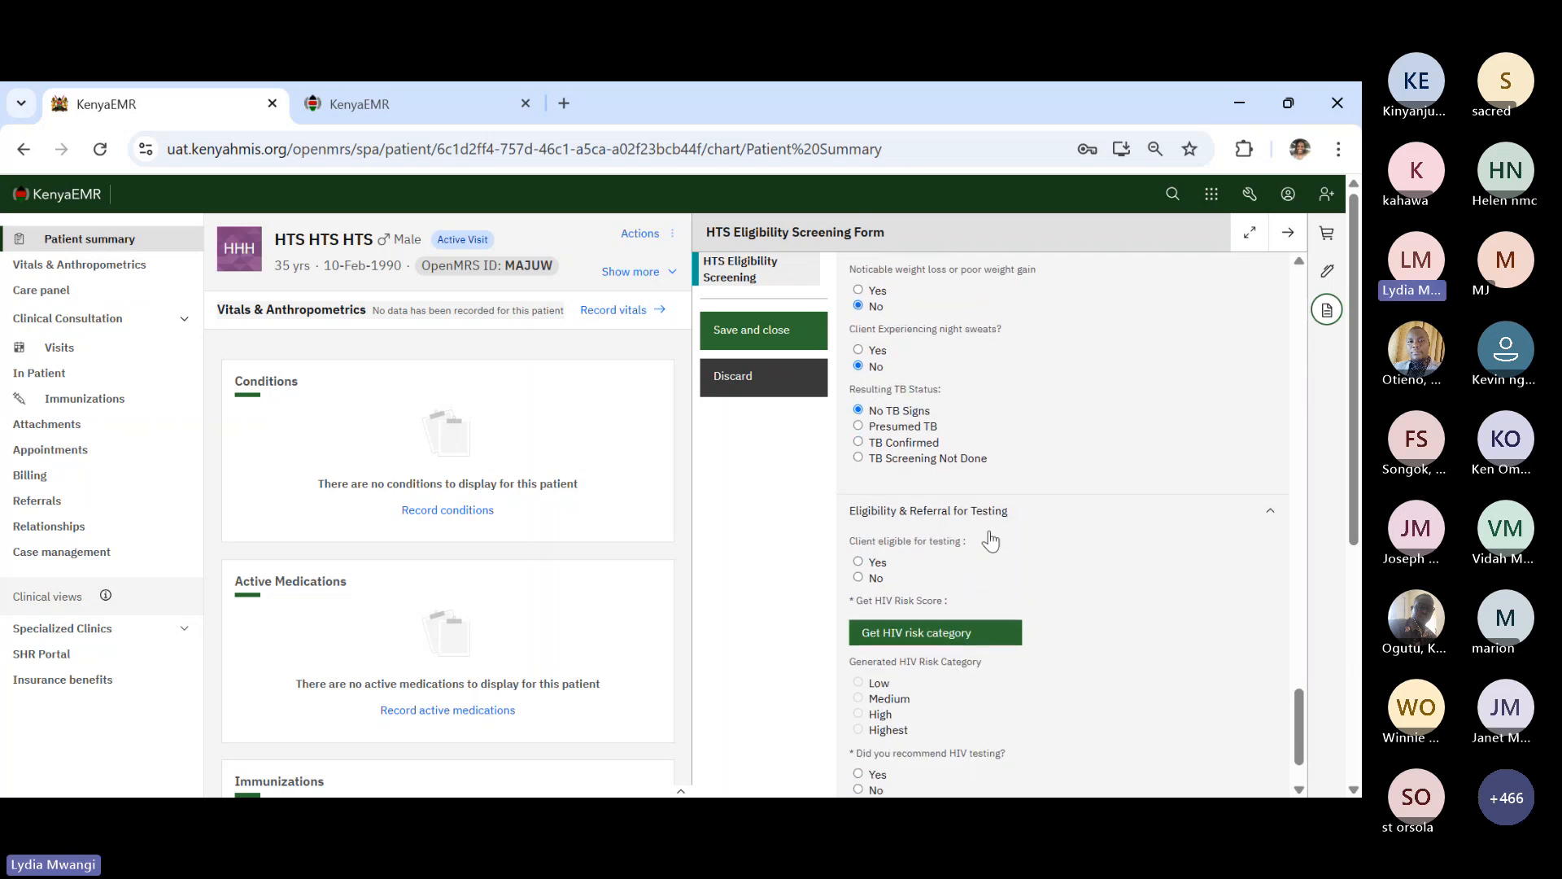
scroll(995, 557, down, 1)
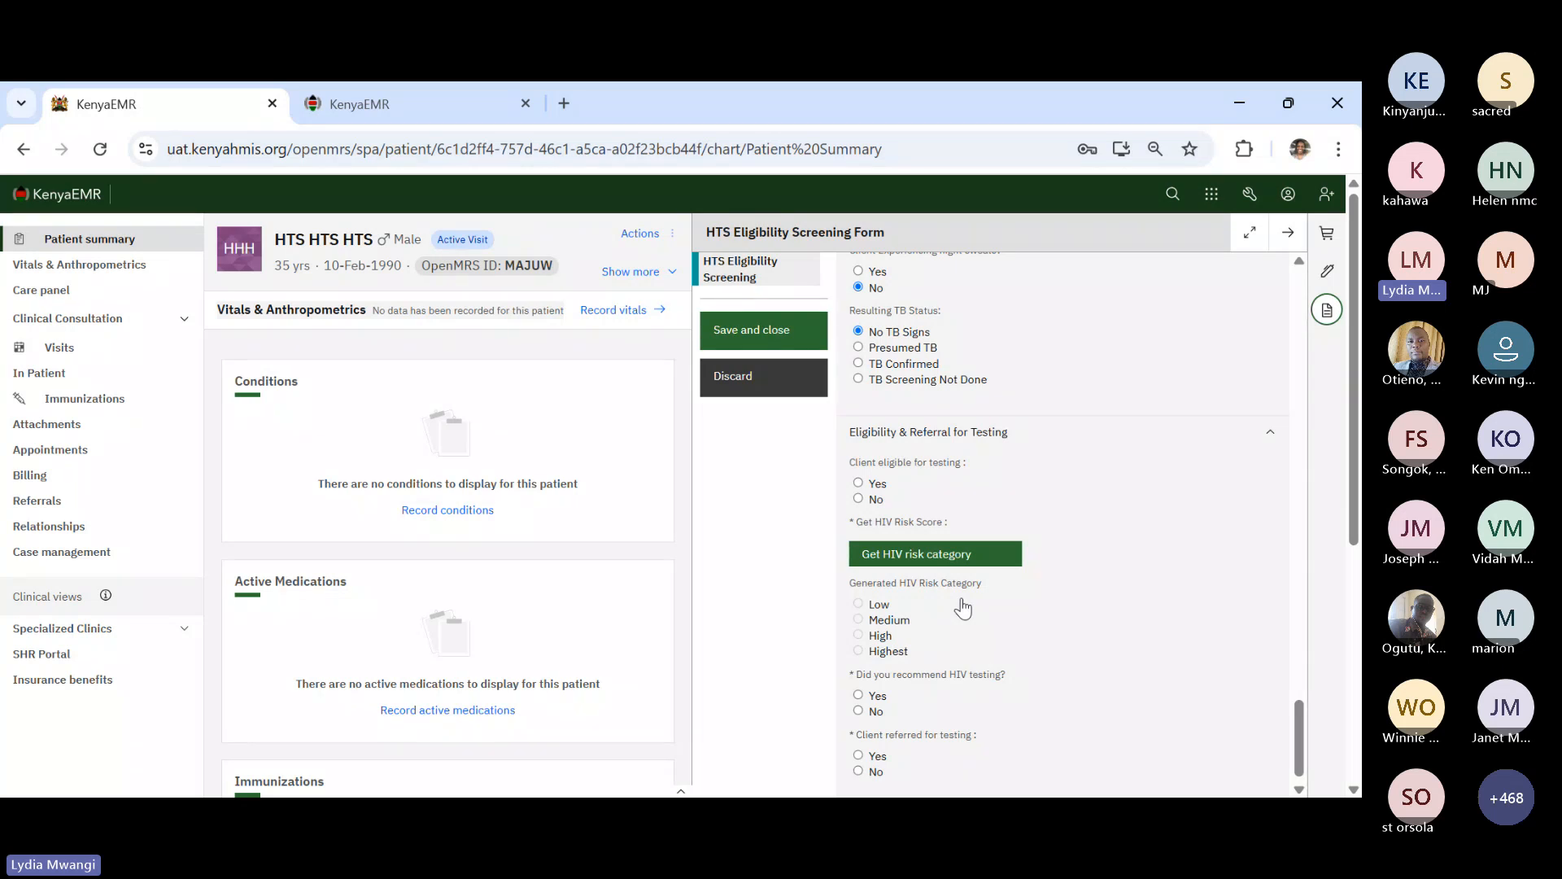
- Calculate the HIV risk category (High Risk Client, High) and mark the client eligible for testing
click(955, 555)
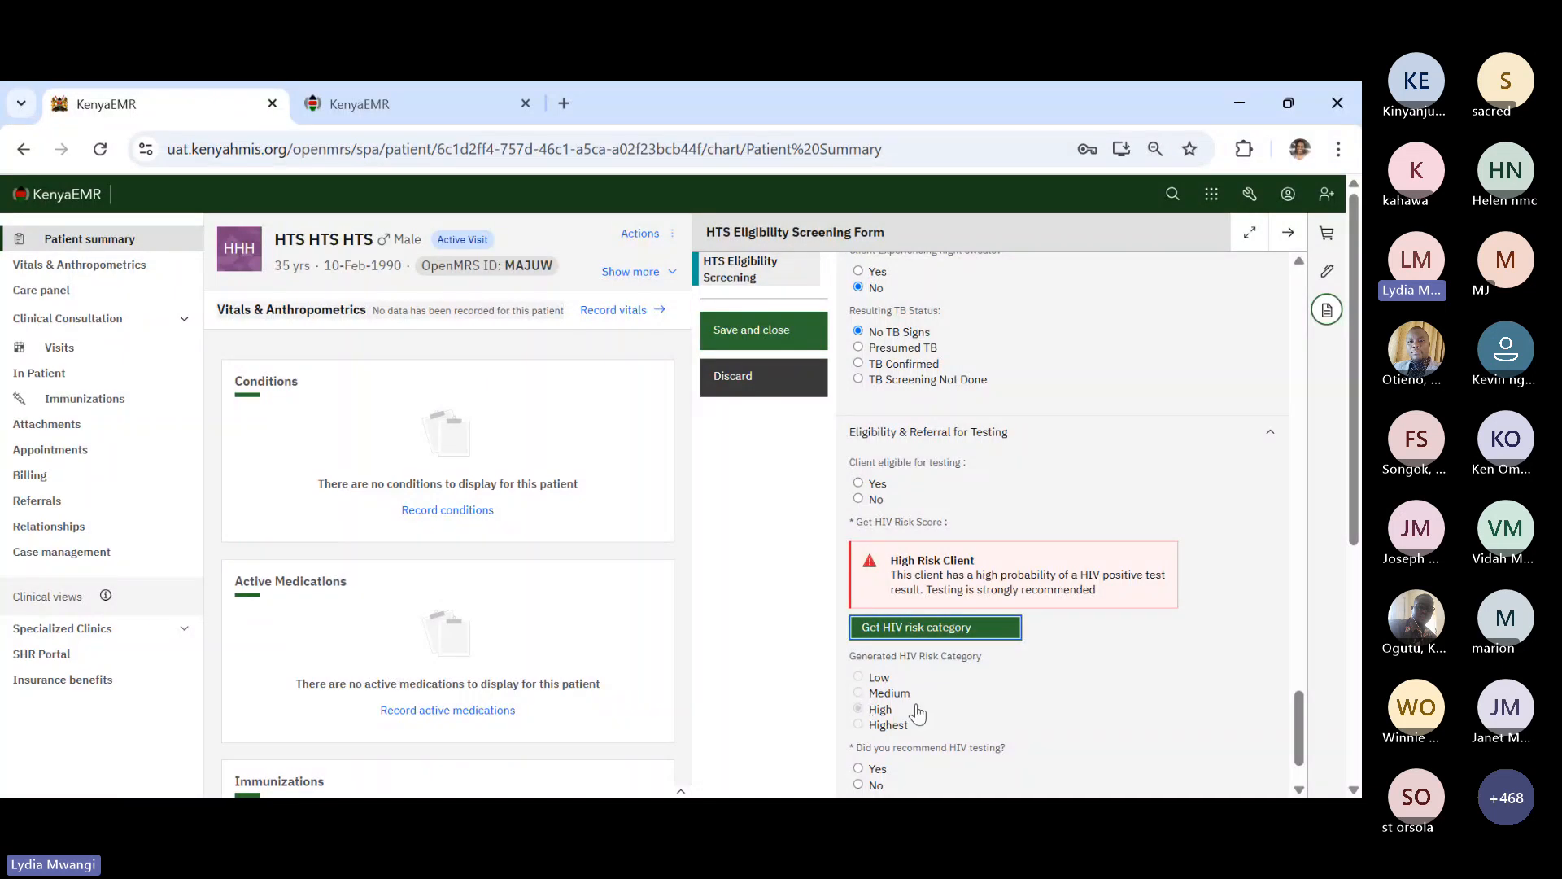
click(860, 486)
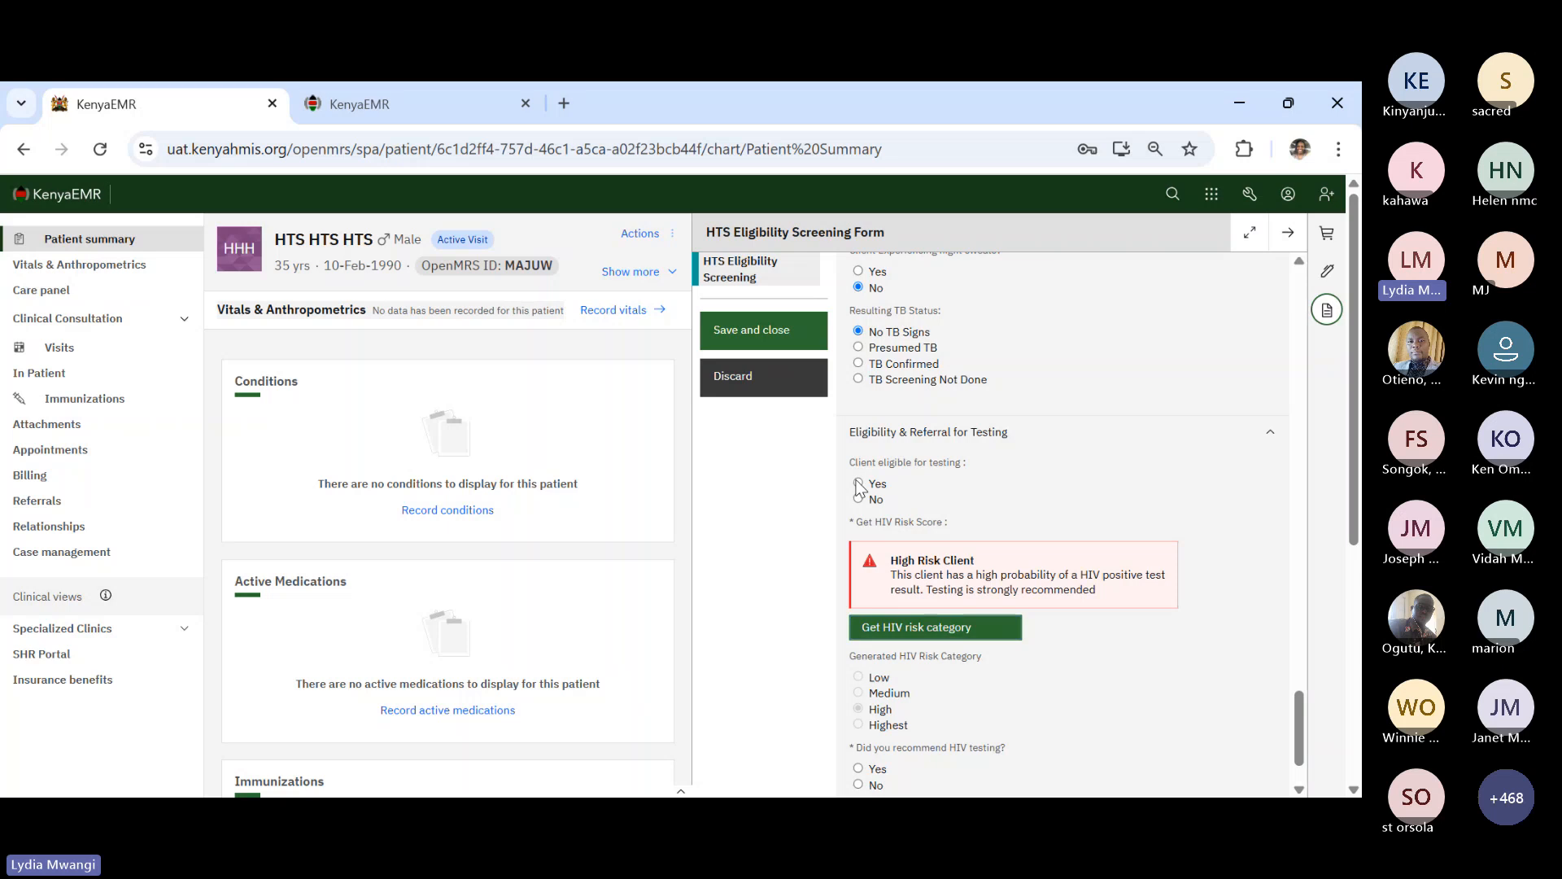
click(860, 485)
scroll(970, 639, down, 1)
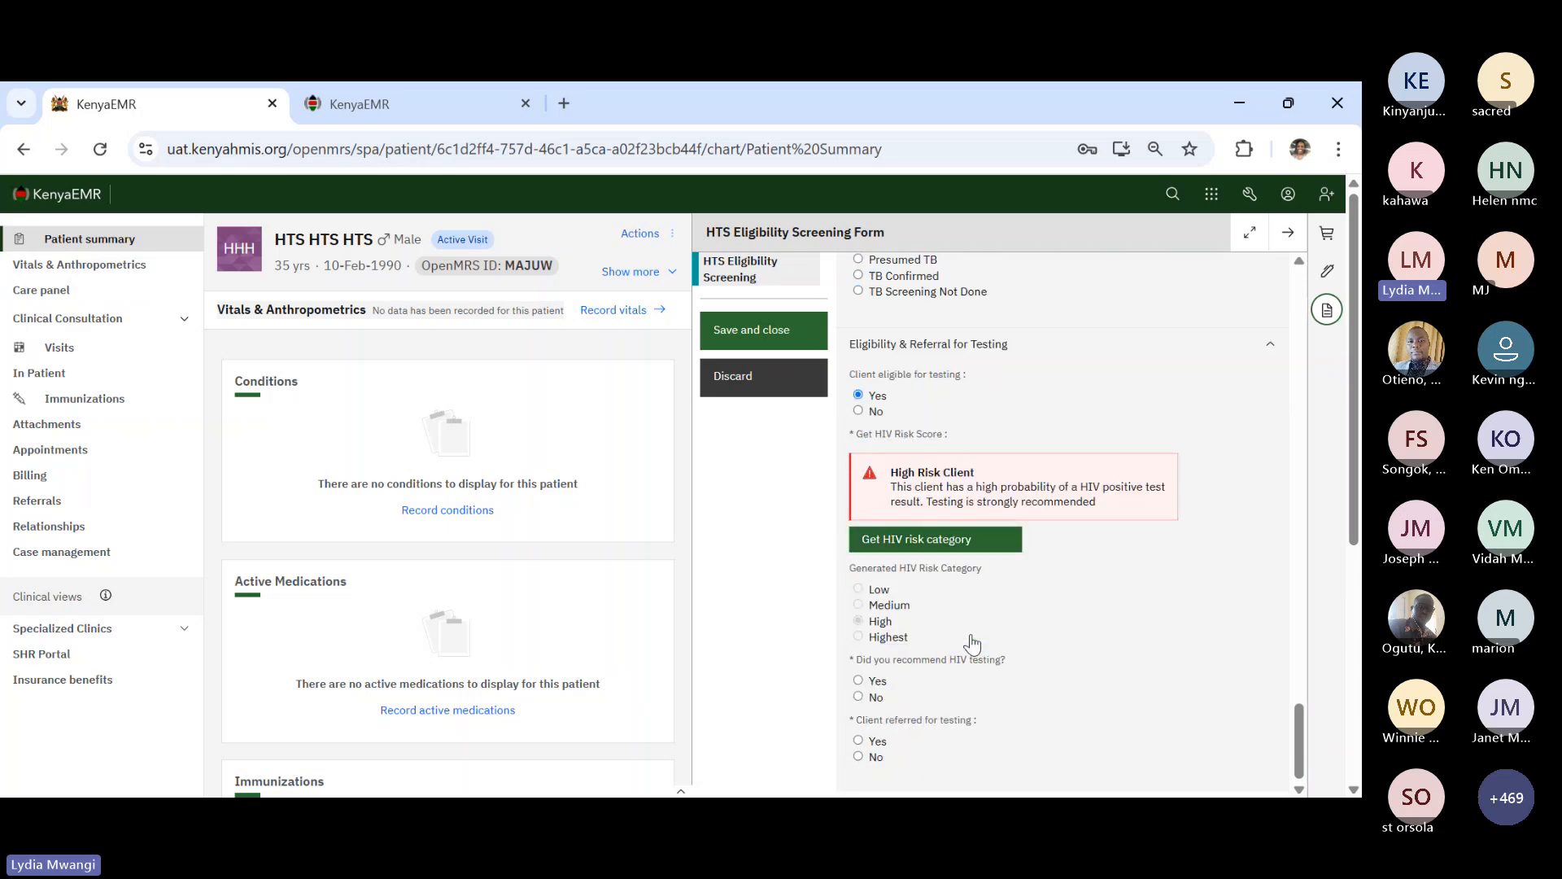
scroll(973, 642, down, 1)
- Answer Yes to testing recommended, give ML Risk category as reason, and answer Yes to referred
scroll(972, 643, down, 1)
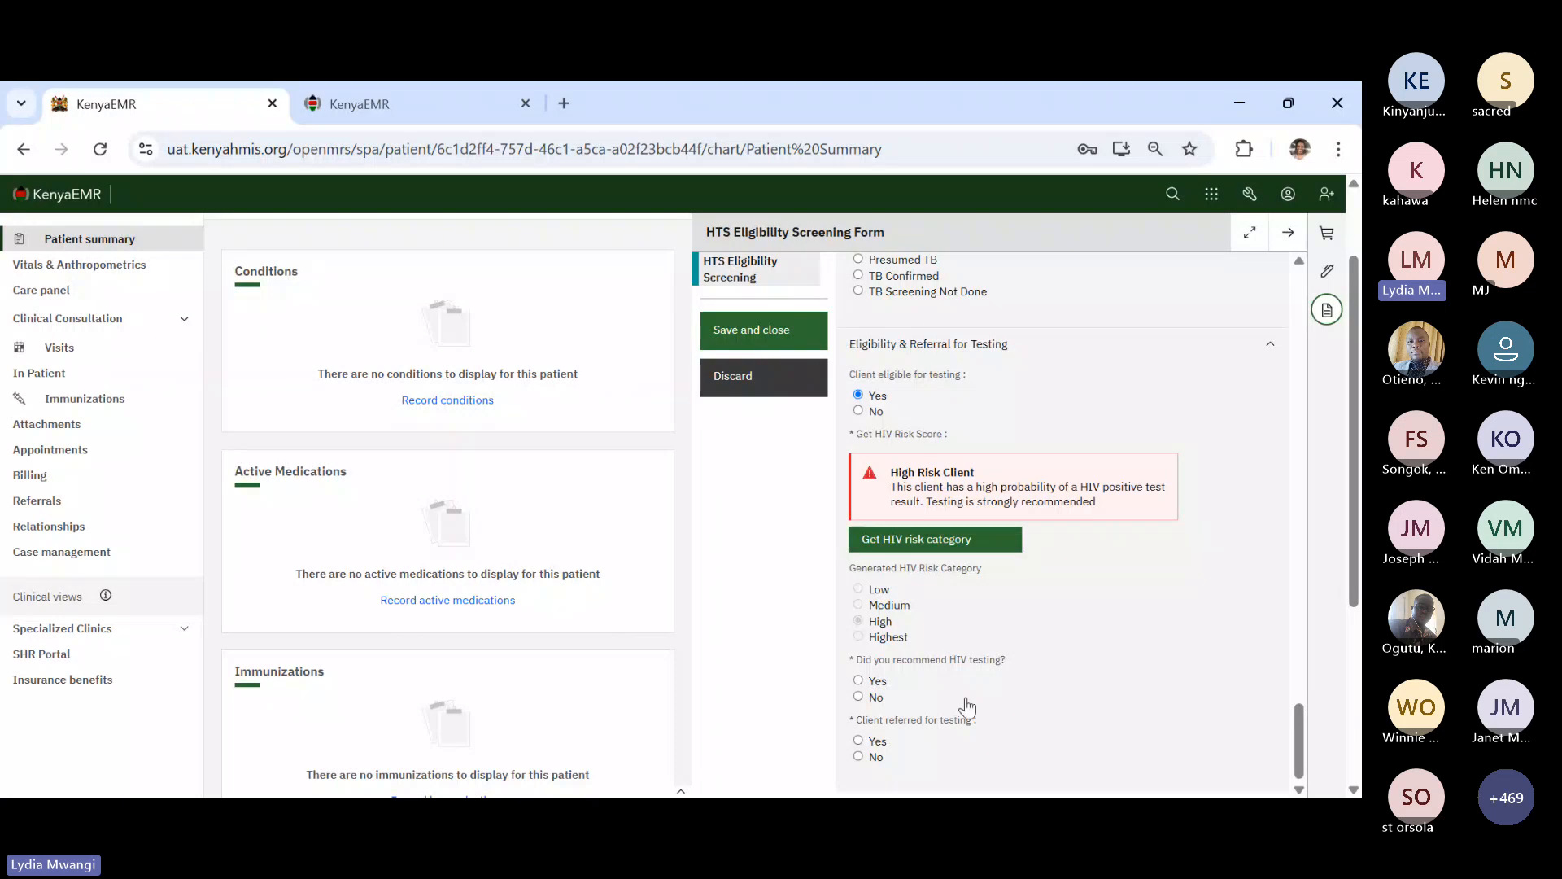
scroll(966, 707, down, 2)
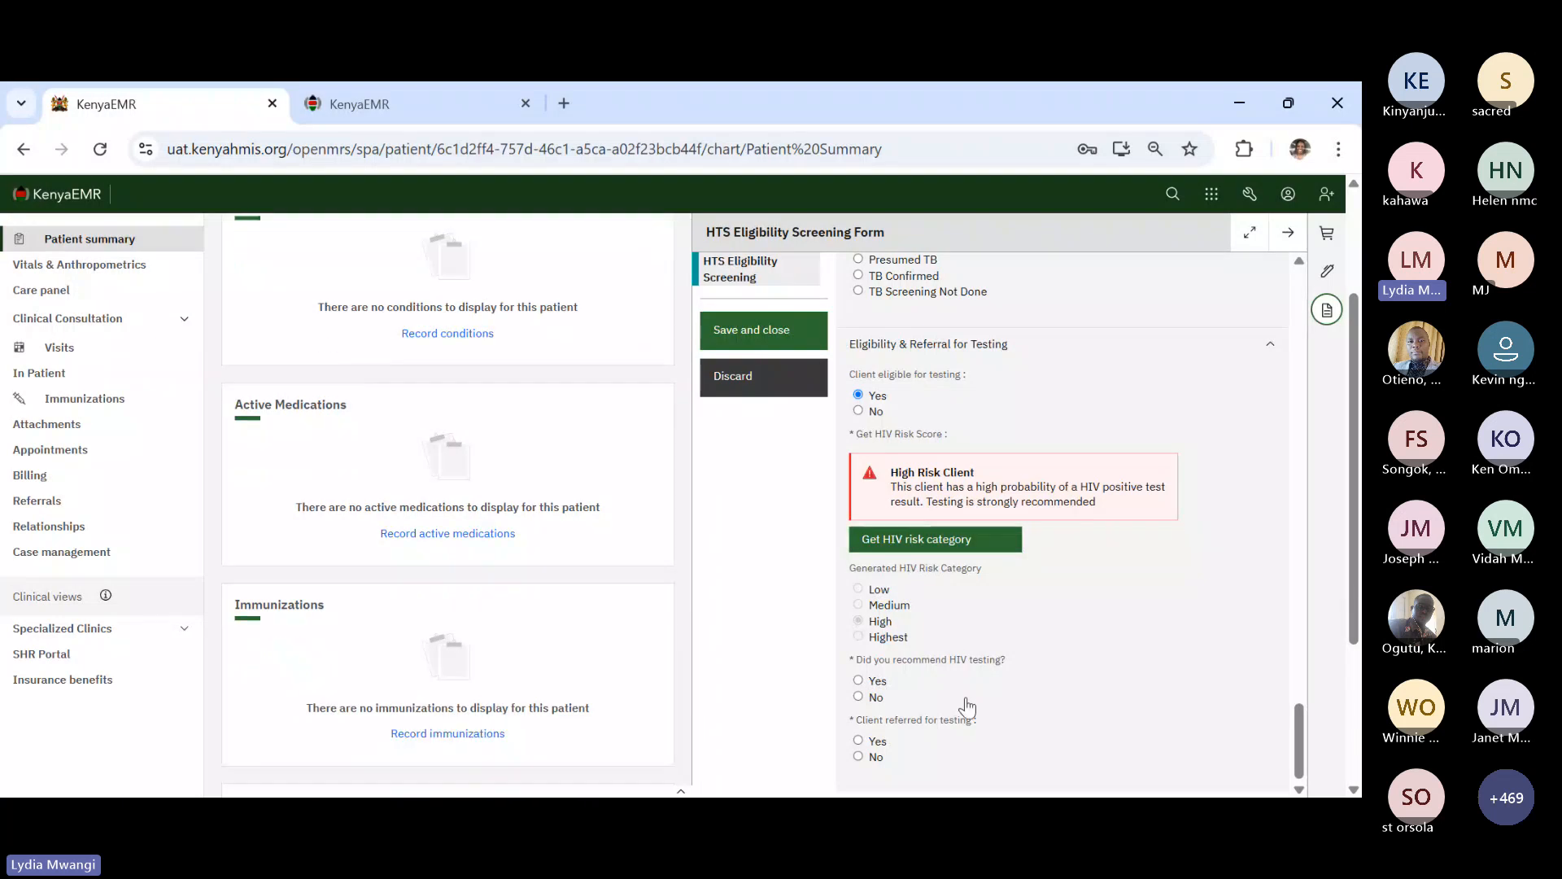
click(860, 681)
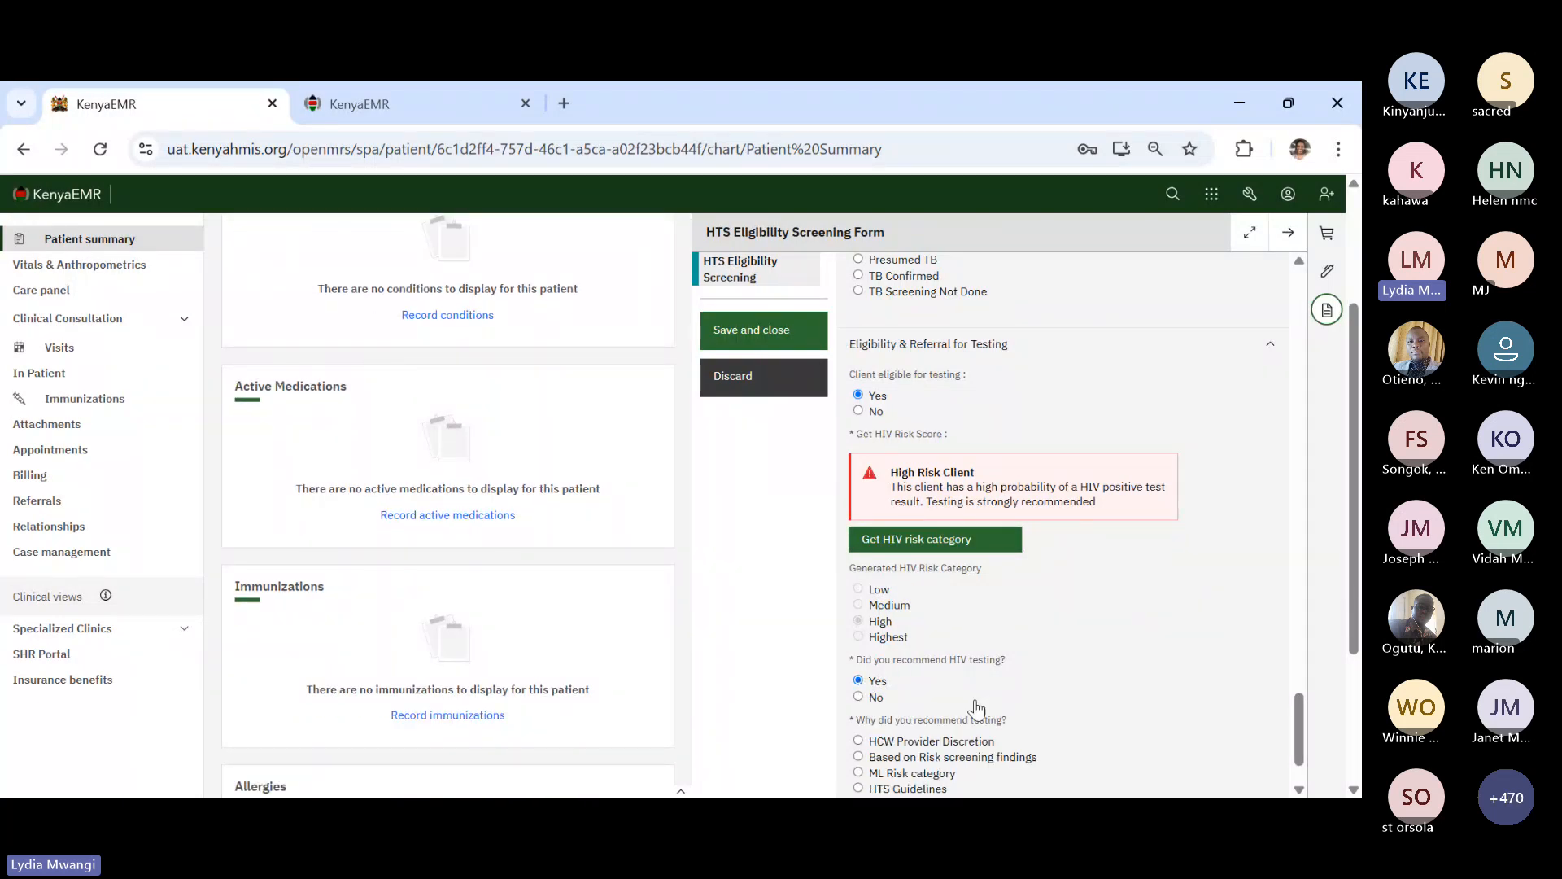
scroll(976, 708, down, 2)
scroll(976, 710, down, 1)
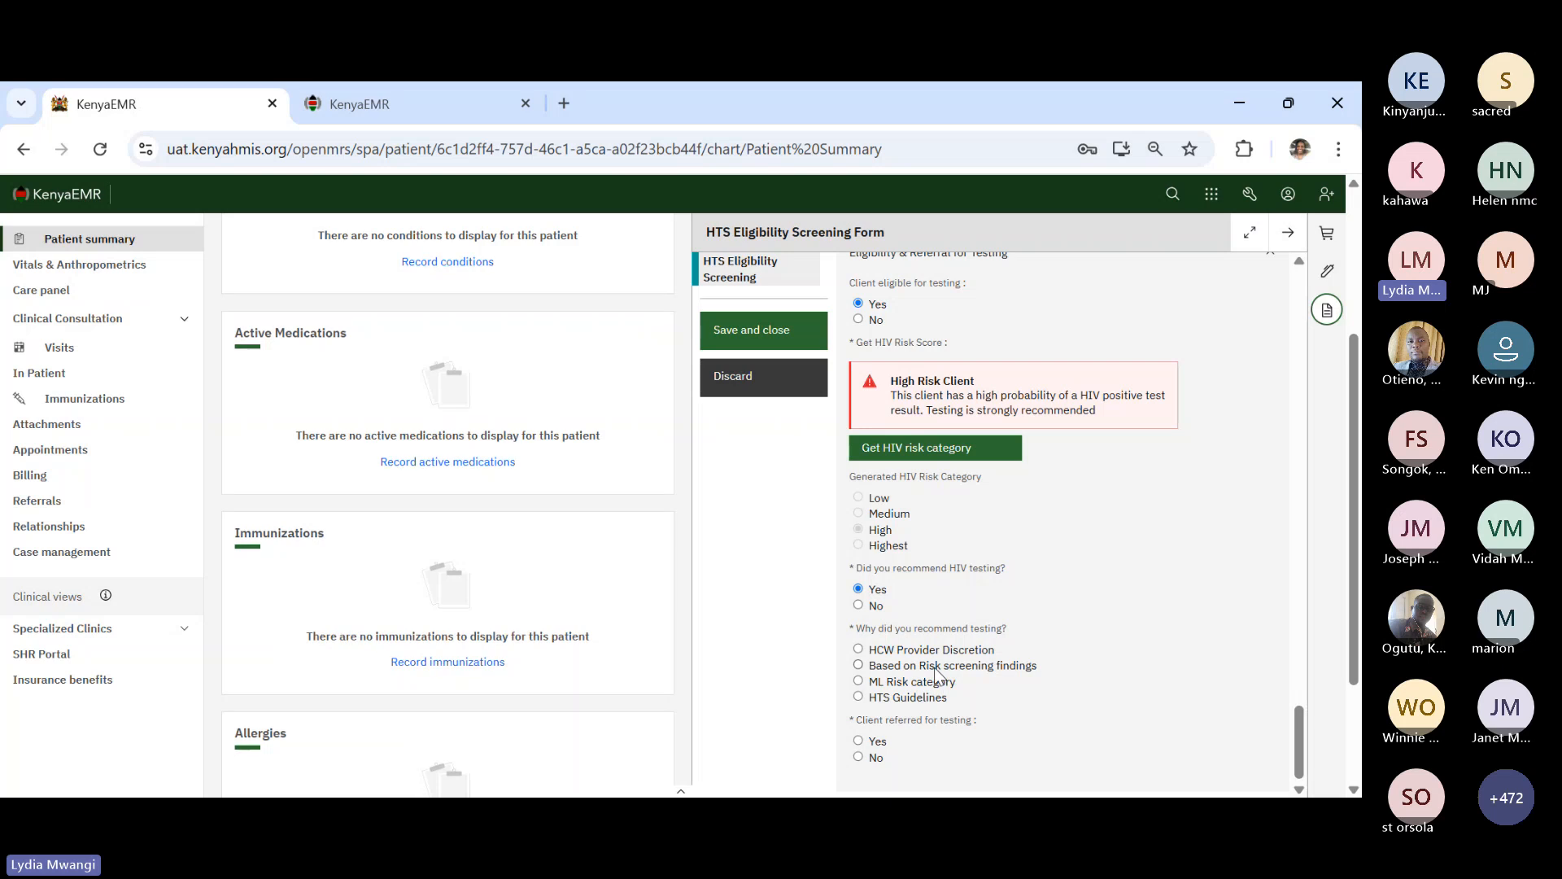
scroll(912, 675, down, 1)
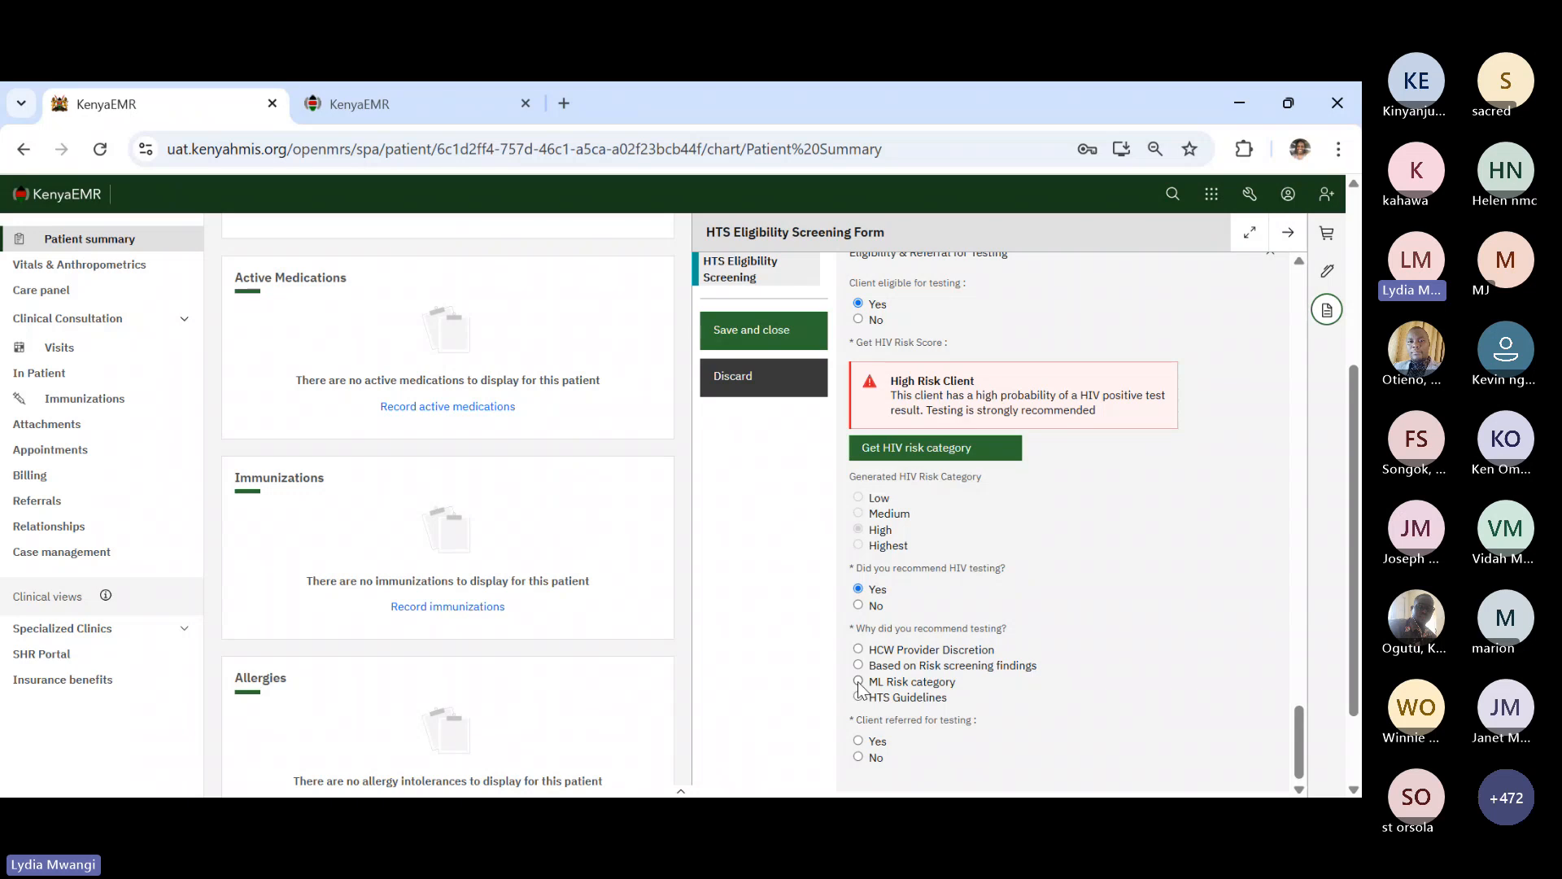
scroll(952, 702, down, 1)
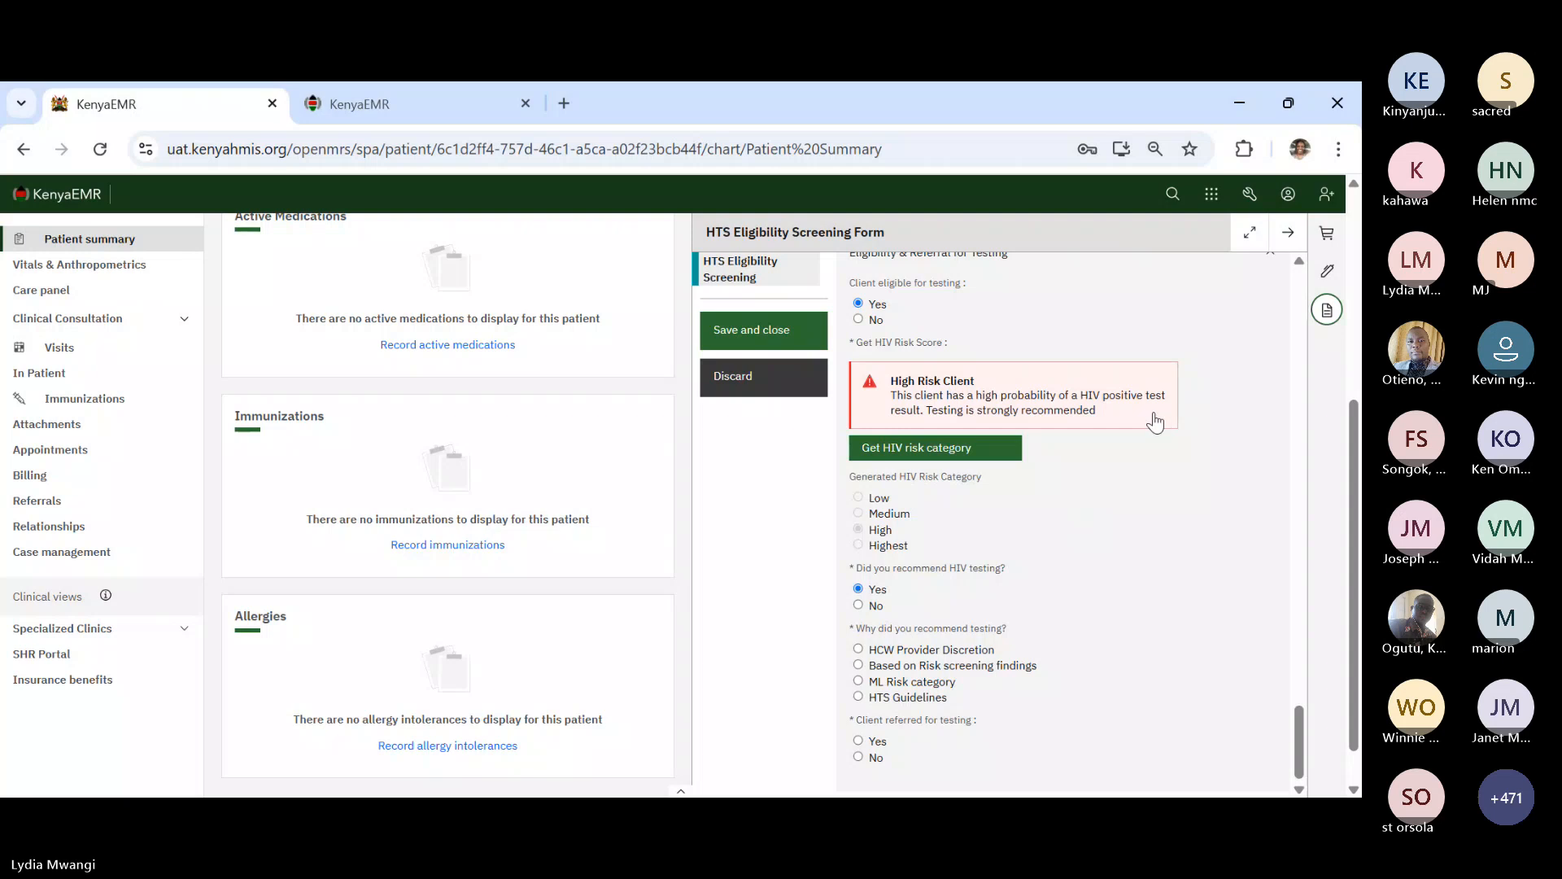
key(ctrl+plus)
key(ctrl+plus)
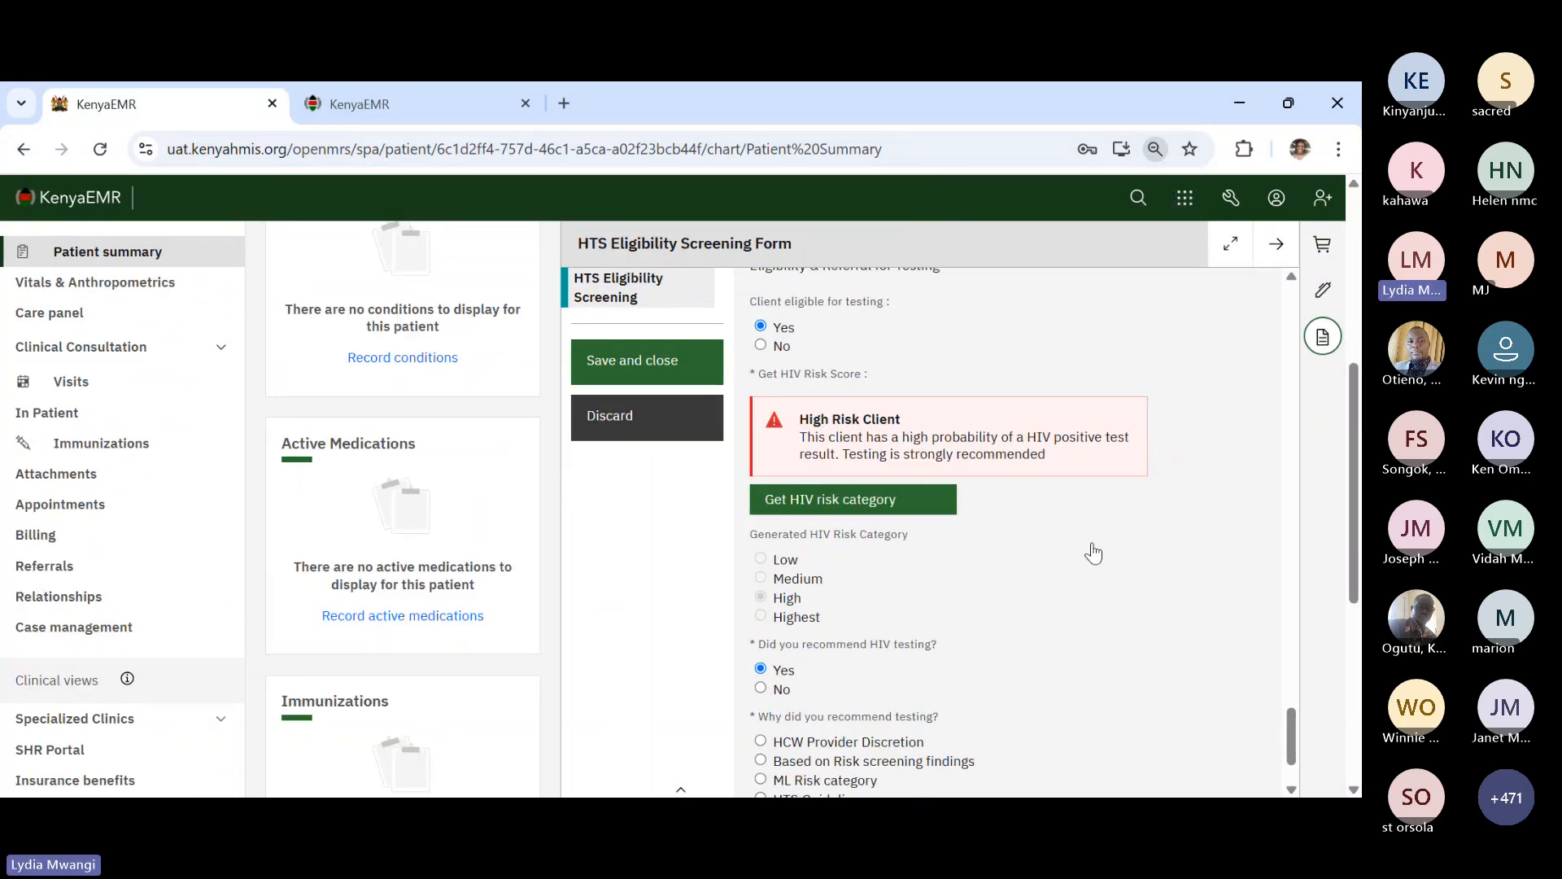
scroll(1042, 661, down, 4)
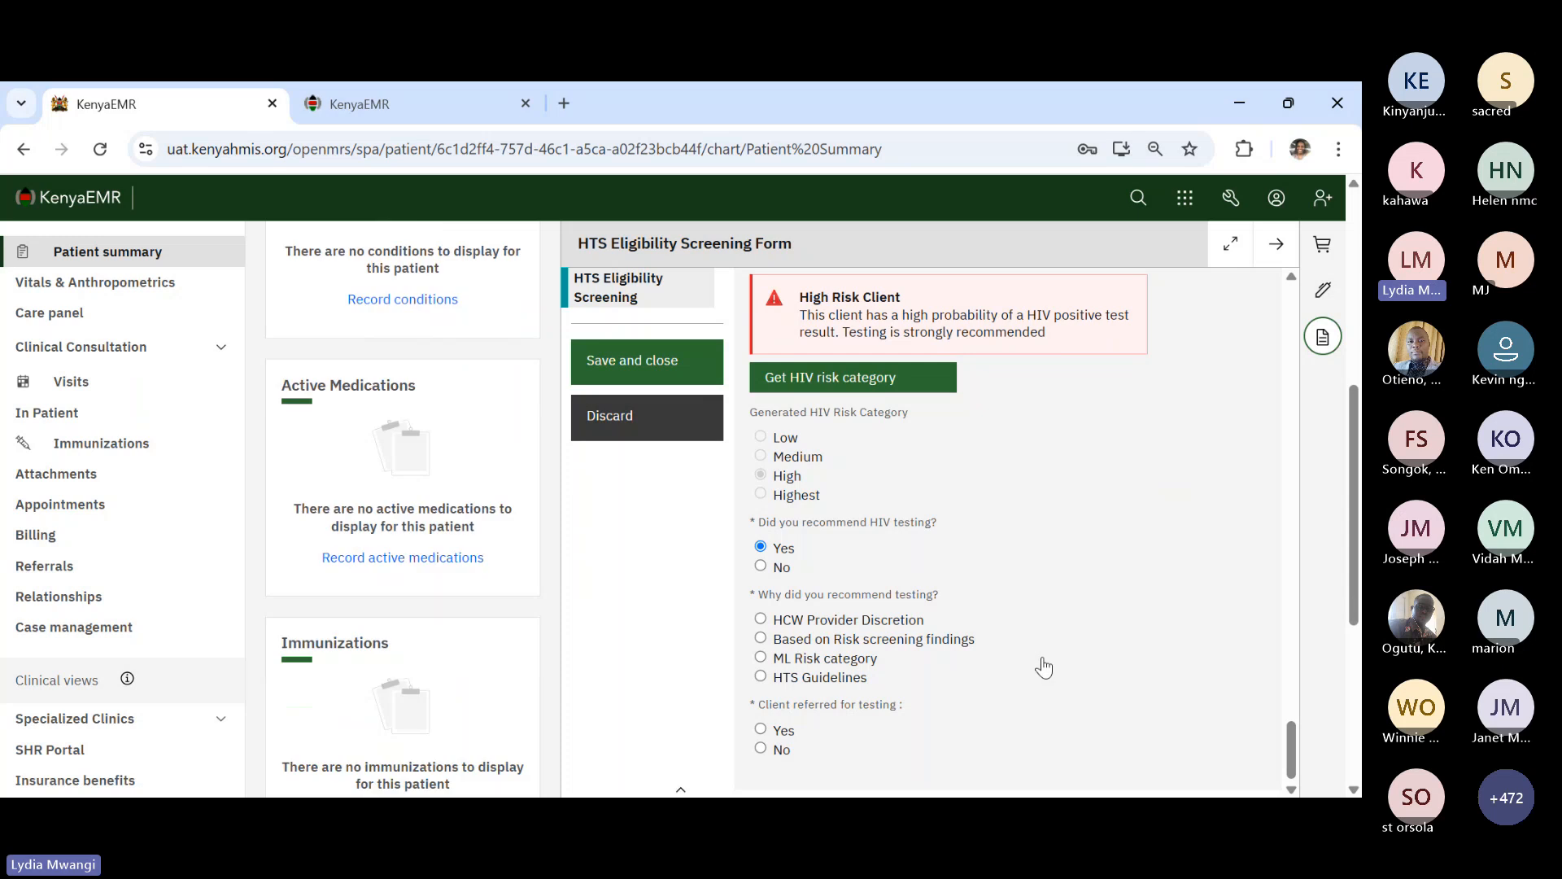
click(761, 659)
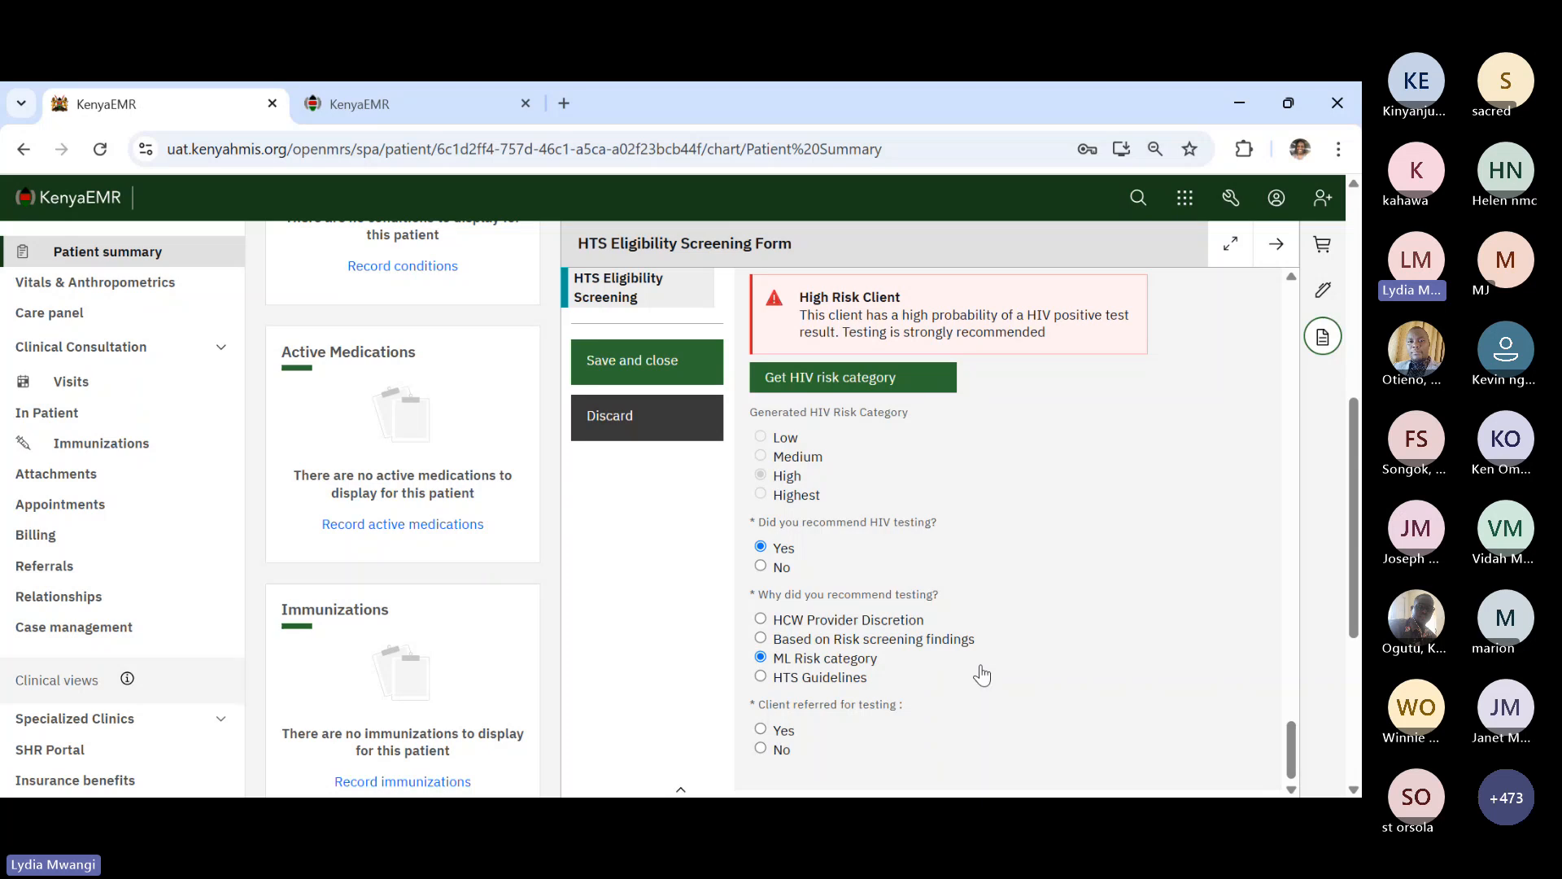
click(761, 731)
scroll(1034, 692, down, 2)
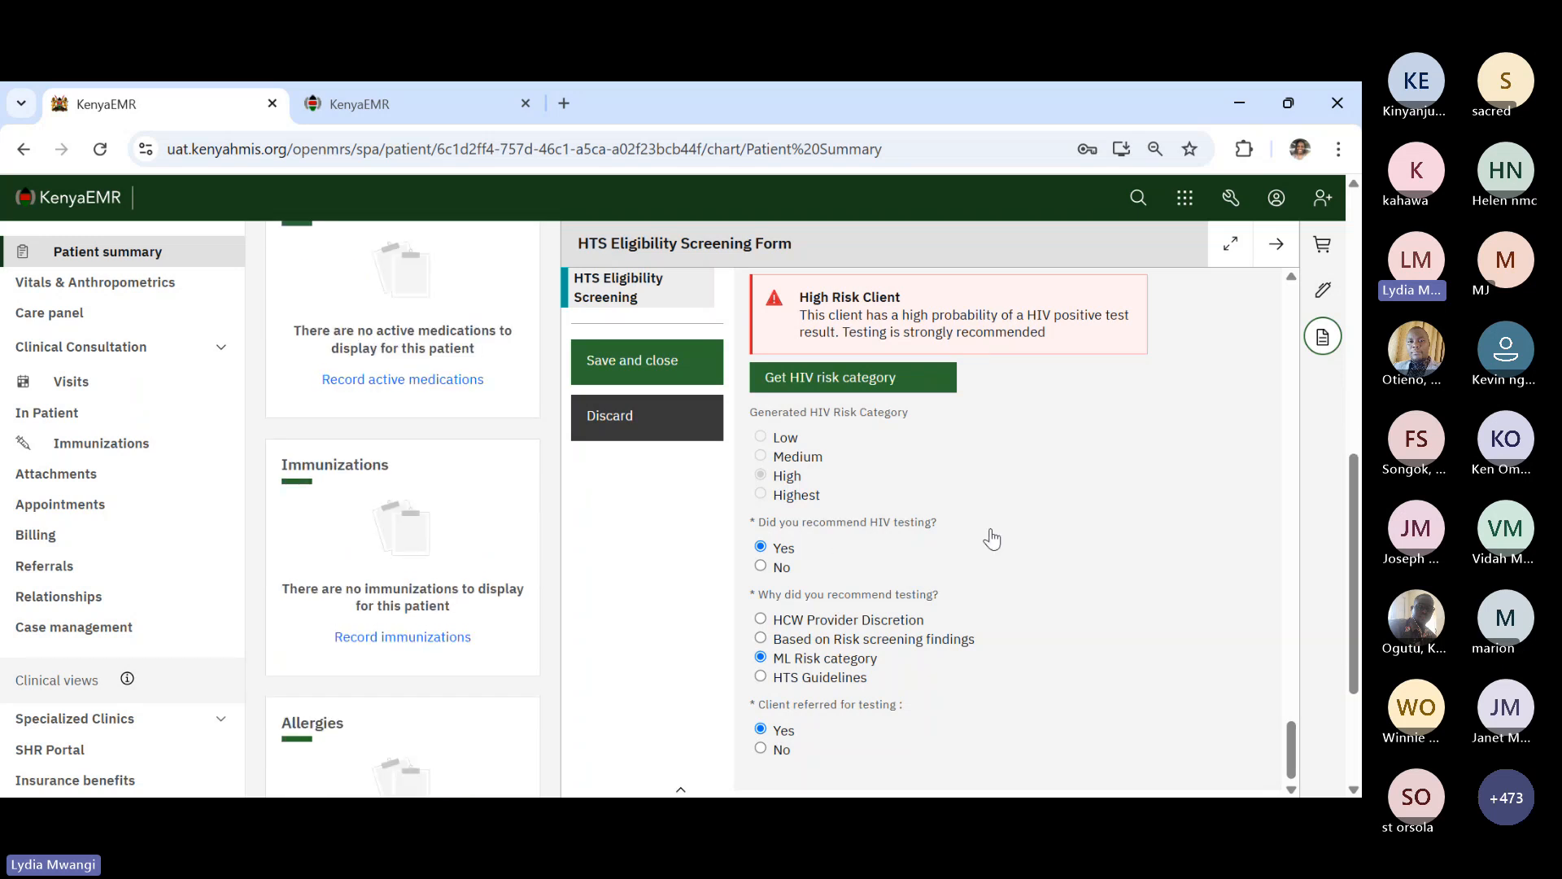
- Save and close the eligibility screening form and return to the top of the patient summary
click(655, 363)
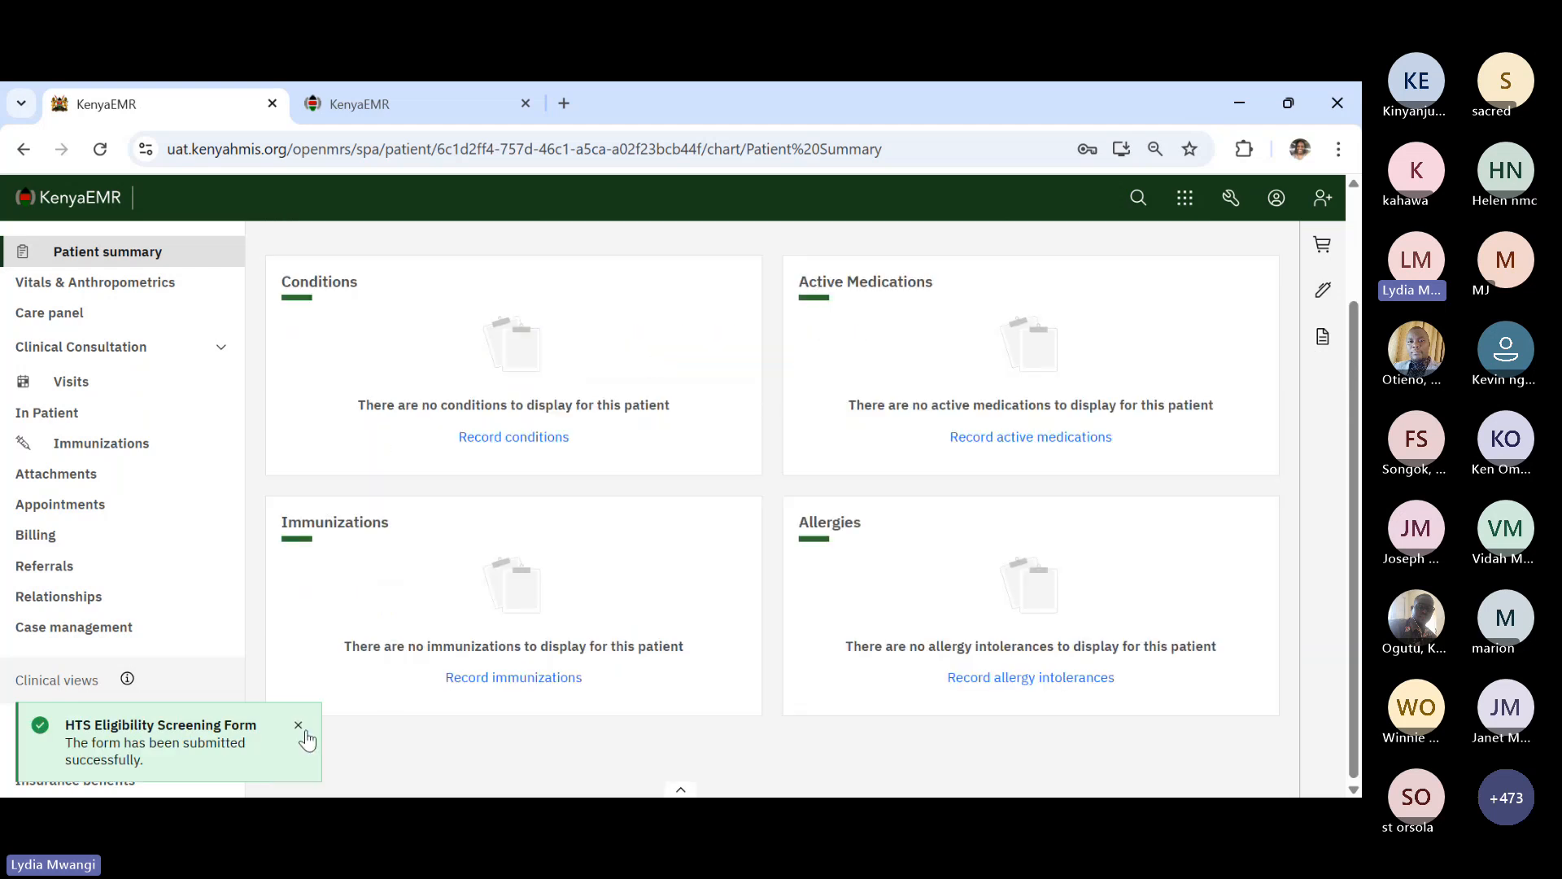
click(299, 726)
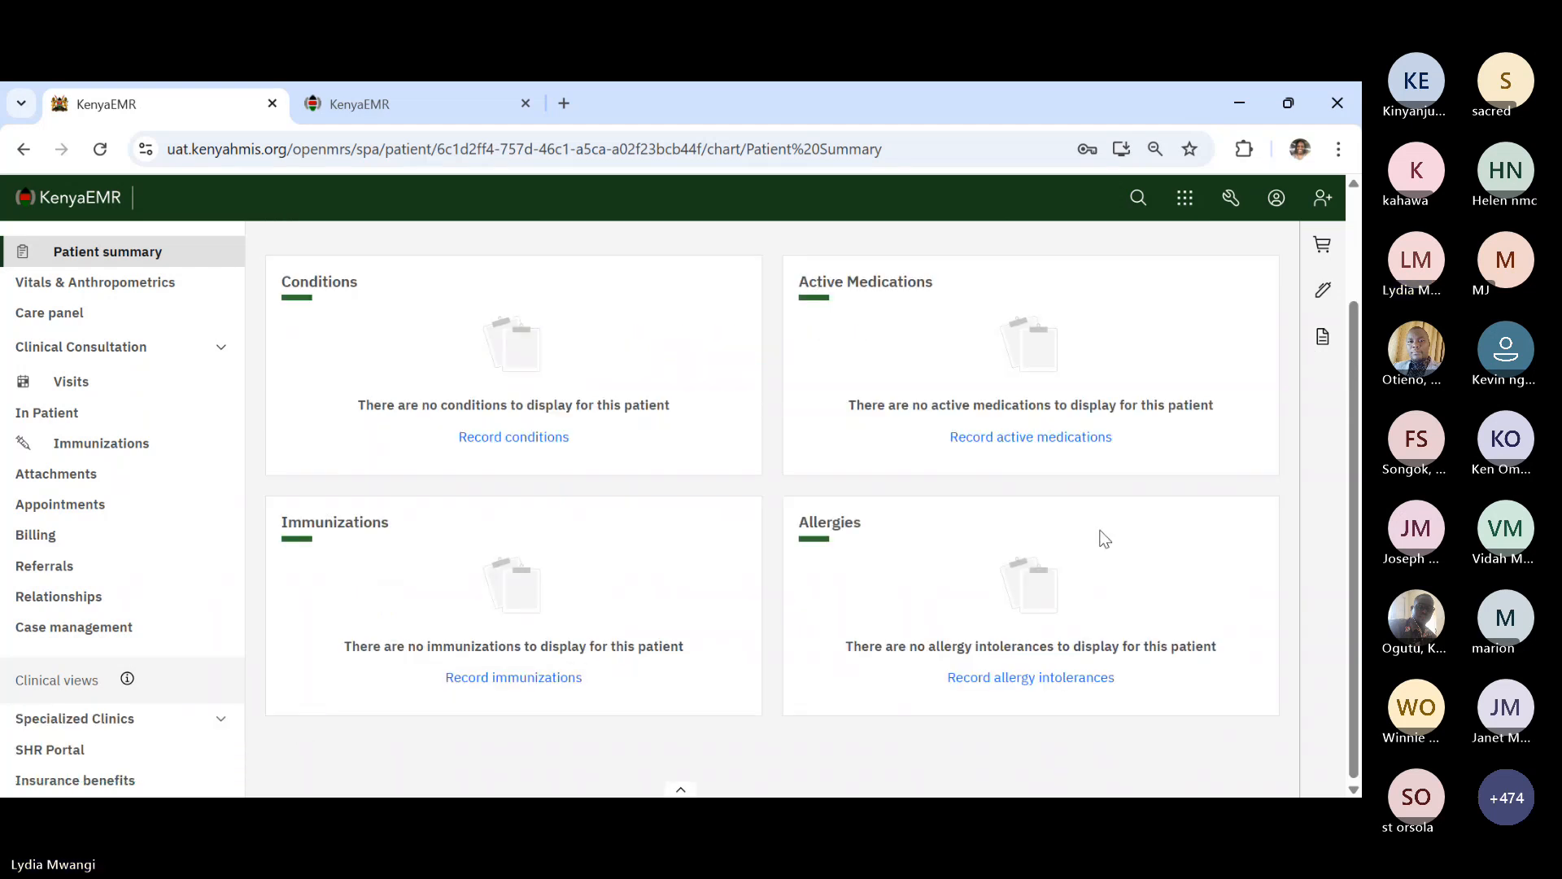
scroll(1202, 523, up, 3)
scroll(1207, 527, up, 1)
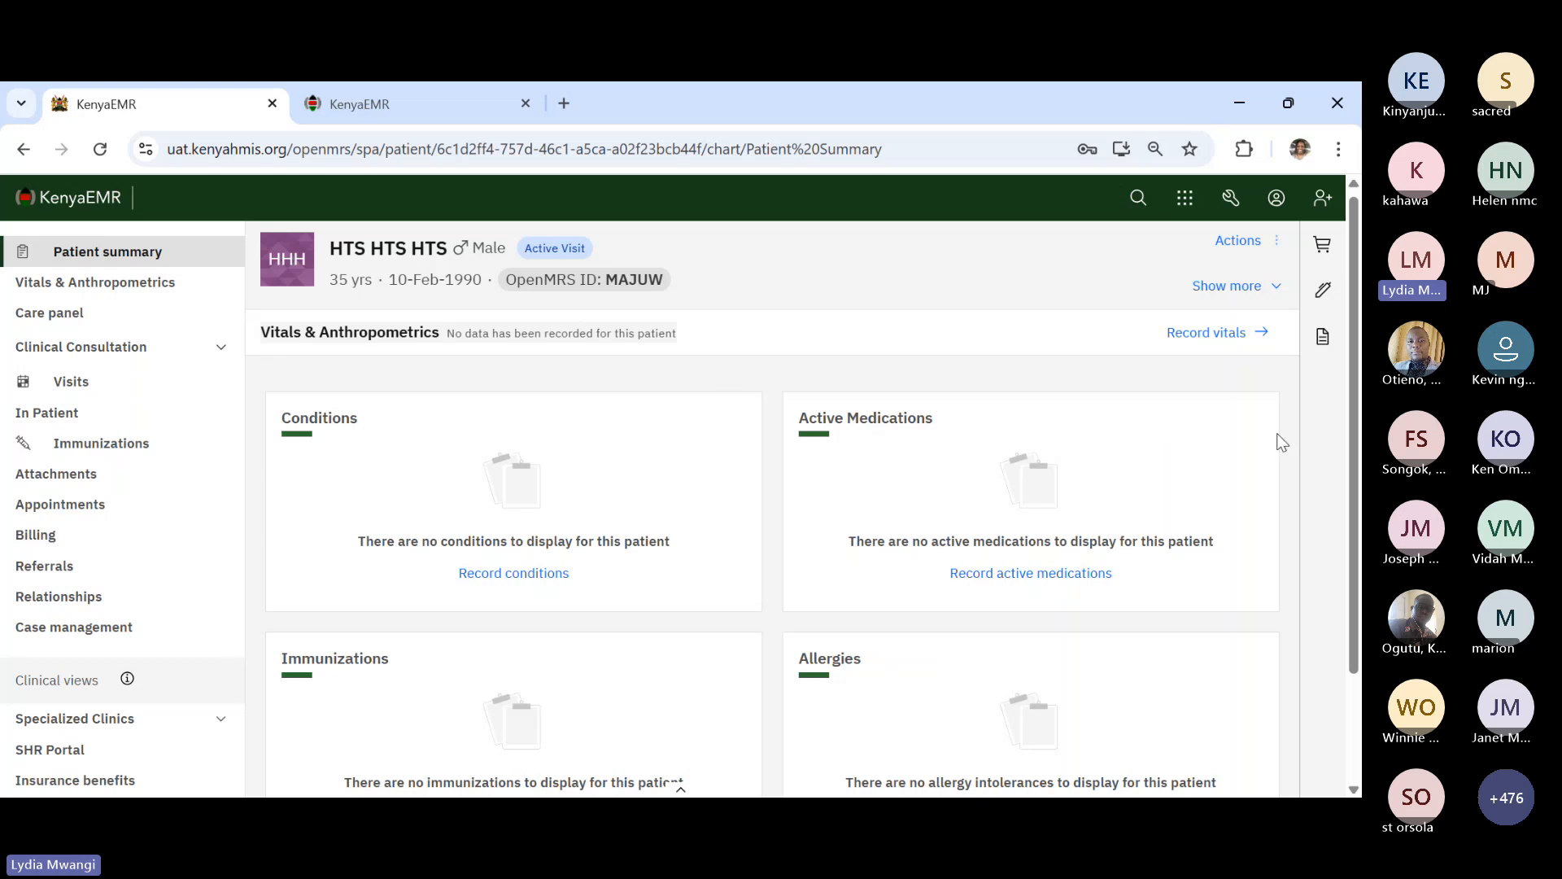
- Start a new HTS Initial Form from the clinical forms list
click(1323, 341)
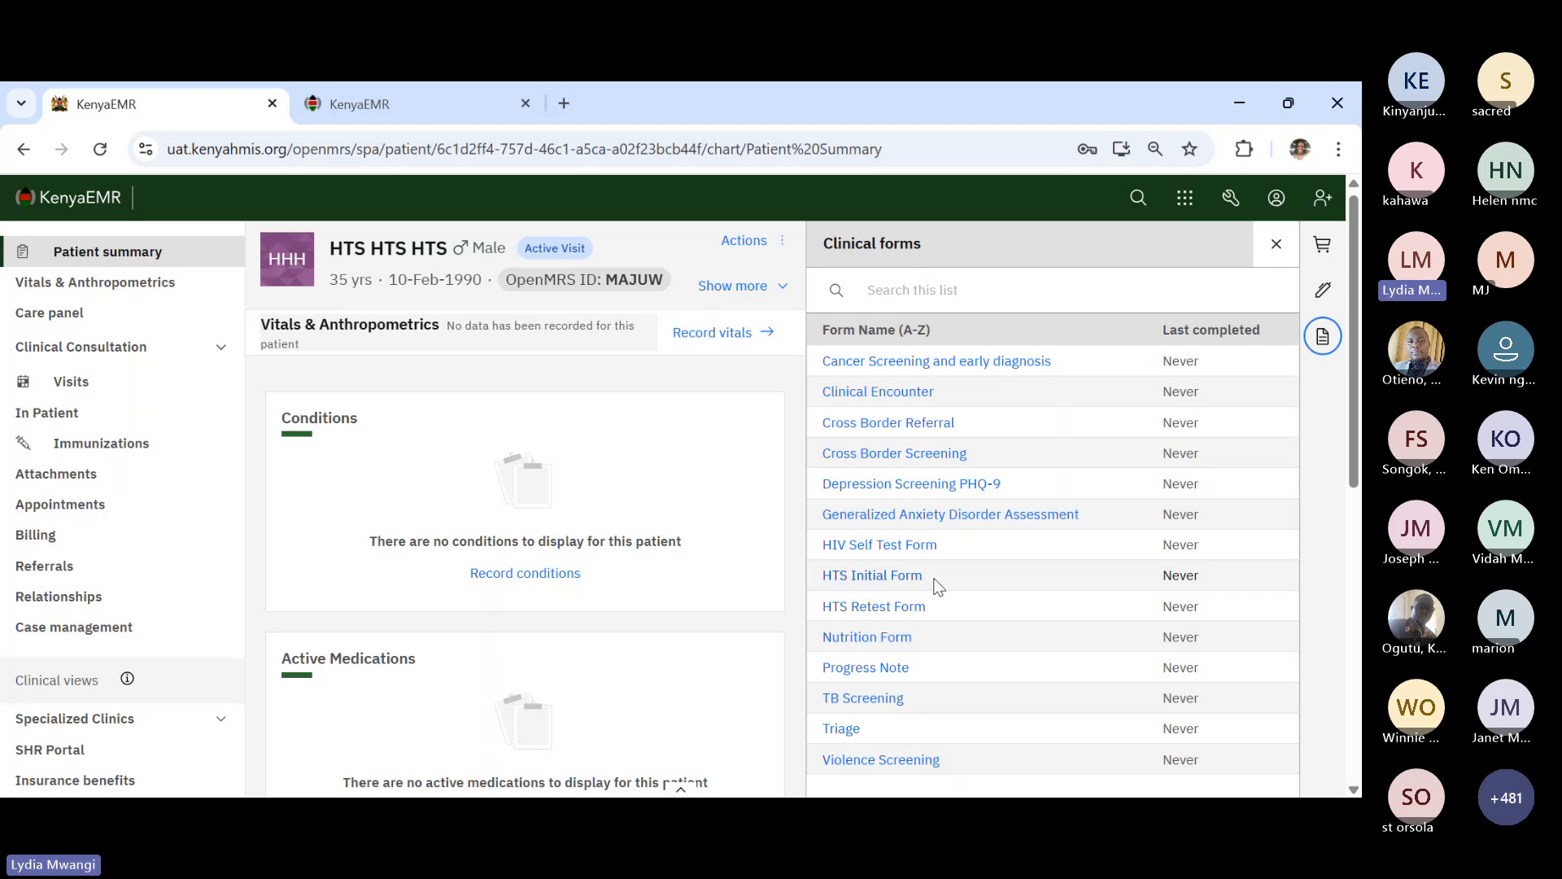
click(885, 579)
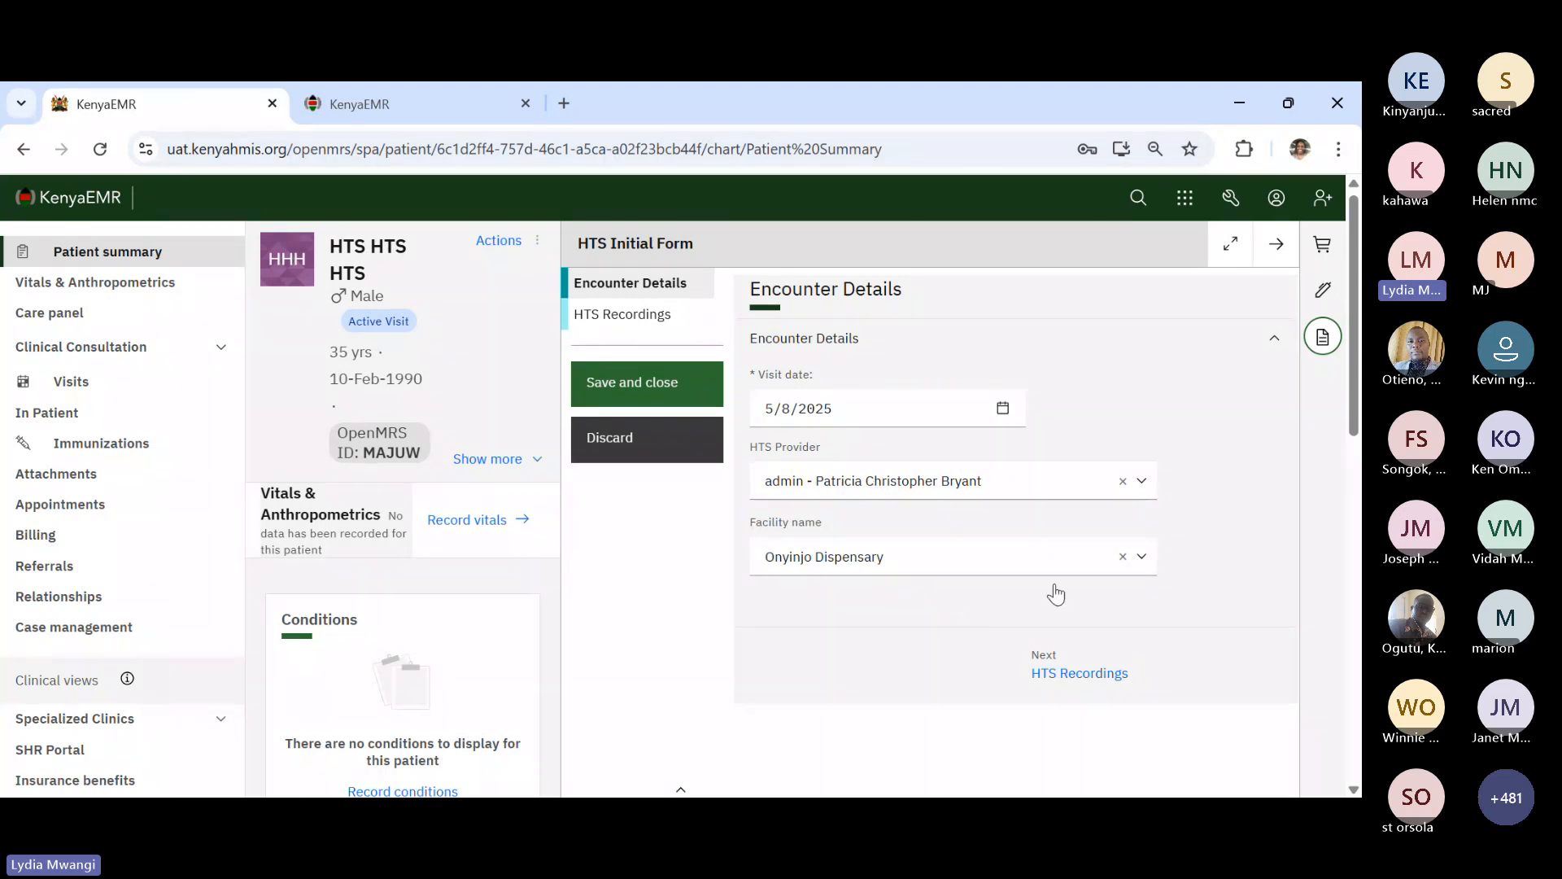
- On HTS Recordings, set Population Type to General Population and record no disability
click(1107, 673)
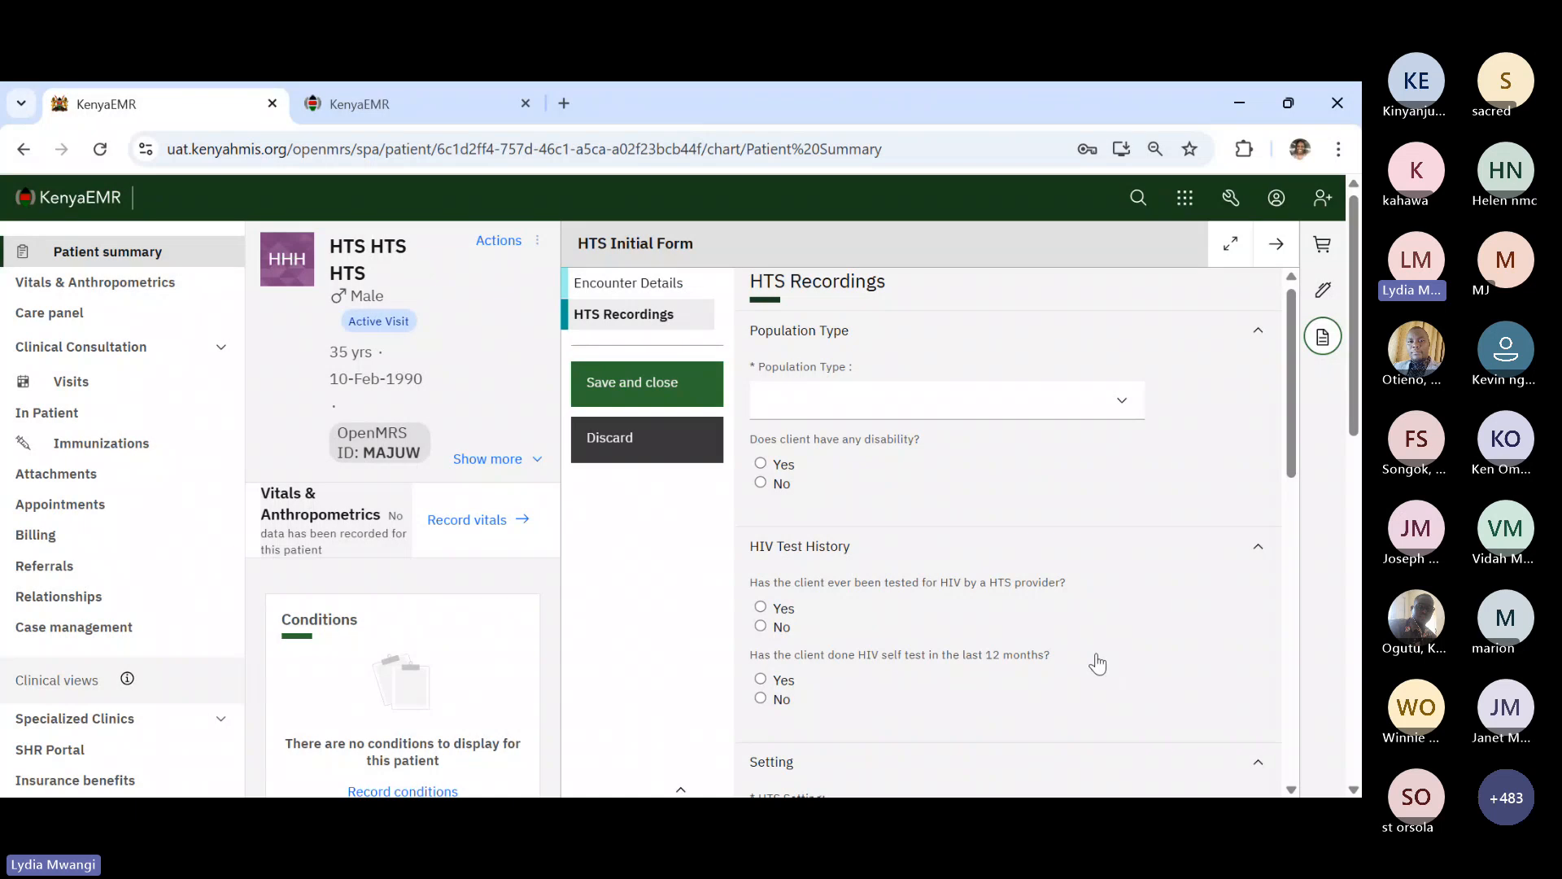
scroll(967, 490, down, 1)
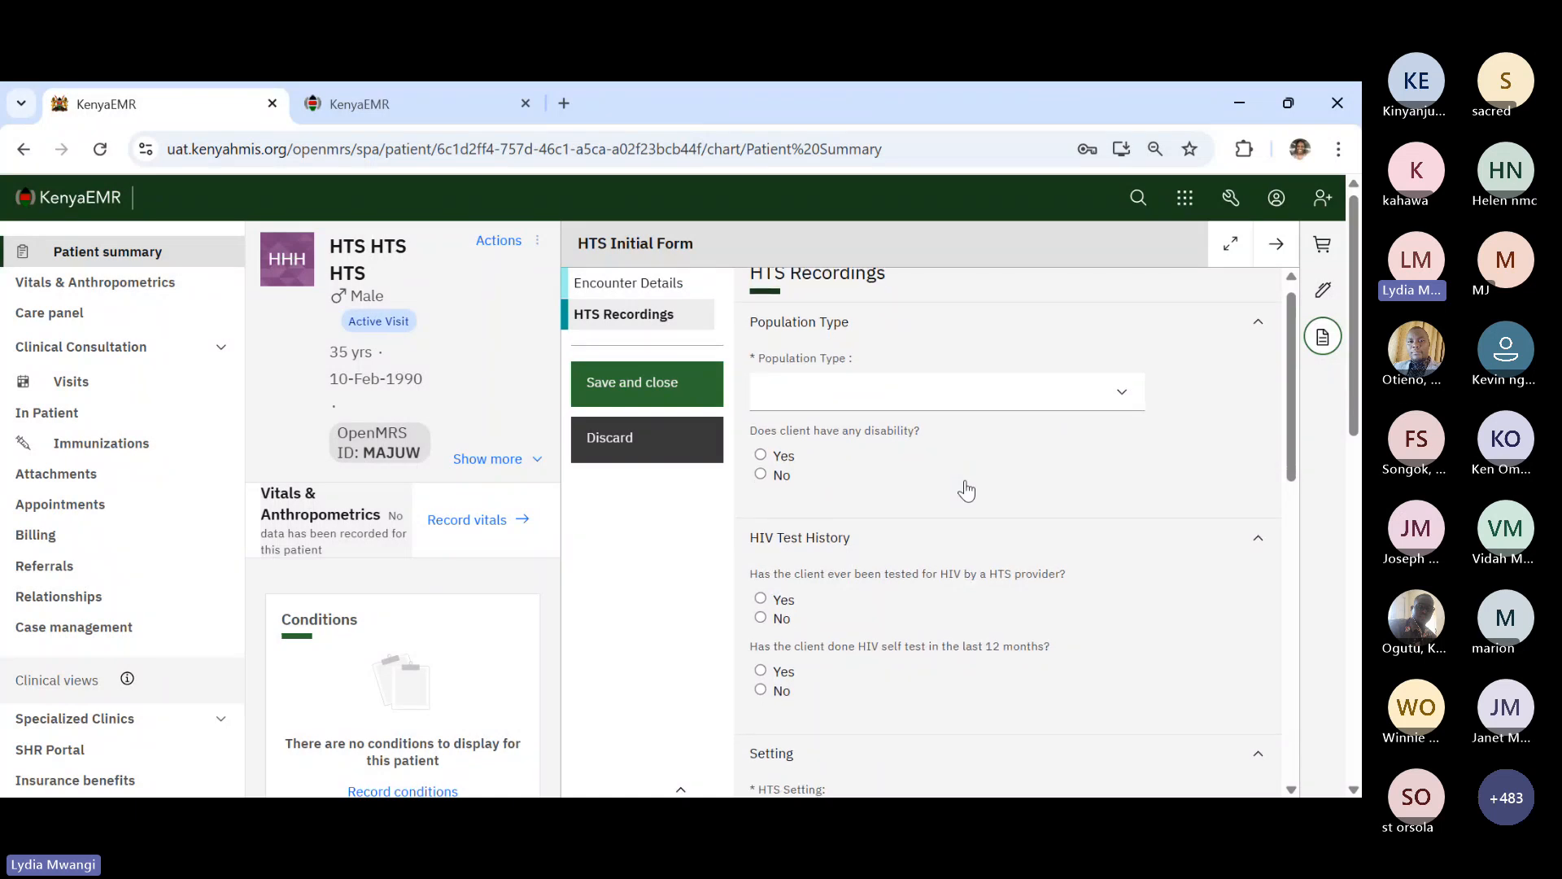
click(875, 401)
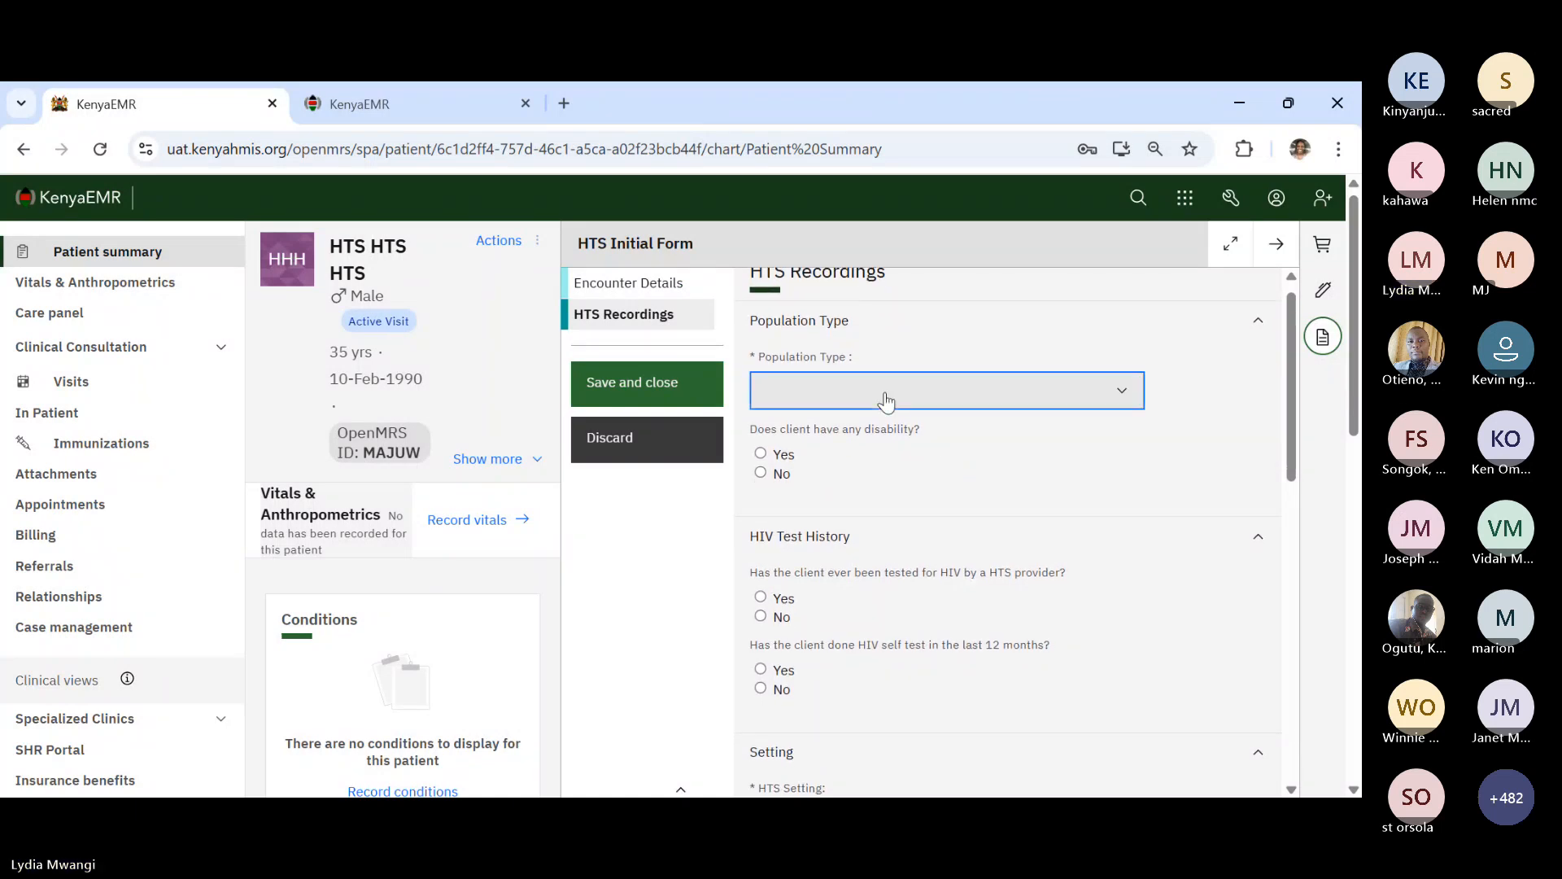
click(833, 447)
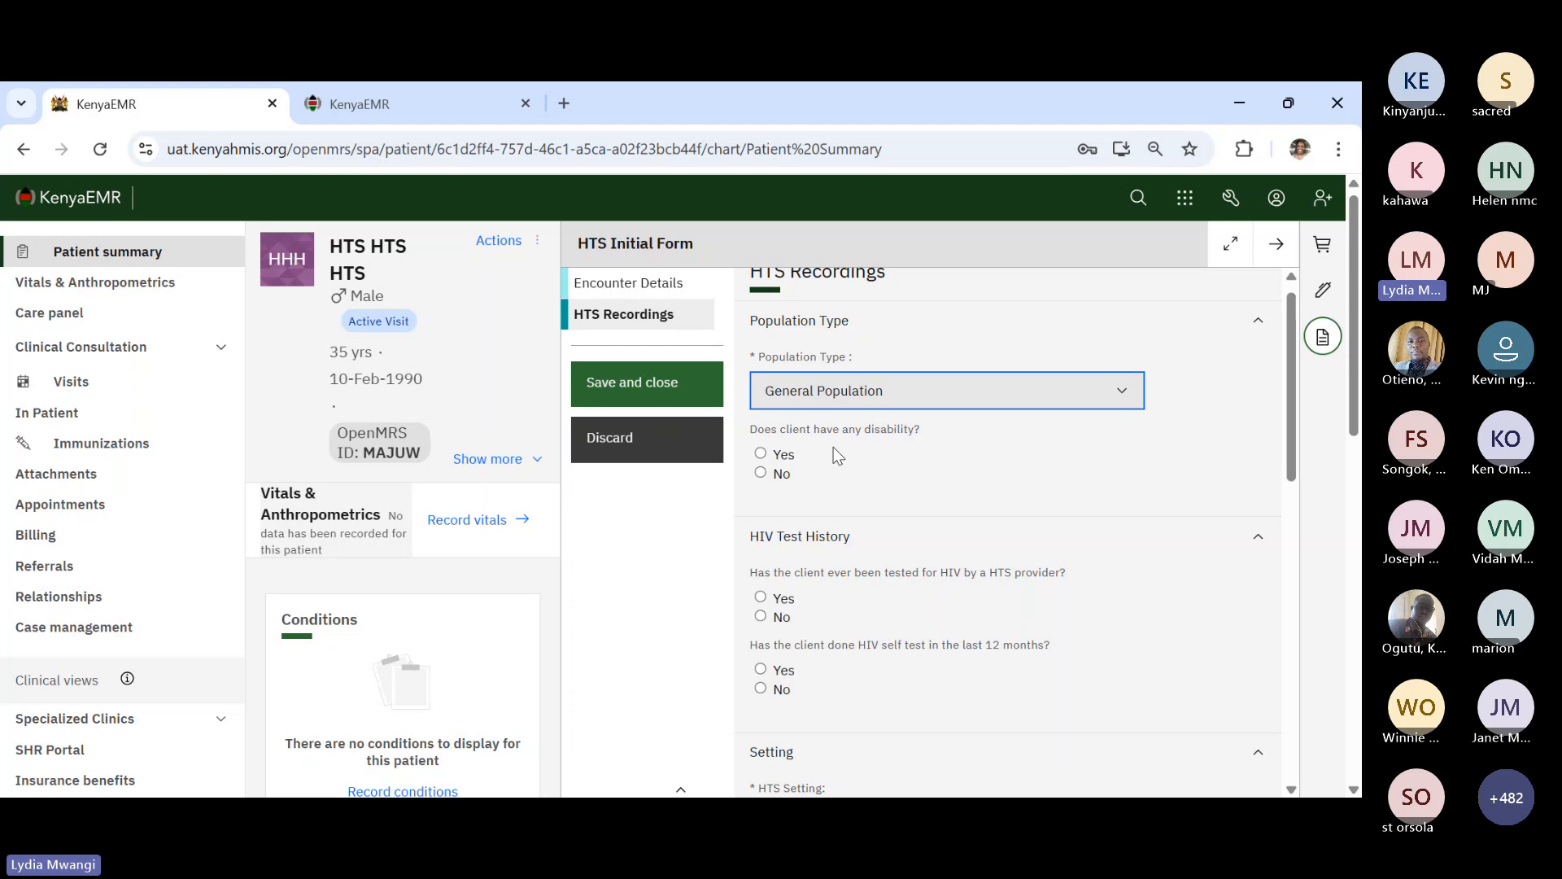
click(761, 475)
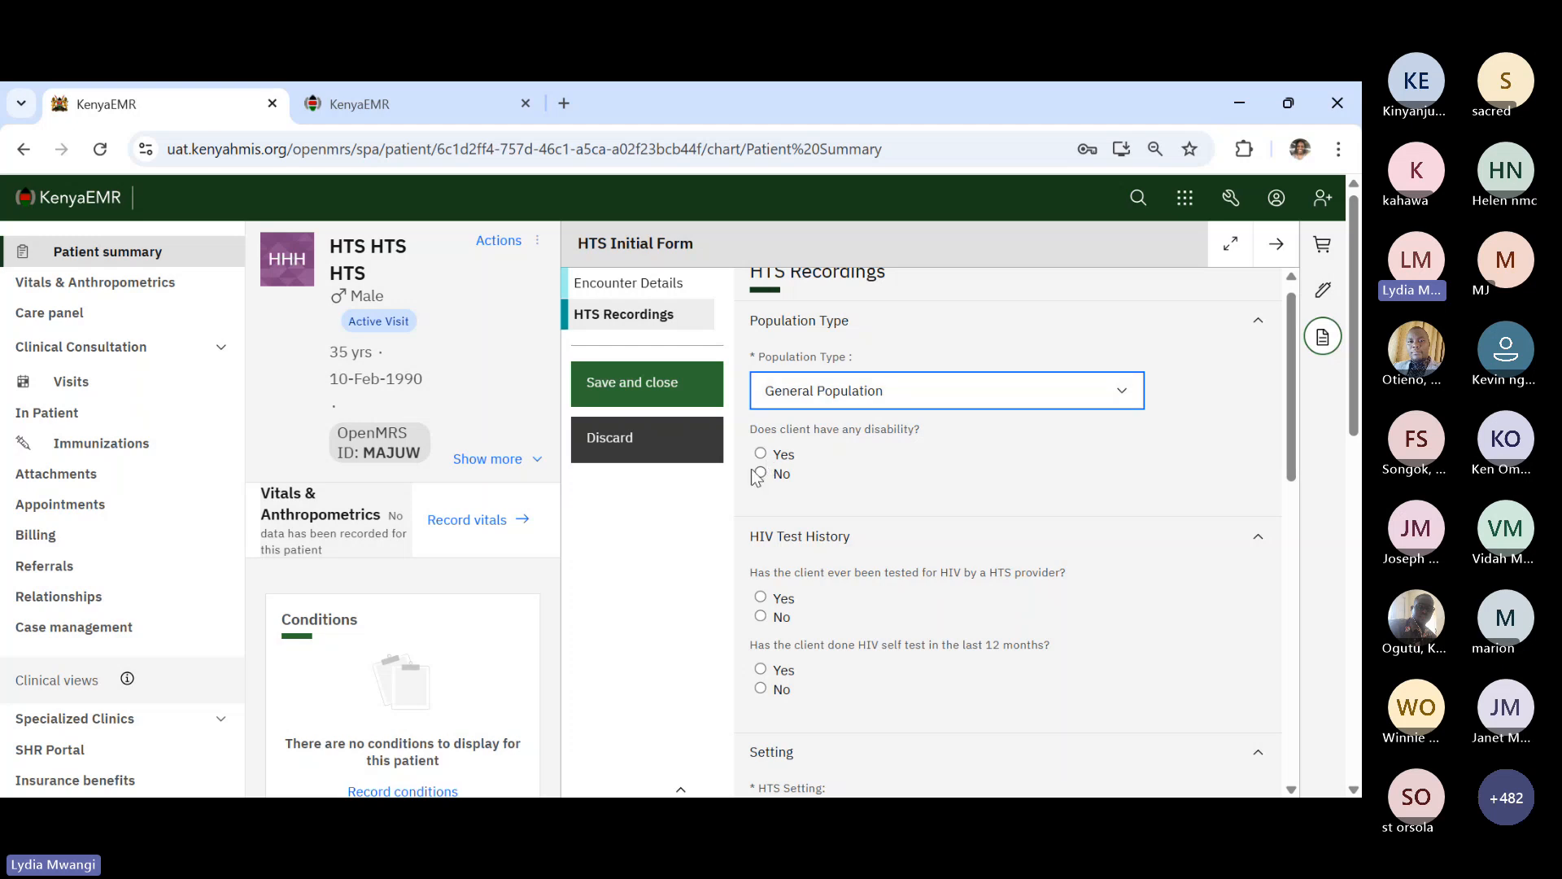
scroll(765, 505, down, 2)
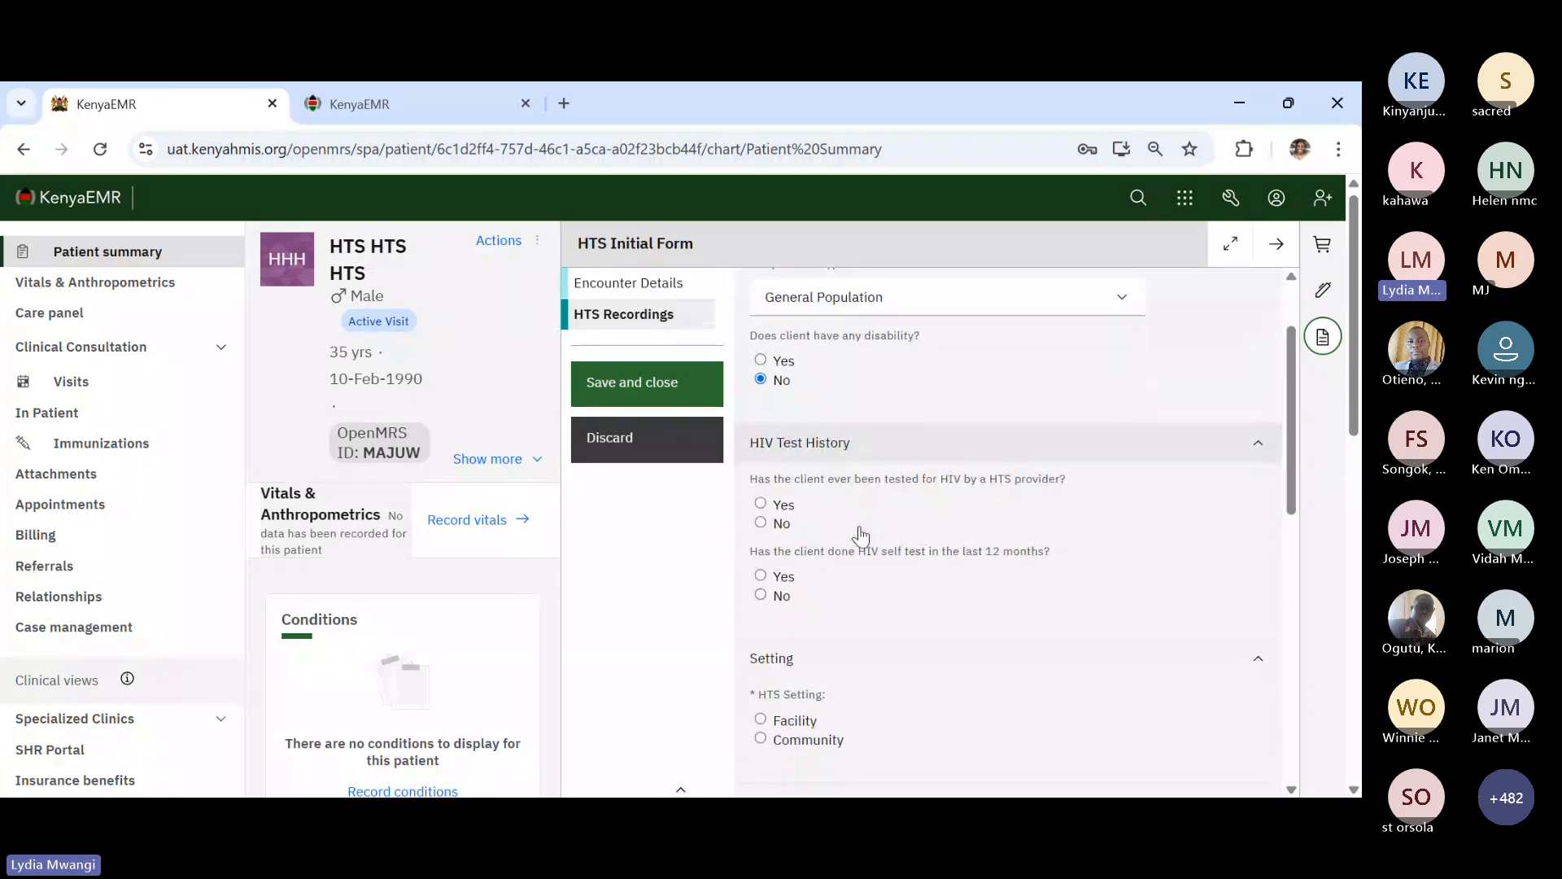
scroll(860, 535, down, 1)
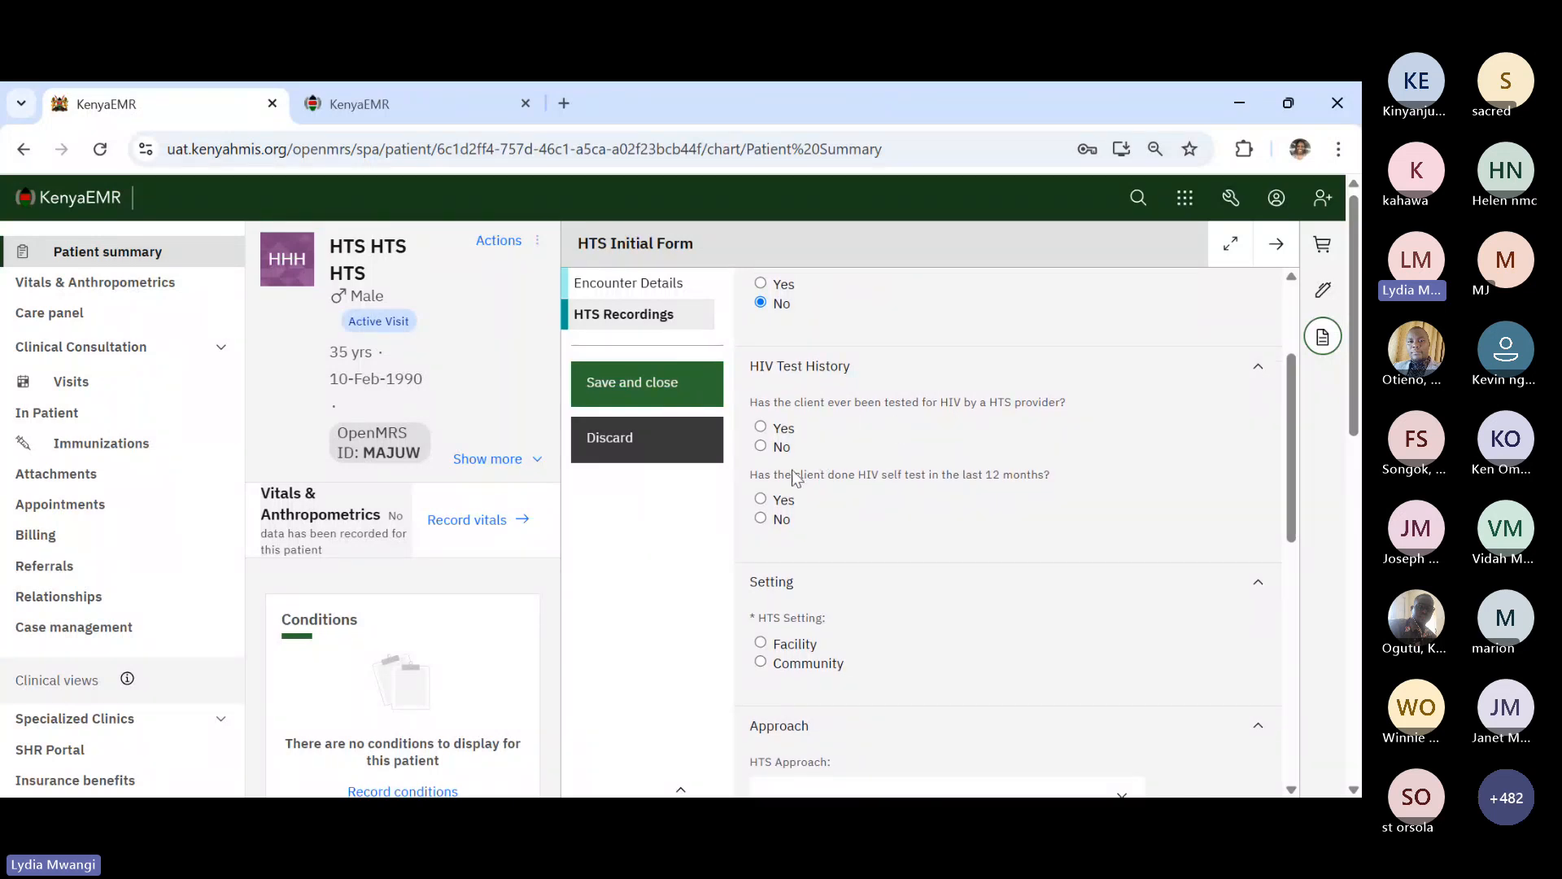
- Record no previous HTS test or self test, and set the HTS setting to Facility
click(762, 447)
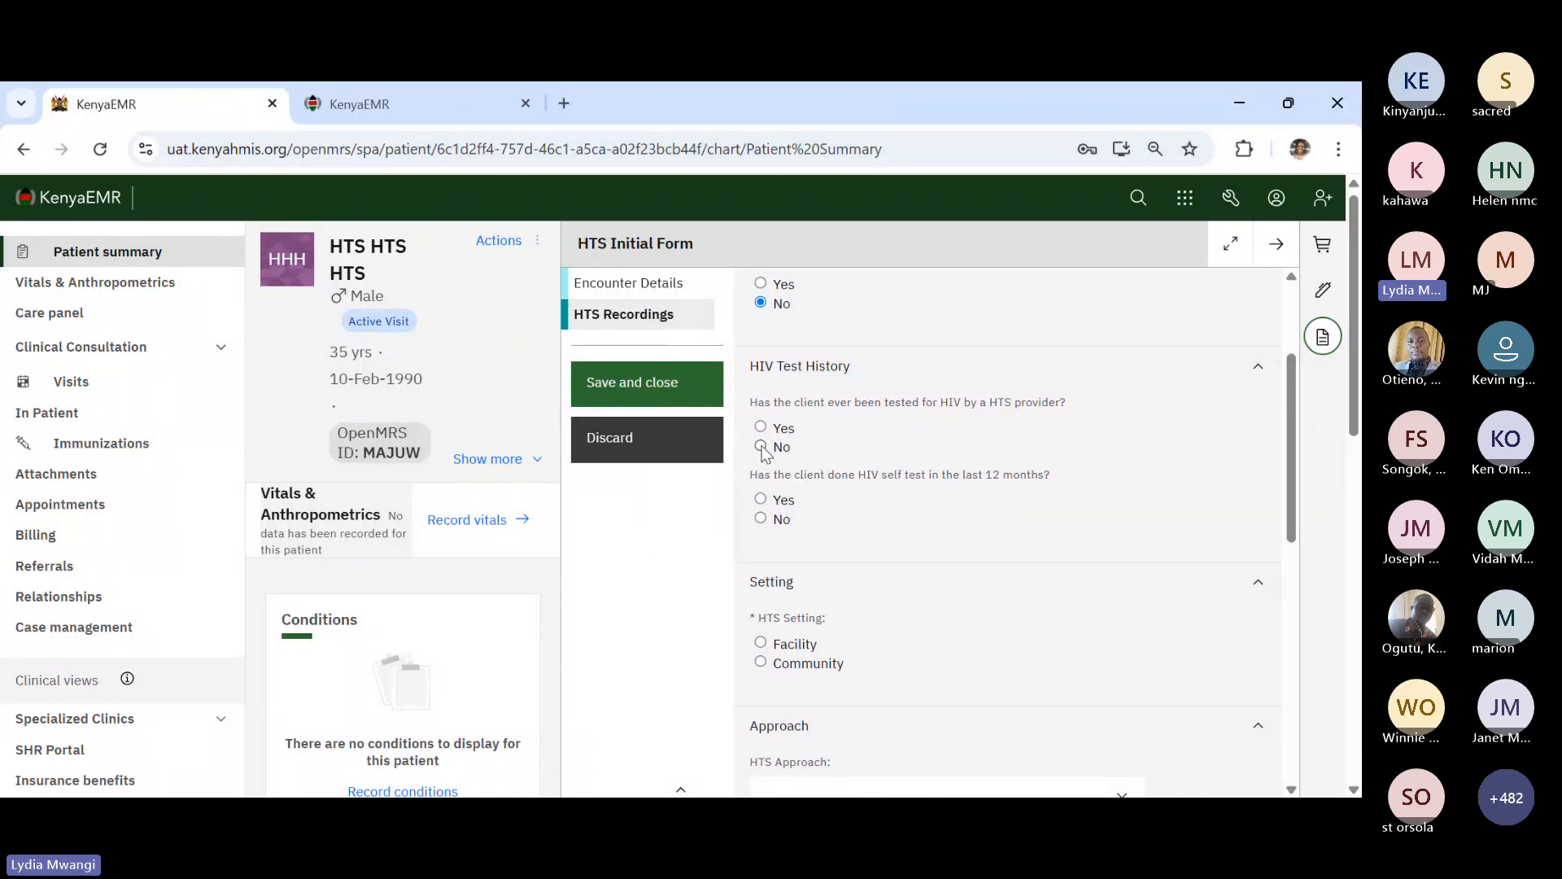
click(761, 519)
scroll(894, 559, down, 2)
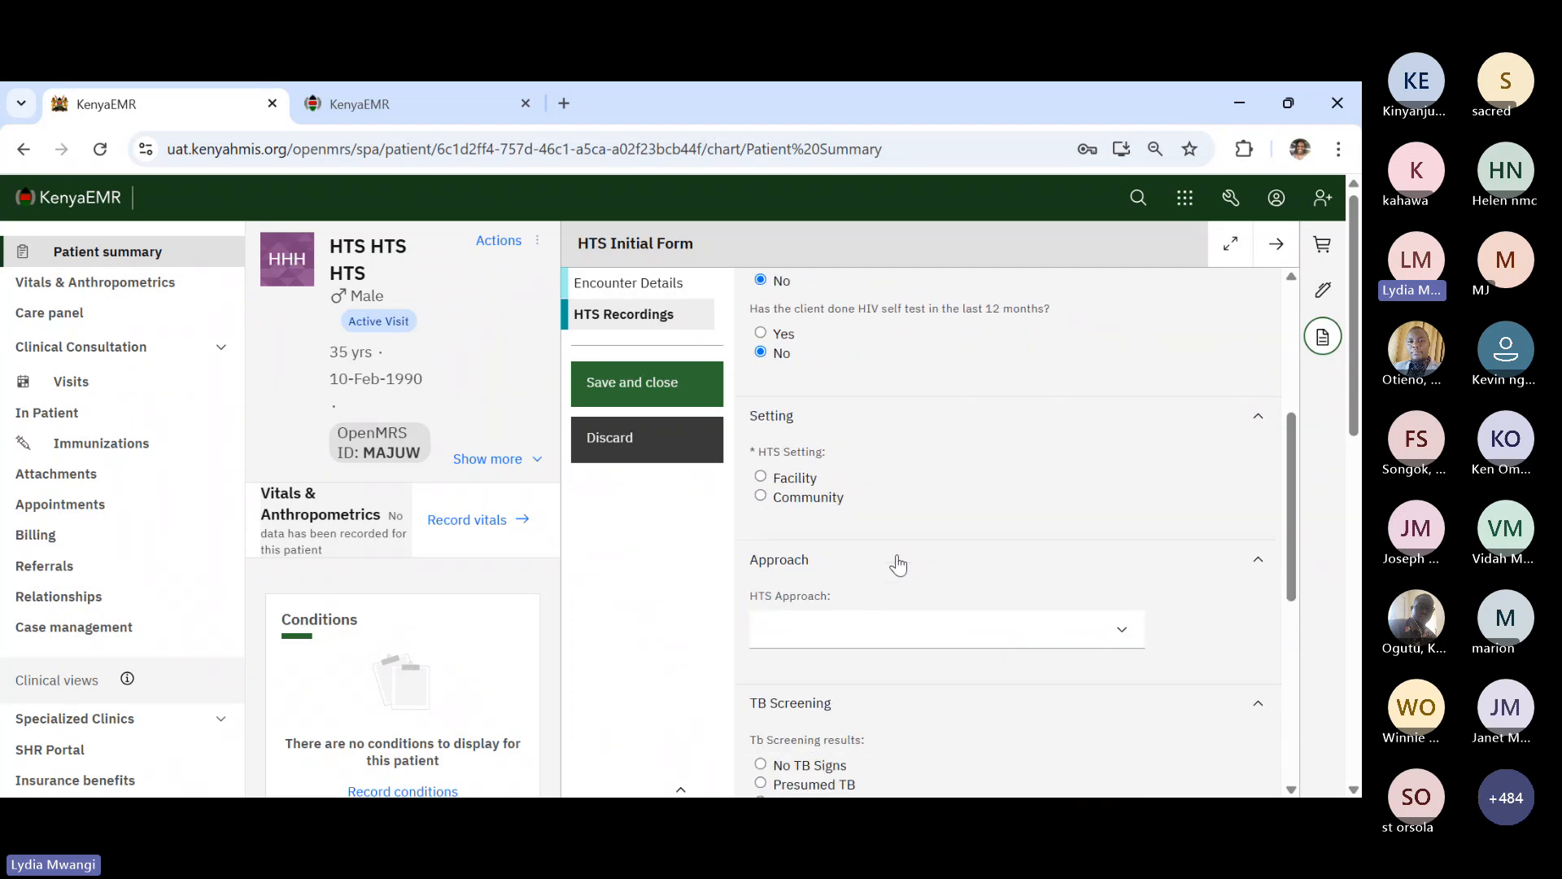
click(761, 479)
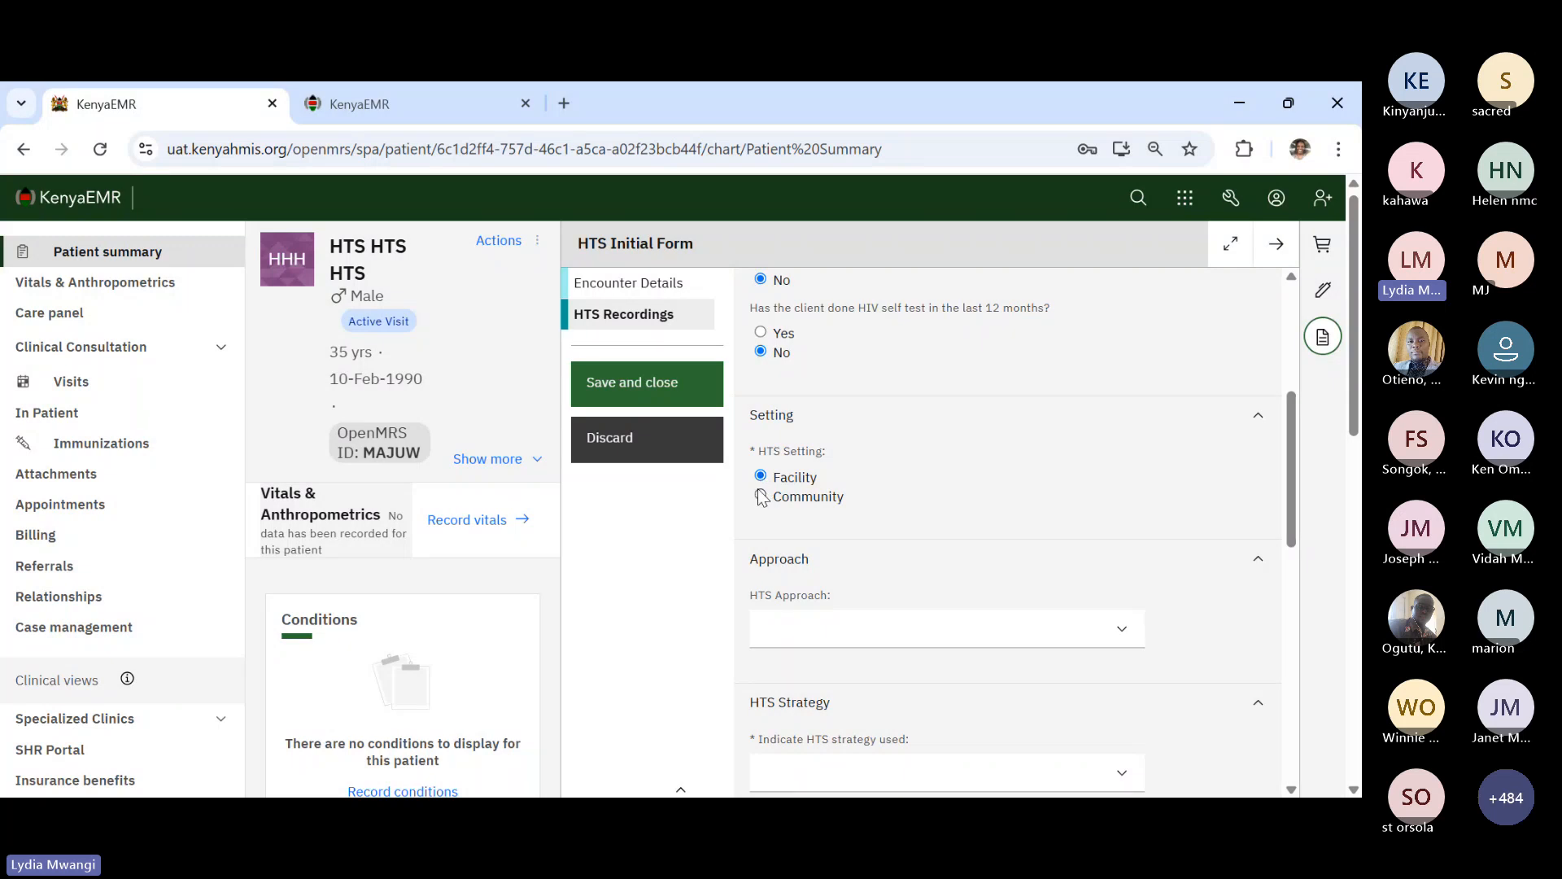
click(761, 497)
click(764, 479)
scroll(964, 584, down, 2)
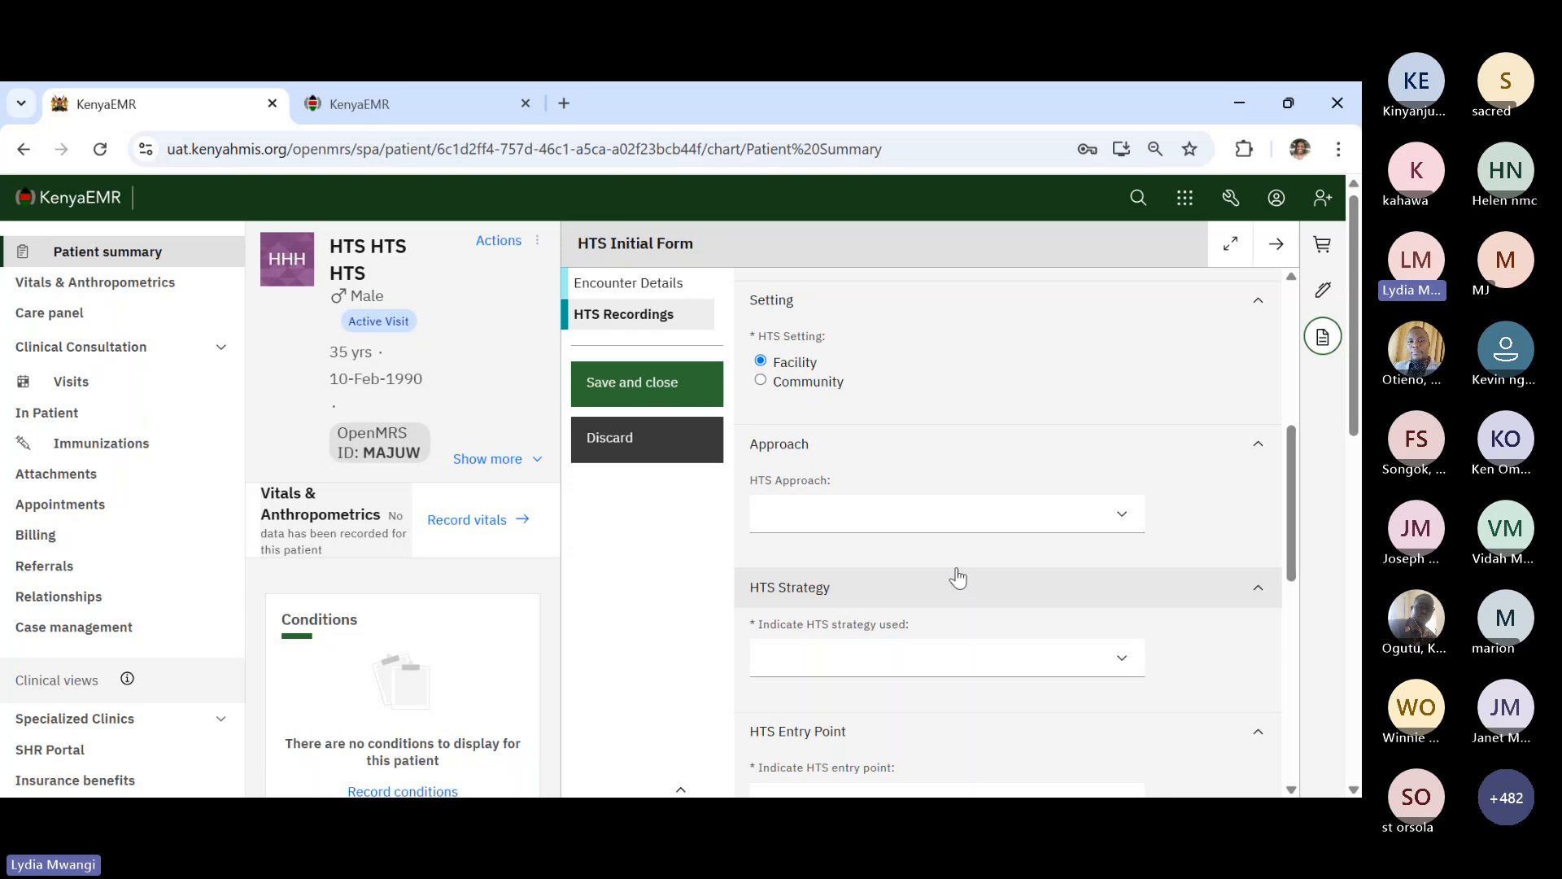
- Set HTS approach and strategy to Provider Initiated Testing (PITC)
click(868, 530)
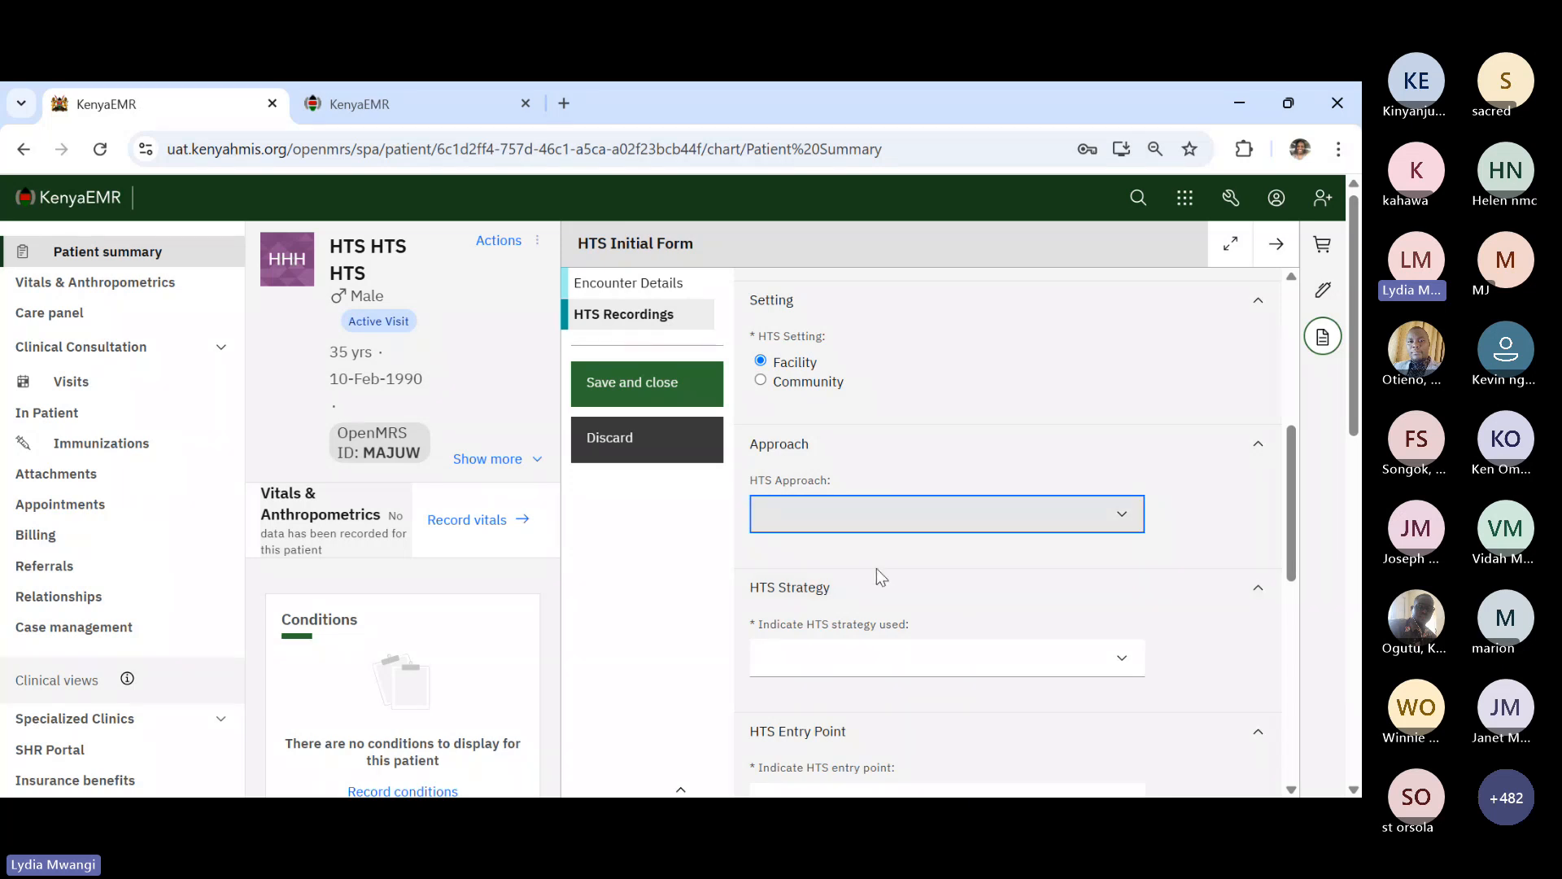
click(877, 568)
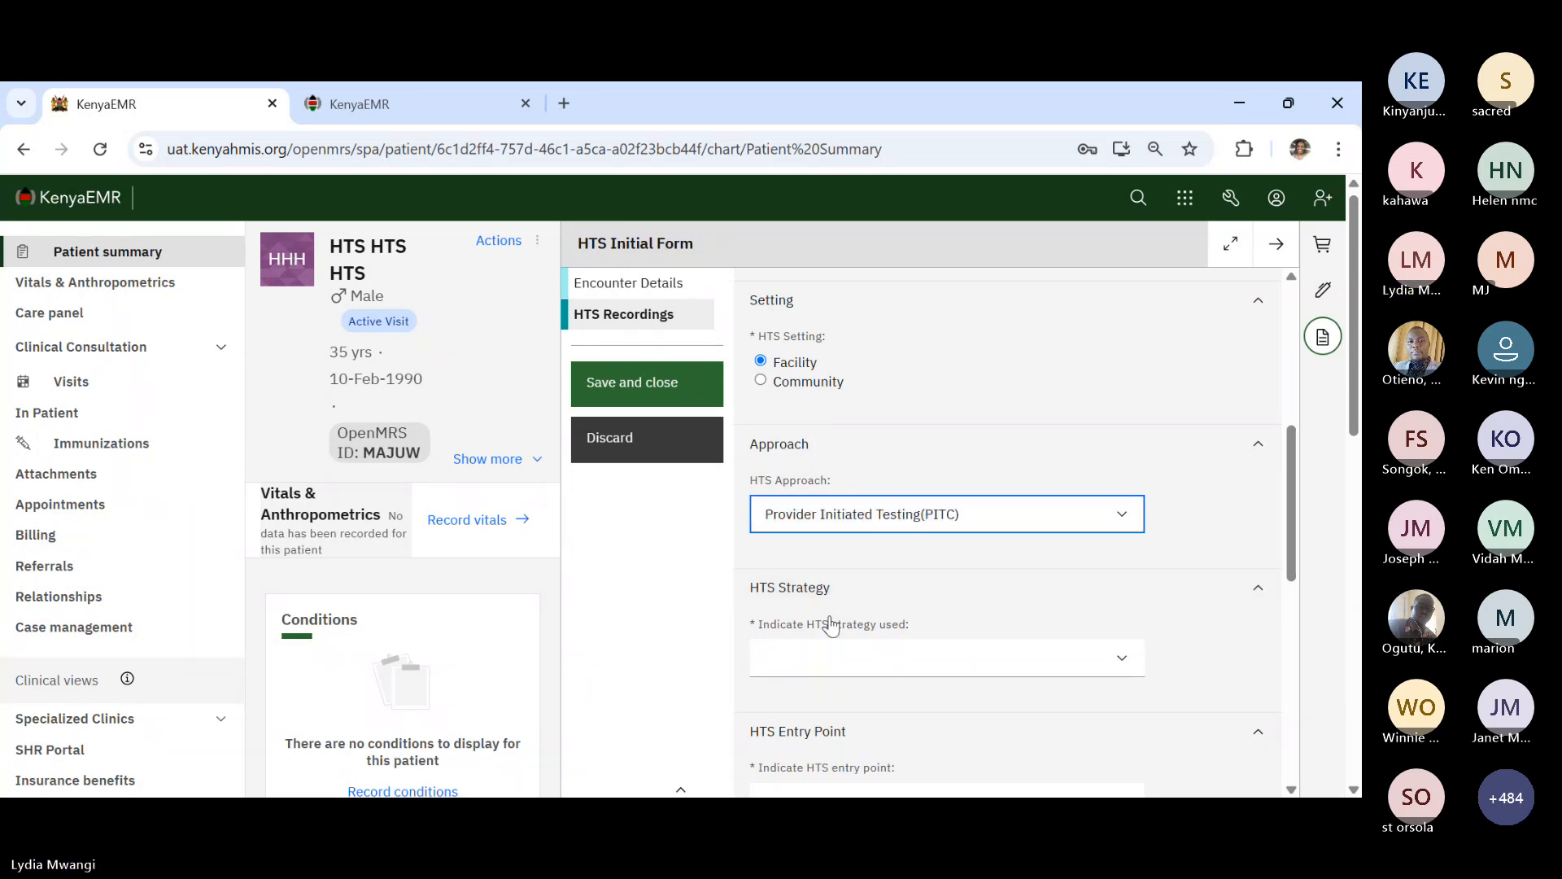
scroll(833, 628, down, 1)
click(808, 570)
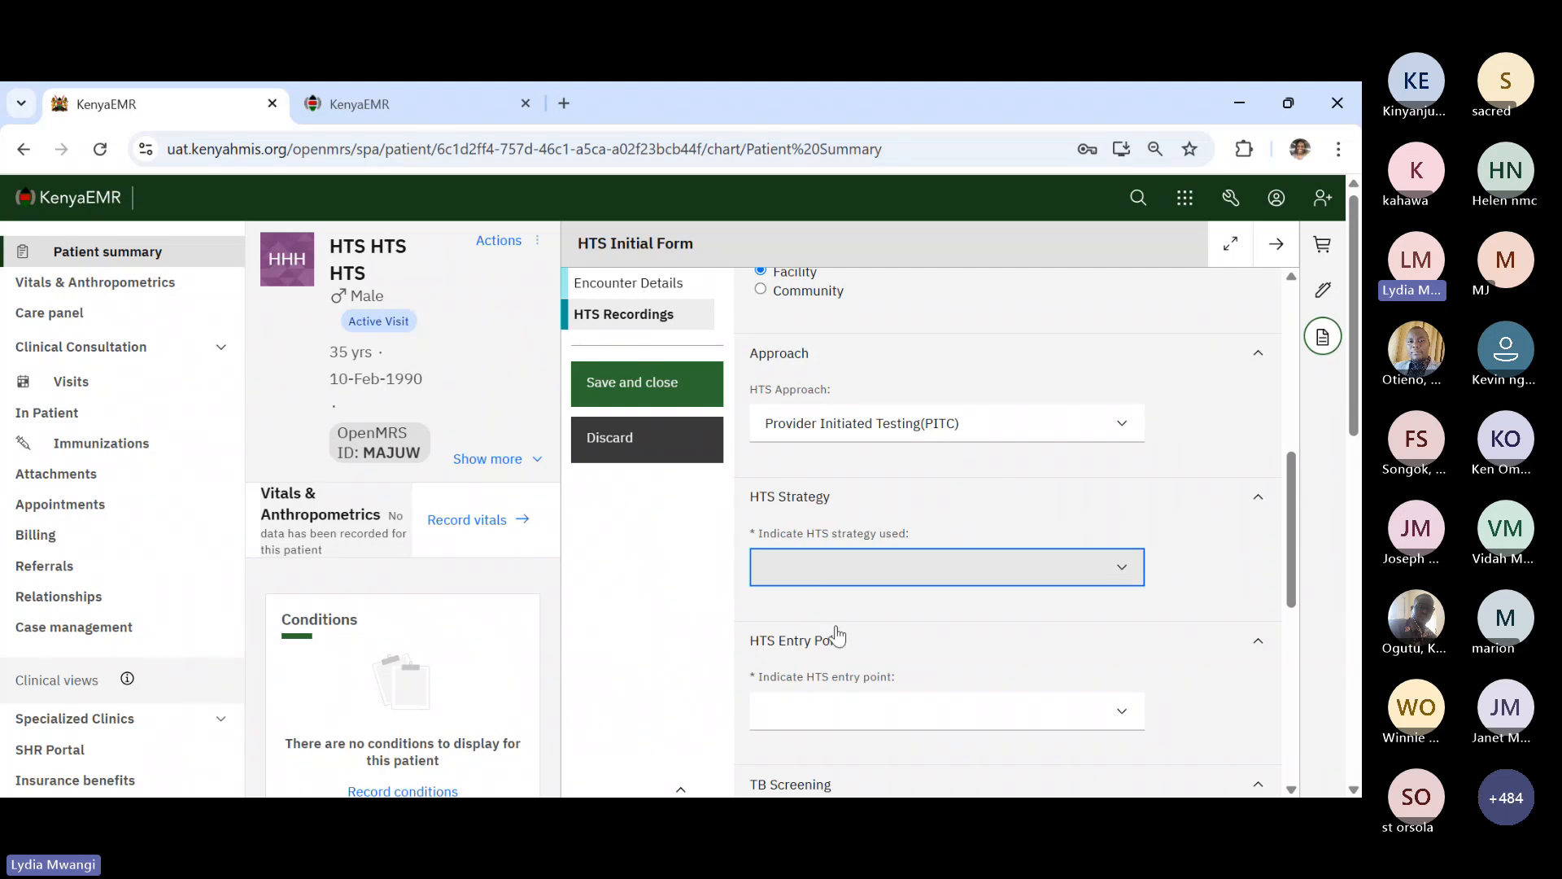
click(893, 607)
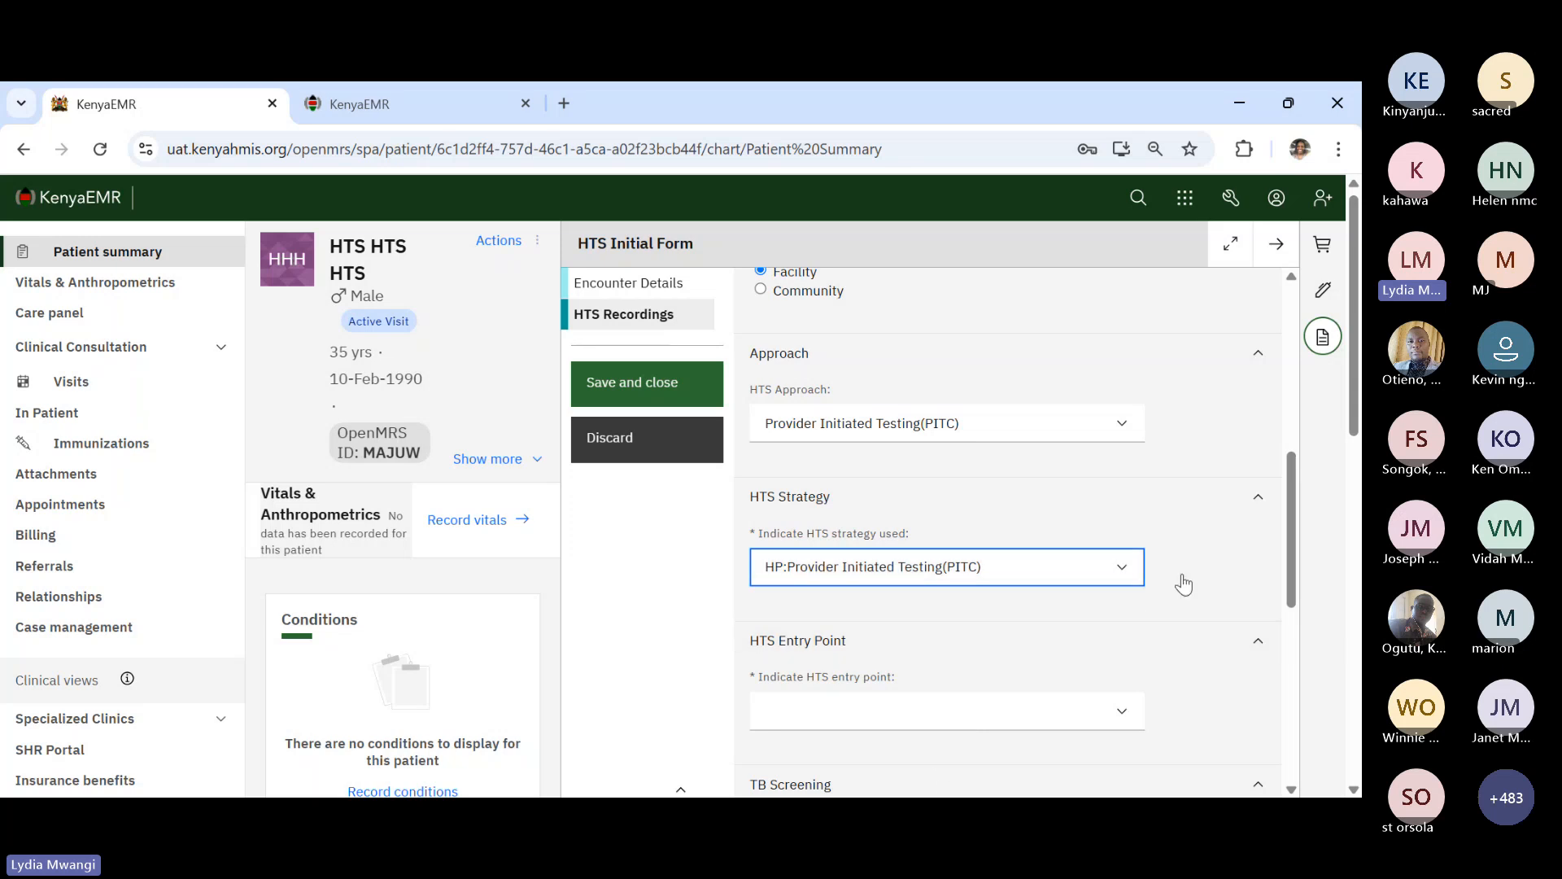
scroll(966, 652, down, 2)
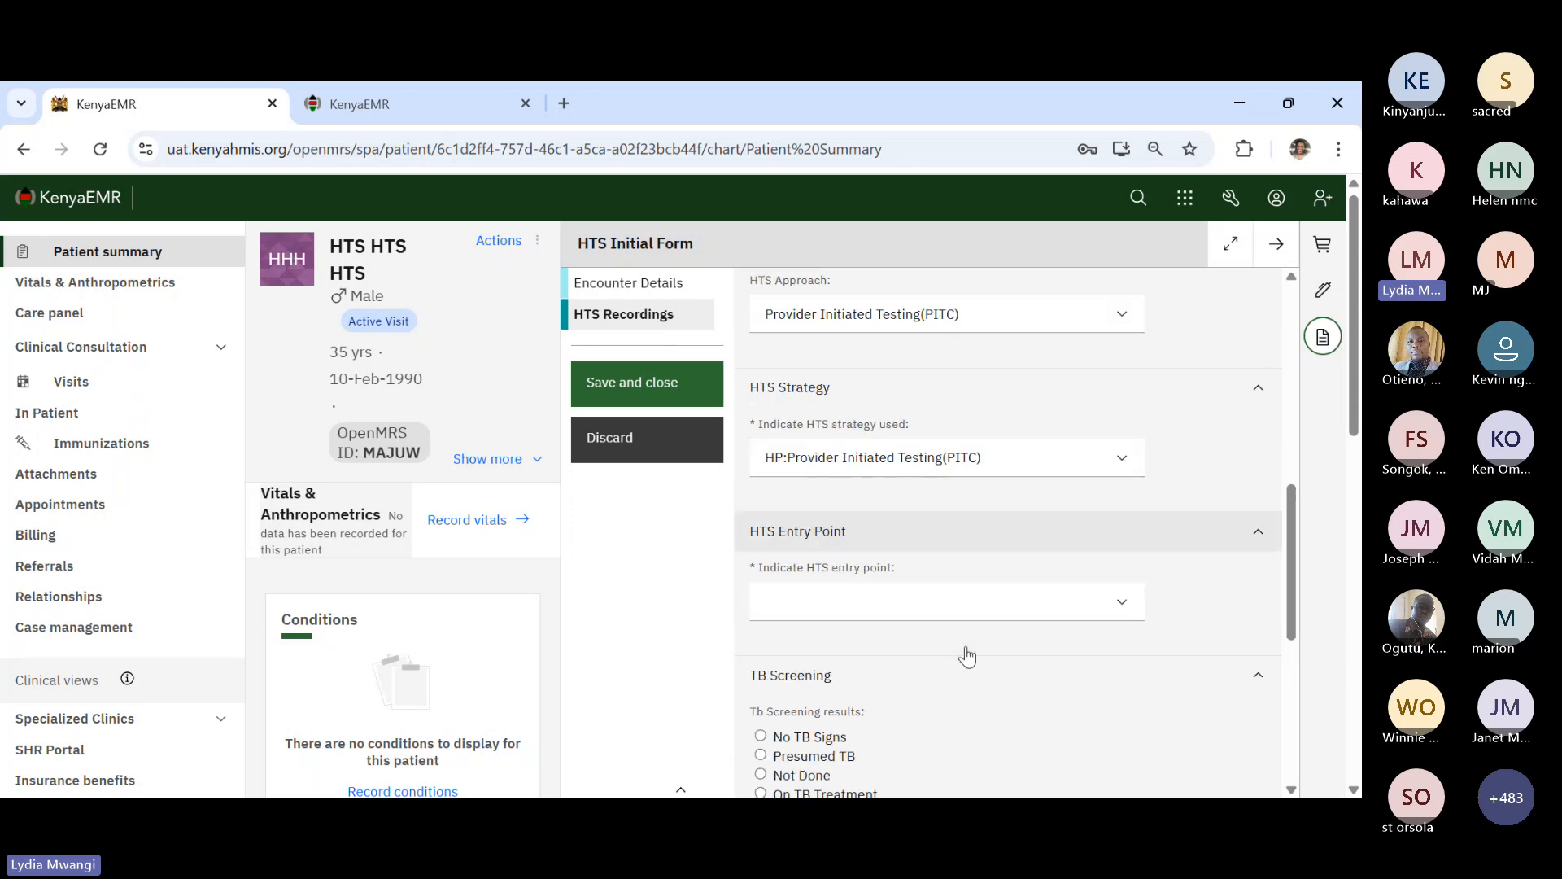
- Set the entry point to Out Patient Department (OPD) and TB screening to No TB Signs
click(854, 577)
click(876, 262)
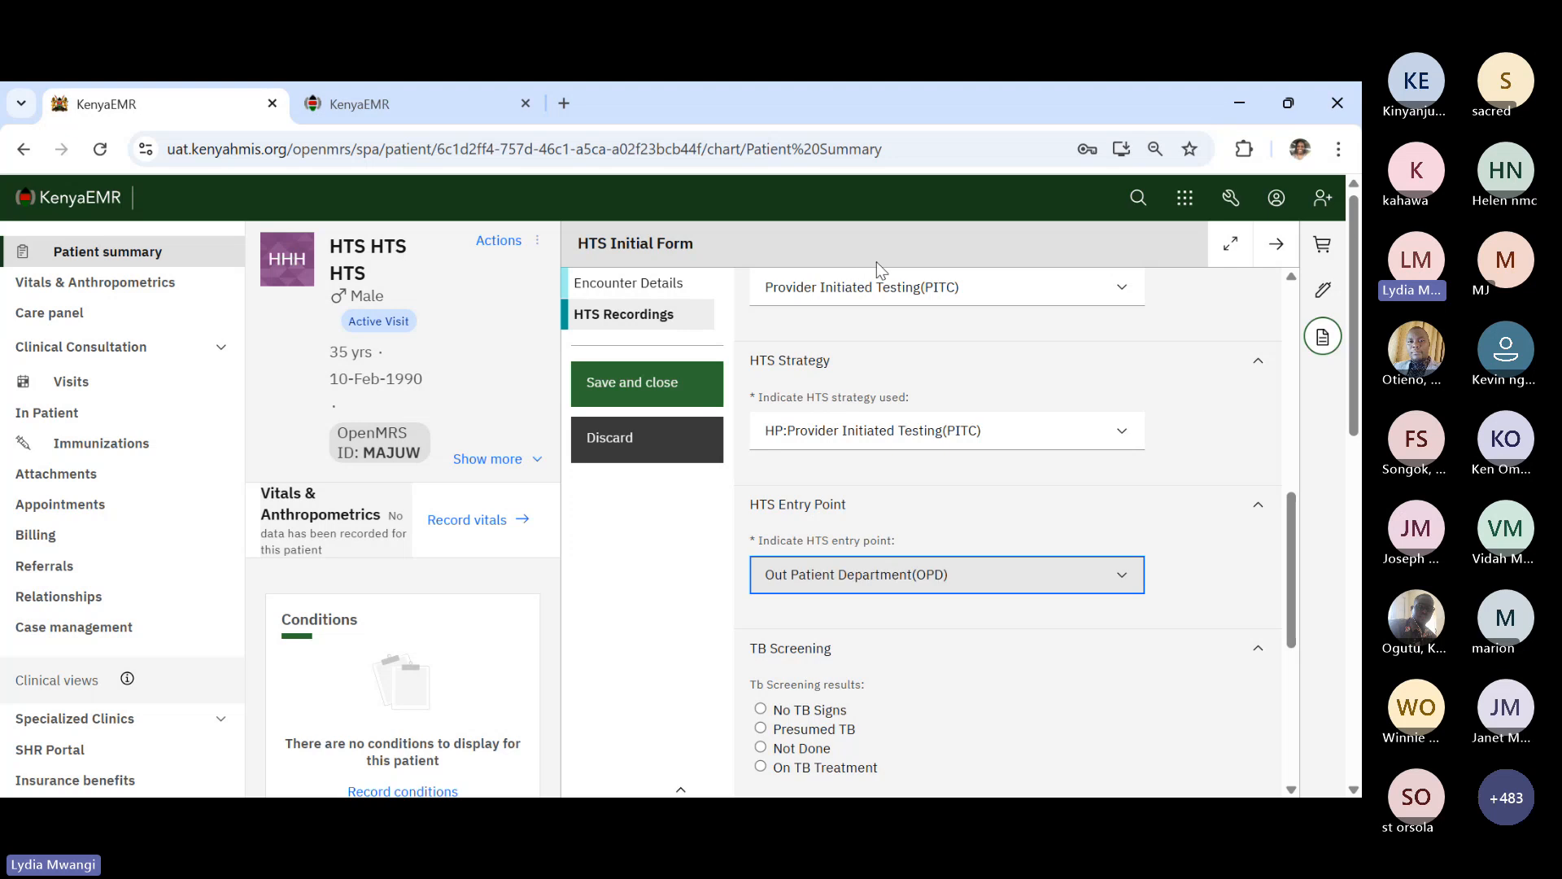
scroll(900, 683, down, 2)
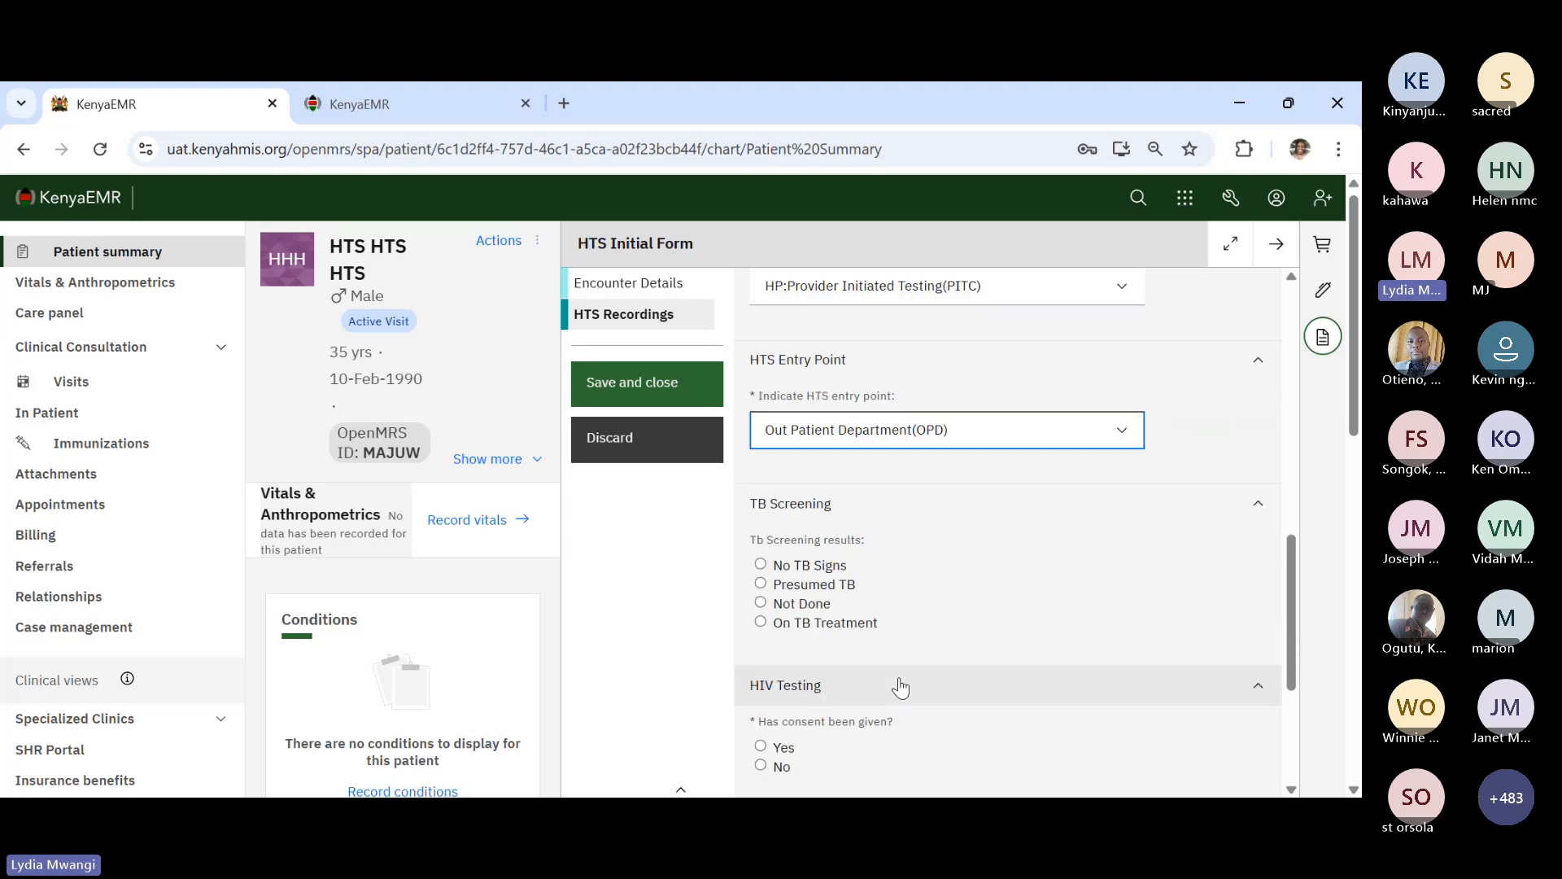
click(761, 564)
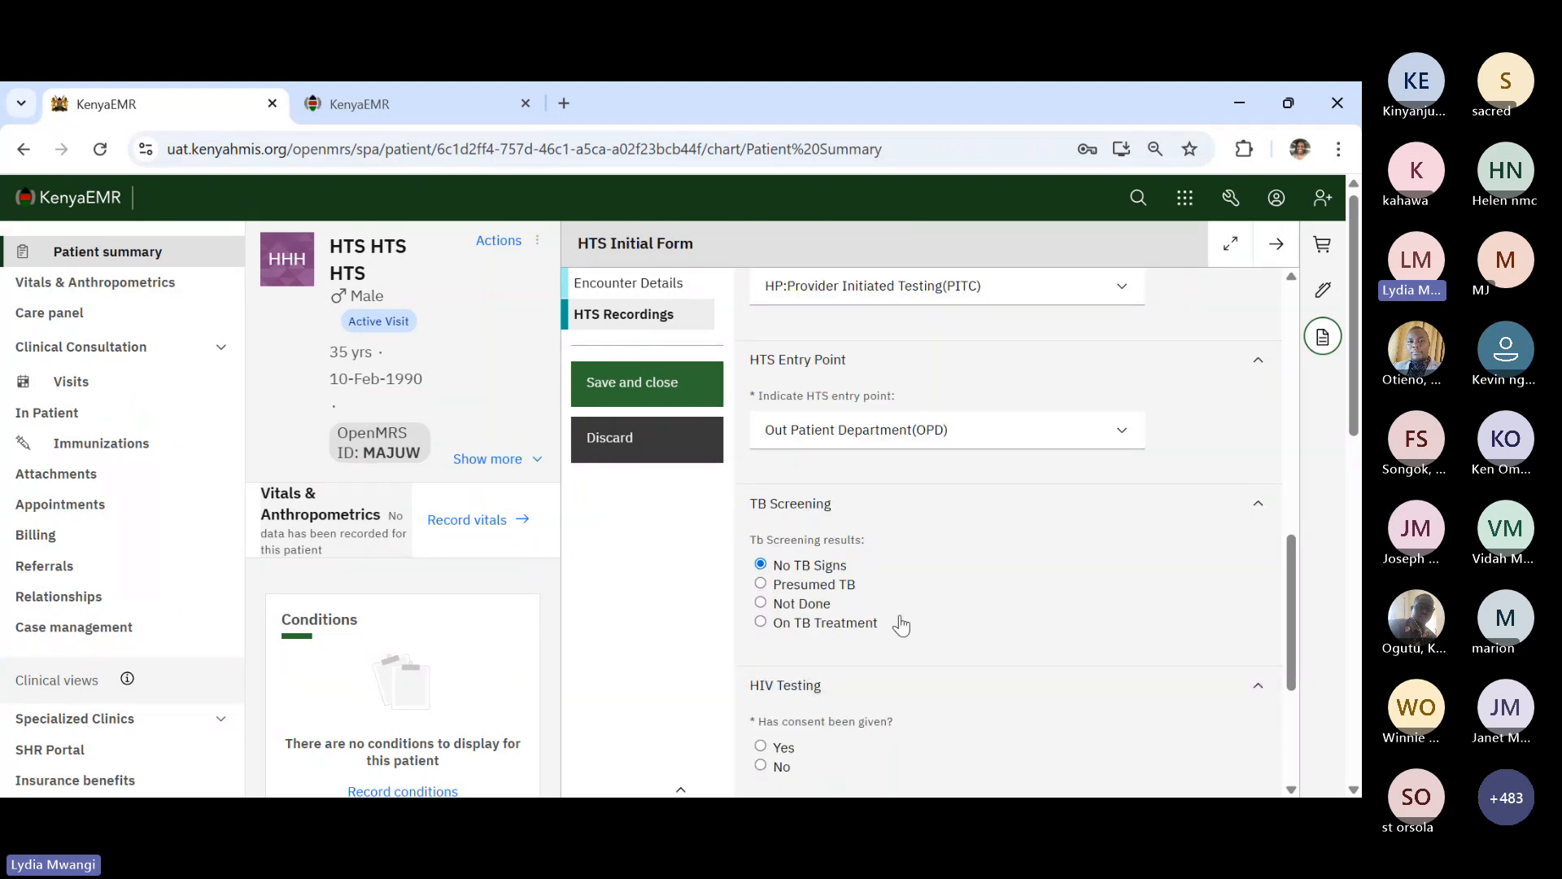
scroll(931, 638, down, 4)
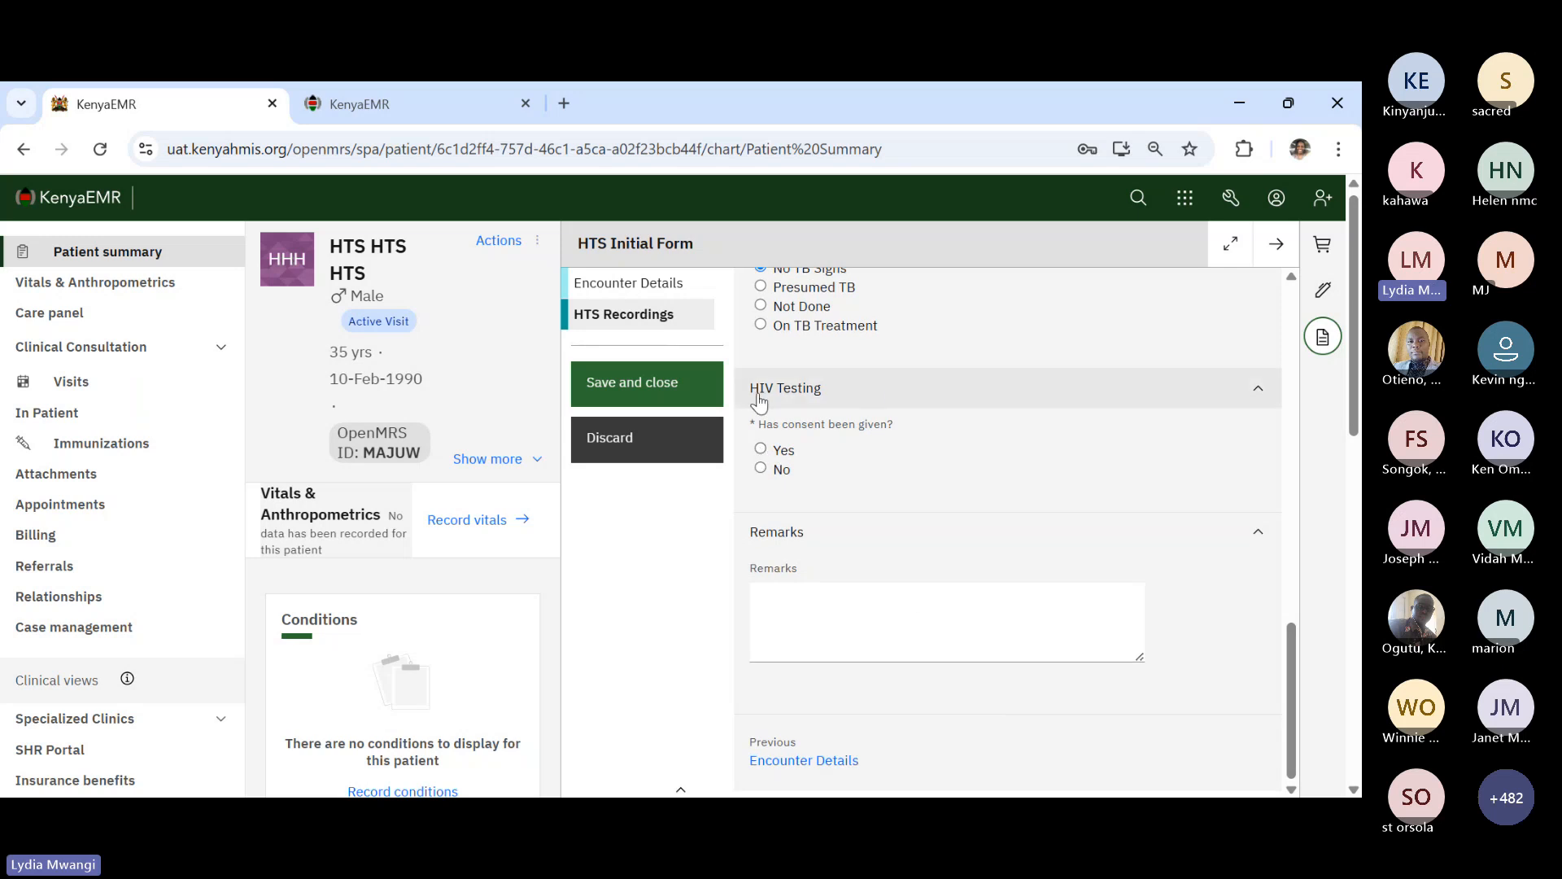
- Record HIV testing consent as Yes and the client tested as Individual
click(762, 450)
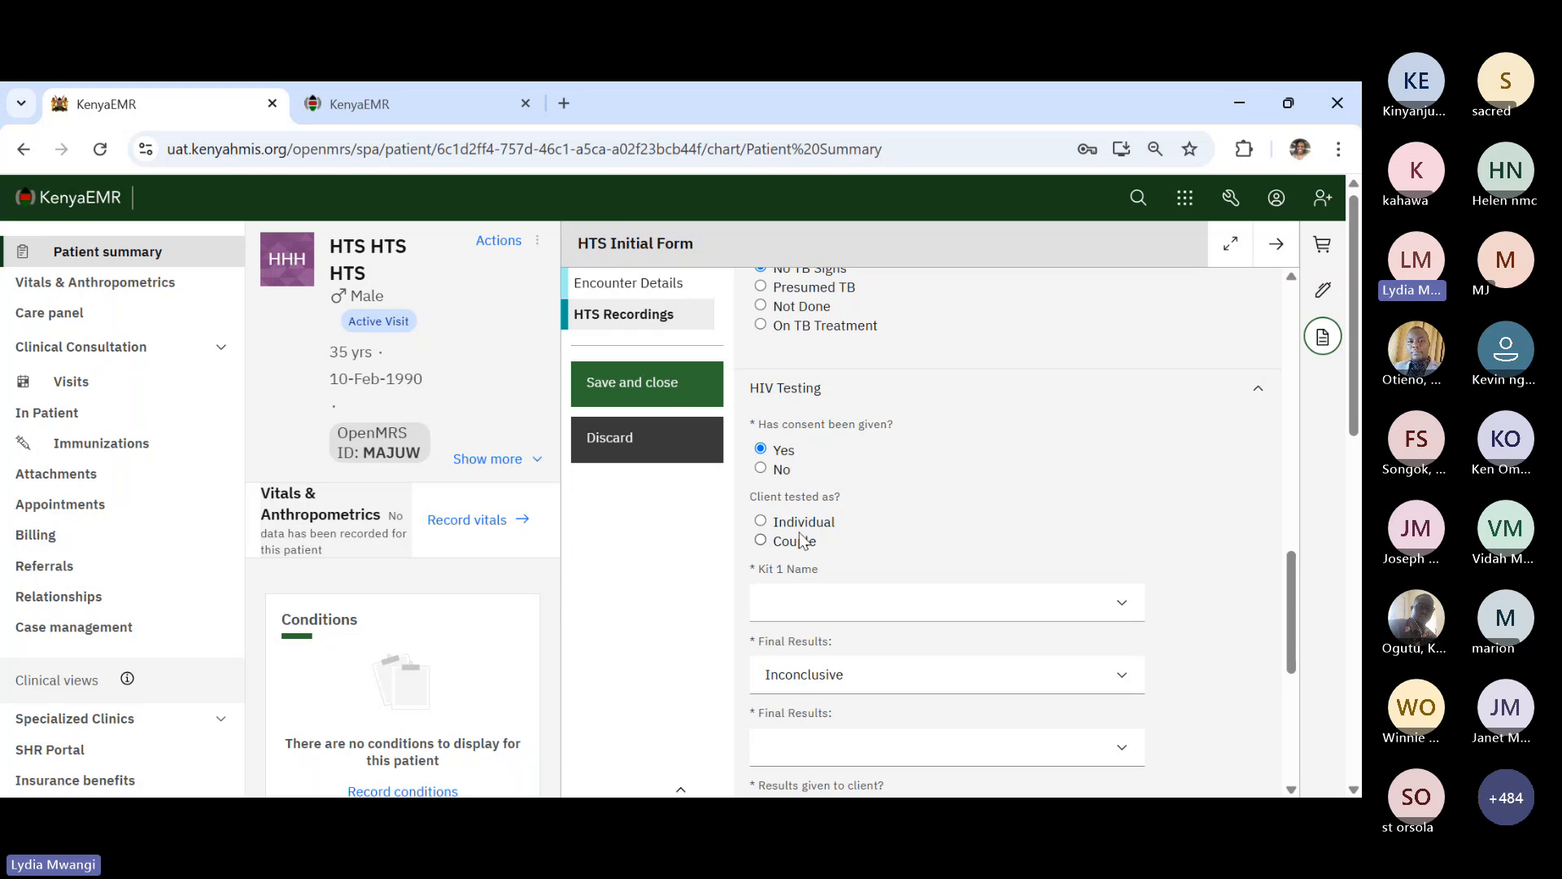
click(761, 470)
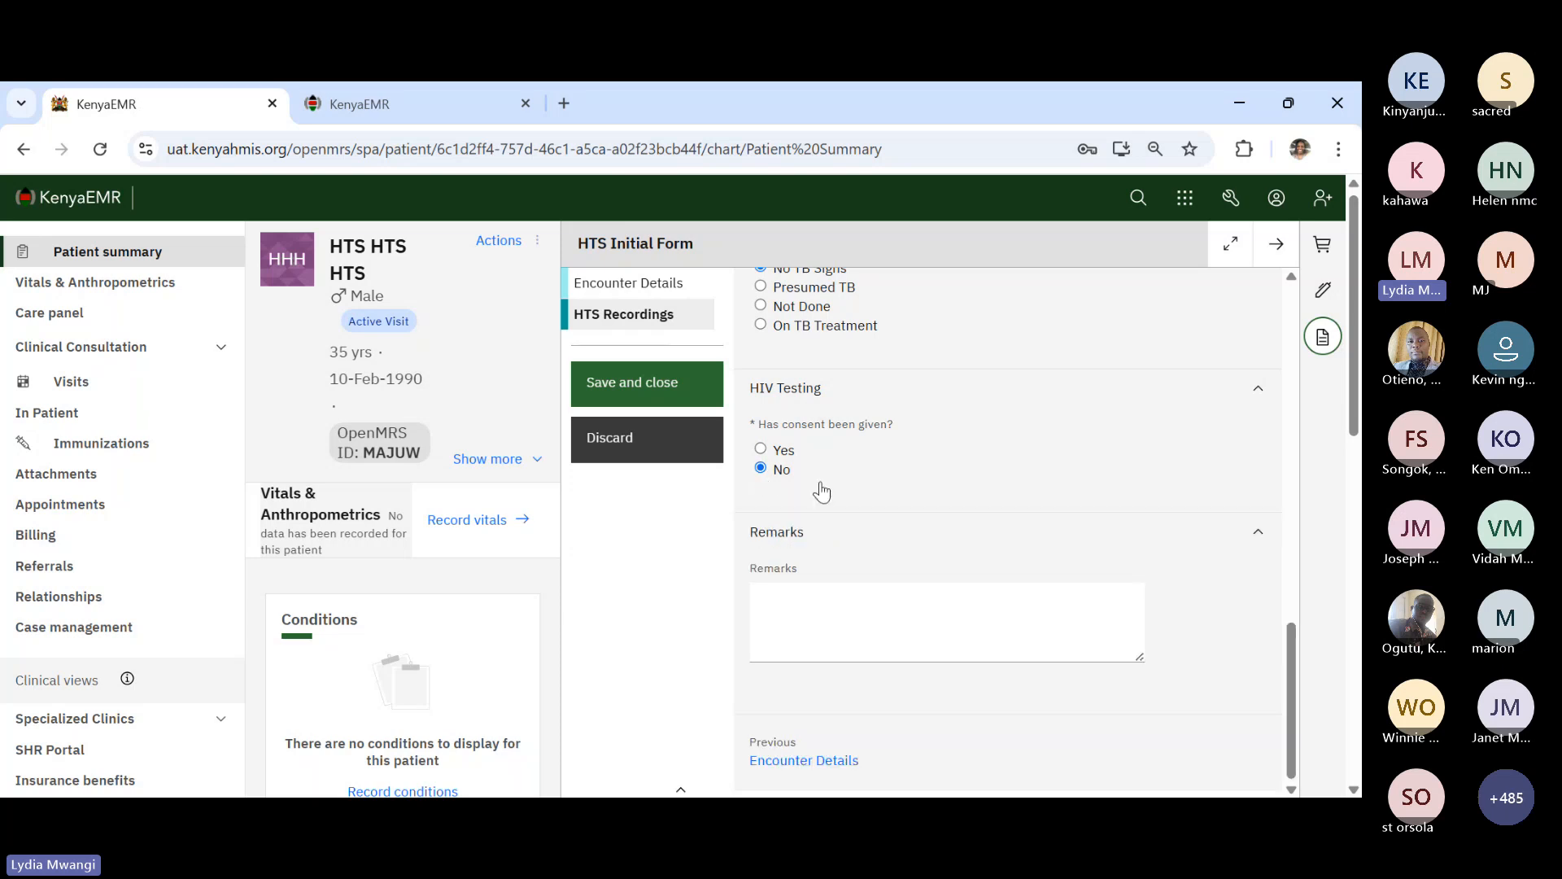
click(761, 452)
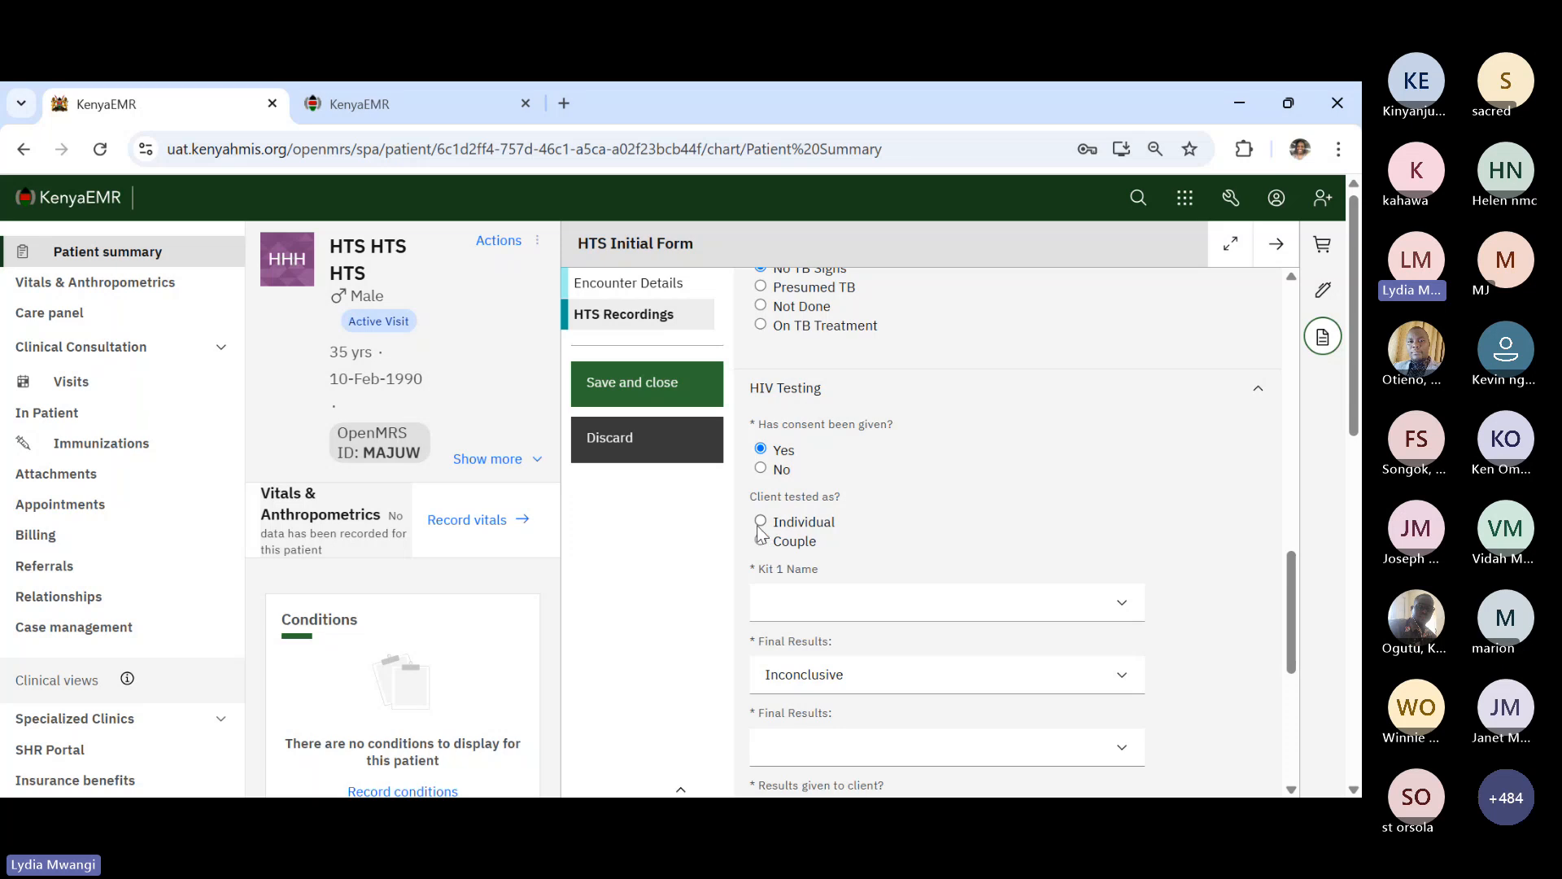
click(761, 521)
scroll(974, 541, down, 1)
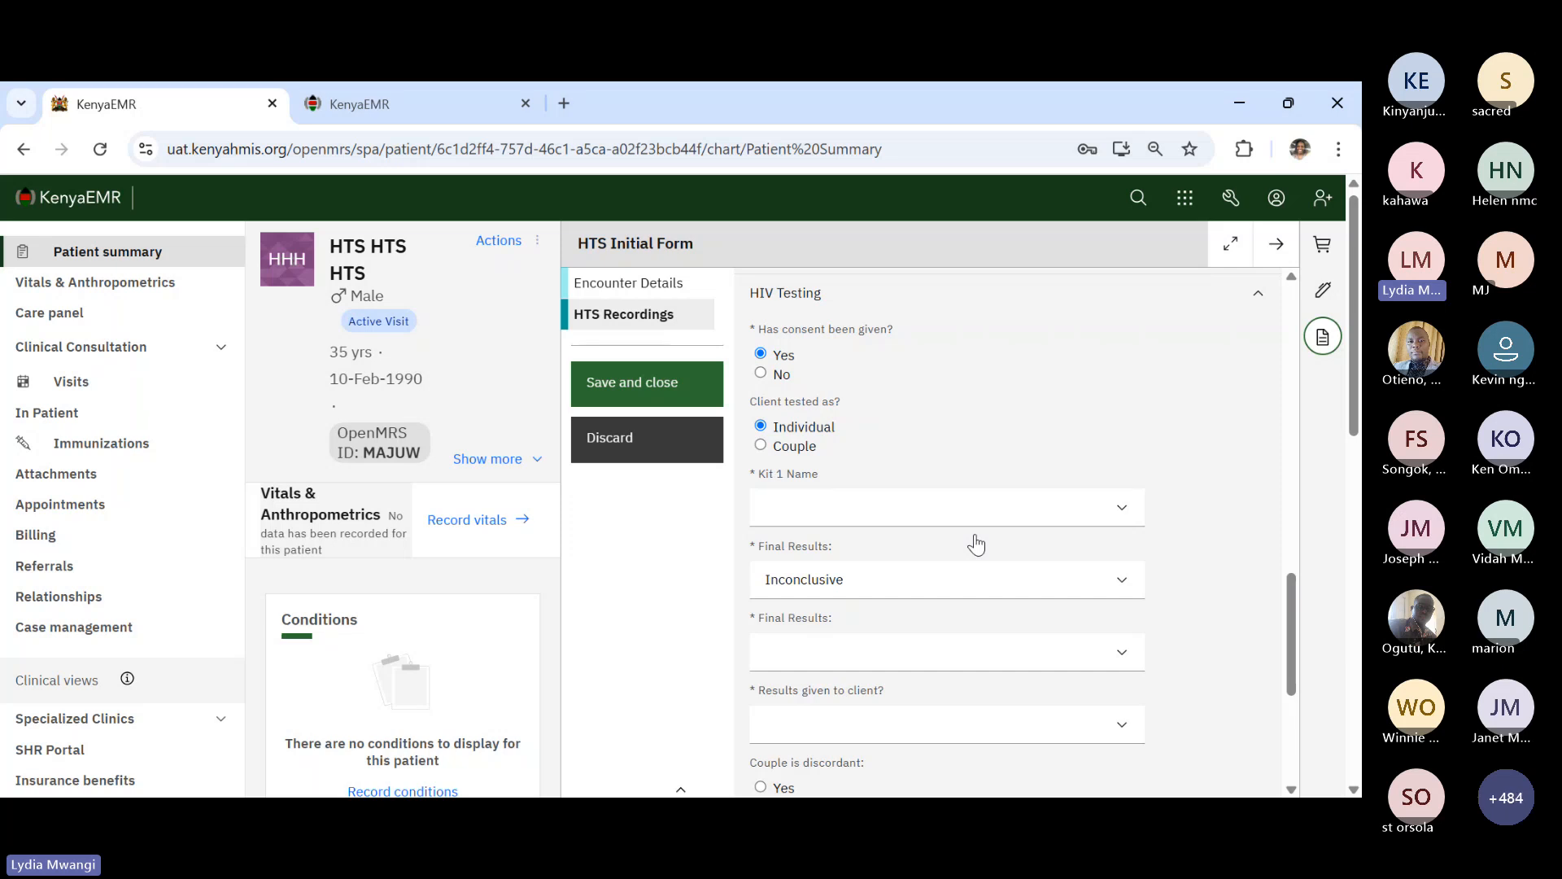
click(931, 518)
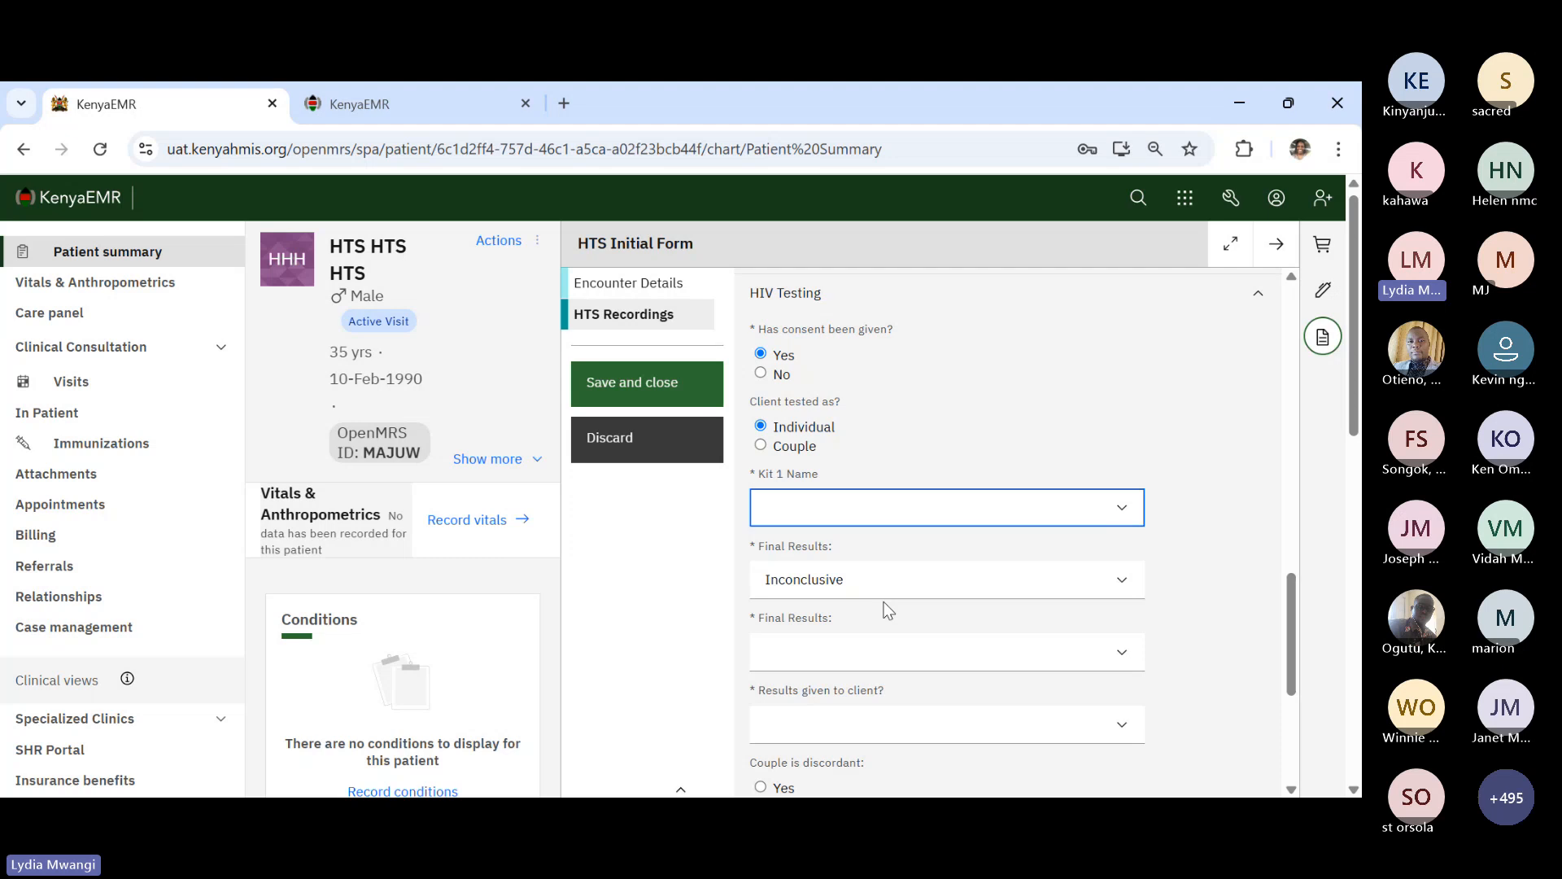
- Set Kit 1 to Trinscreen with lot number 14567, expiring 6/30/2025
click(809, 567)
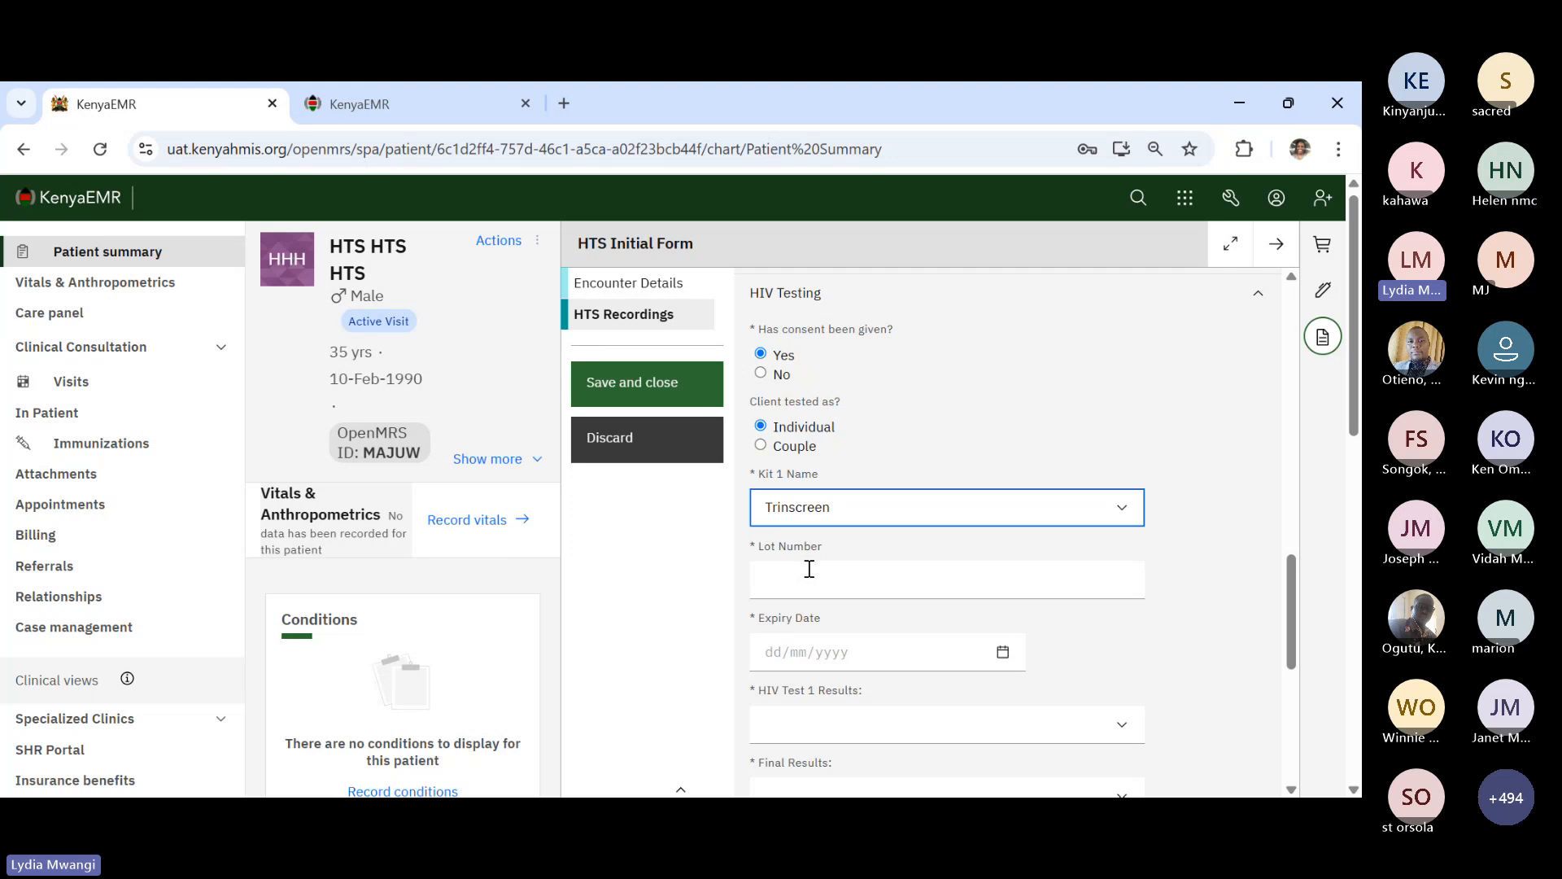
click(811, 578)
text(1)
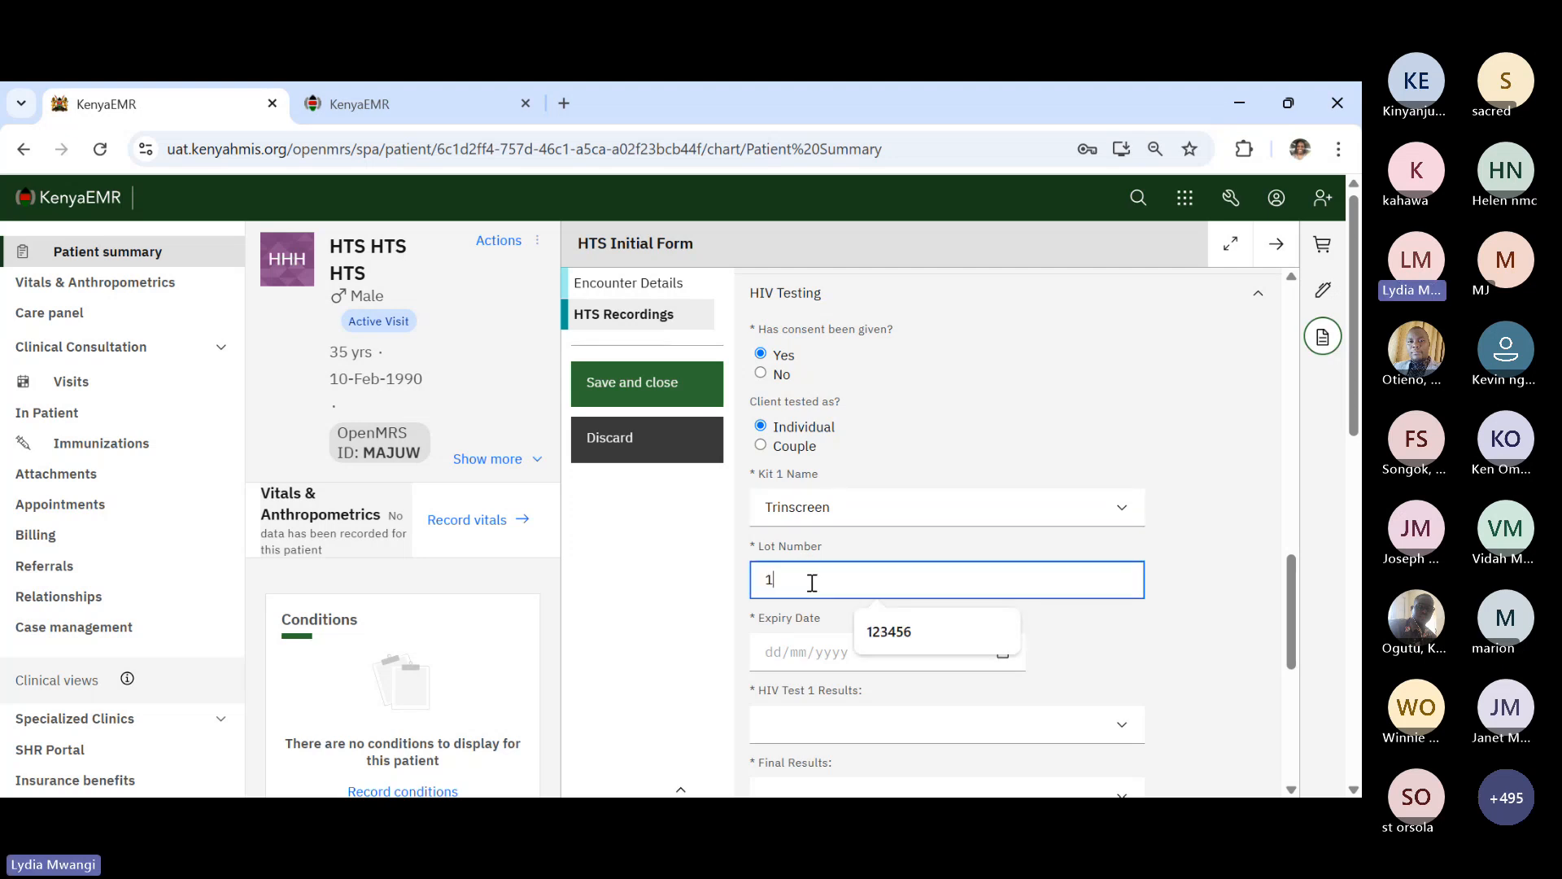
text(4567)
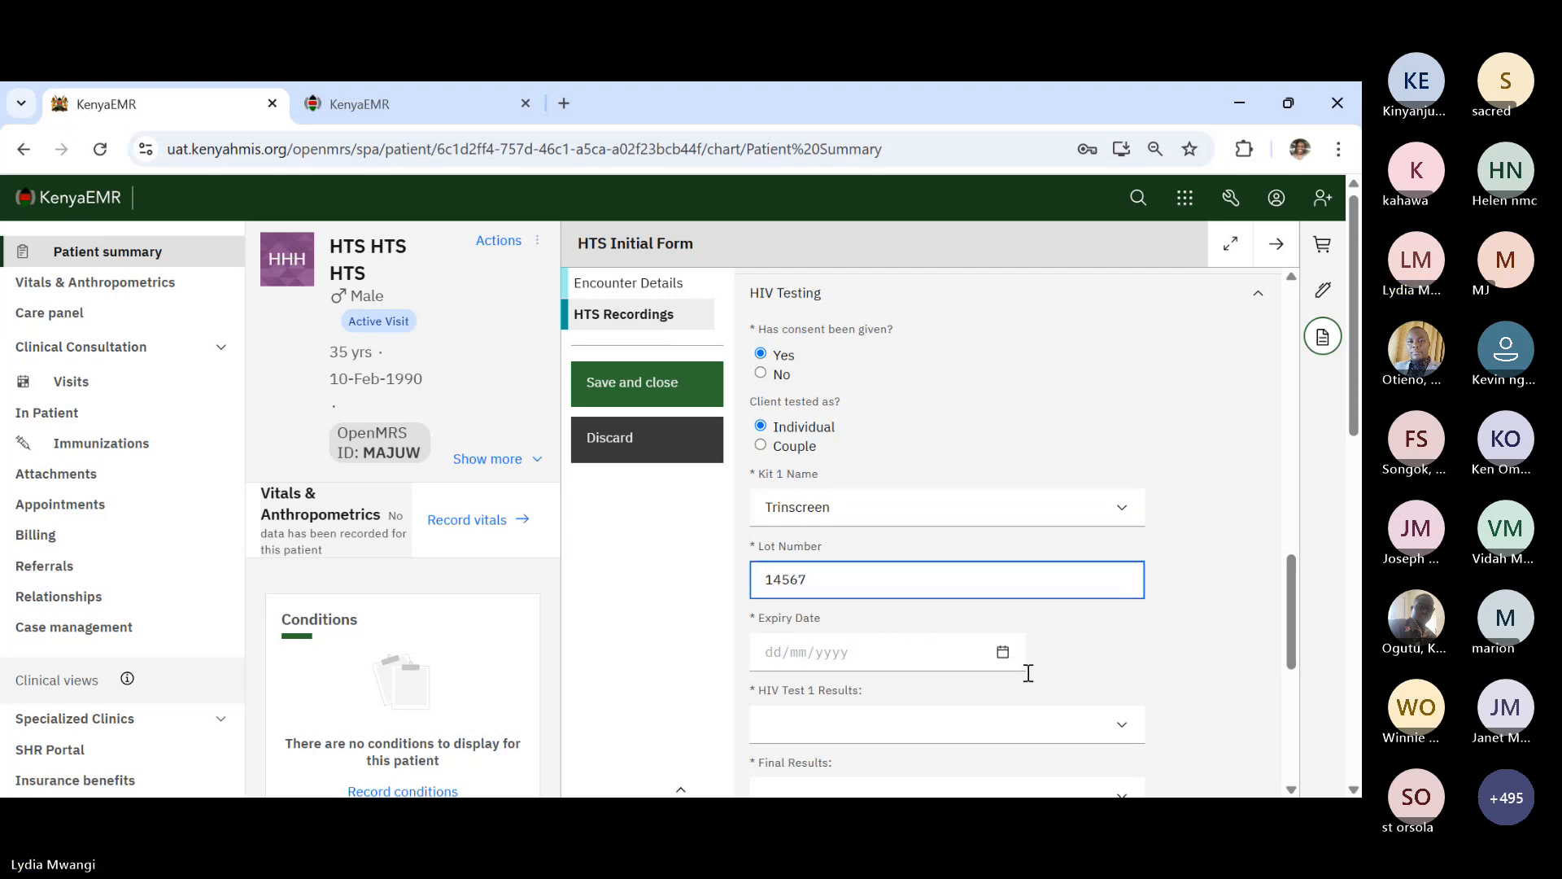
click(1004, 651)
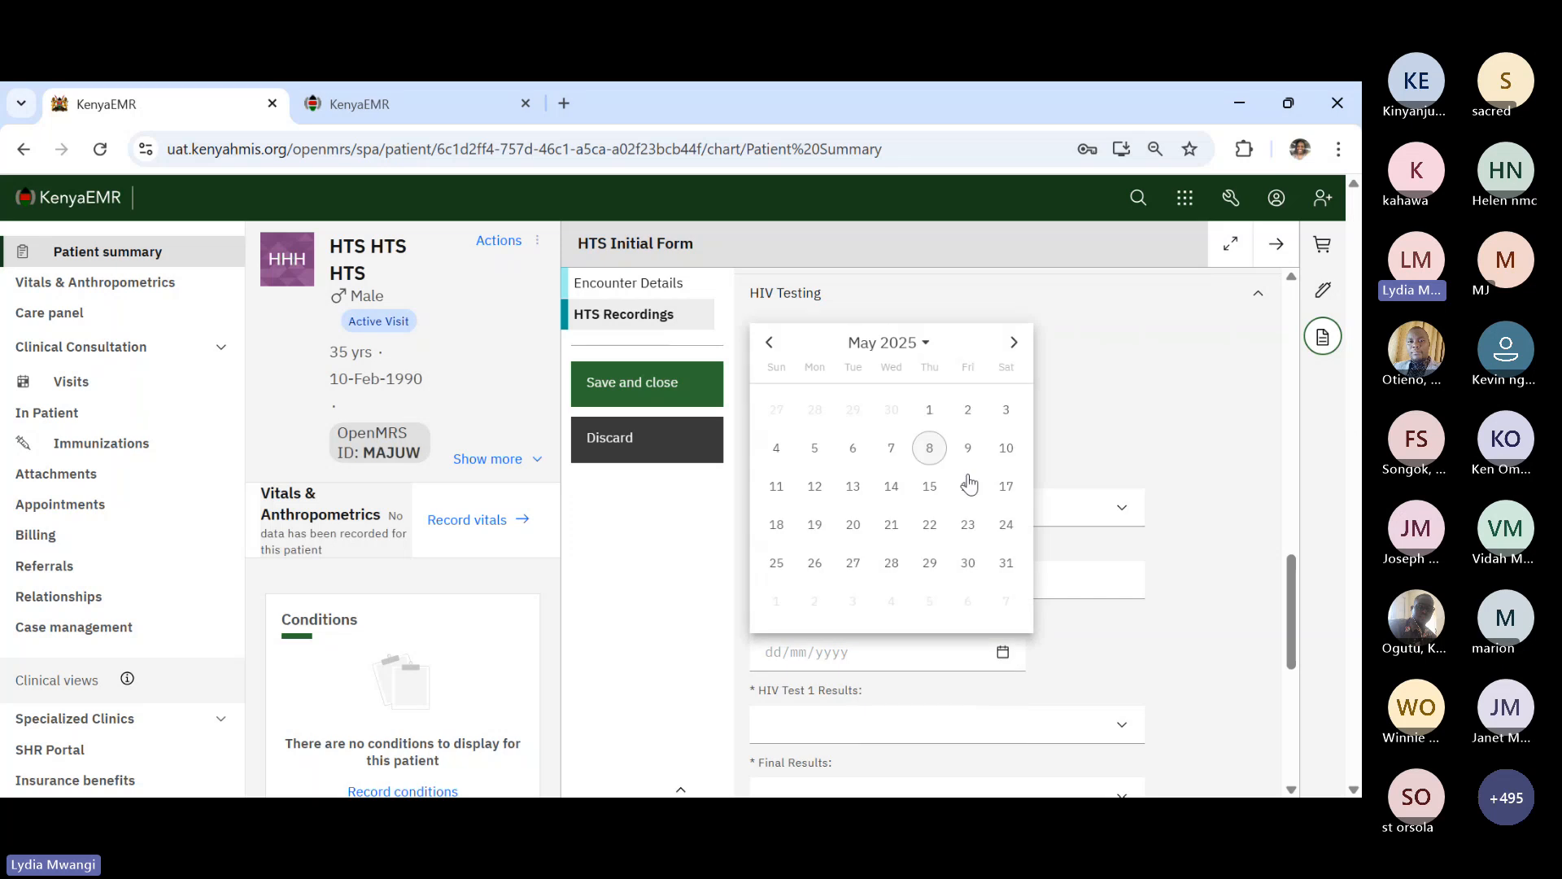
click(1014, 341)
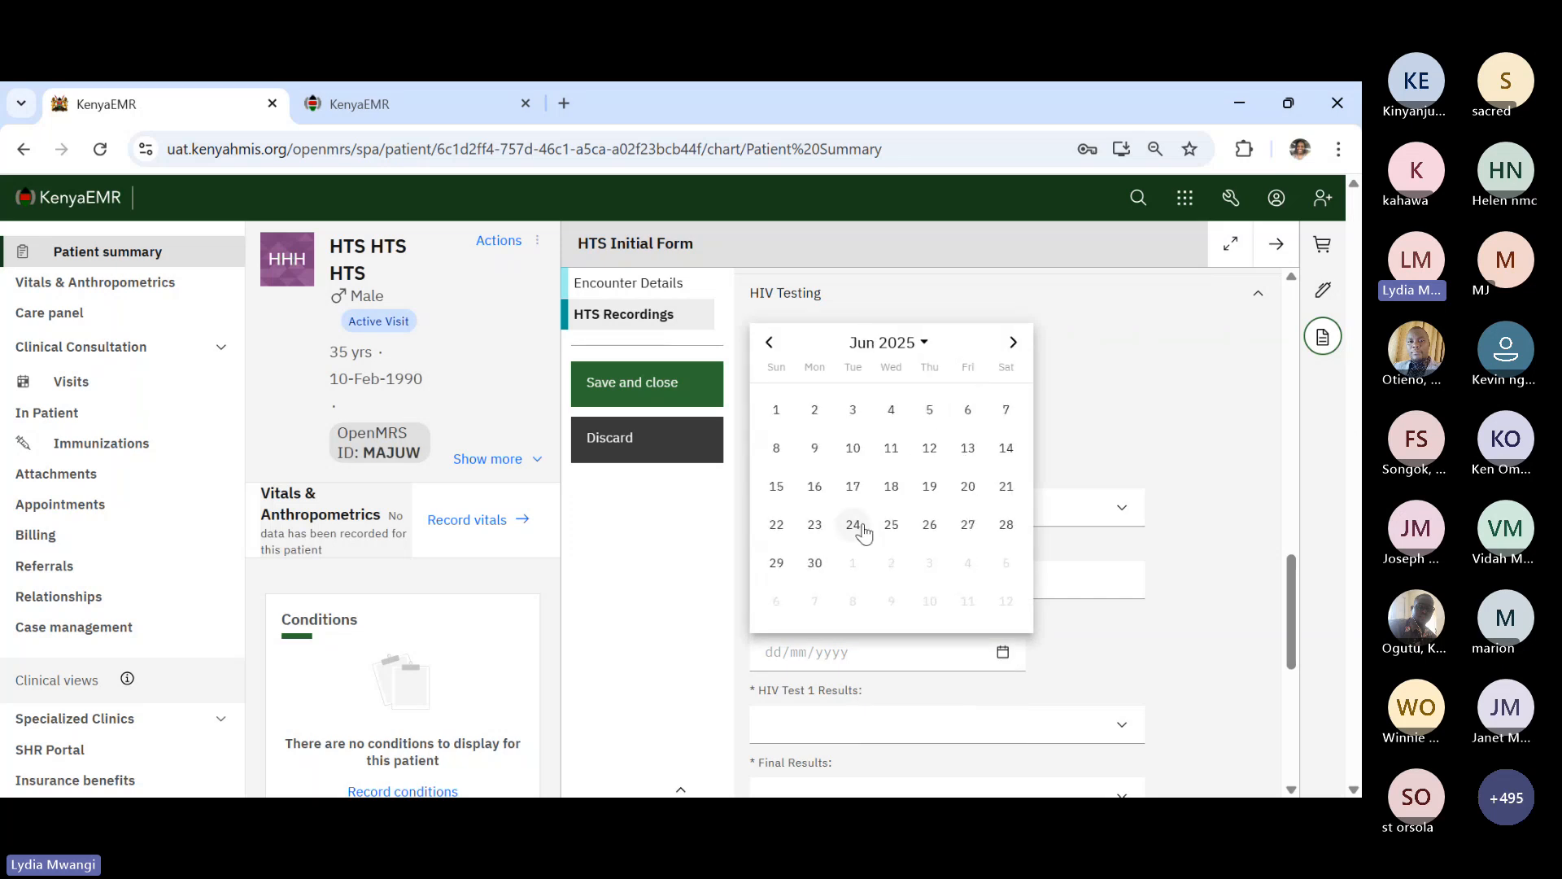
click(814, 562)
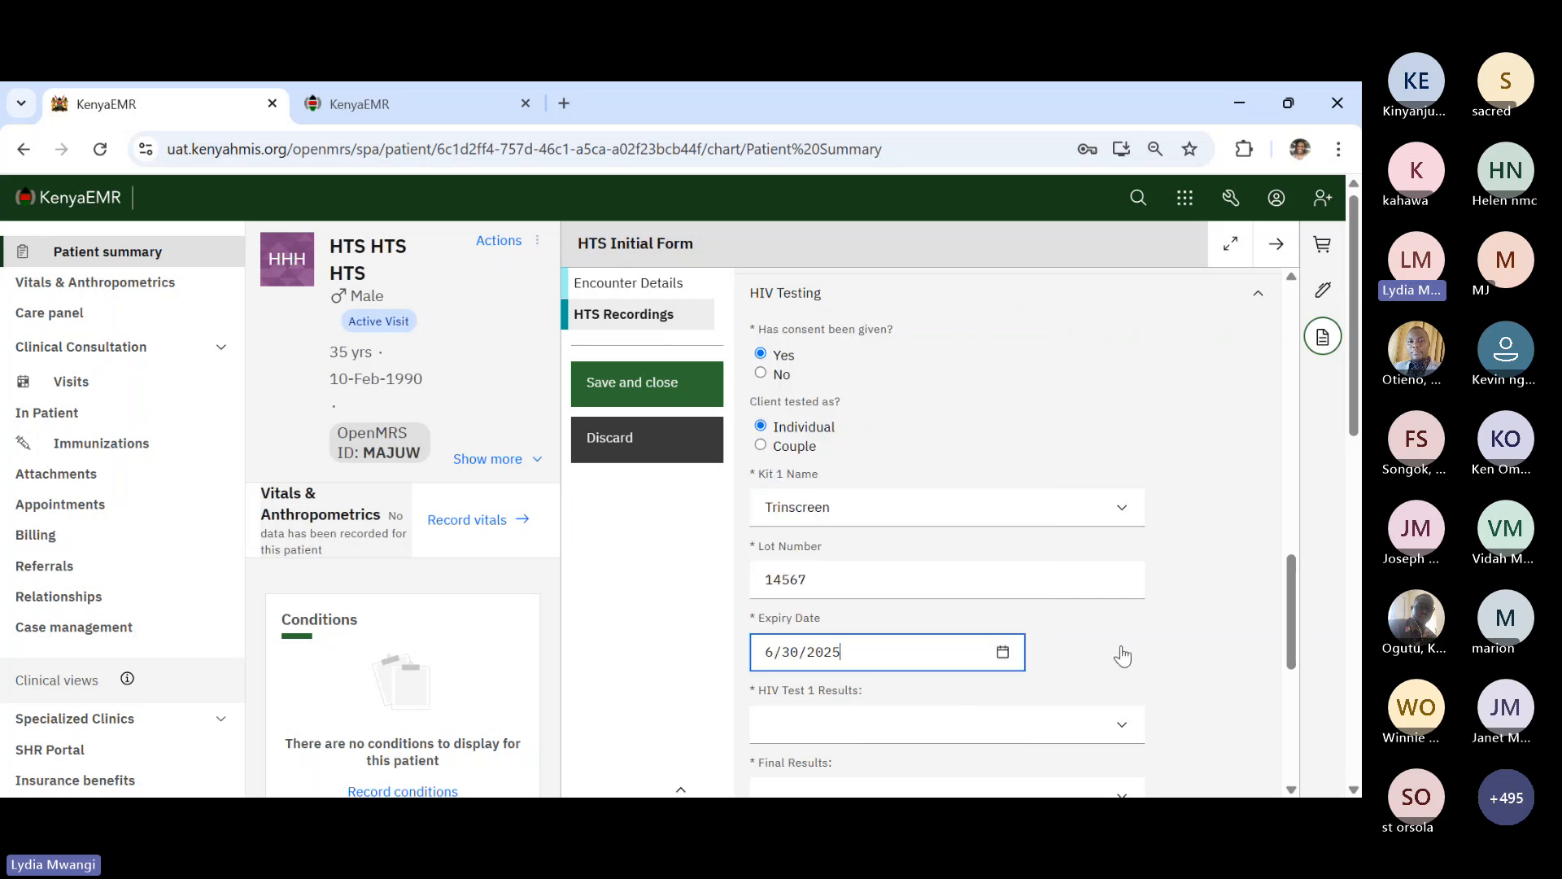
scroll(1121, 655, down, 3)
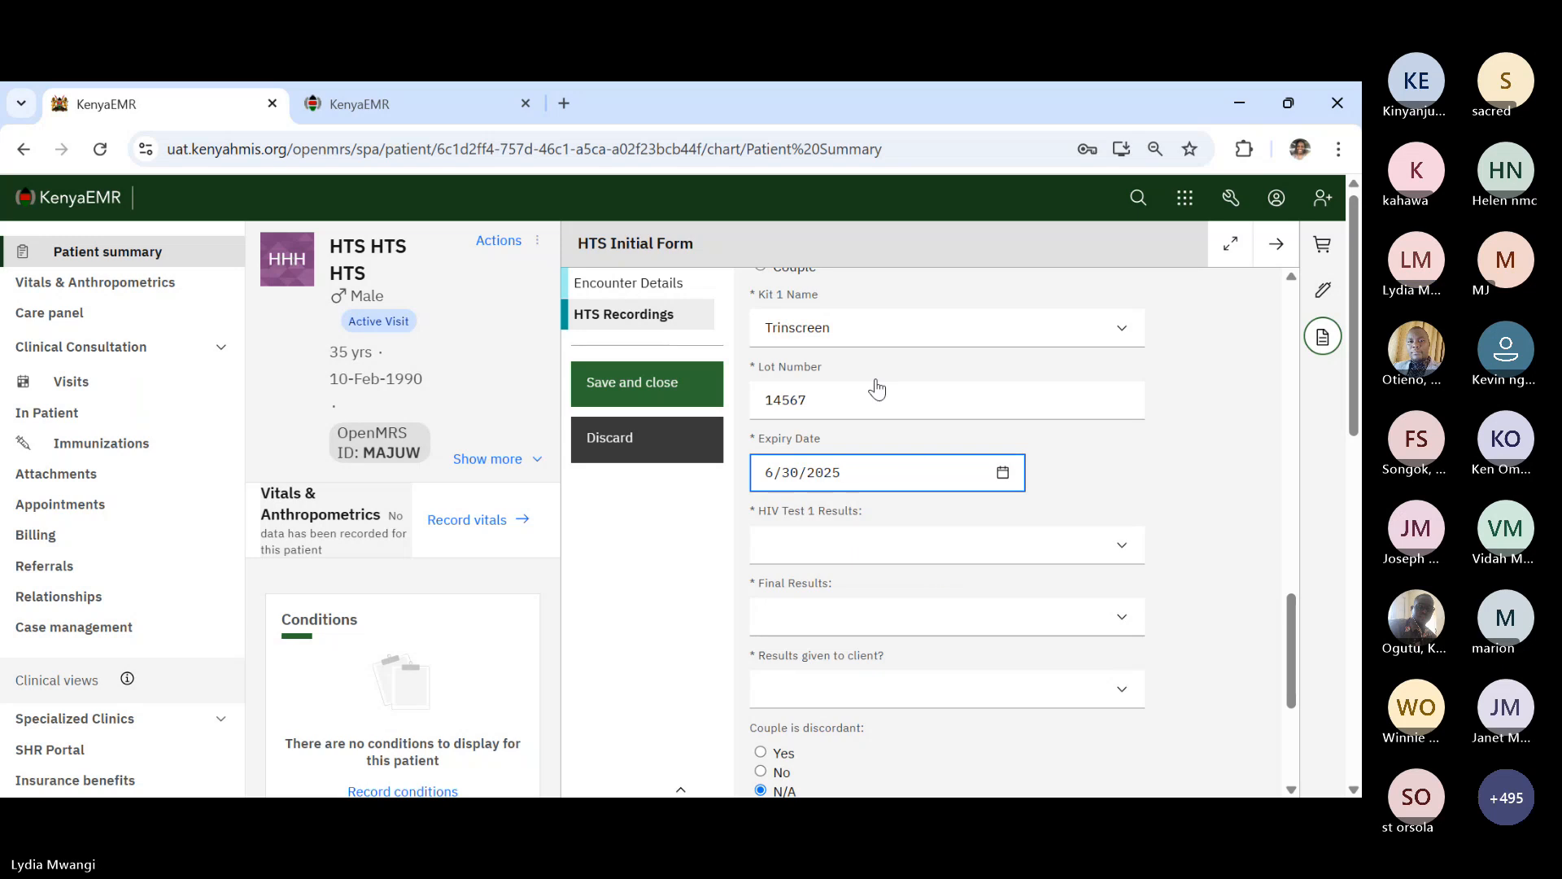
click(863, 555)
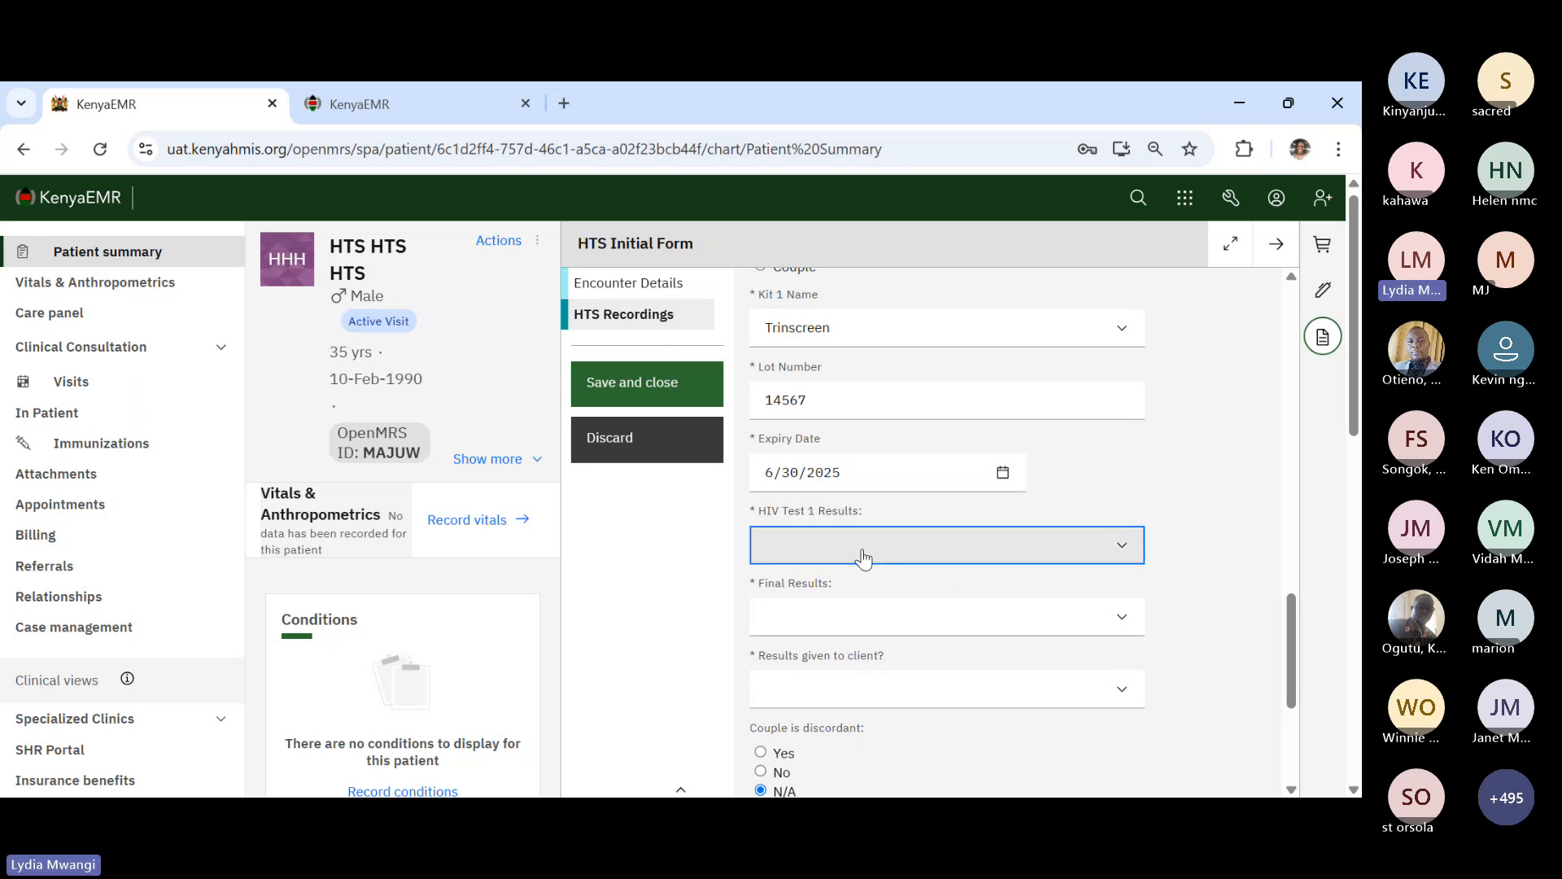
- Record HIV Test 1 as Negative, final result Positive, and results given to client as Yes
click(860, 628)
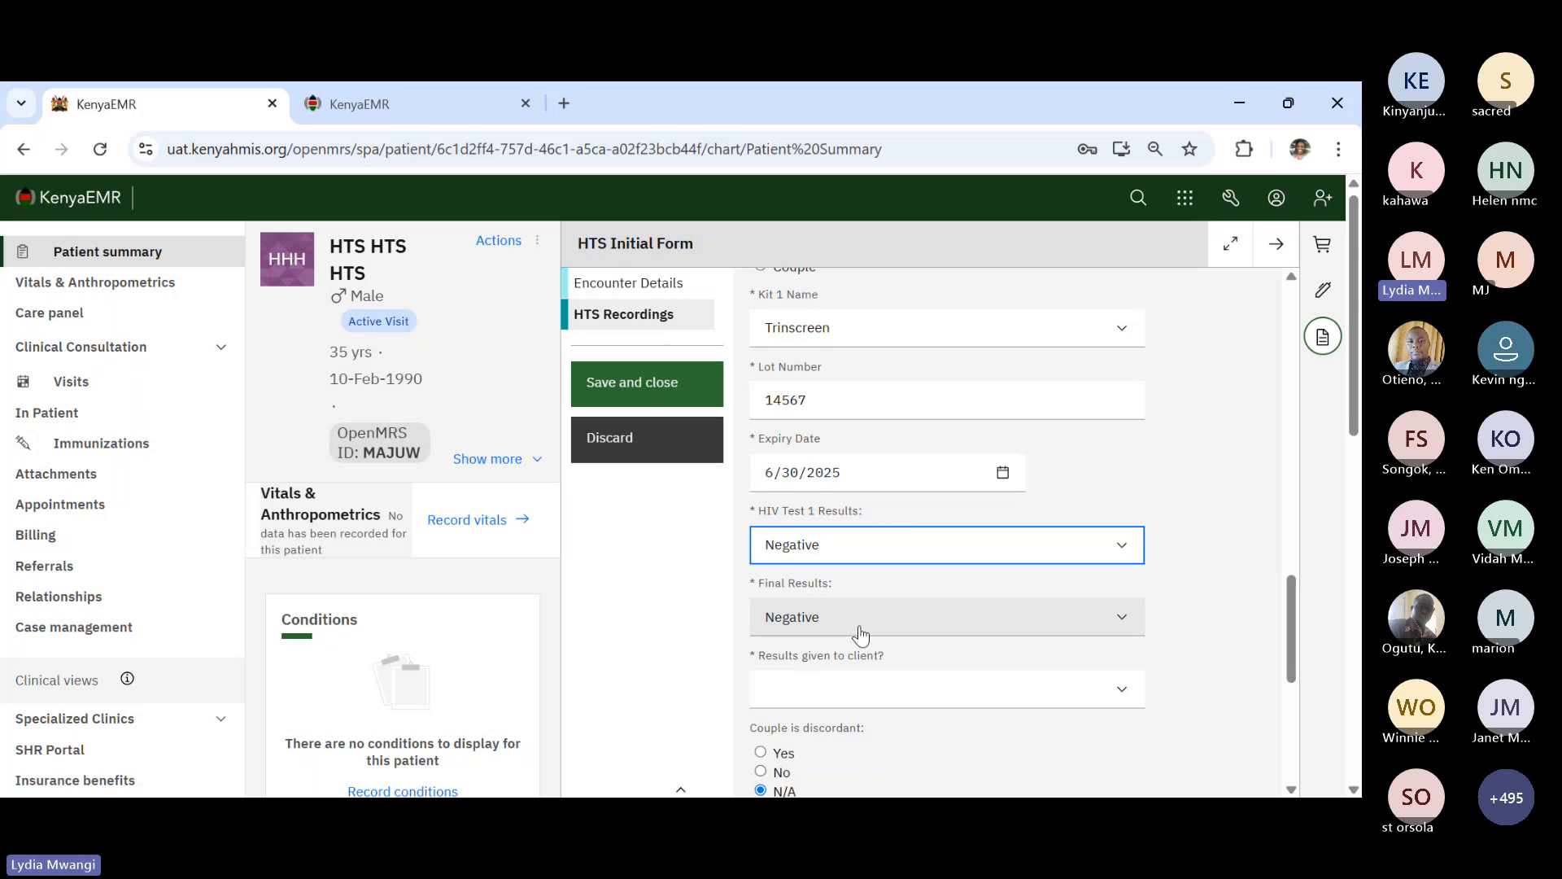
click(839, 623)
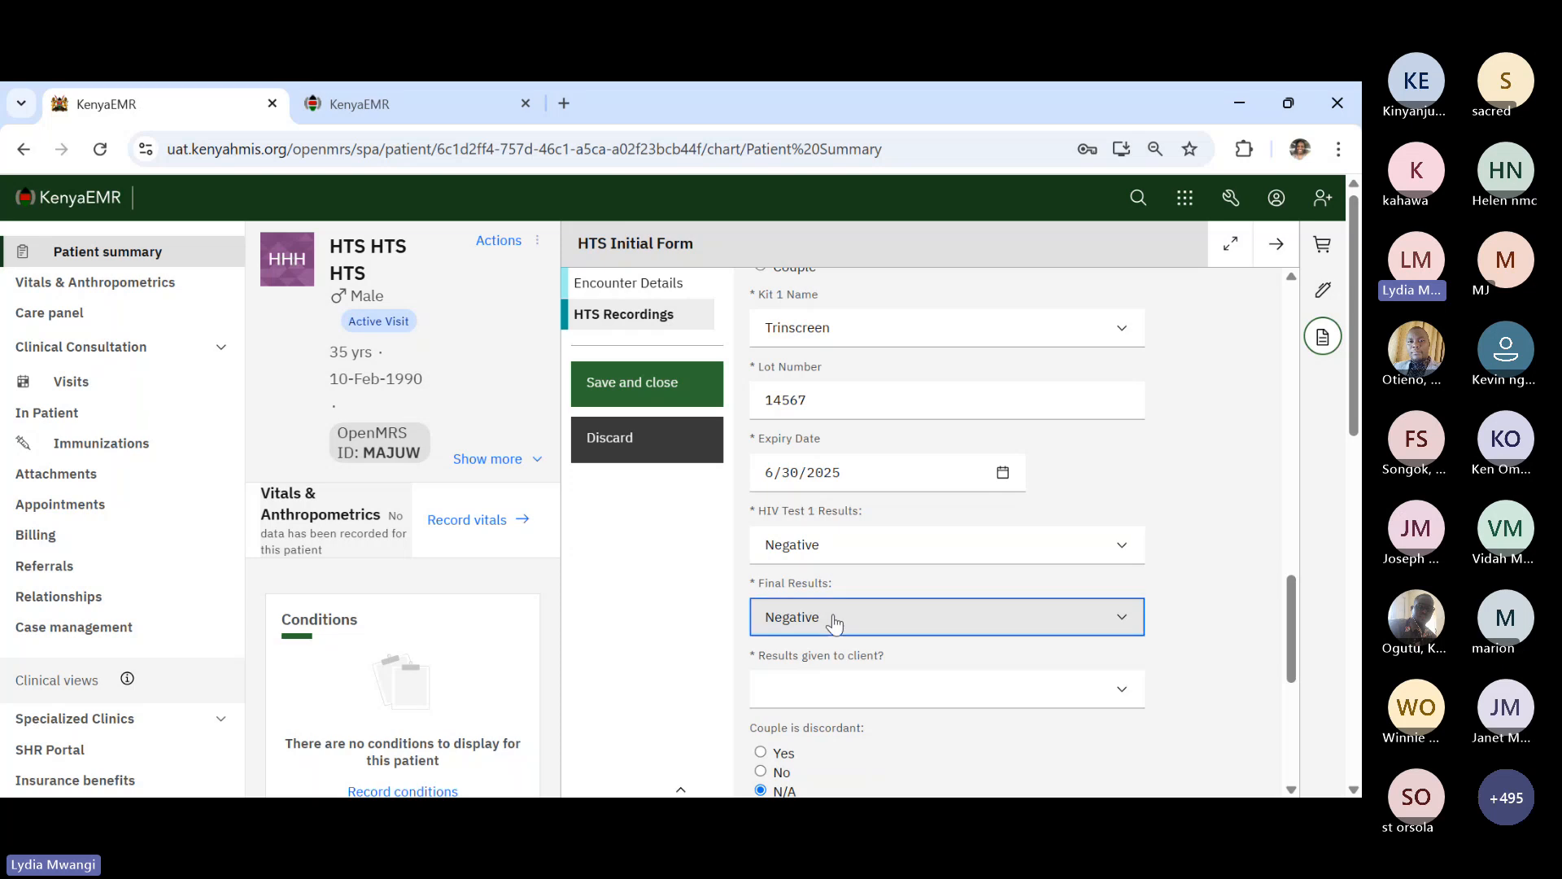
click(811, 691)
scroll(809, 684, down, 2)
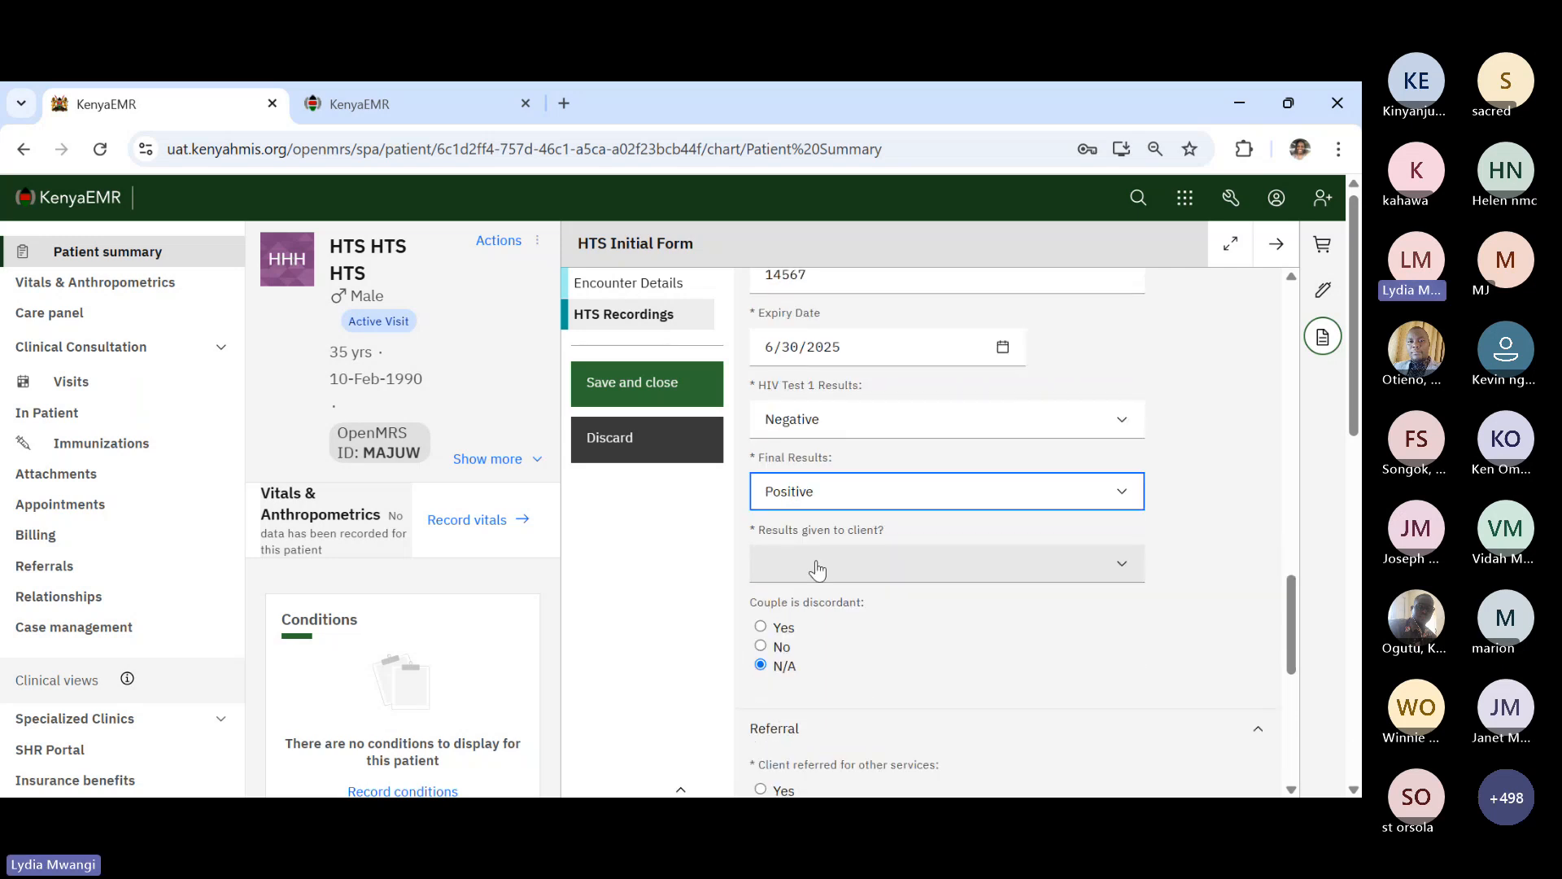
click(816, 563)
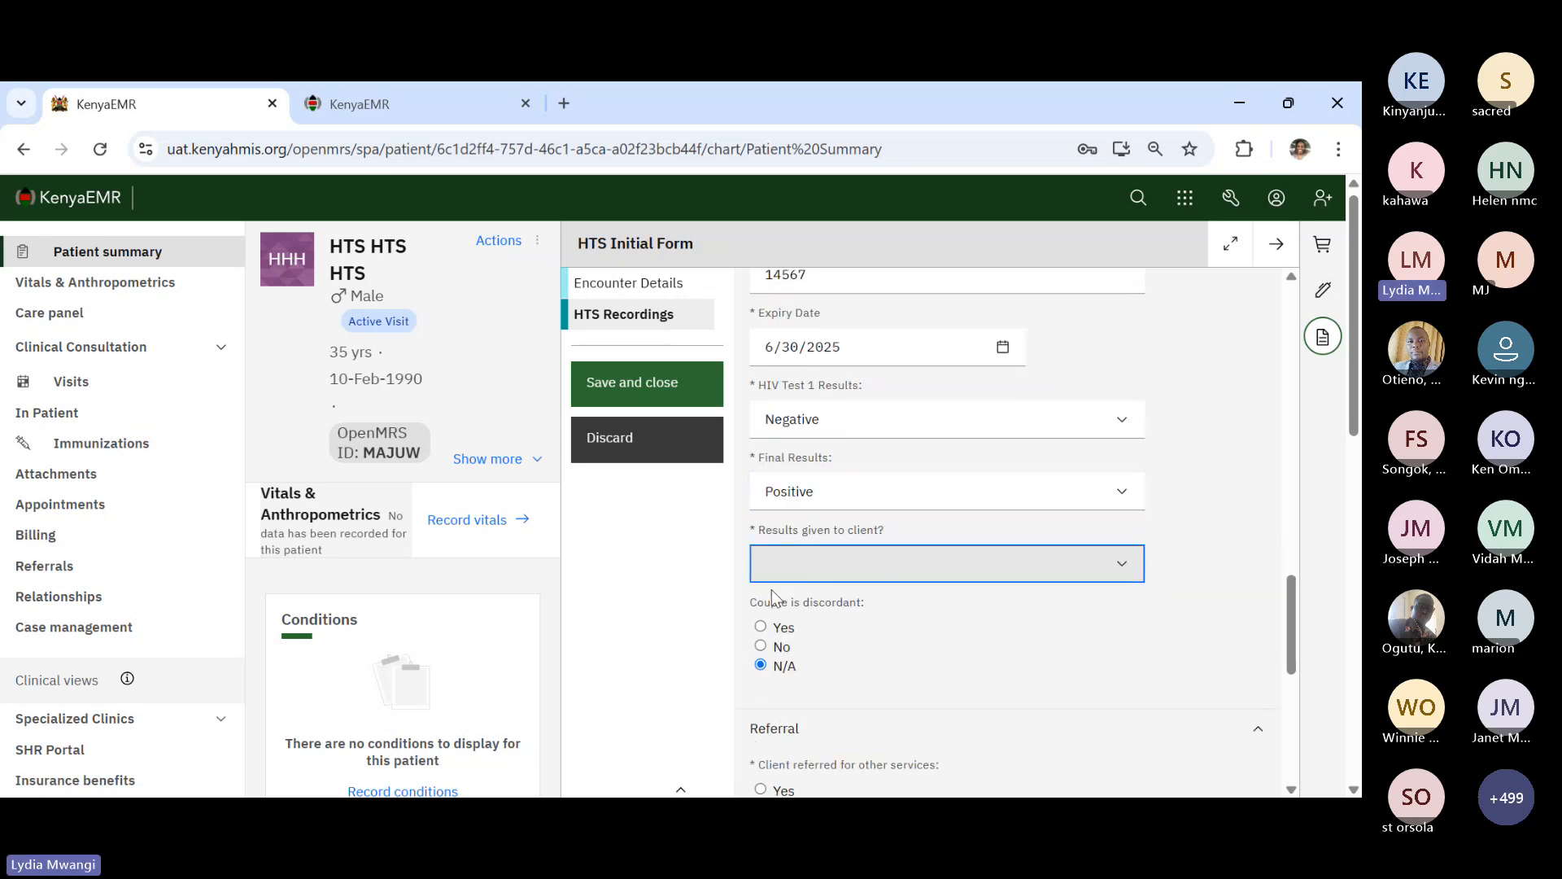
click(805, 622)
- Answer Yes to referral, keep Confirmatory Test, and set Referral to 'This health facility'
scroll(827, 671, down, 2)
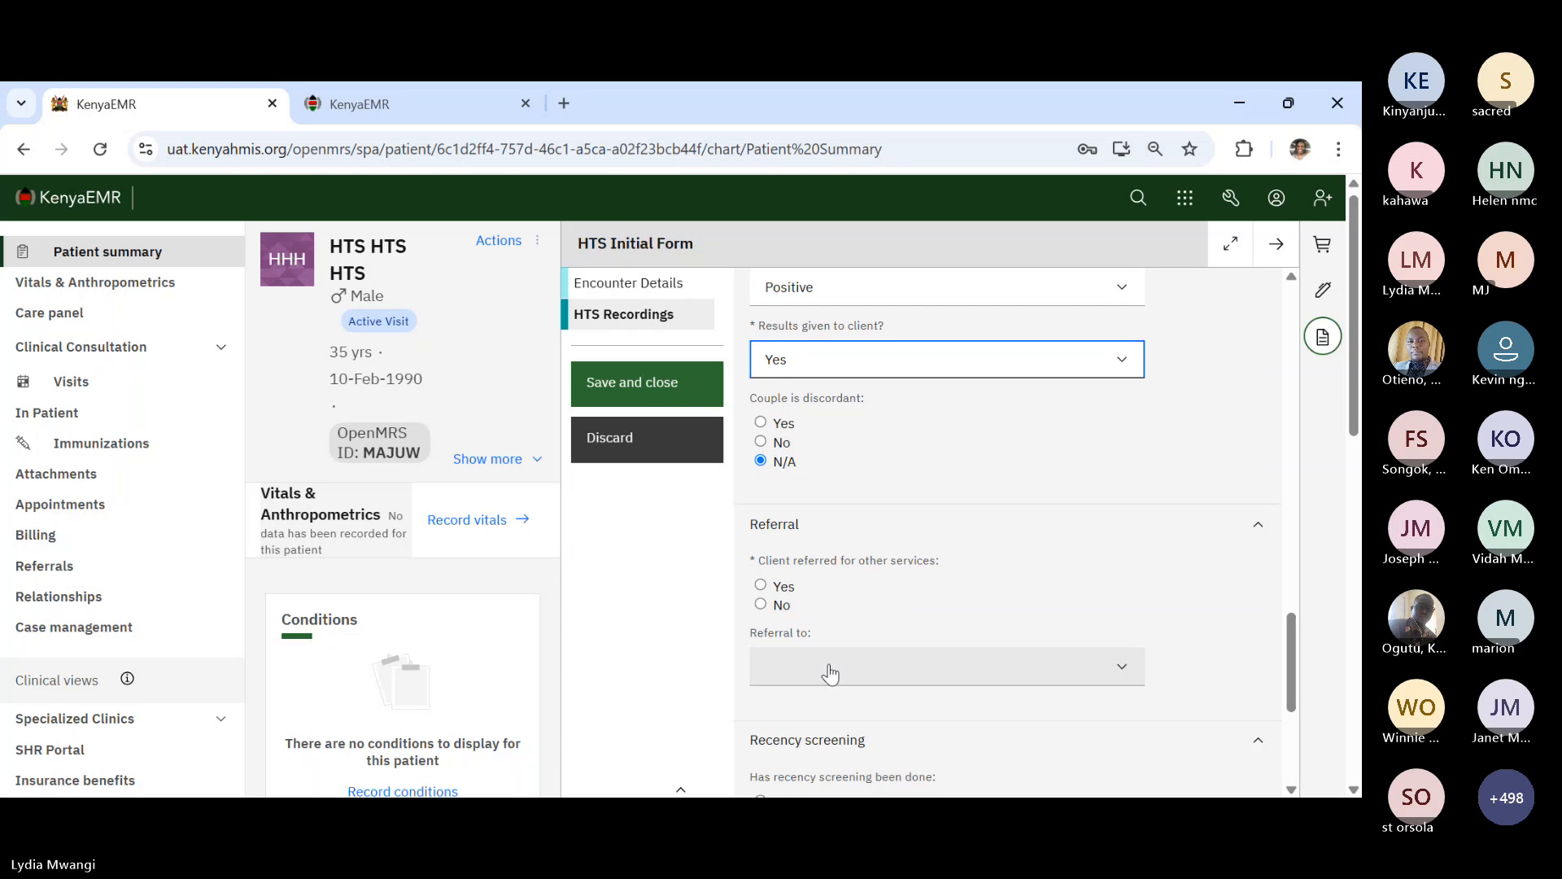
scroll(830, 672, down, 1)
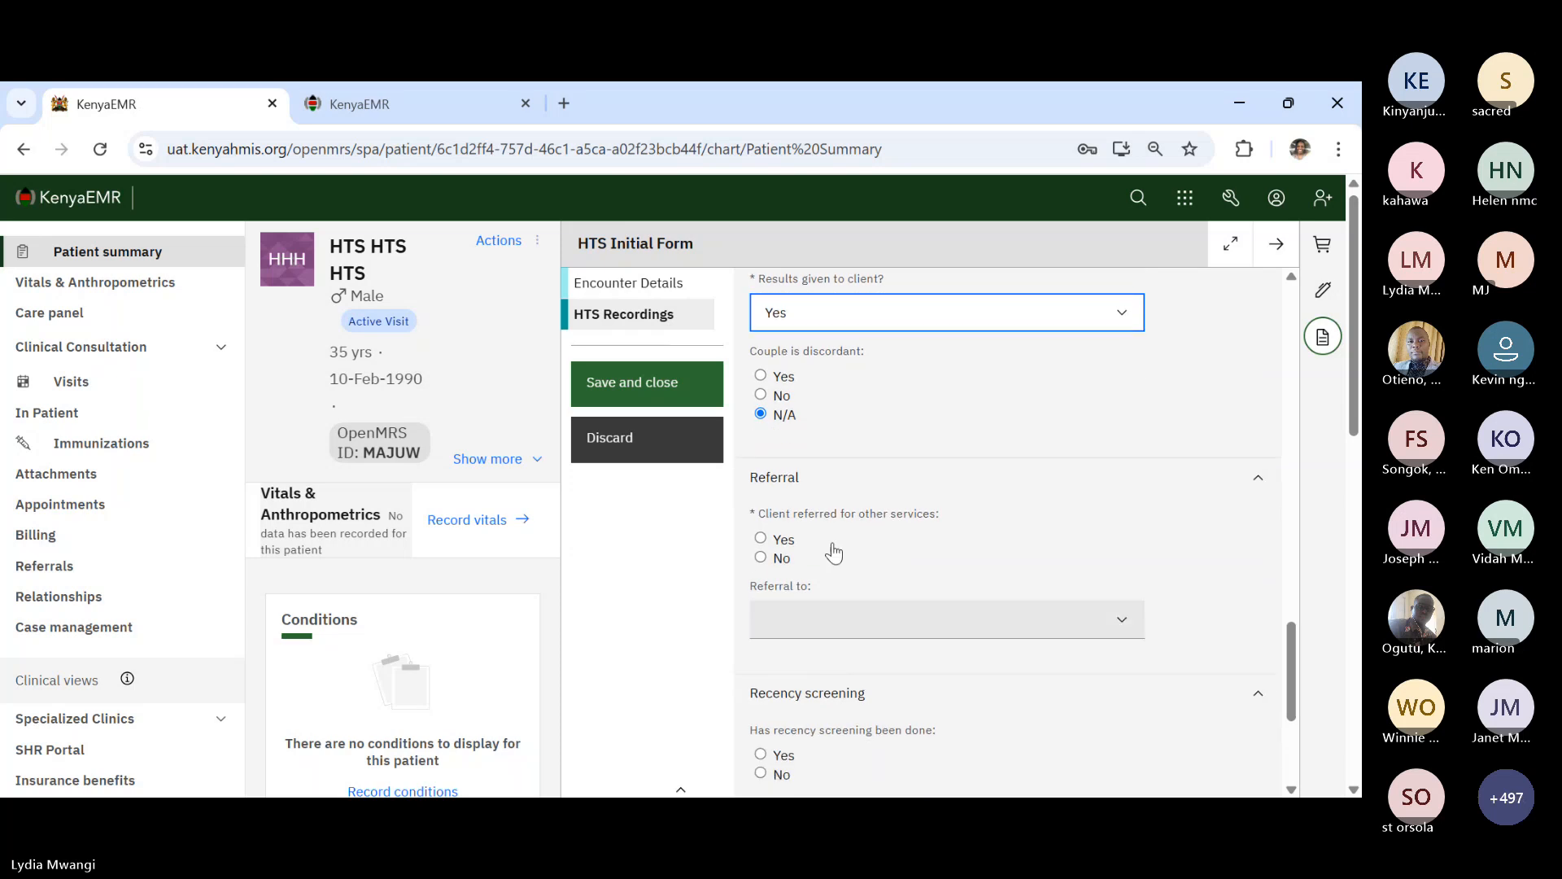
click(761, 540)
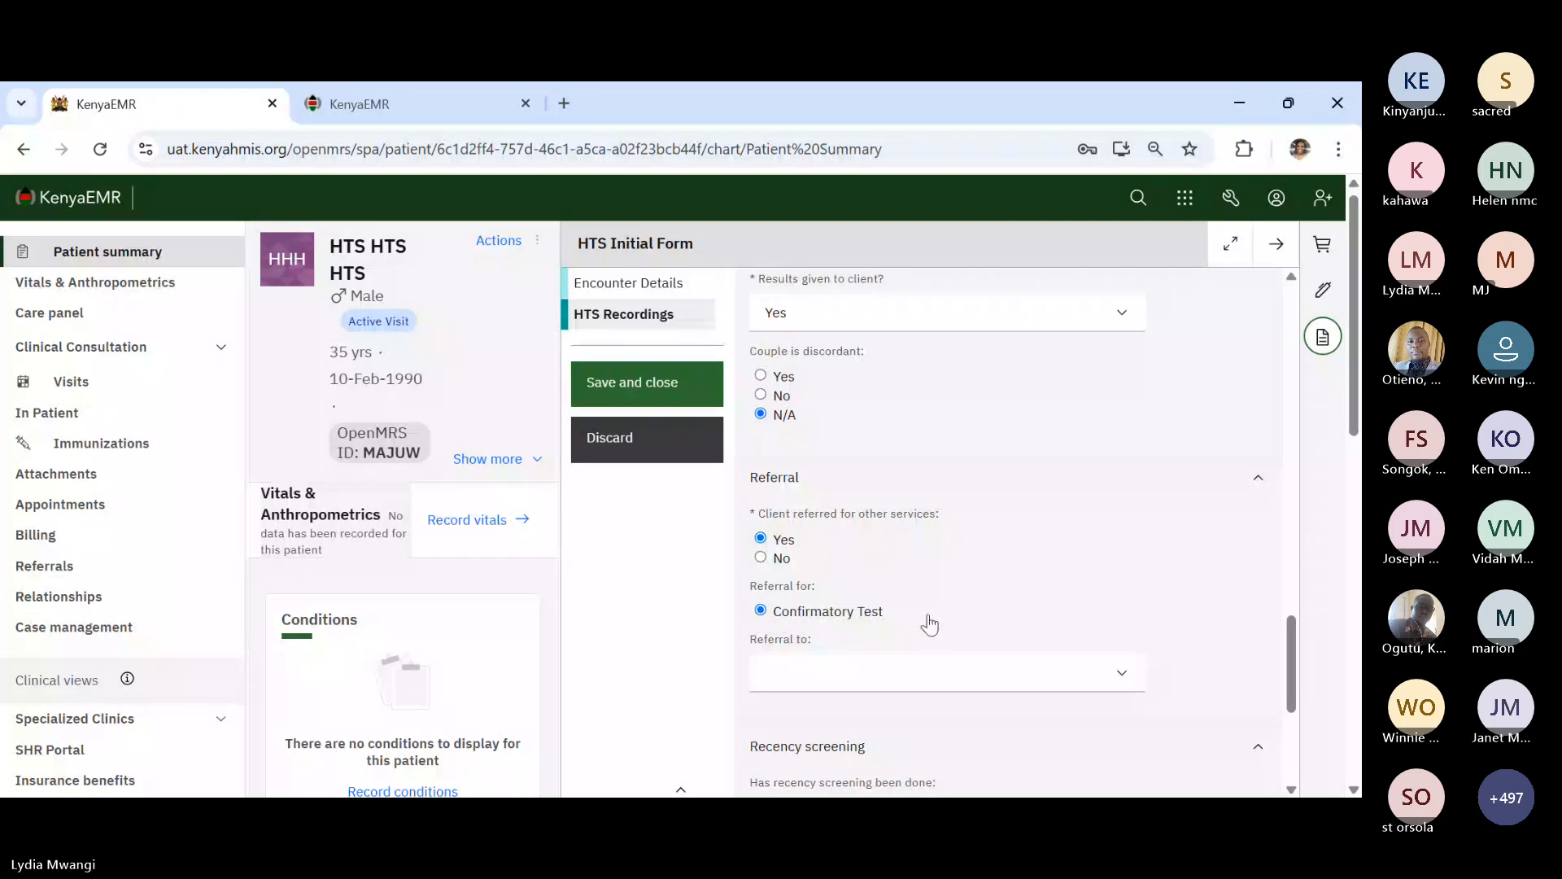
click(877, 677)
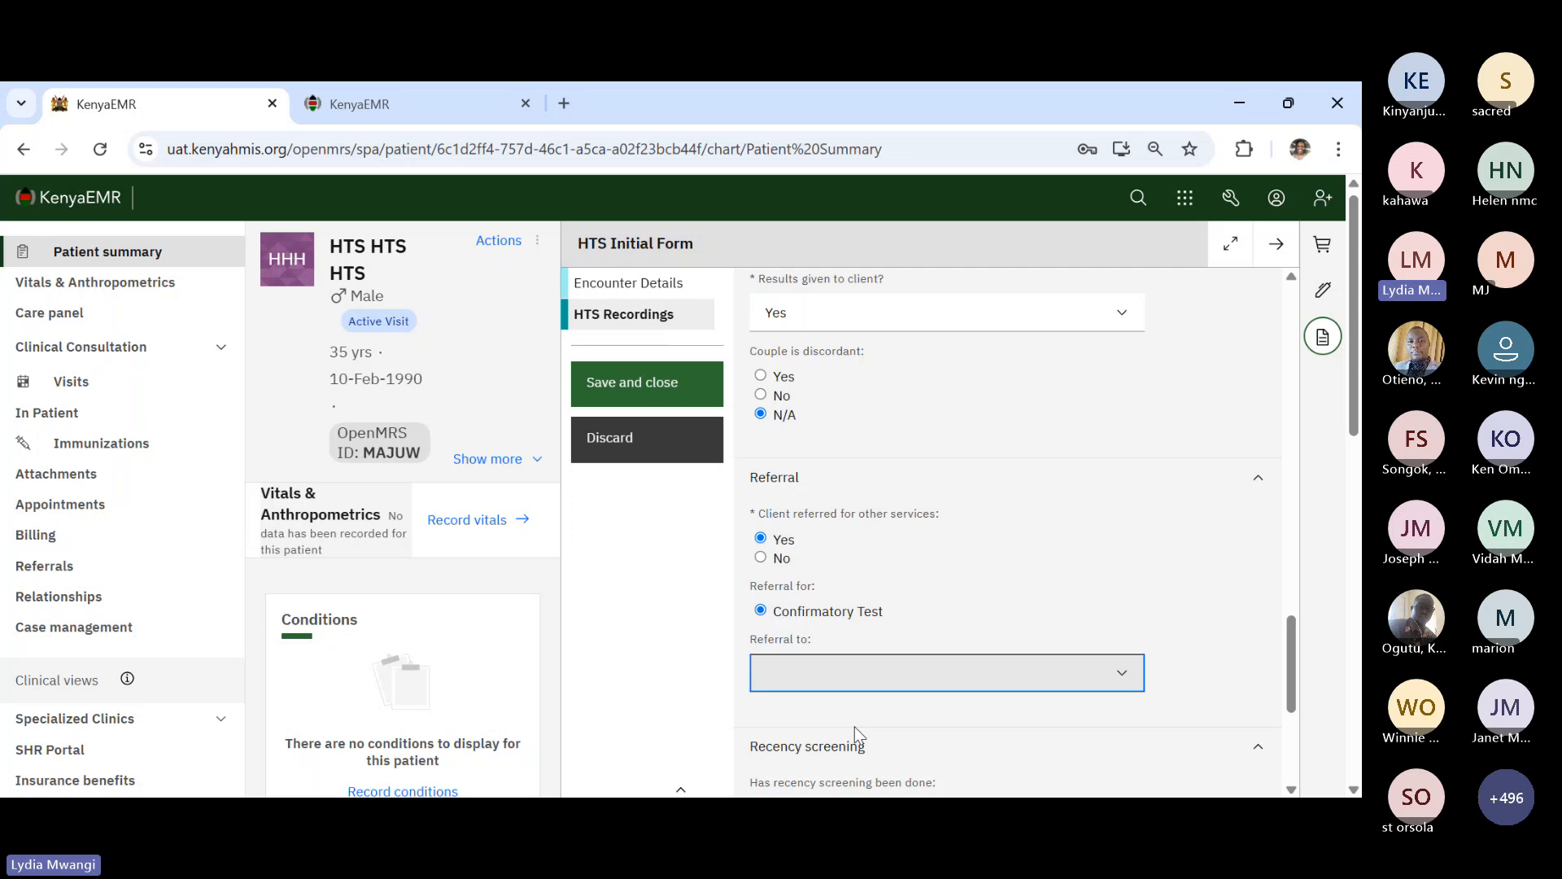
click(899, 476)
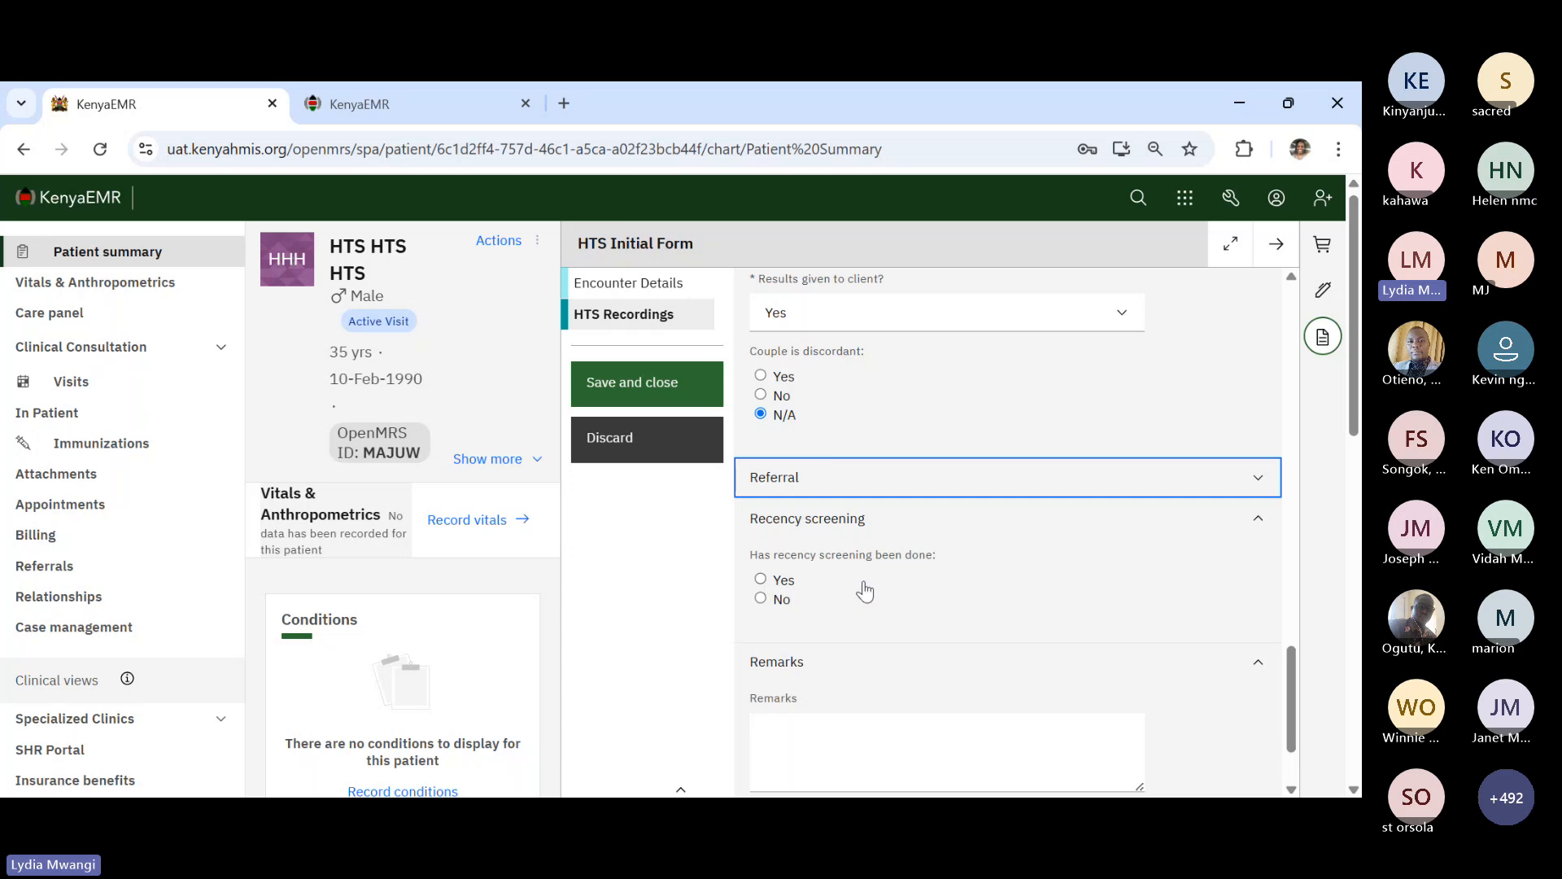
click(897, 480)
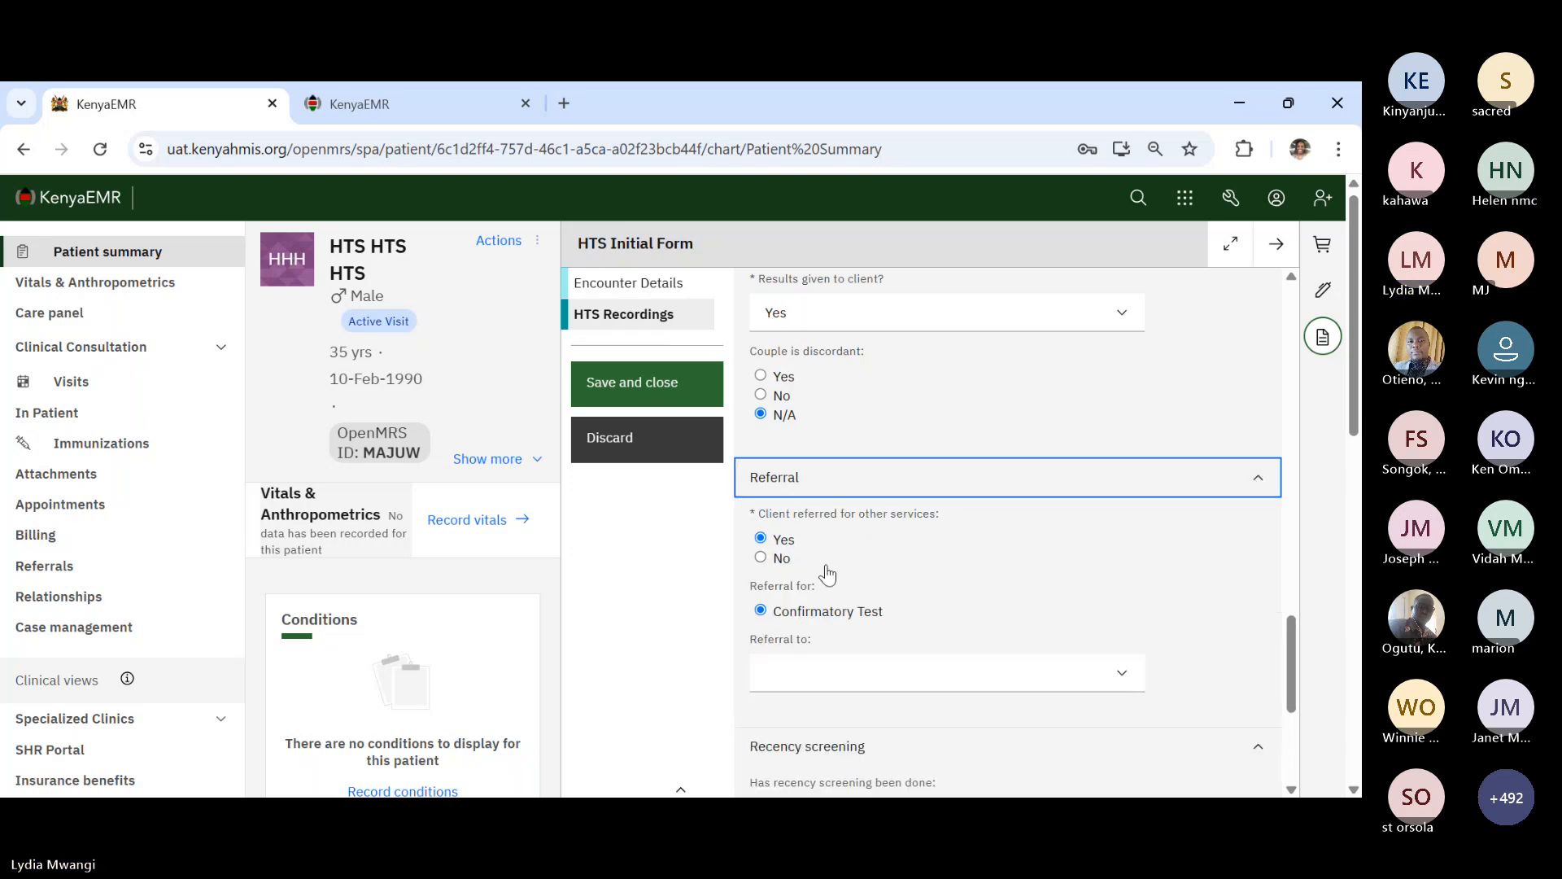
click(789, 673)
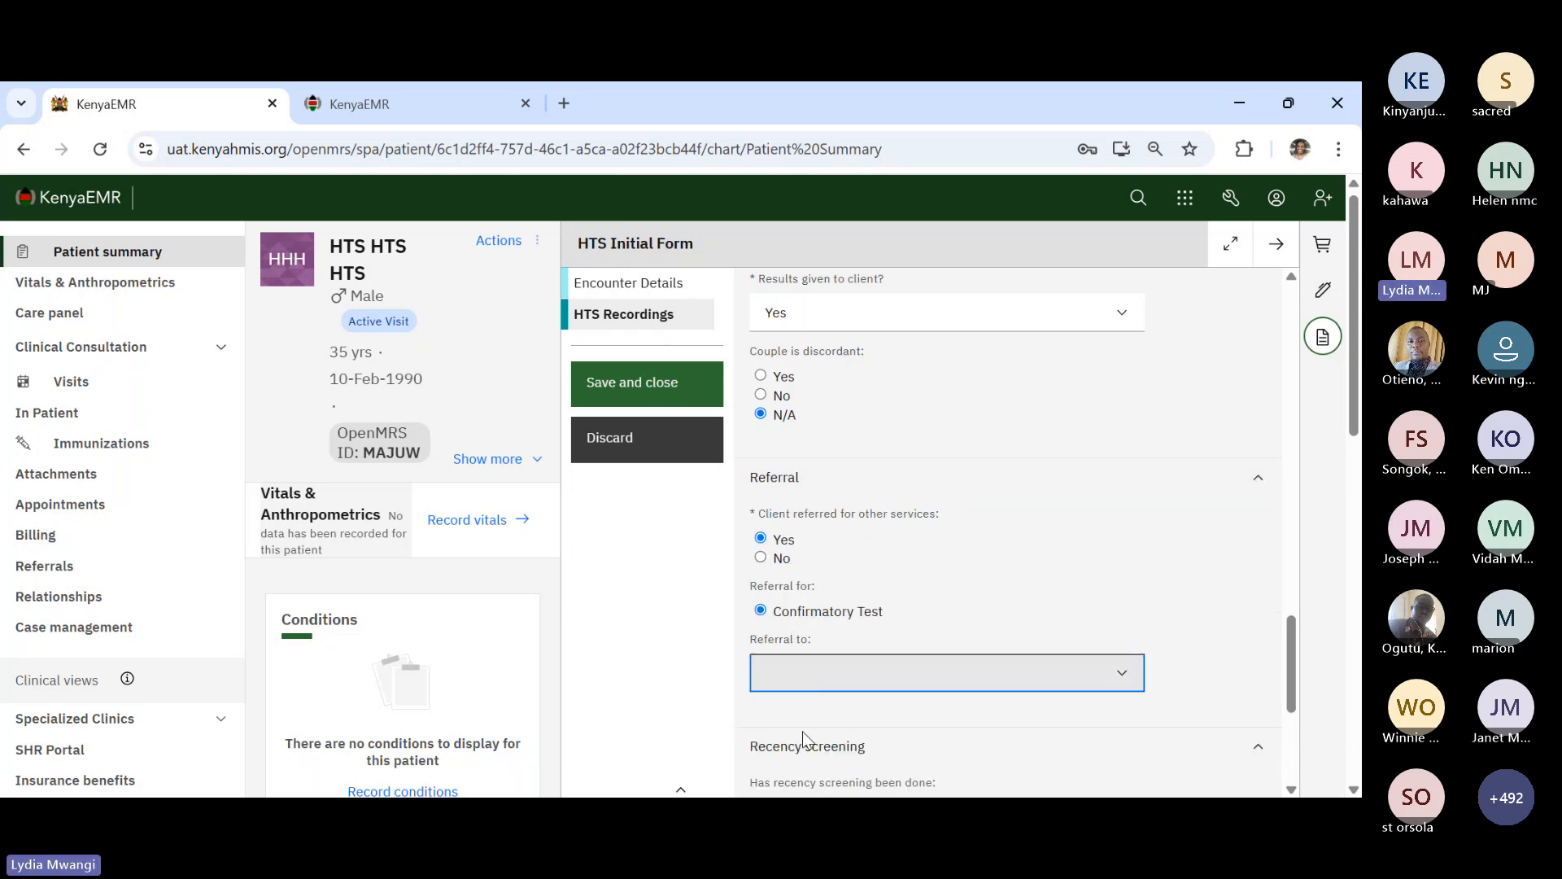
click(802, 730)
scroll(991, 526, down, 4)
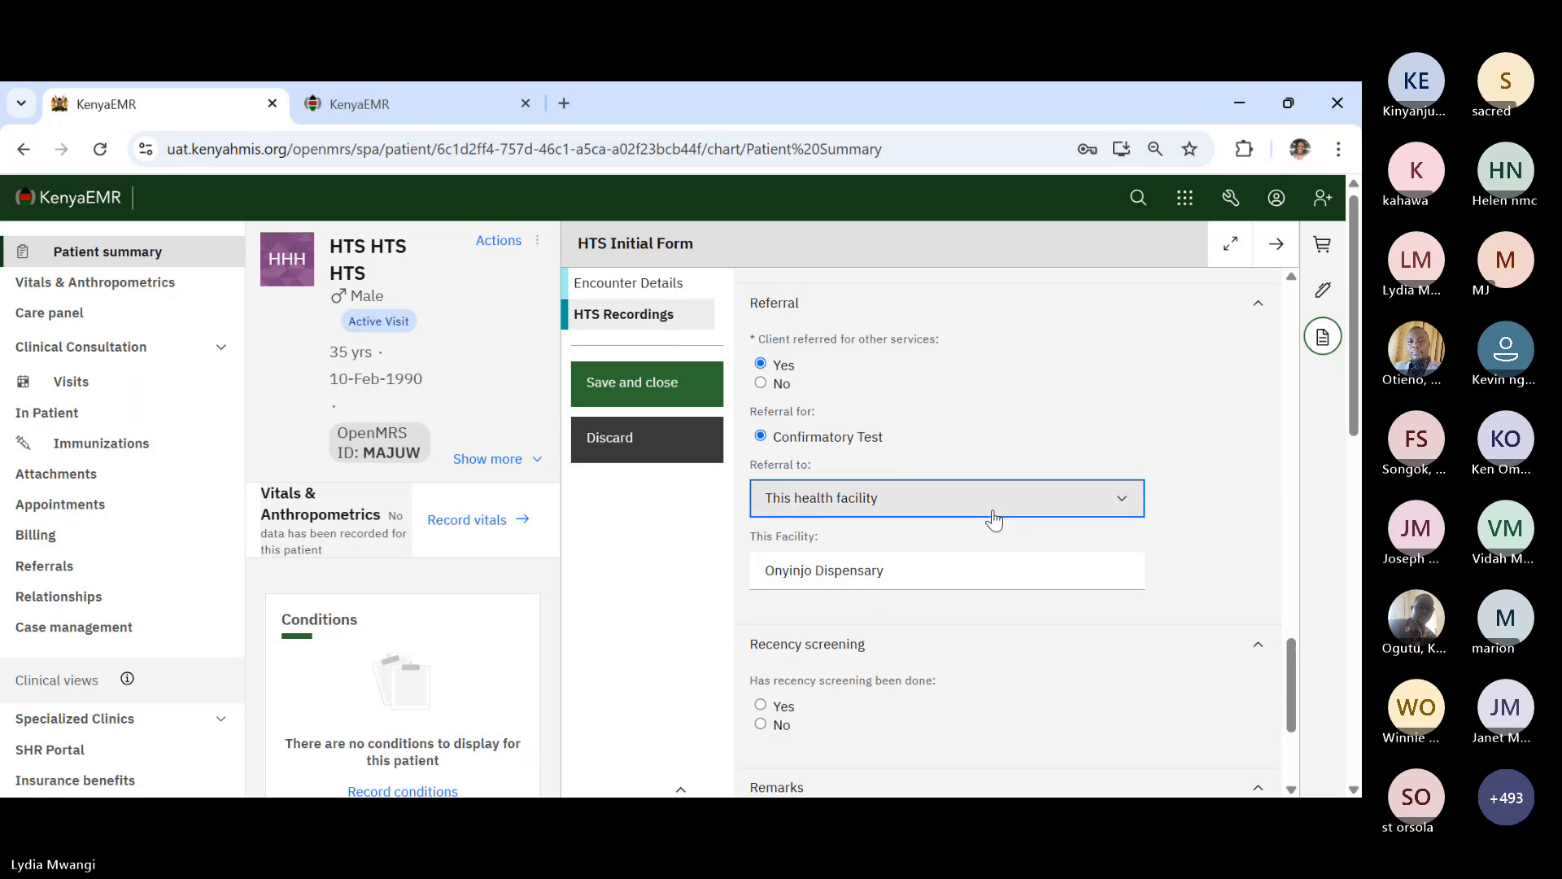
scroll(993, 520, up, 7)
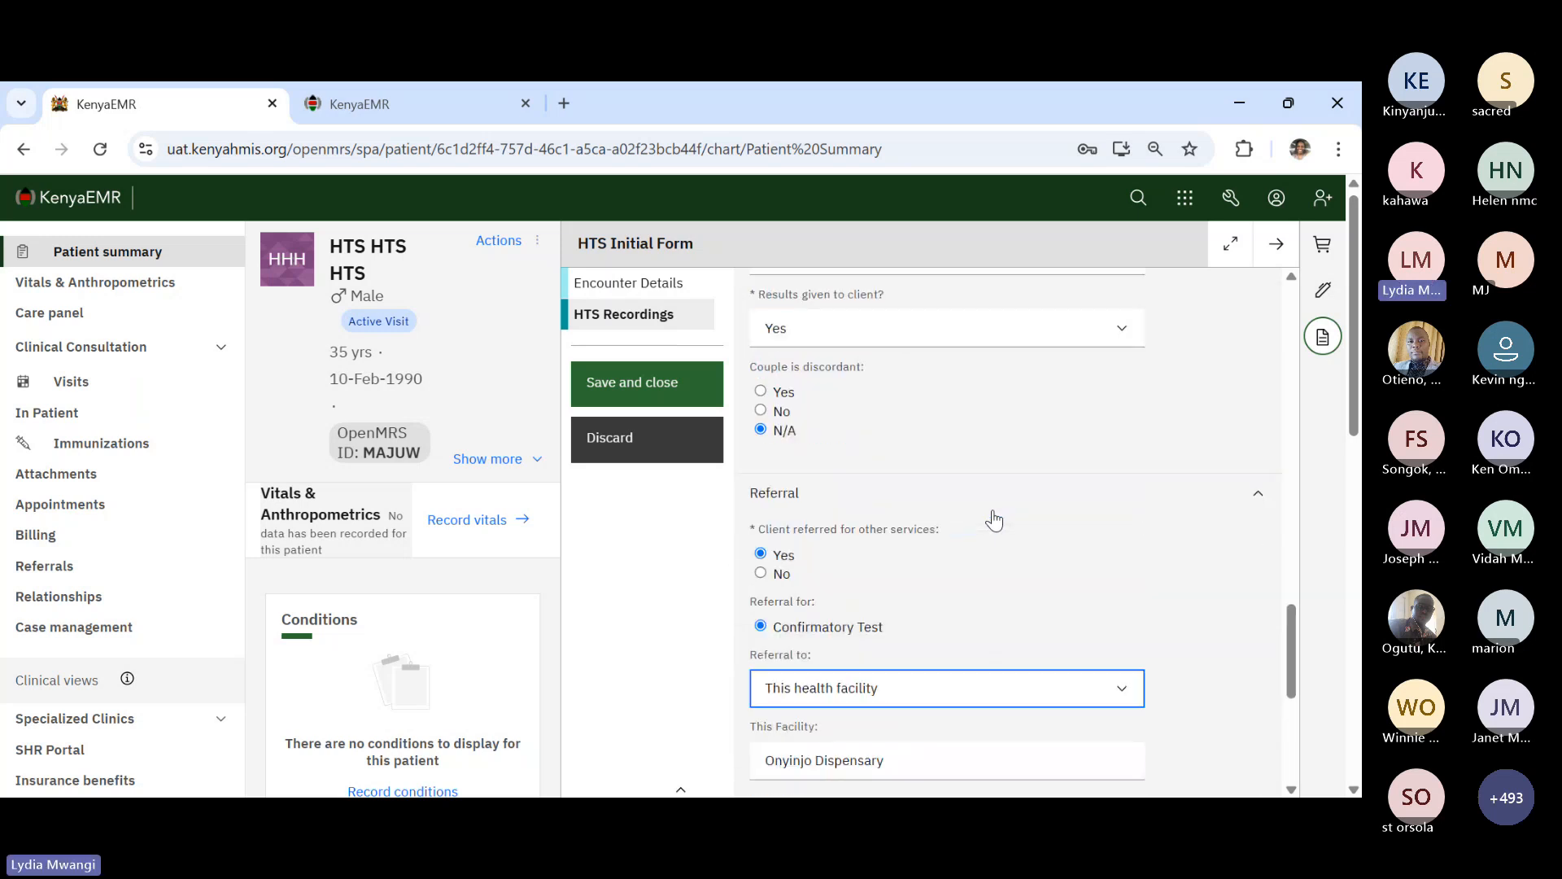
scroll(994, 521, up, 2)
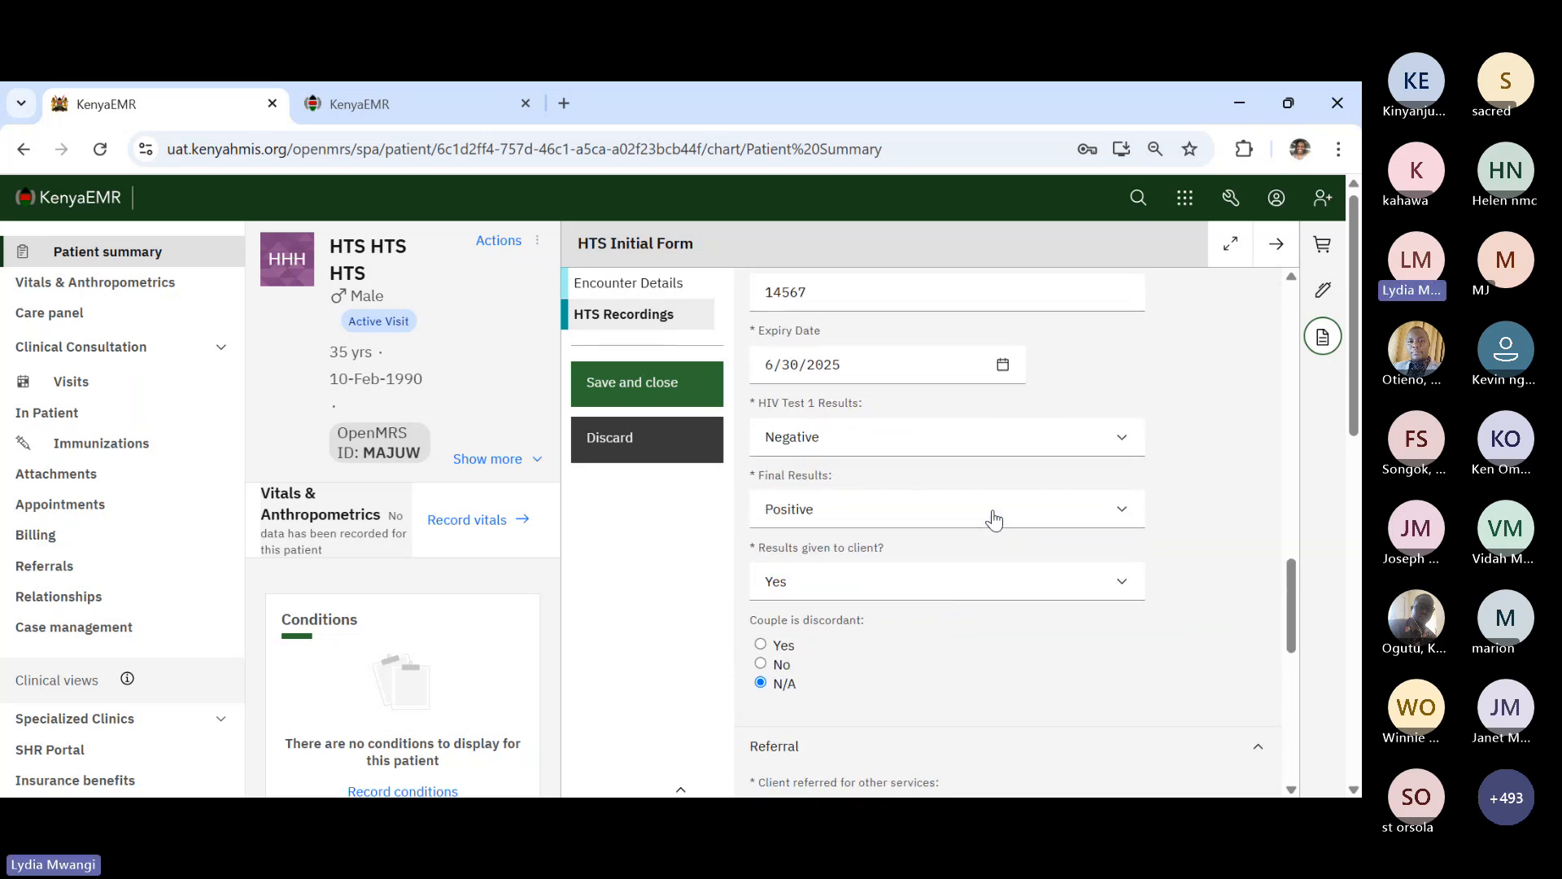
scroll(994, 521, up, 2)
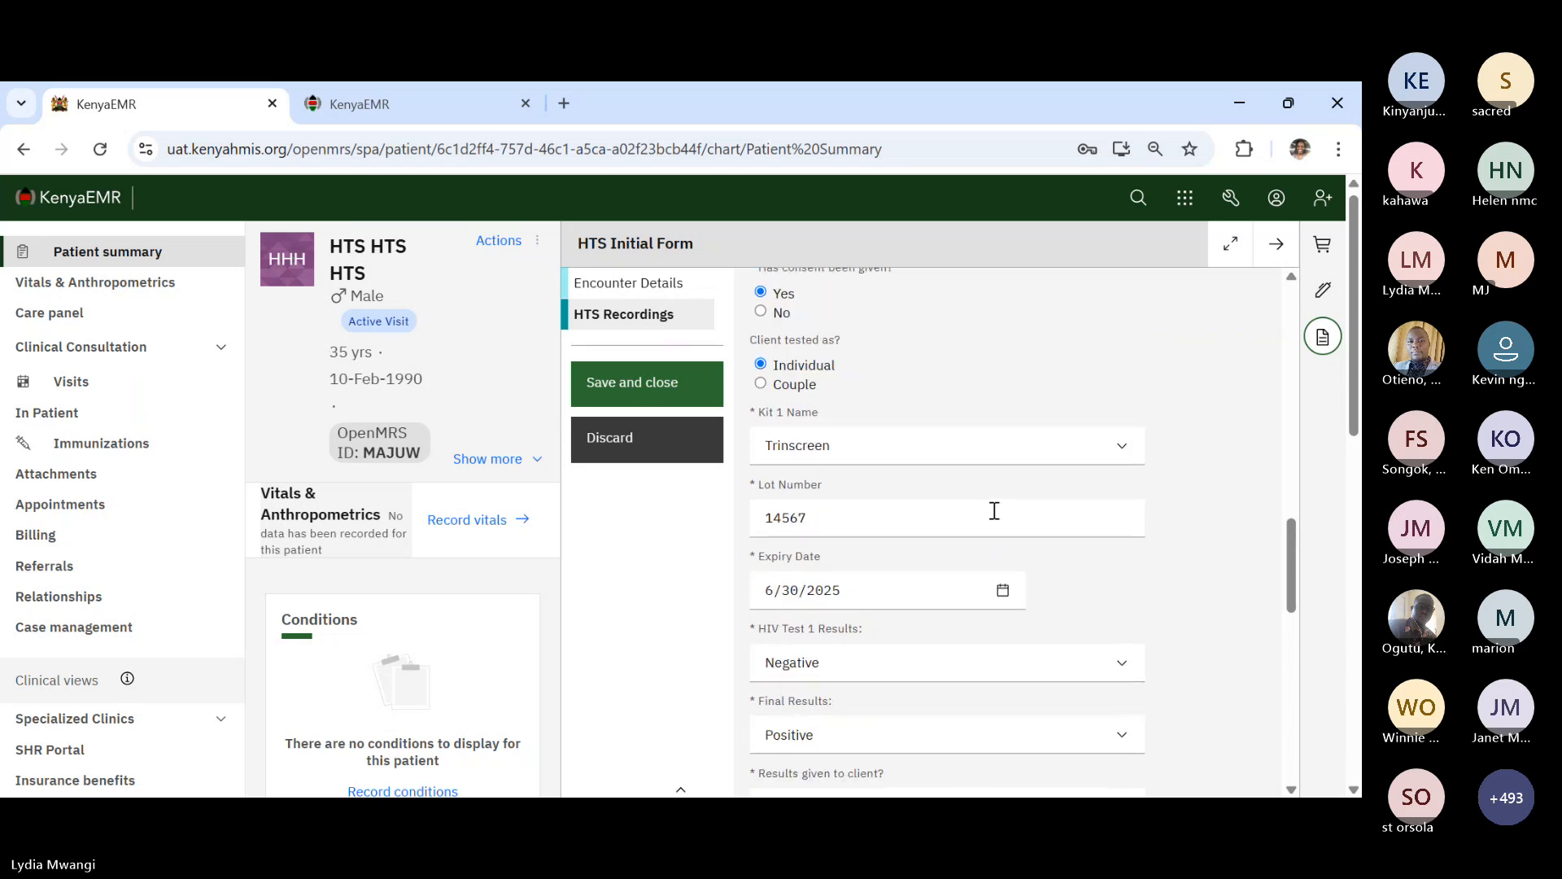
- Change HIV Test 1 Results to Positive, then bring up the new Kit 2 Name choices
scroll(997, 525, down, 2)
click(865, 568)
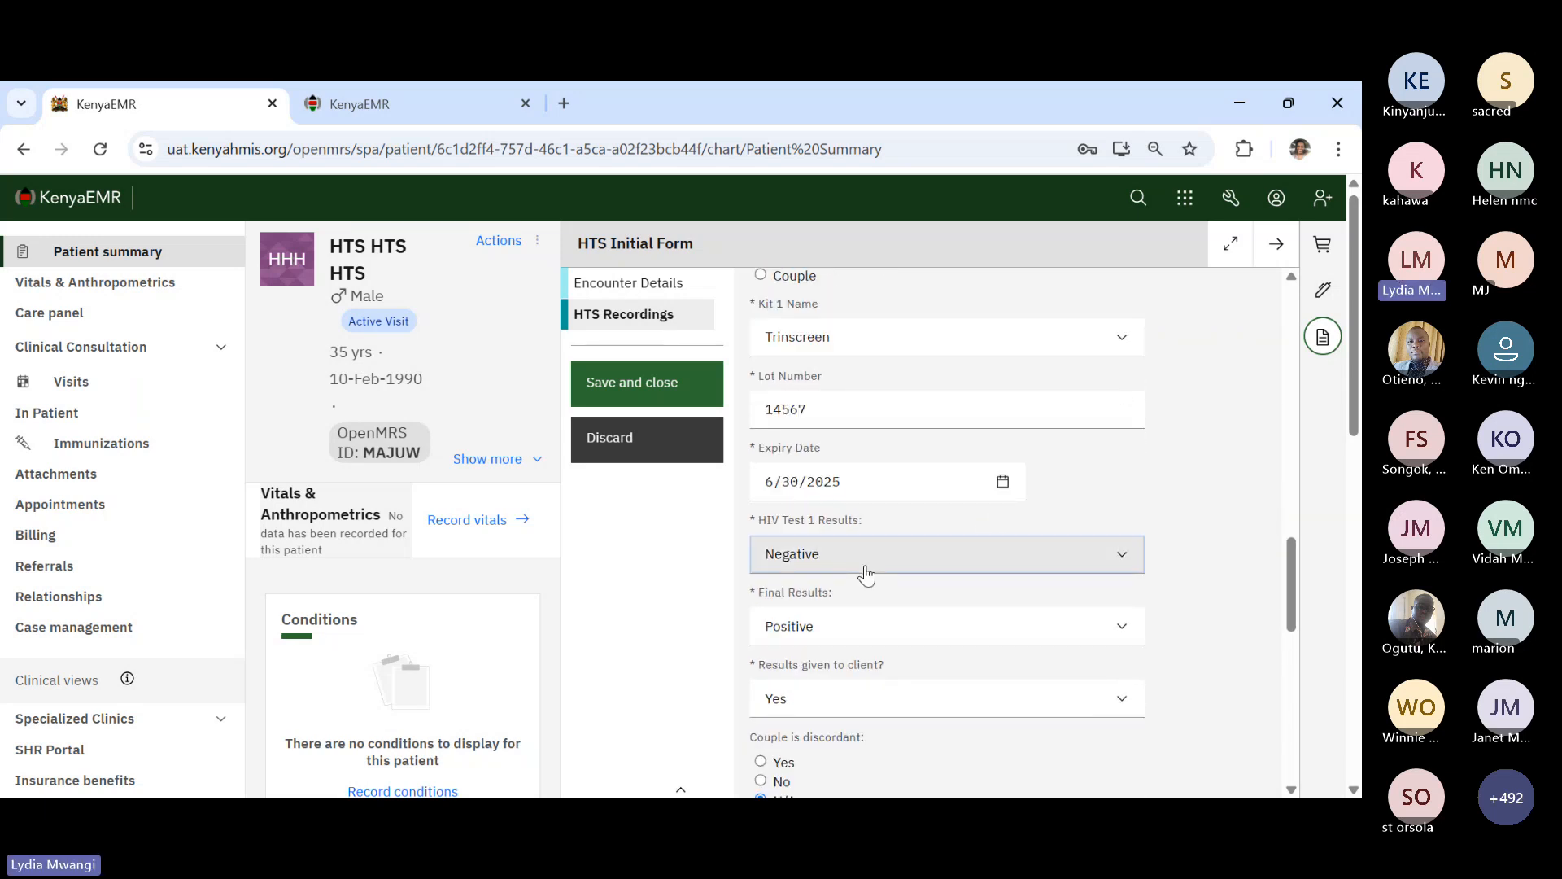
click(797, 611)
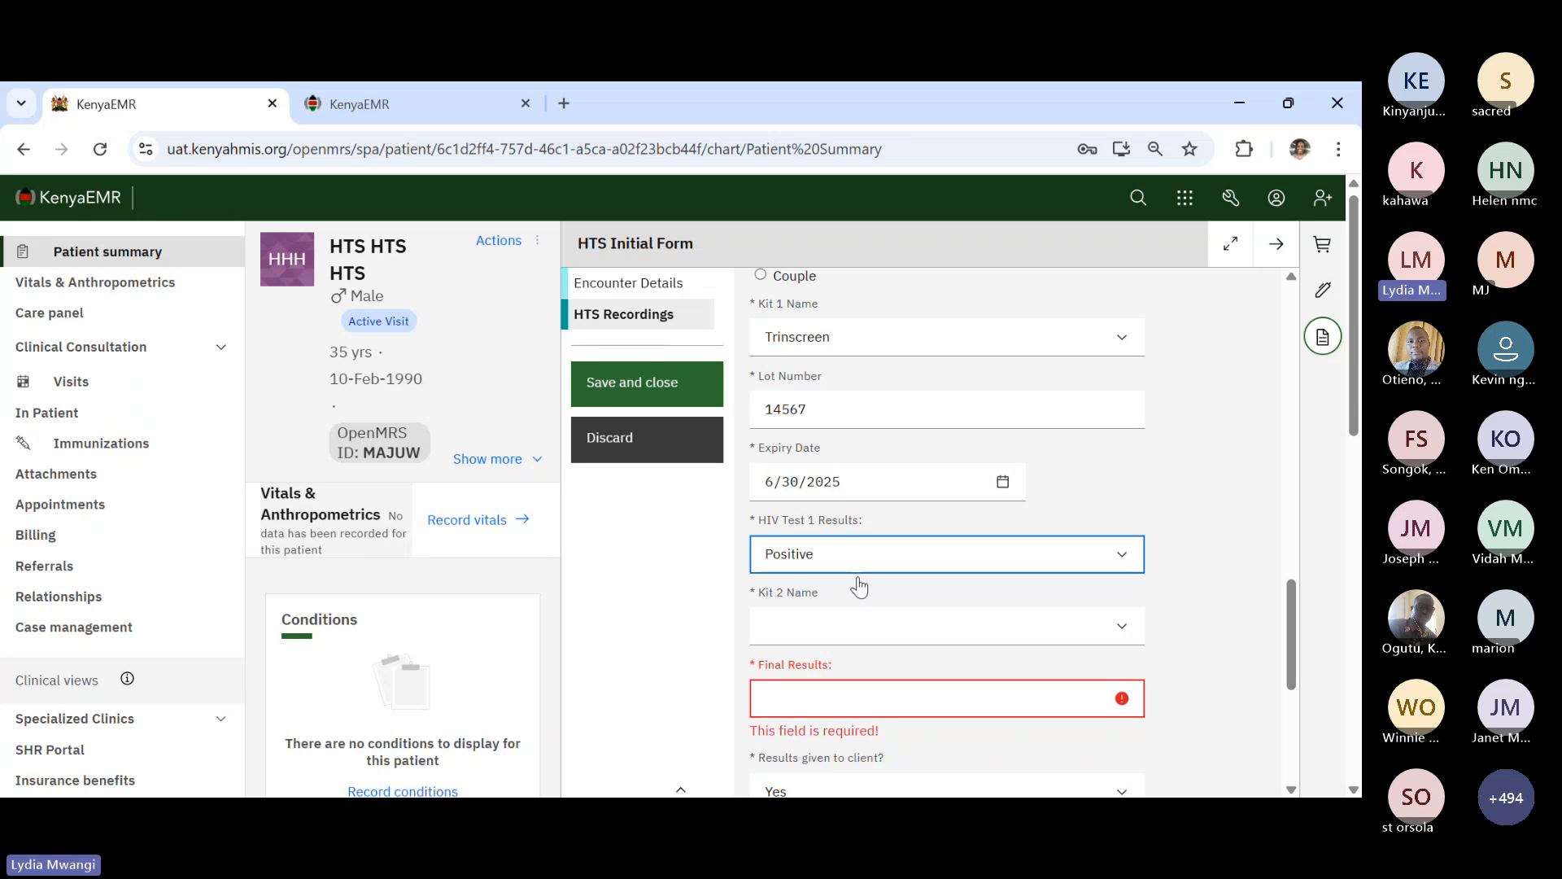
click(832, 633)
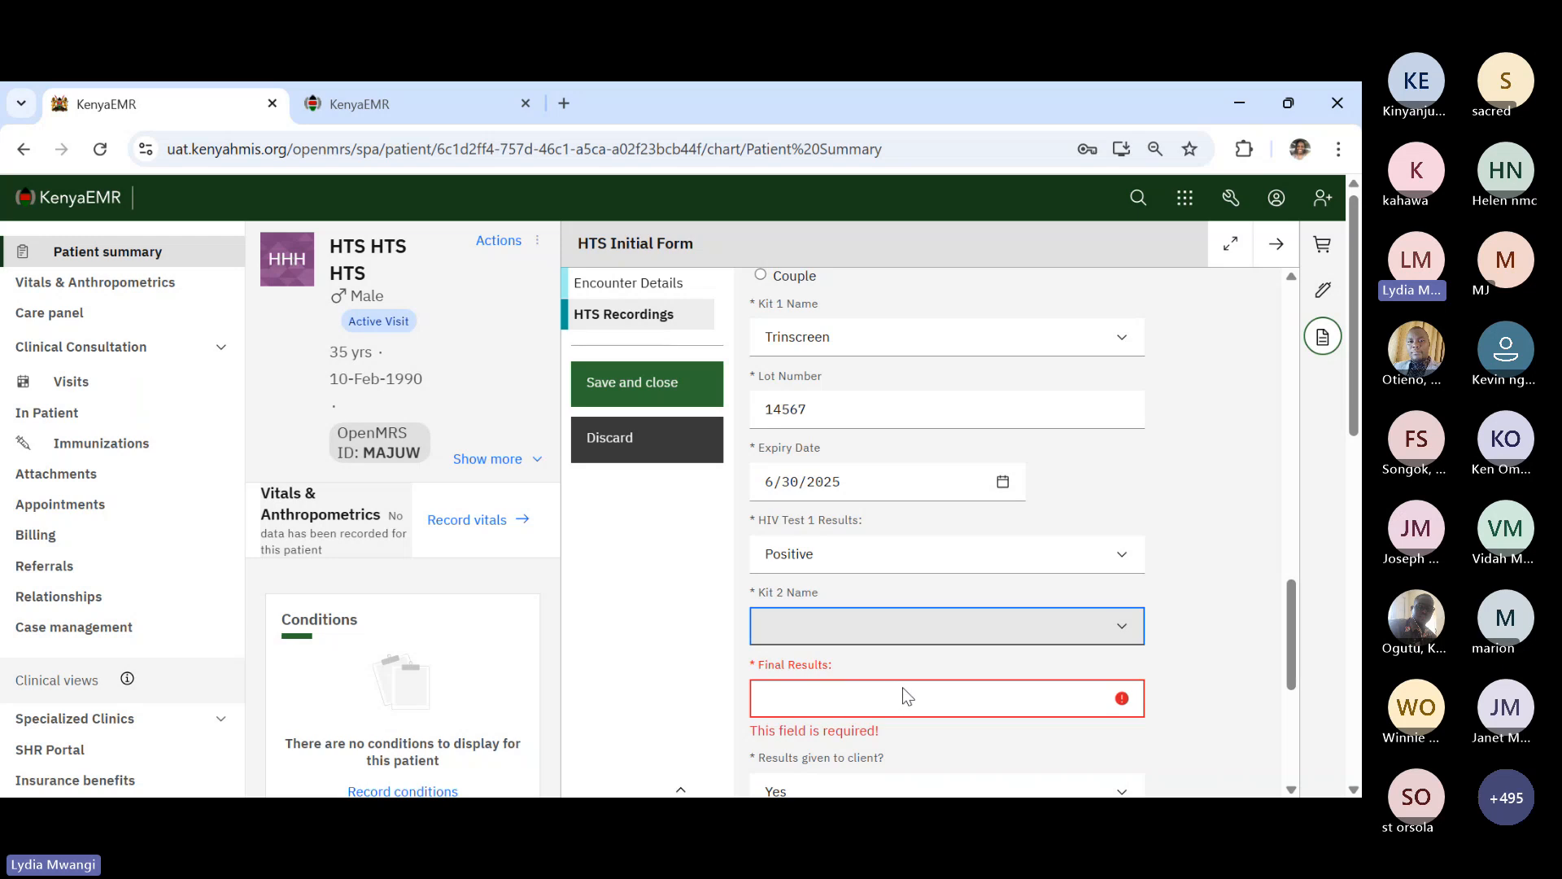
- Set Kit 2 to One Step, lot 123546, expiring 31 July 2025
click(903, 688)
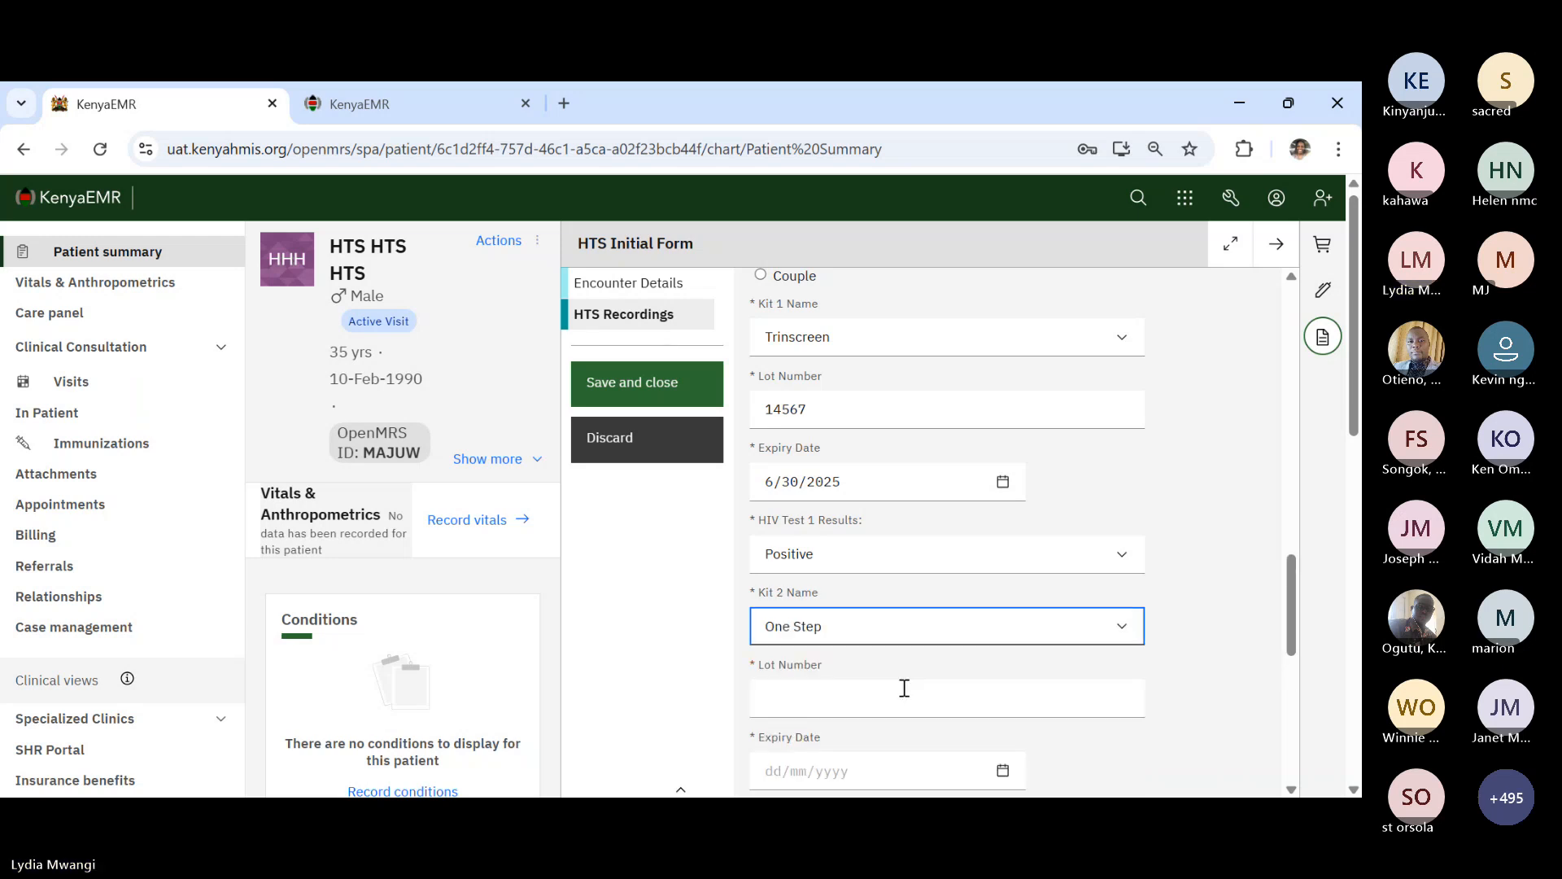
scroll(895, 692, down, 1)
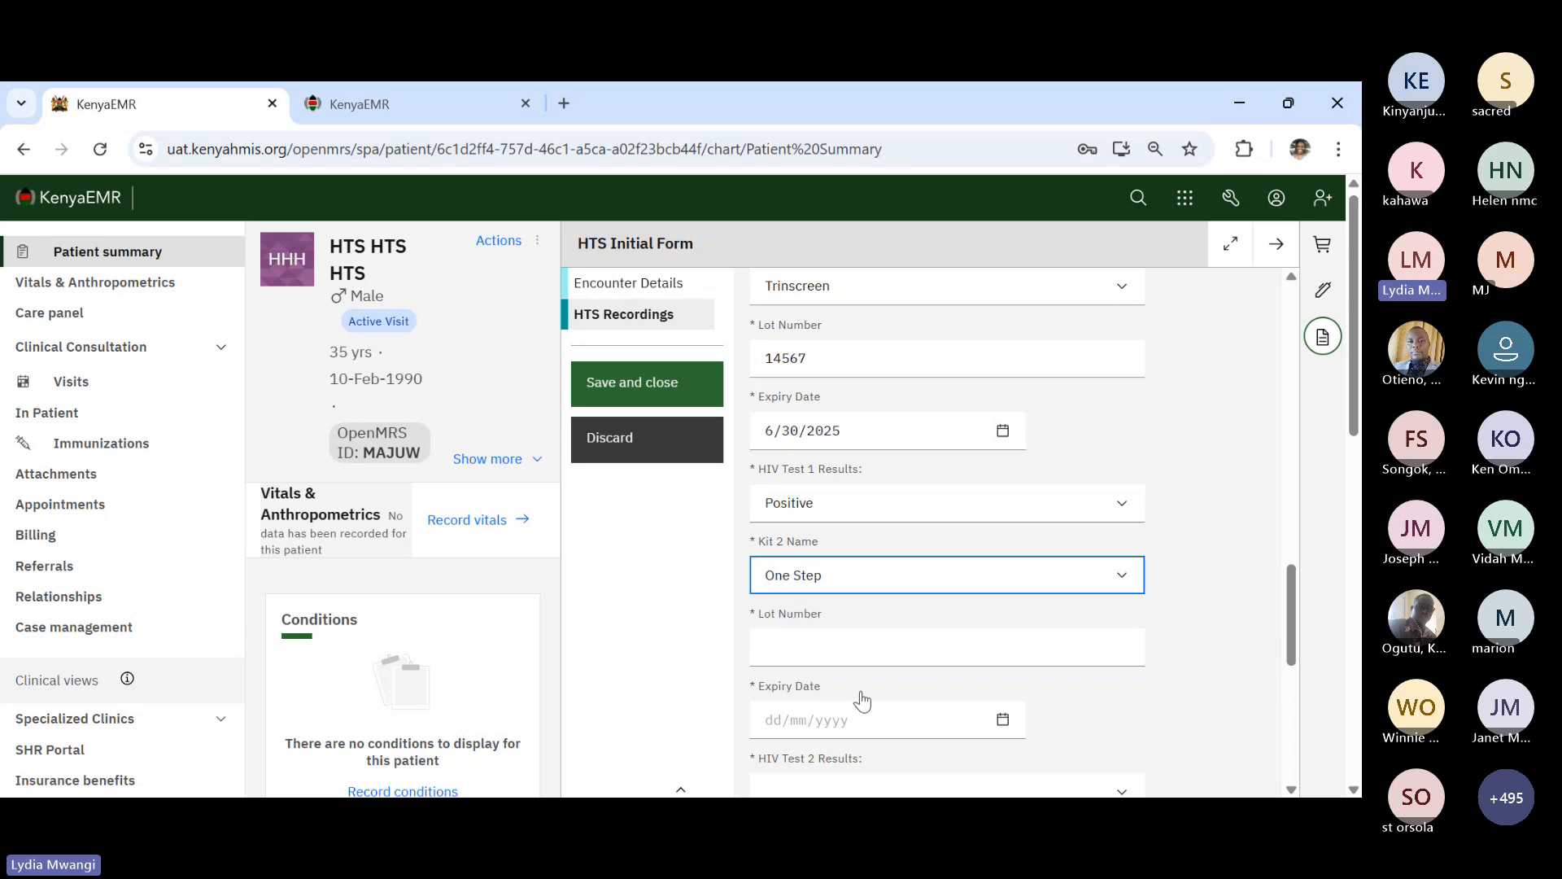
click(806, 644)
text(123546)
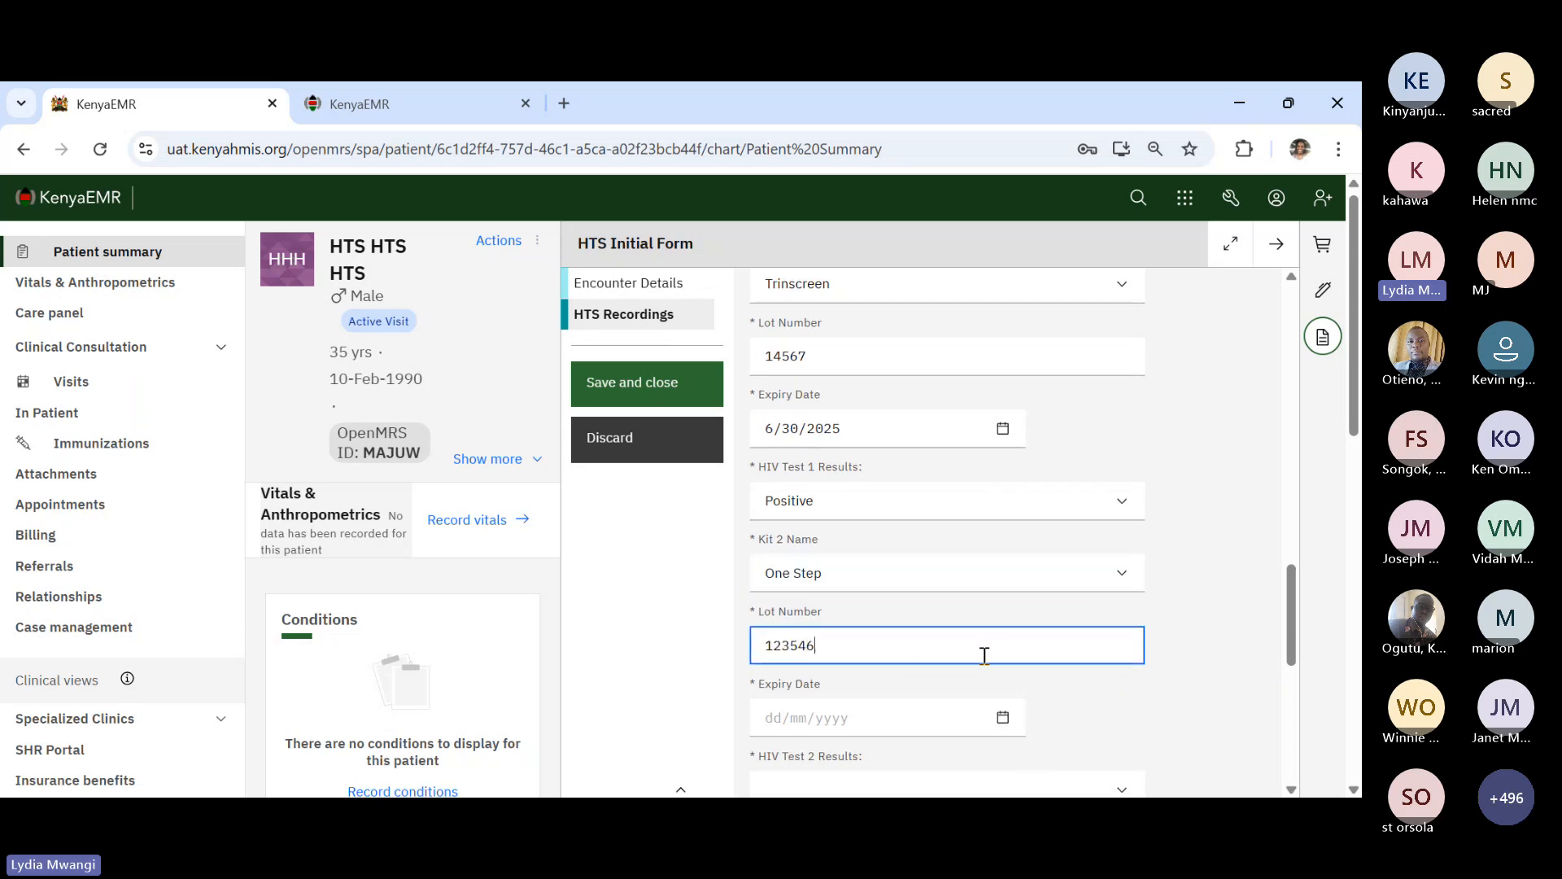
scroll(983, 652, down, 2)
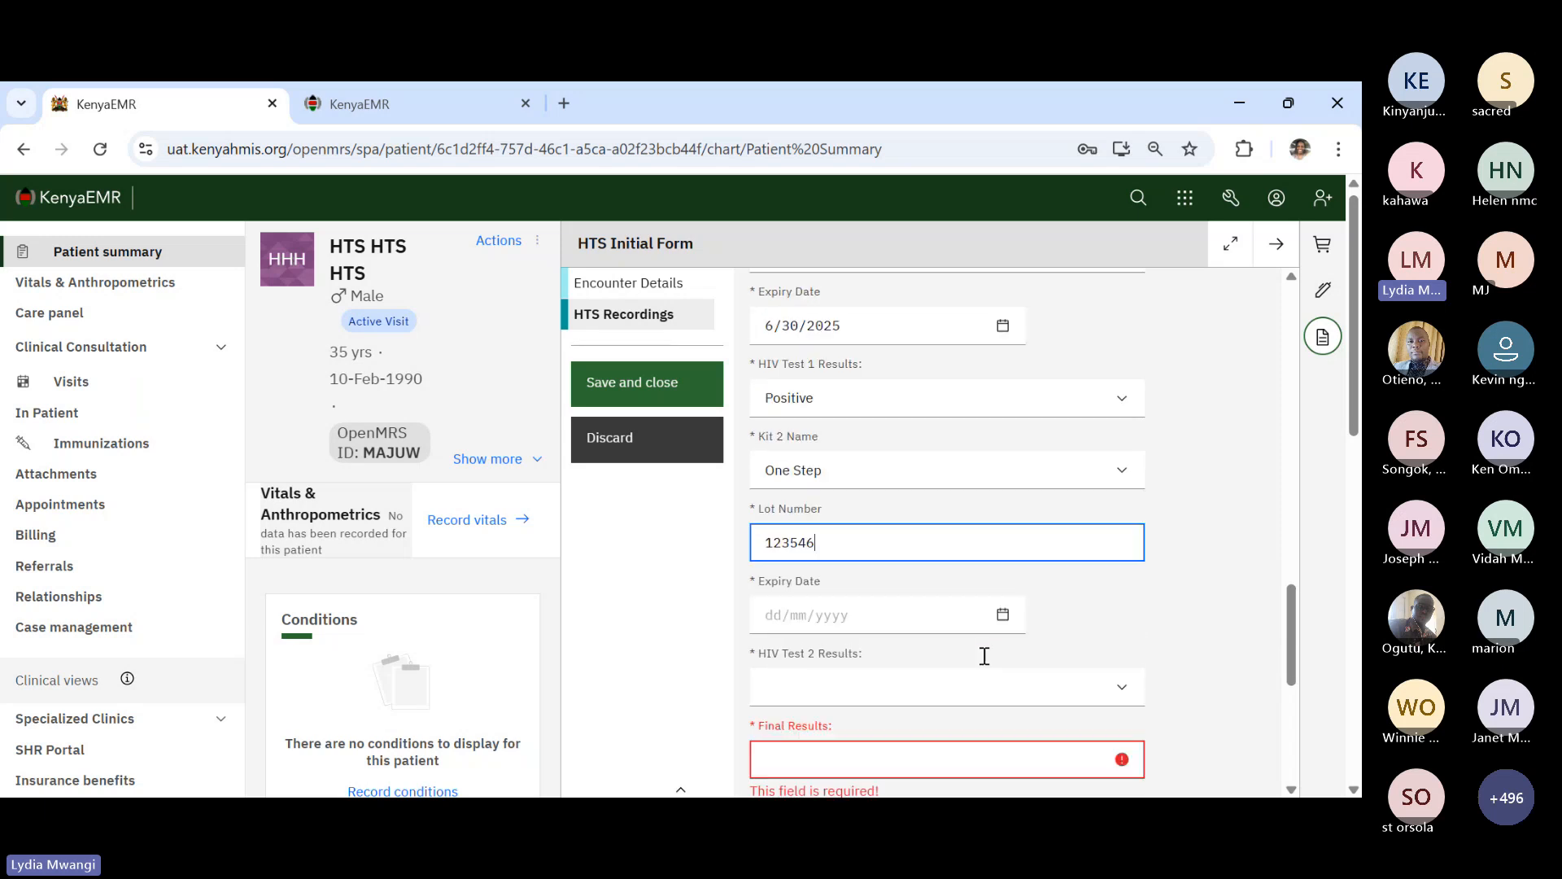
click(1004, 613)
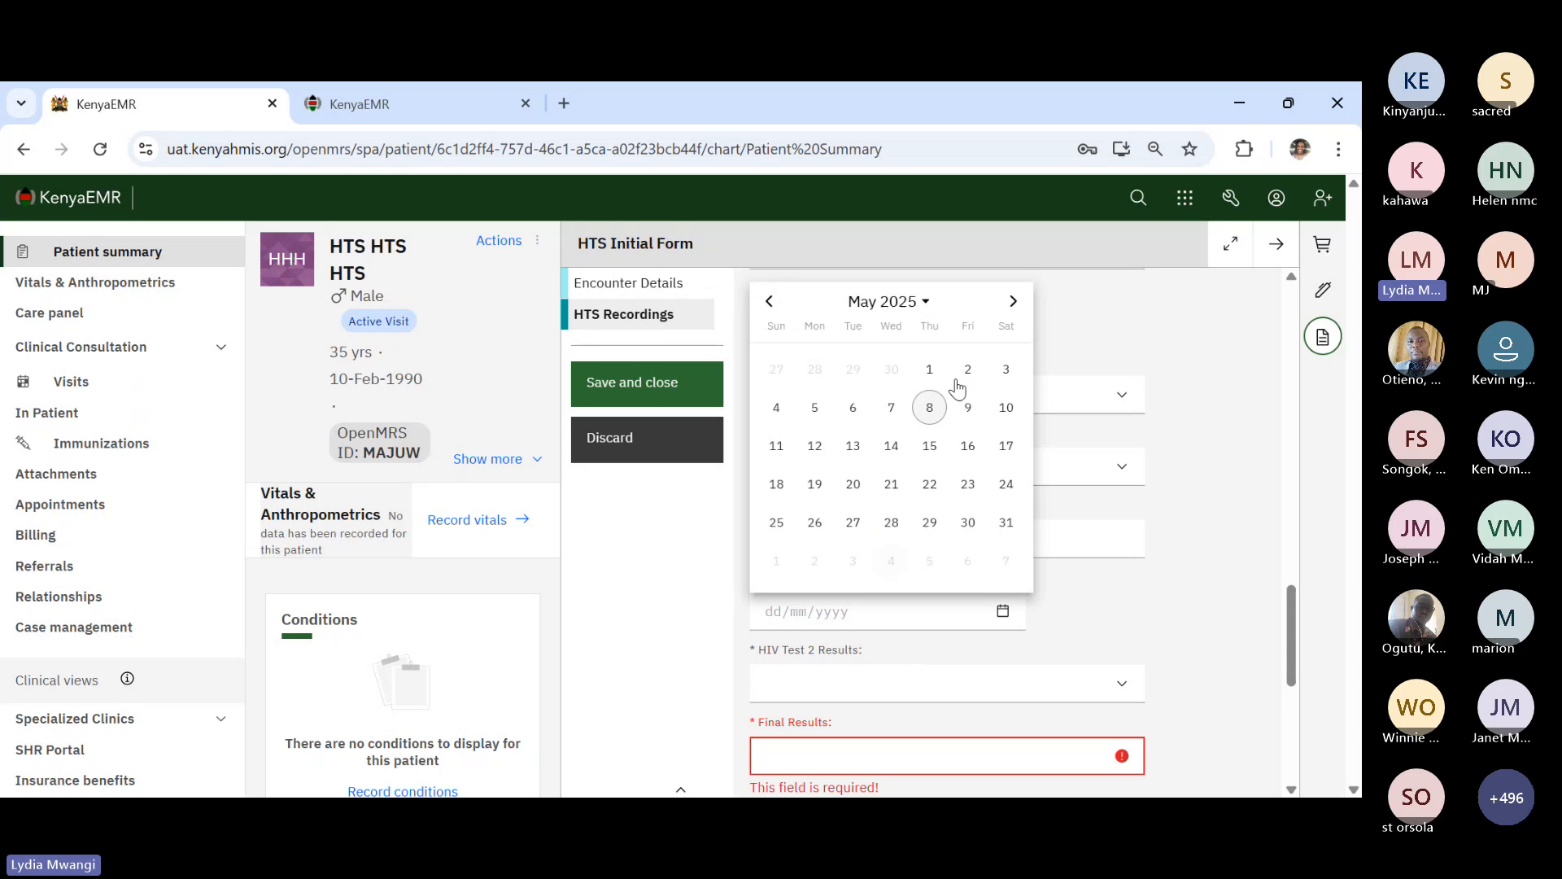
click(1013, 302)
click(1014, 301)
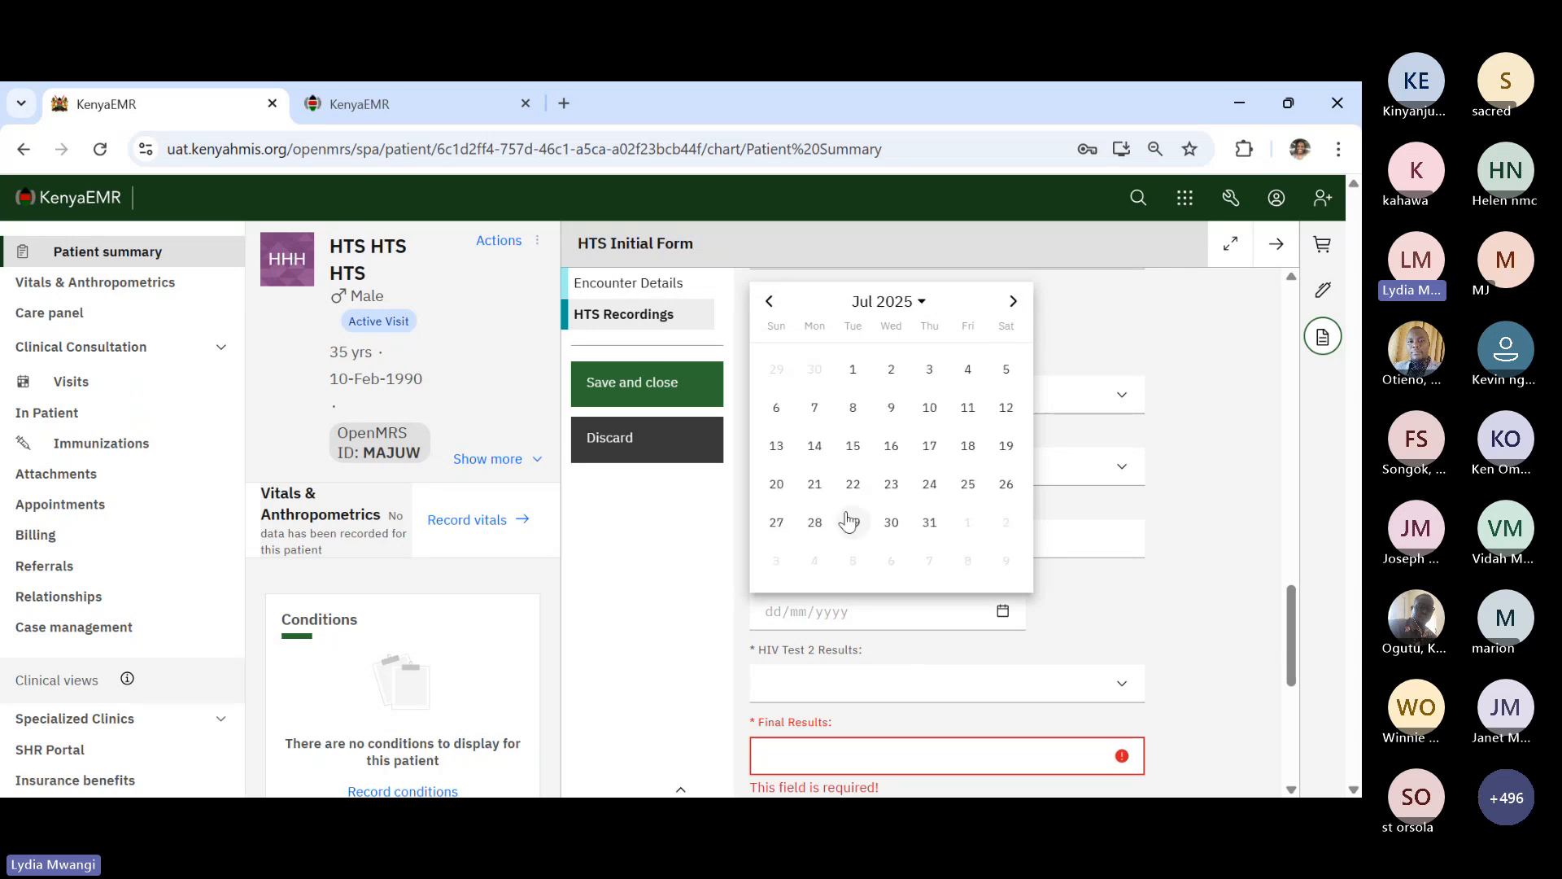
click(939, 526)
- Record HIV Test 2 Results as Positive
scroll(947, 695, down, 1)
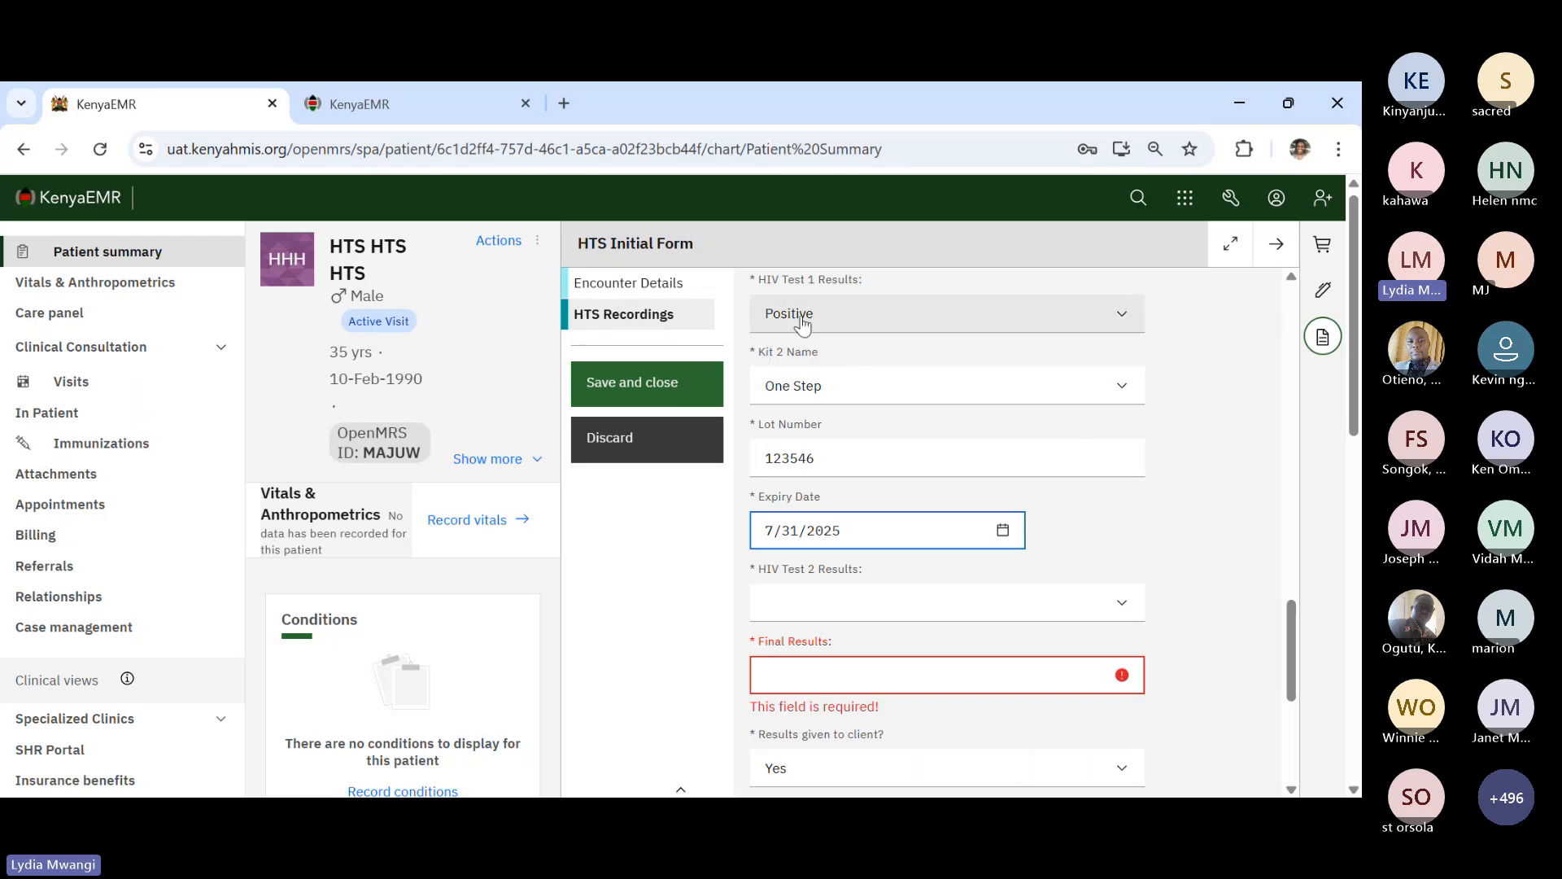
click(830, 612)
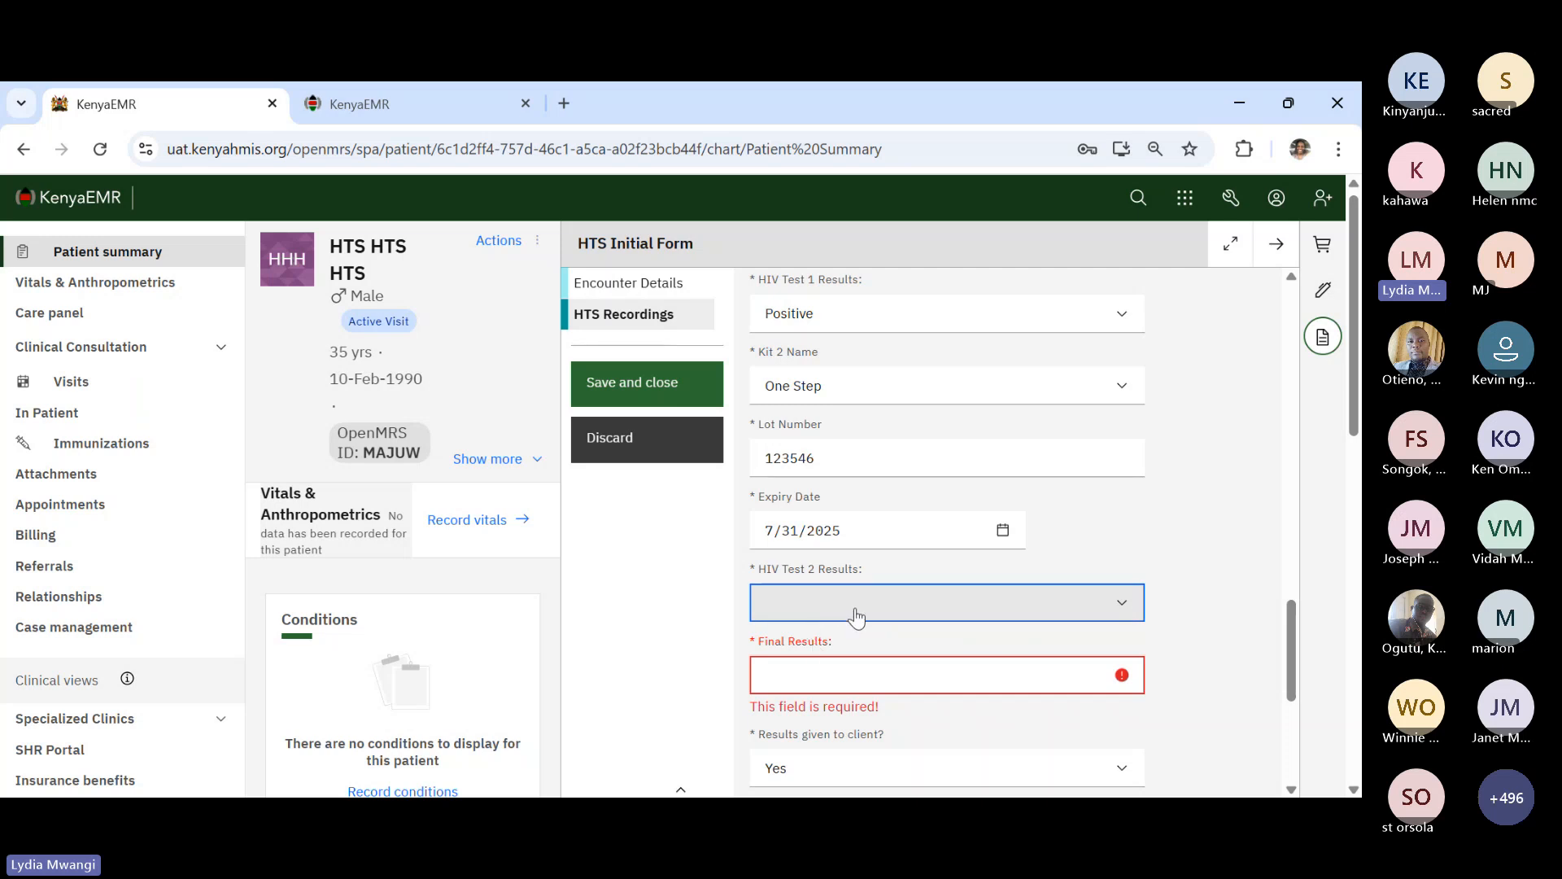
click(806, 663)
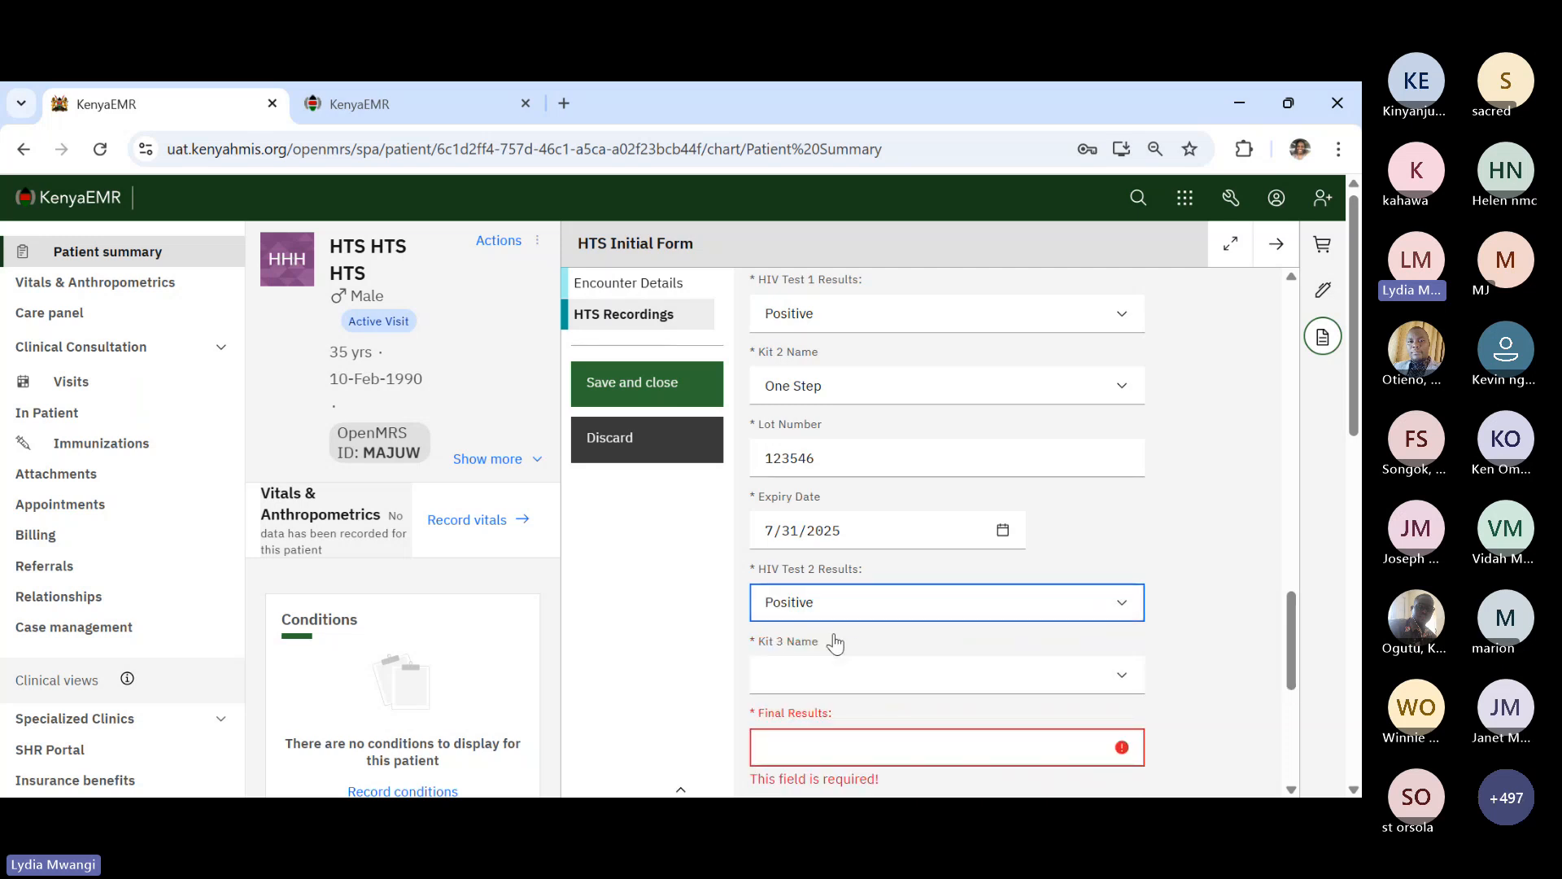
click(837, 686)
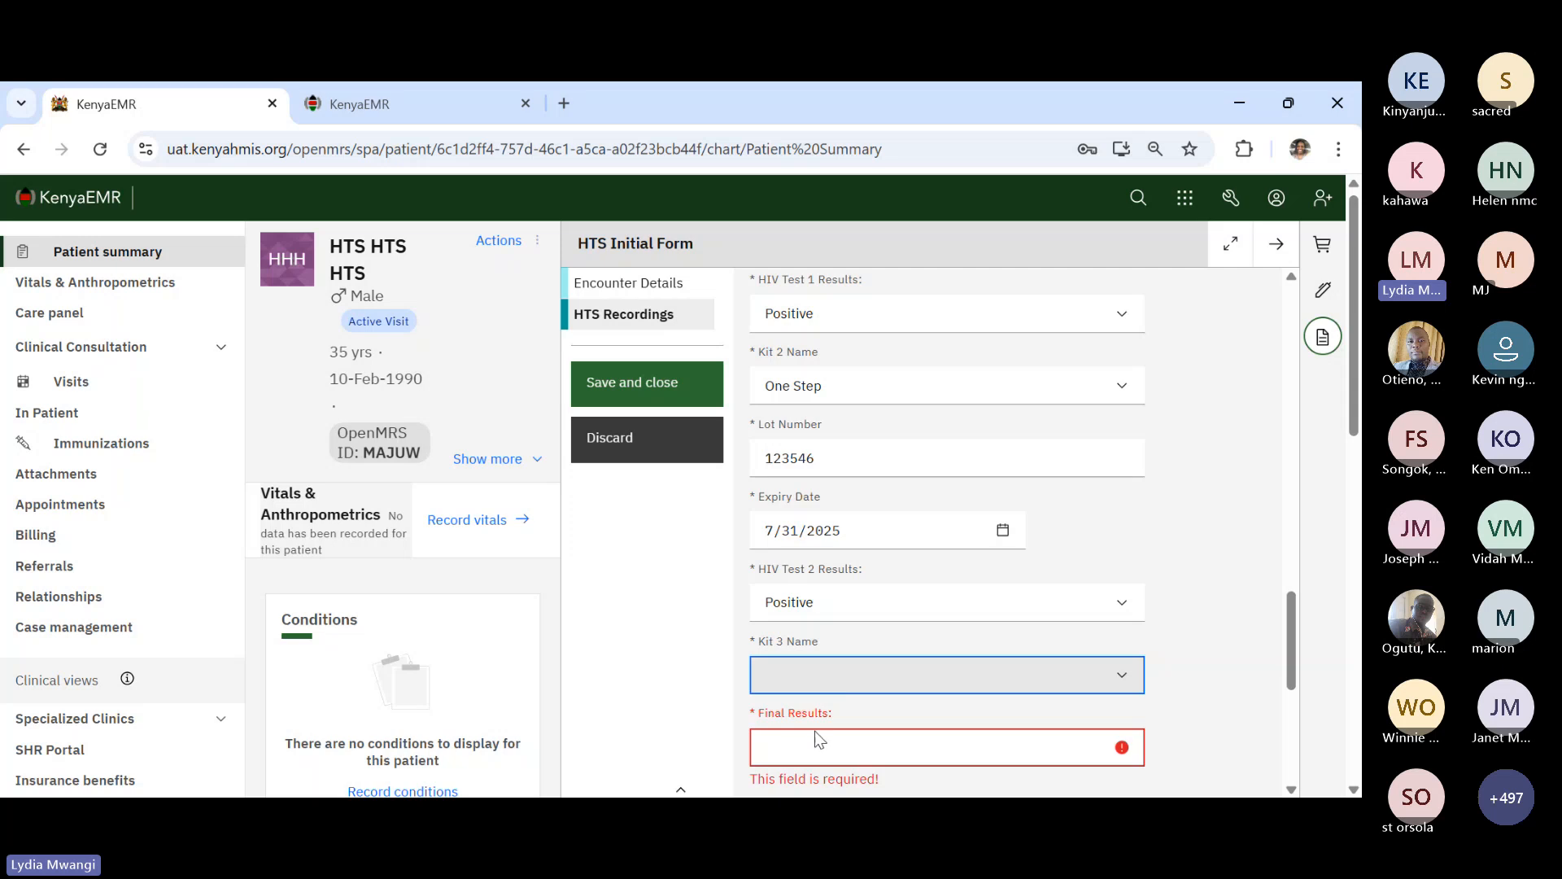
scroll(876, 476, up, 1)
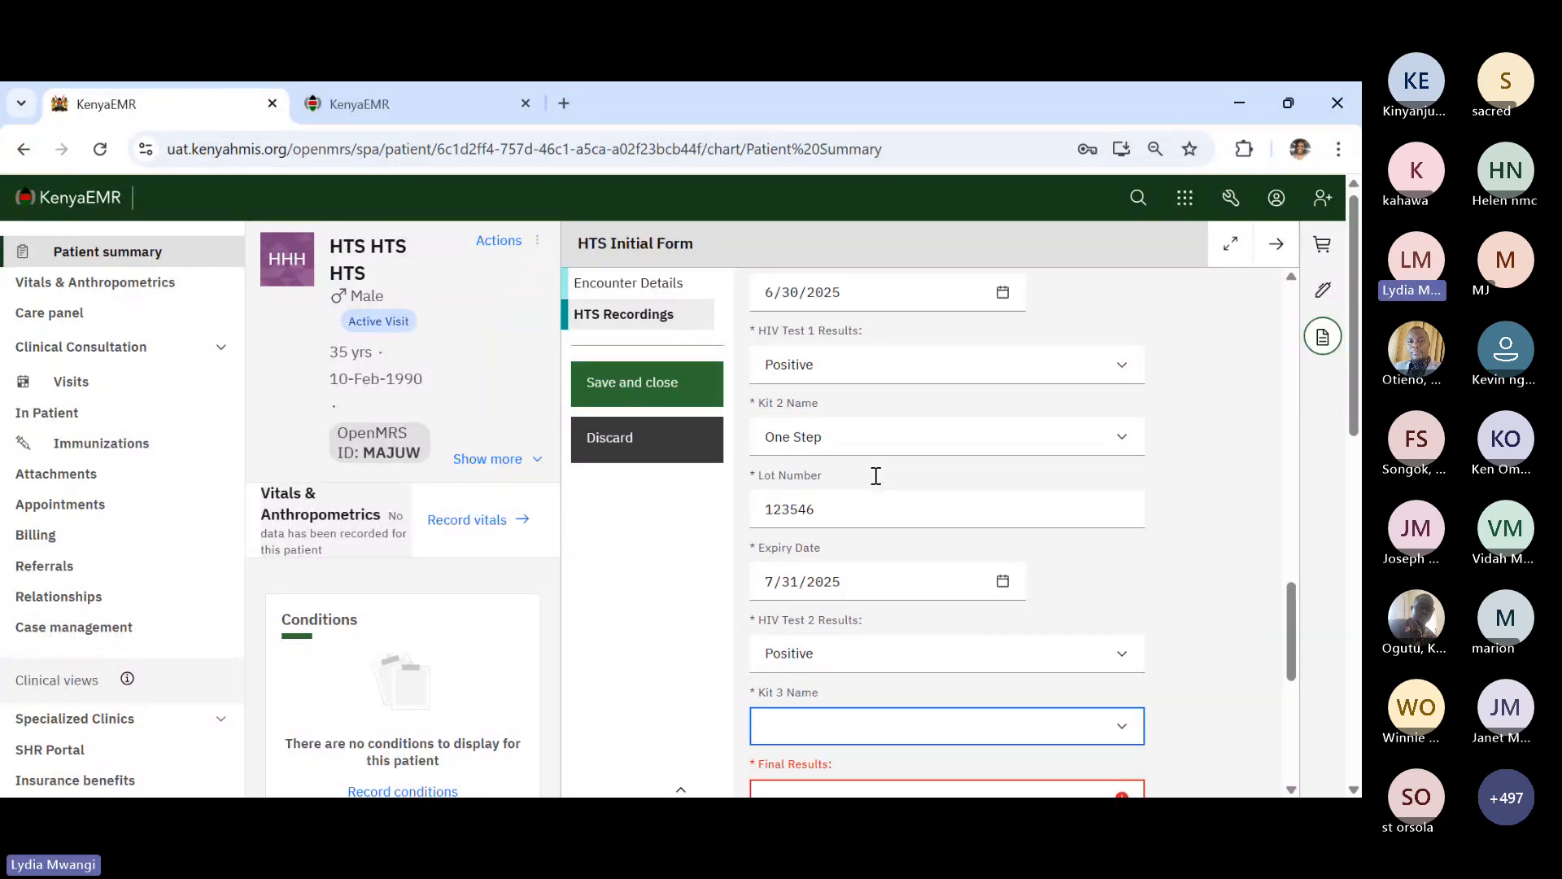
scroll(876, 476, up, 1)
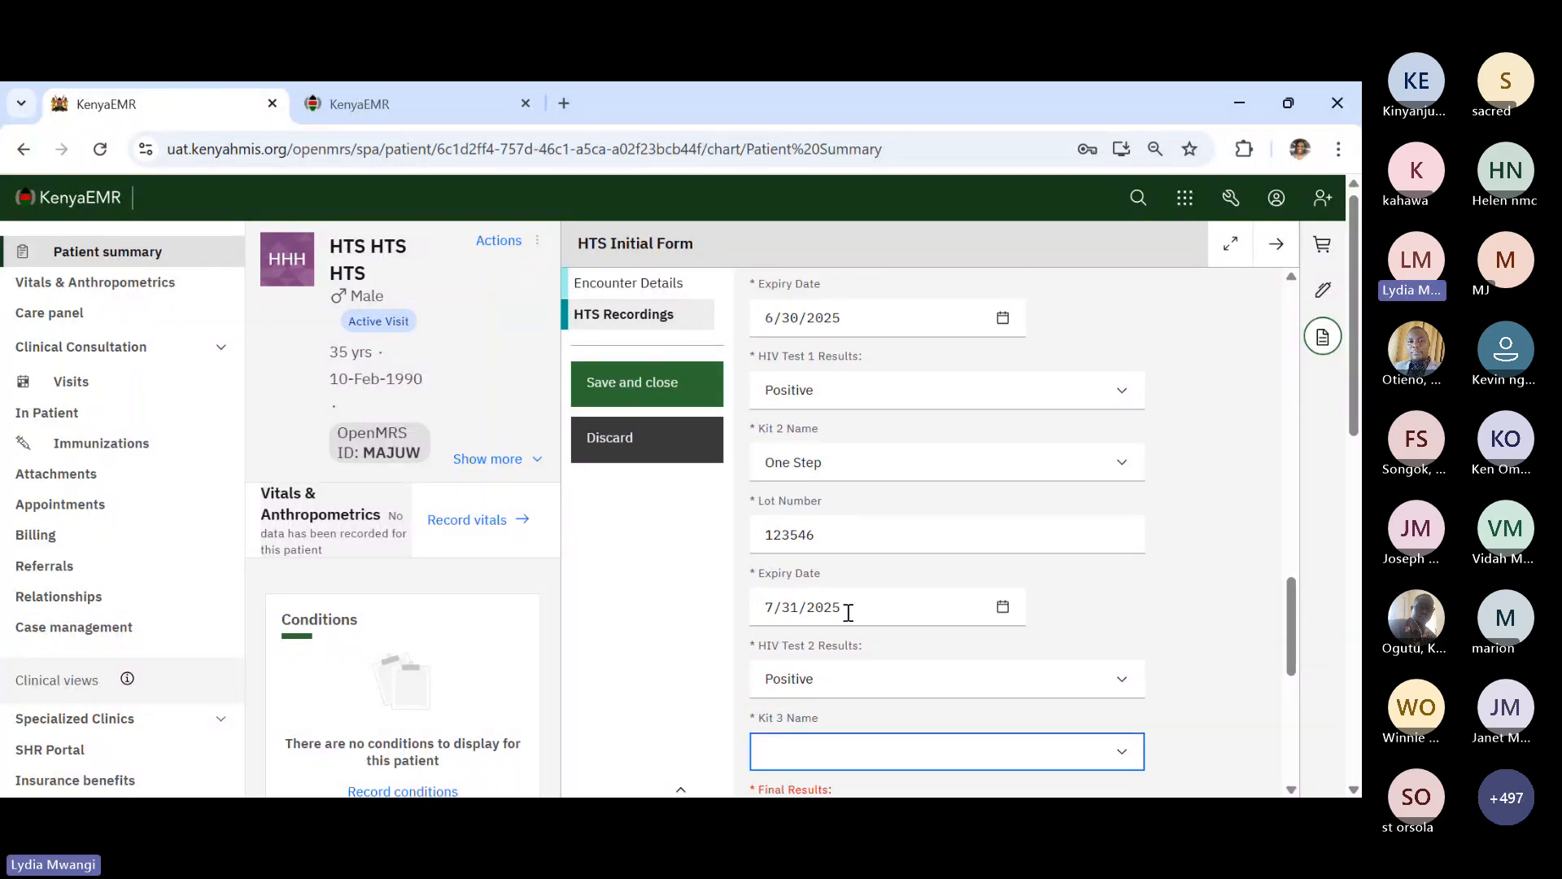
click(861, 677)
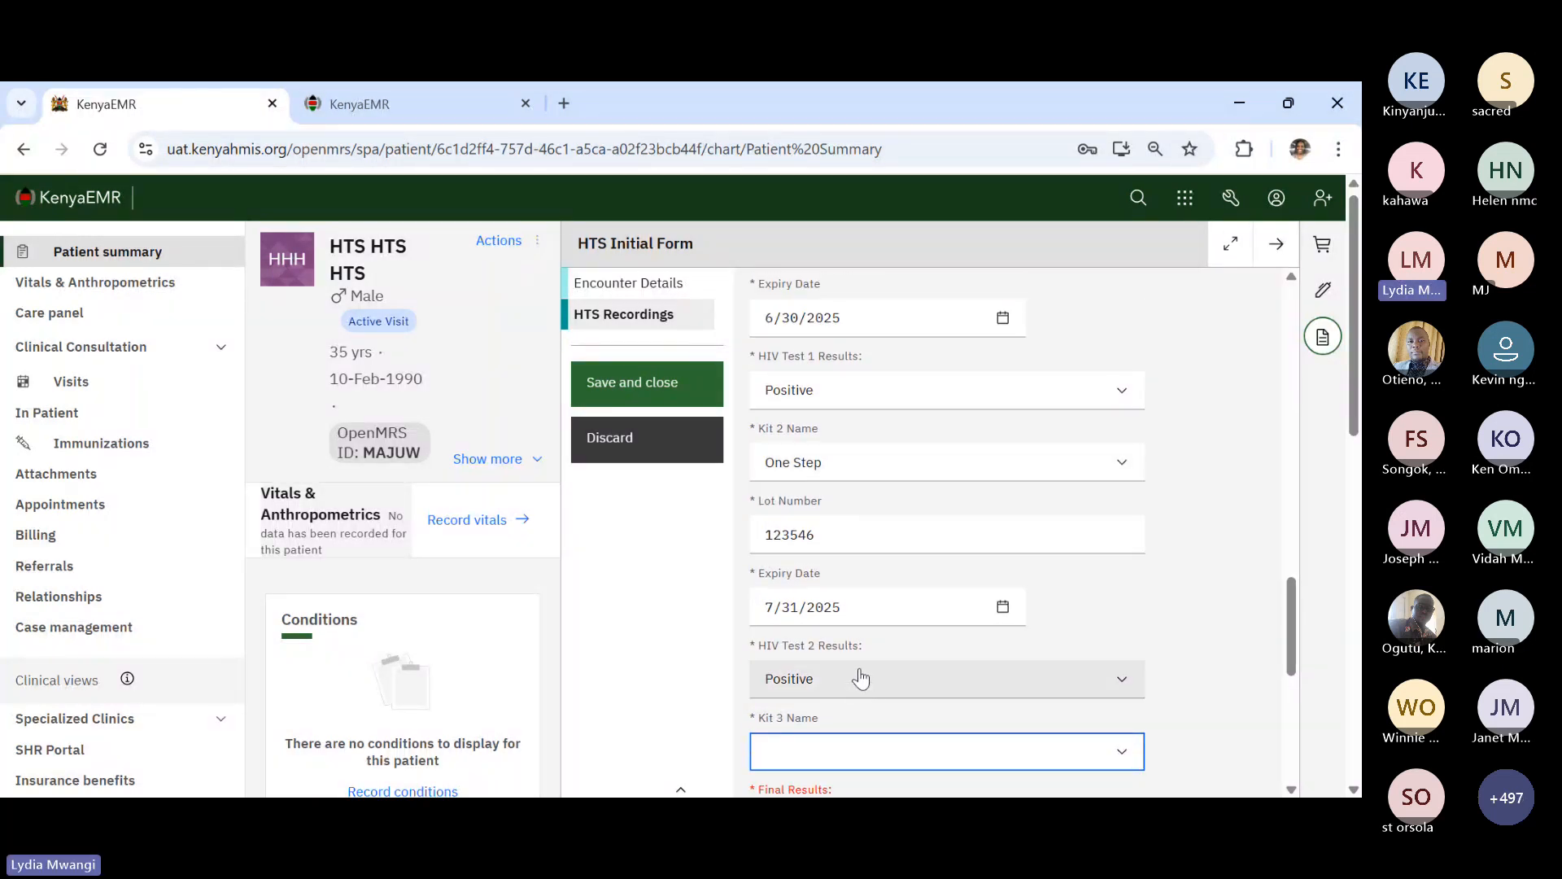
click(826, 622)
scroll(847, 718, down, 2)
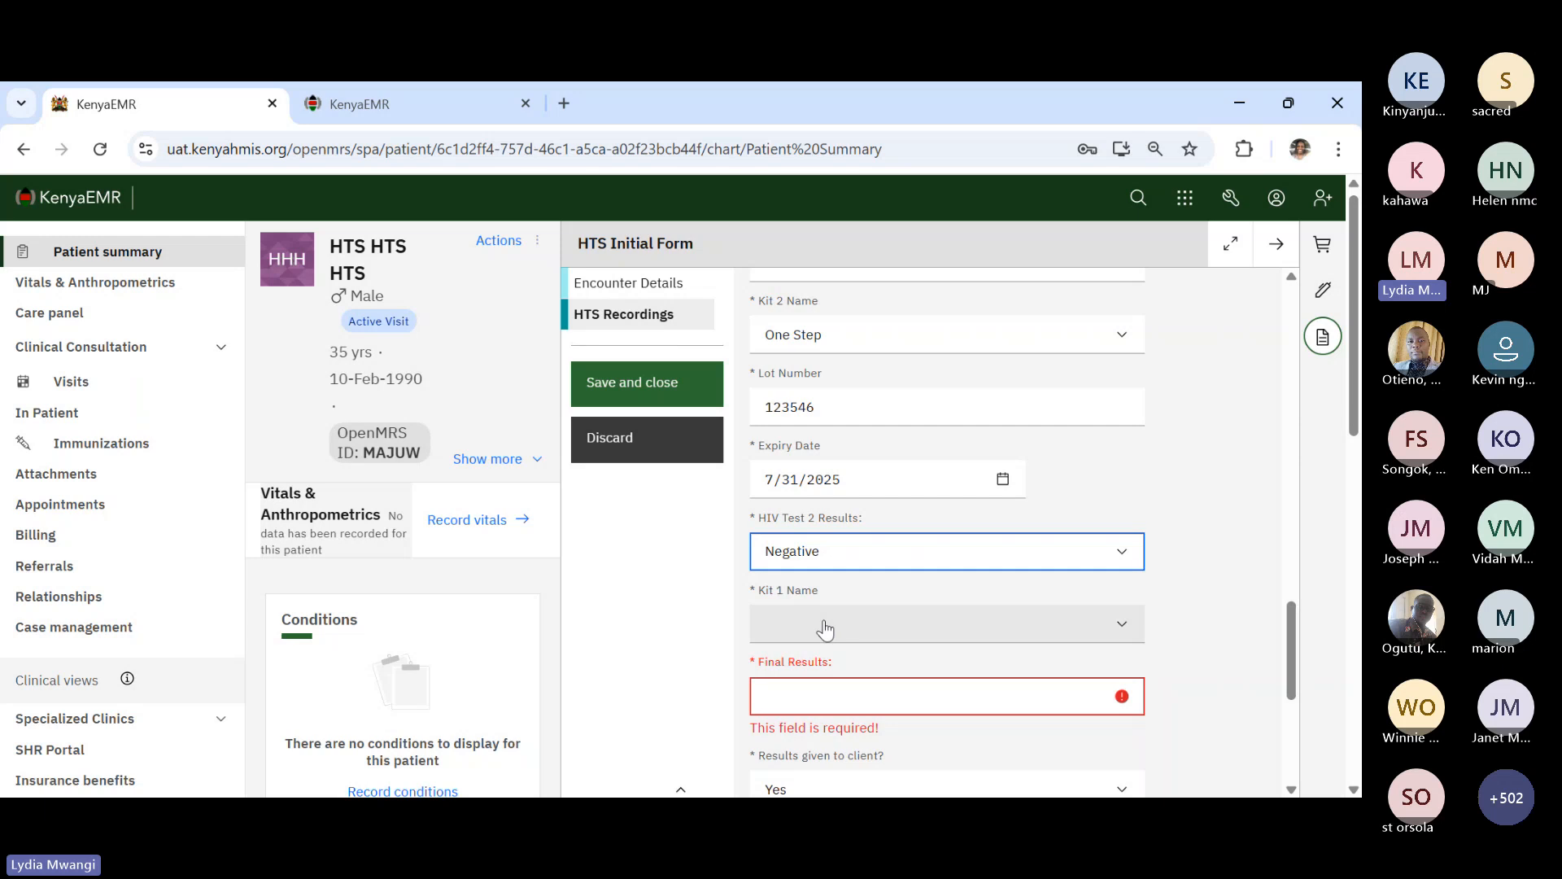
click(824, 627)
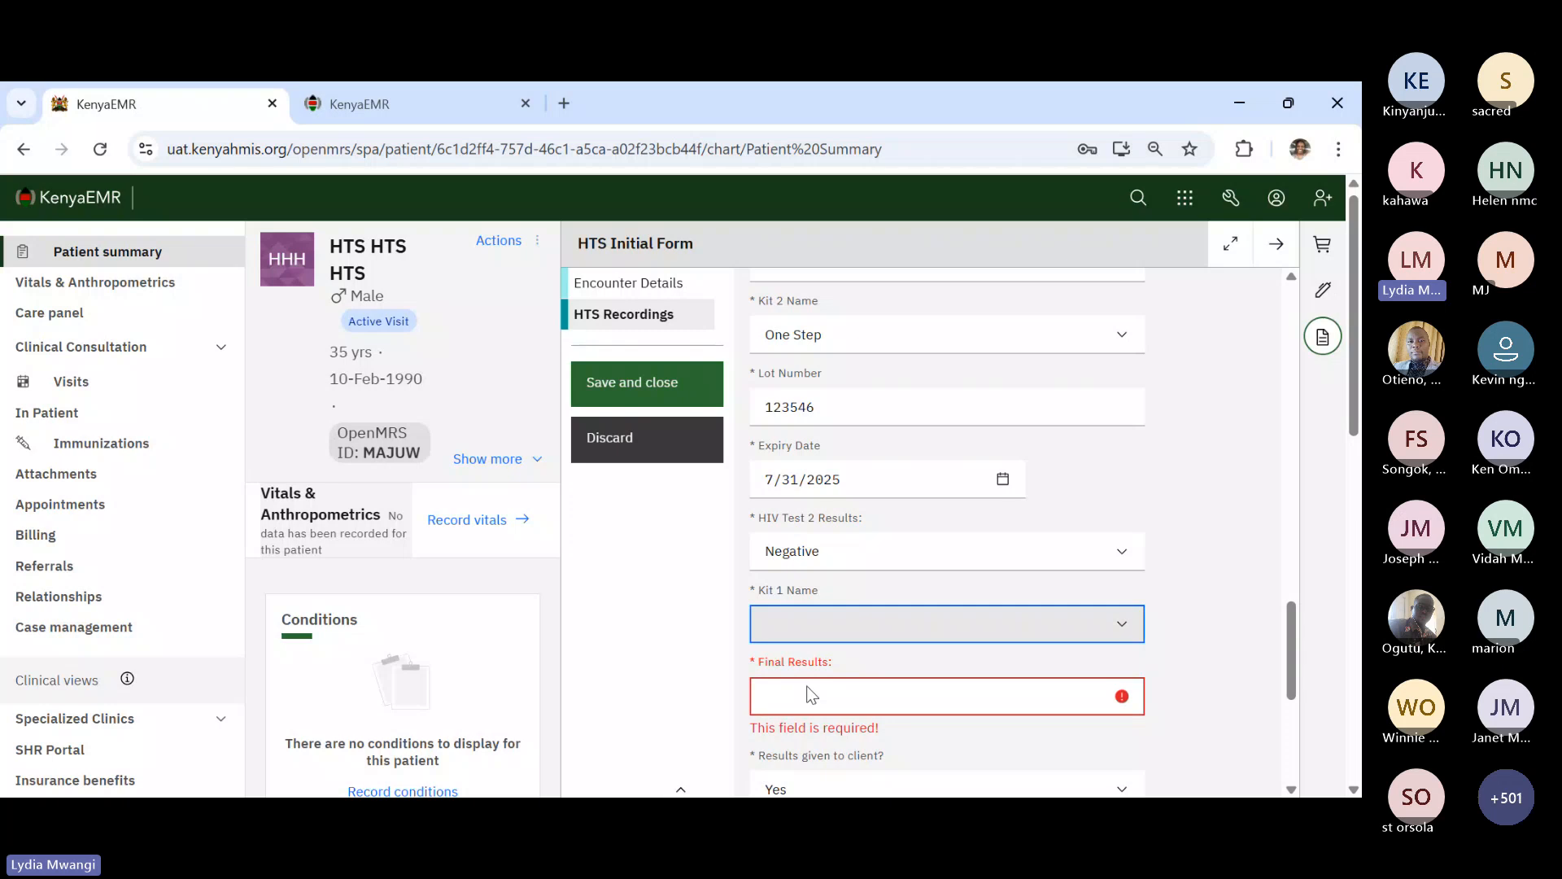
click(844, 556)
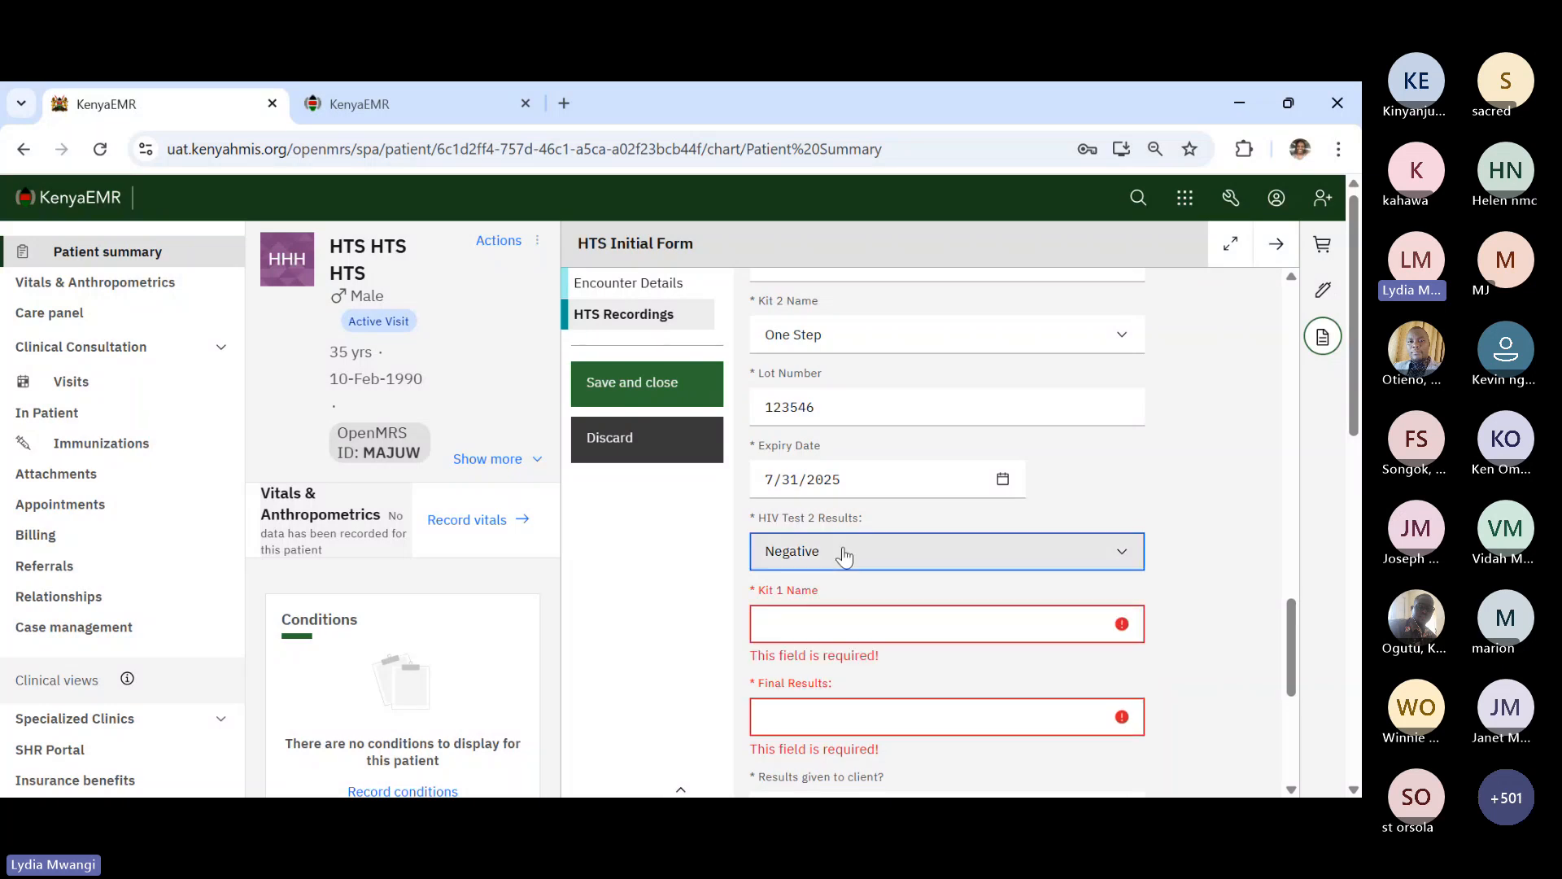
click(795, 618)
scroll(847, 638, down, 1)
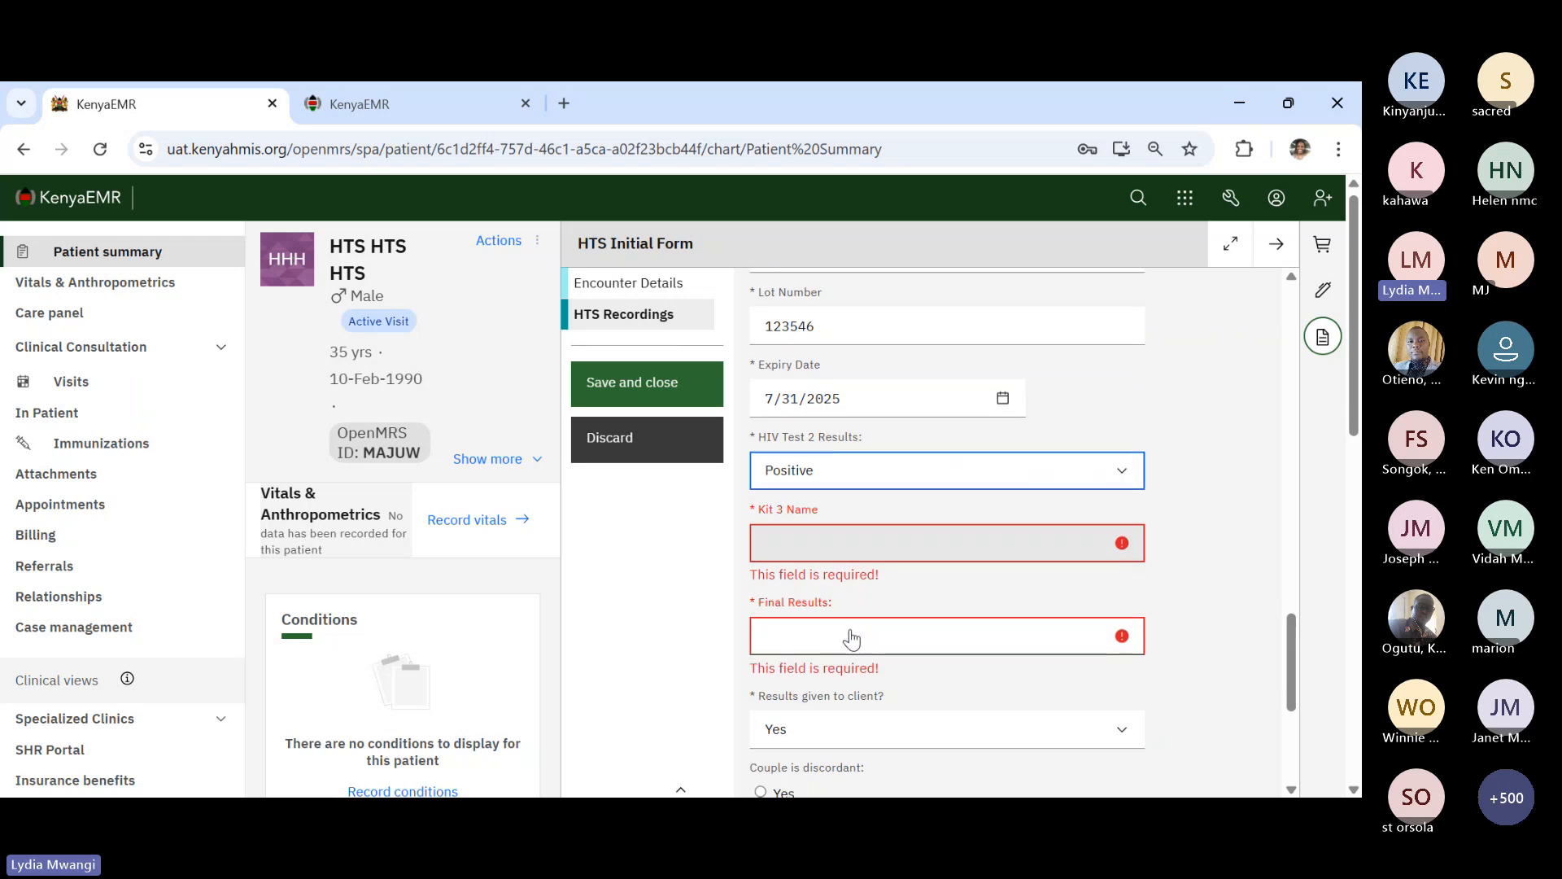
click(822, 534)
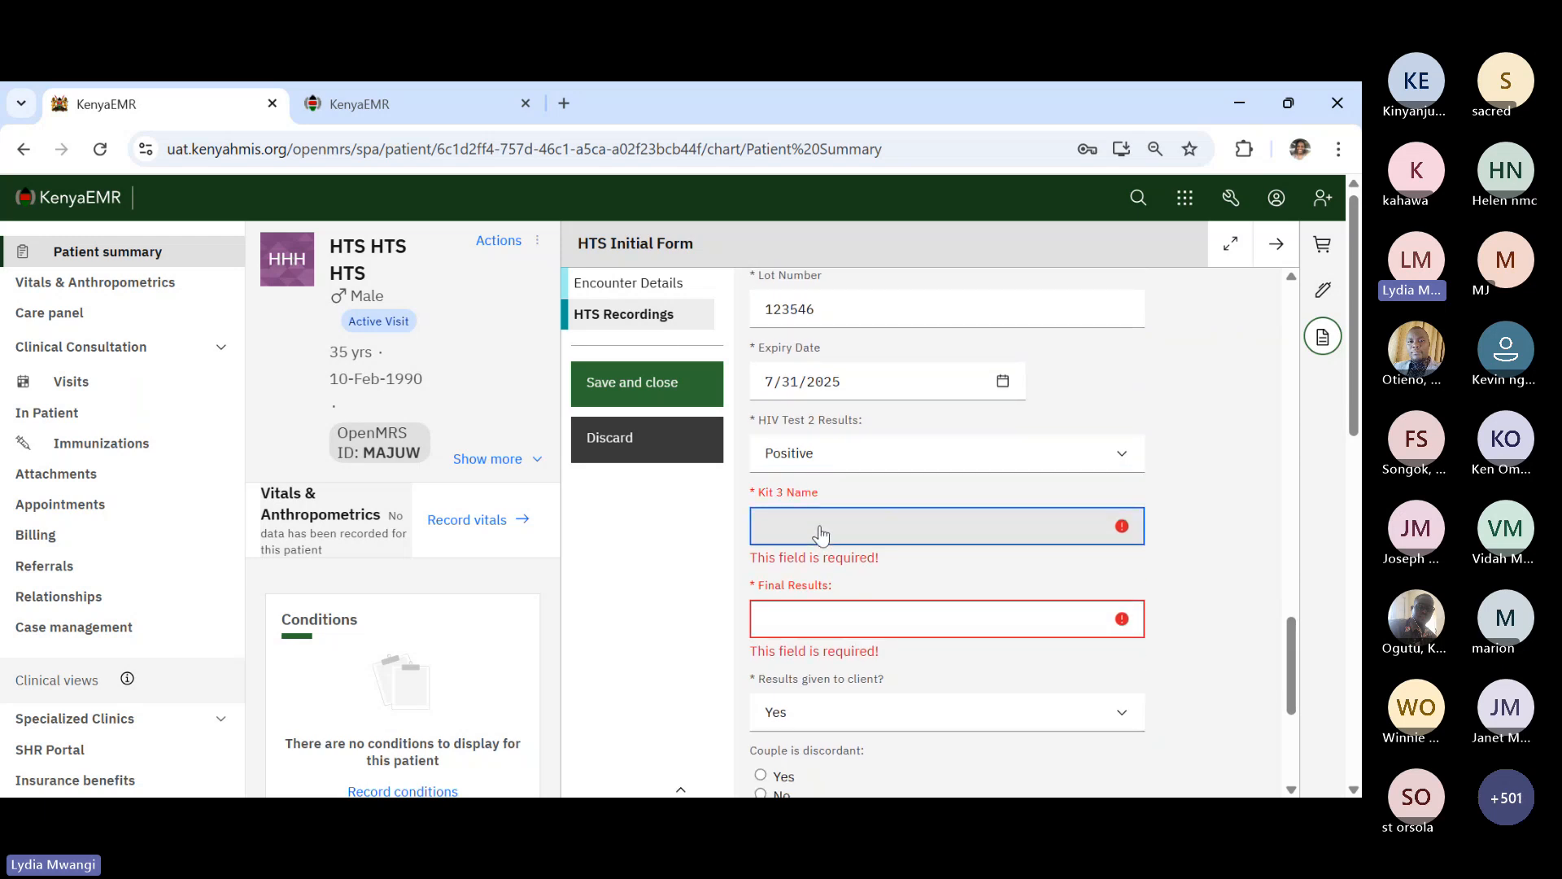
click(799, 583)
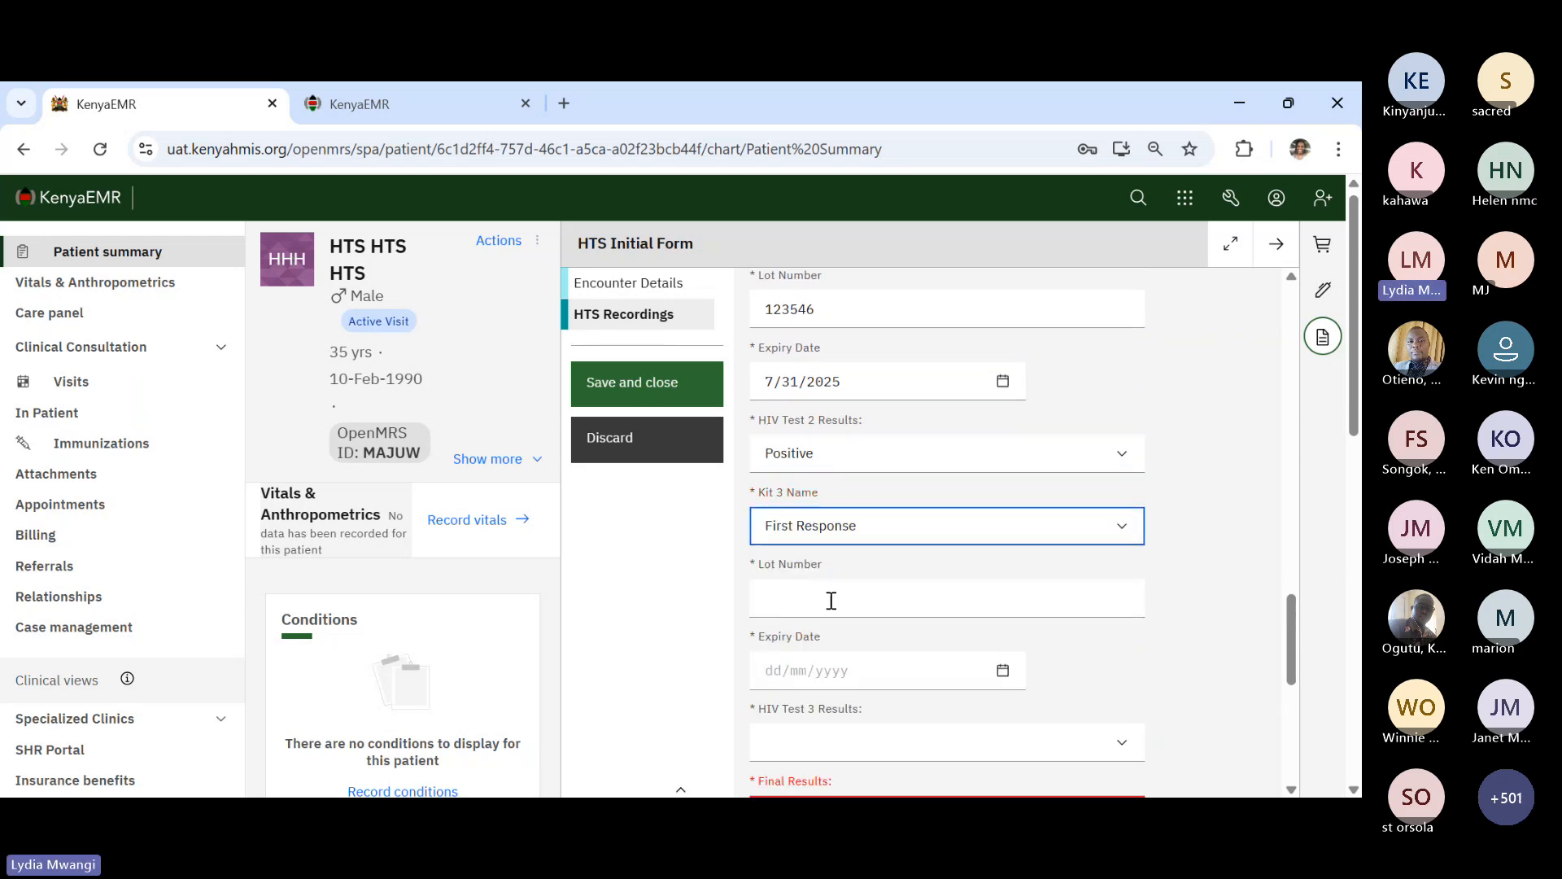
click(832, 601)
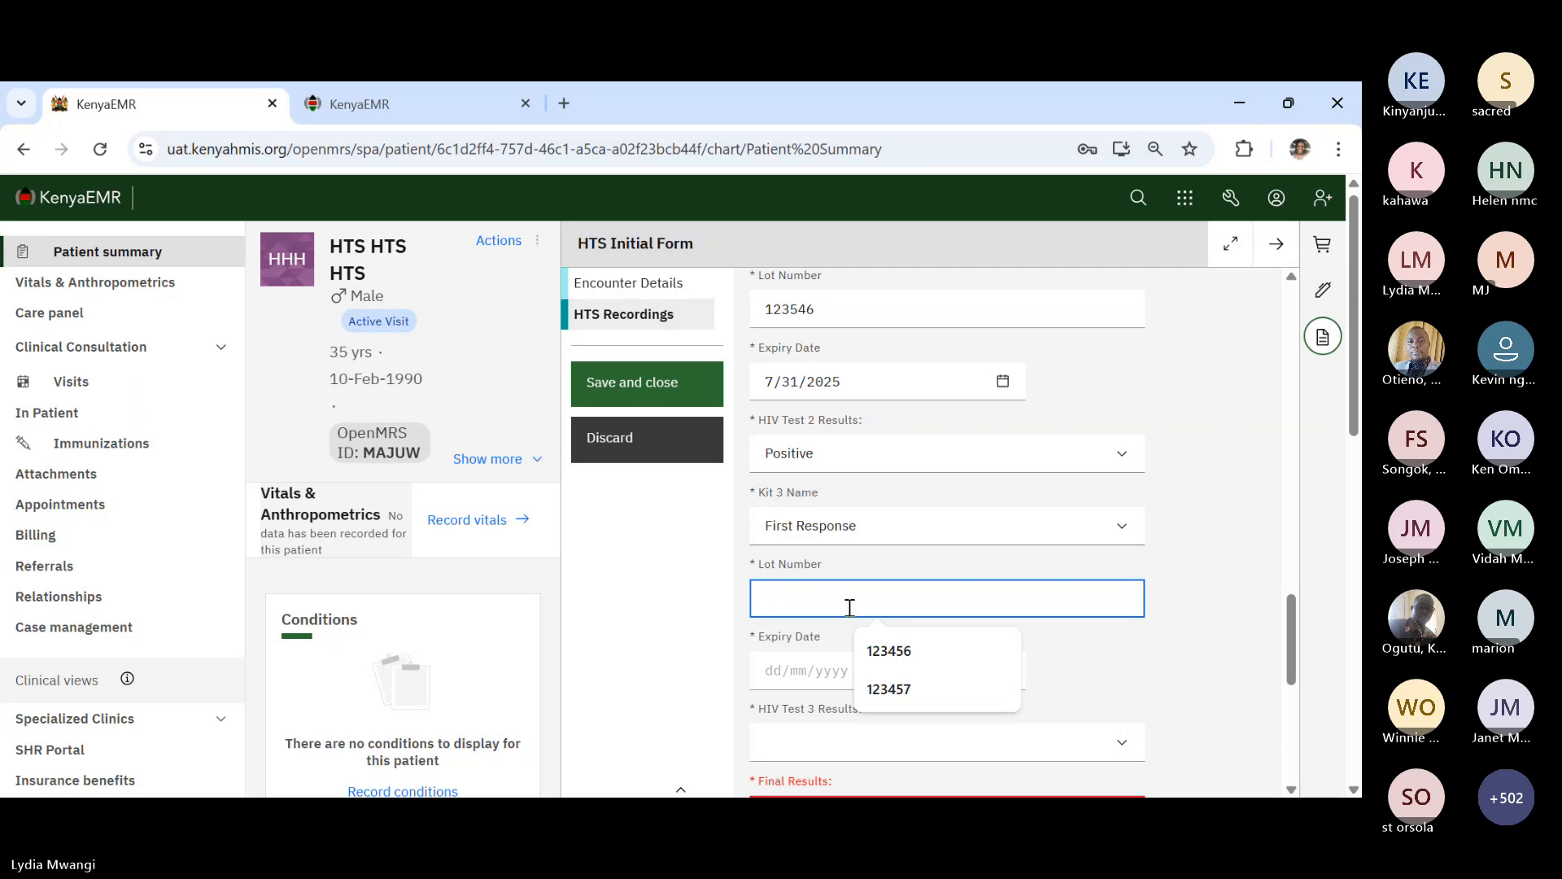
text(12345)
click(1006, 672)
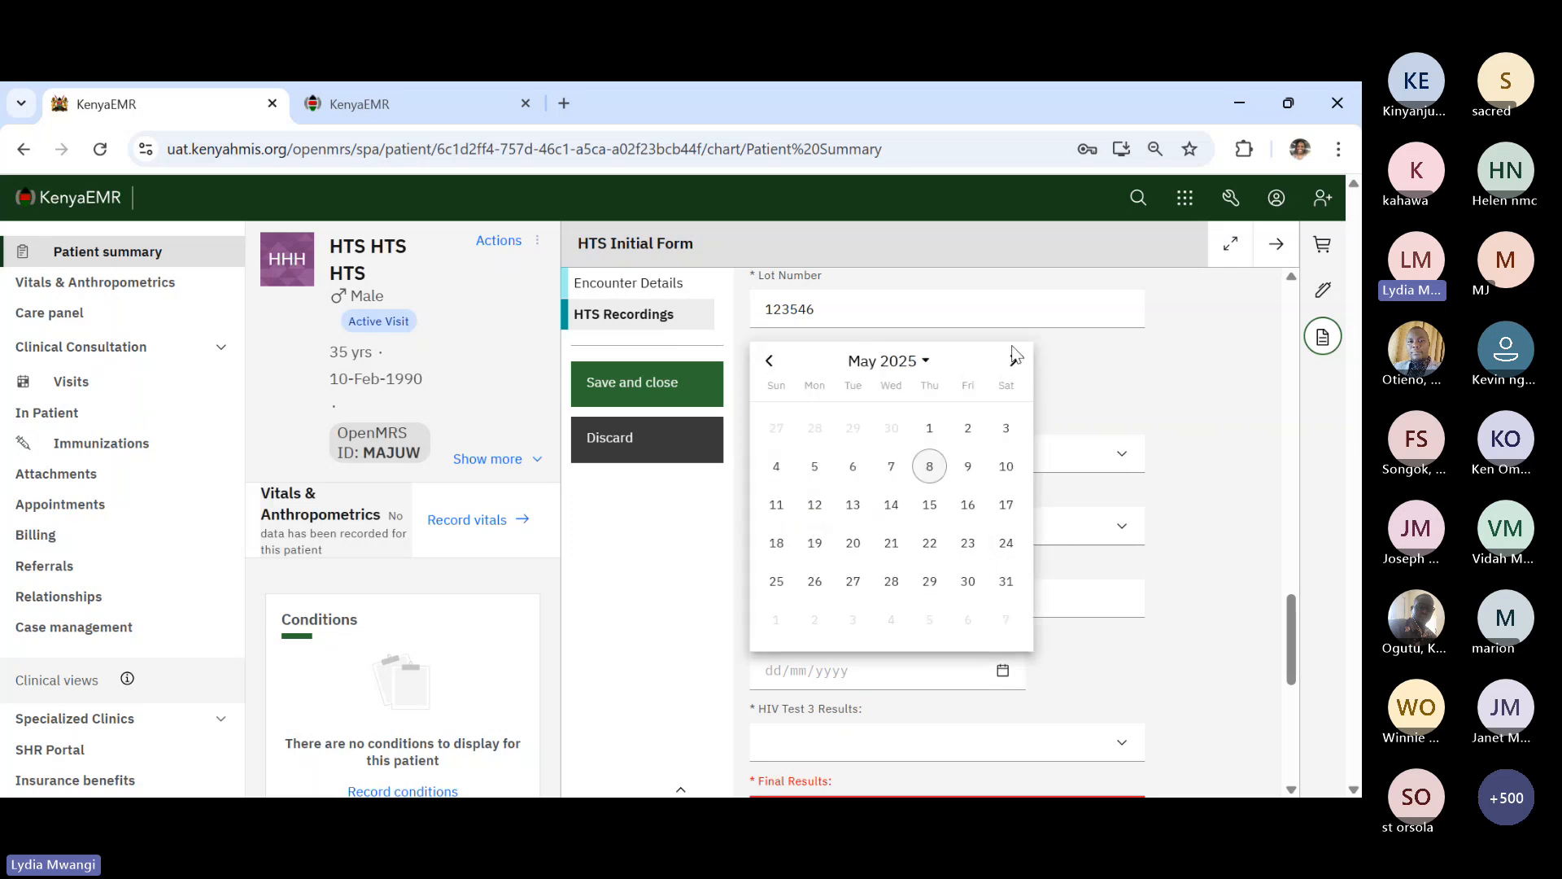
click(1013, 359)
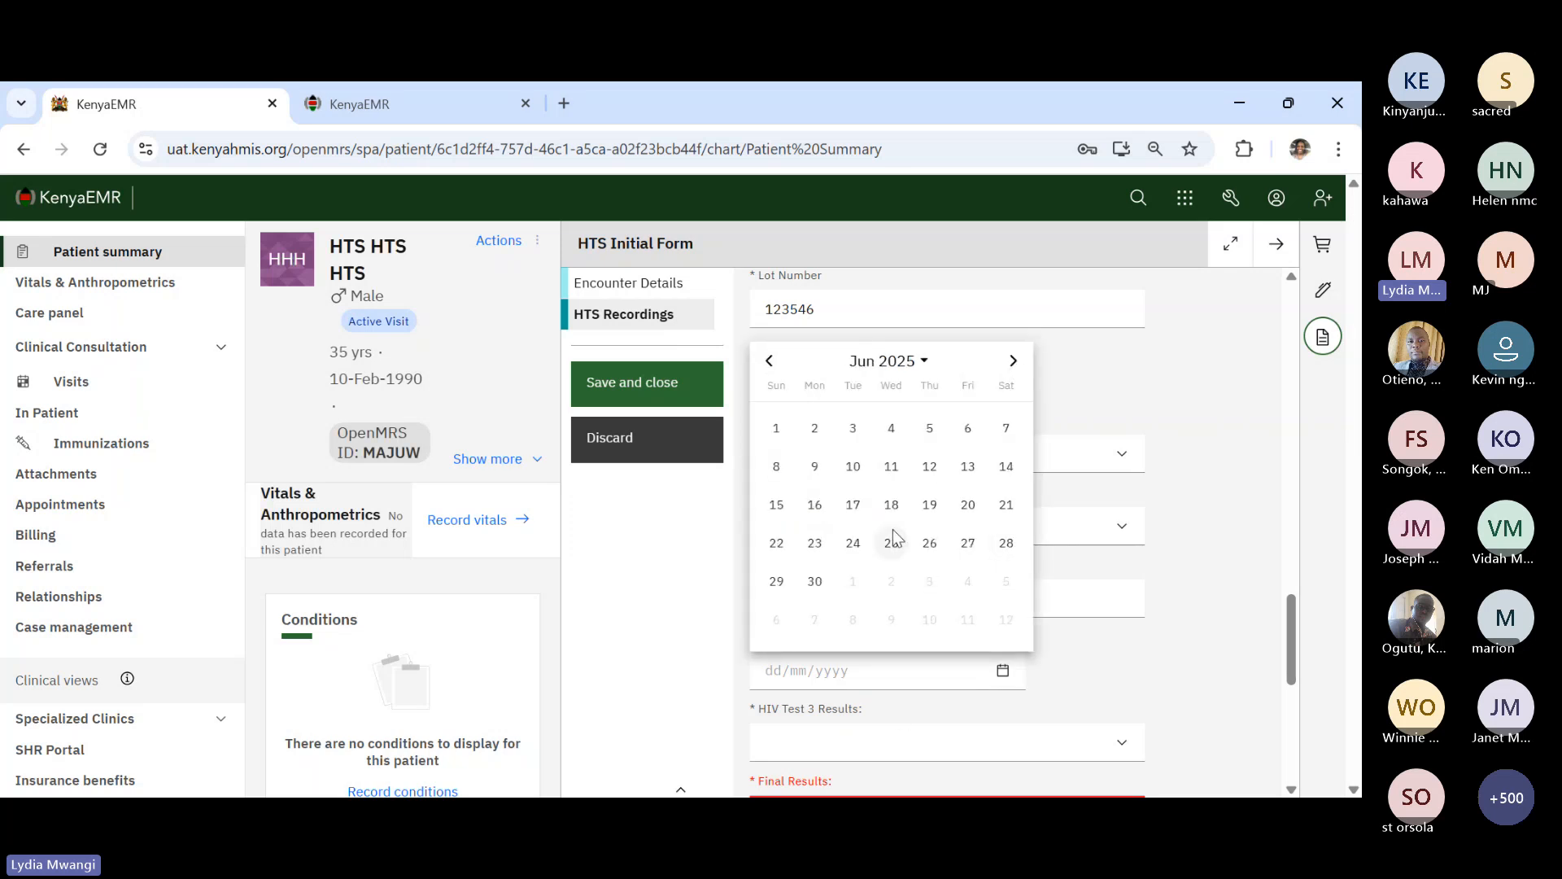
click(817, 583)
scroll(1012, 506, up, 4)
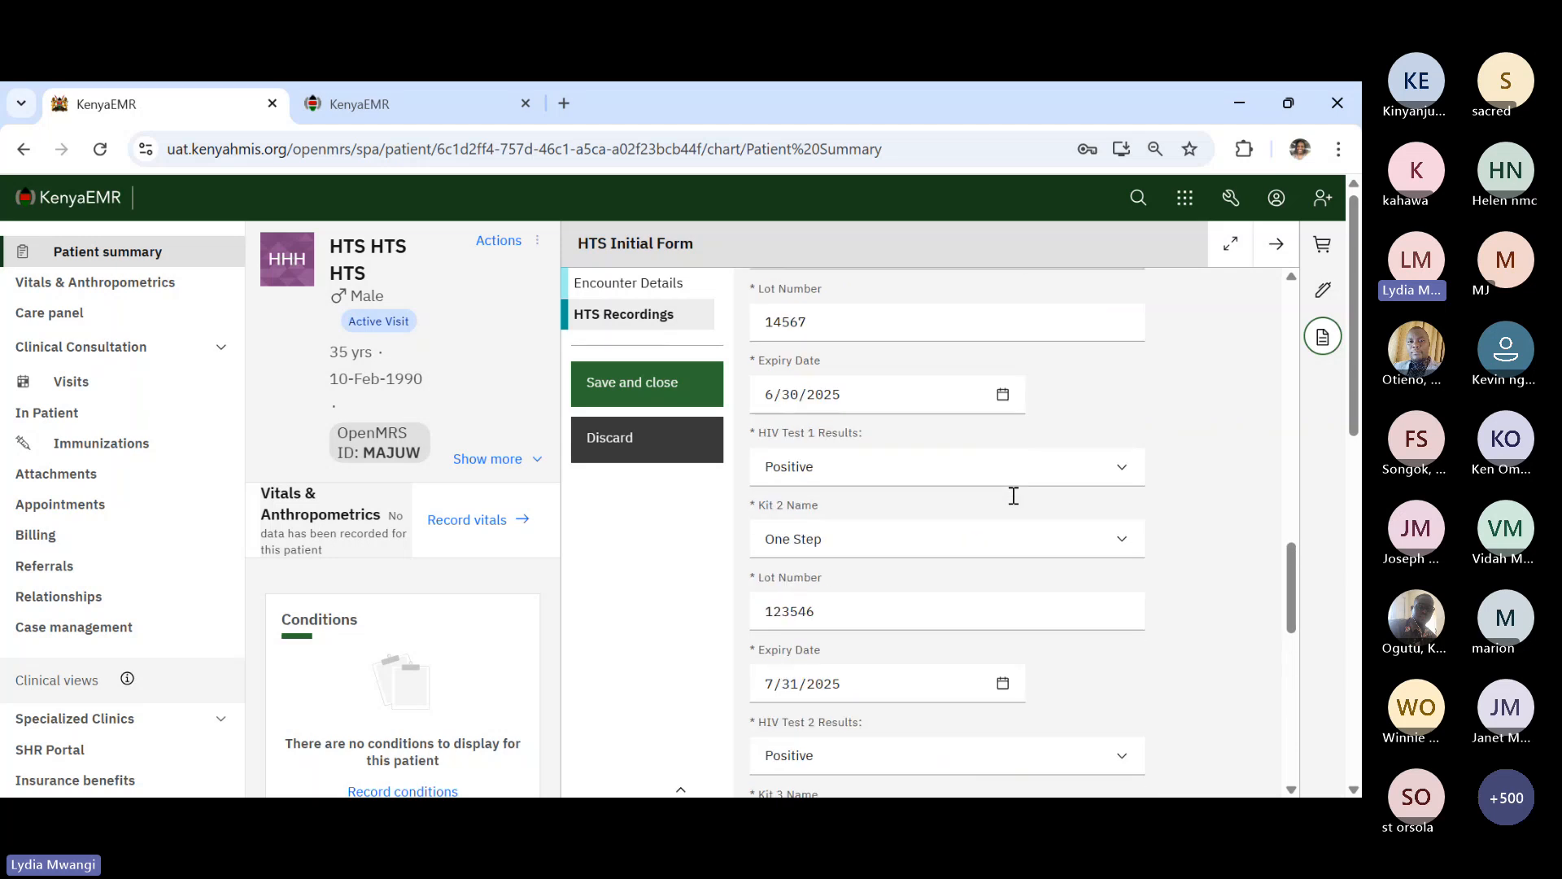
scroll(1013, 505, up, 3)
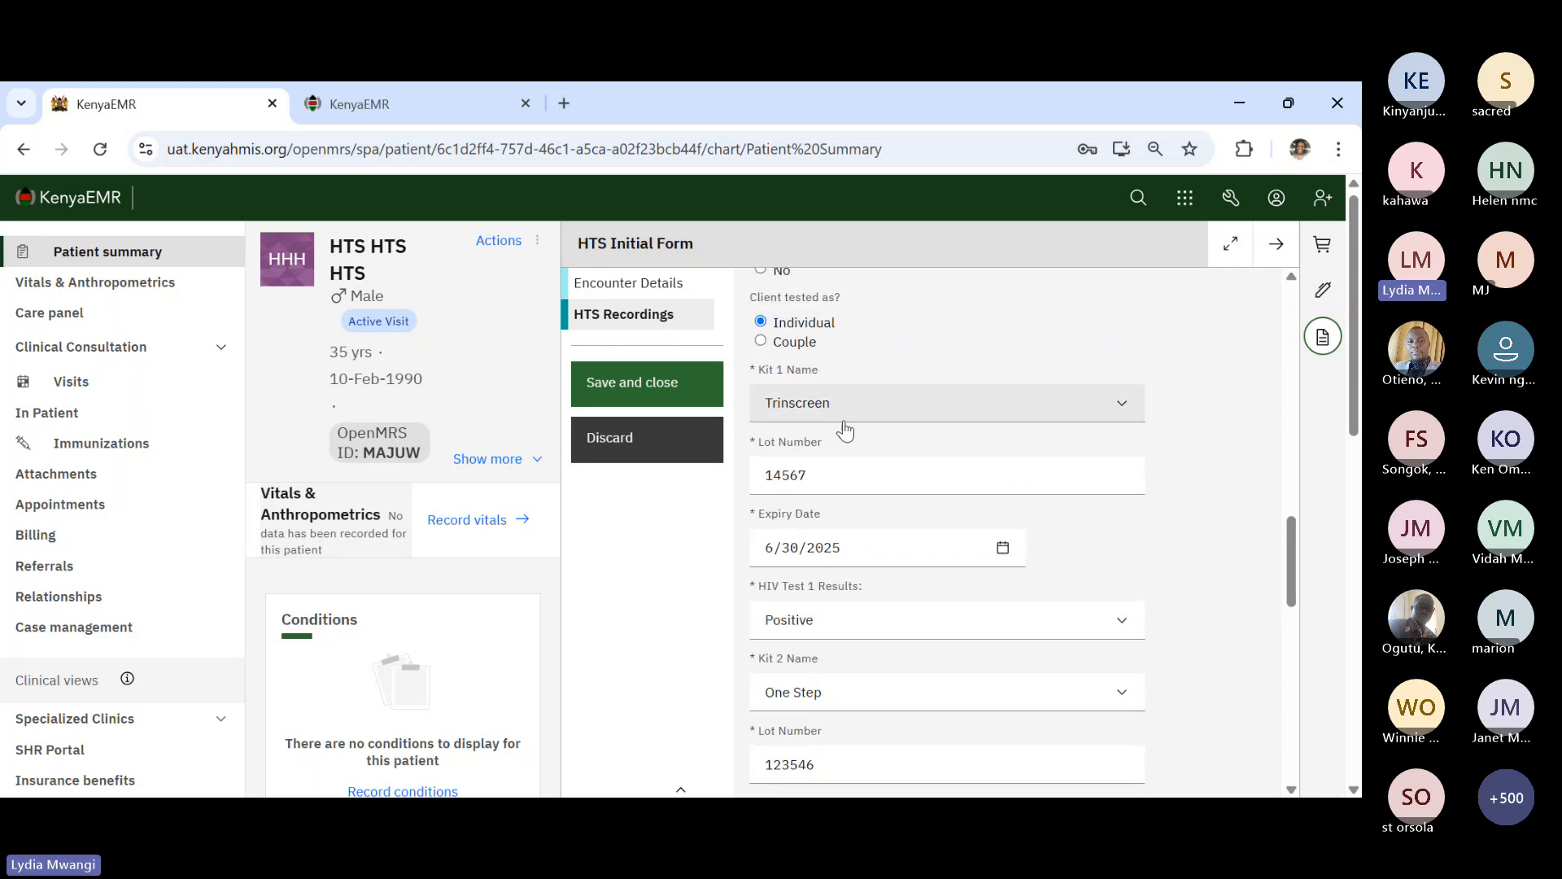
scroll(928, 651, down, 1)
scroll(930, 669, down, 2)
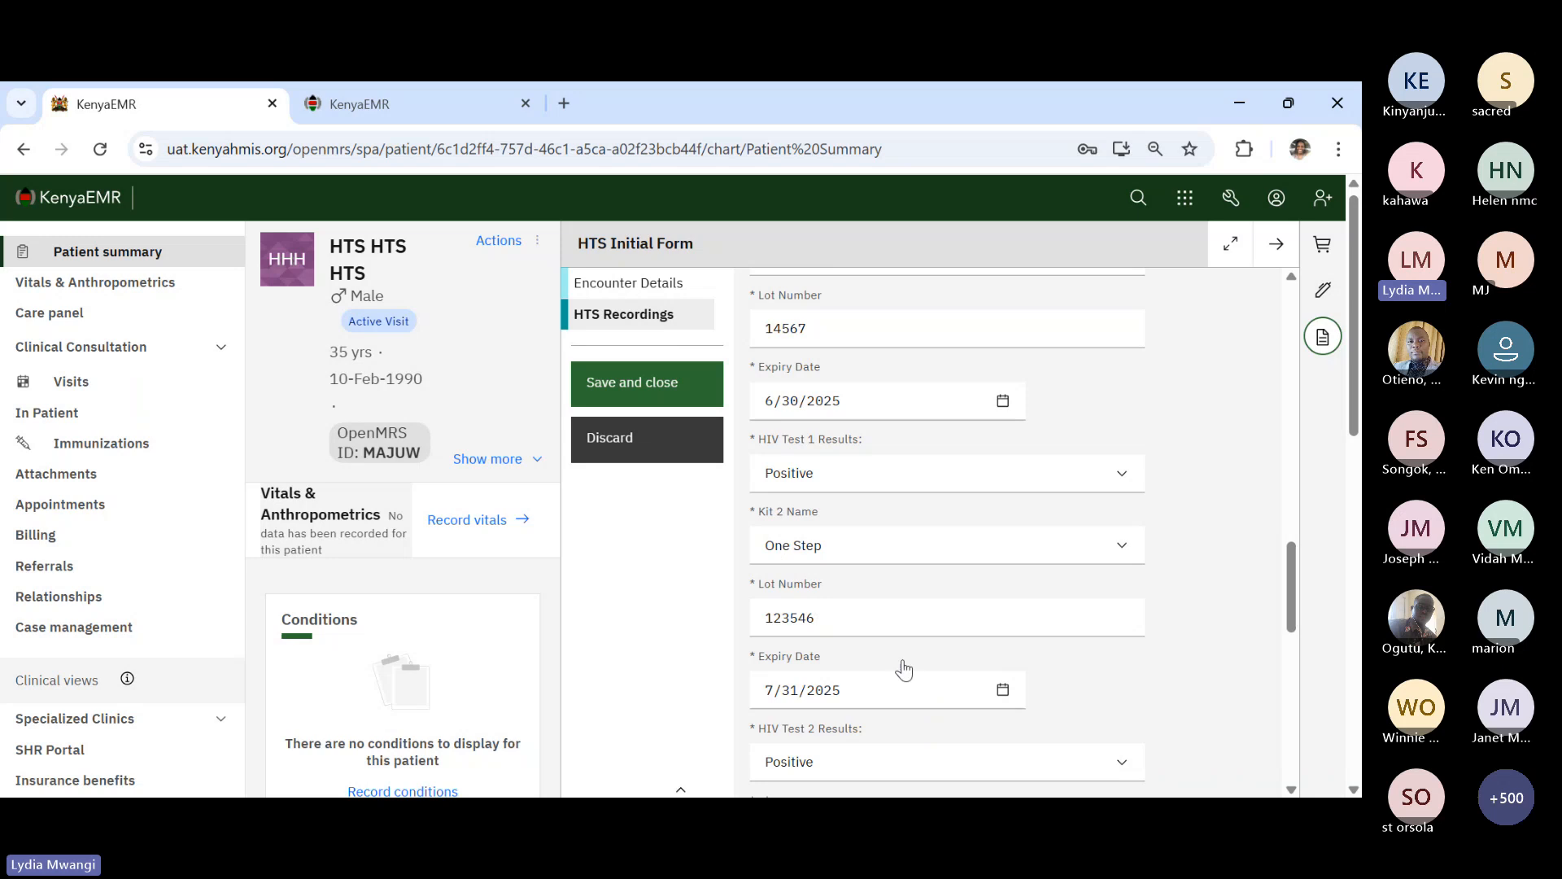
scroll(900, 666, down, 3)
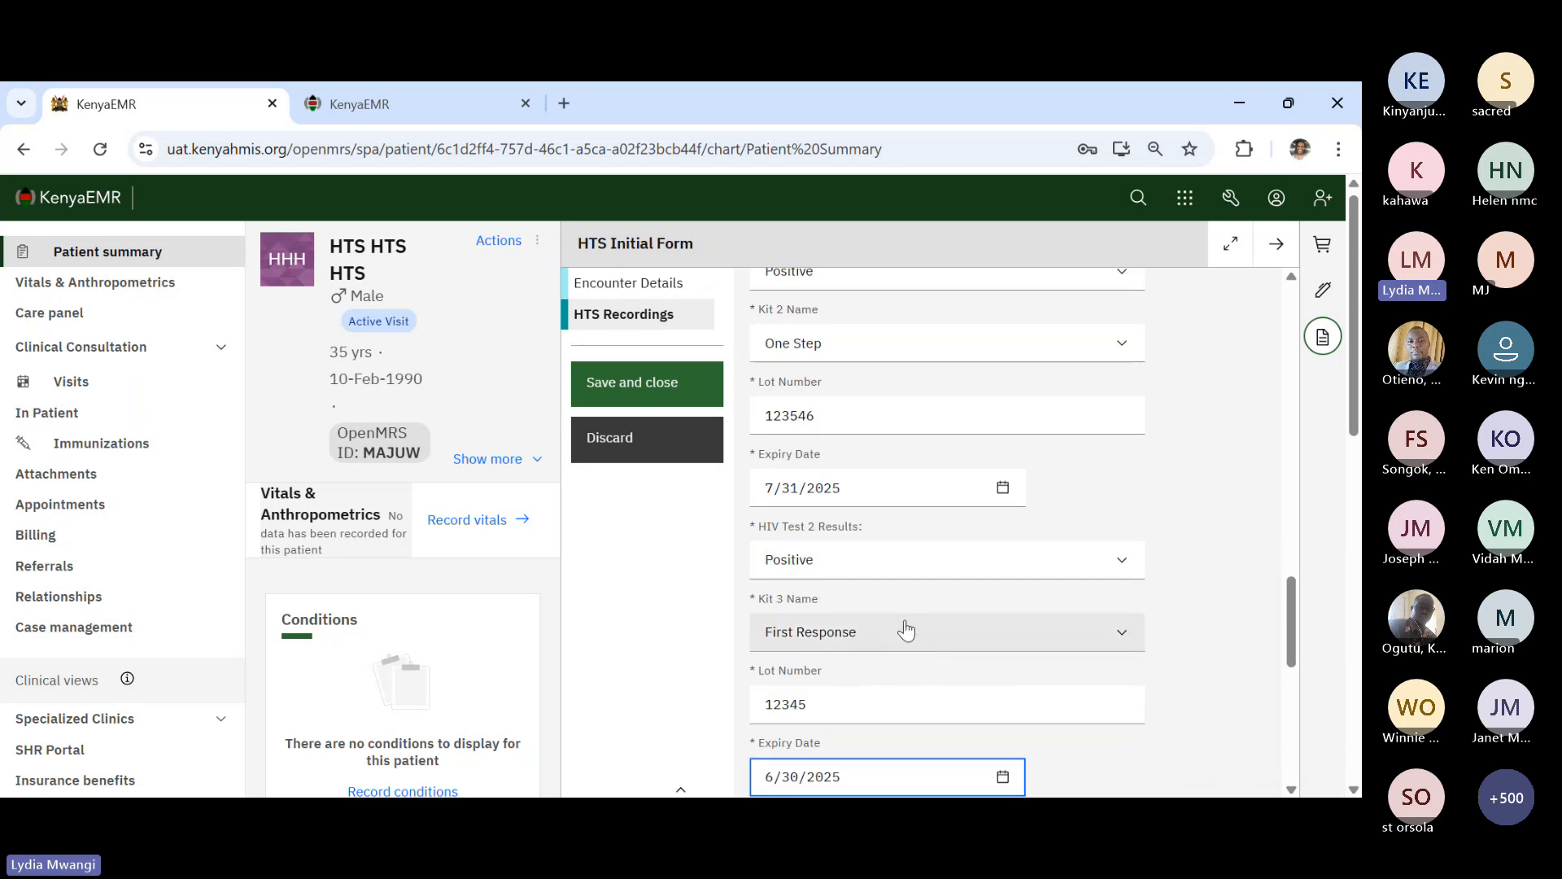
scroll(906, 631, down, 3)
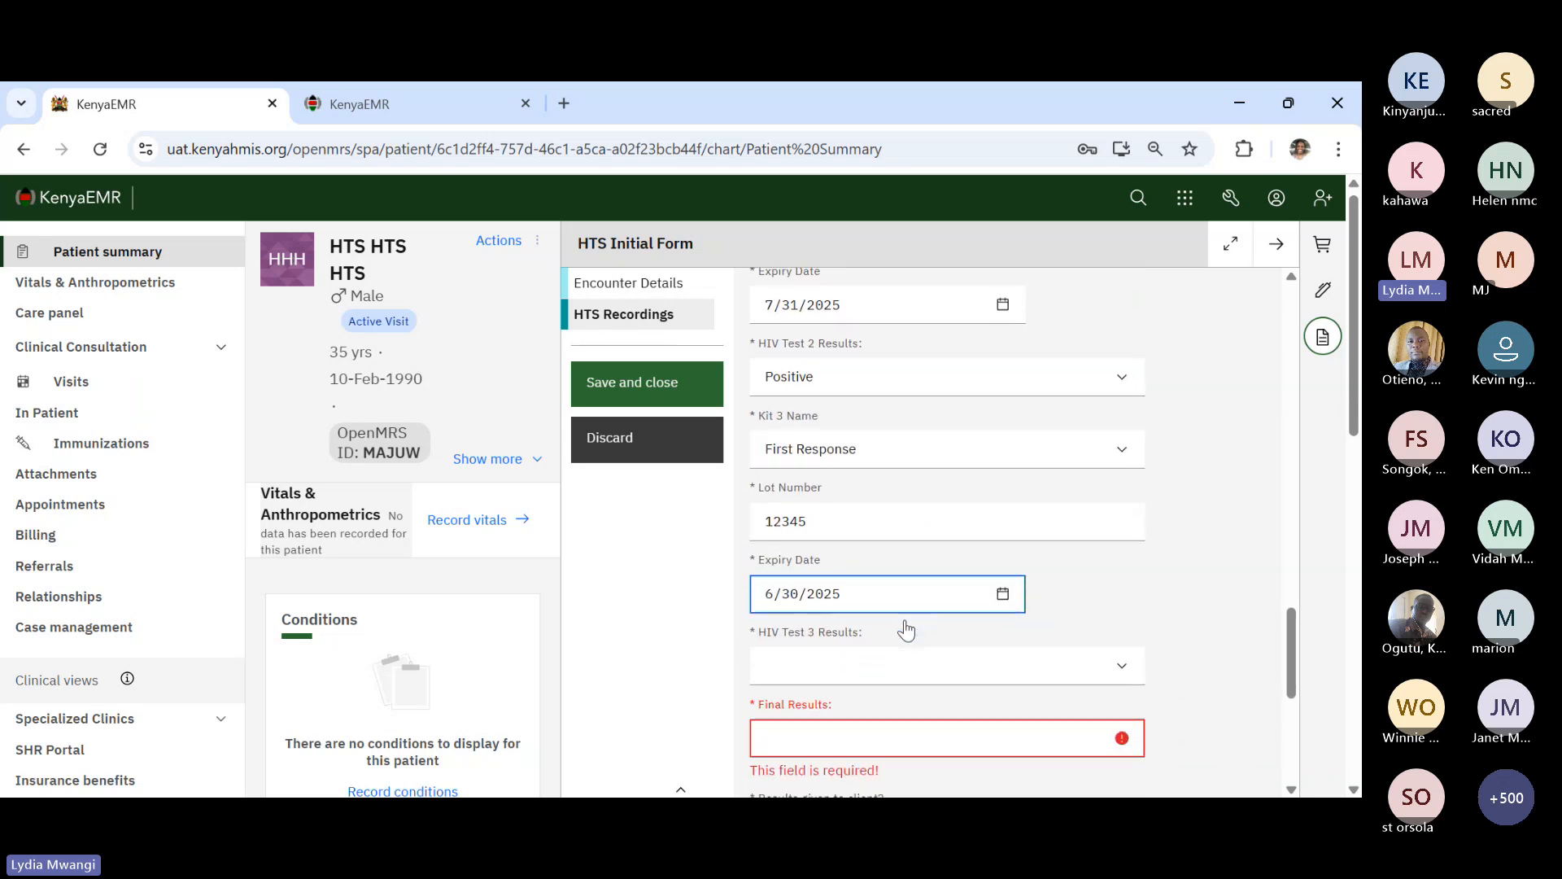
click(887, 673)
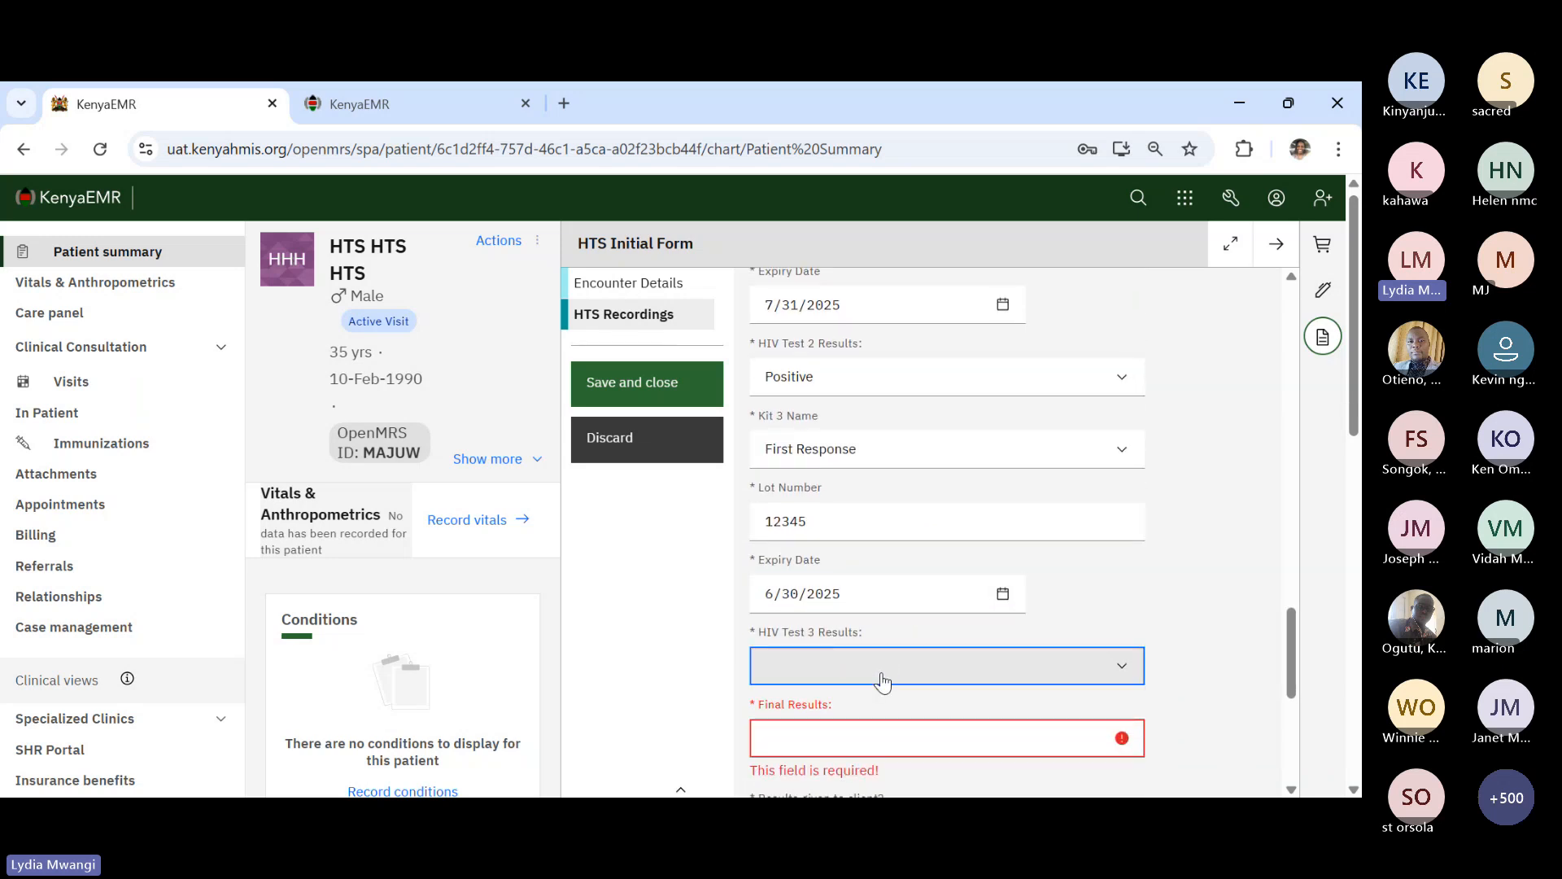
click(838, 728)
scroll(949, 680, down, 5)
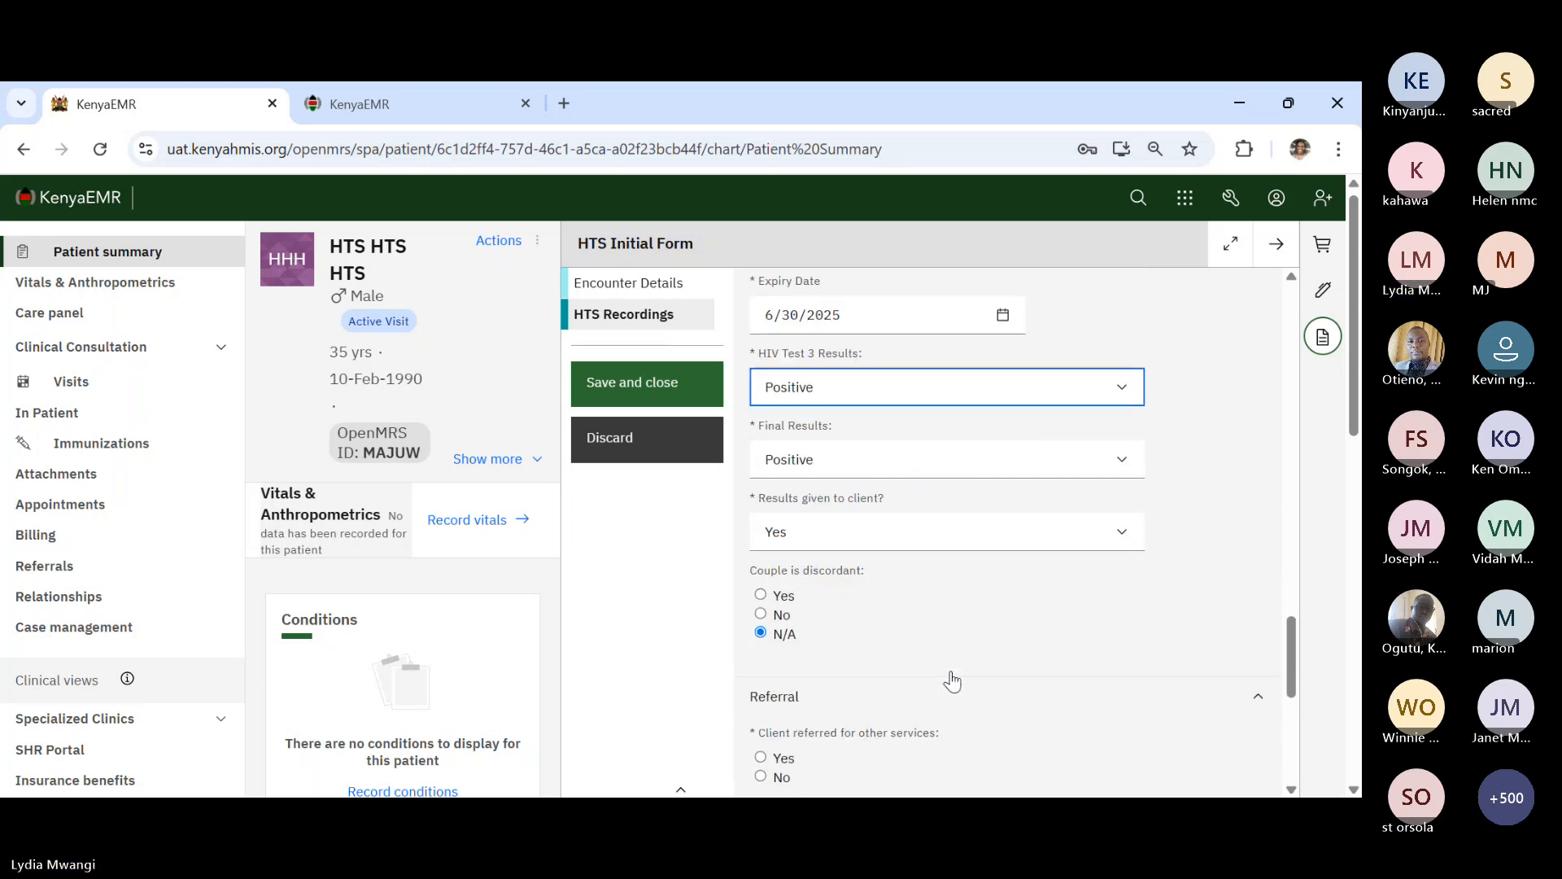
scroll(952, 682, down, 5)
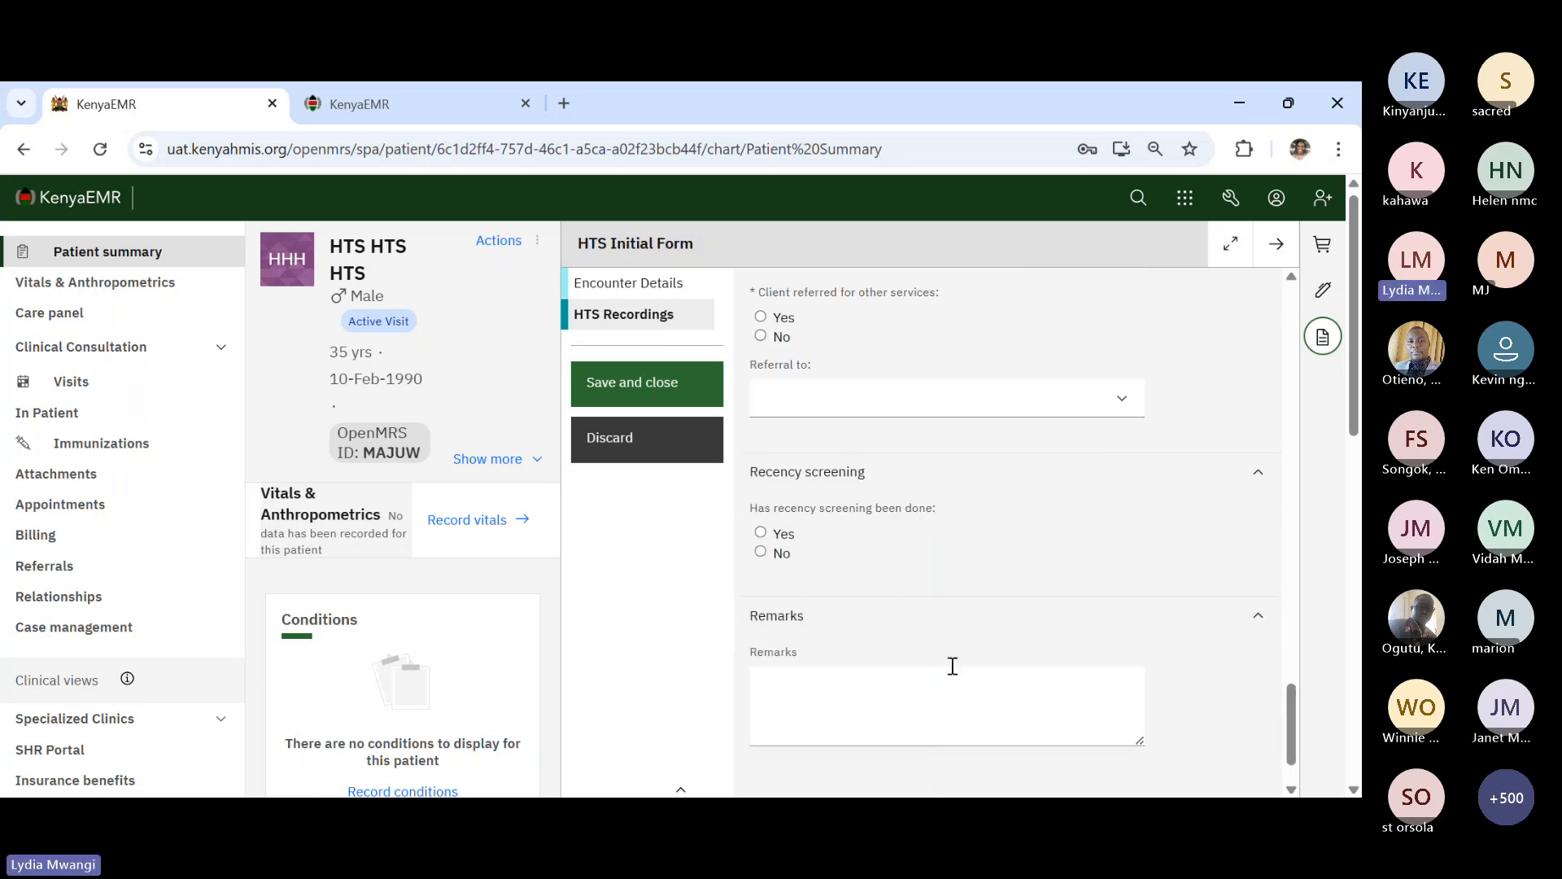
scroll(947, 637, down, 1)
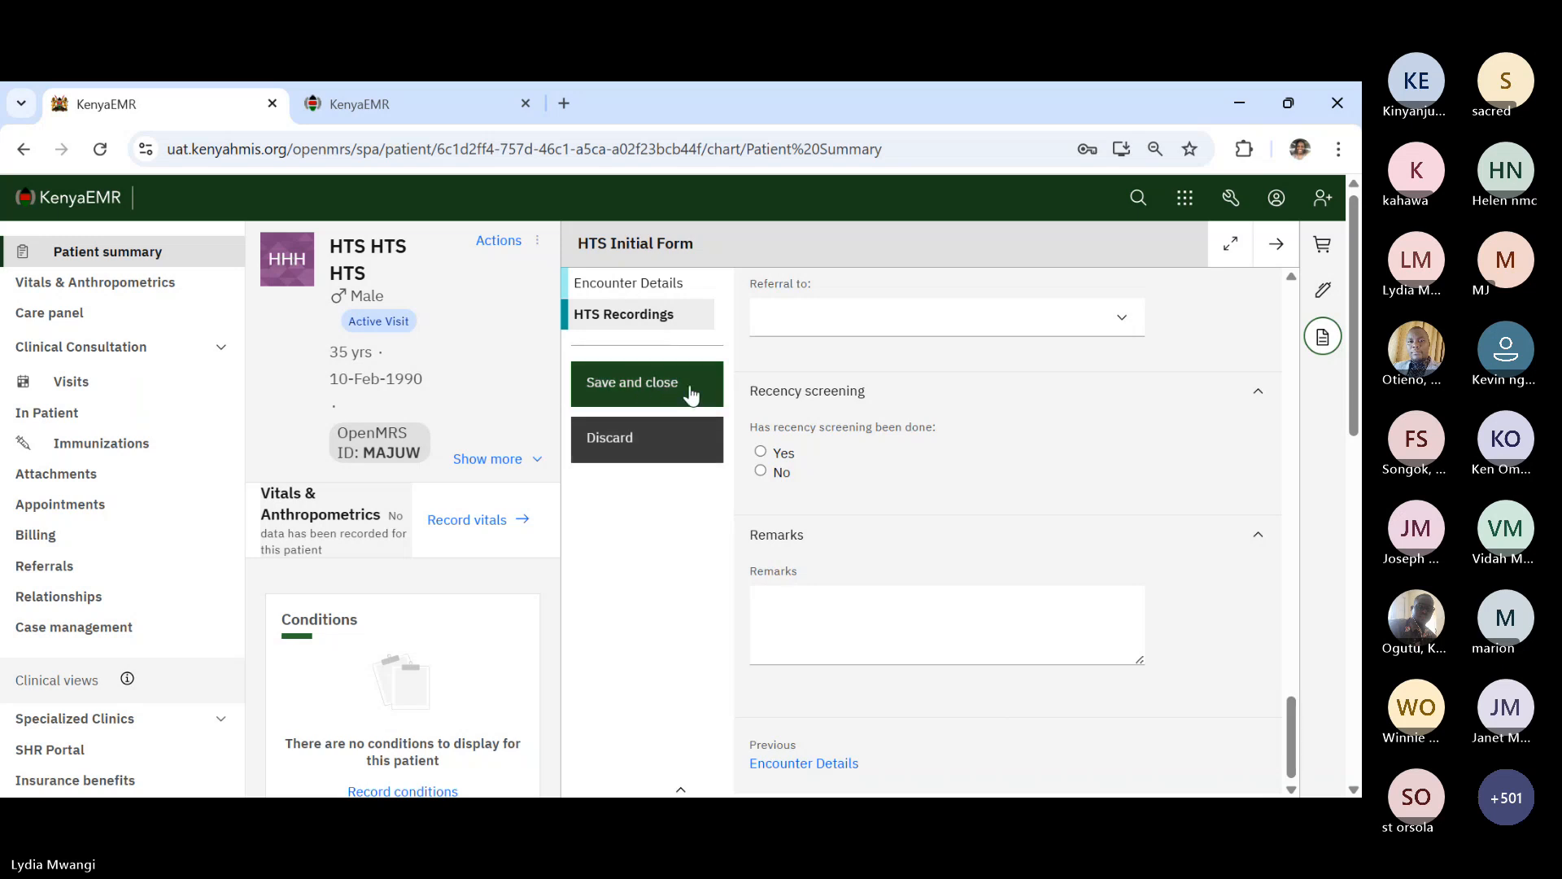
scroll(851, 440, up, 2)
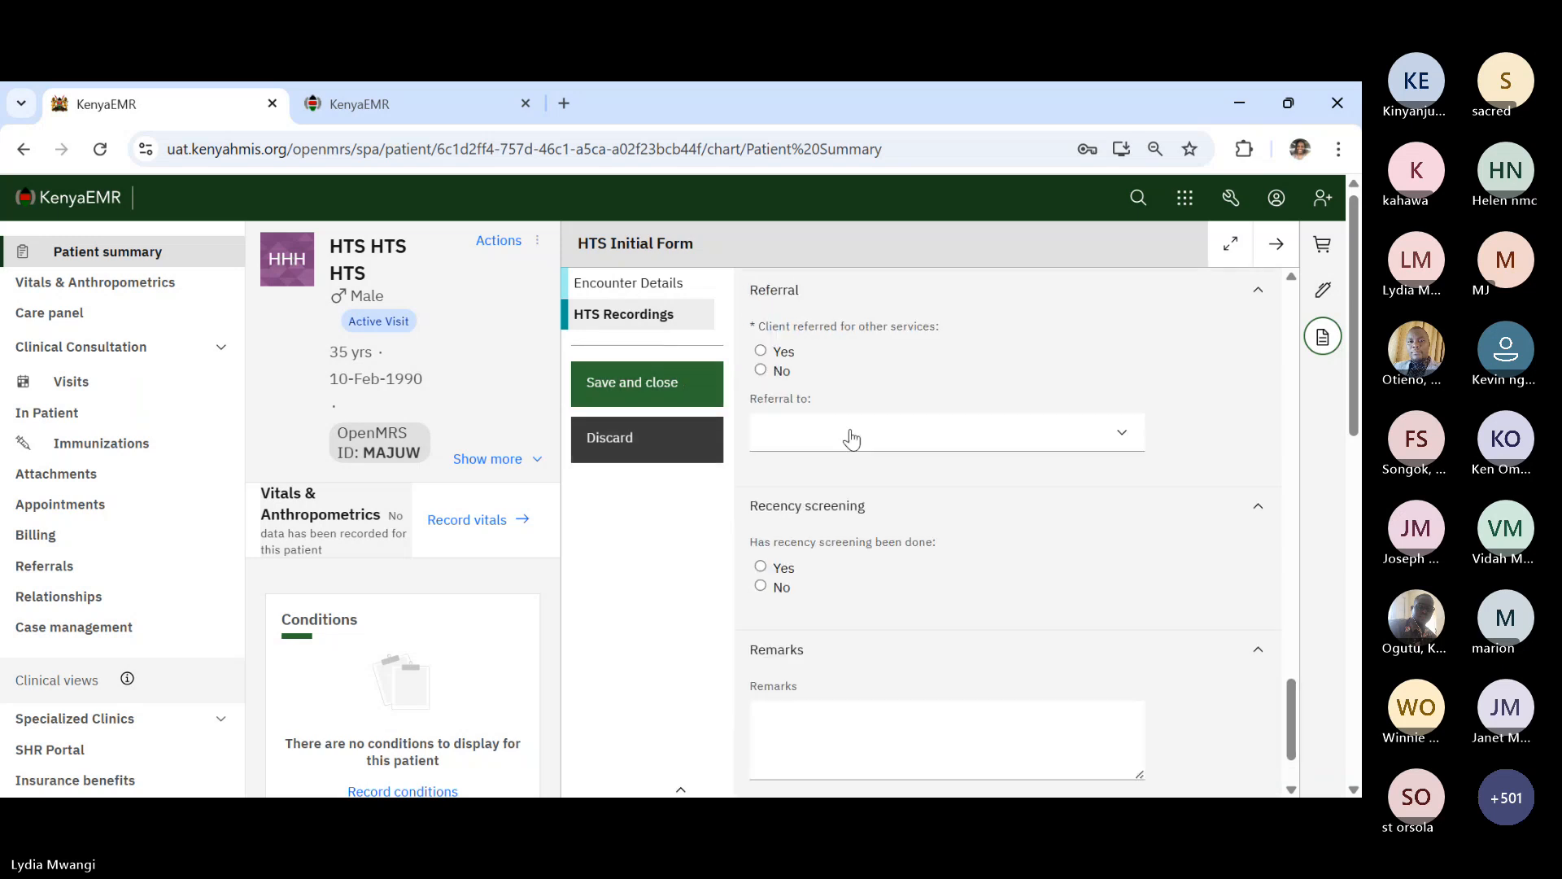
- After a rejected save, answer Yes to referral, choose This health facility, and save the form
click(644, 389)
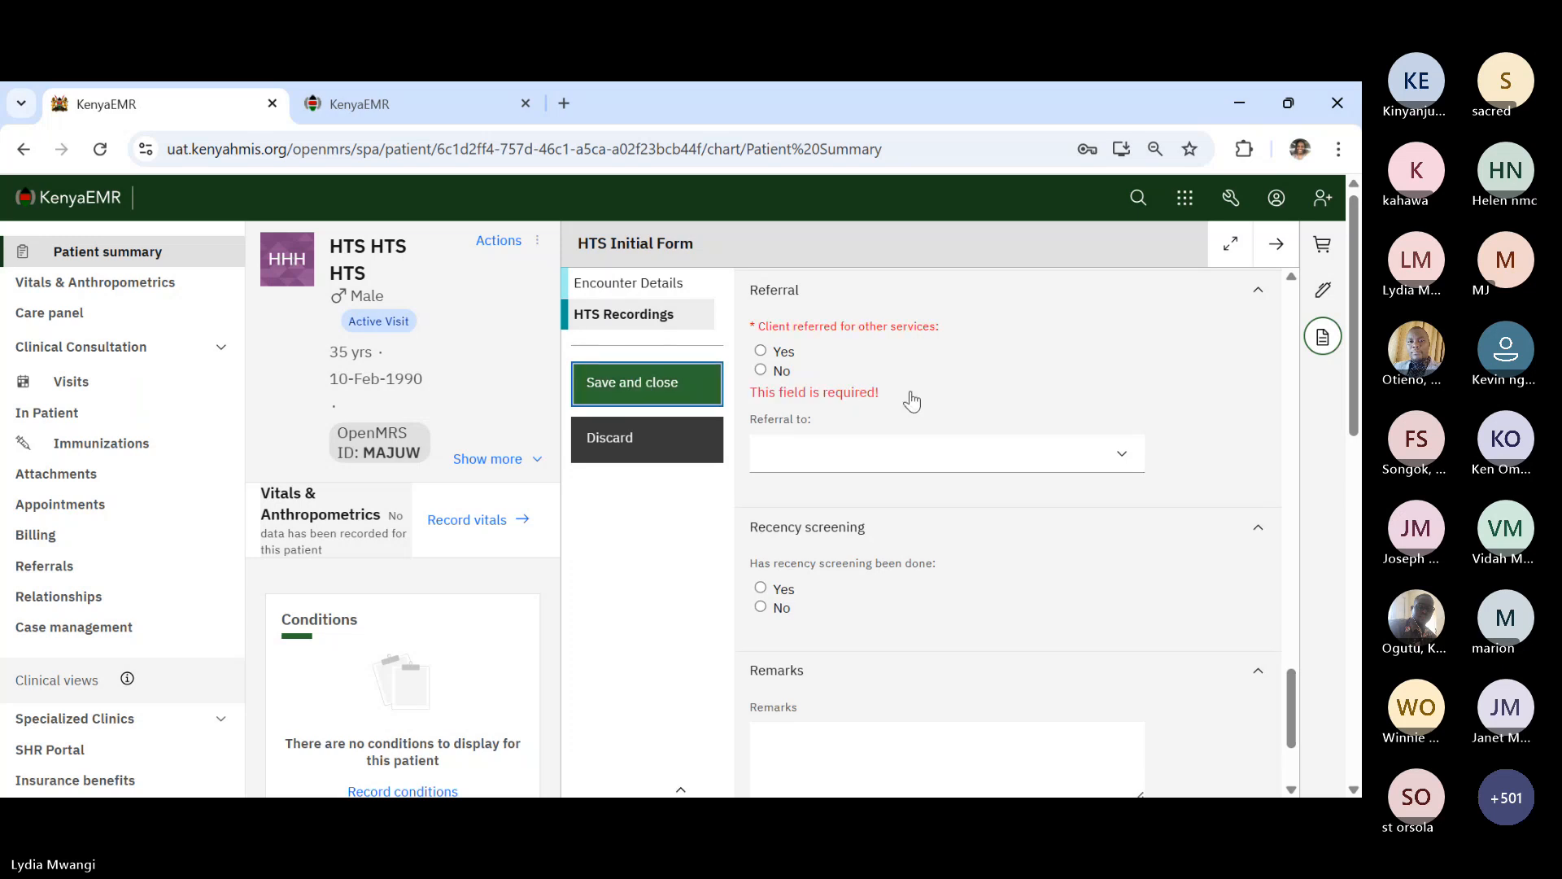
scroll(931, 399, up, 1)
scroll(931, 399, up, 2)
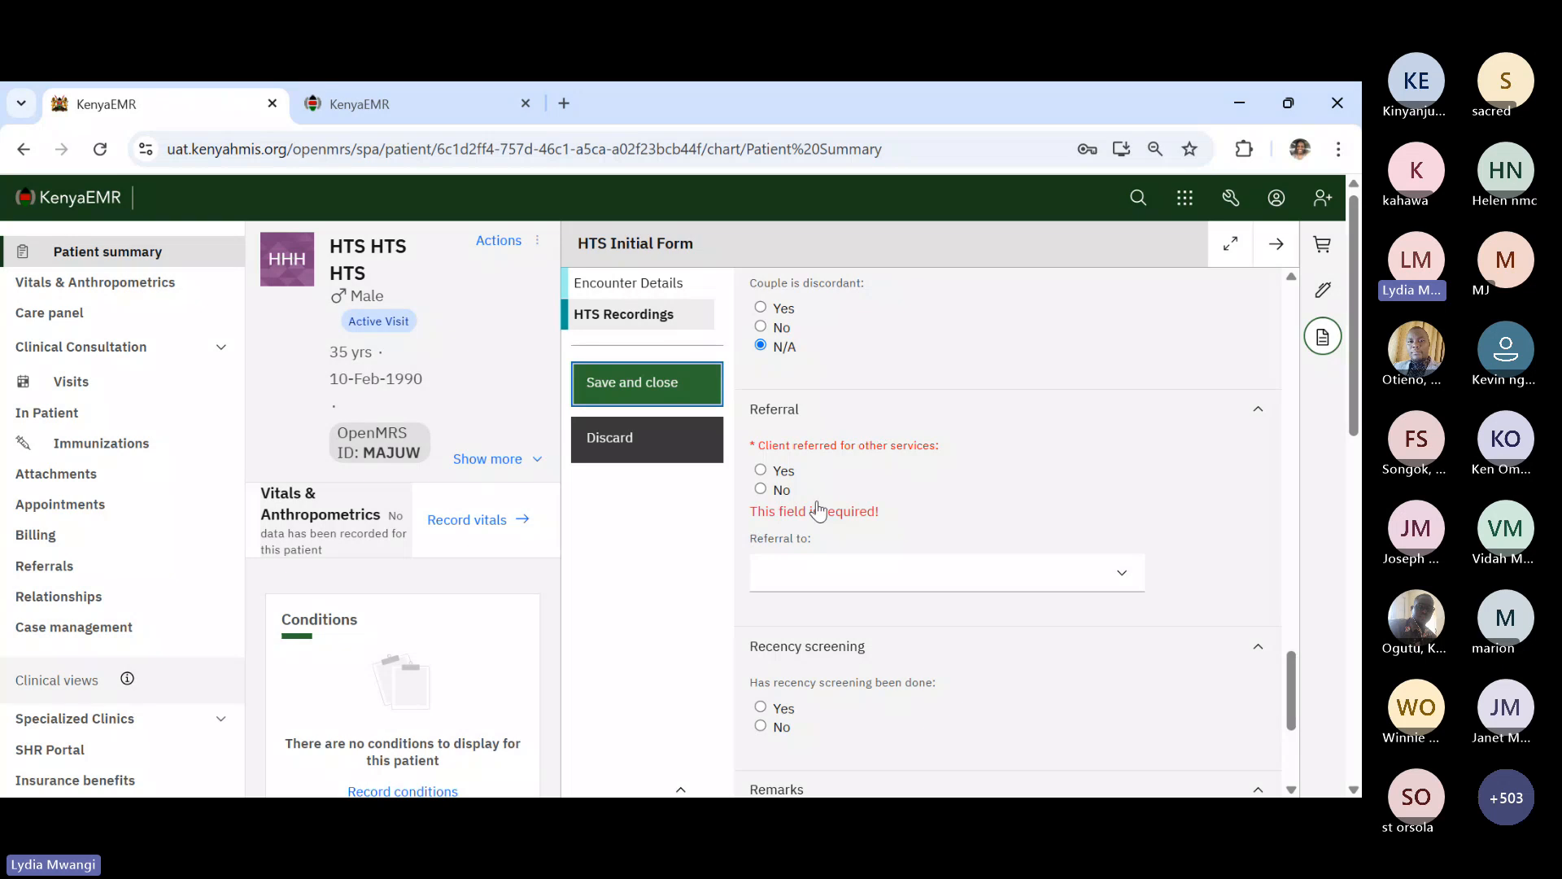
click(760, 469)
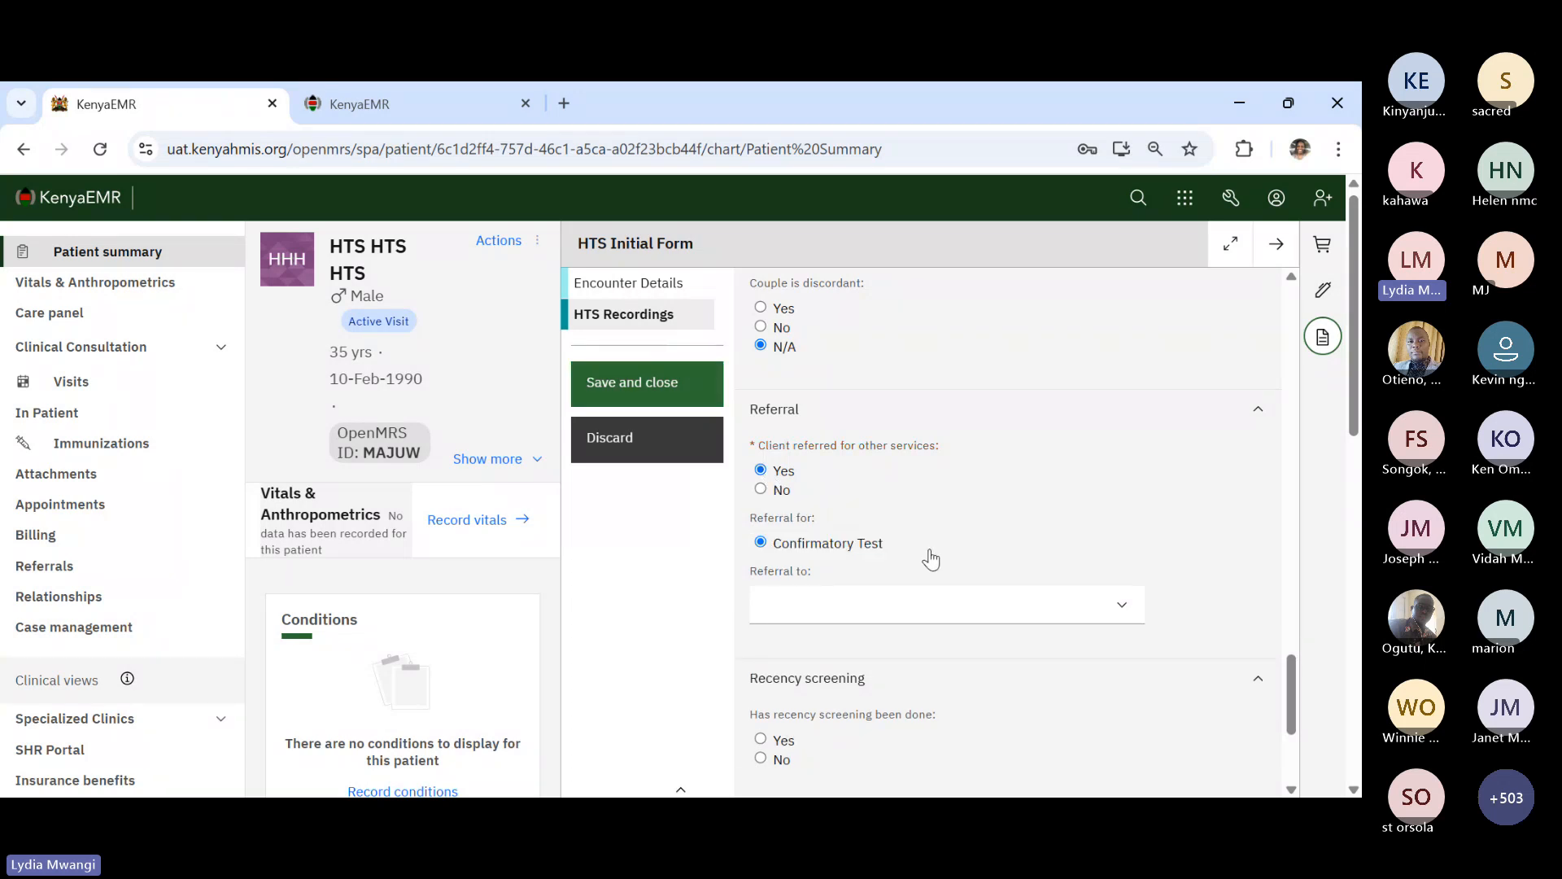
click(870, 622)
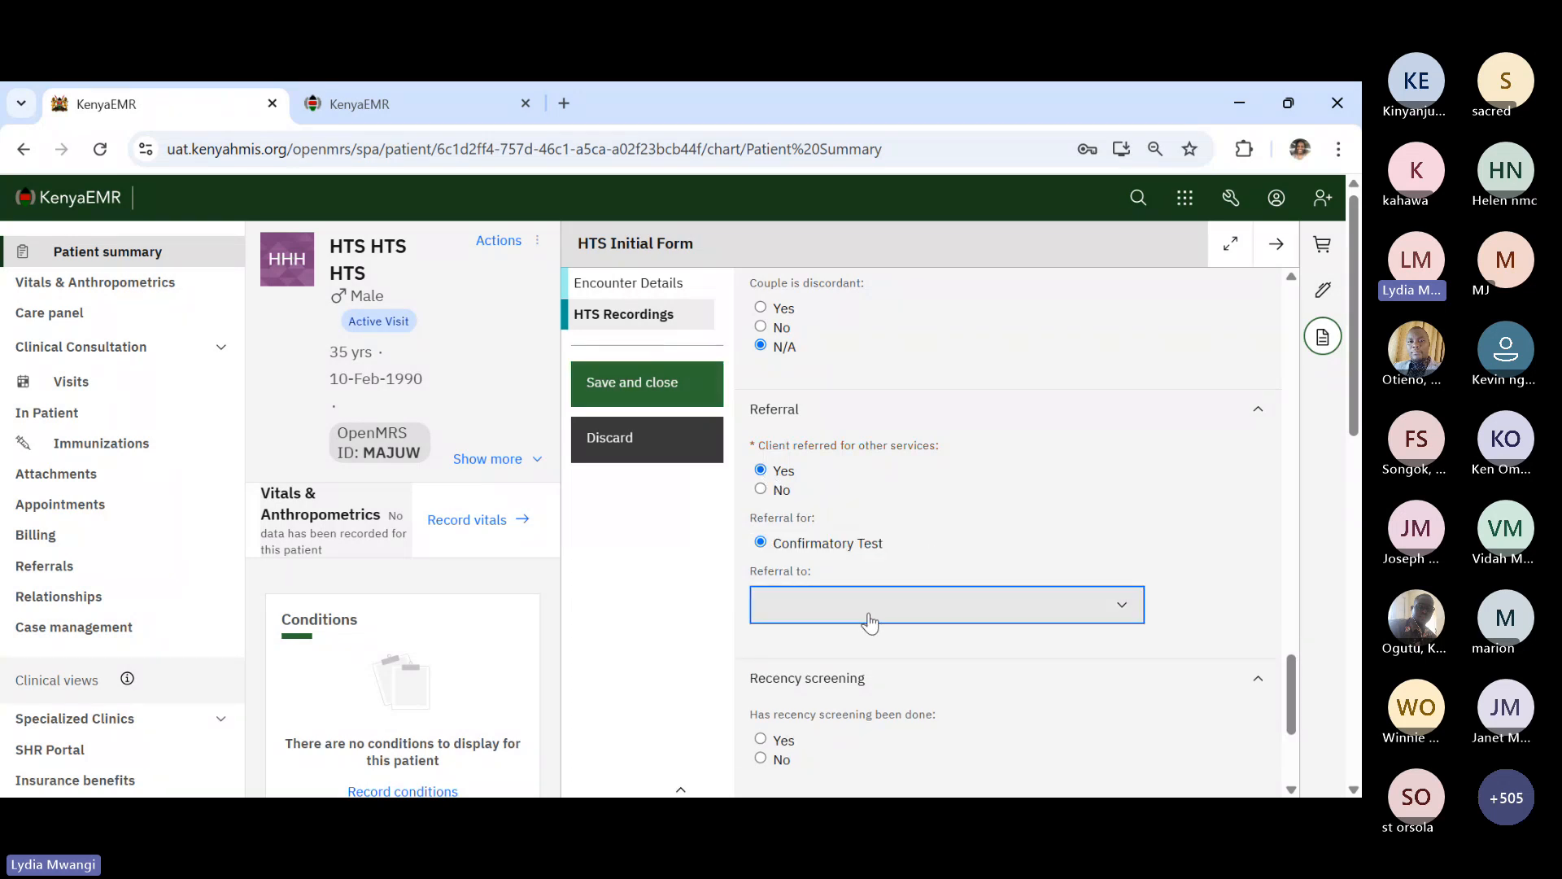
click(833, 655)
scroll(1040, 444, down, 1)
scroll(1042, 440, up, 5)
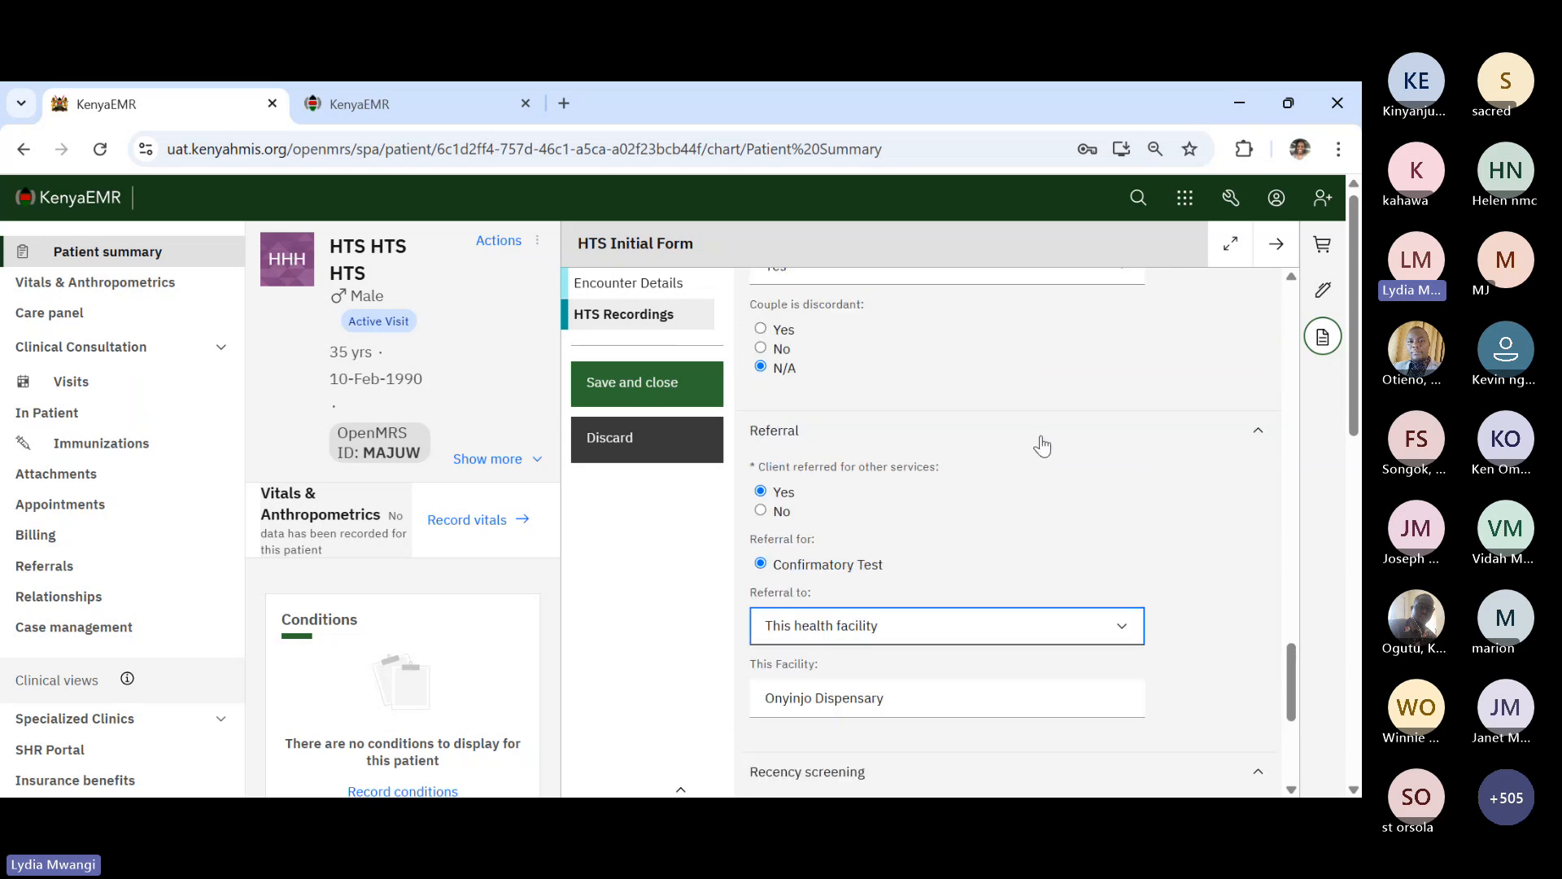
click(652, 389)
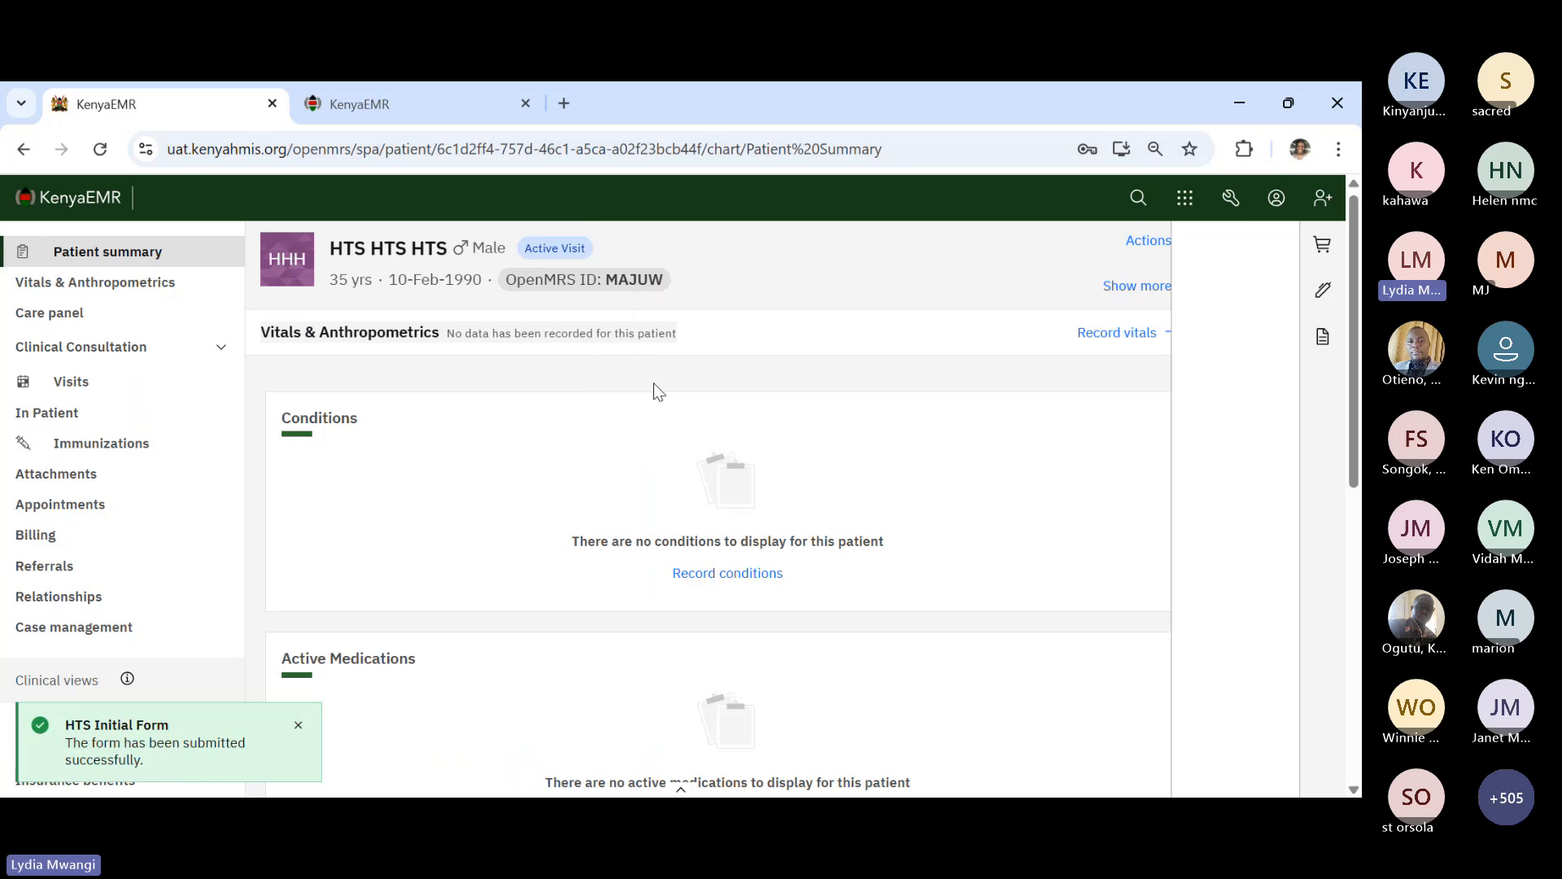
- Dismiss the form-submitted notice and bring up the Clinical forms list
click(298, 725)
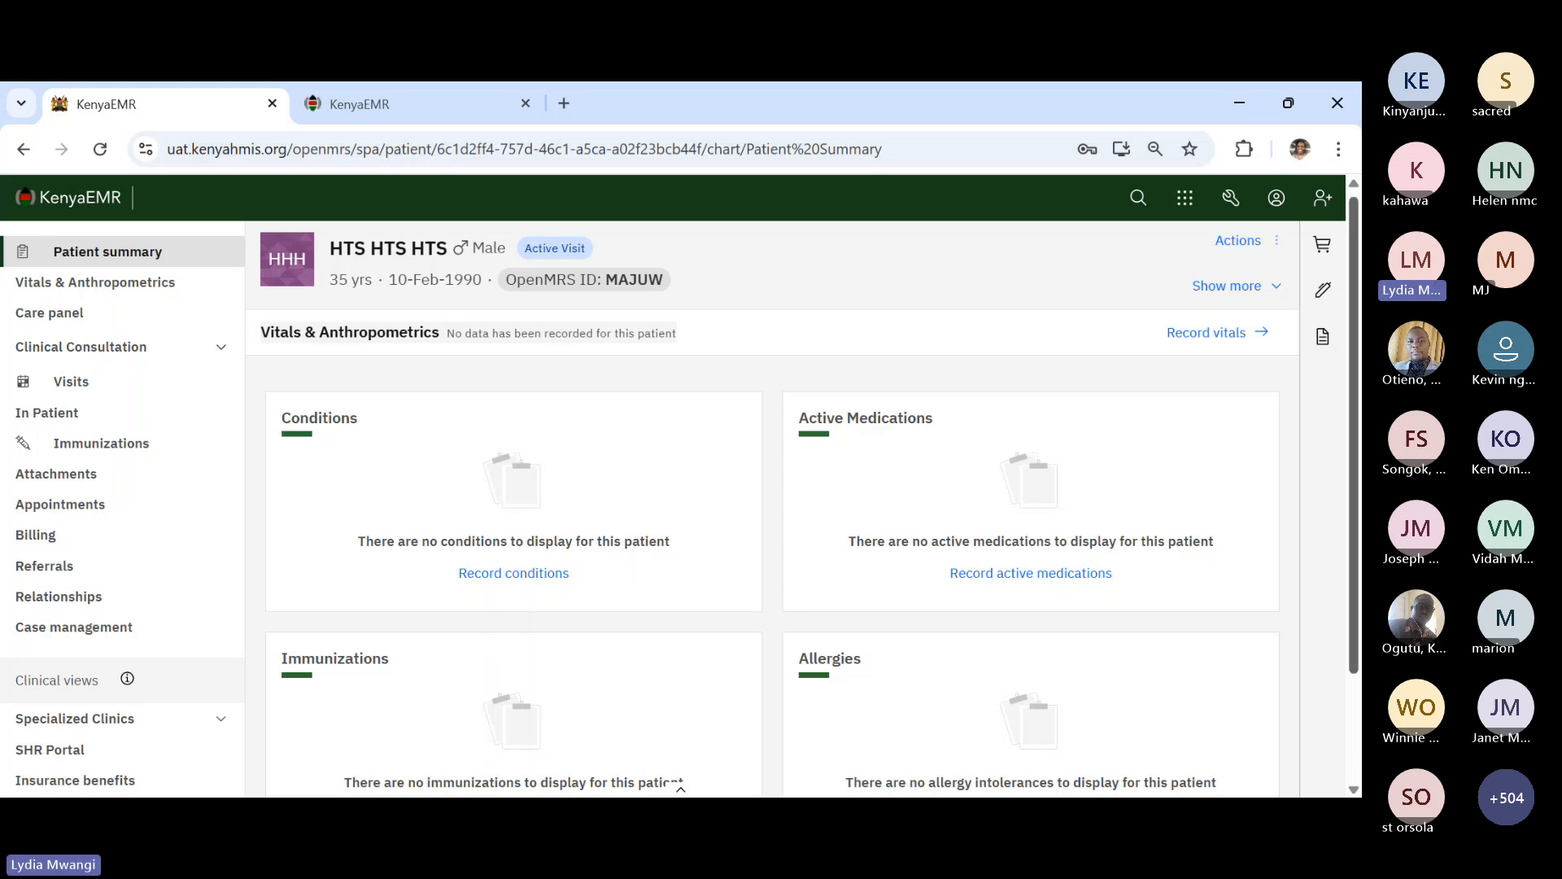
click(1320, 346)
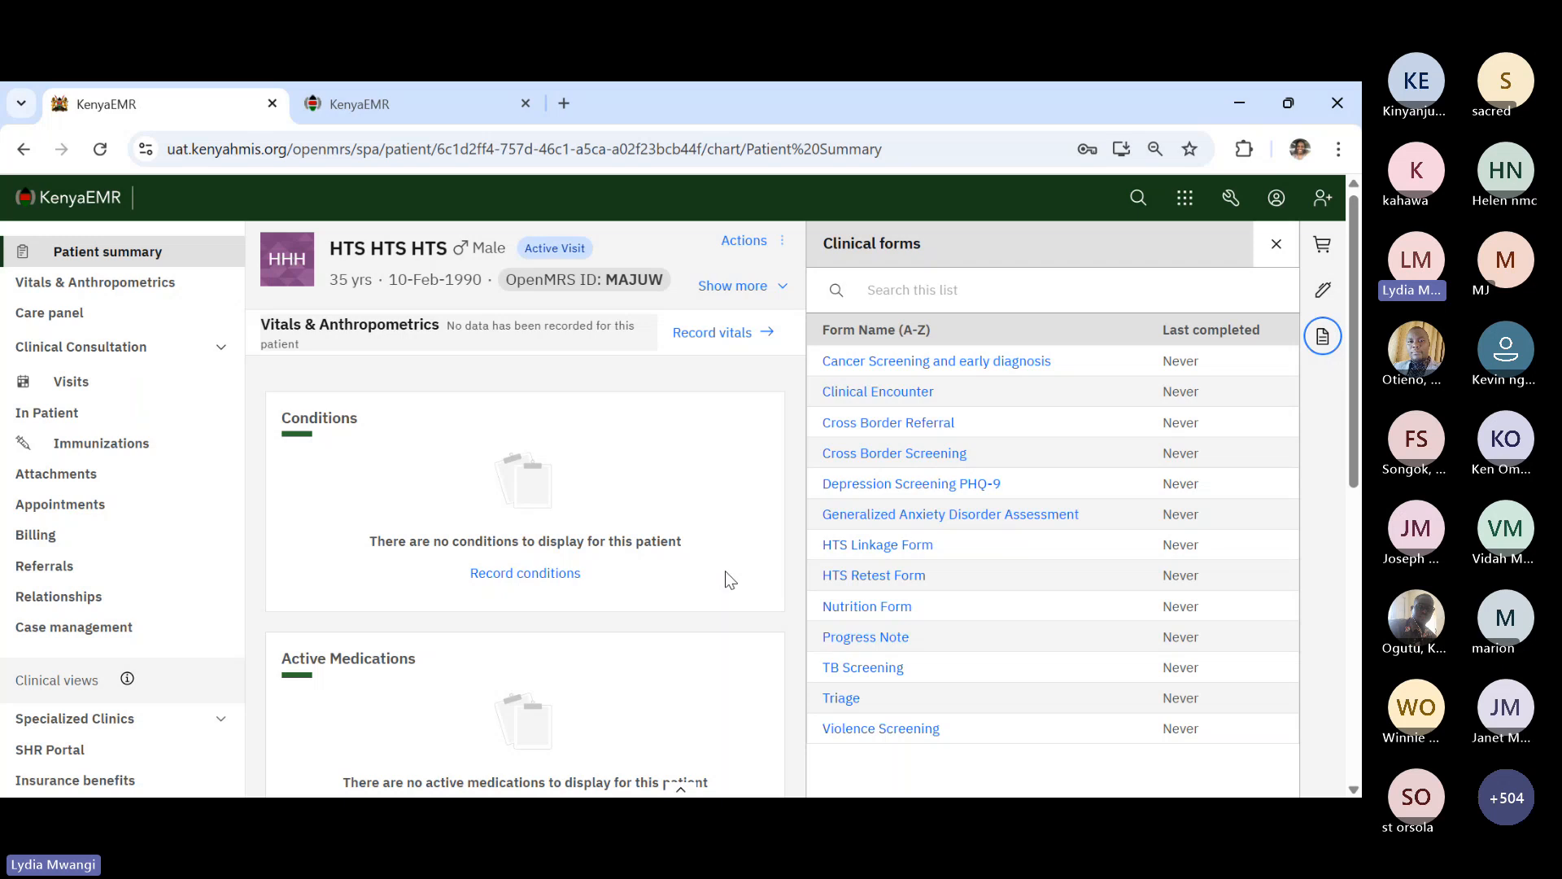
- Start the HTS Retest Form: General Population, no disability, never tested, no self-test, Facility setting
click(881, 578)
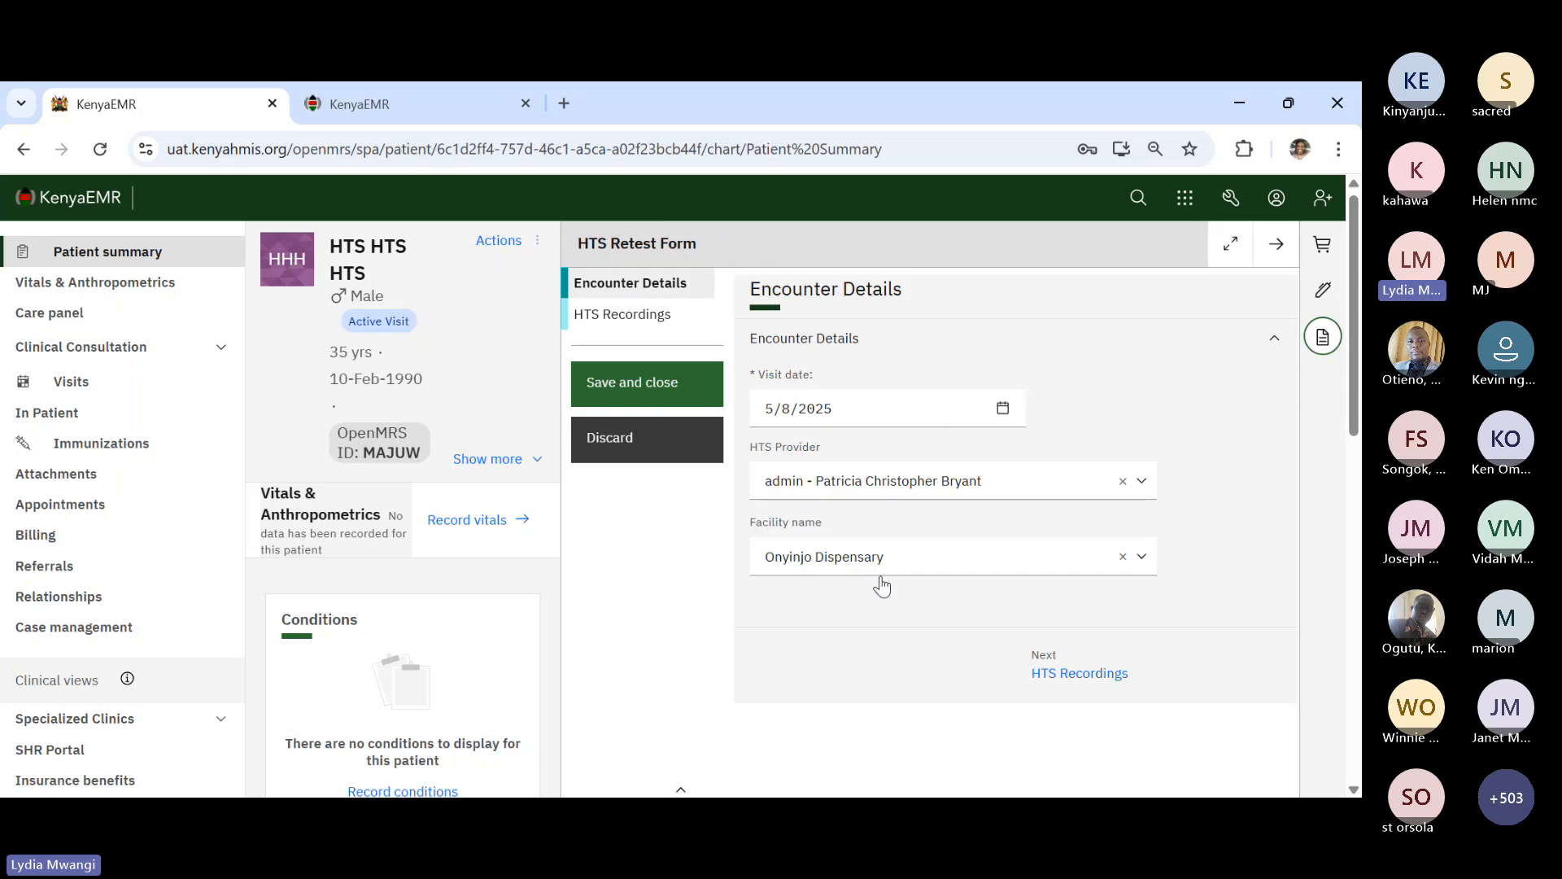
click(1112, 674)
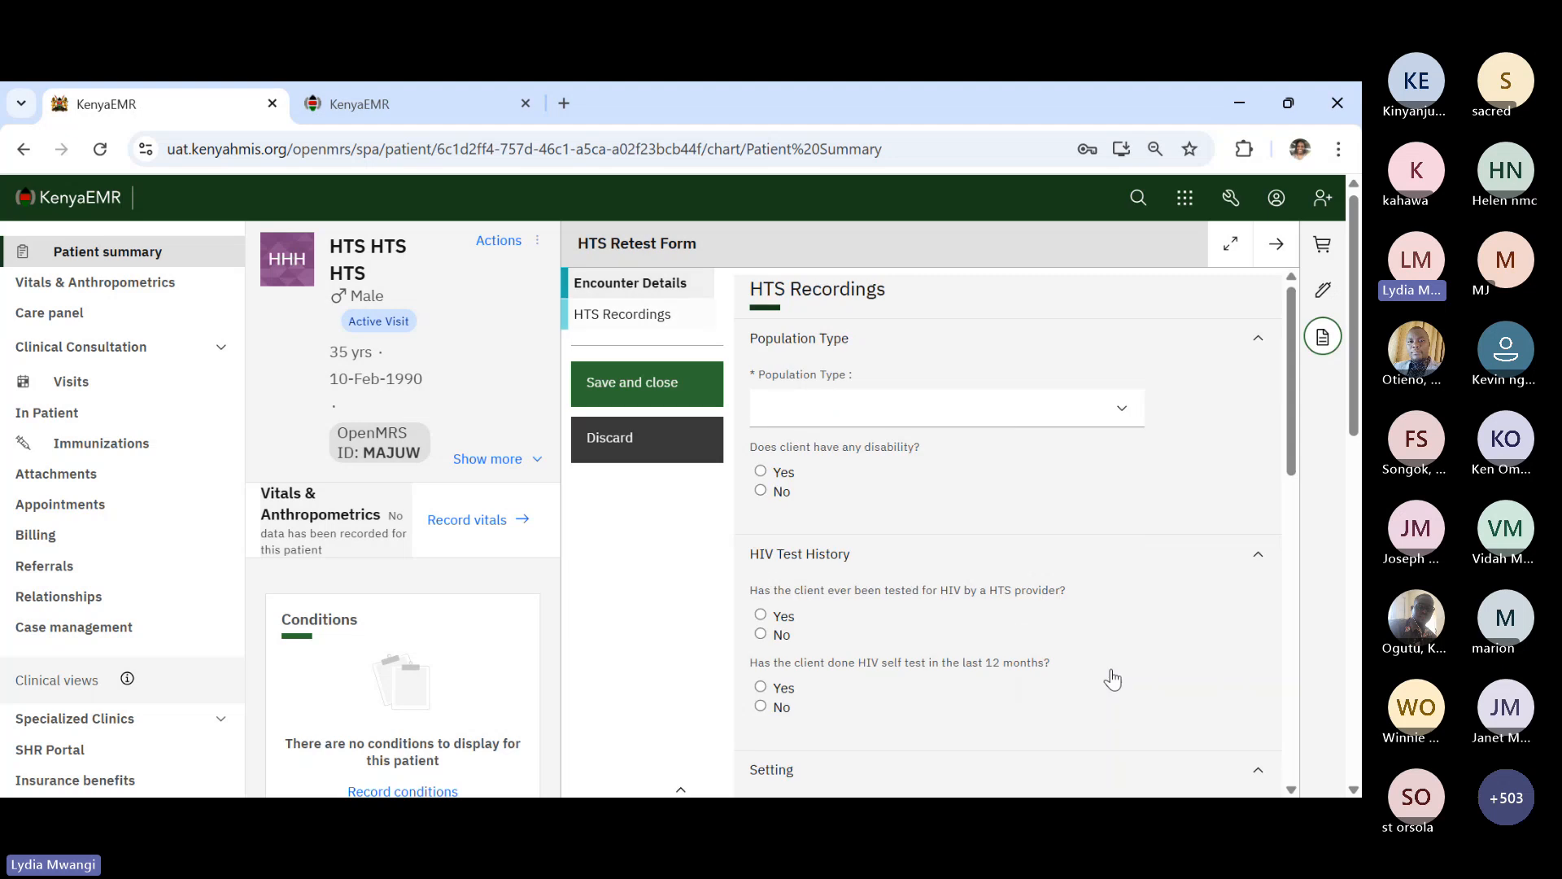
click(832, 398)
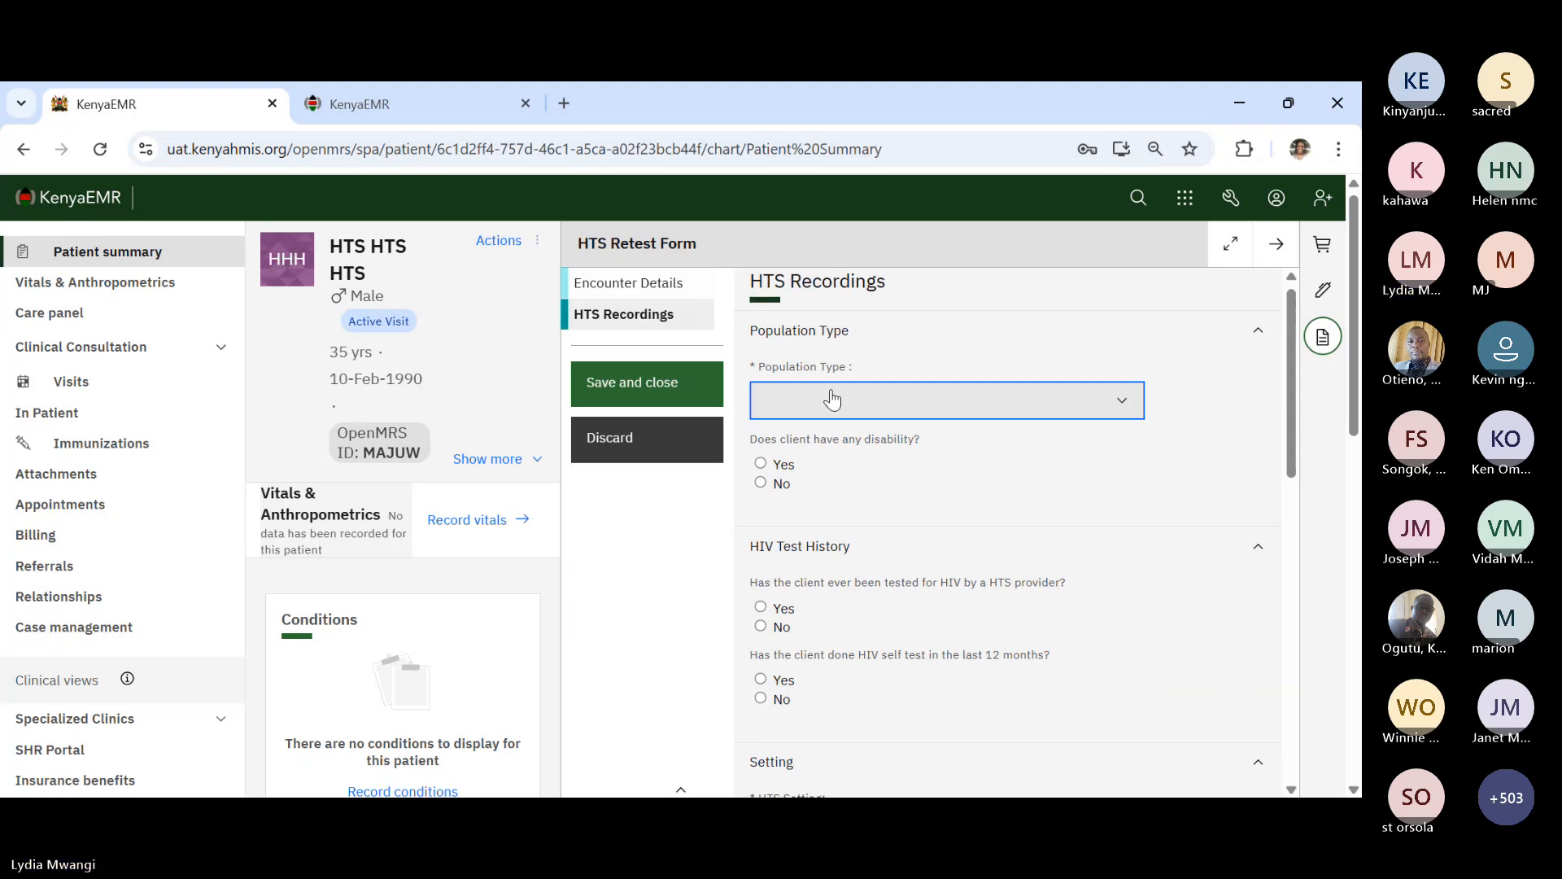
click(808, 459)
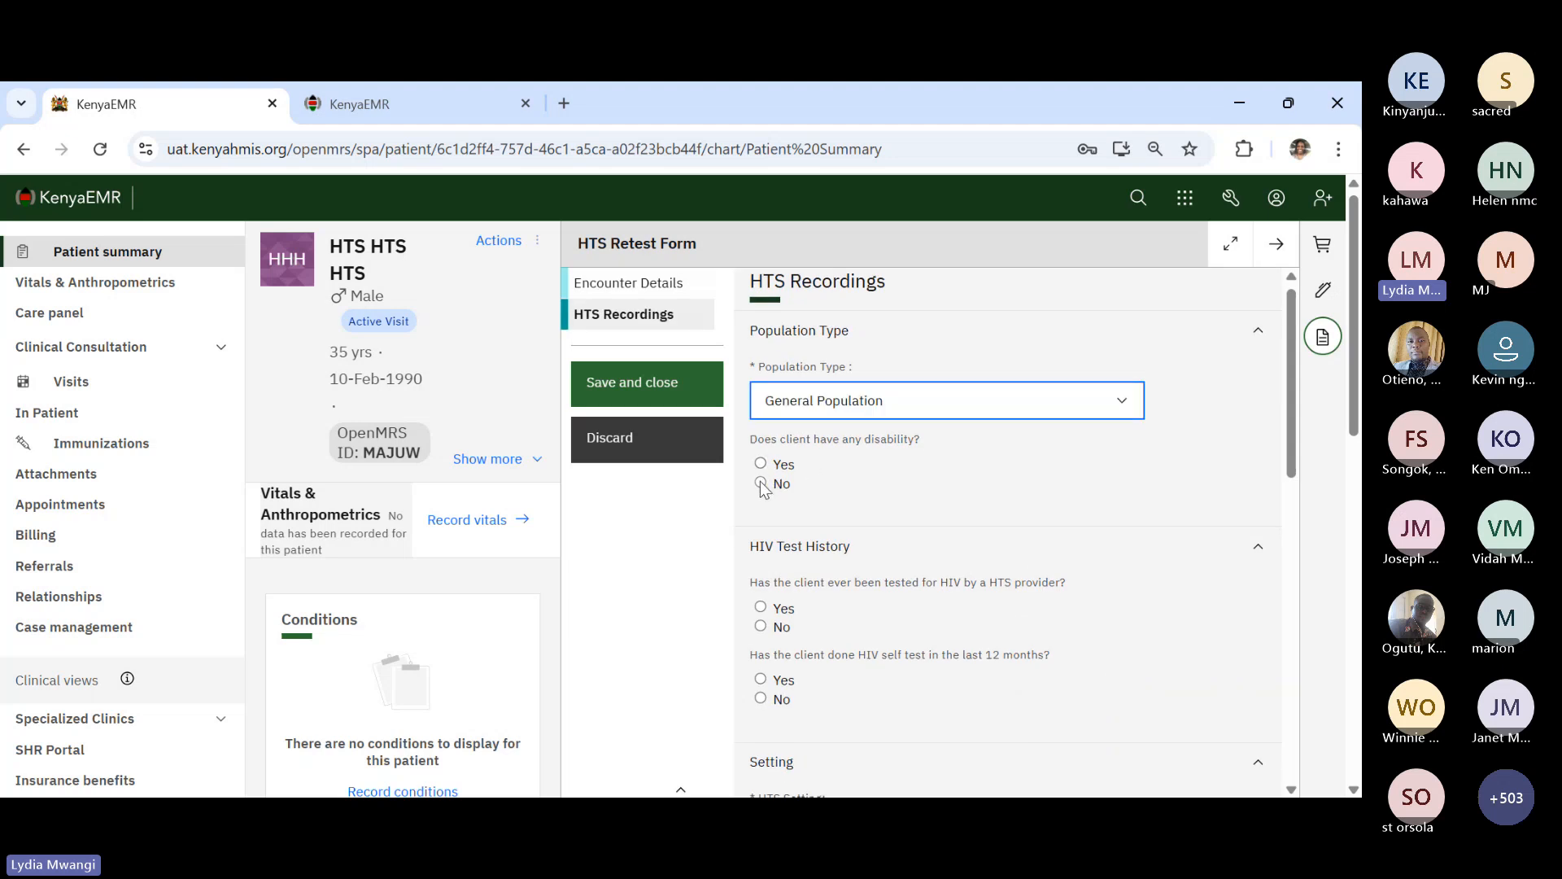
click(761, 483)
scroll(813, 615, down, 2)
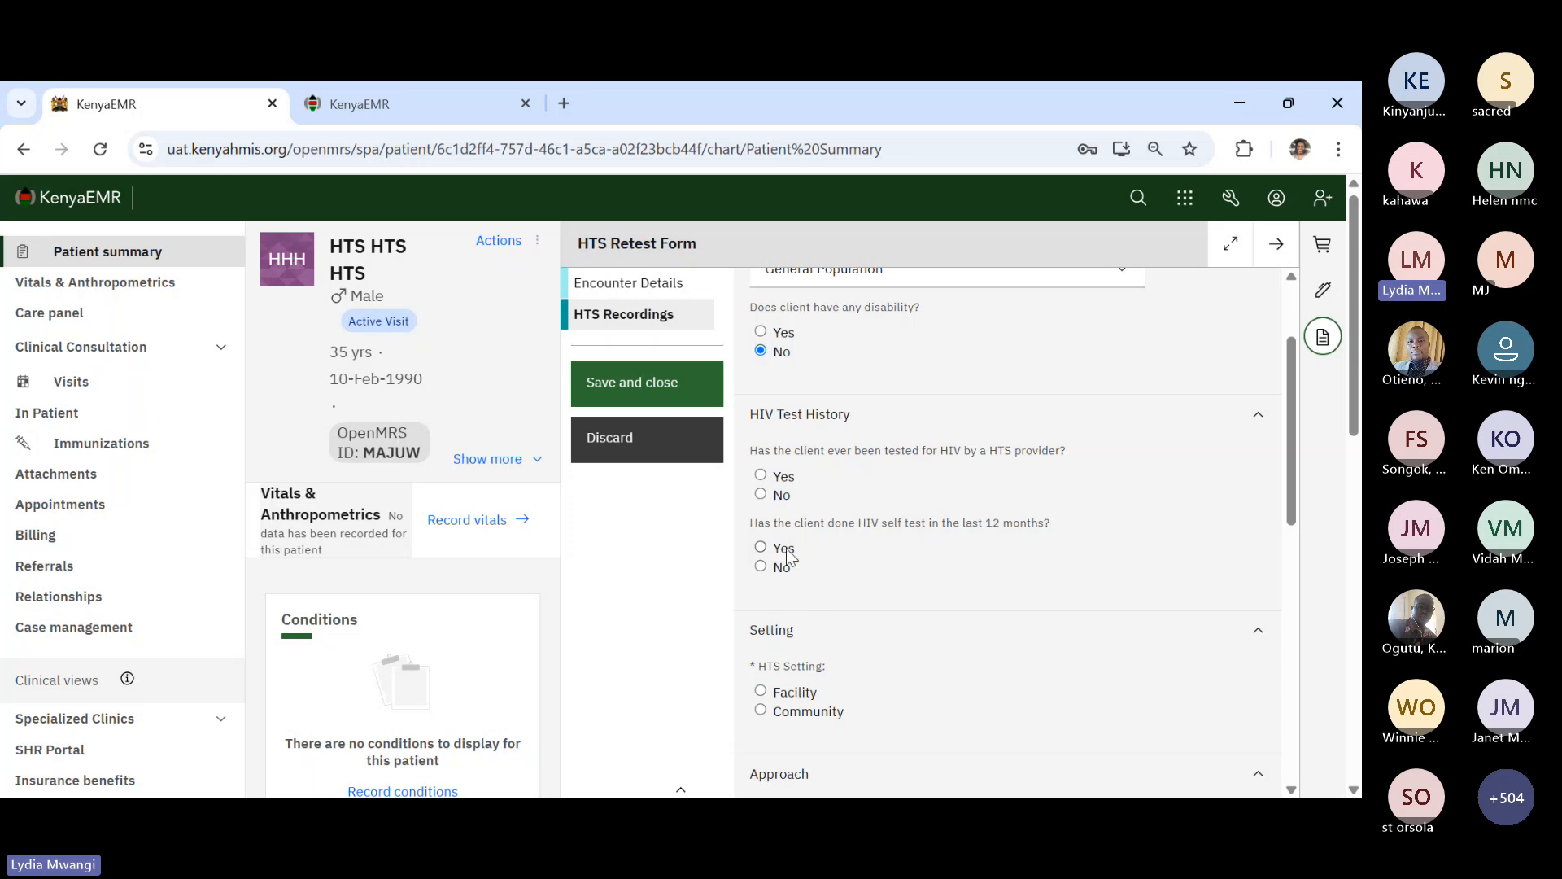
click(761, 495)
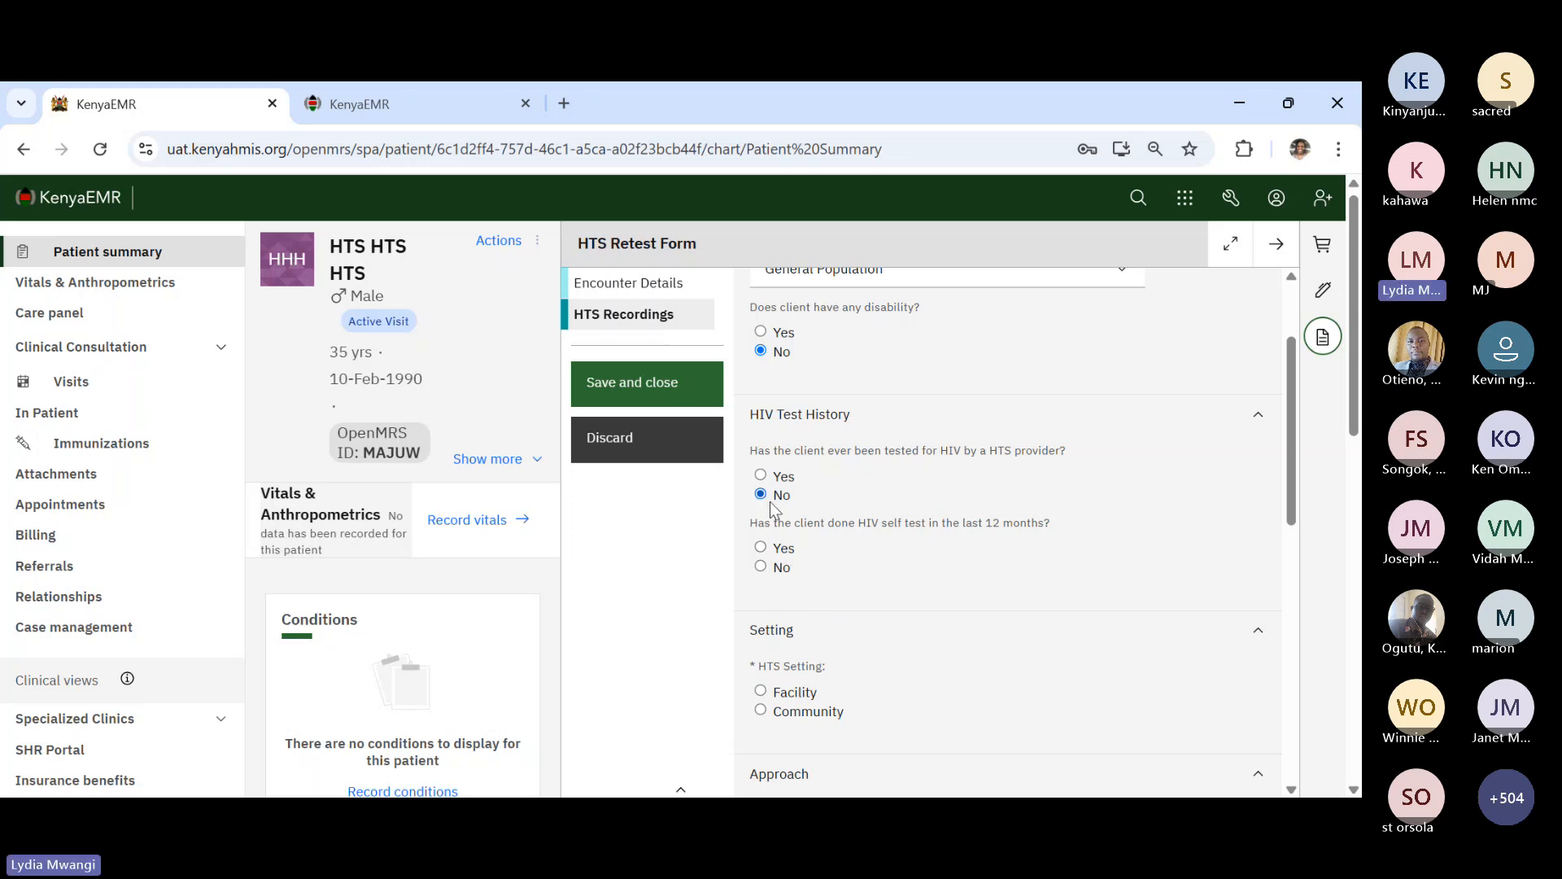
click(762, 568)
scroll(814, 619, down, 2)
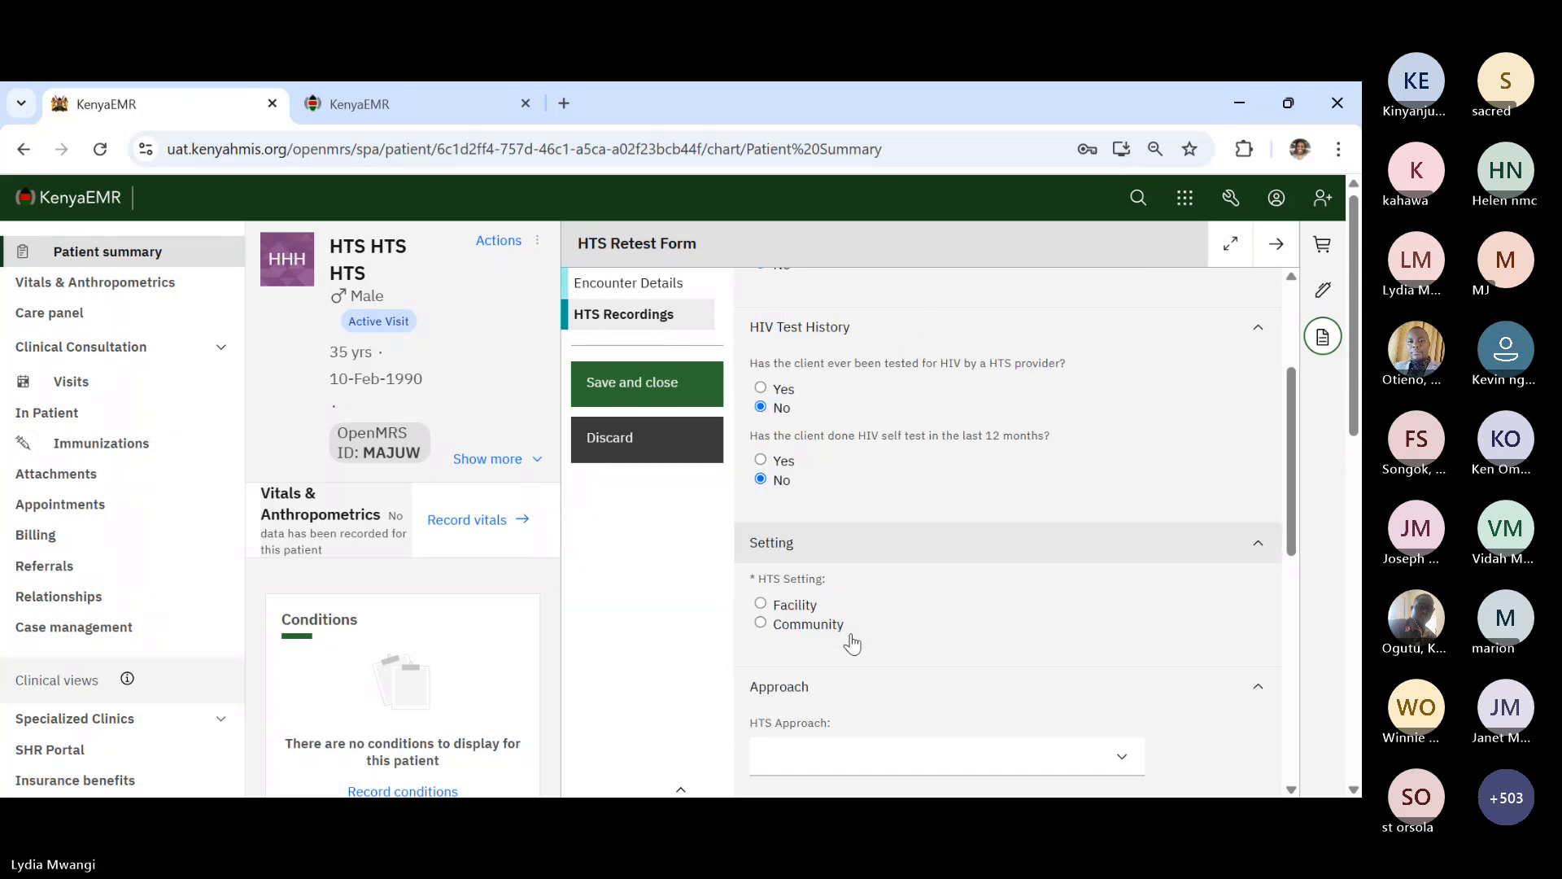
click(781, 594)
- Set PITC approach and strategy, OPD entry point, No TB Signs, and consent given
scroll(931, 632, down, 2)
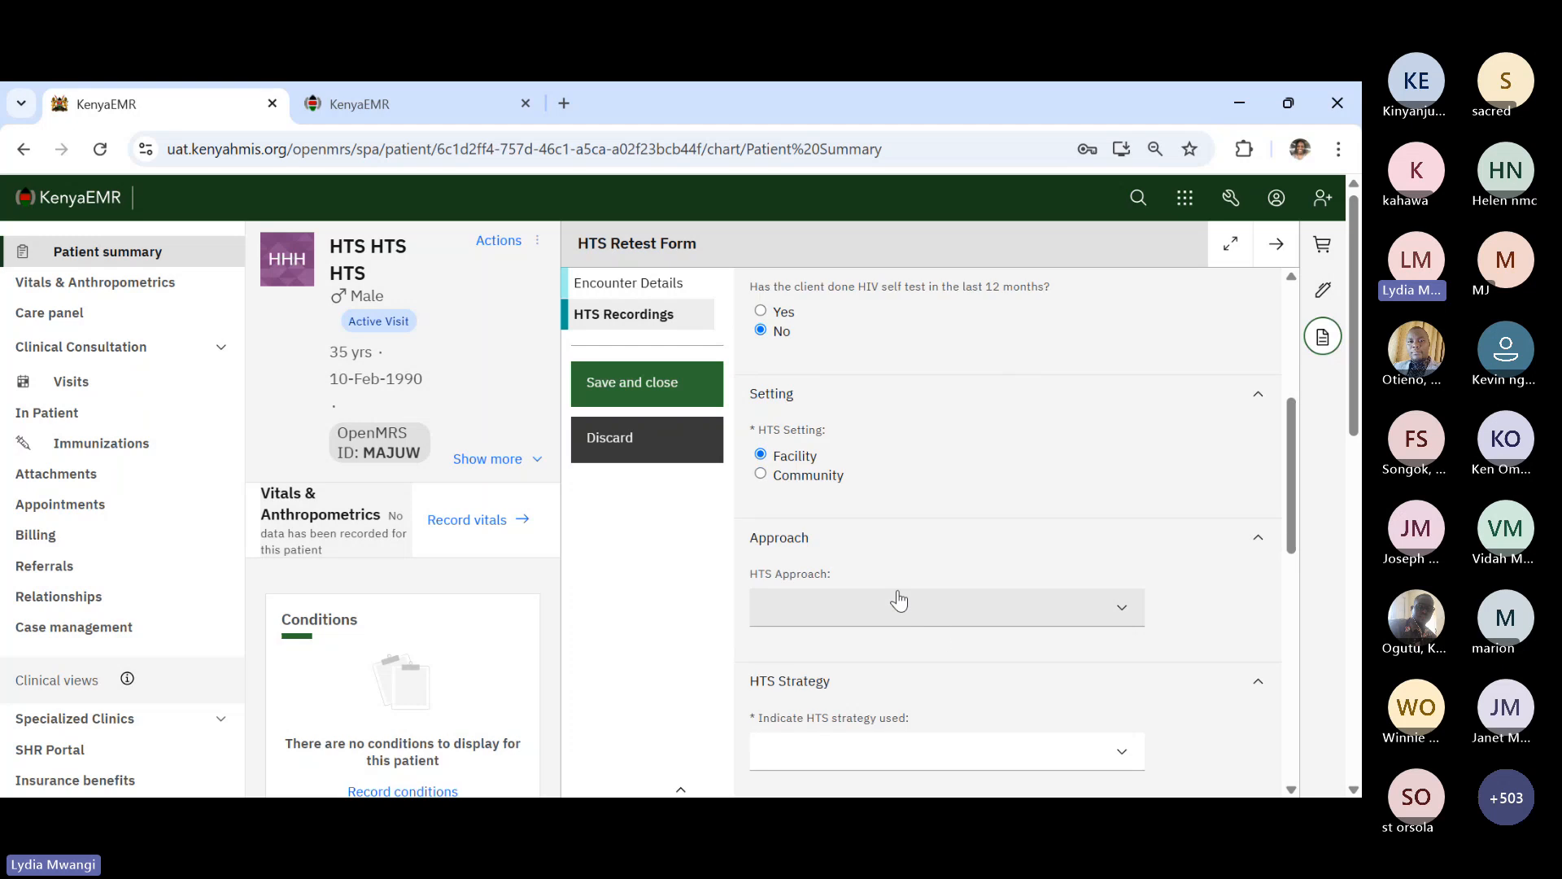
click(905, 617)
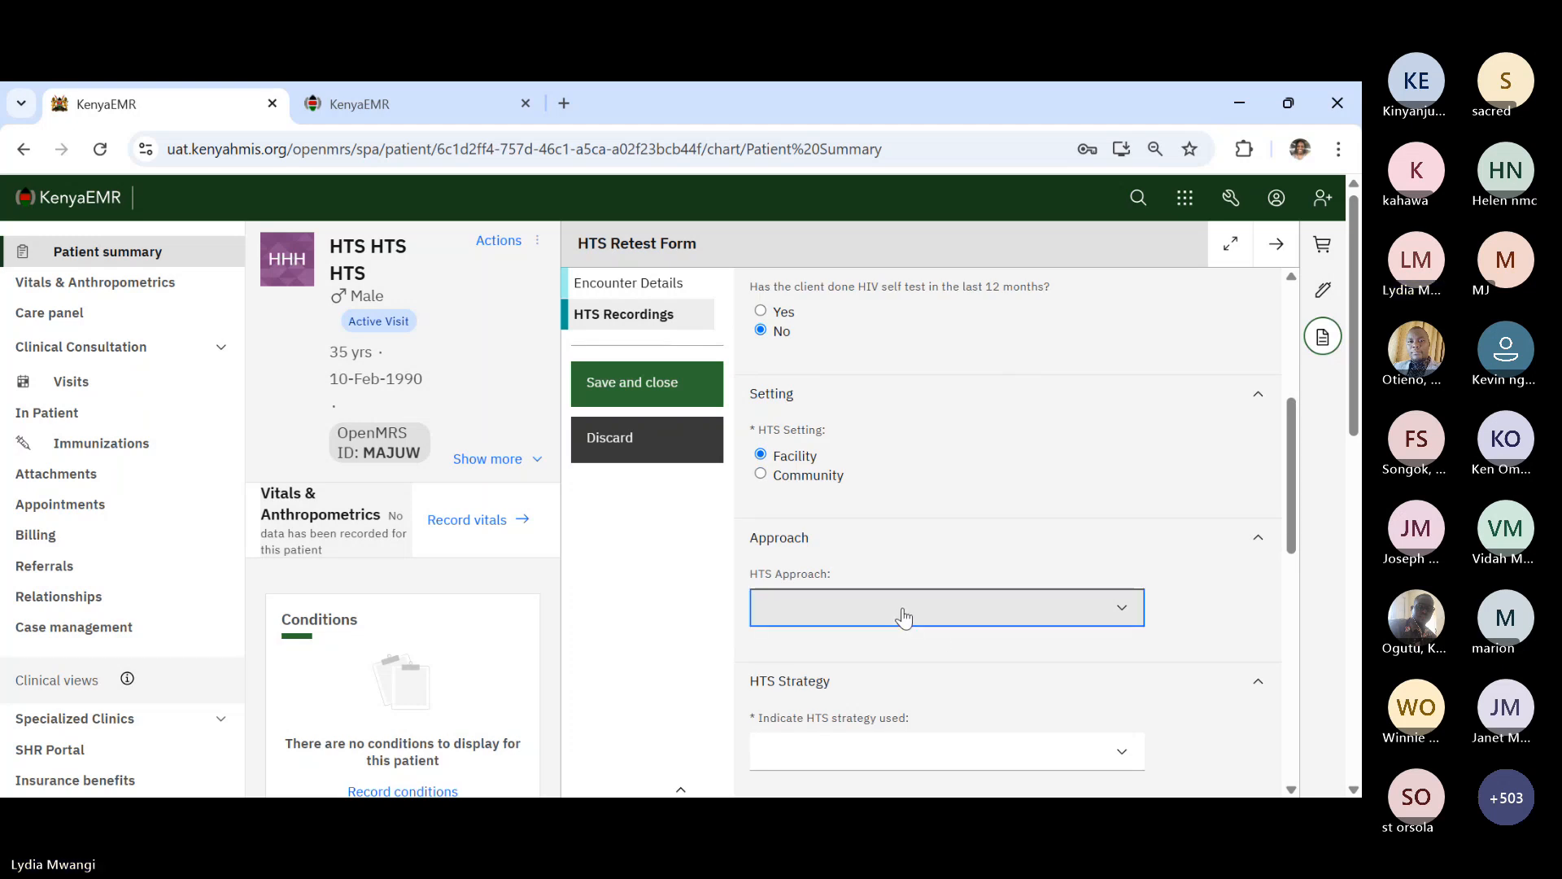
click(837, 667)
scroll(837, 674, down, 2)
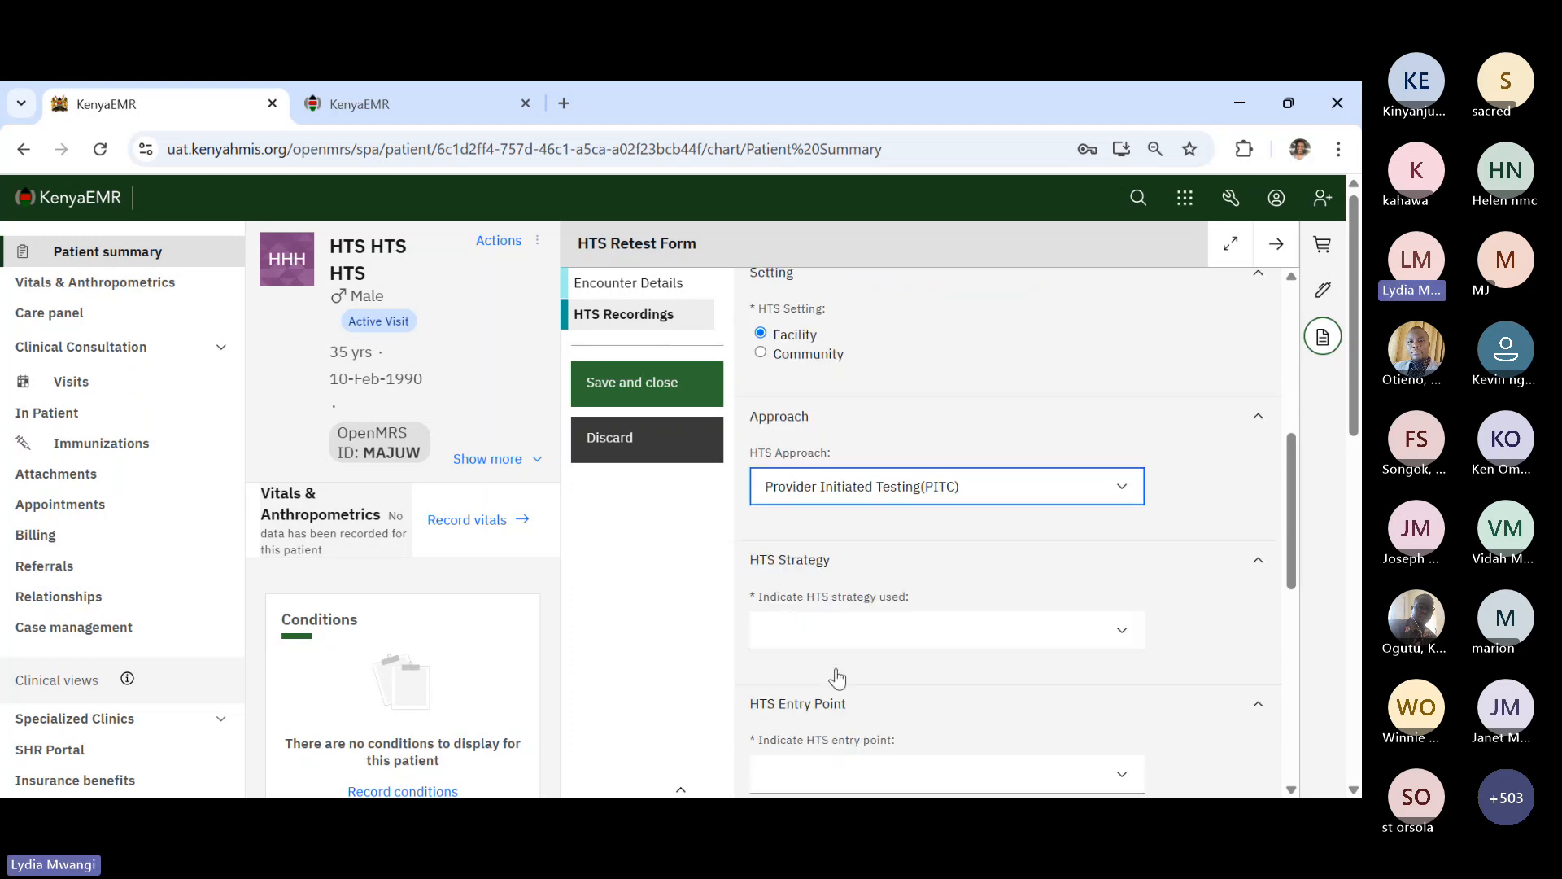
click(788, 629)
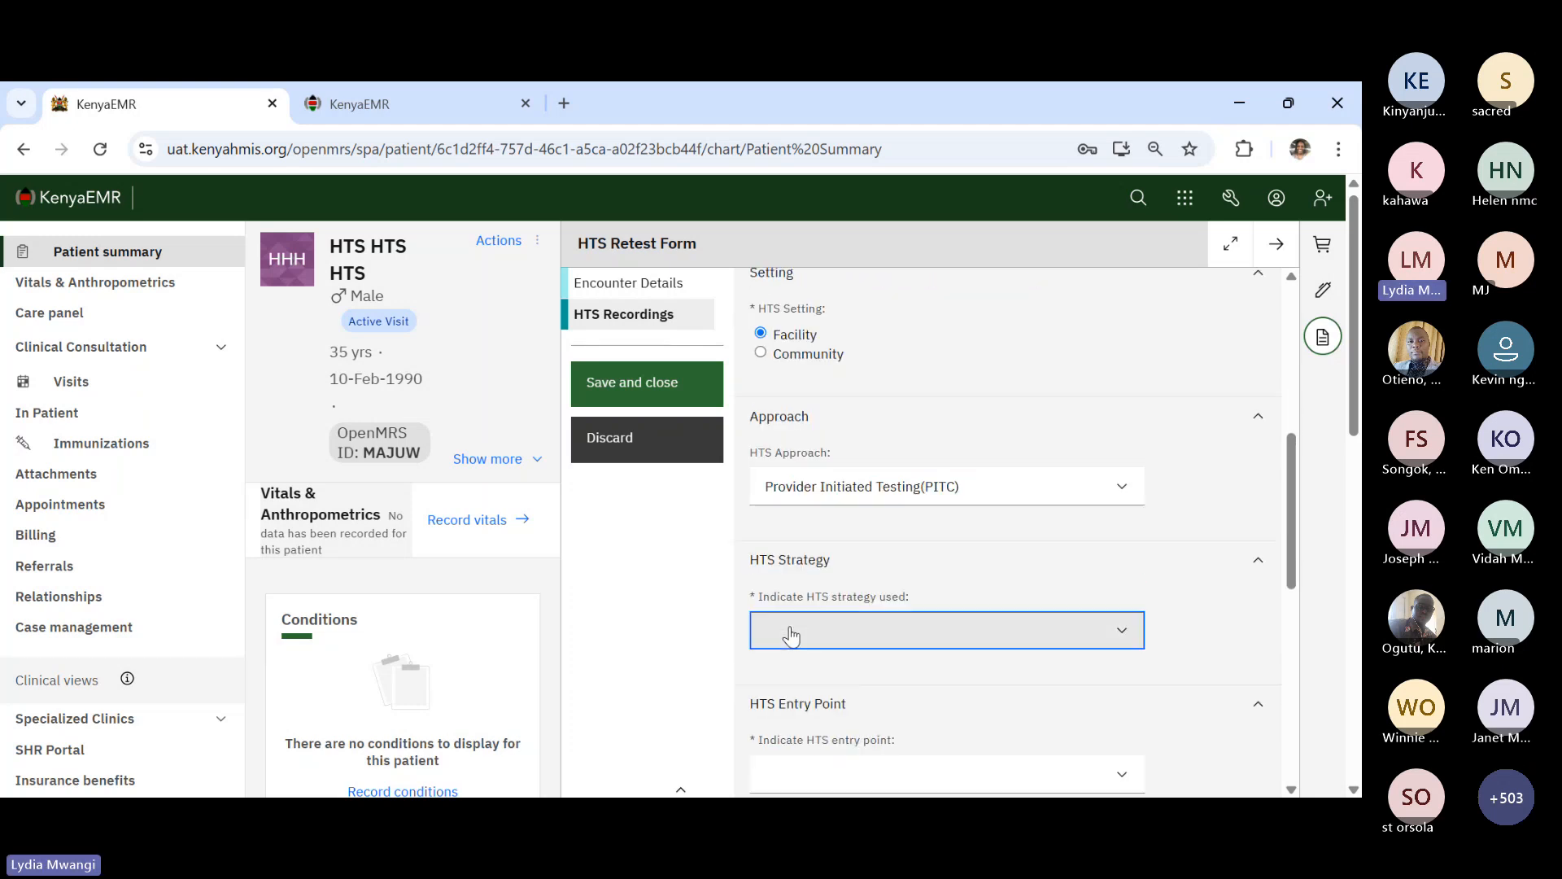
click(925, 440)
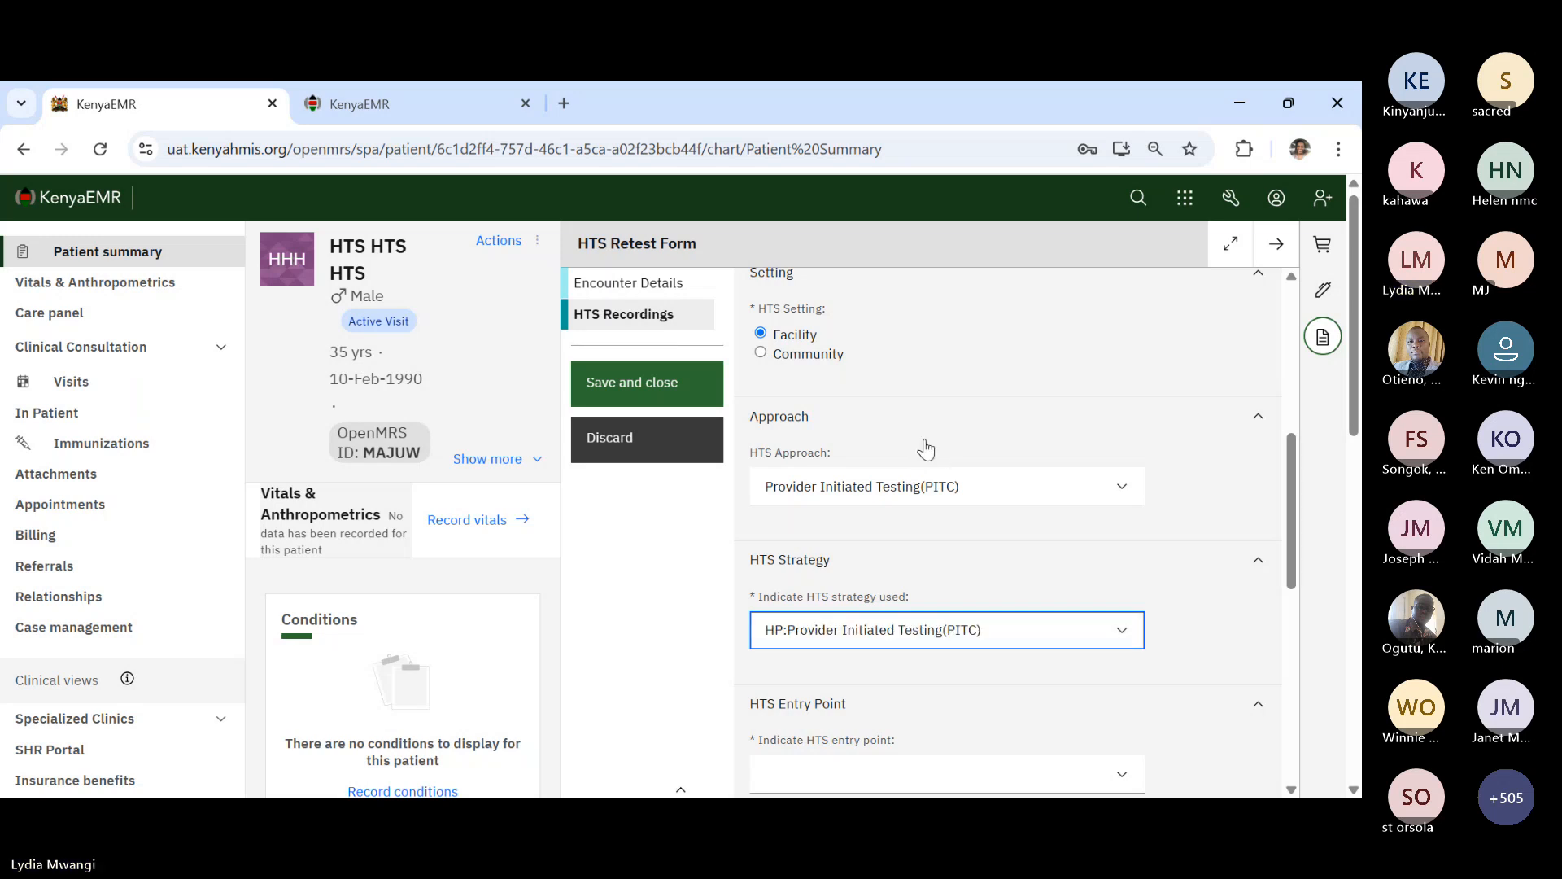
scroll(820, 675, down, 4)
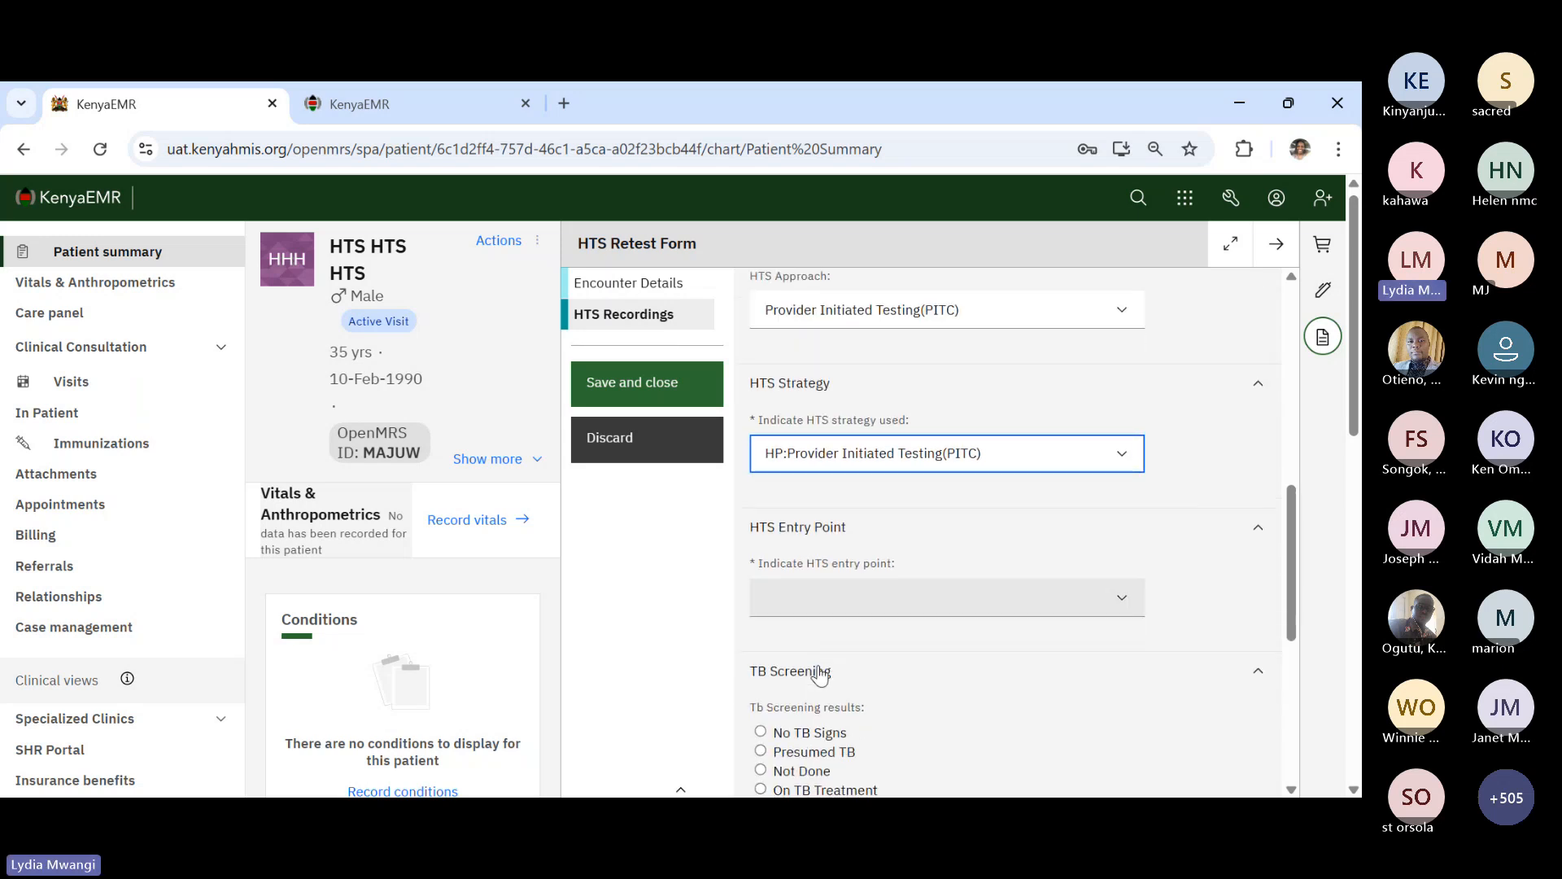
click(771, 530)
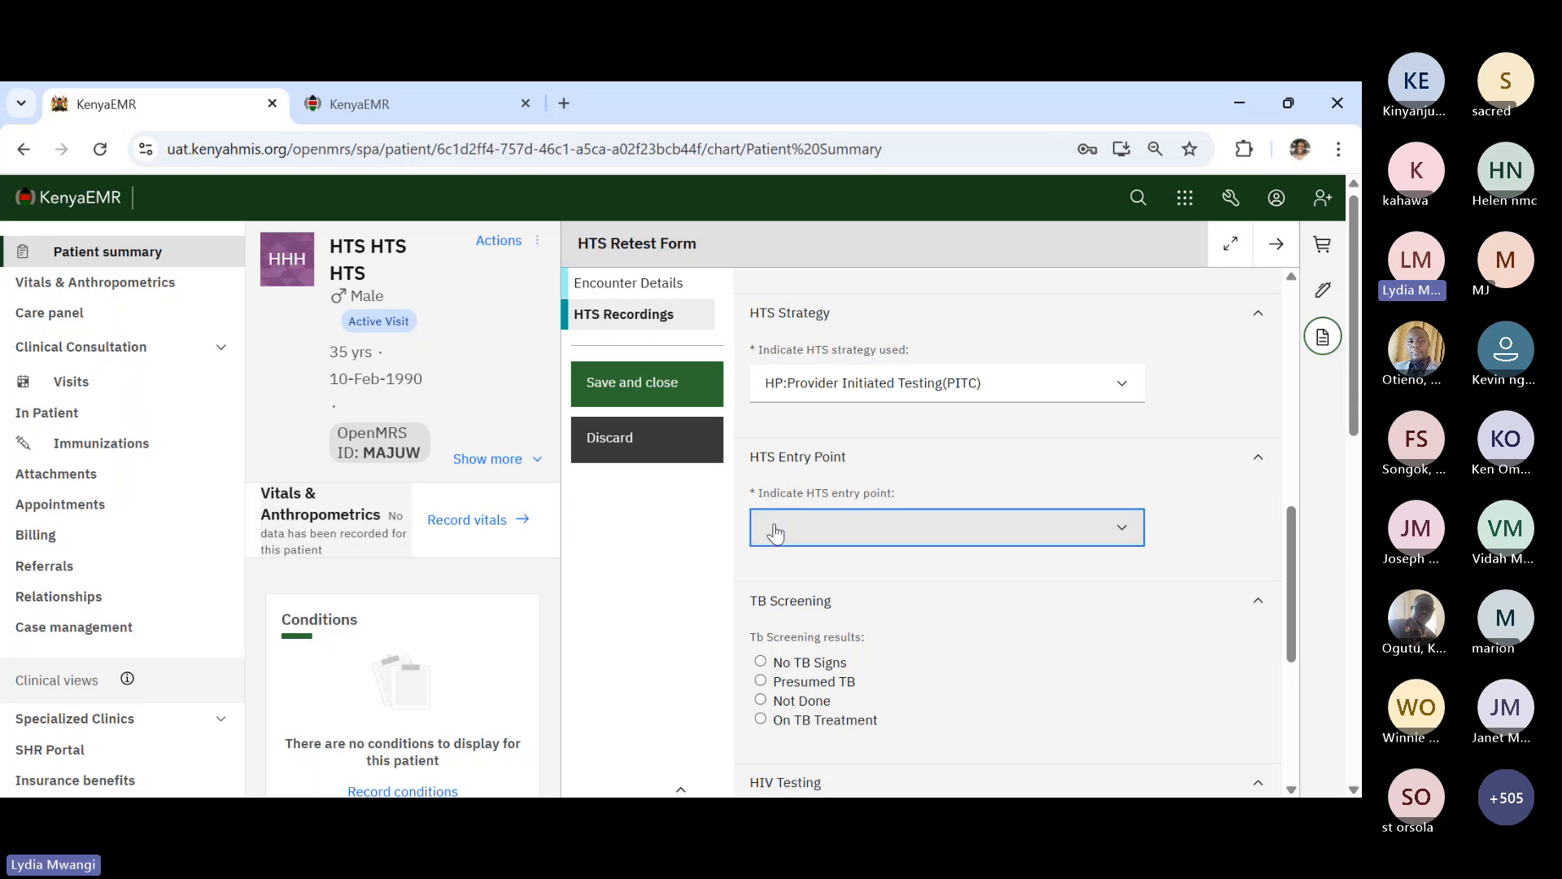
click(841, 248)
scroll(880, 600, down, 3)
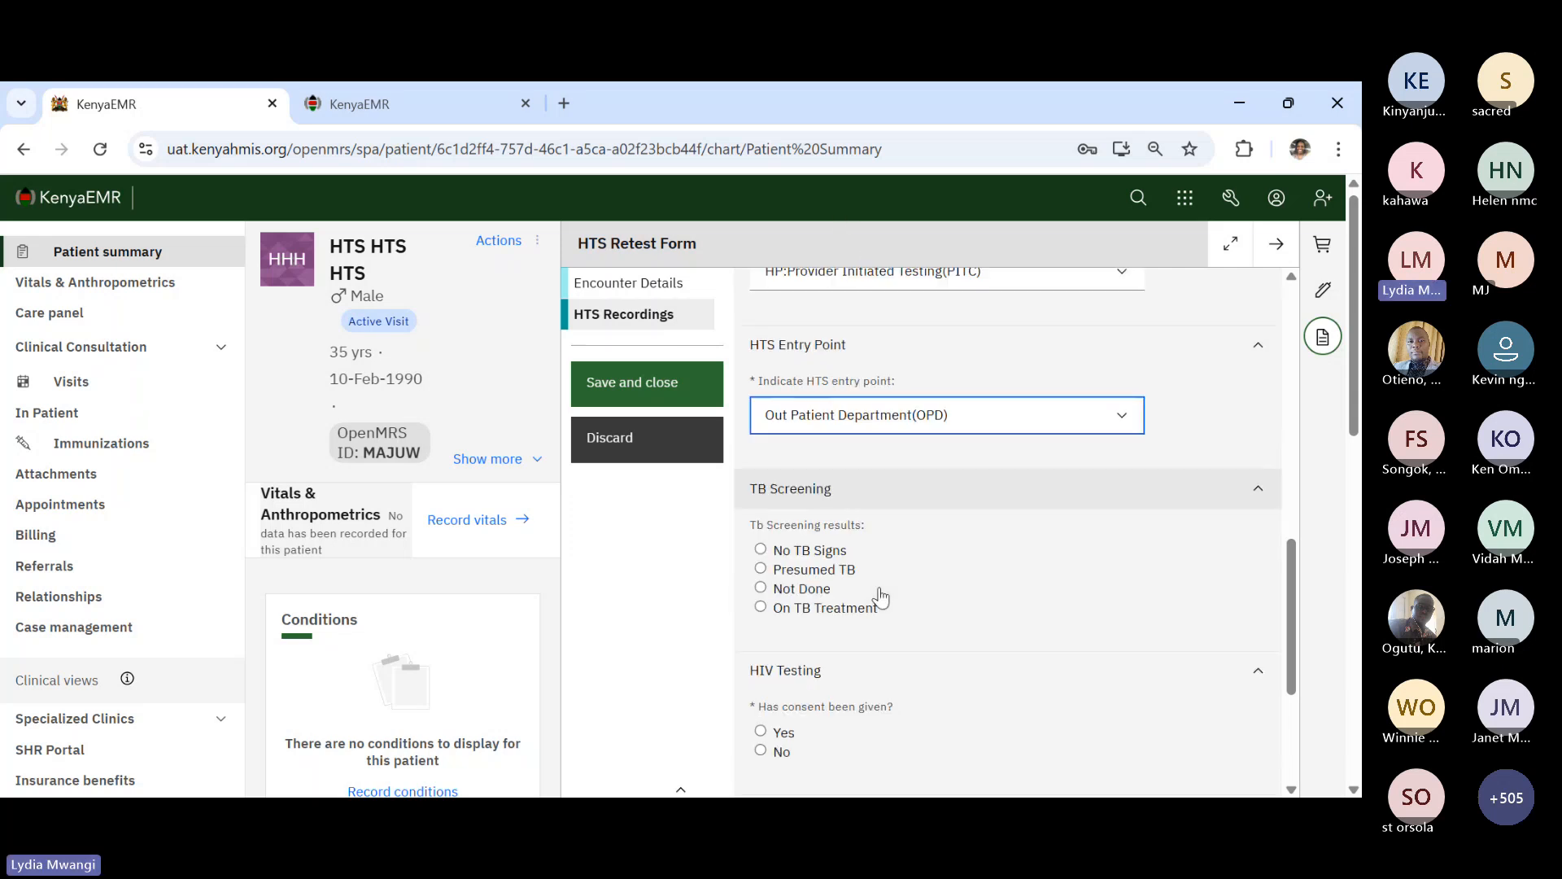
click(782, 524)
scroll(789, 554, down, 3)
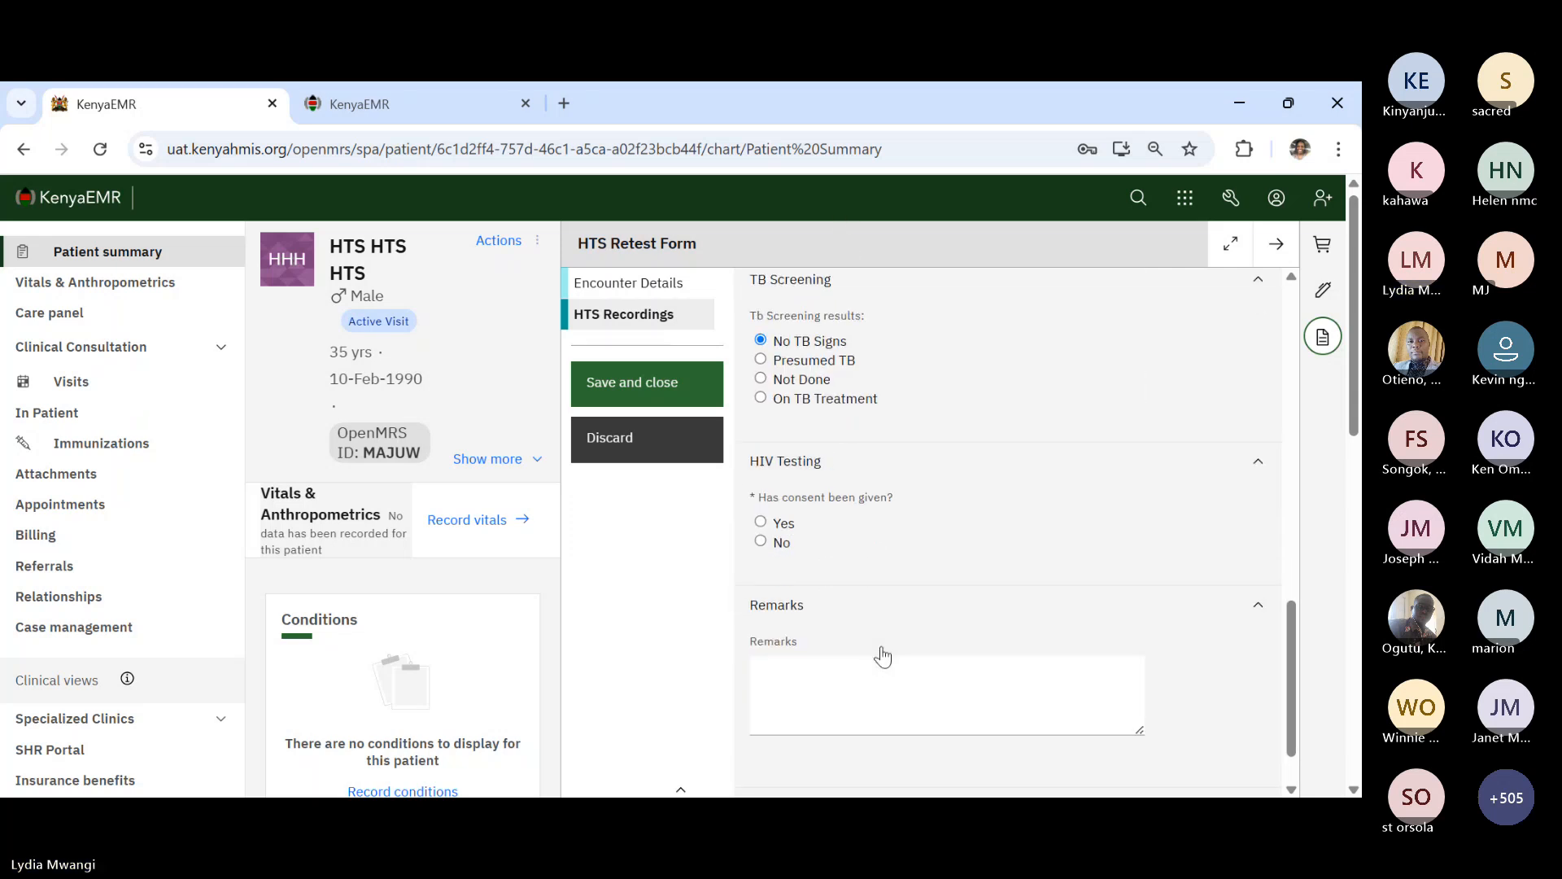
click(761, 523)
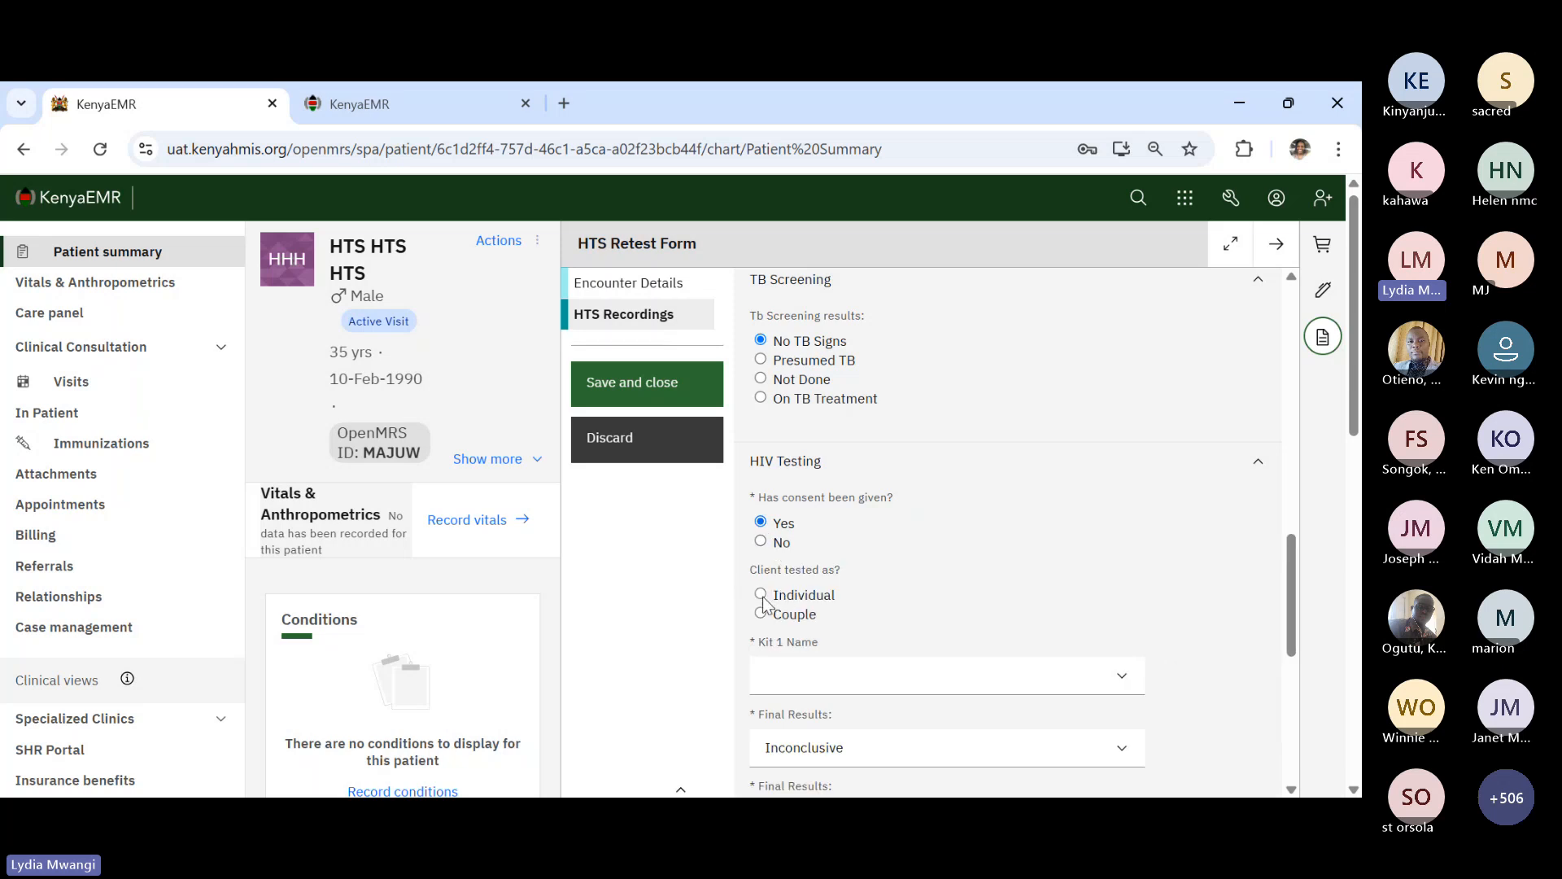
- Record individual testing and Kit 1 Trinscreen, lot 13456, expiring 30 June 2025, Test 1 Positive
click(763, 599)
scroll(931, 623, down, 2)
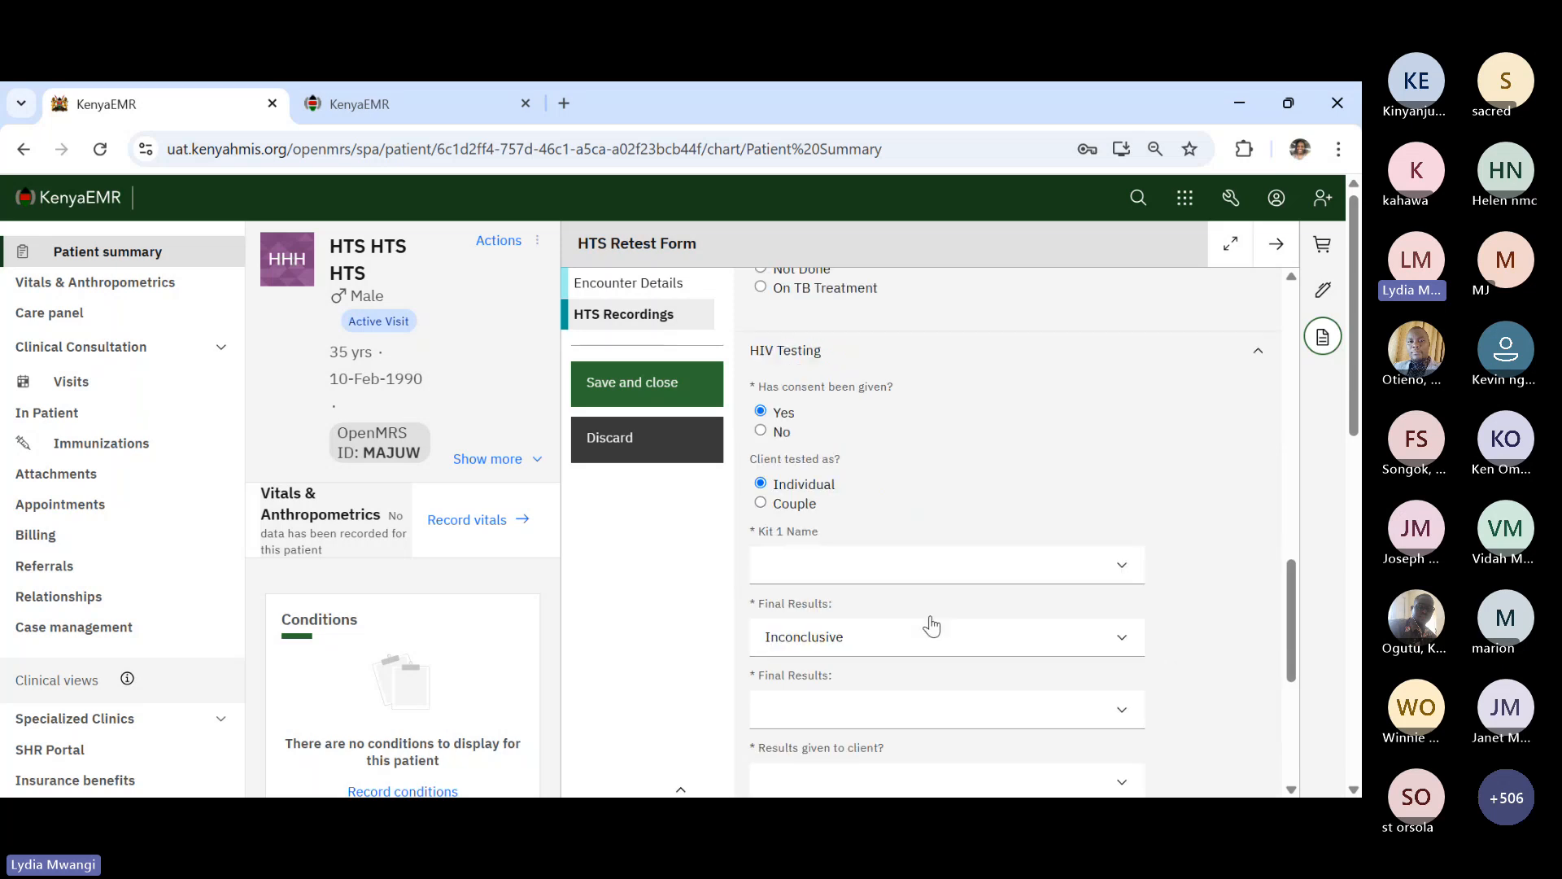
click(868, 577)
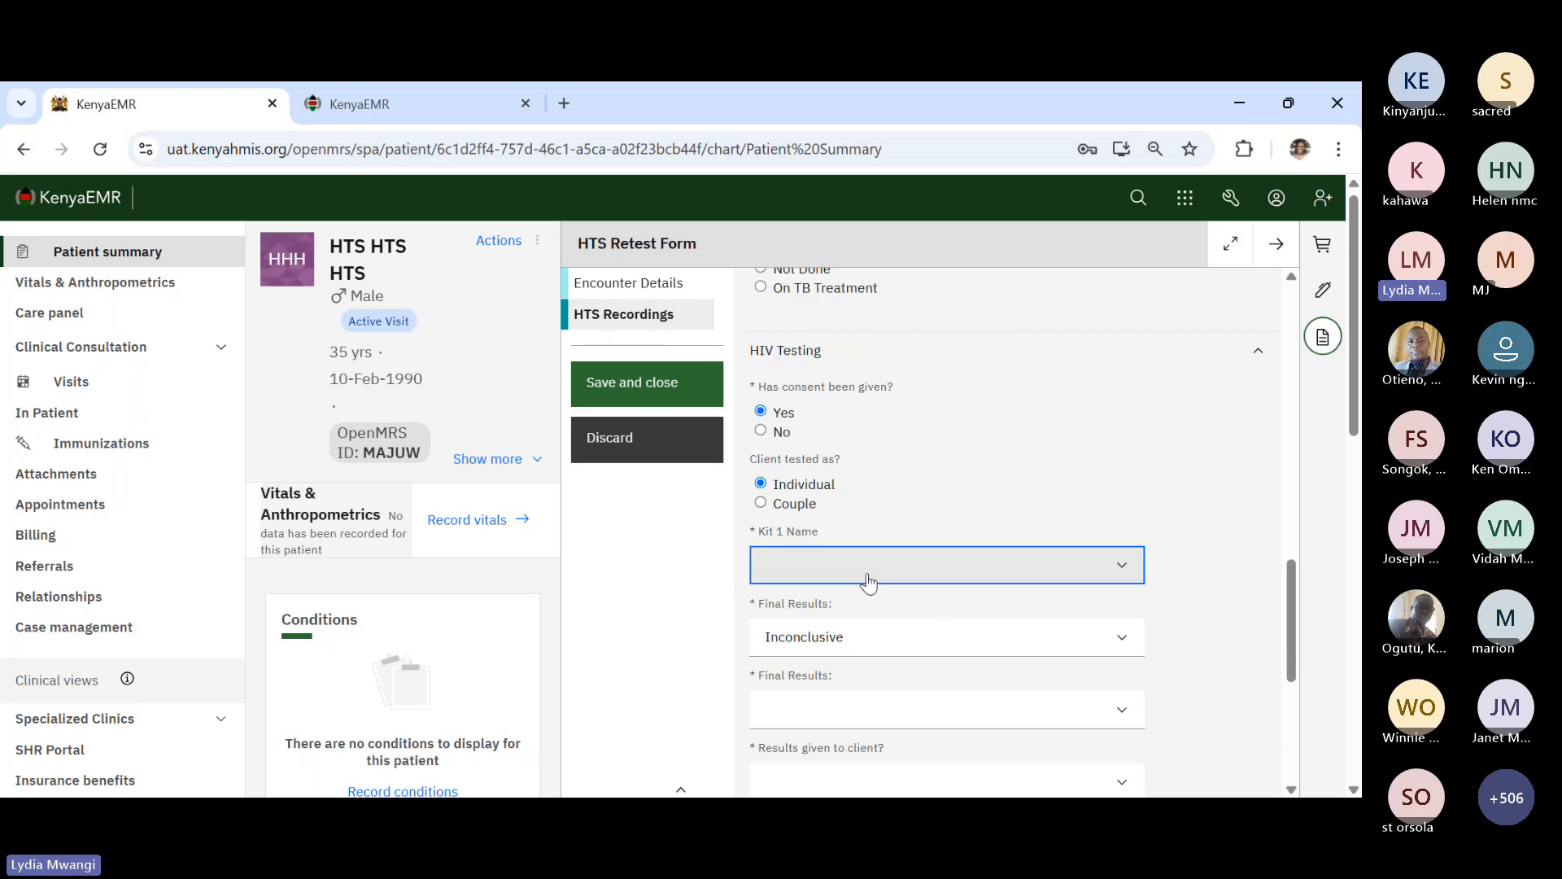
click(843, 622)
click(826, 634)
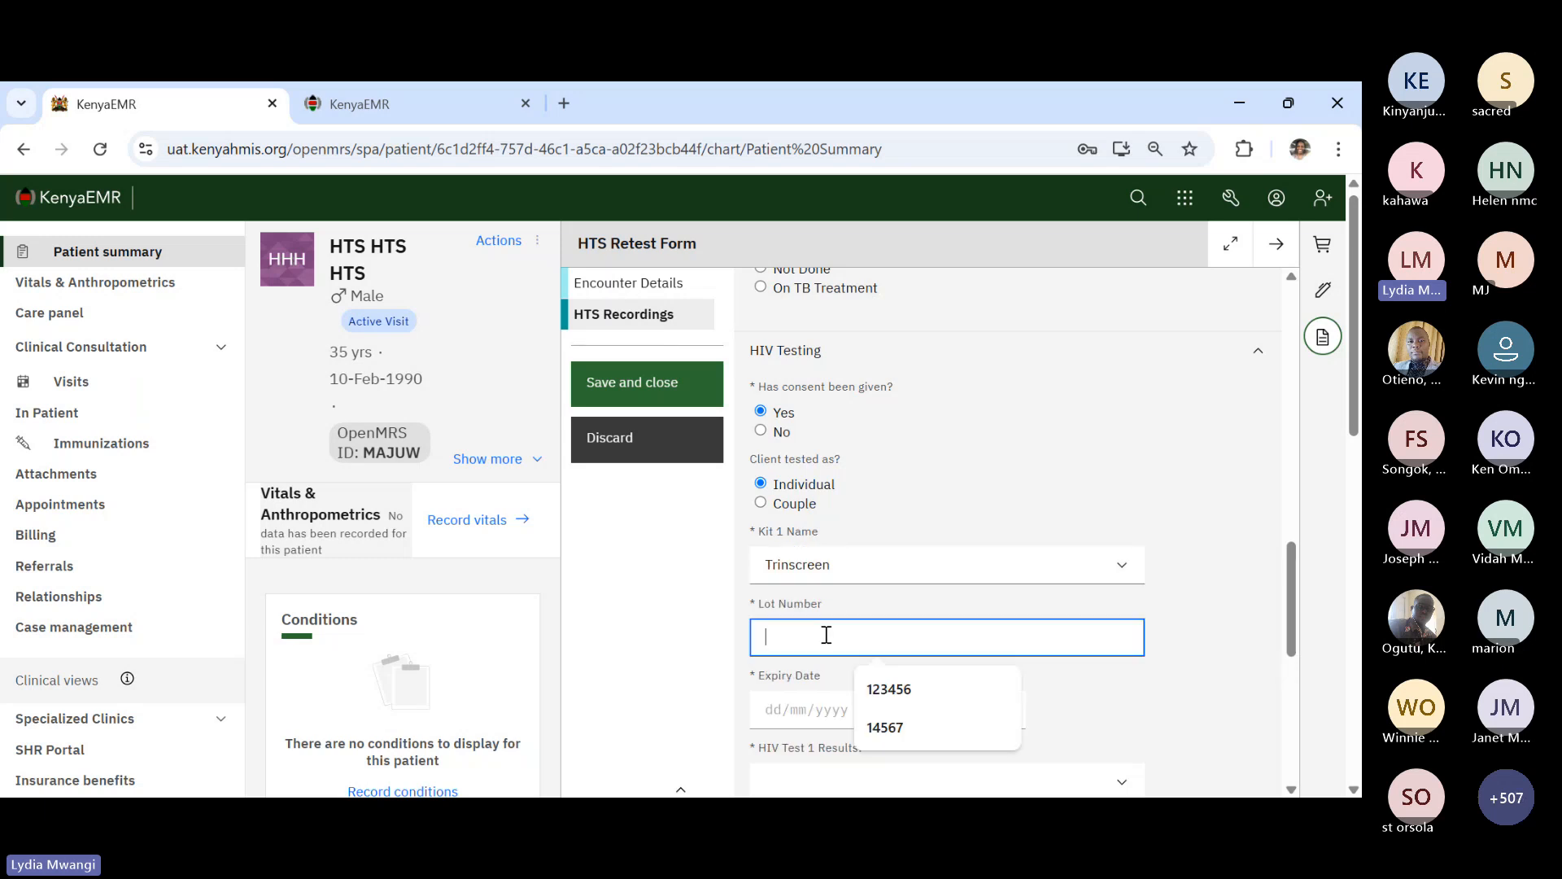
text(13456)
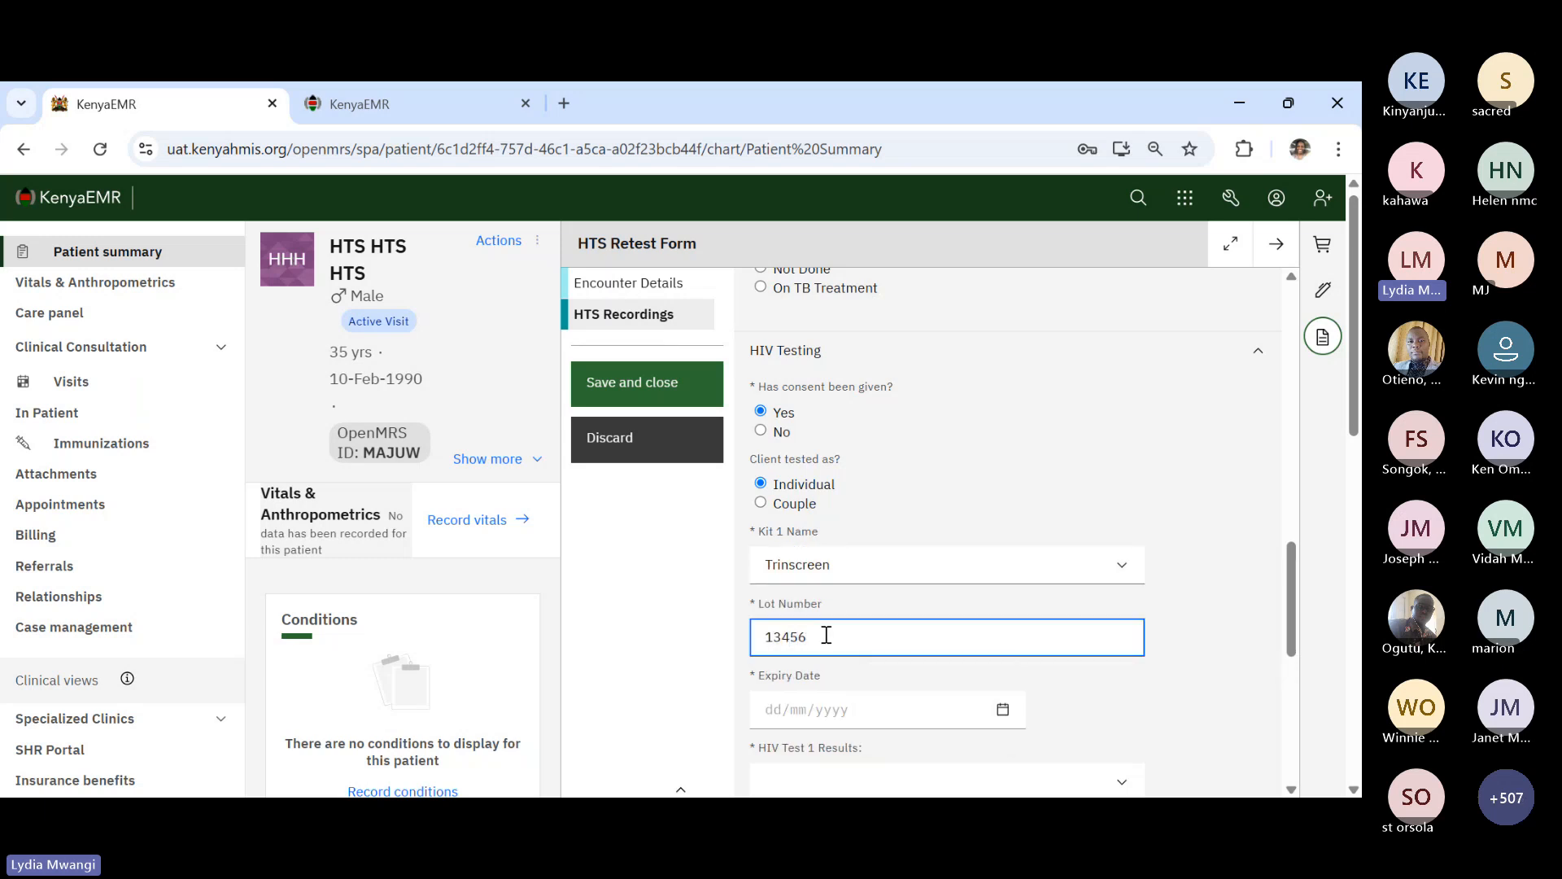
click(1003, 709)
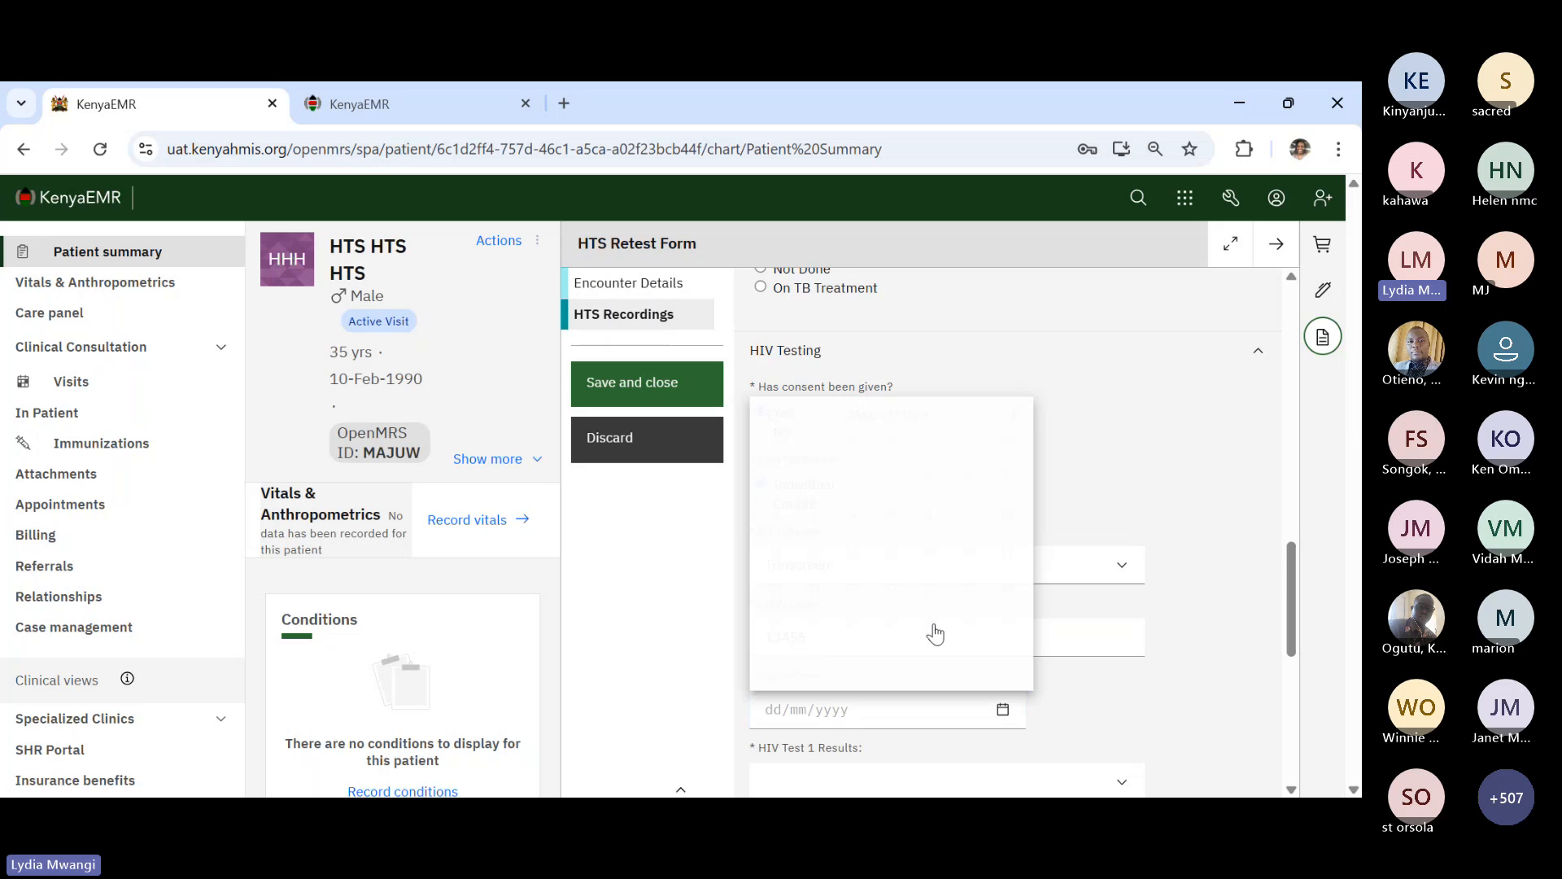
click(1013, 400)
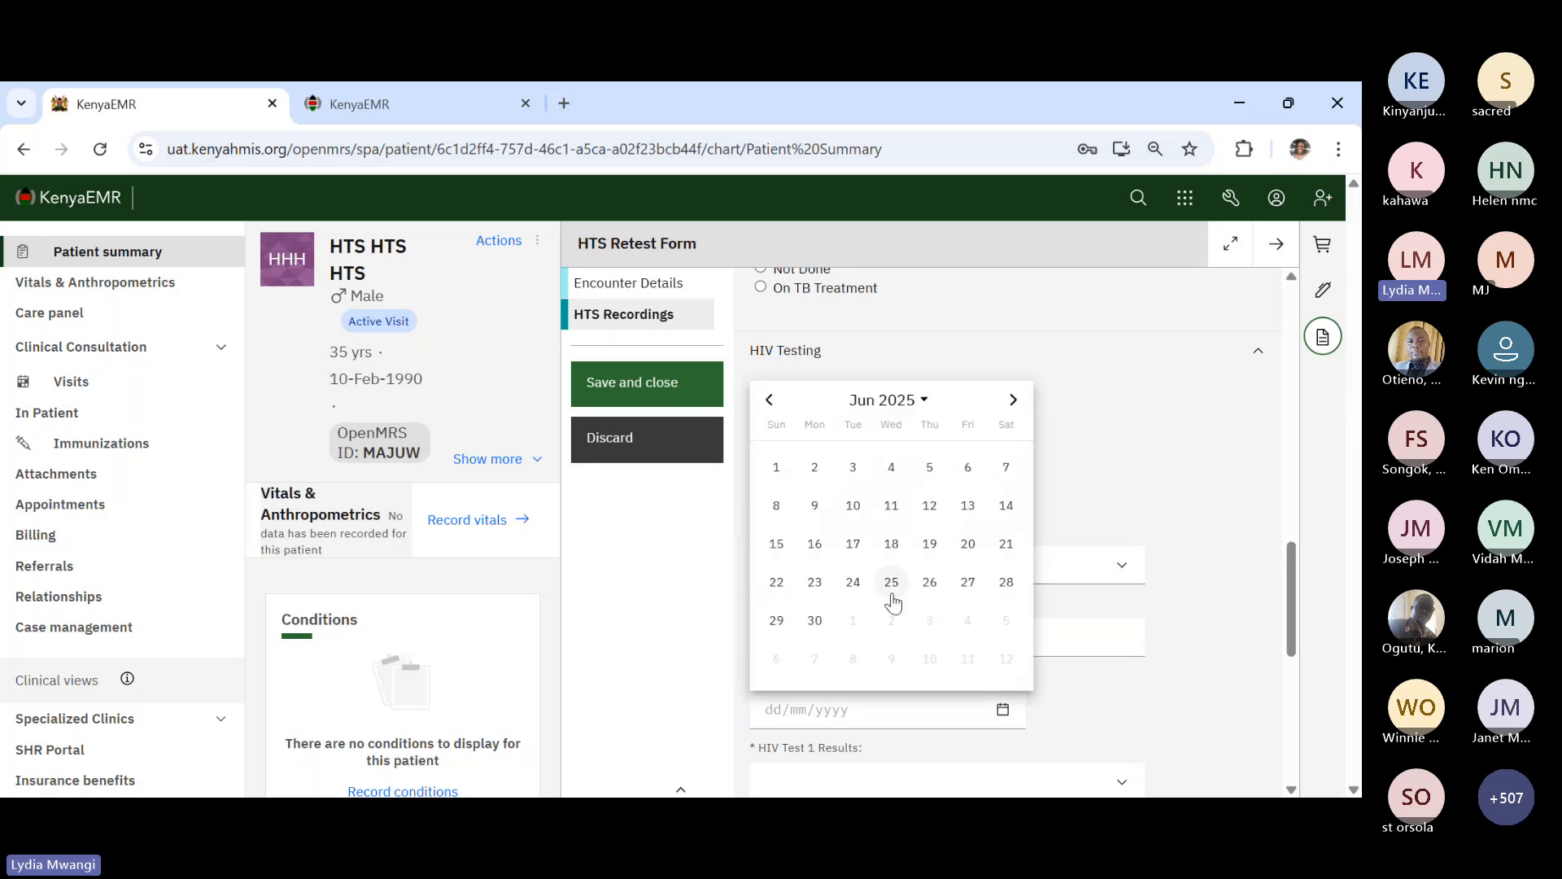
click(815, 620)
scroll(1038, 689, down, 1)
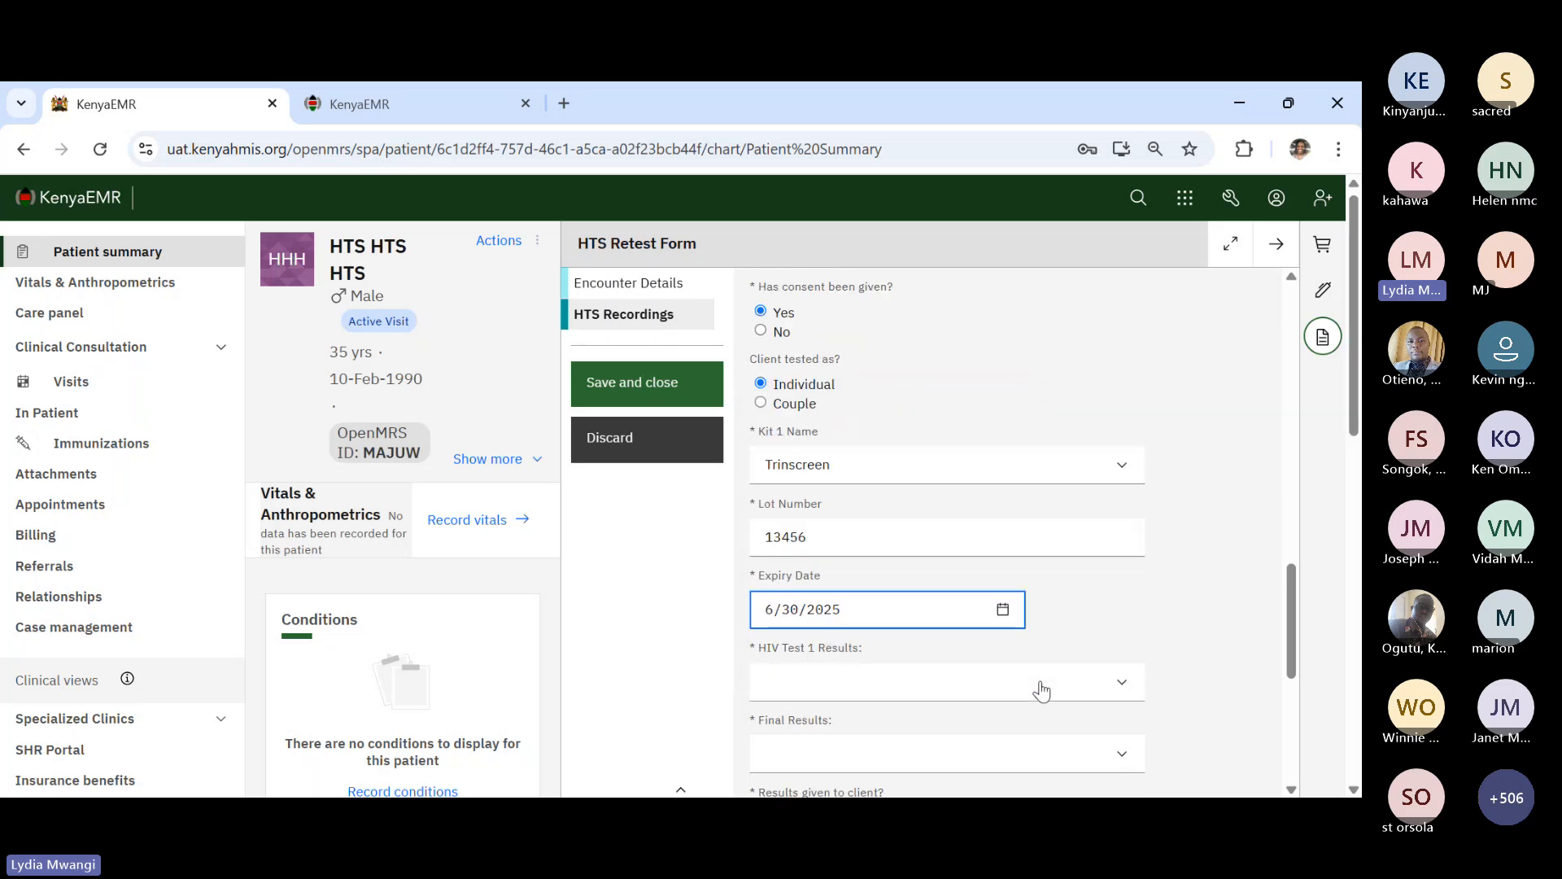
scroll(1042, 691, down, 1)
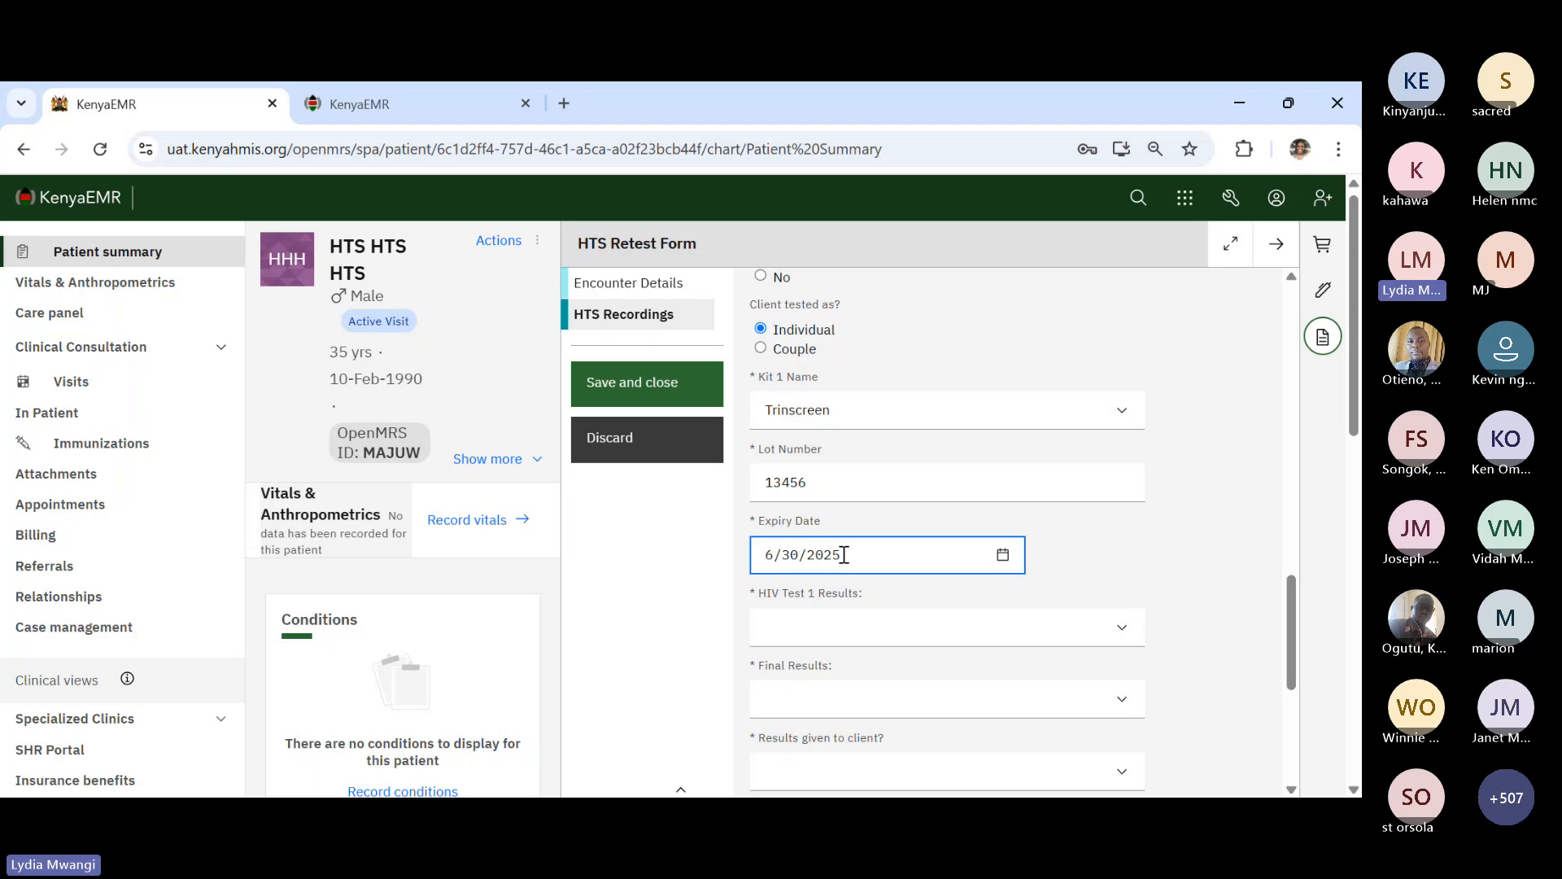
click(849, 631)
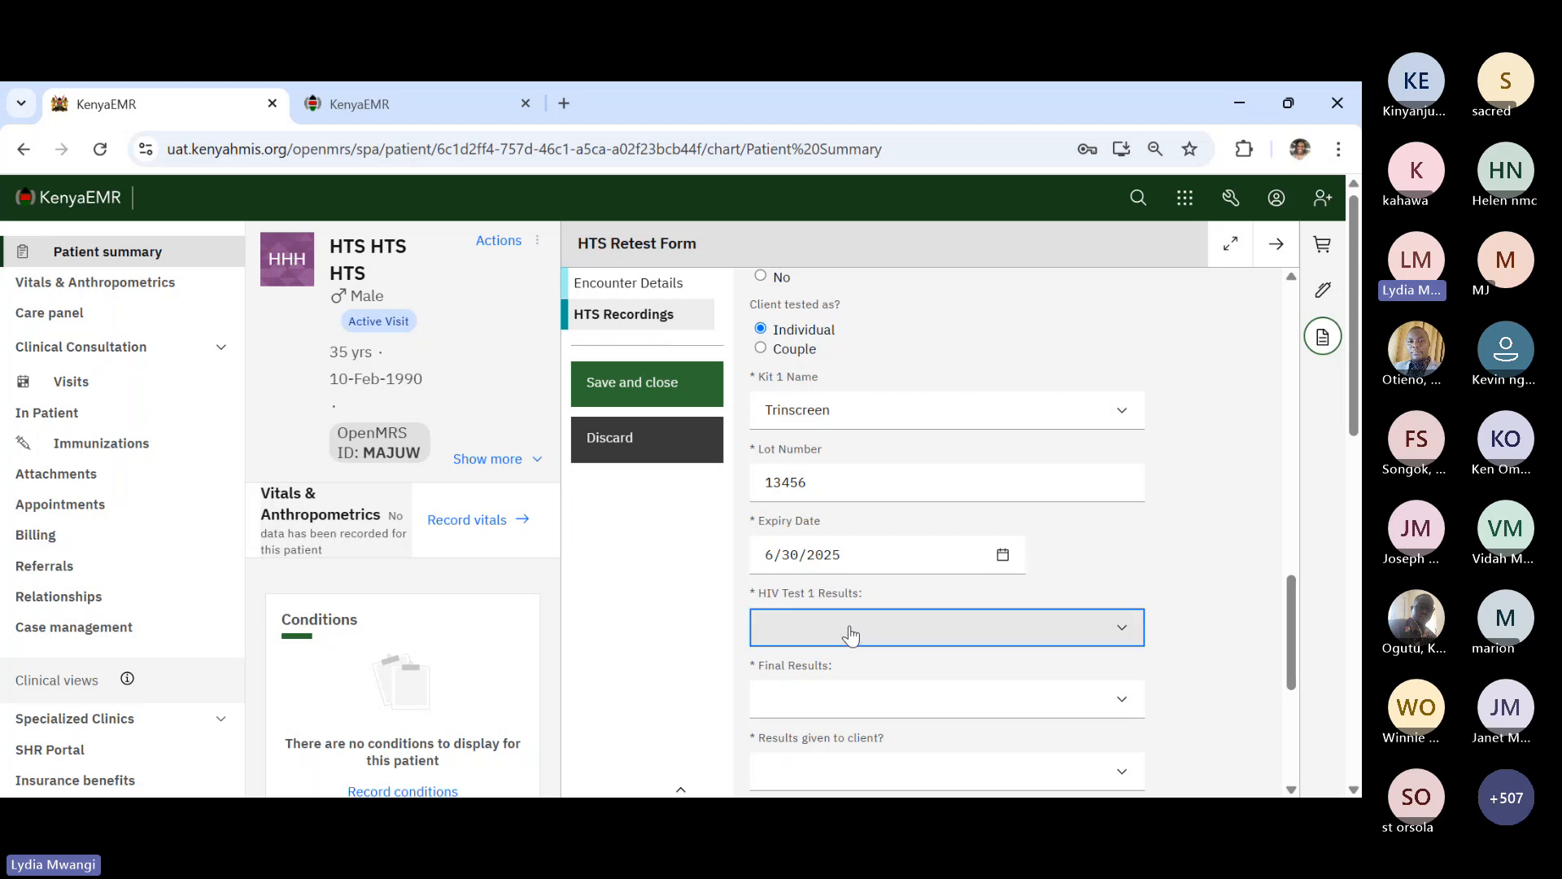
click(838, 699)
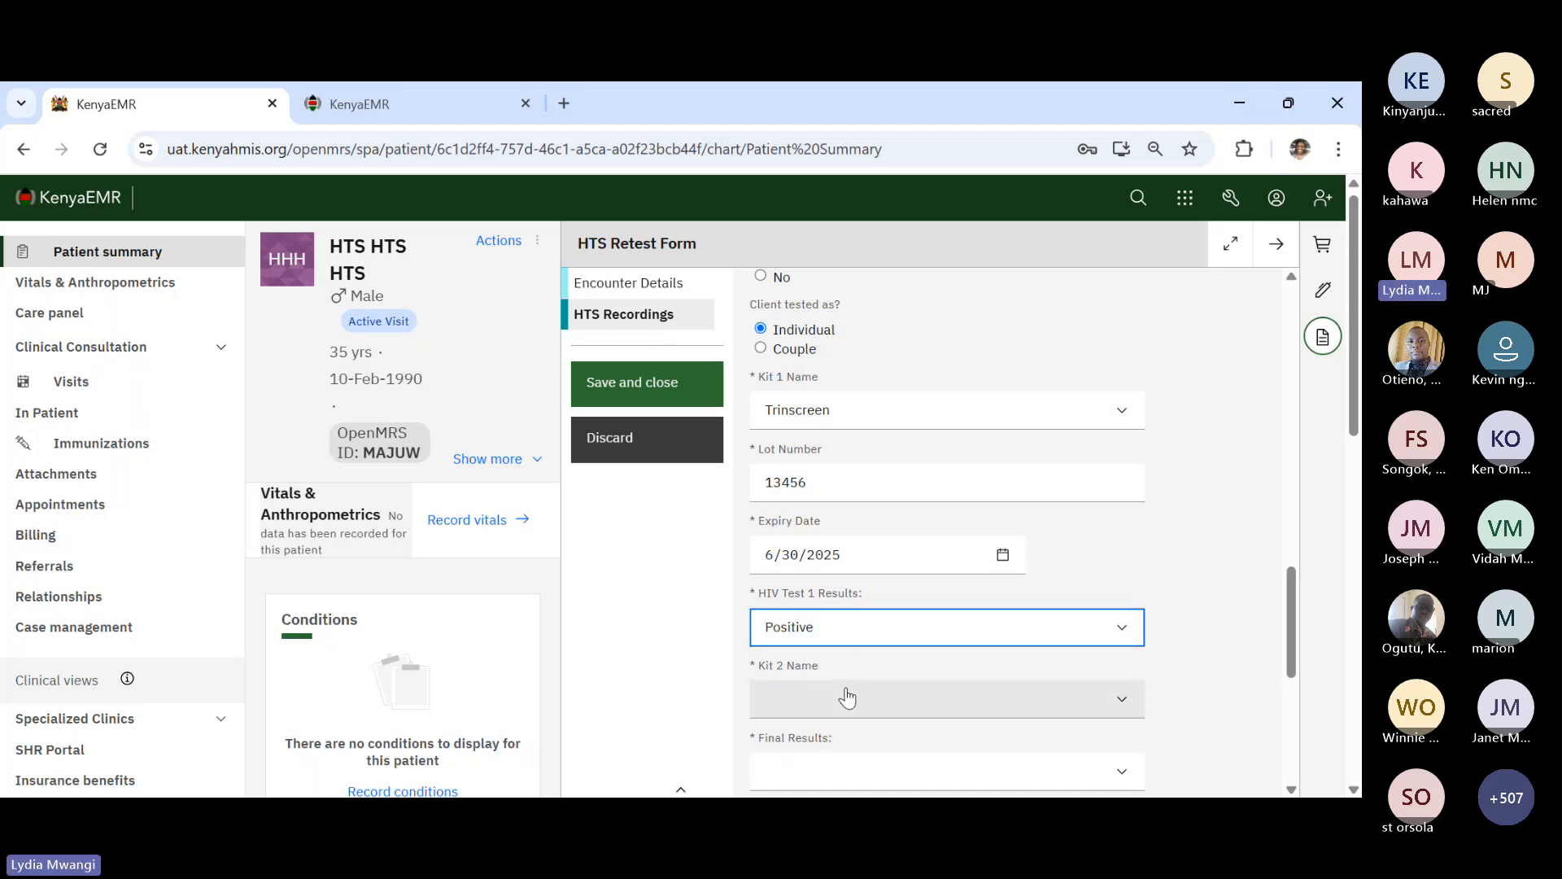
- Record Kit 2 One Step, lot 12345, expiring 30 June 2025, with HIV Test 2 Positive
click(827, 751)
scroll(955, 675, down, 3)
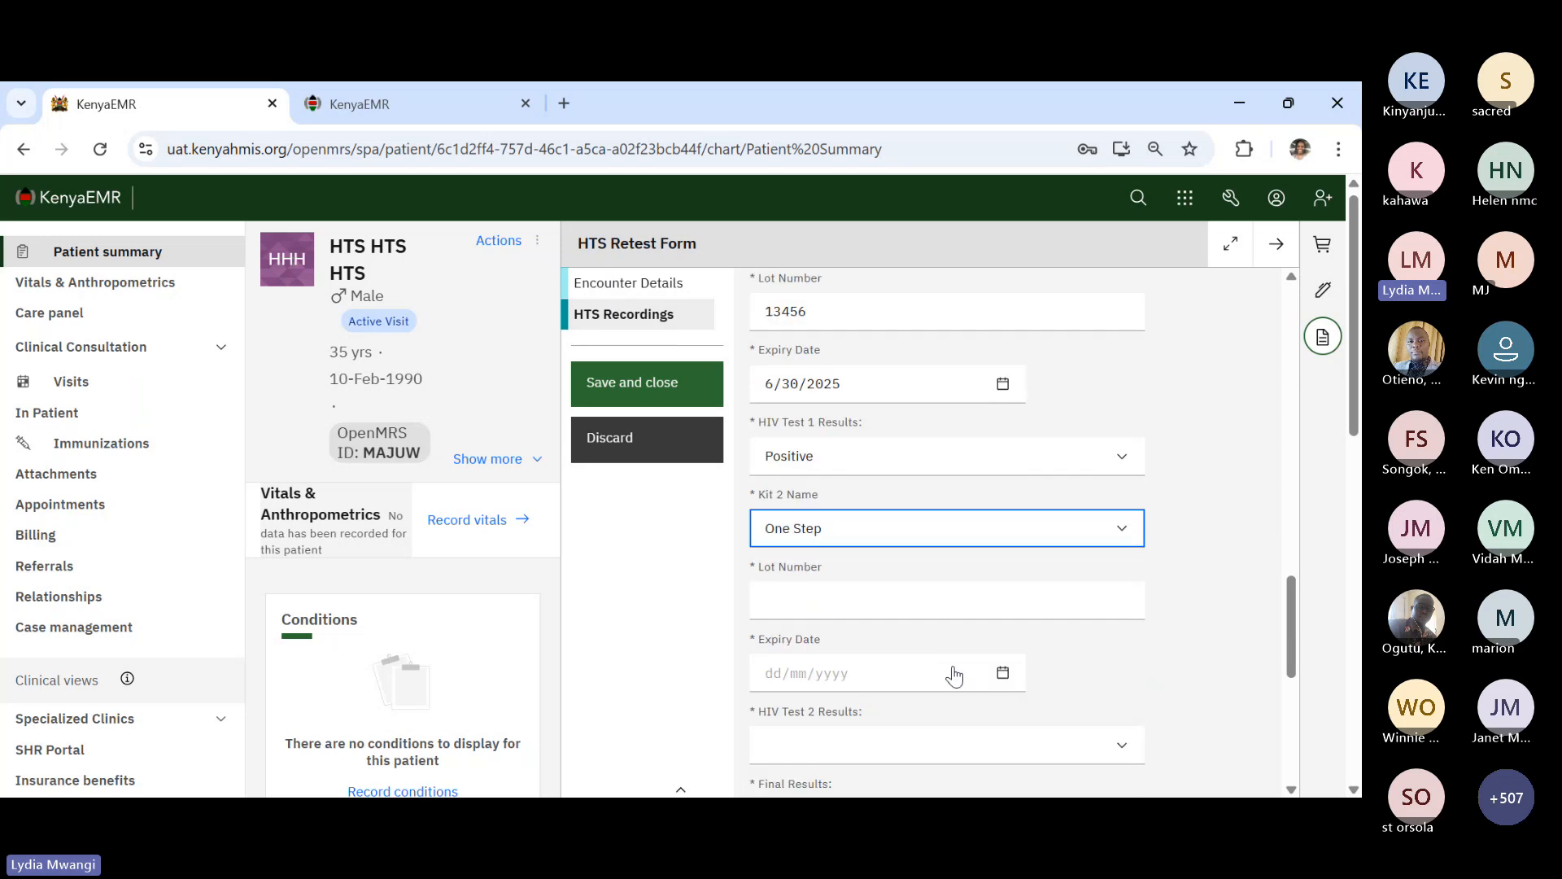
click(844, 579)
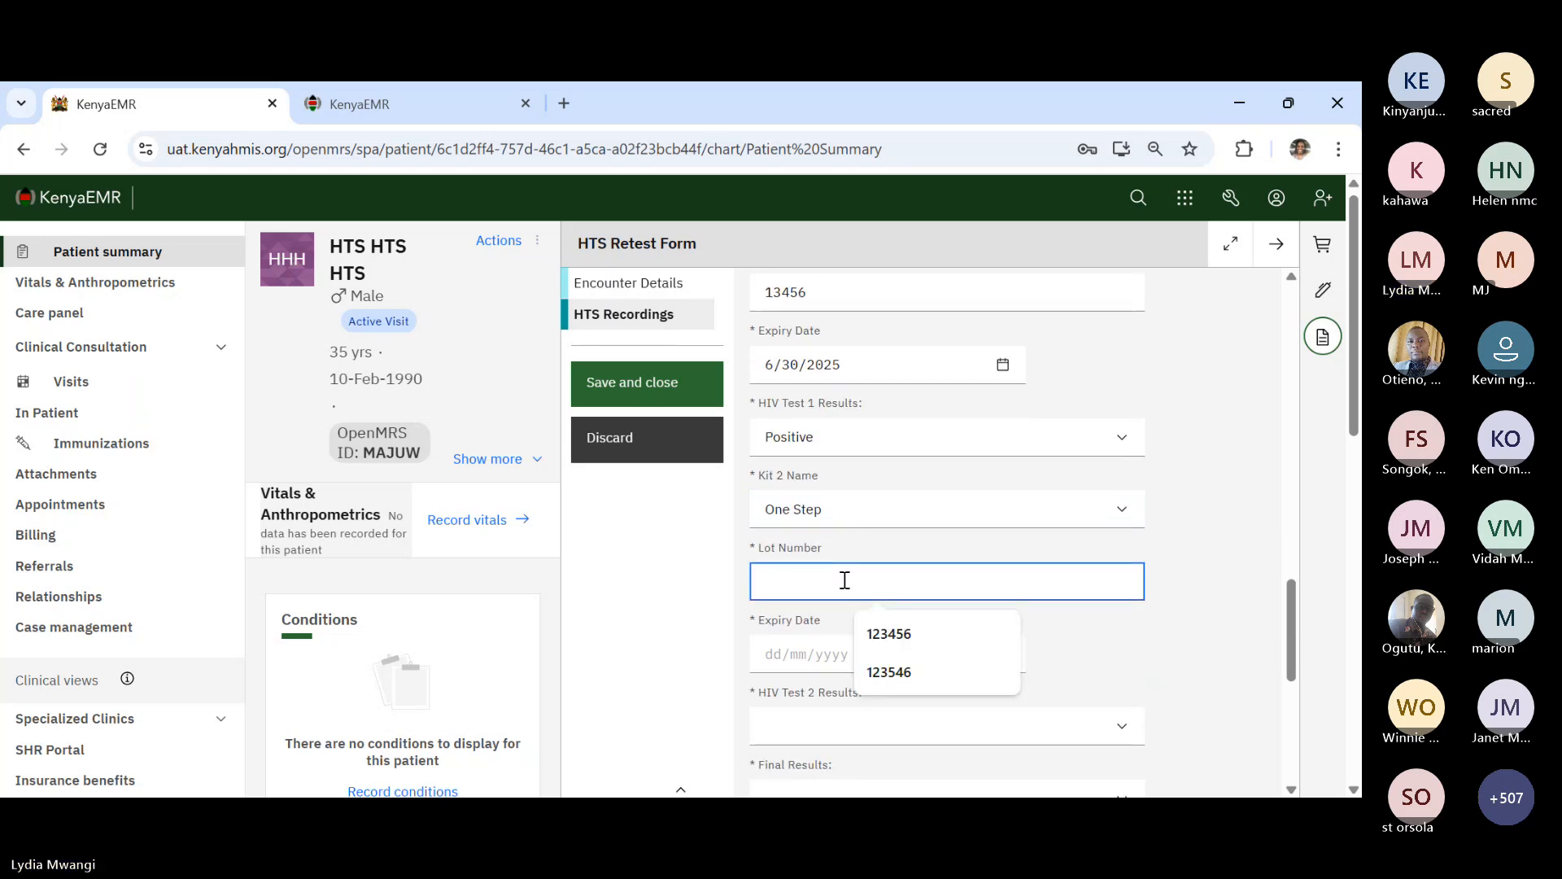
text(12345)
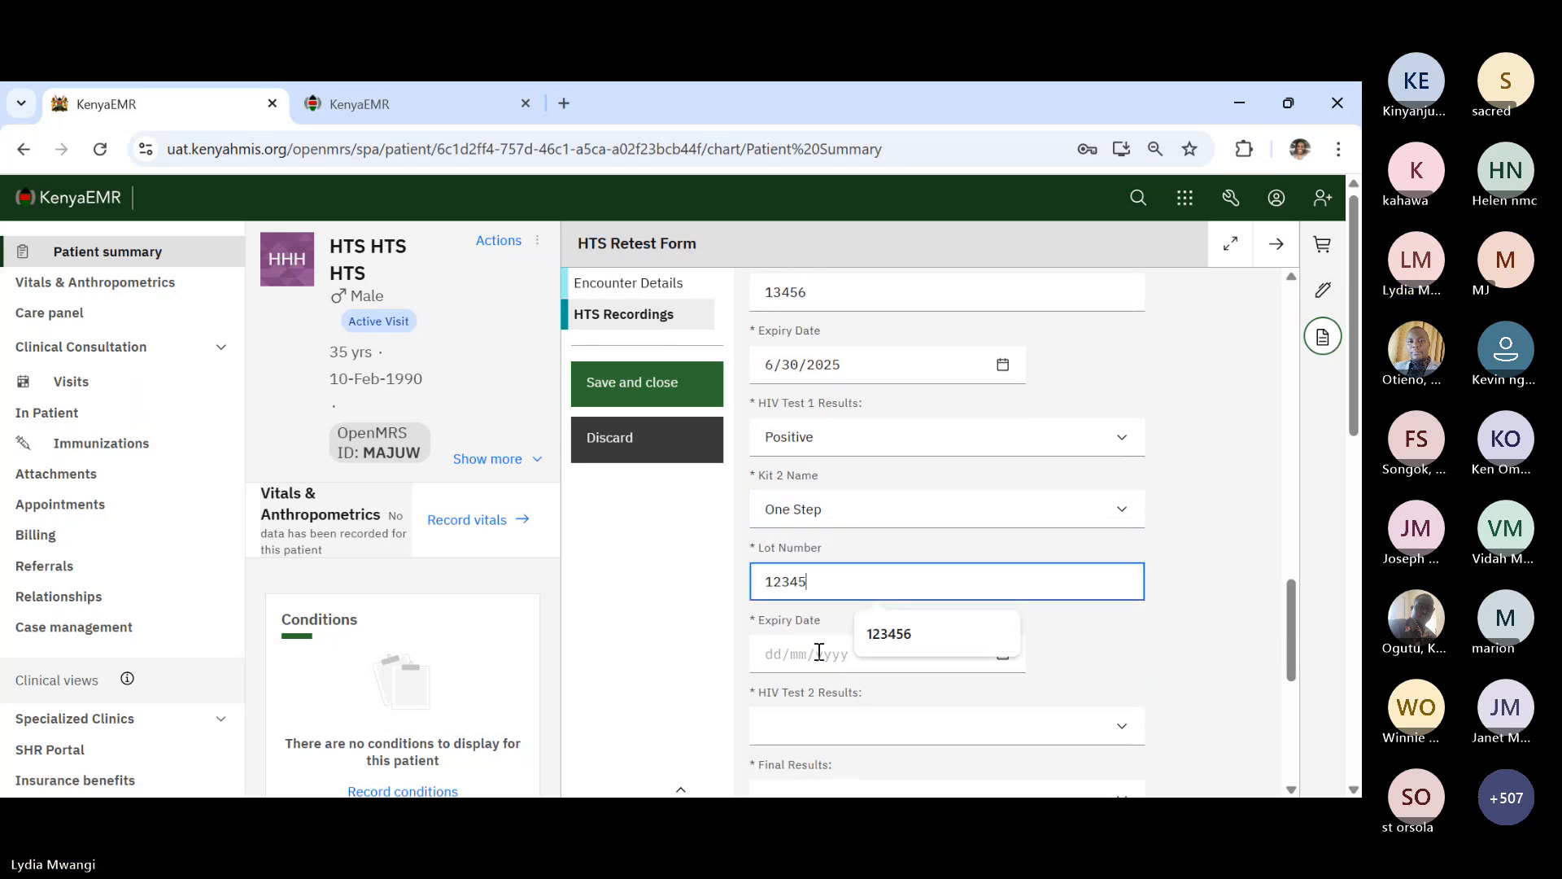
click(819, 652)
click(1002, 651)
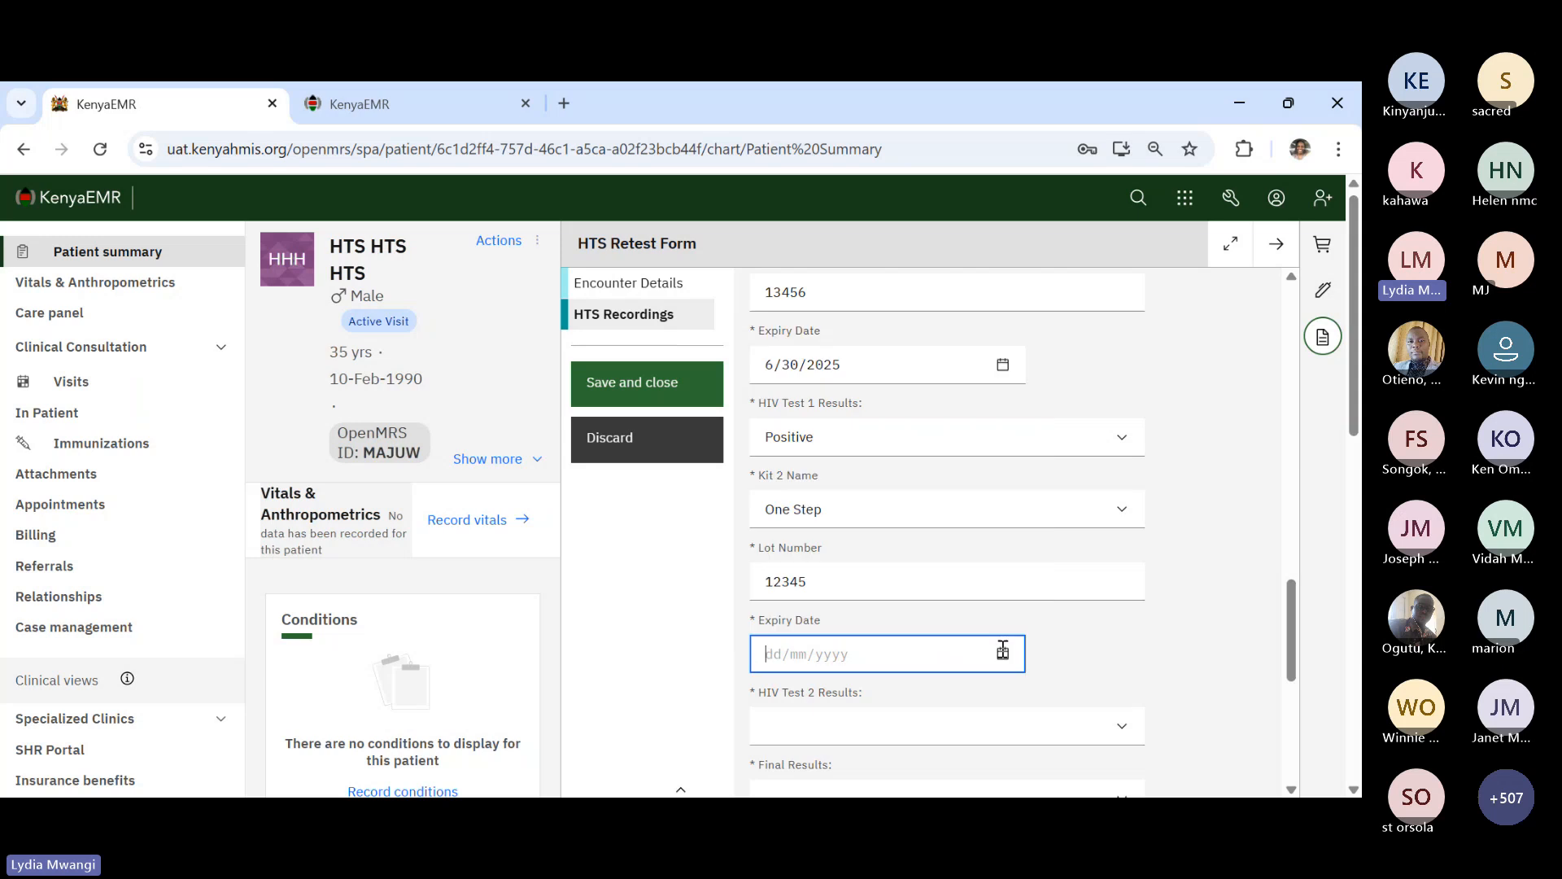
click(1003, 651)
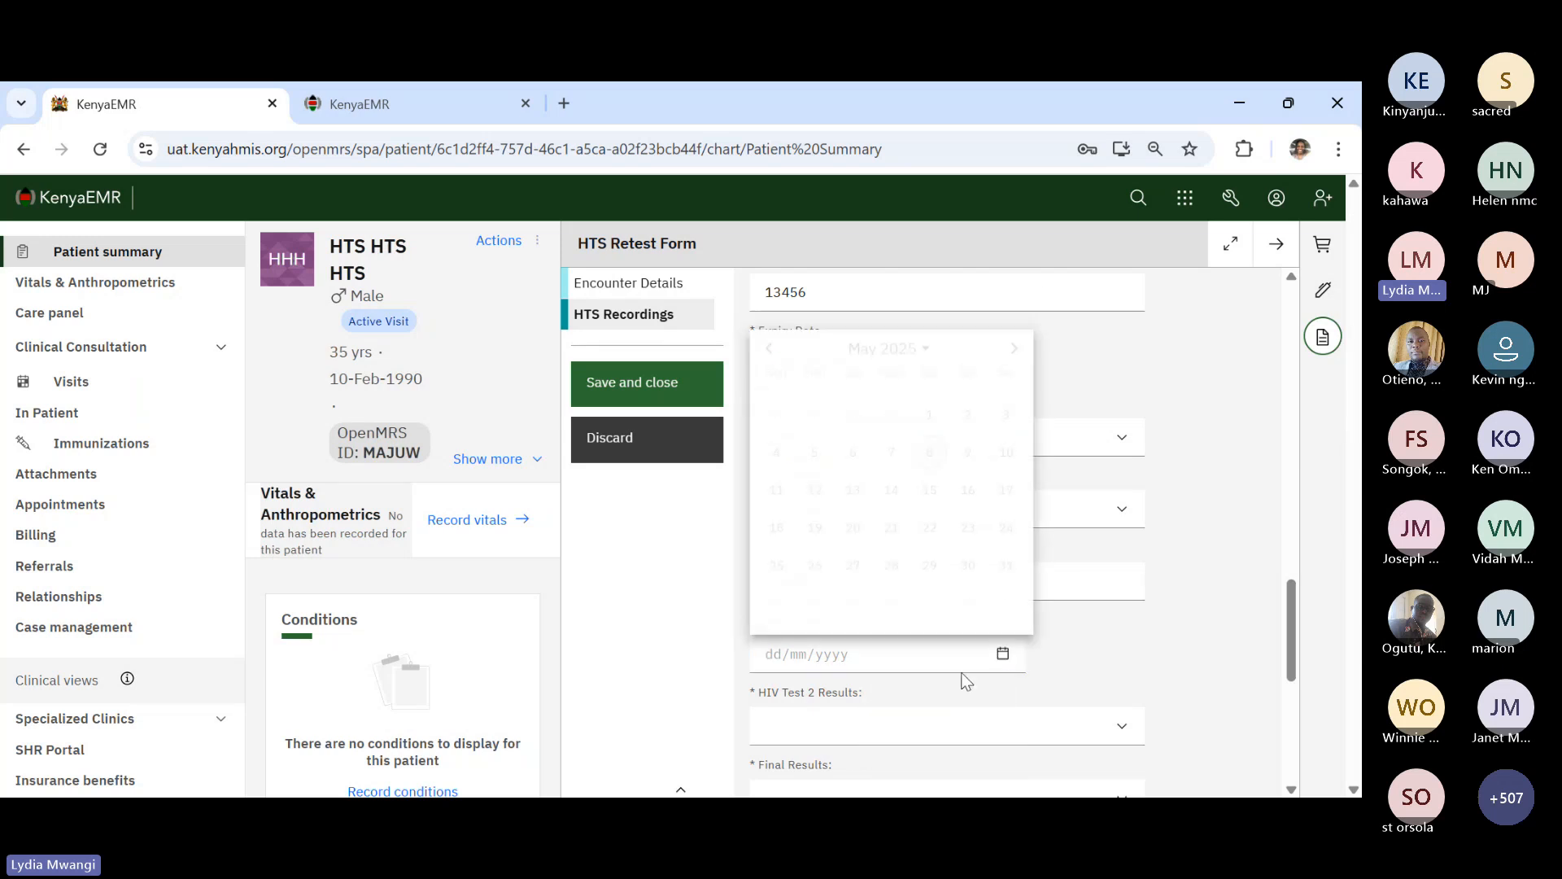
click(1014, 344)
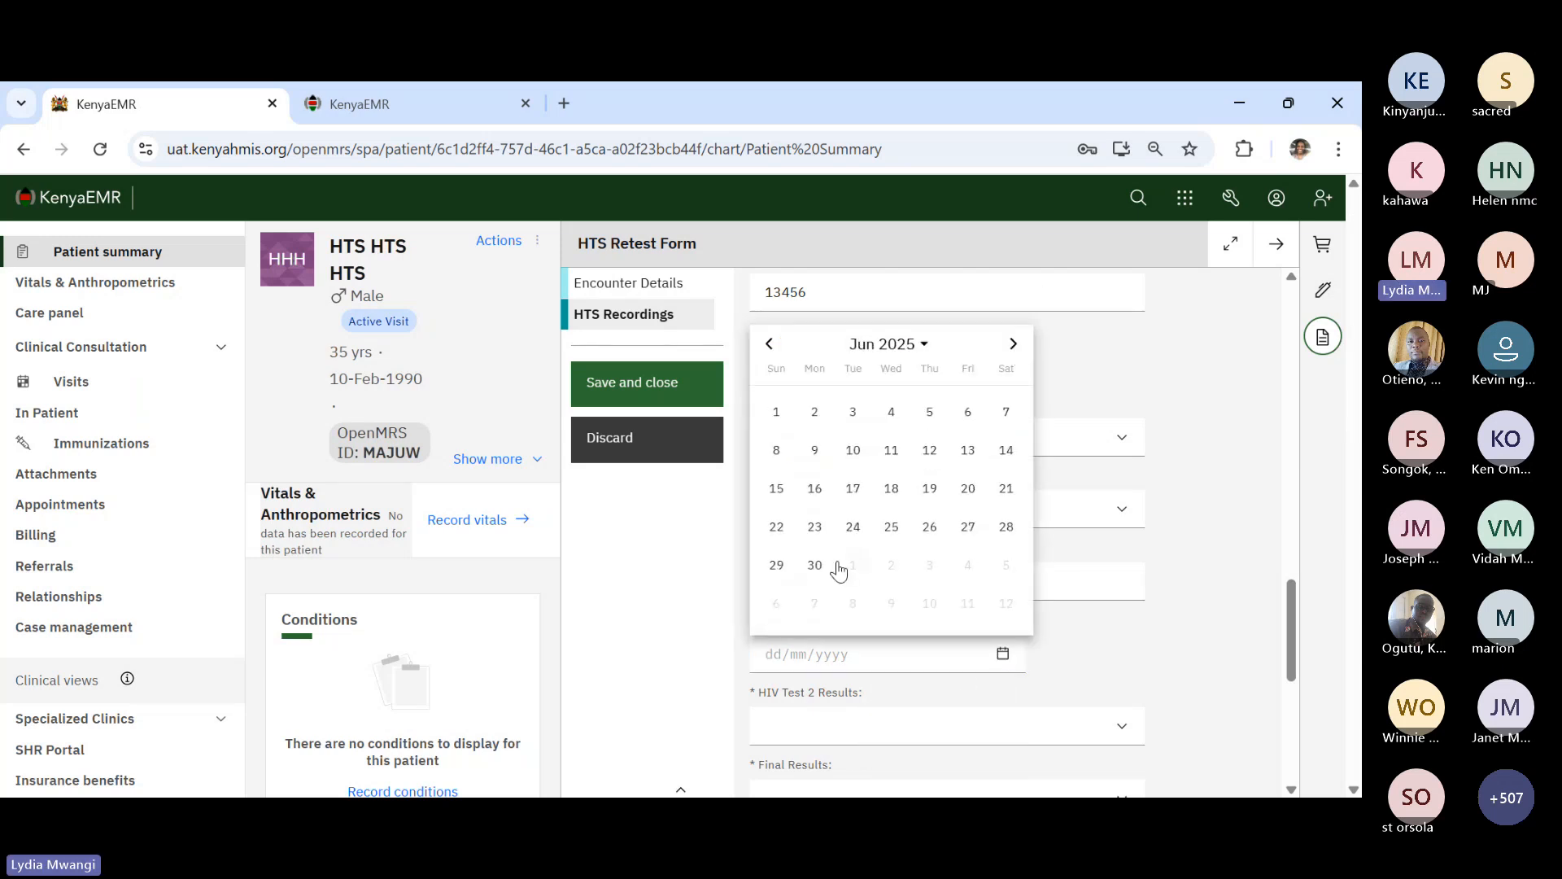
click(815, 564)
click(836, 736)
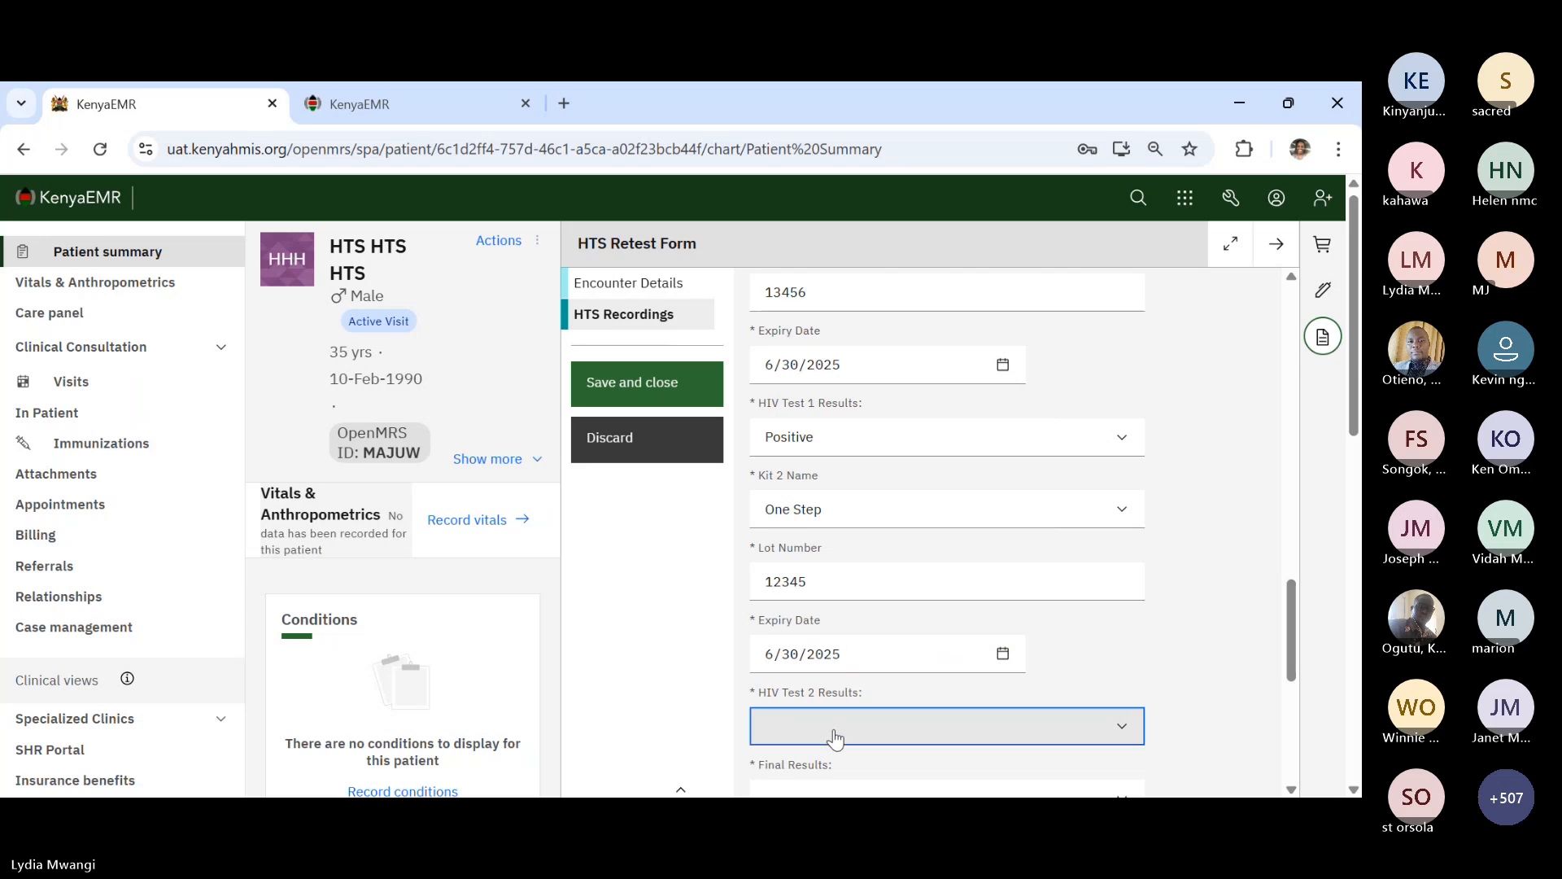
click(833, 652)
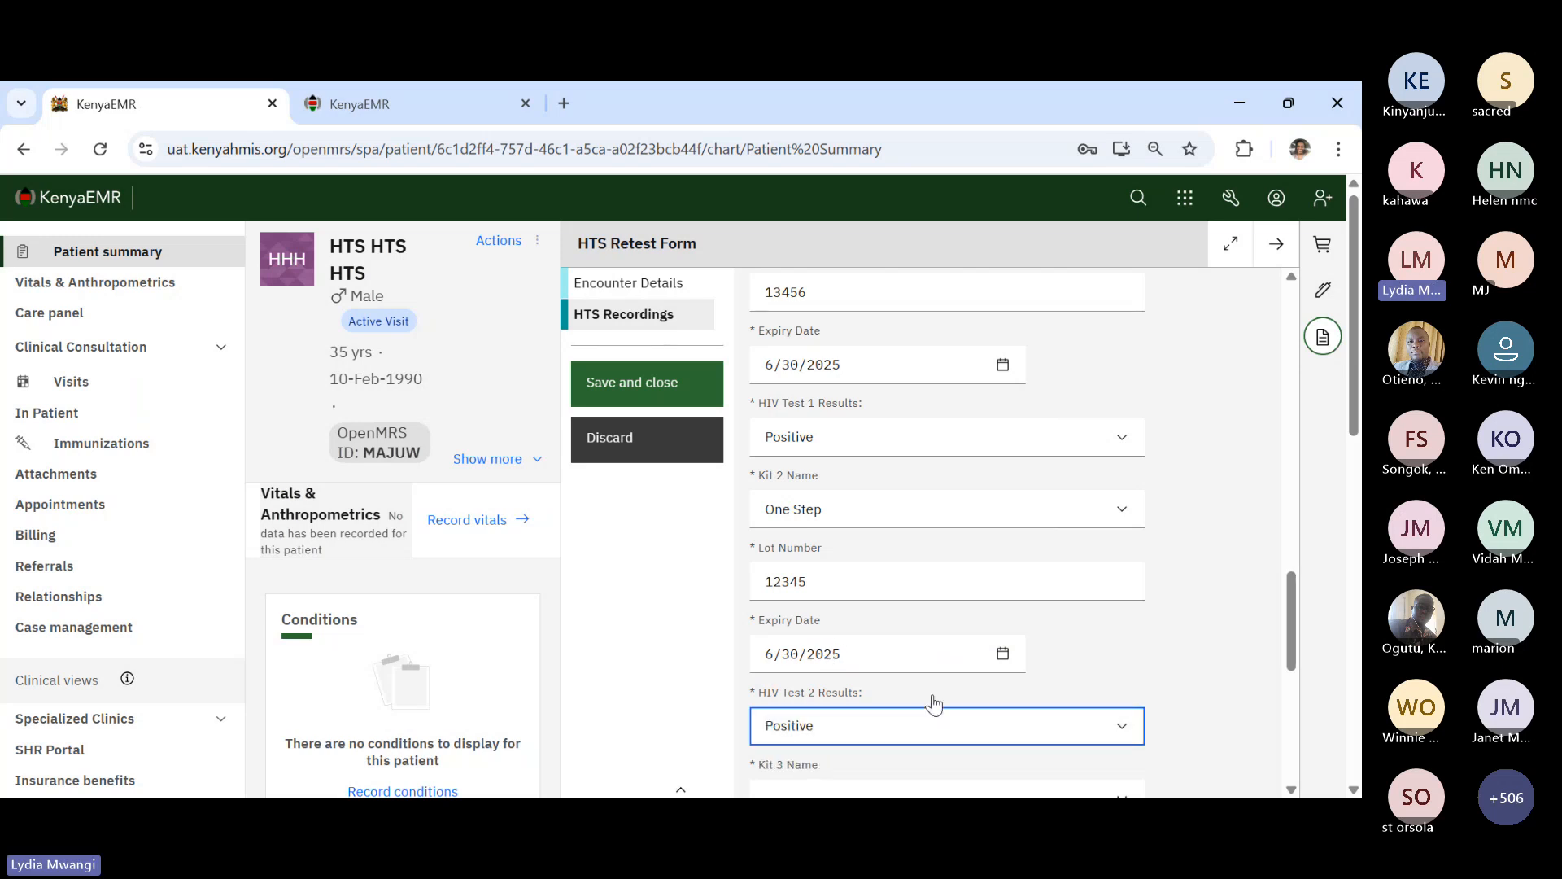
- Record Kit 3 First Response, lot 5678, expiring 31 July 2025, with HIV Test 3 Positive
scroll(934, 704, down, 2)
scroll(933, 703, down, 1)
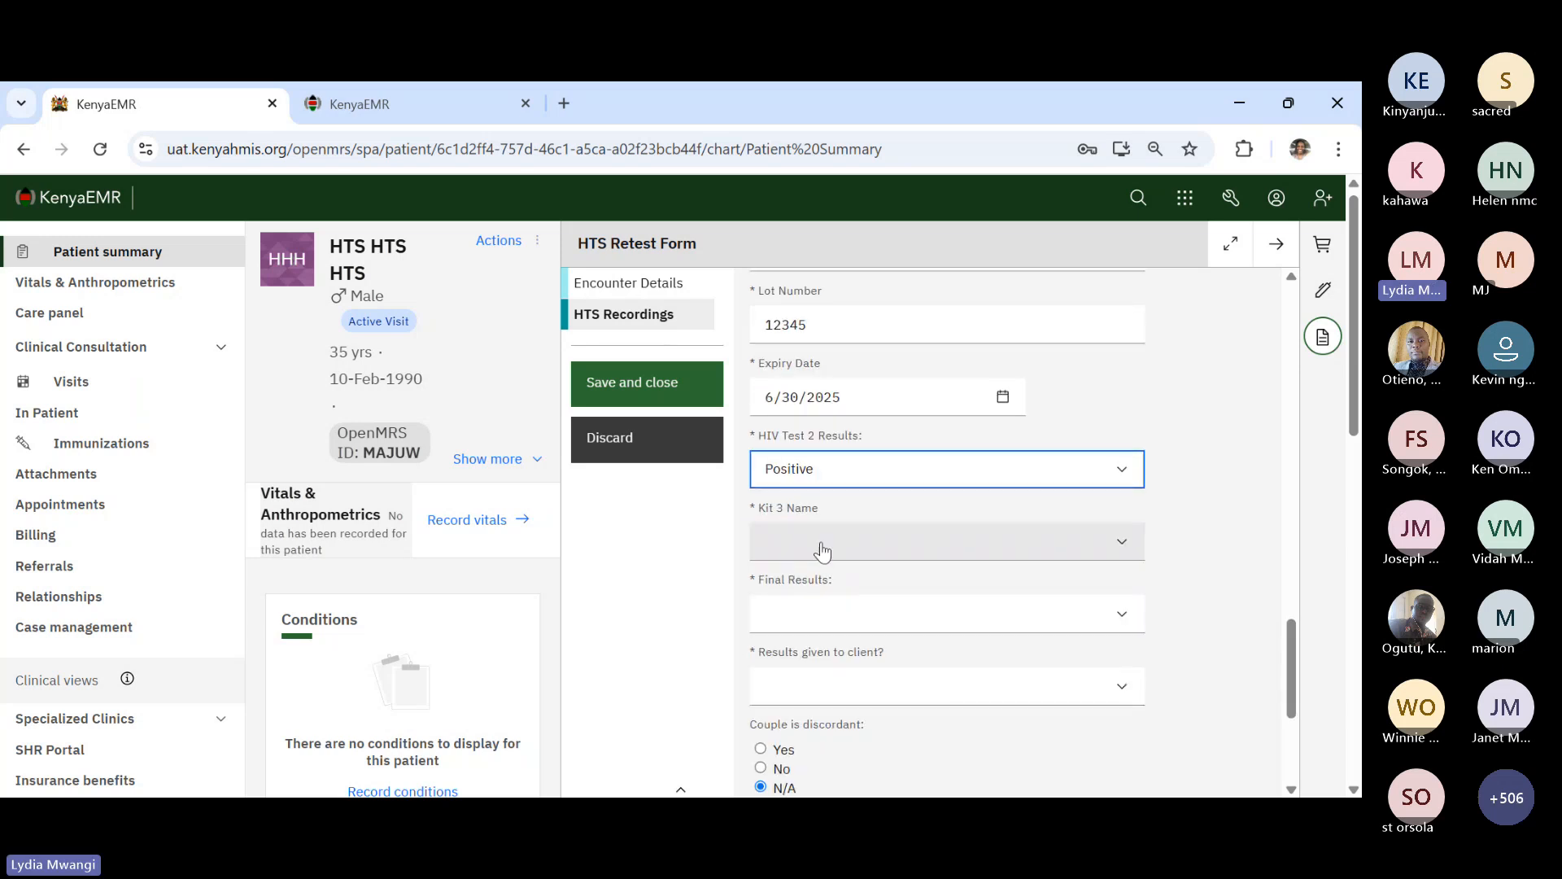
click(822, 551)
click(815, 603)
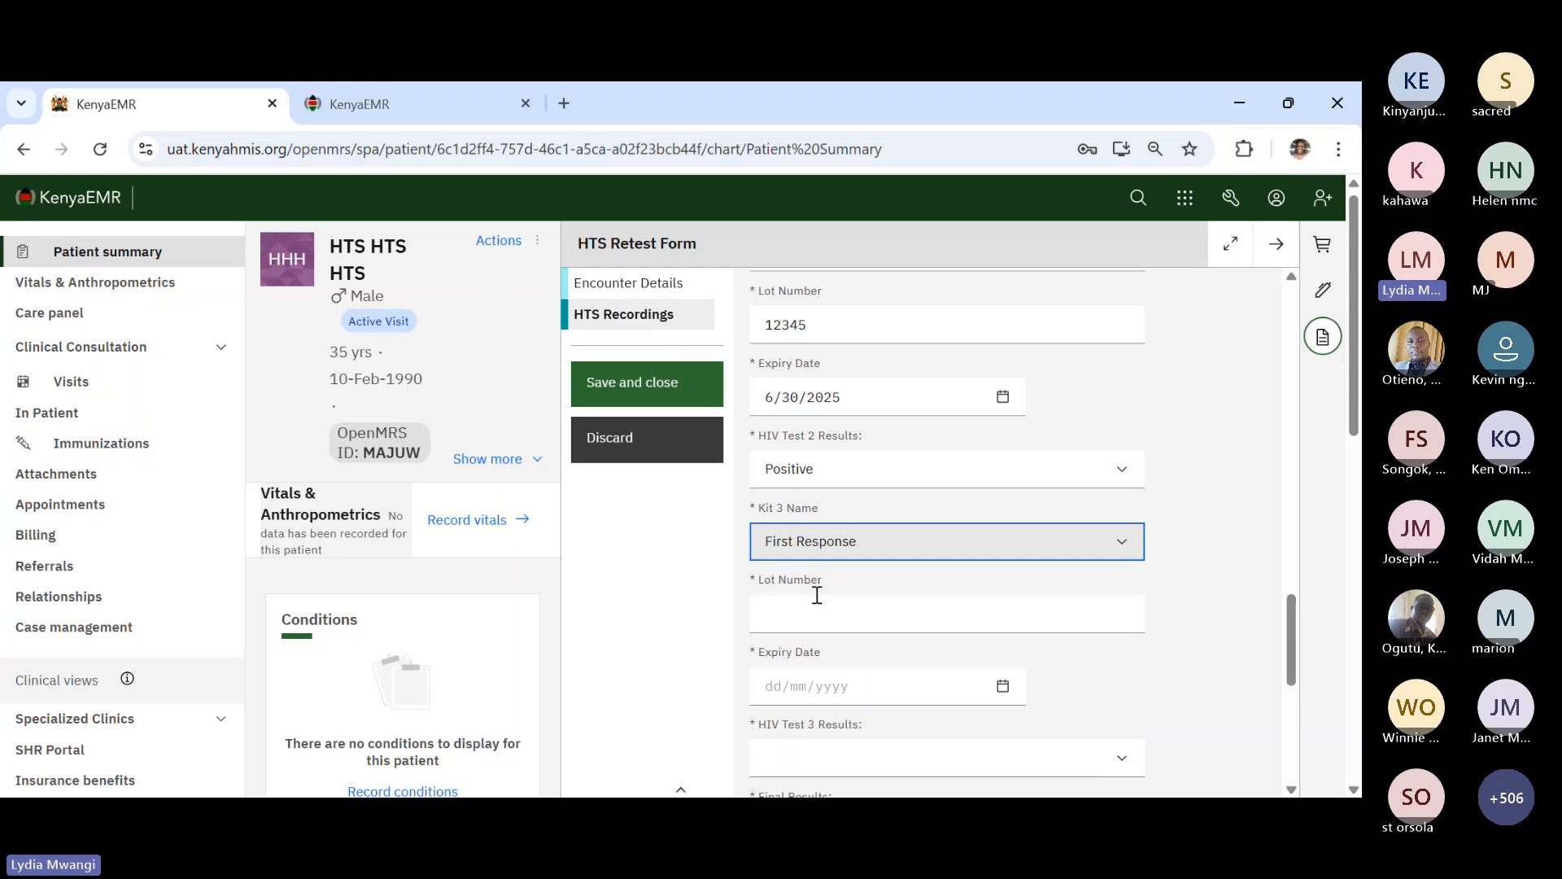
click(851, 598)
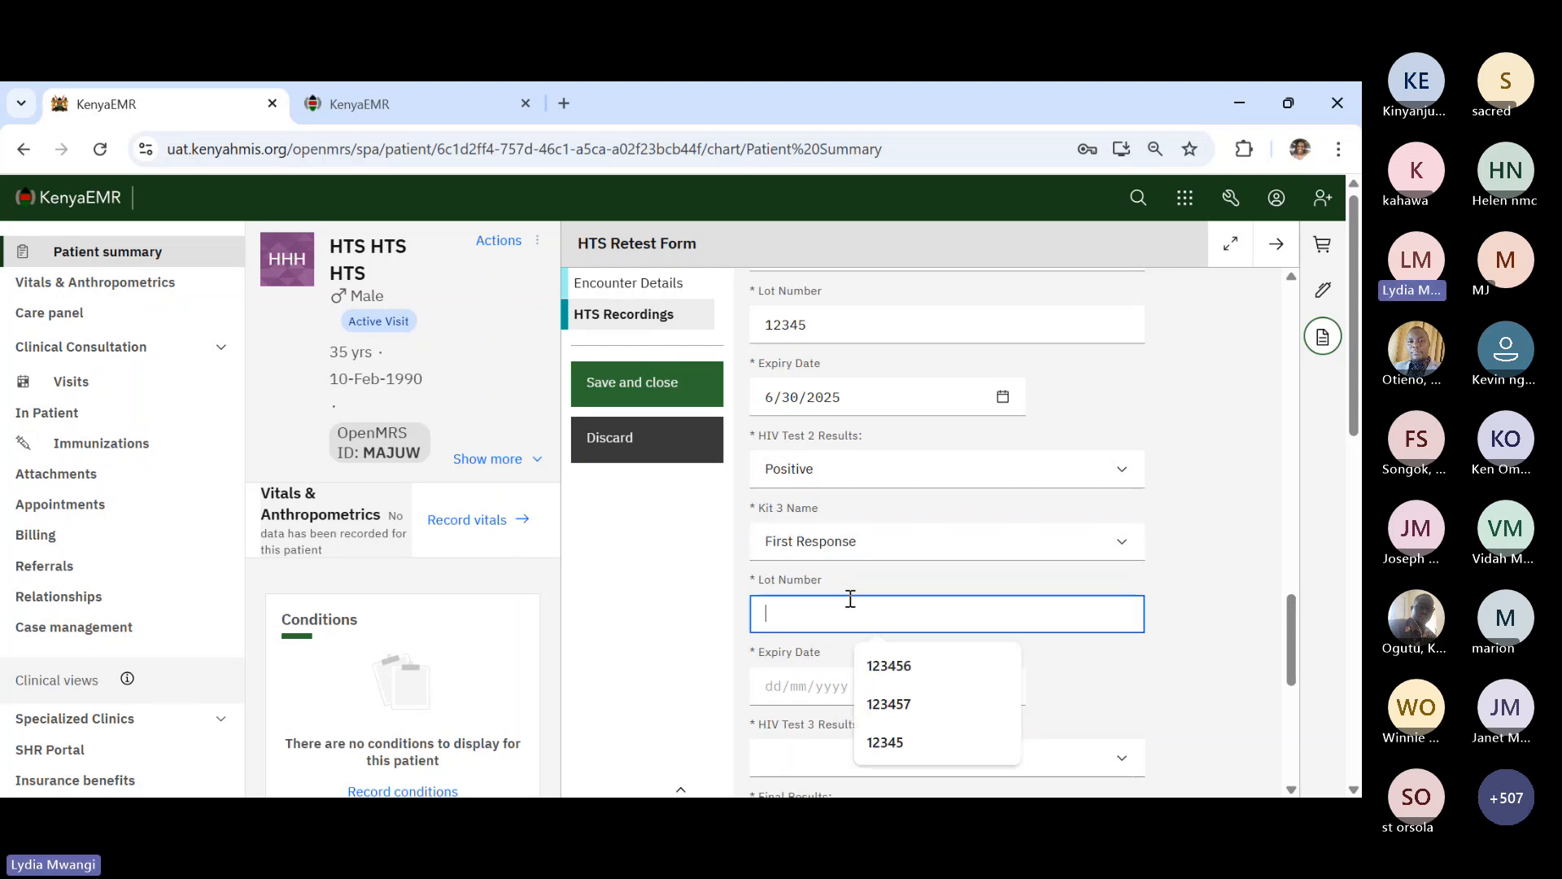
text(5678)
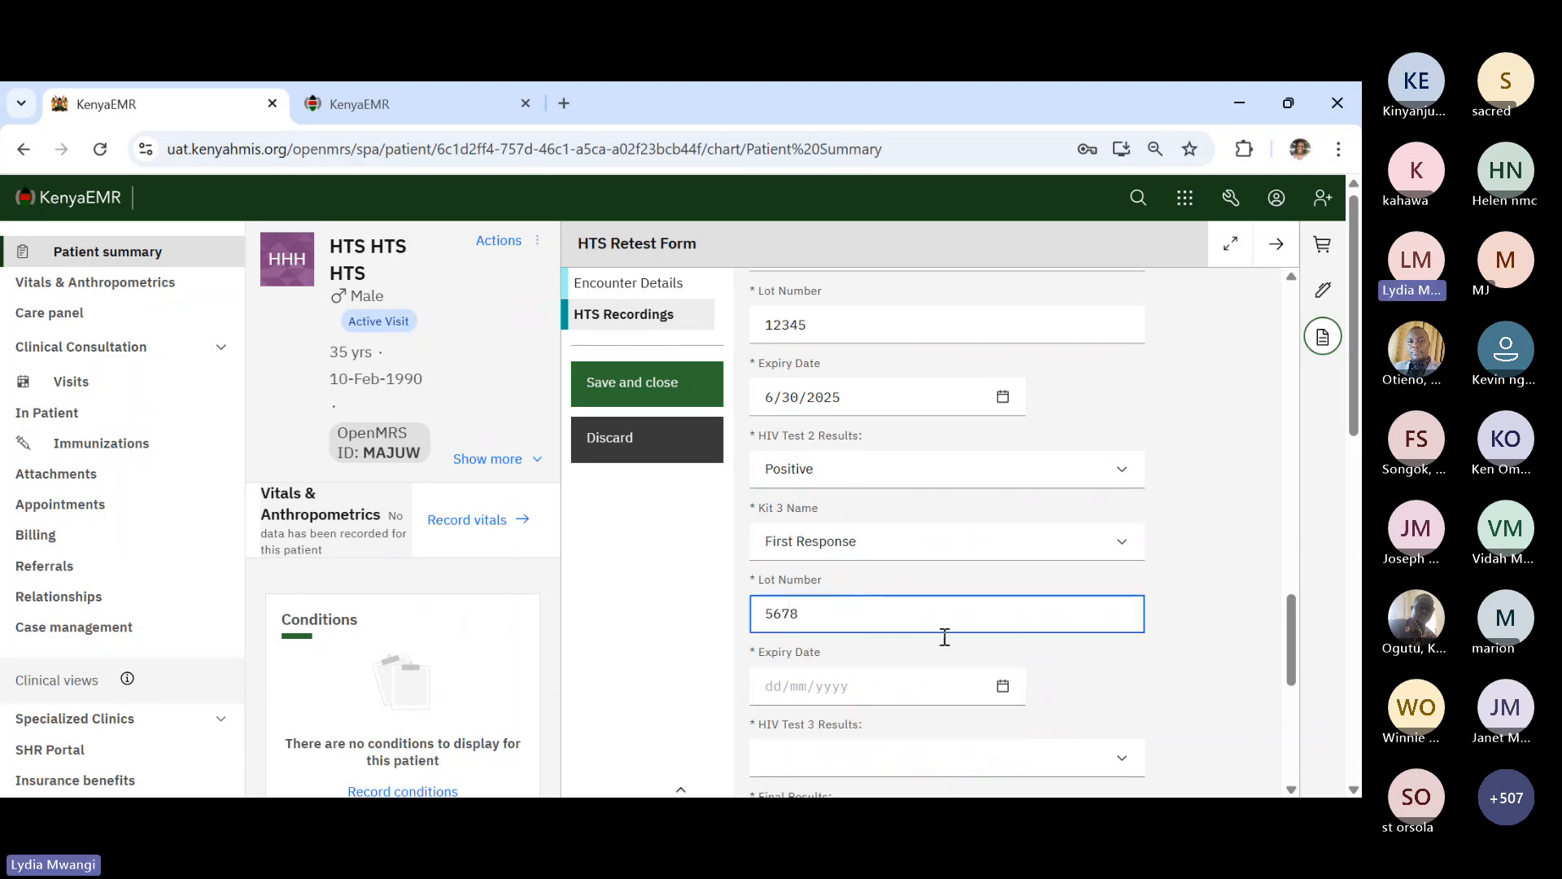
click(1008, 685)
click(1006, 685)
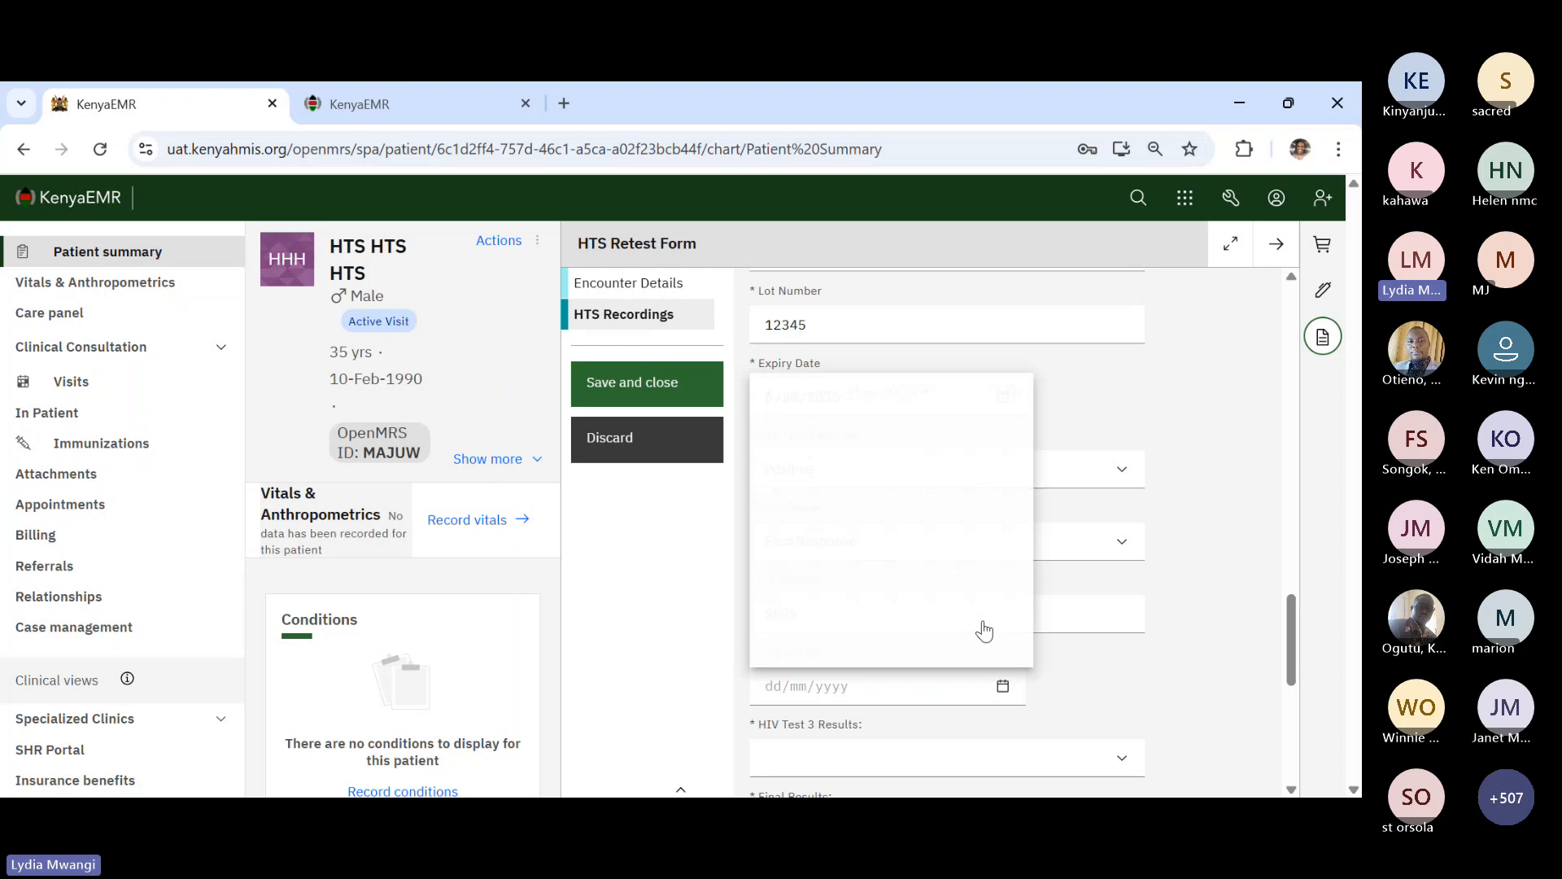
click(1013, 377)
click(1013, 377)
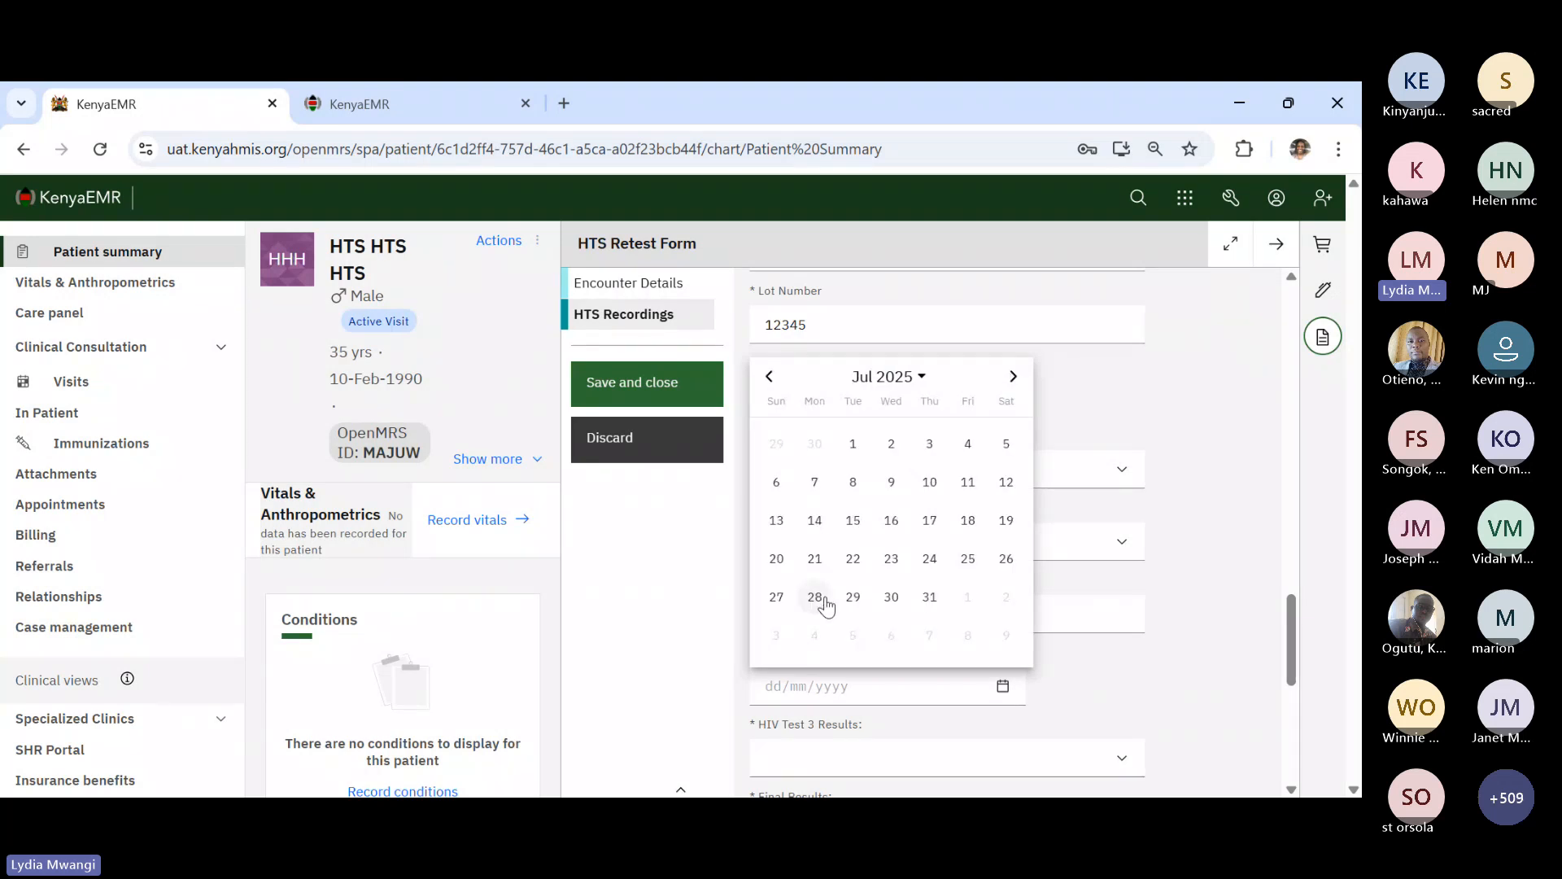
click(929, 597)
scroll(952, 643, down, 2)
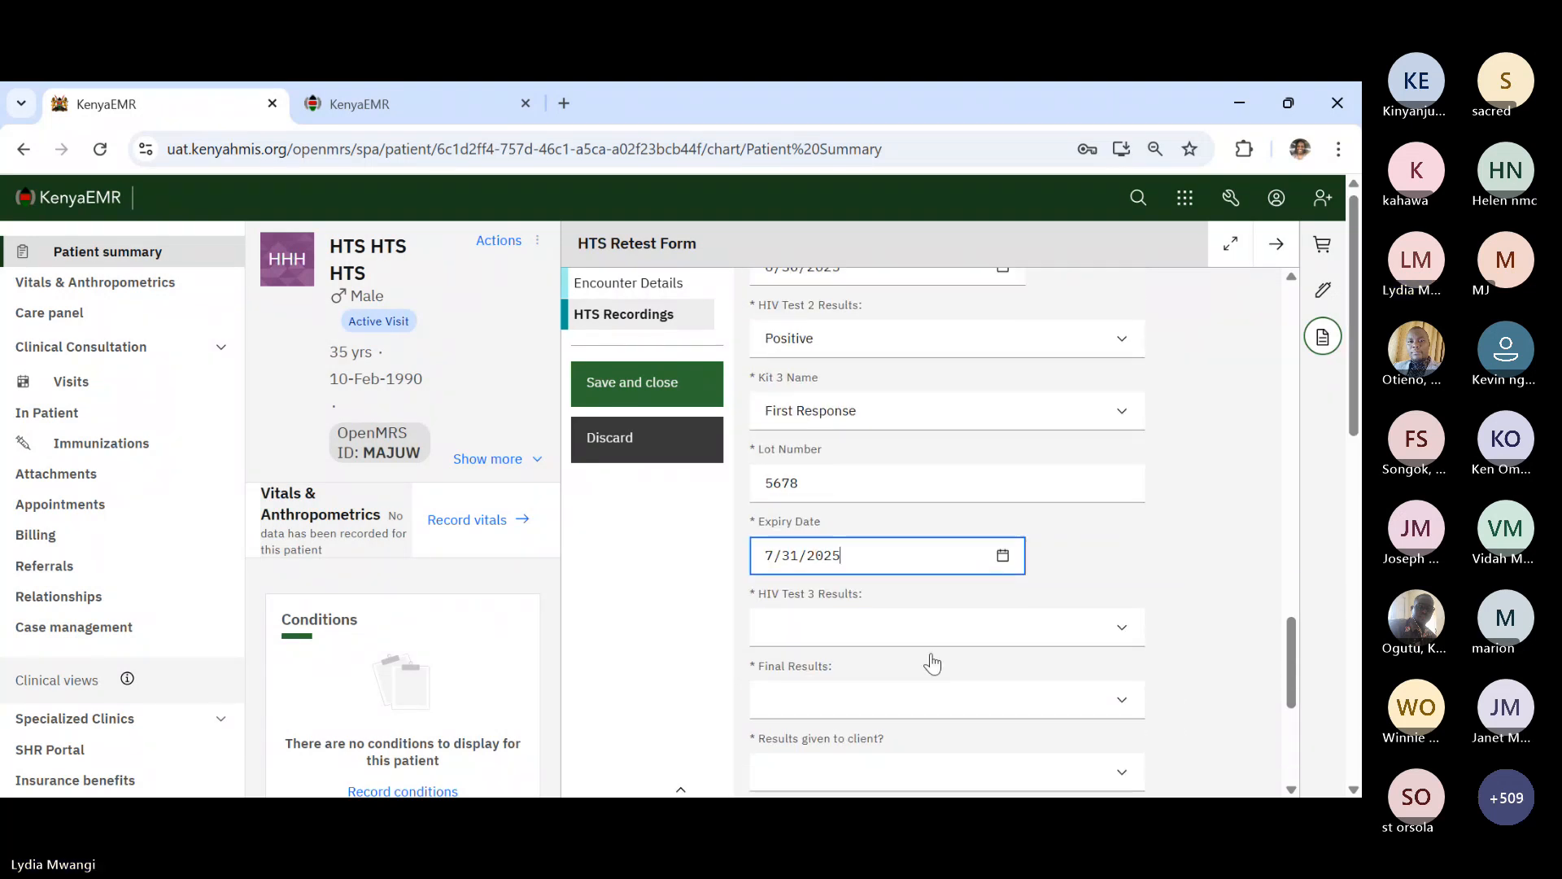
click(884, 637)
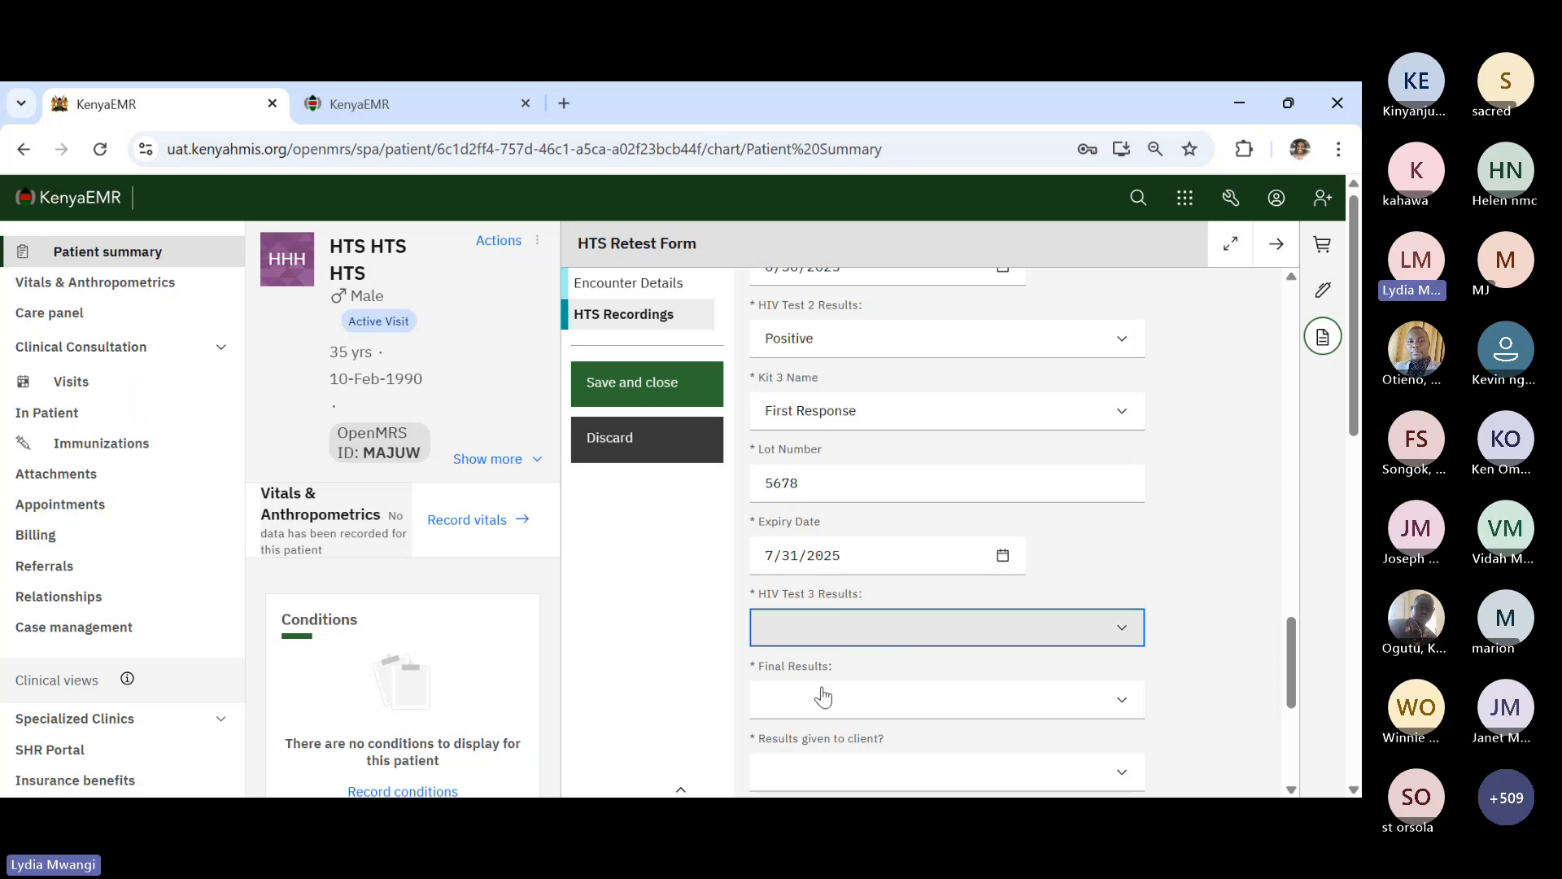
click(822, 687)
scroll(903, 700, down, 3)
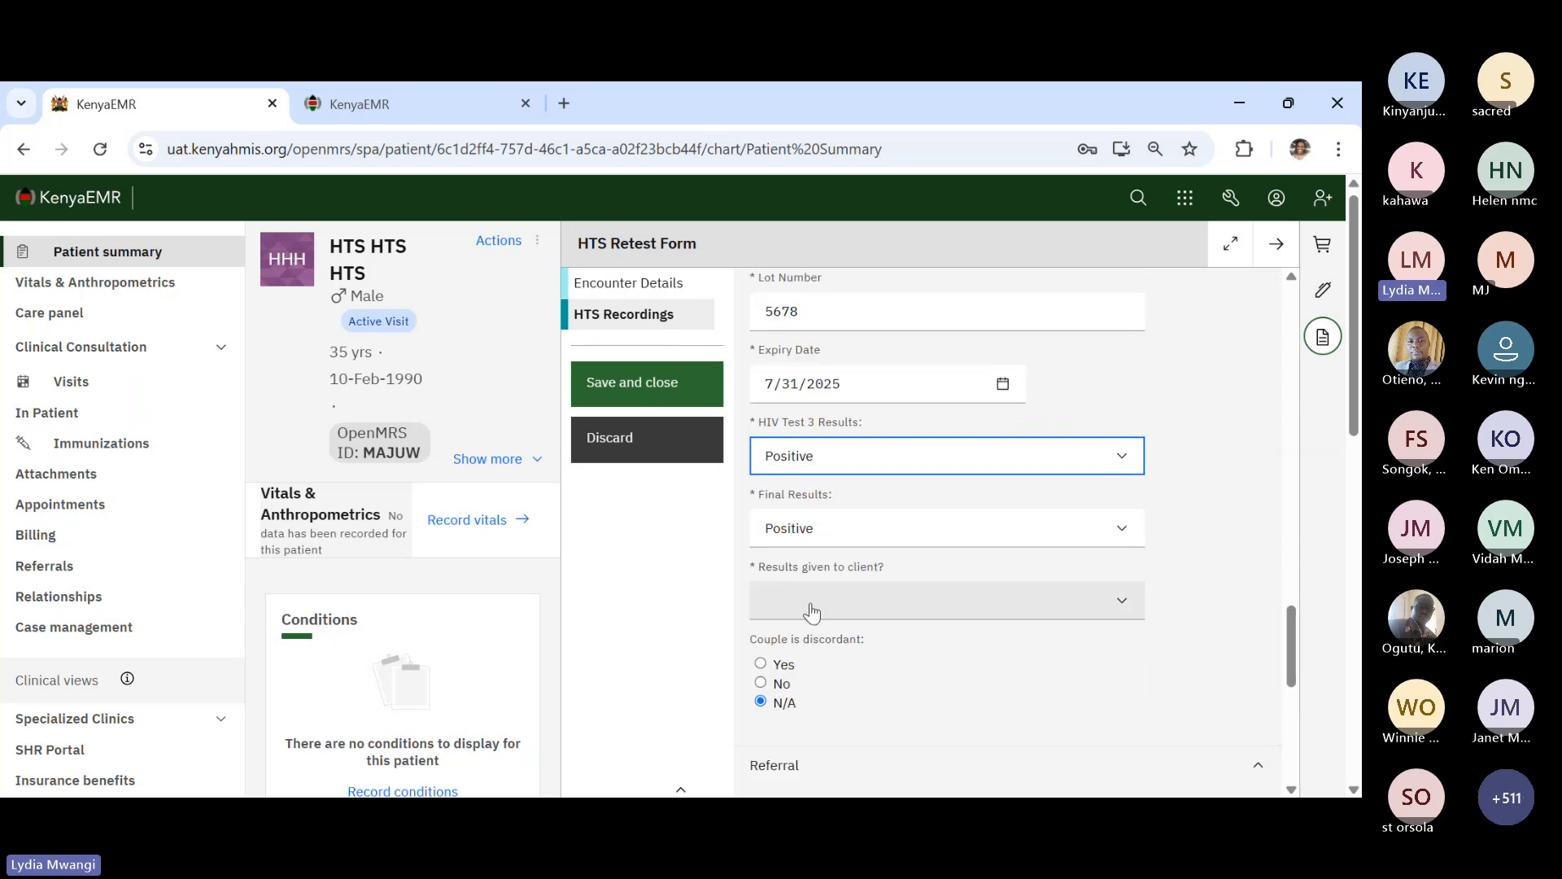
- Mark results given, refer to Comprehensive care center at This health facility, and save the Retest form
click(811, 612)
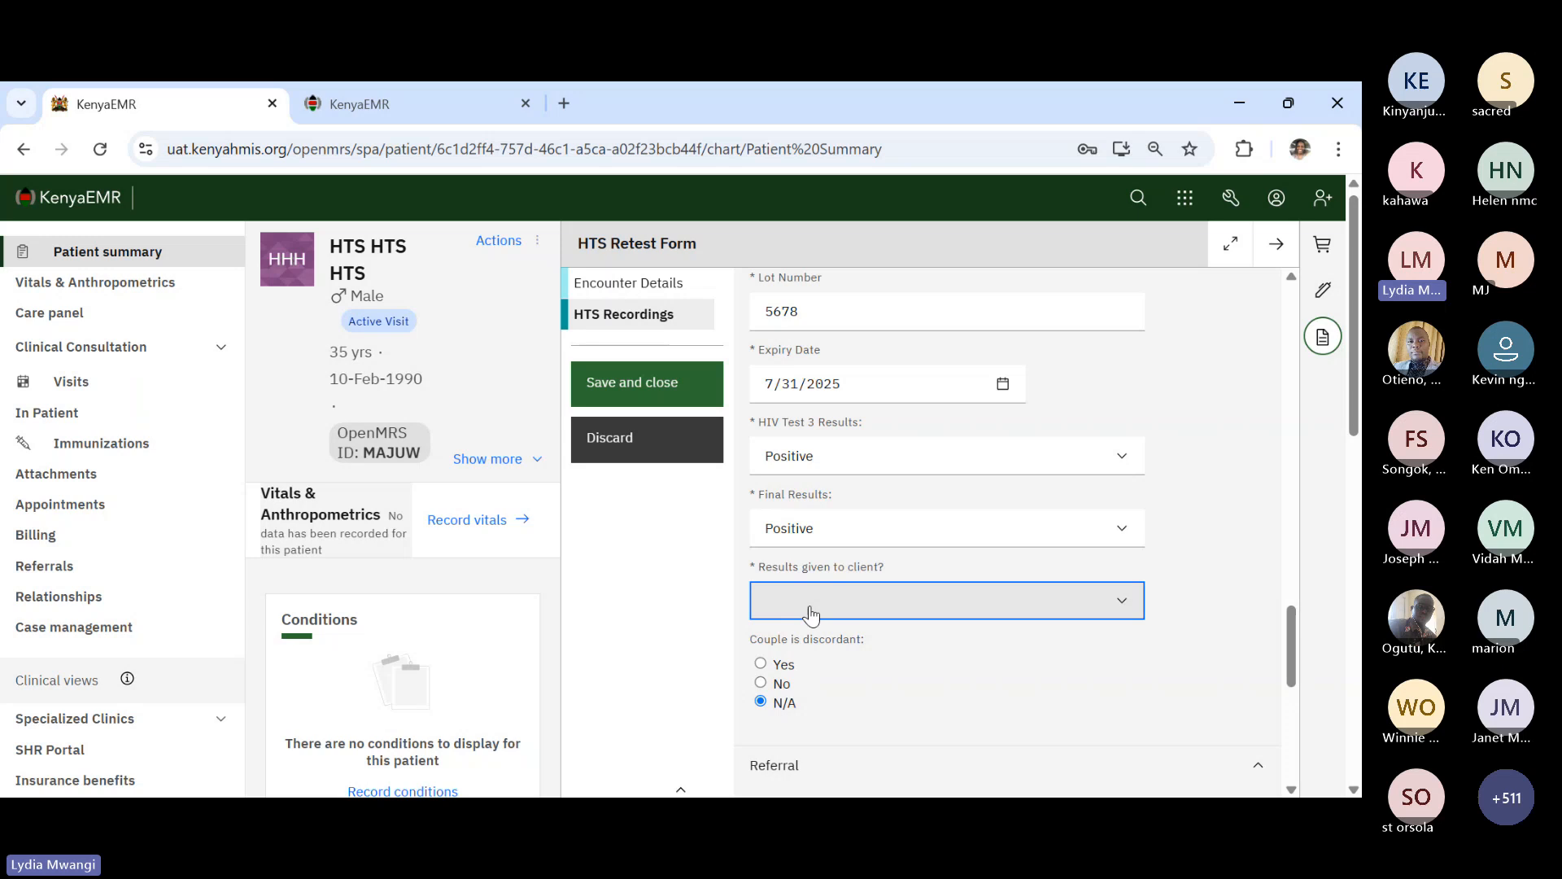
click(804, 662)
scroll(920, 655, down, 6)
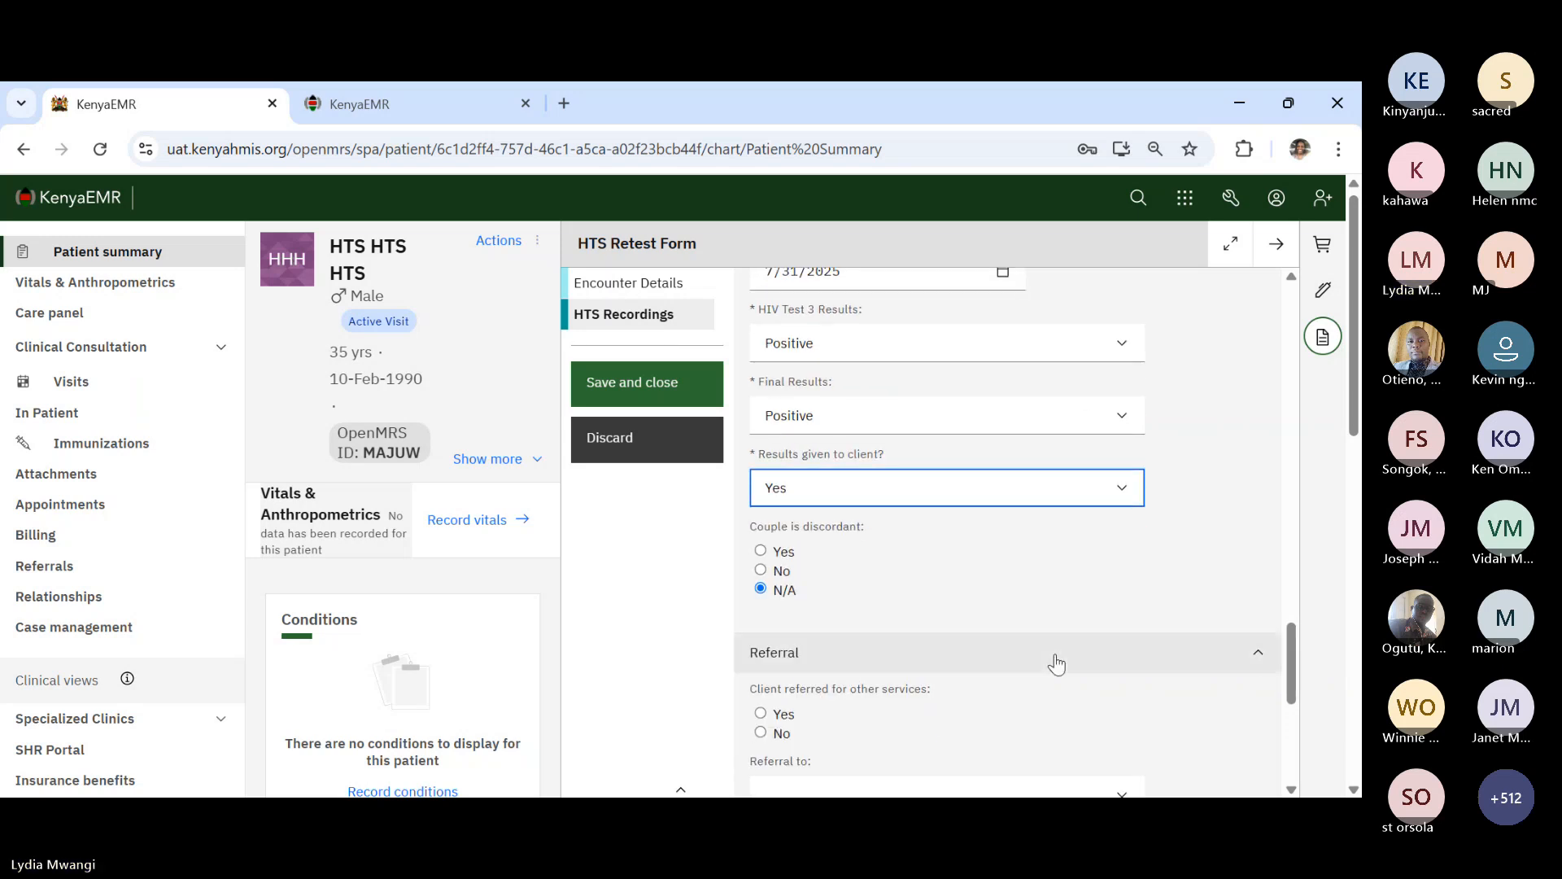
click(761, 500)
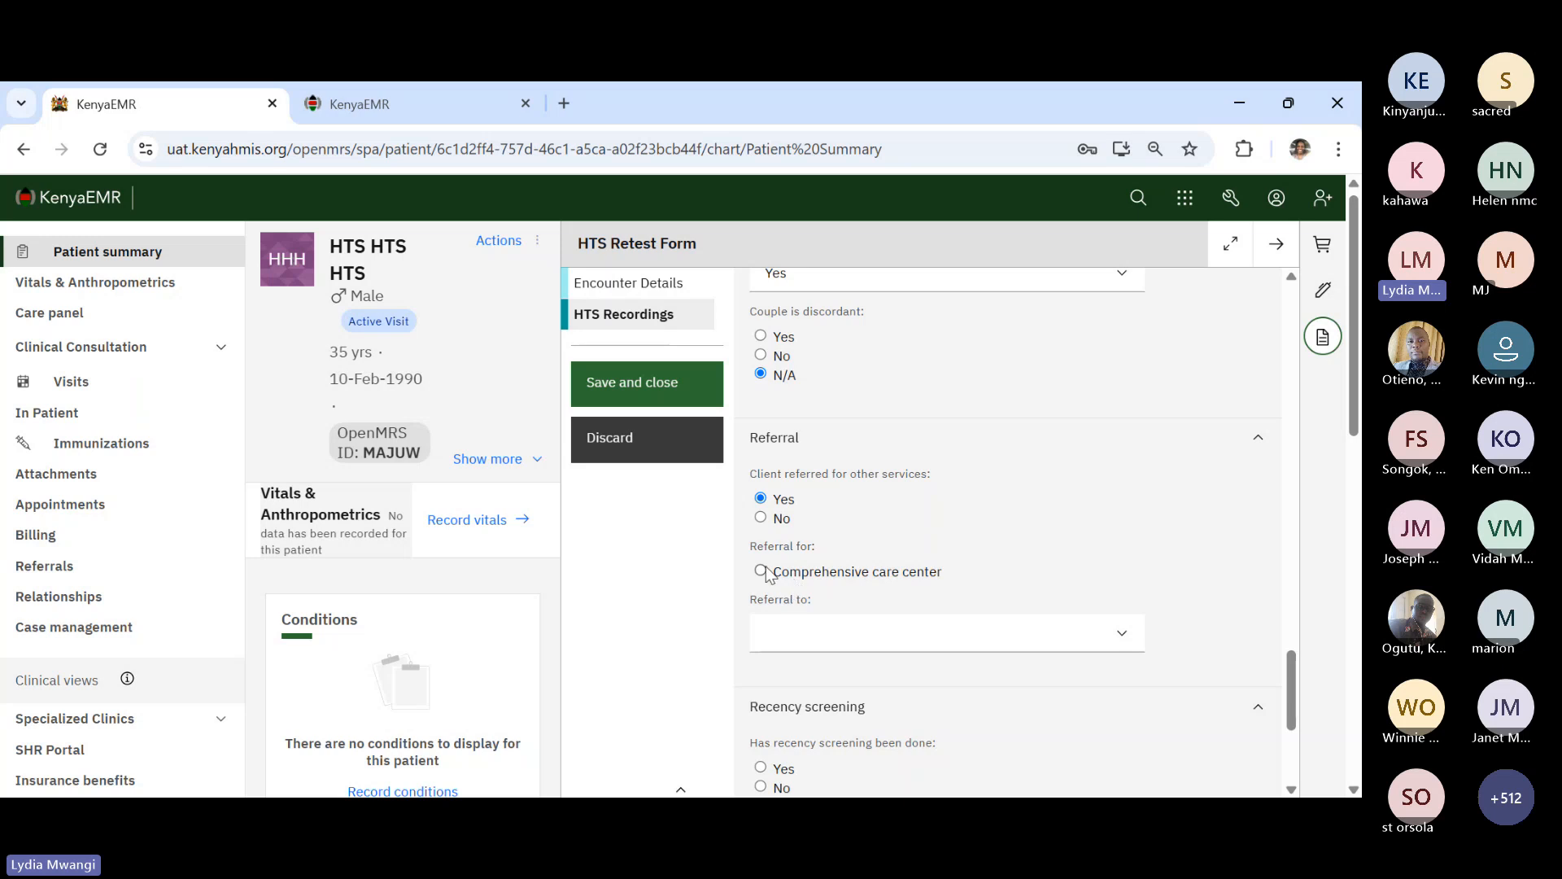
click(761, 572)
click(824, 642)
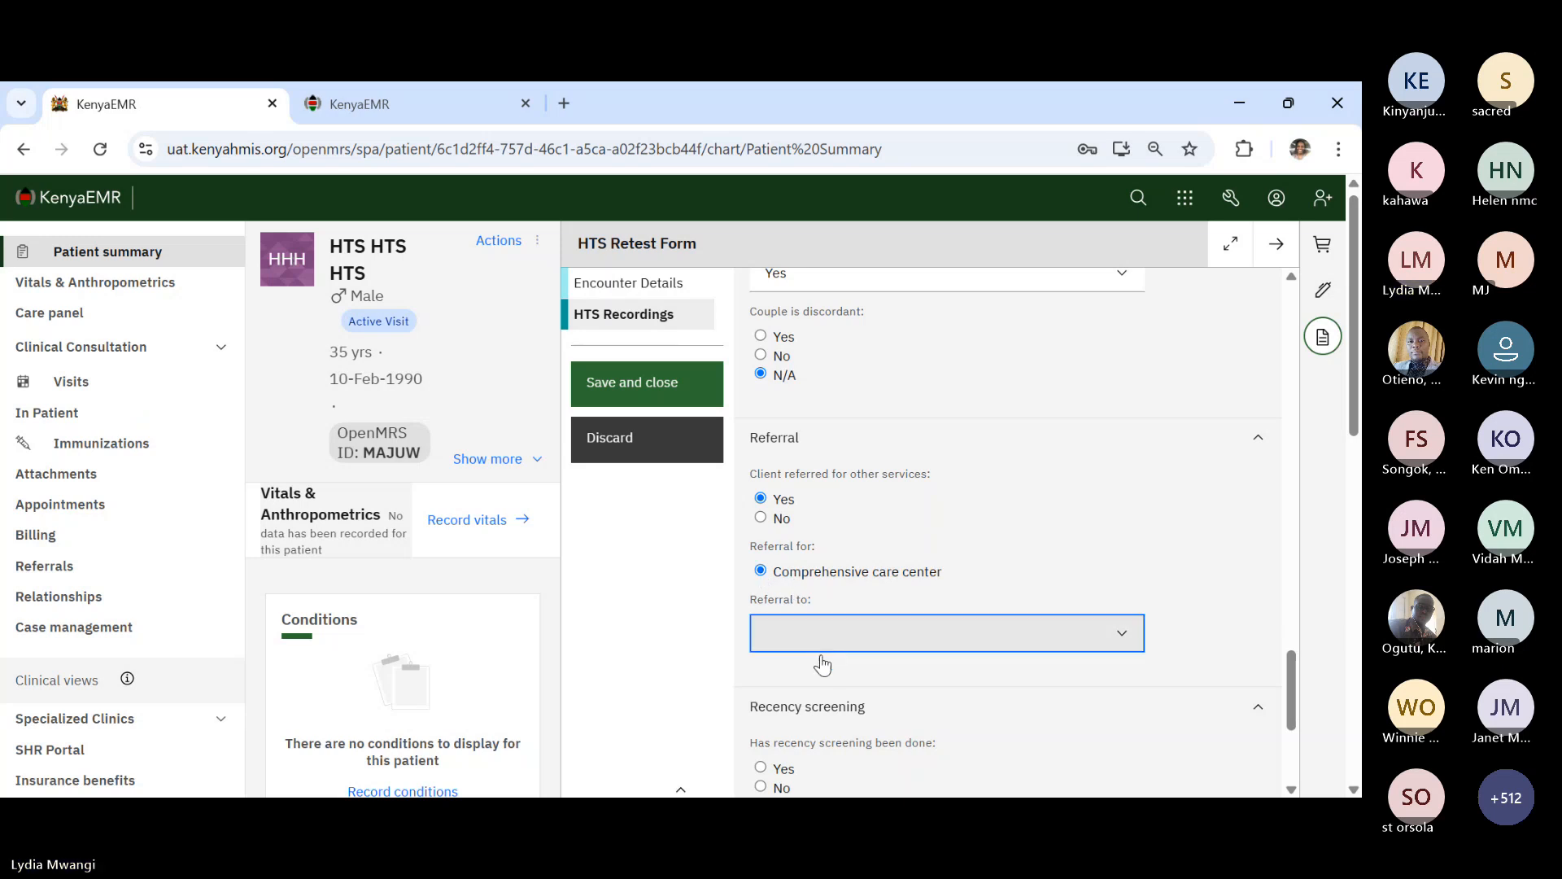
click(822, 687)
scroll(956, 601, down, 3)
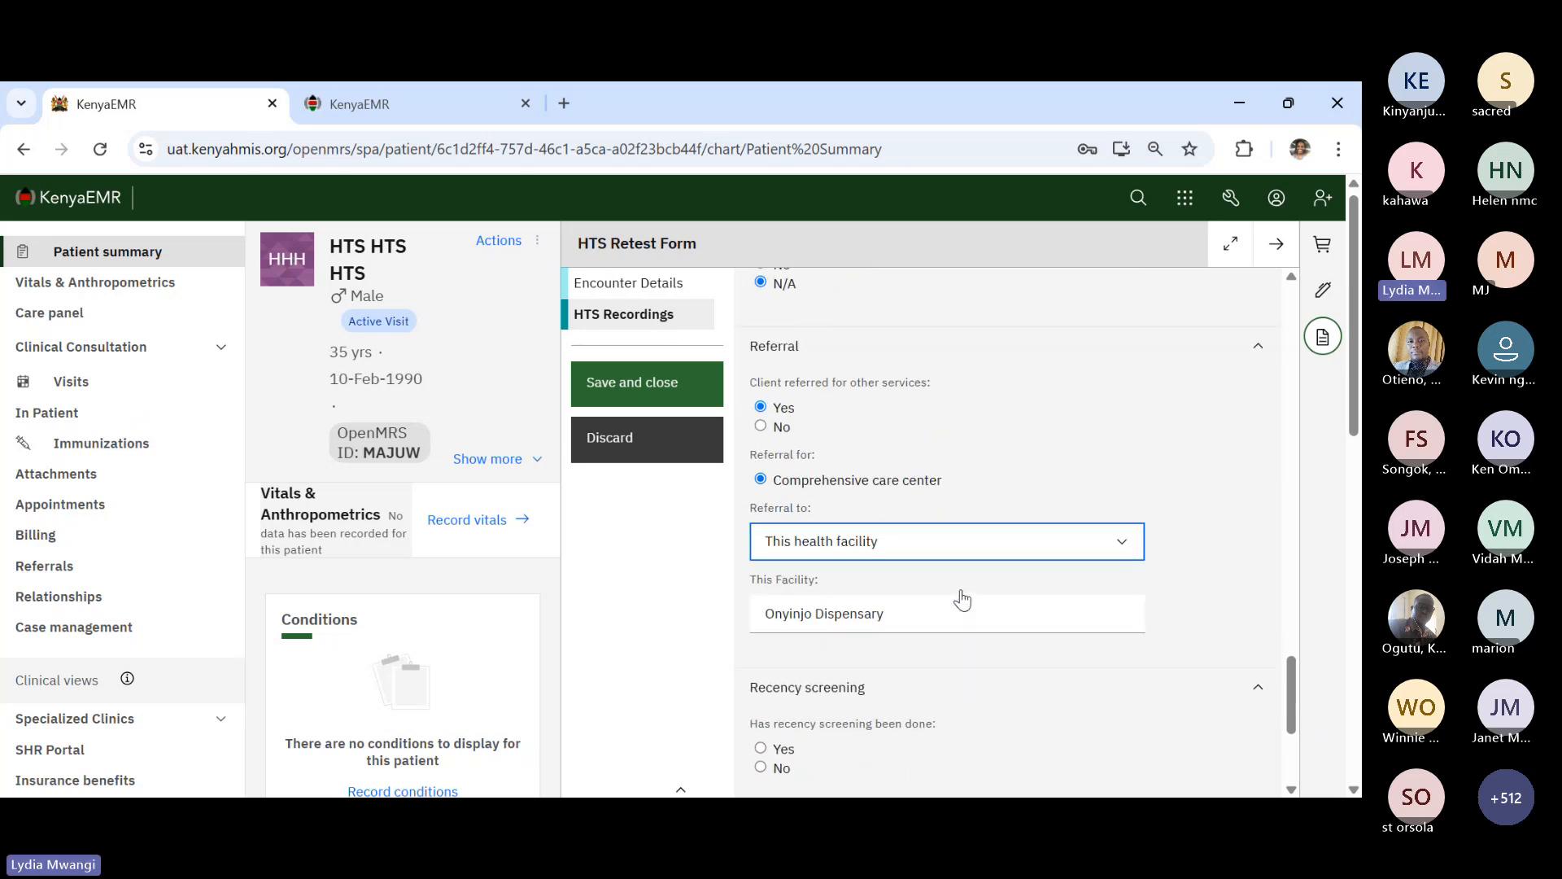
click(641, 382)
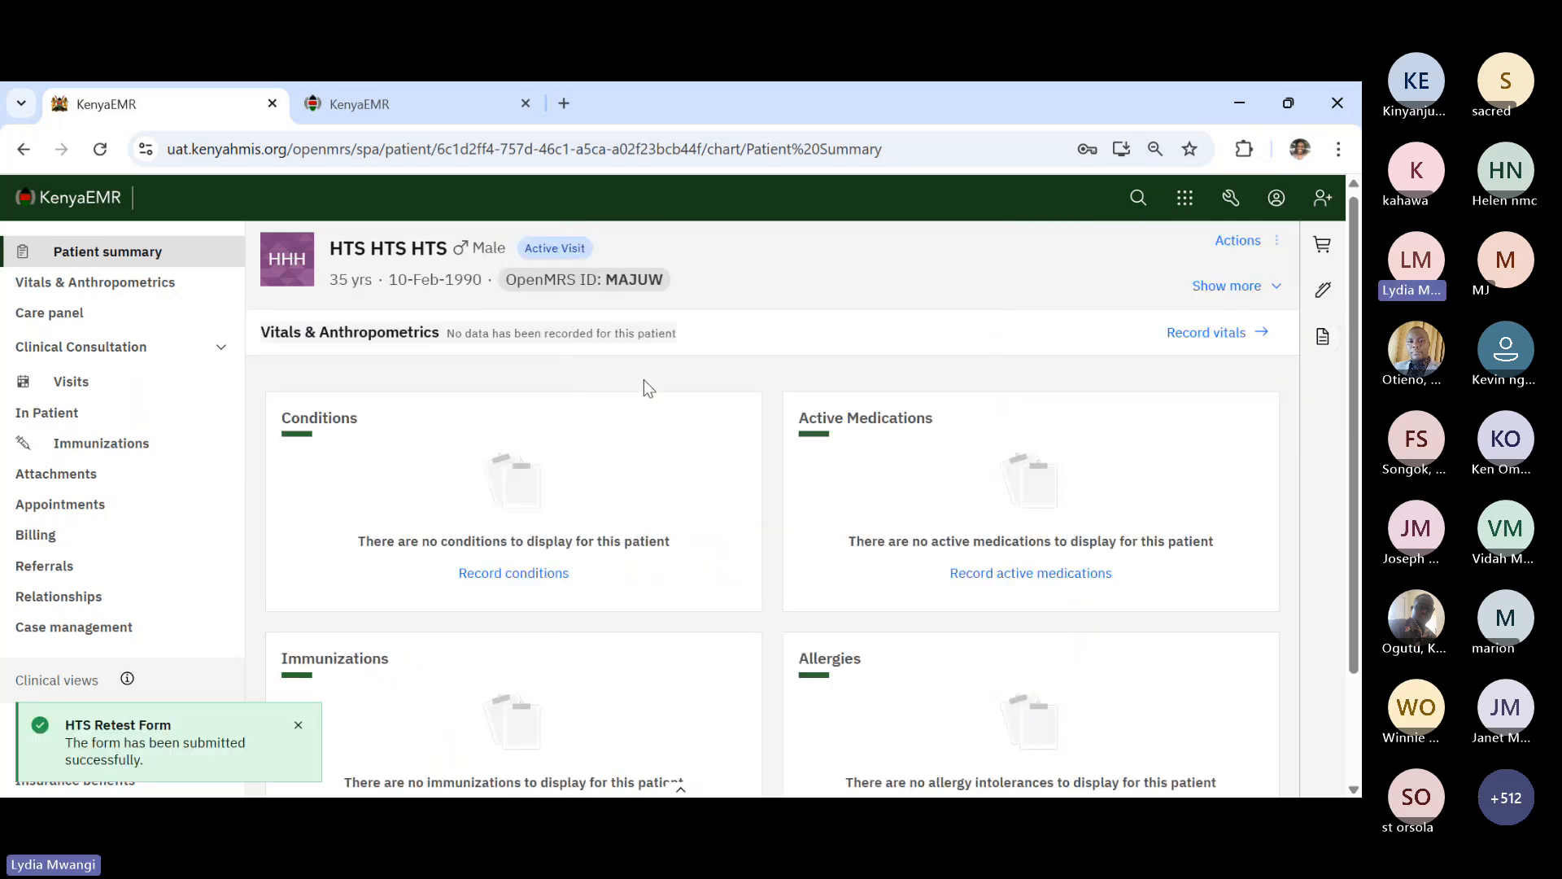
- Dismiss the confirmation and start a new HTS Linkage Form from the clinical forms list
click(299, 726)
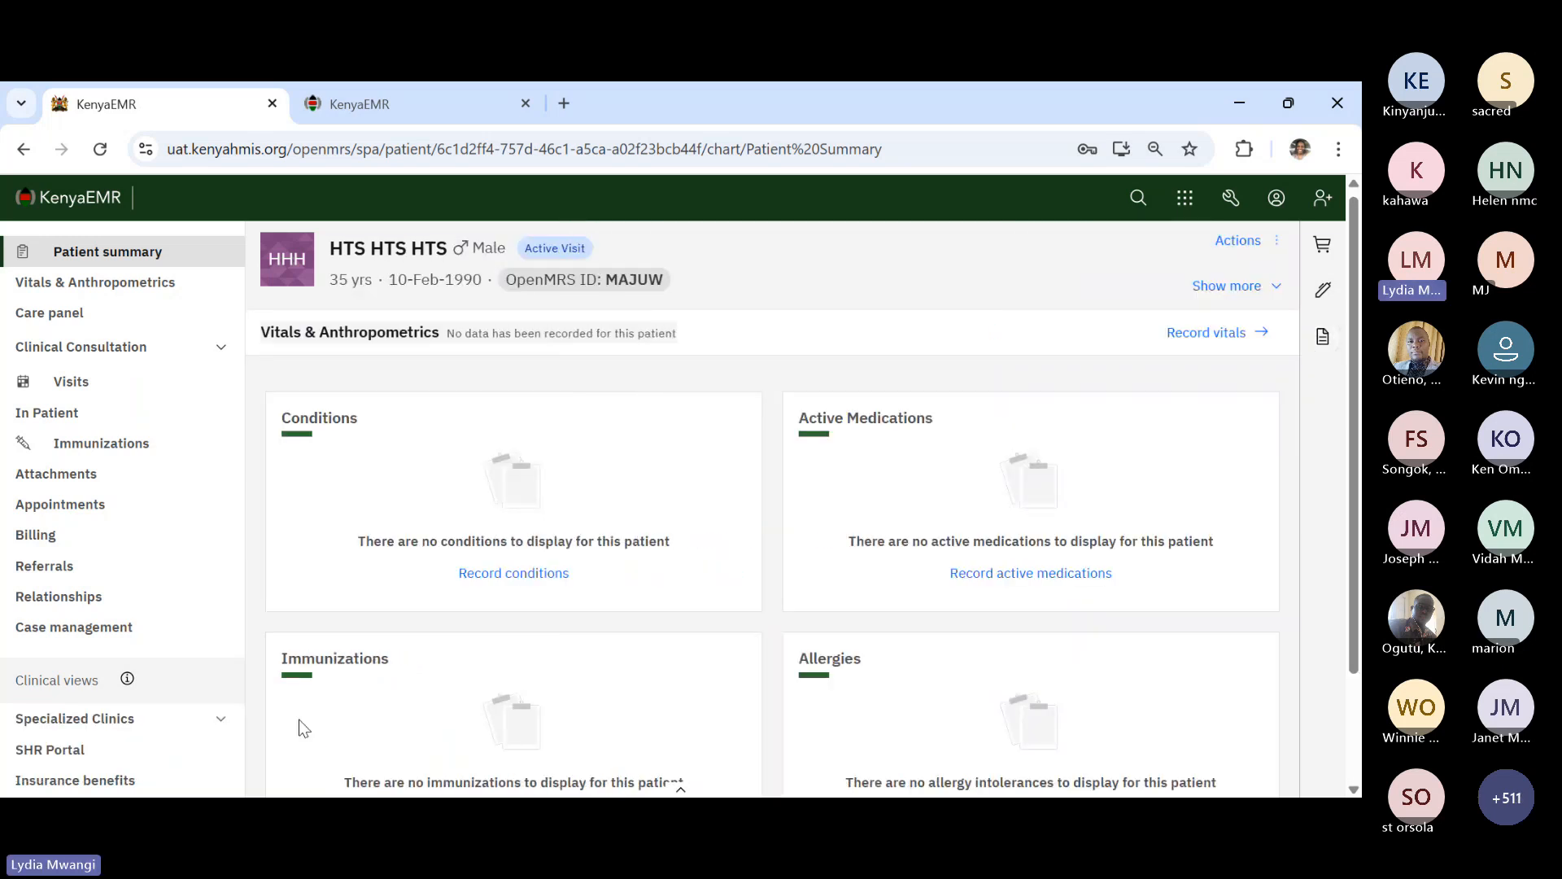
click(1320, 341)
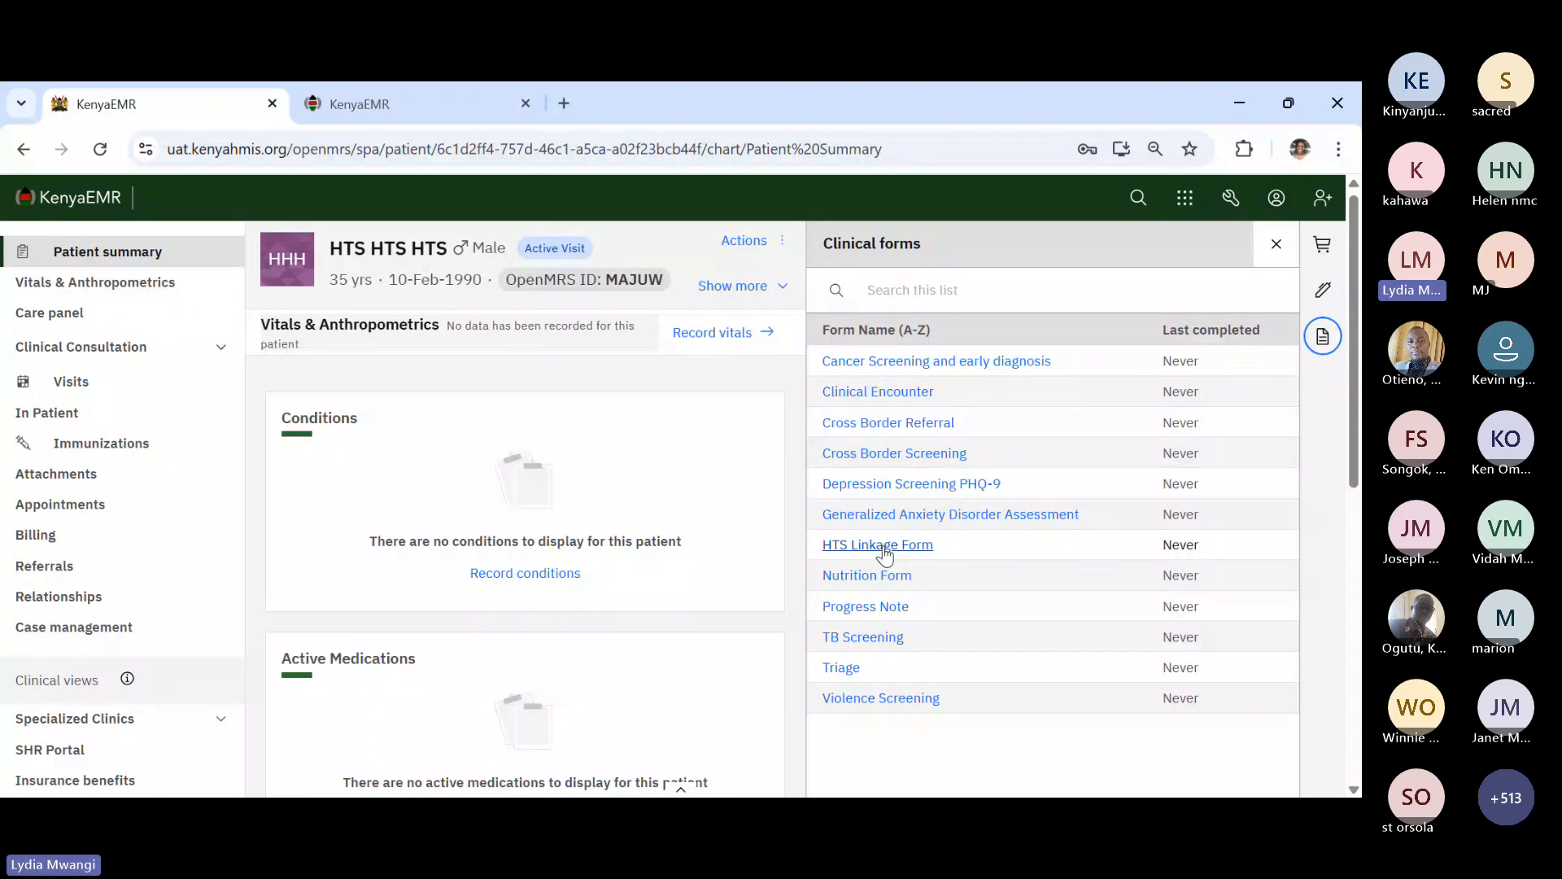
click(896, 551)
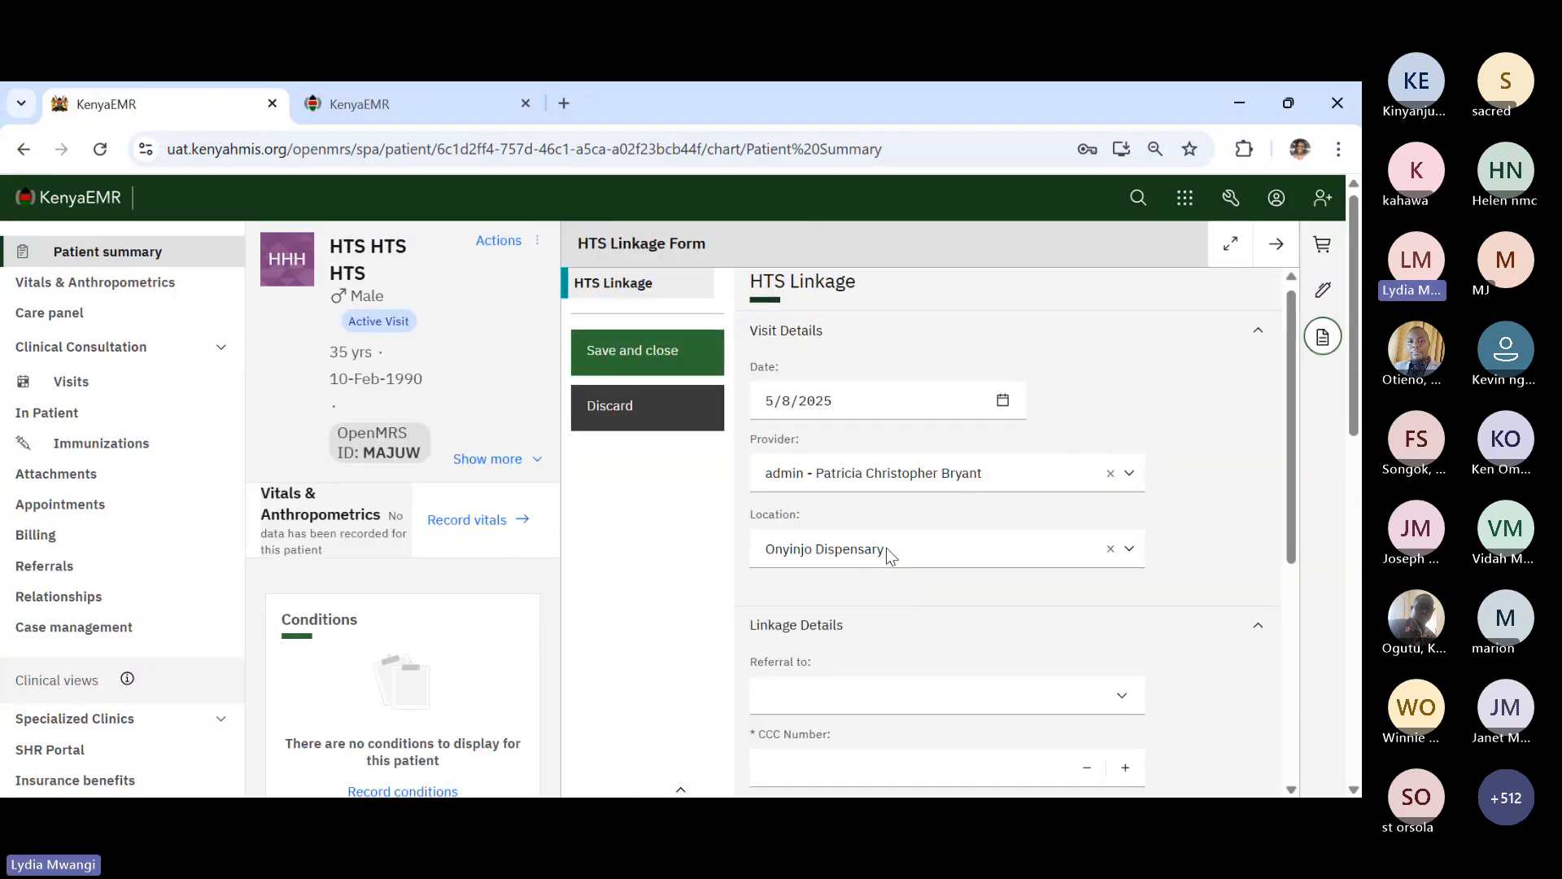
- Set Referral to This health facility, enter the patient's CCC number, and pick the receiving health worker
scroll(914, 651, down, 2)
scroll(914, 649, down, 2)
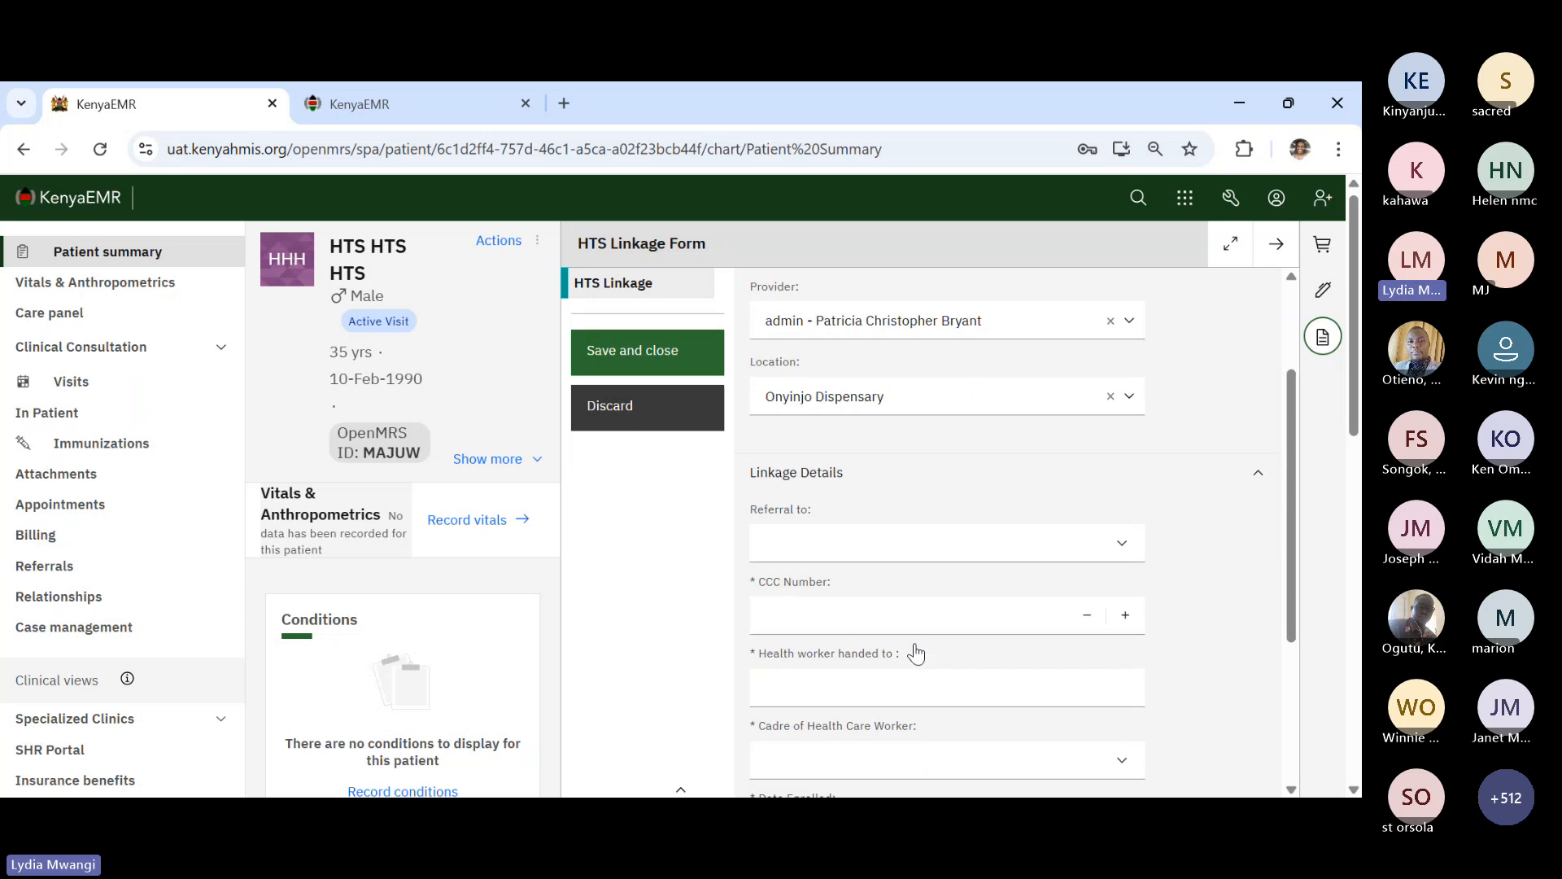
click(854, 511)
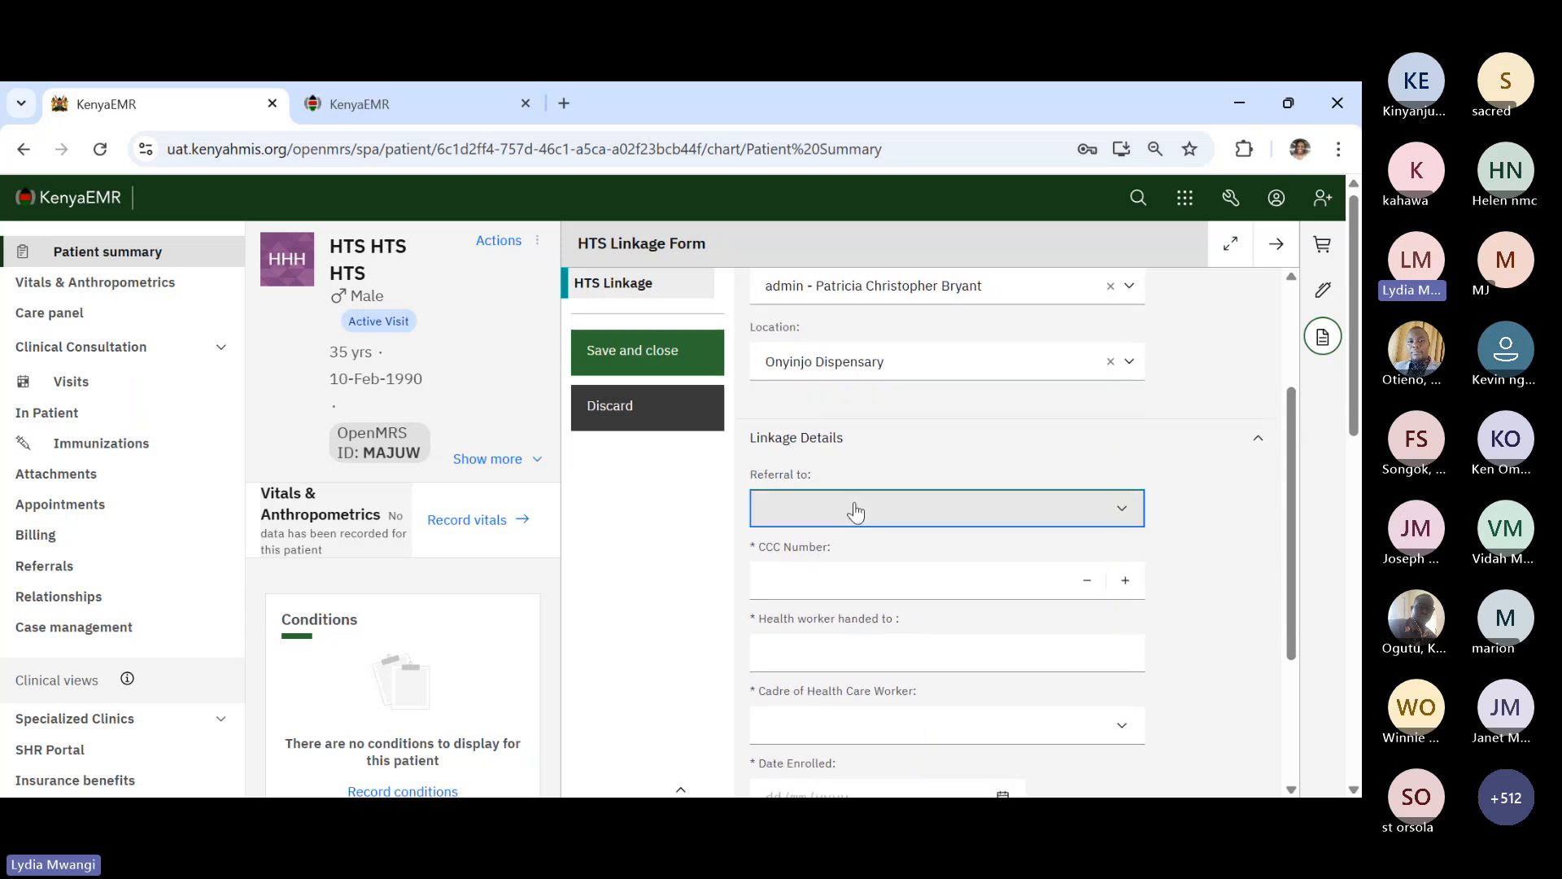
key(Down)
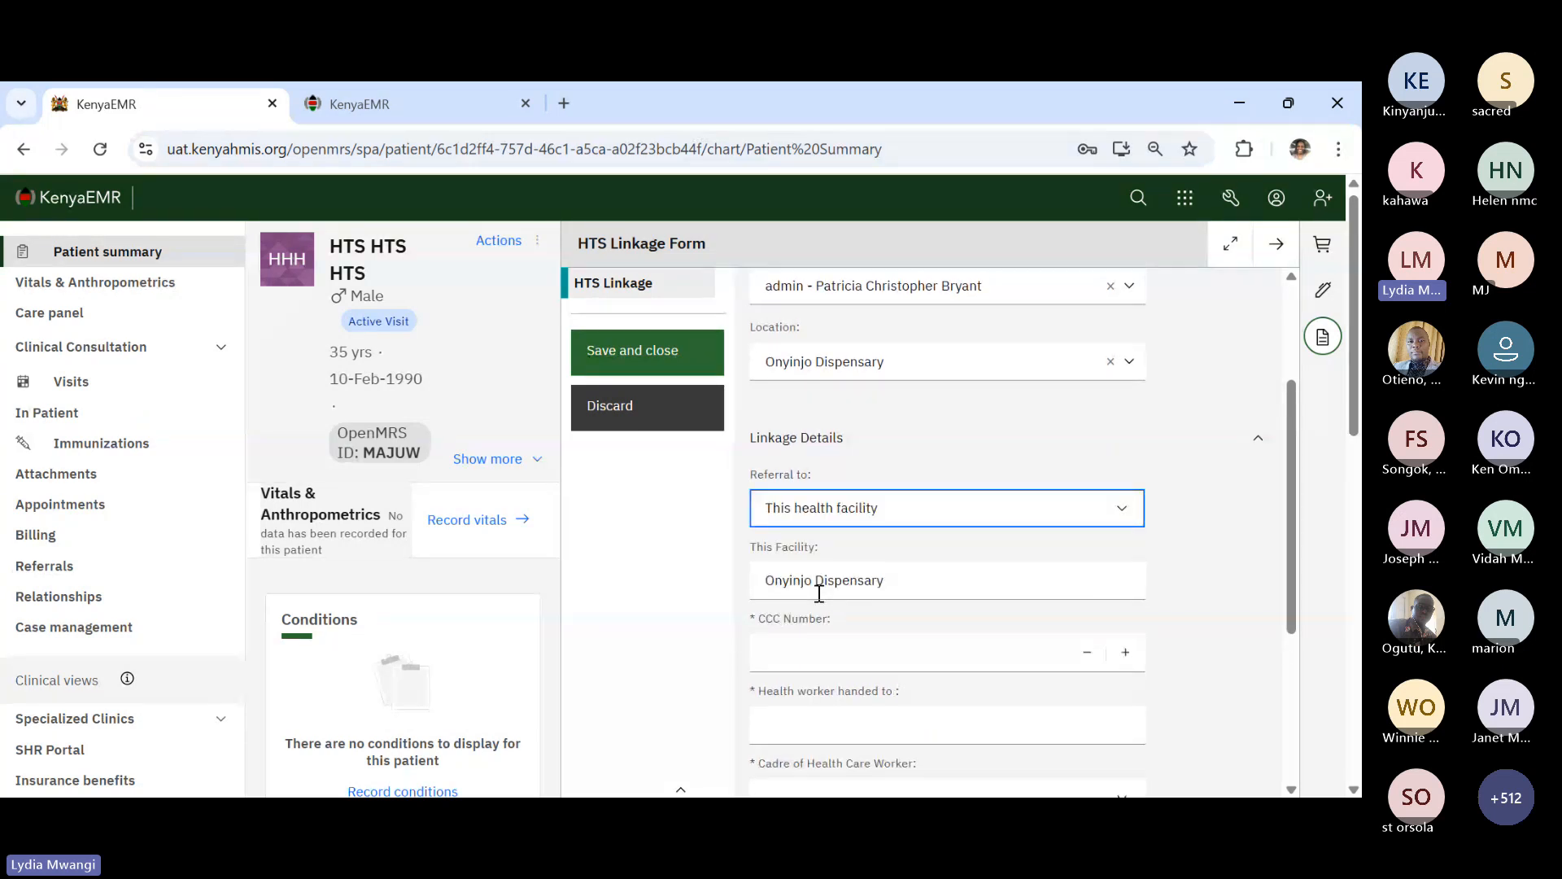
click(923, 651)
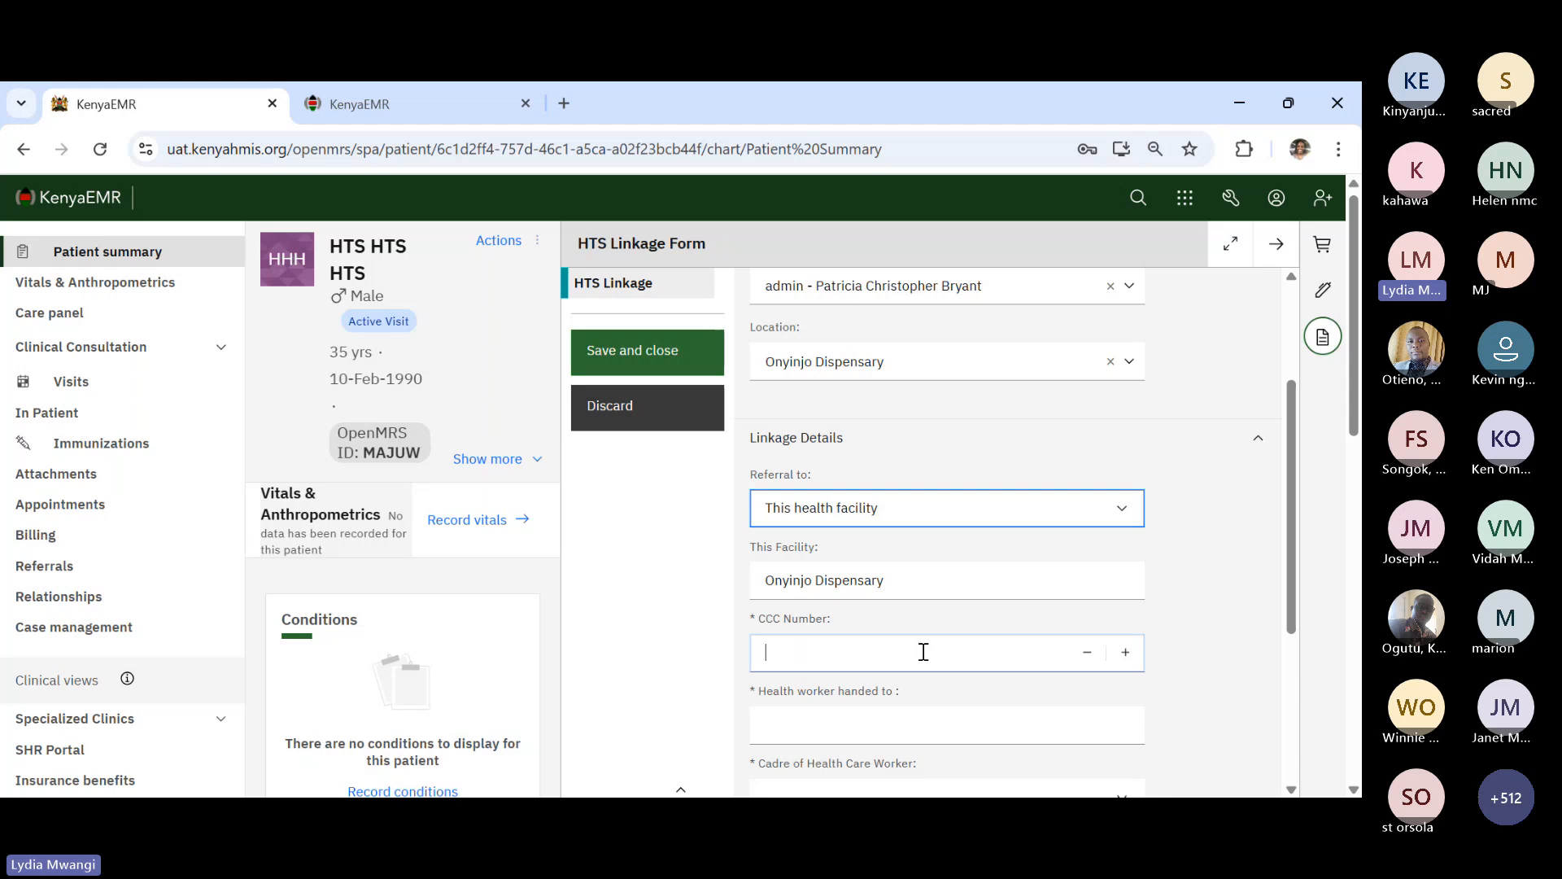
text(12345)
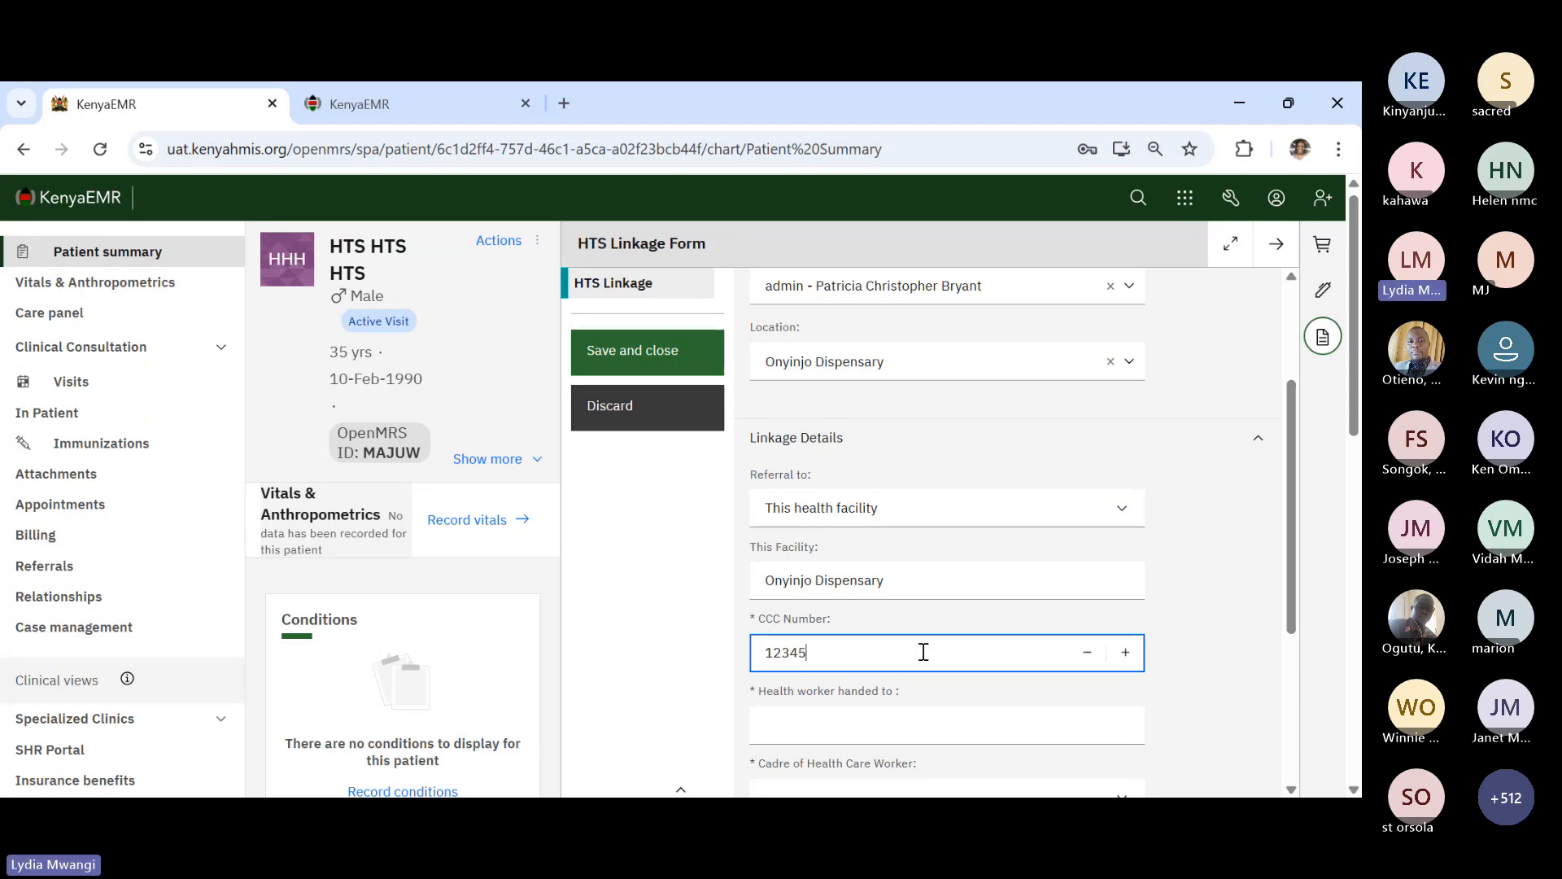
text(00012)
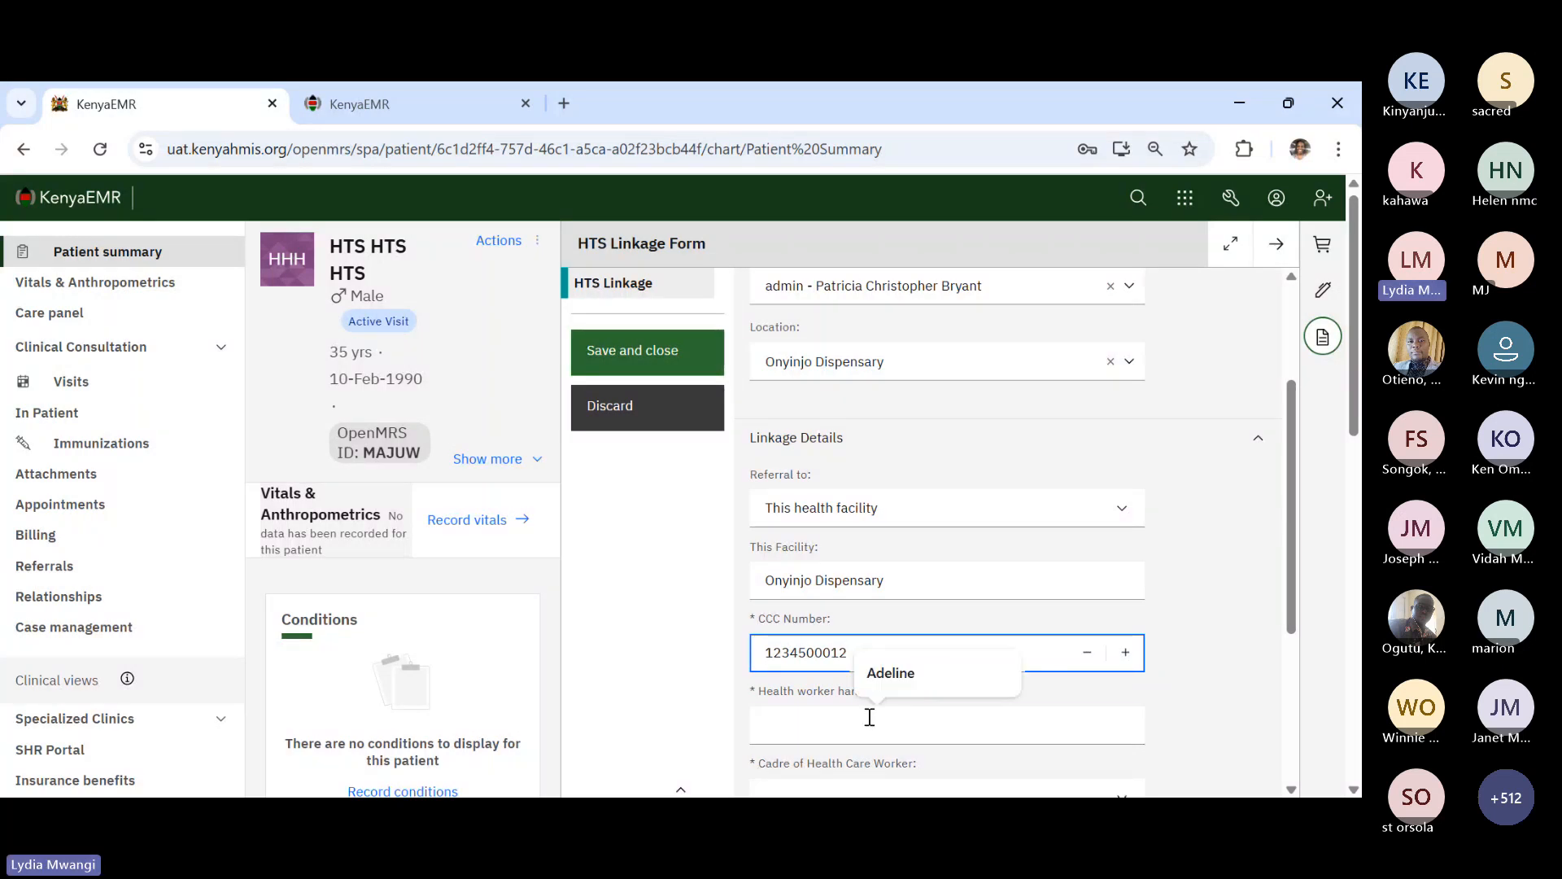
click(868, 716)
click(942, 674)
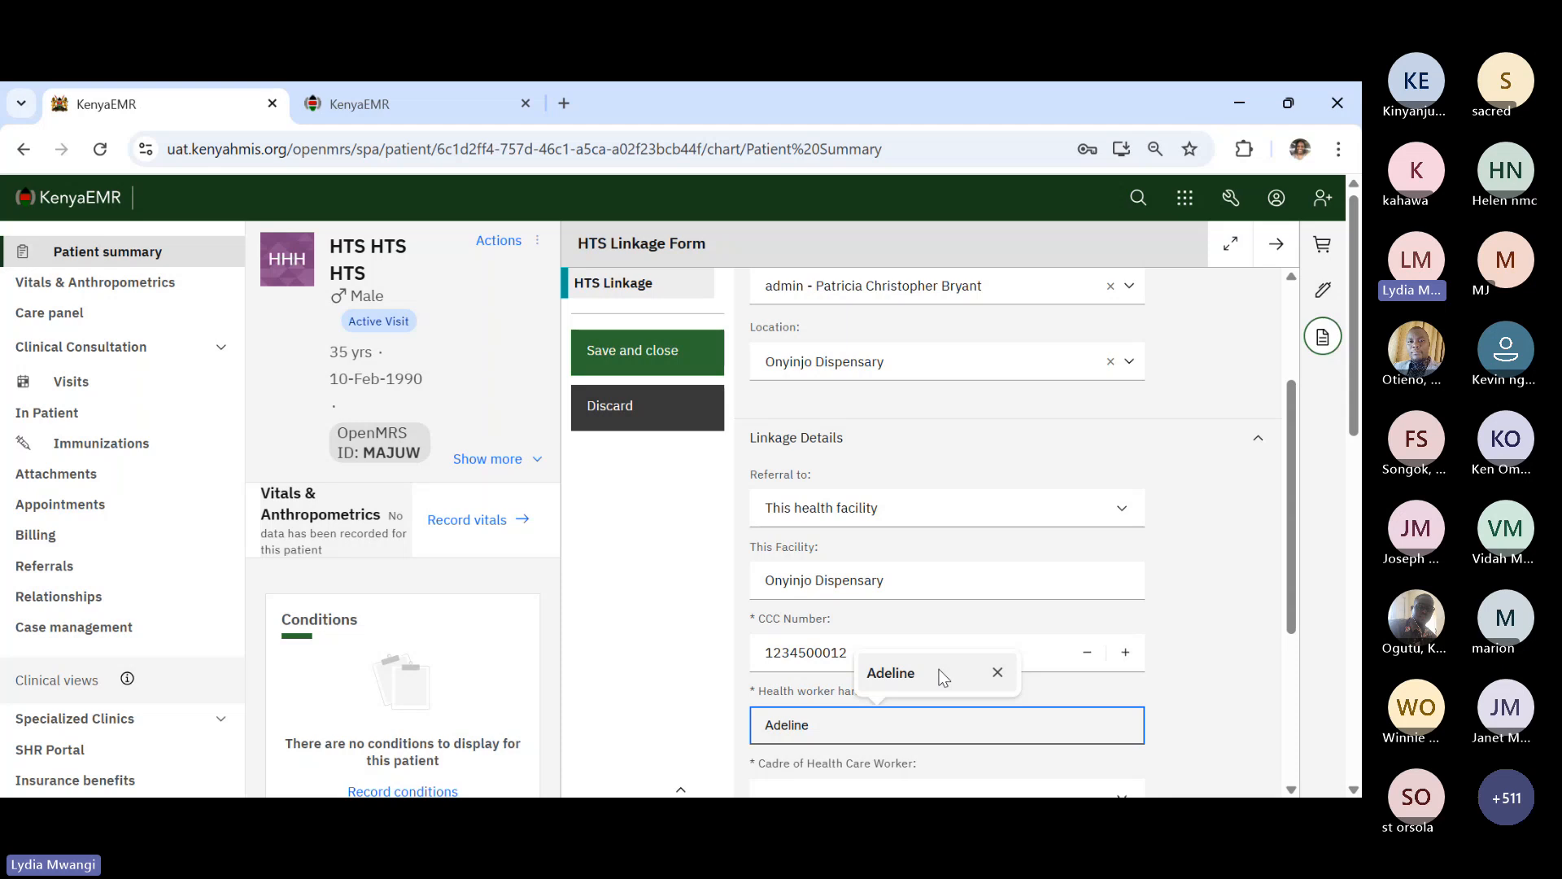
- Set cadre to Clinical Officer/Doctor and both enrollment and ART start dates to 8 May 2025
scroll(1229, 742, down, 2)
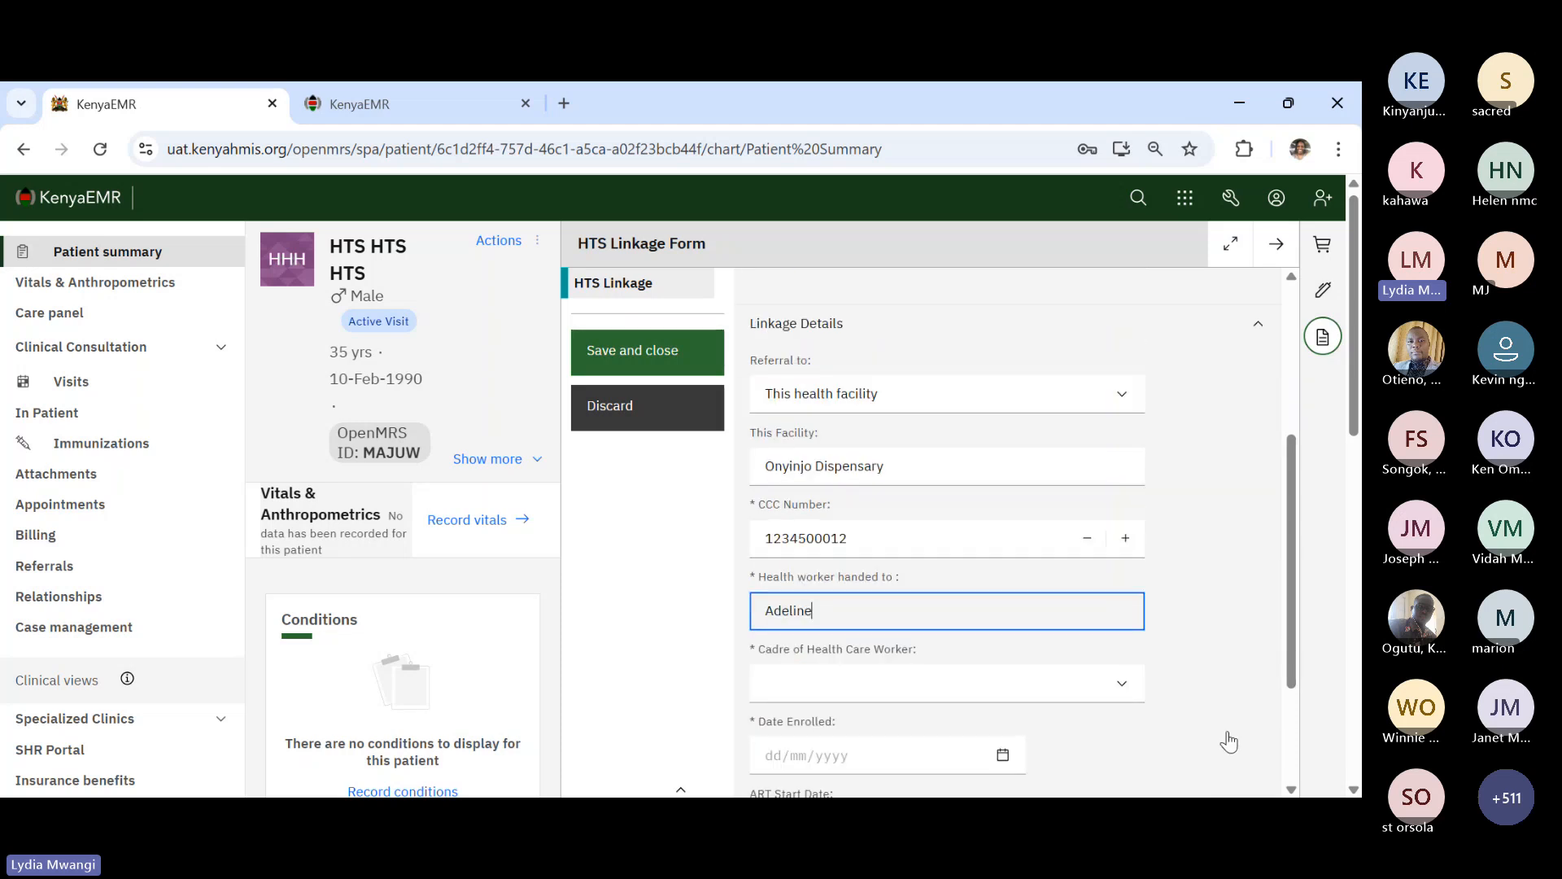
scroll(1228, 742, down, 1)
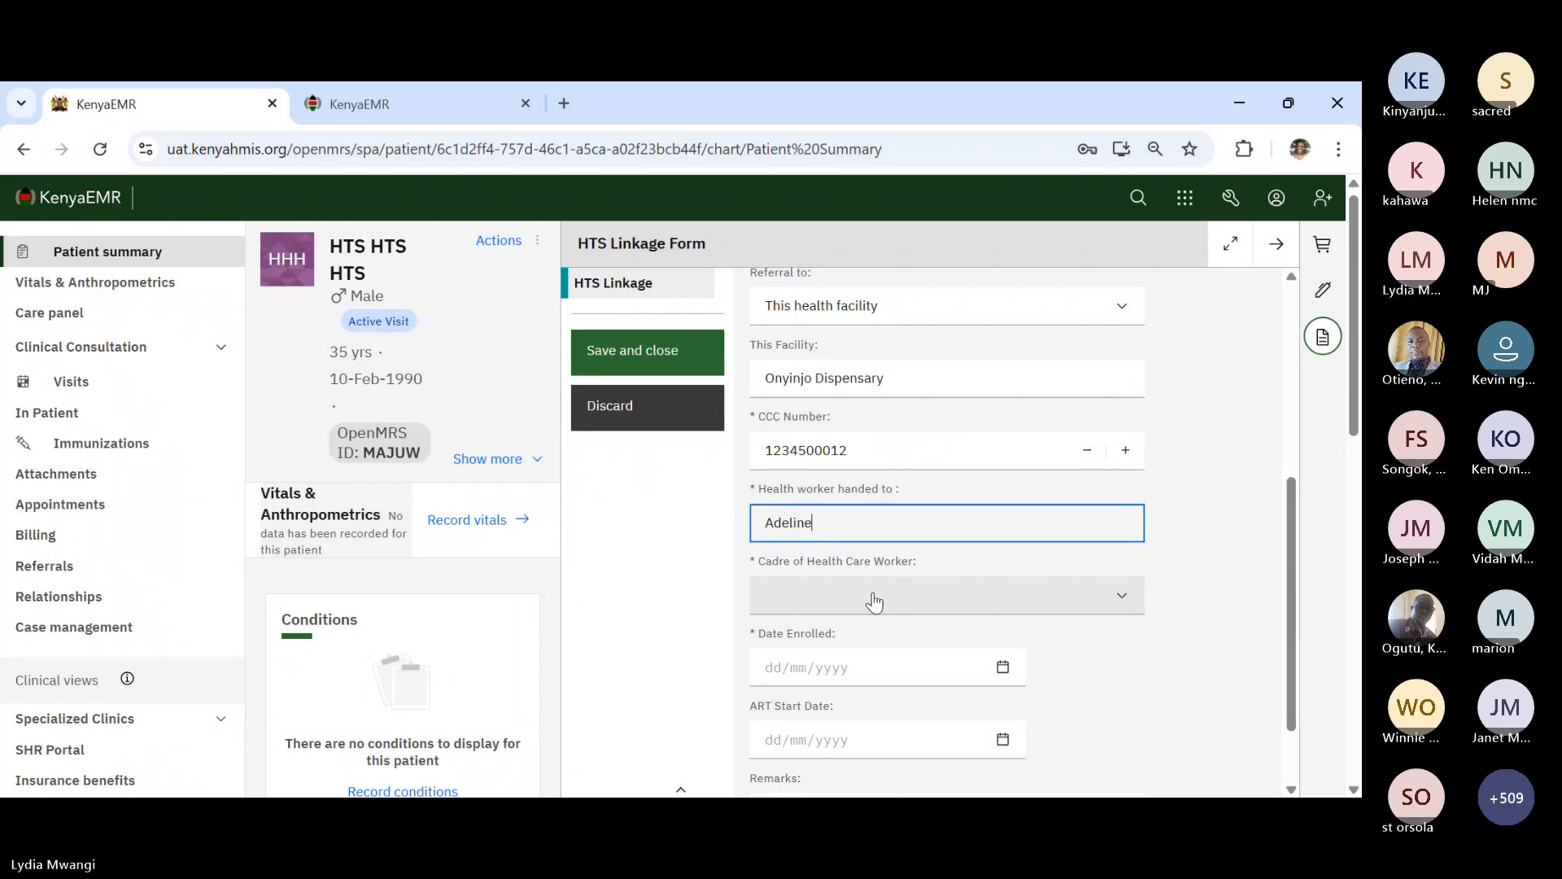
key(Tab)
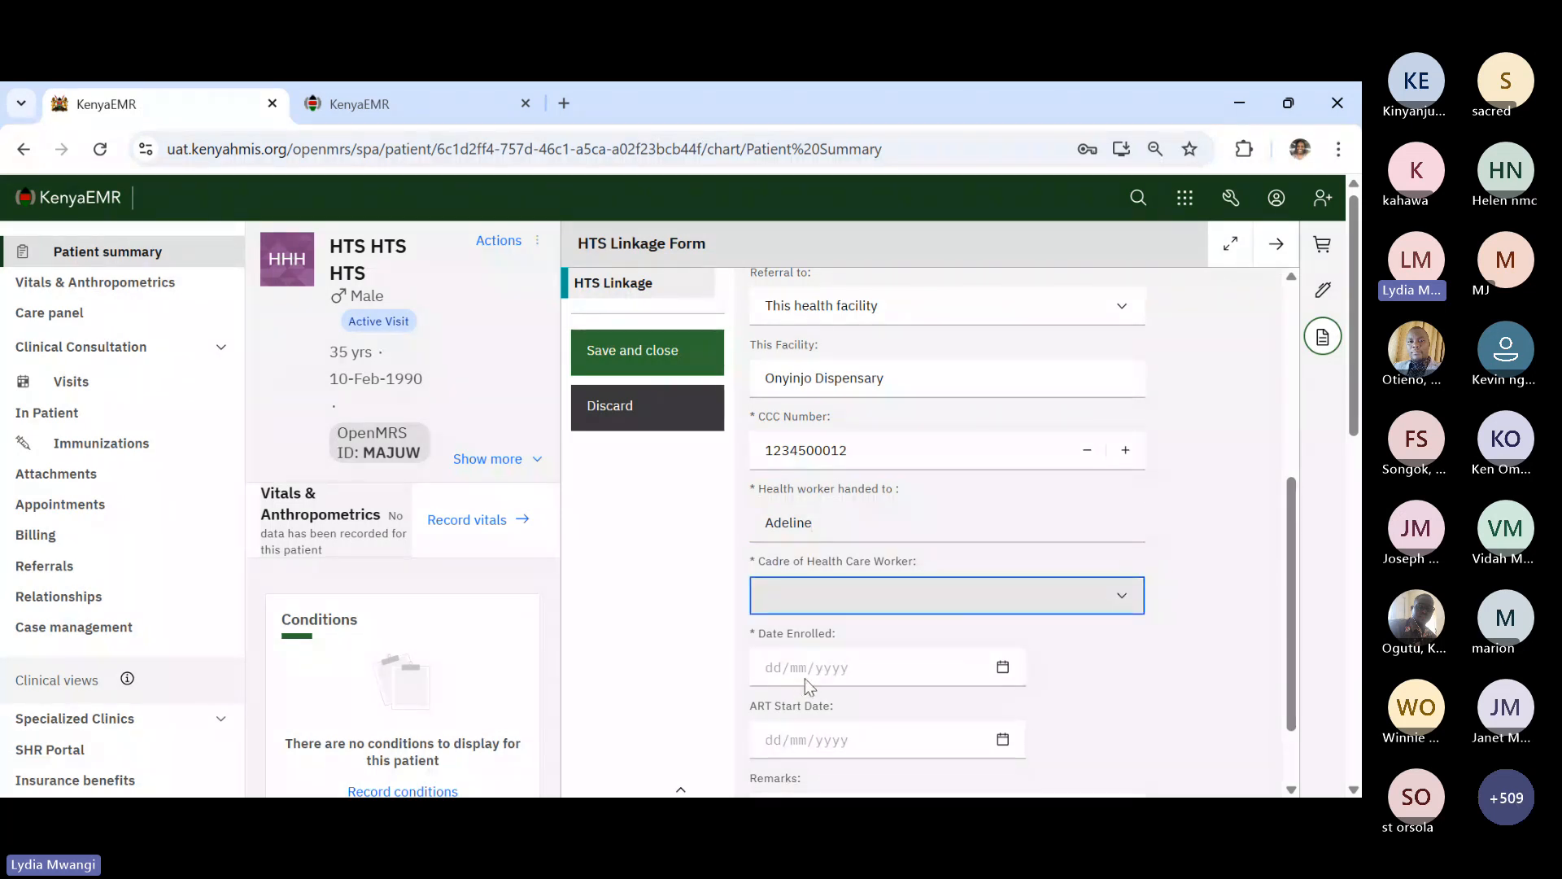
key(Down)
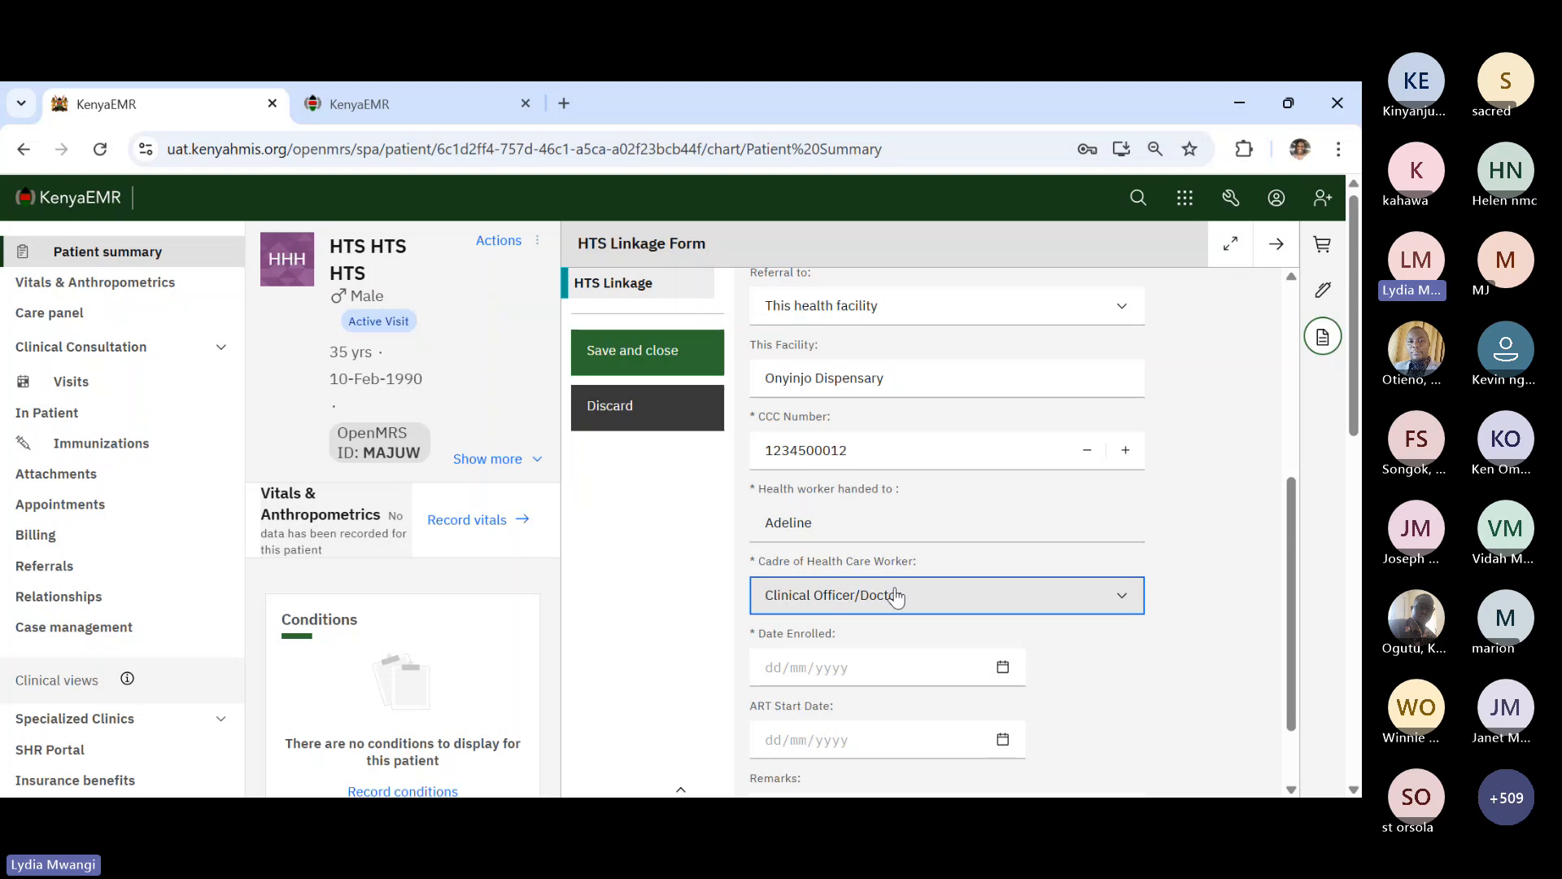
scroll(877, 622, down, 1)
scroll(858, 647, down, 1)
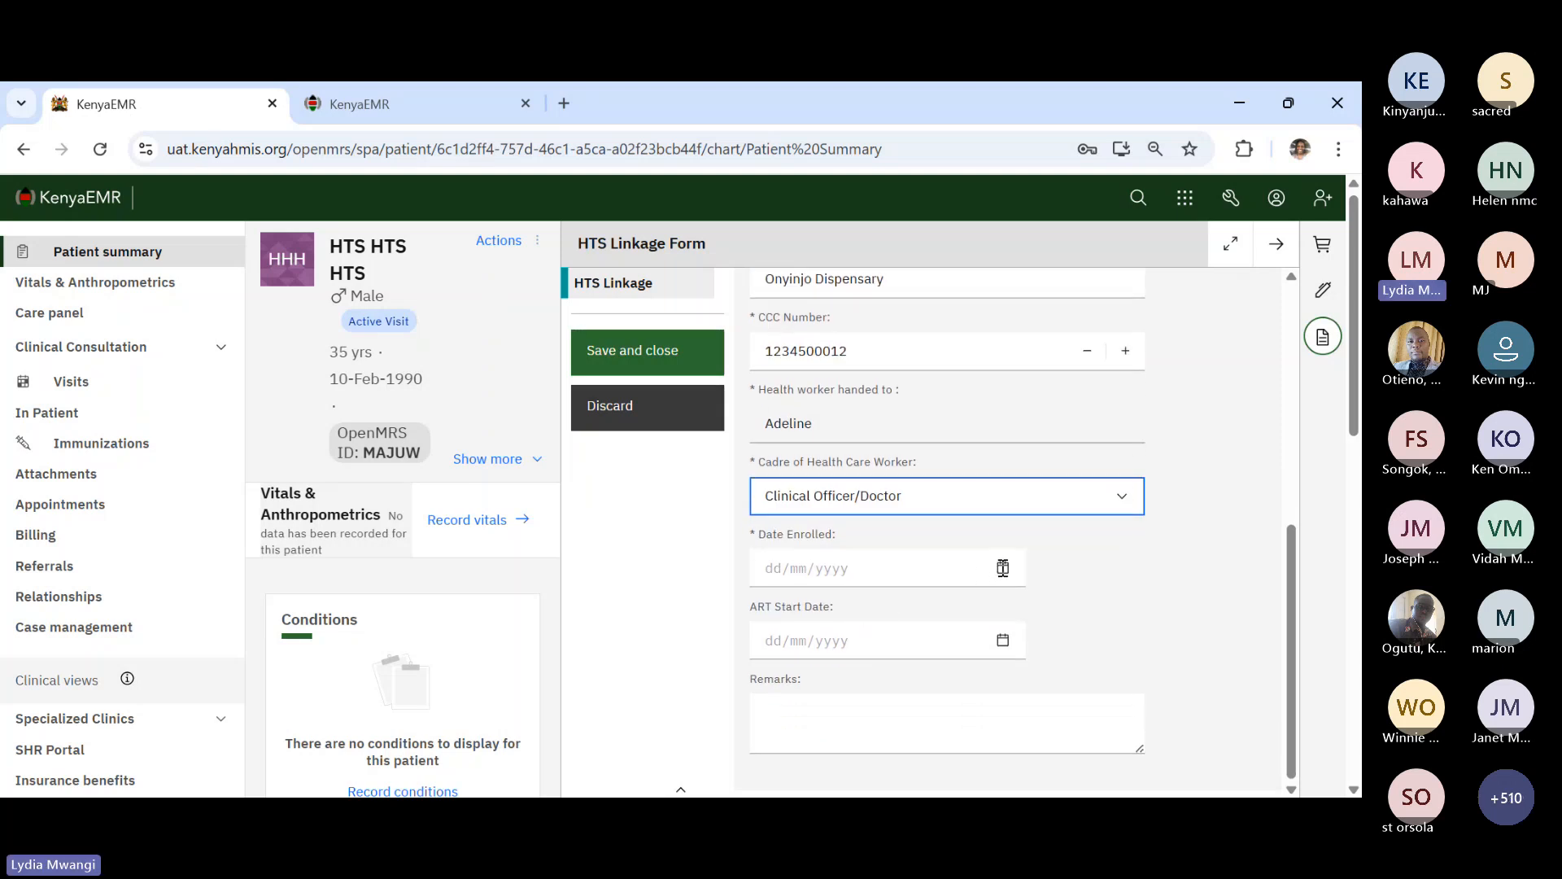
click(1001, 568)
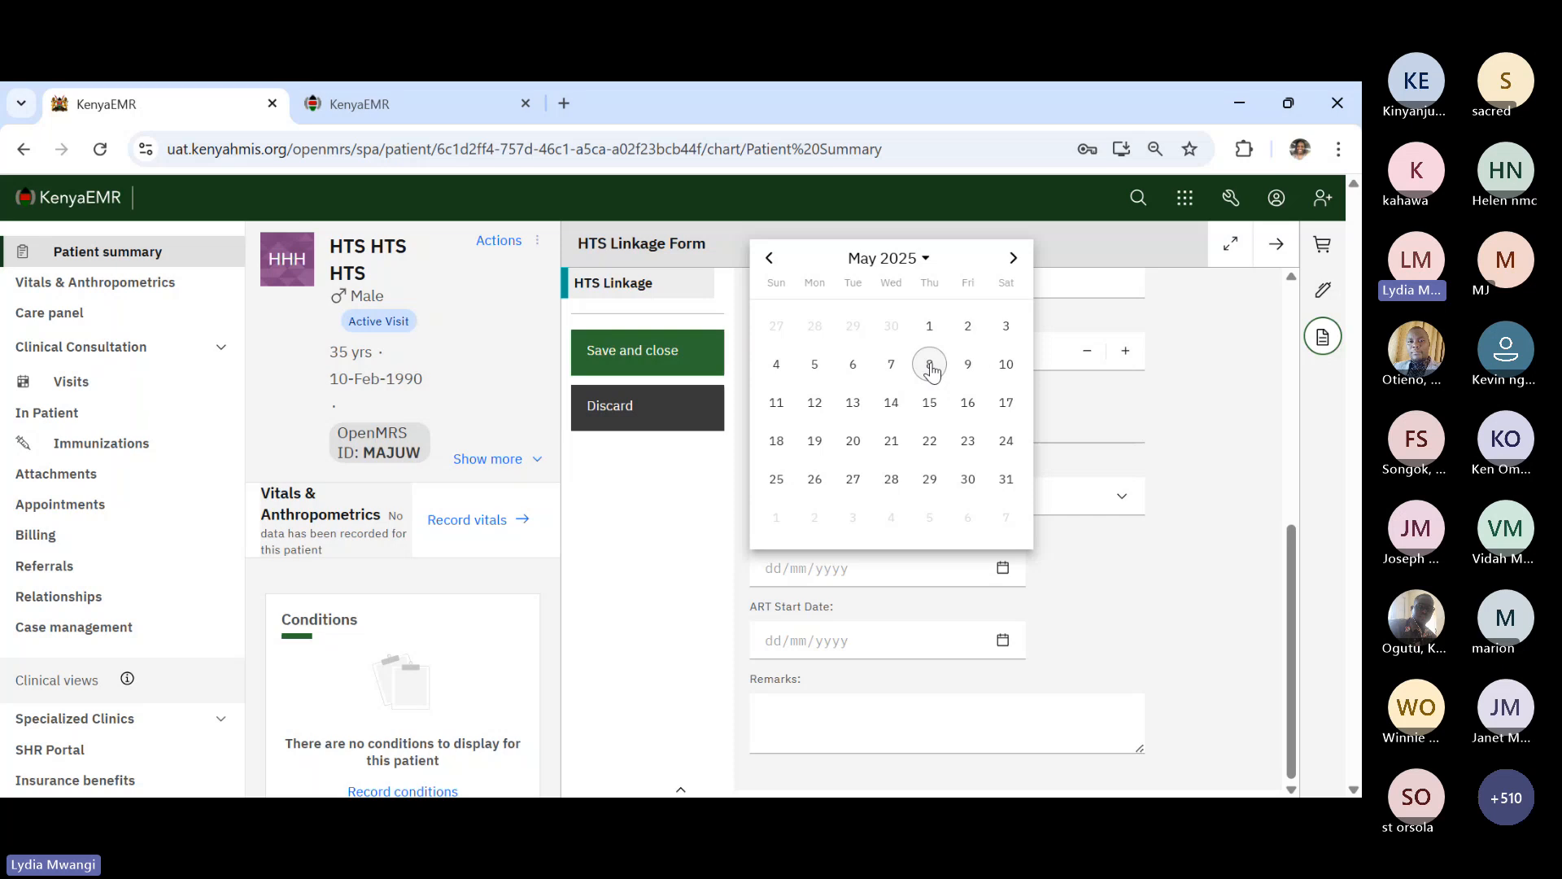
click(930, 366)
click(1001, 639)
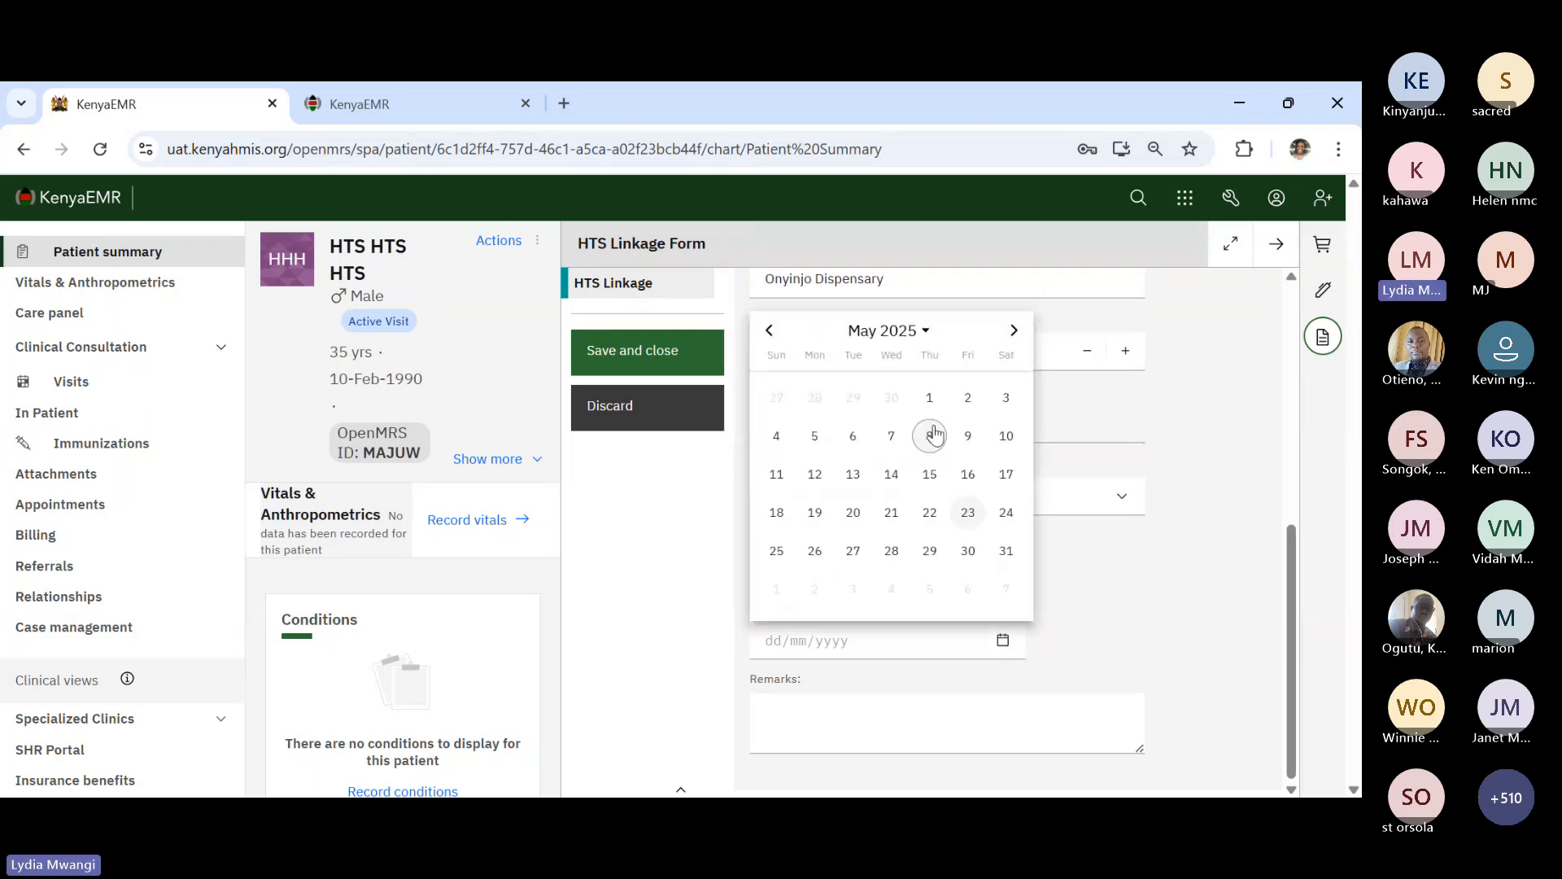
click(932, 436)
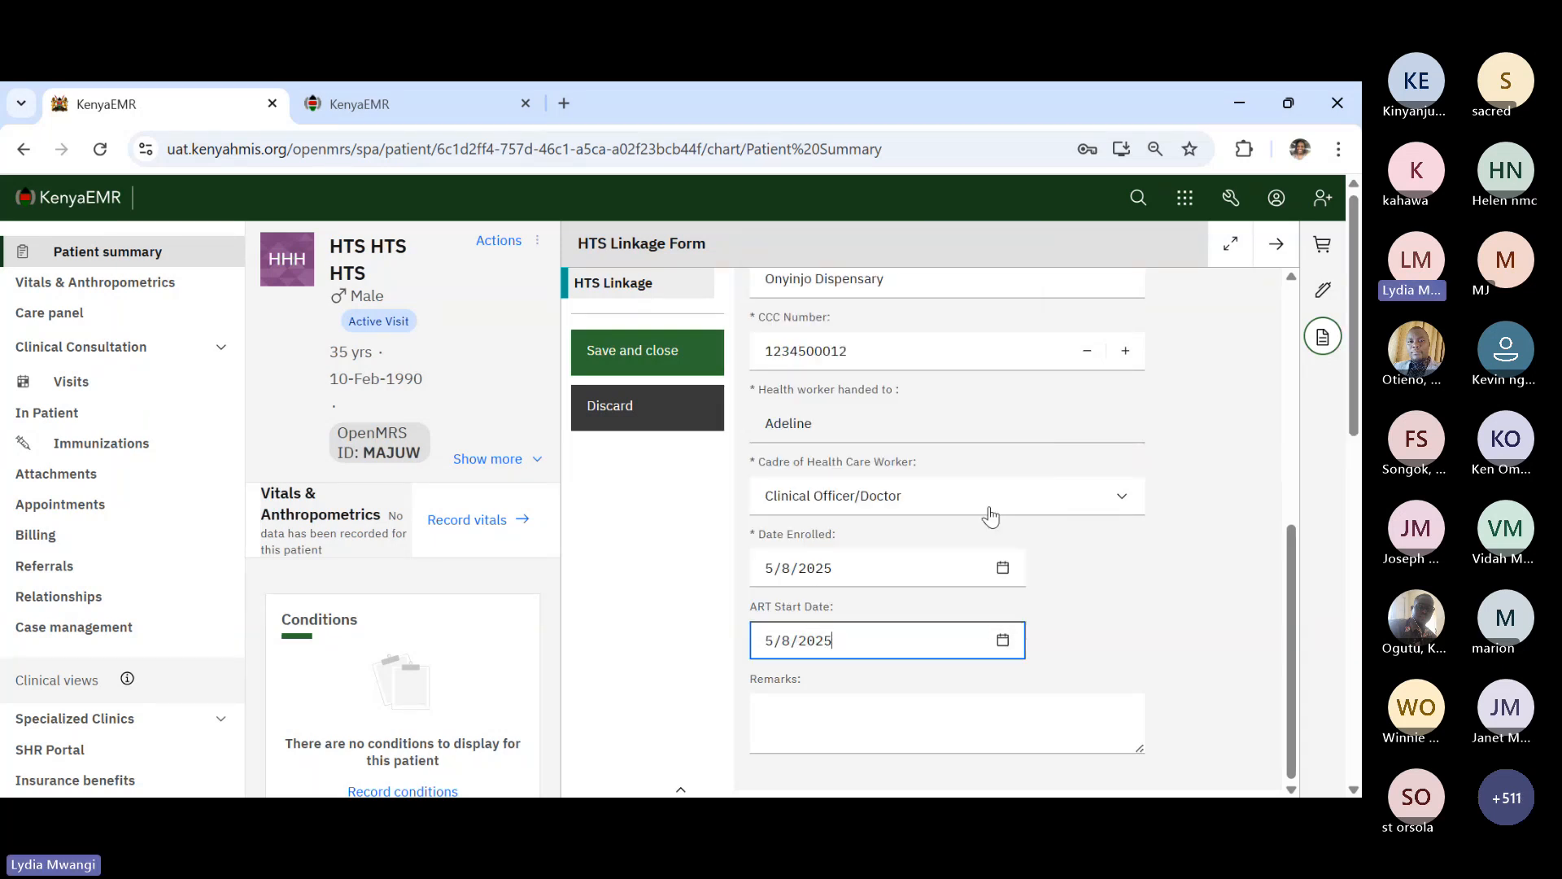
scroll(1116, 670, down, 2)
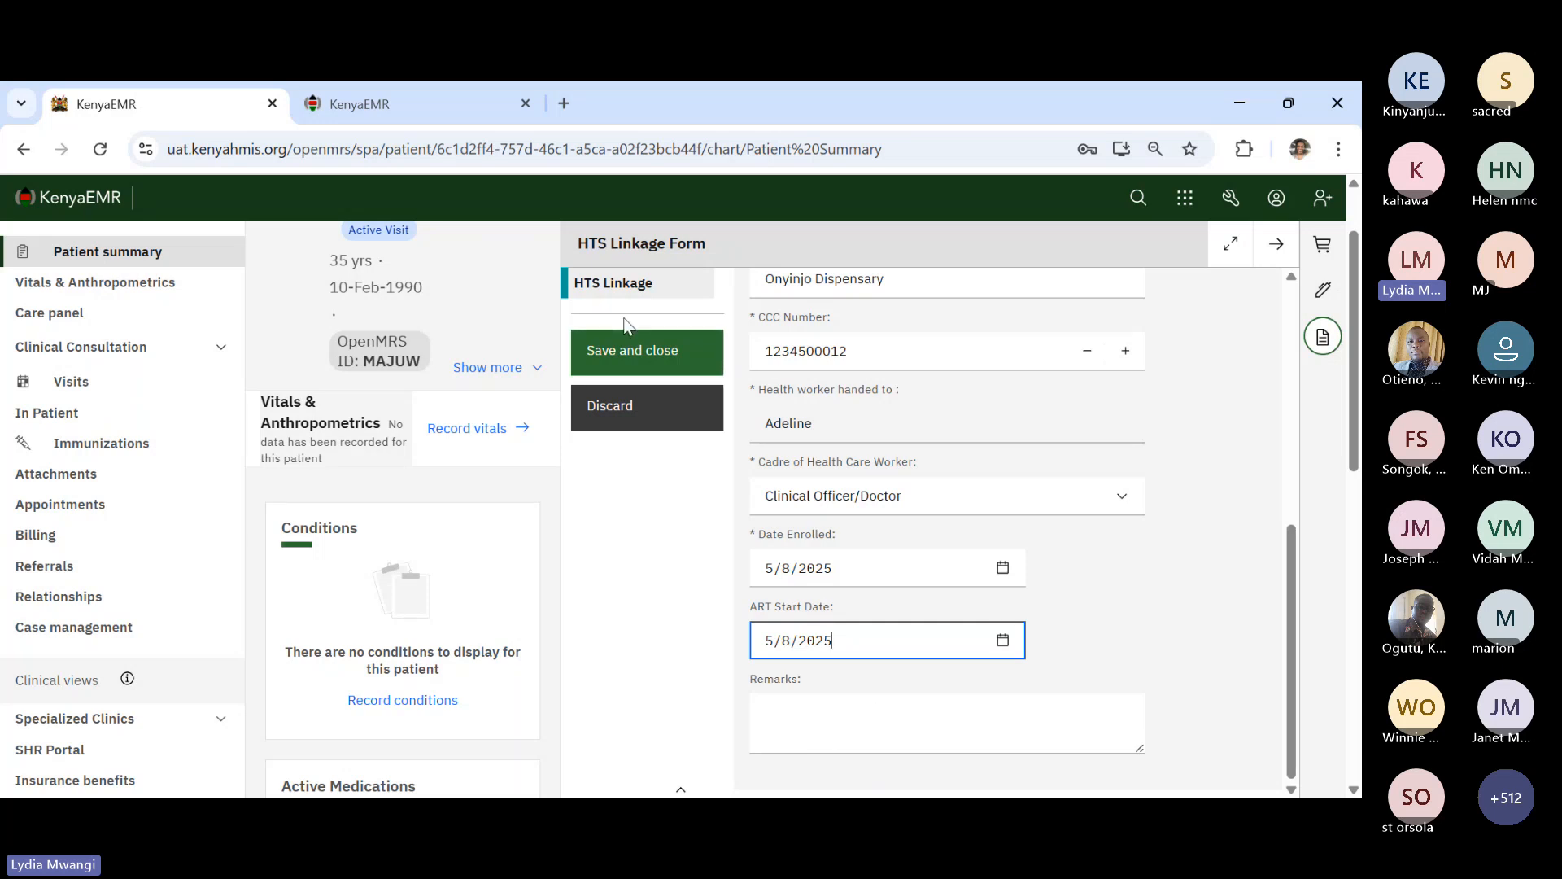
- Submit the HTS Linkage form and bring up the remaining clinical forms list
click(628, 350)
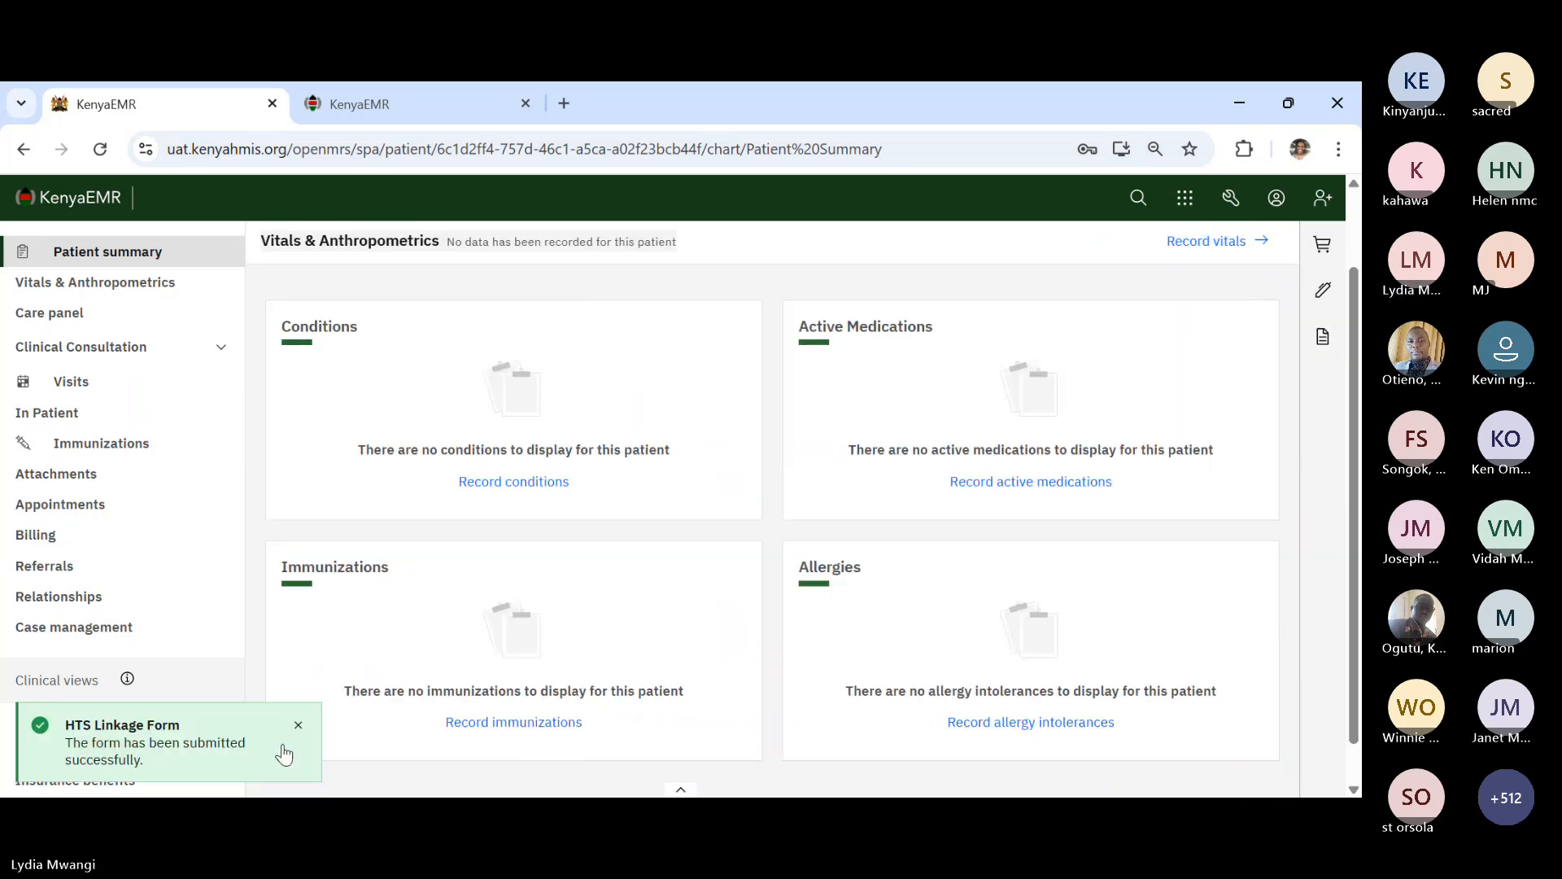
click(299, 725)
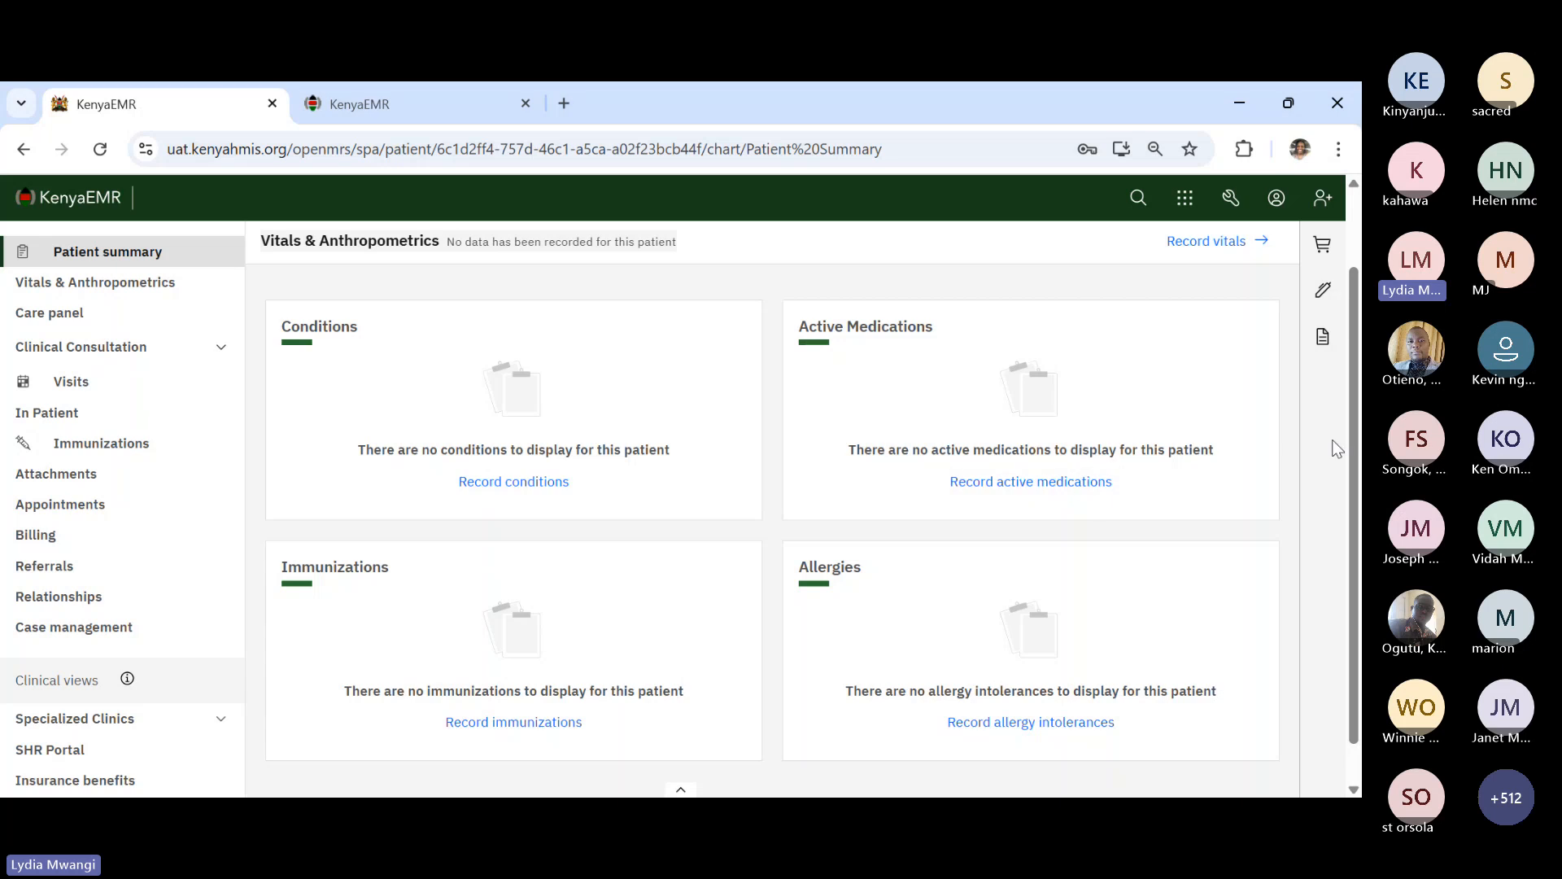
click(1323, 336)
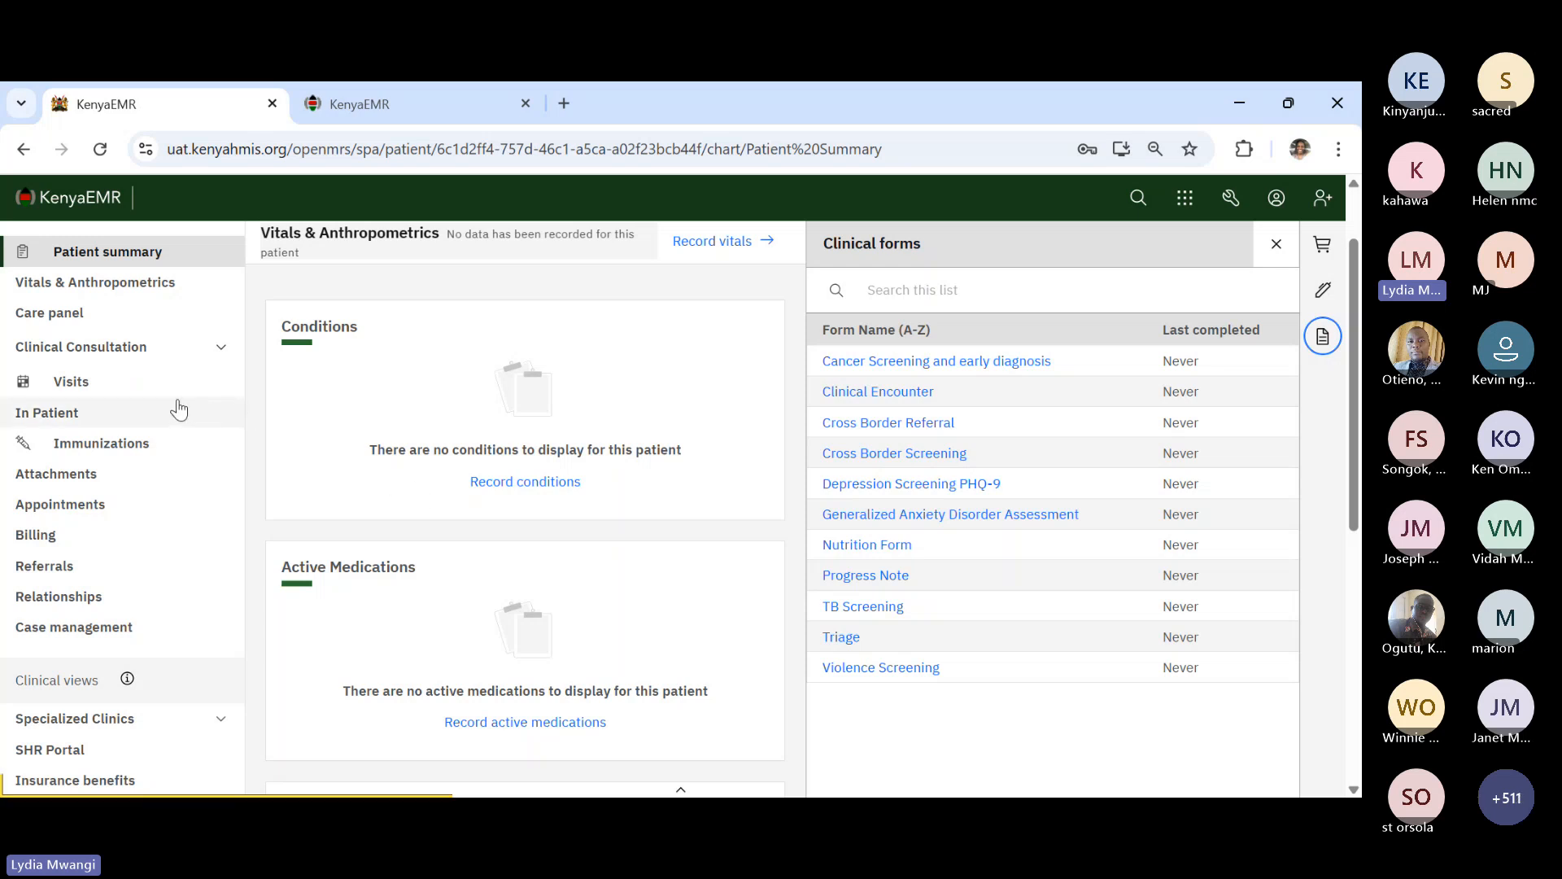
- Check All encounters lists the four HTS forms, then view the patient's Relationships page
click(133, 389)
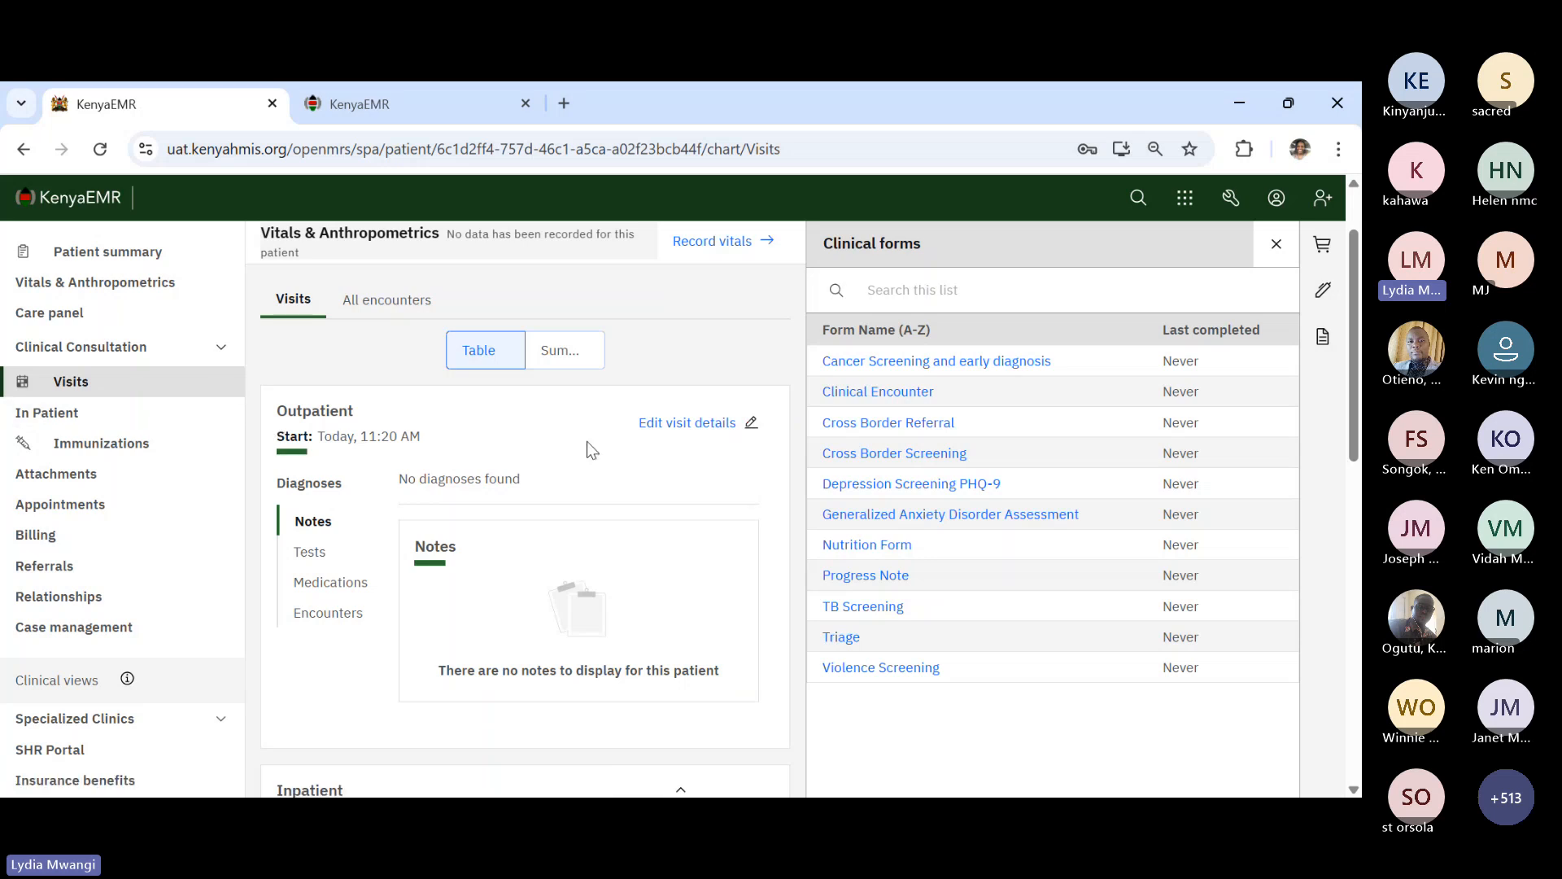
click(1278, 246)
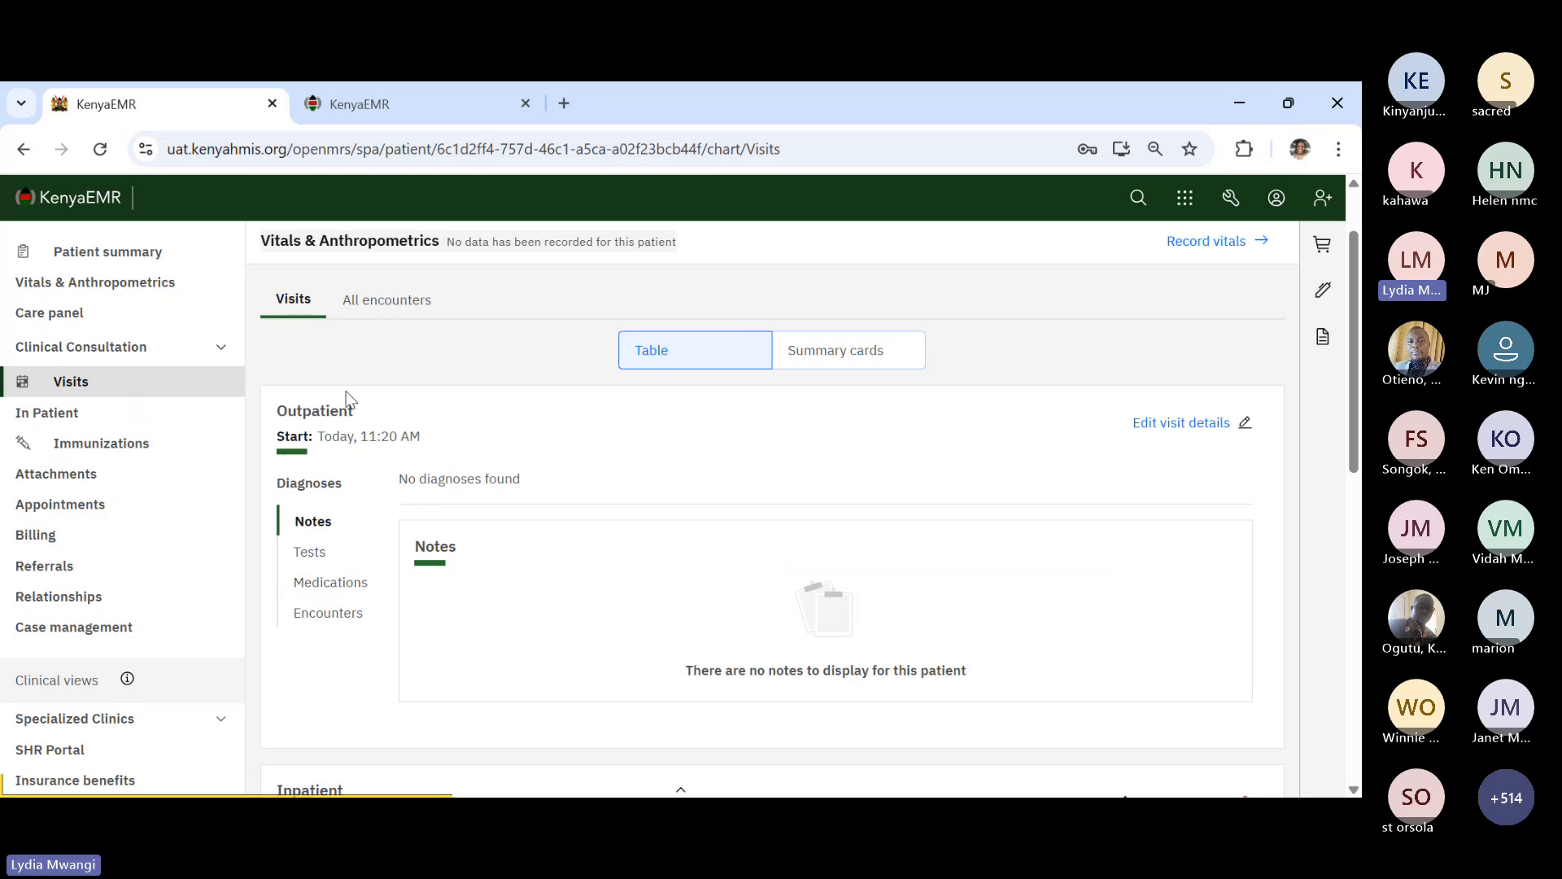
click(367, 304)
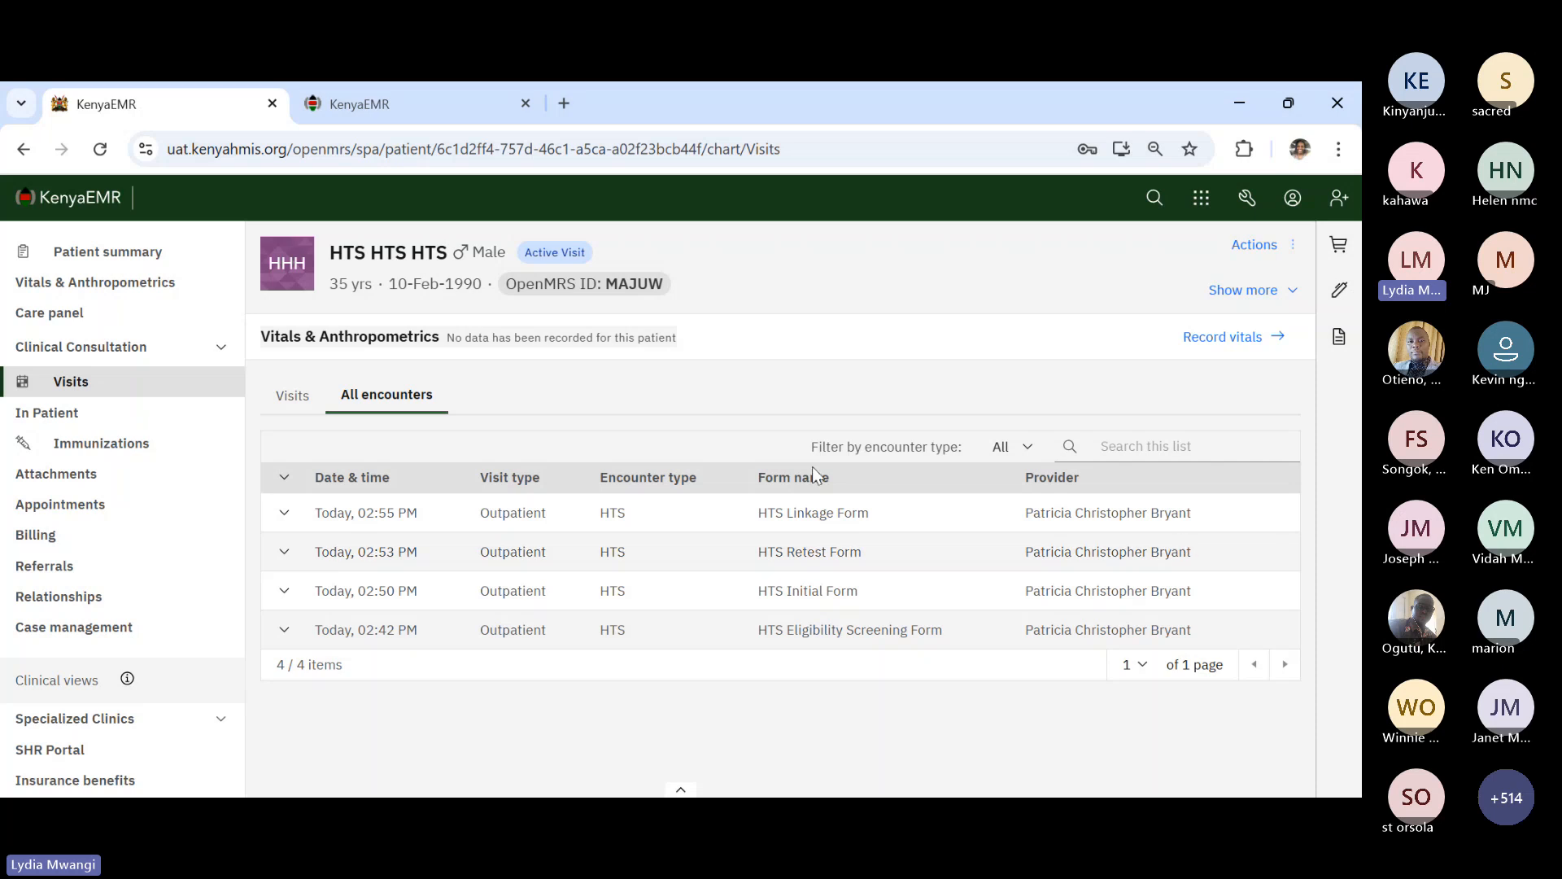
click(73, 609)
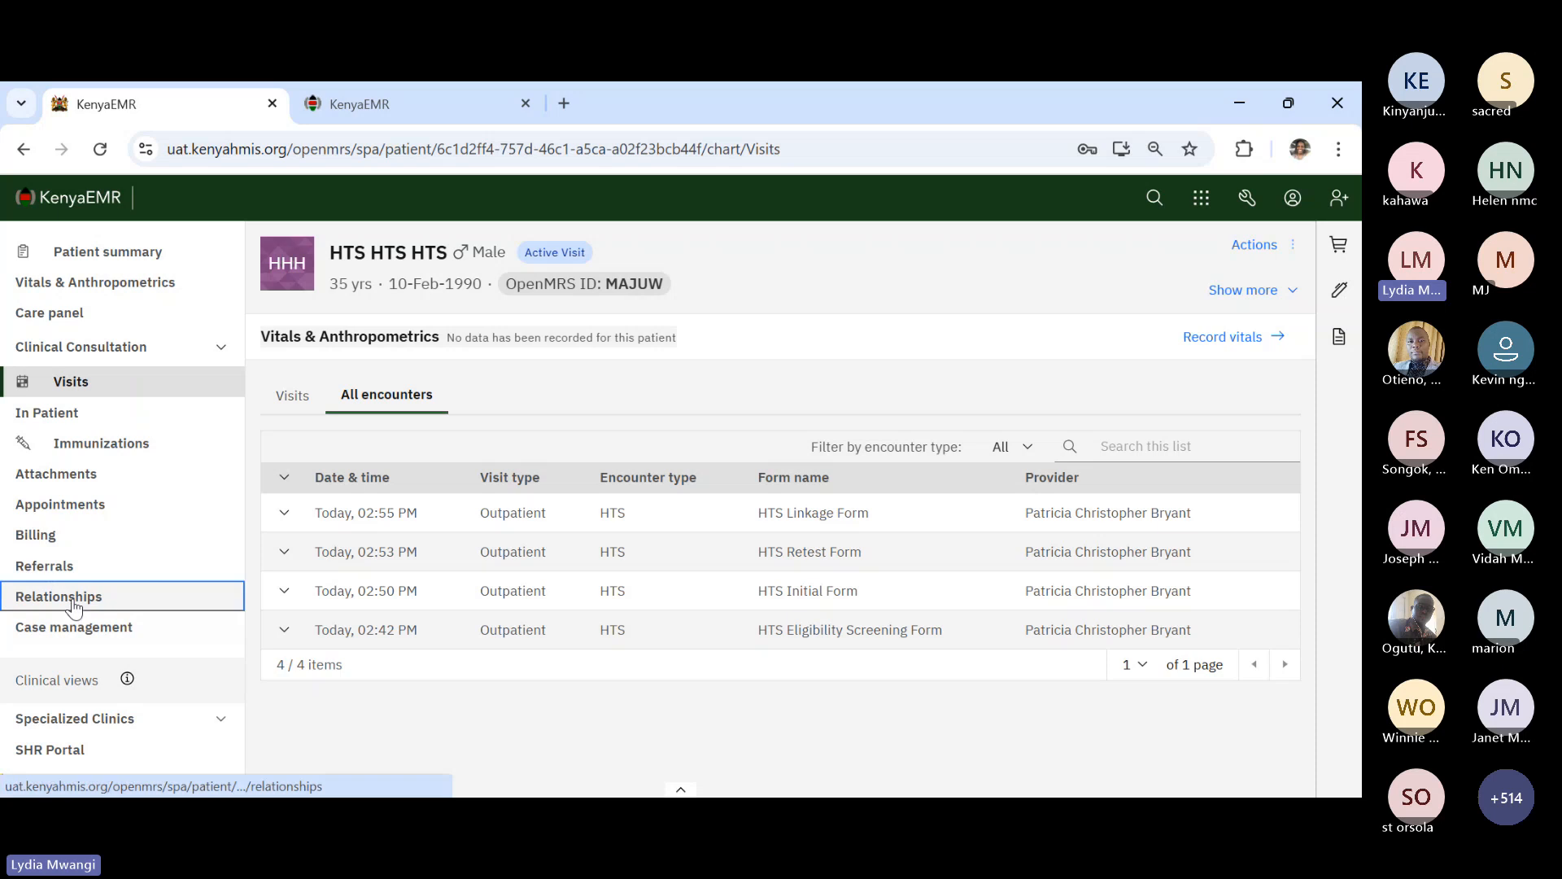
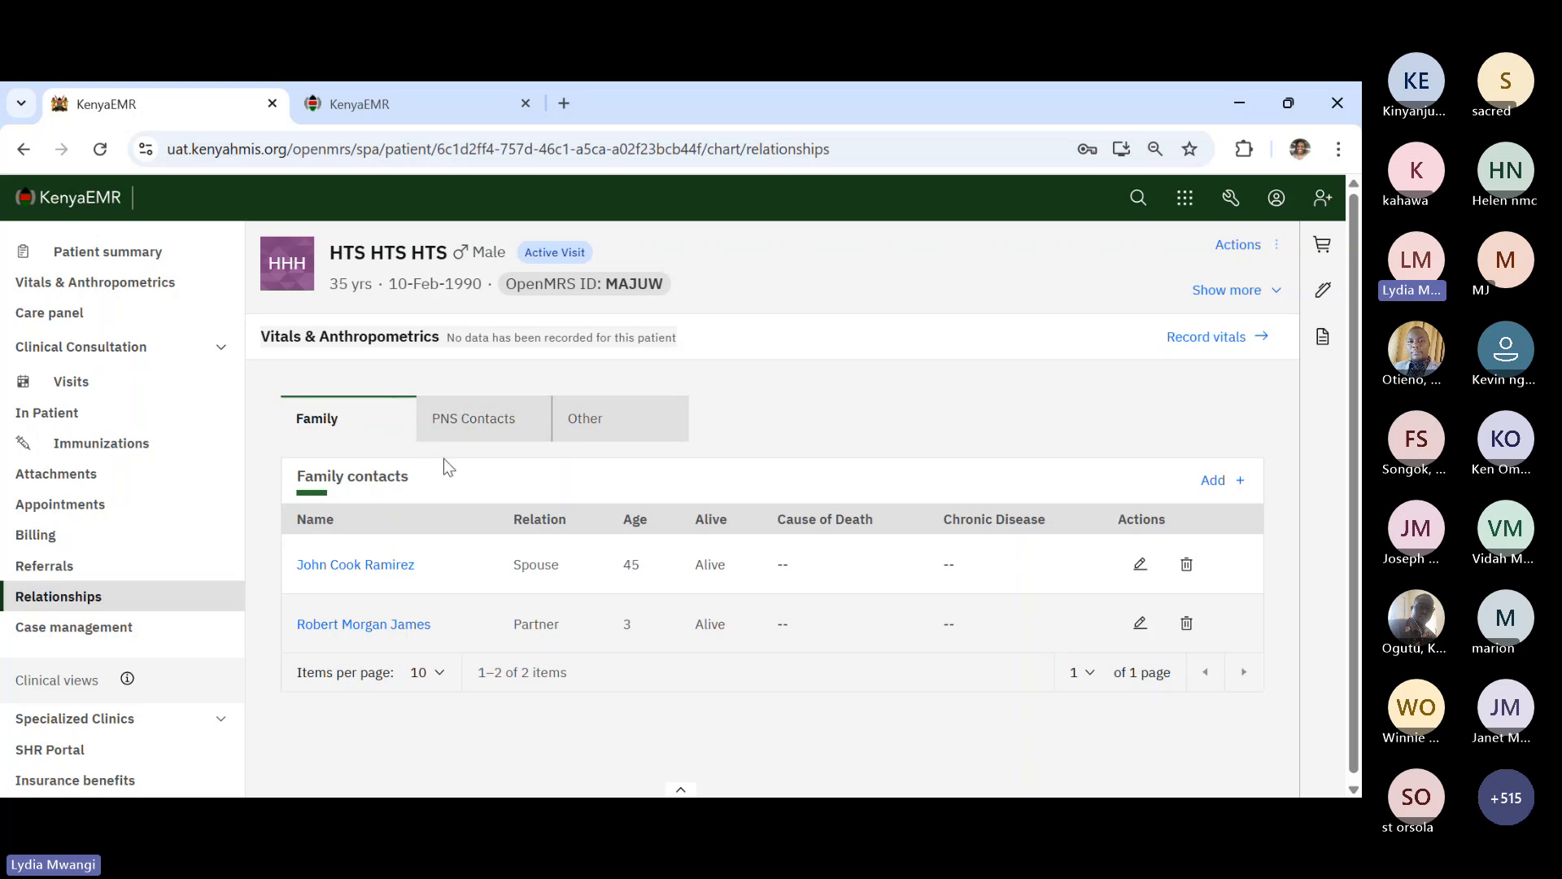
- Start a new family contact by searching for a patient by name, then discard the form
click(592, 422)
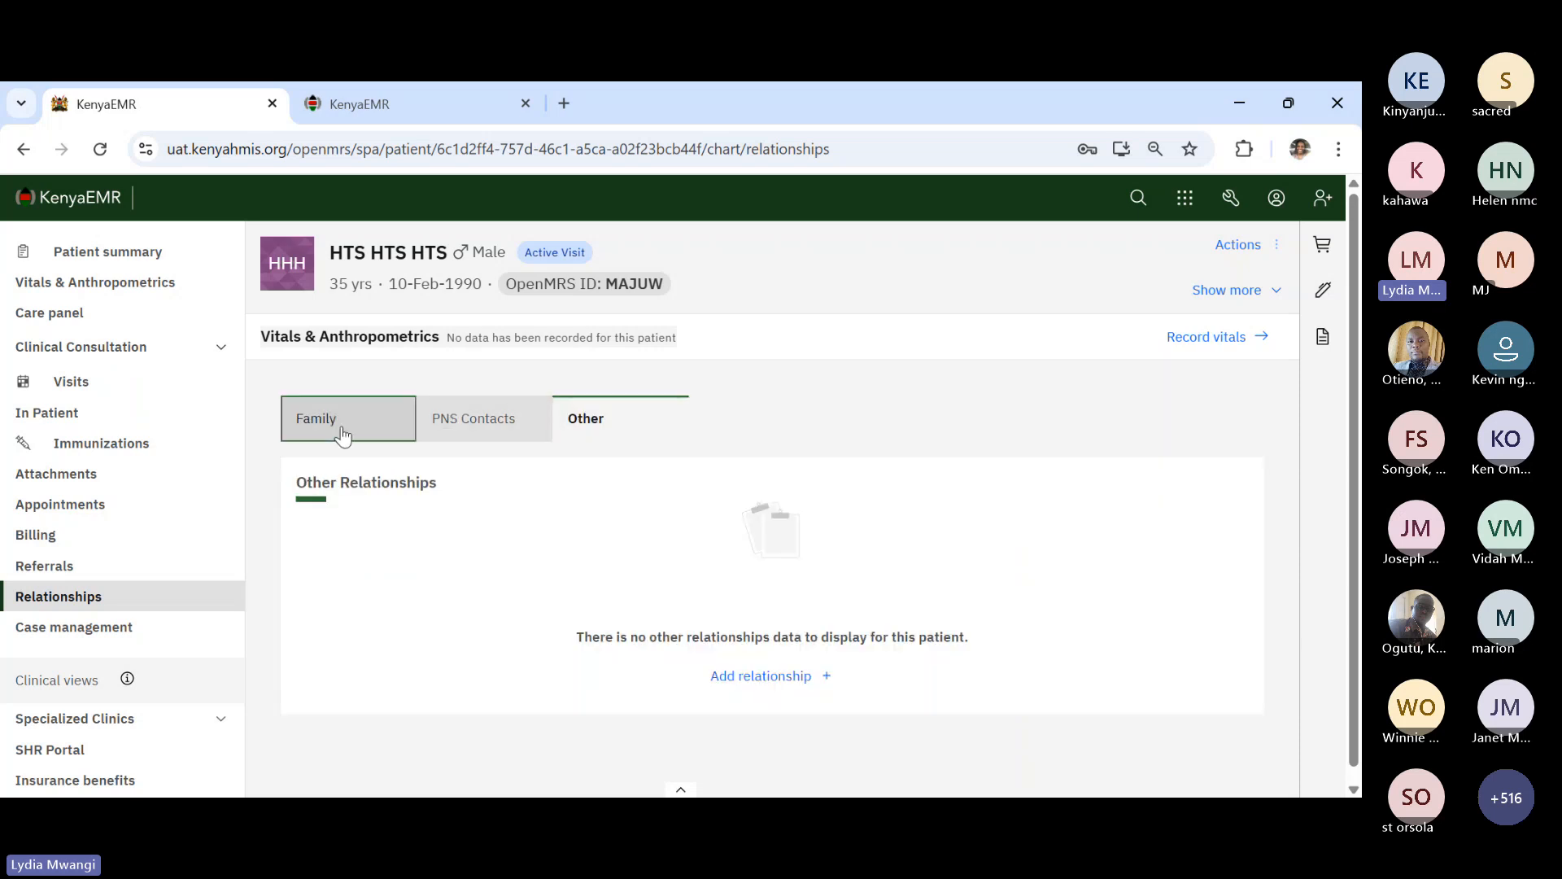
click(343, 437)
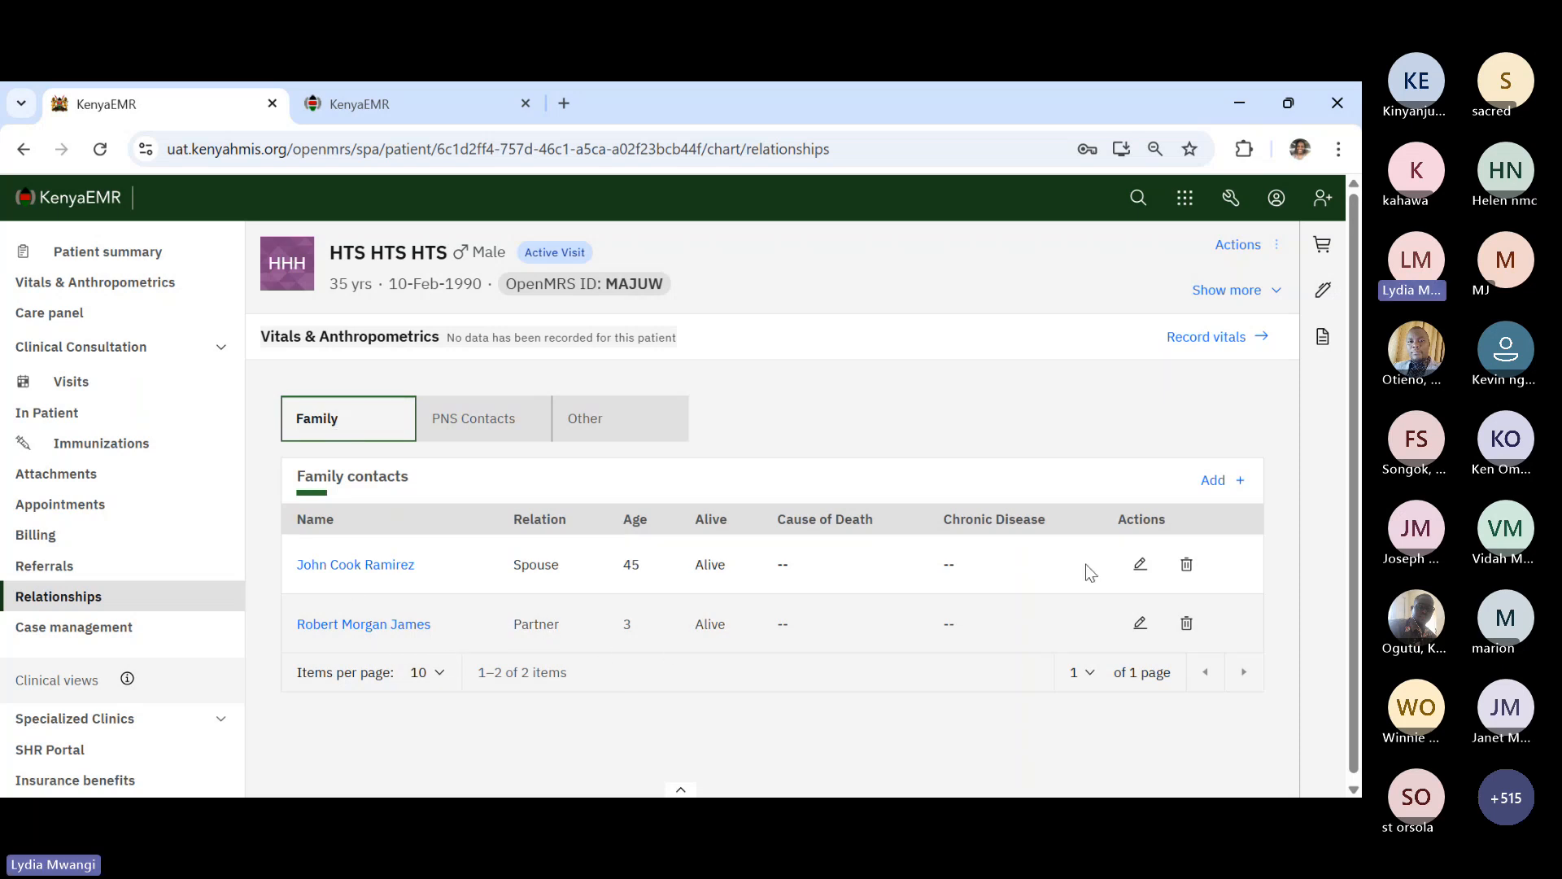
click(1220, 483)
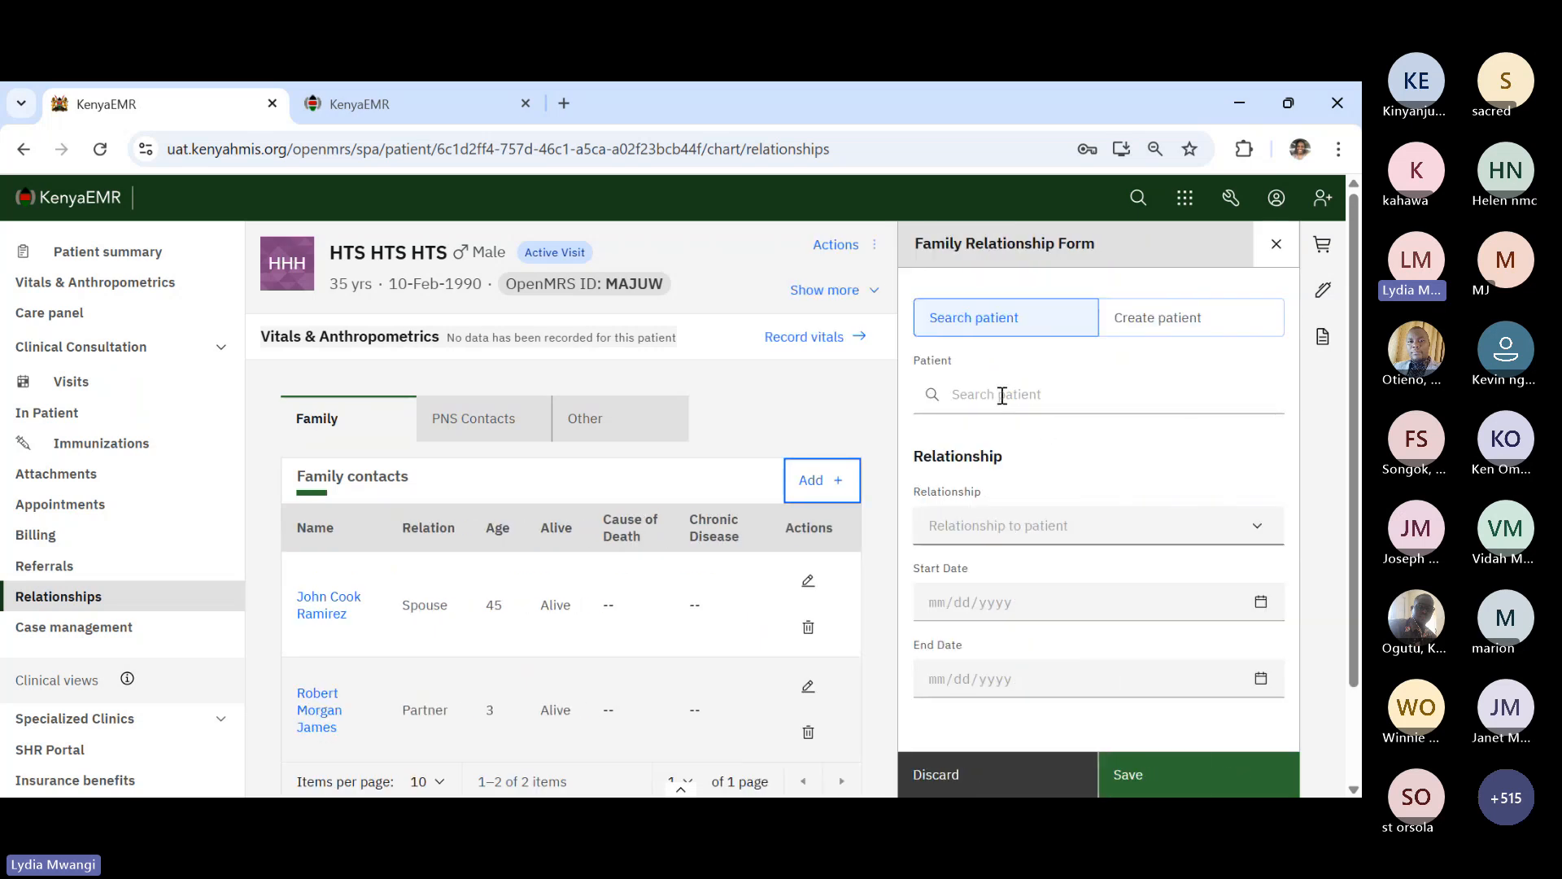
click(1002, 396)
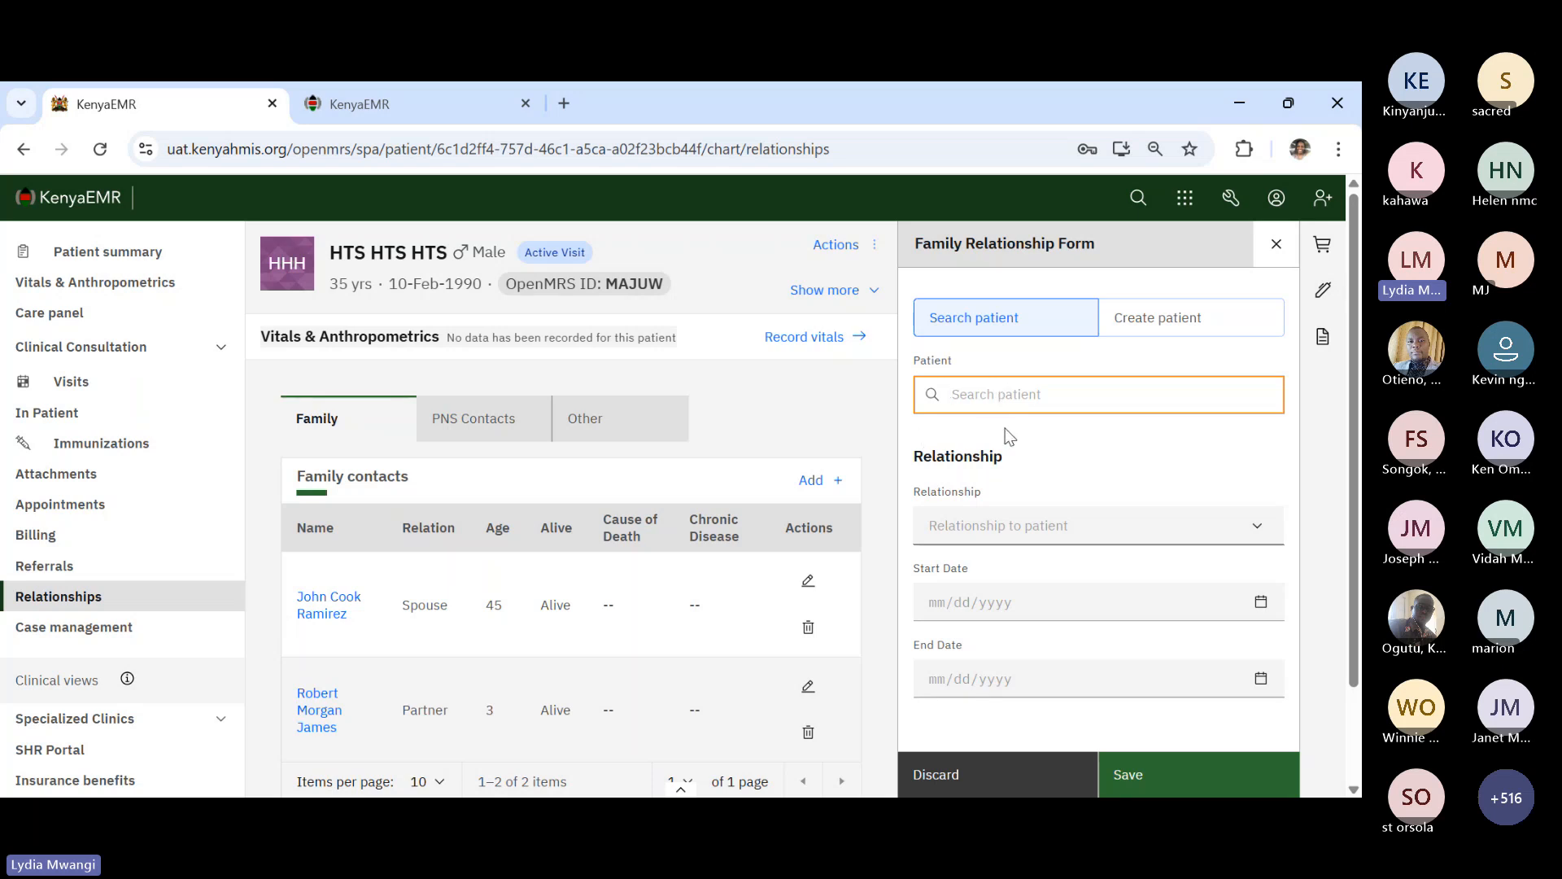
text(john)
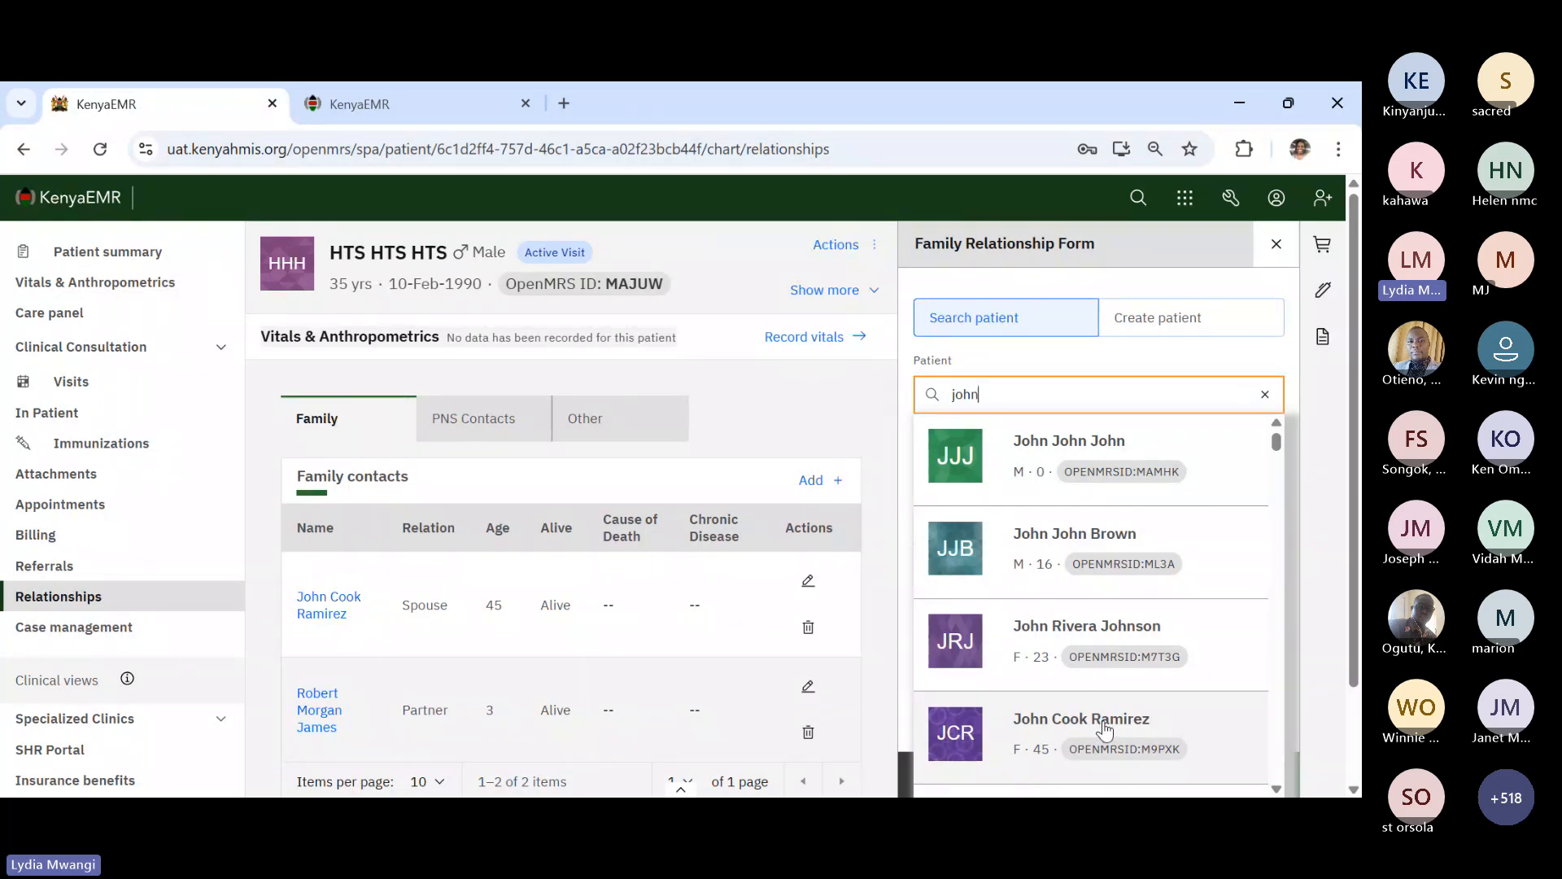
click(905, 386)
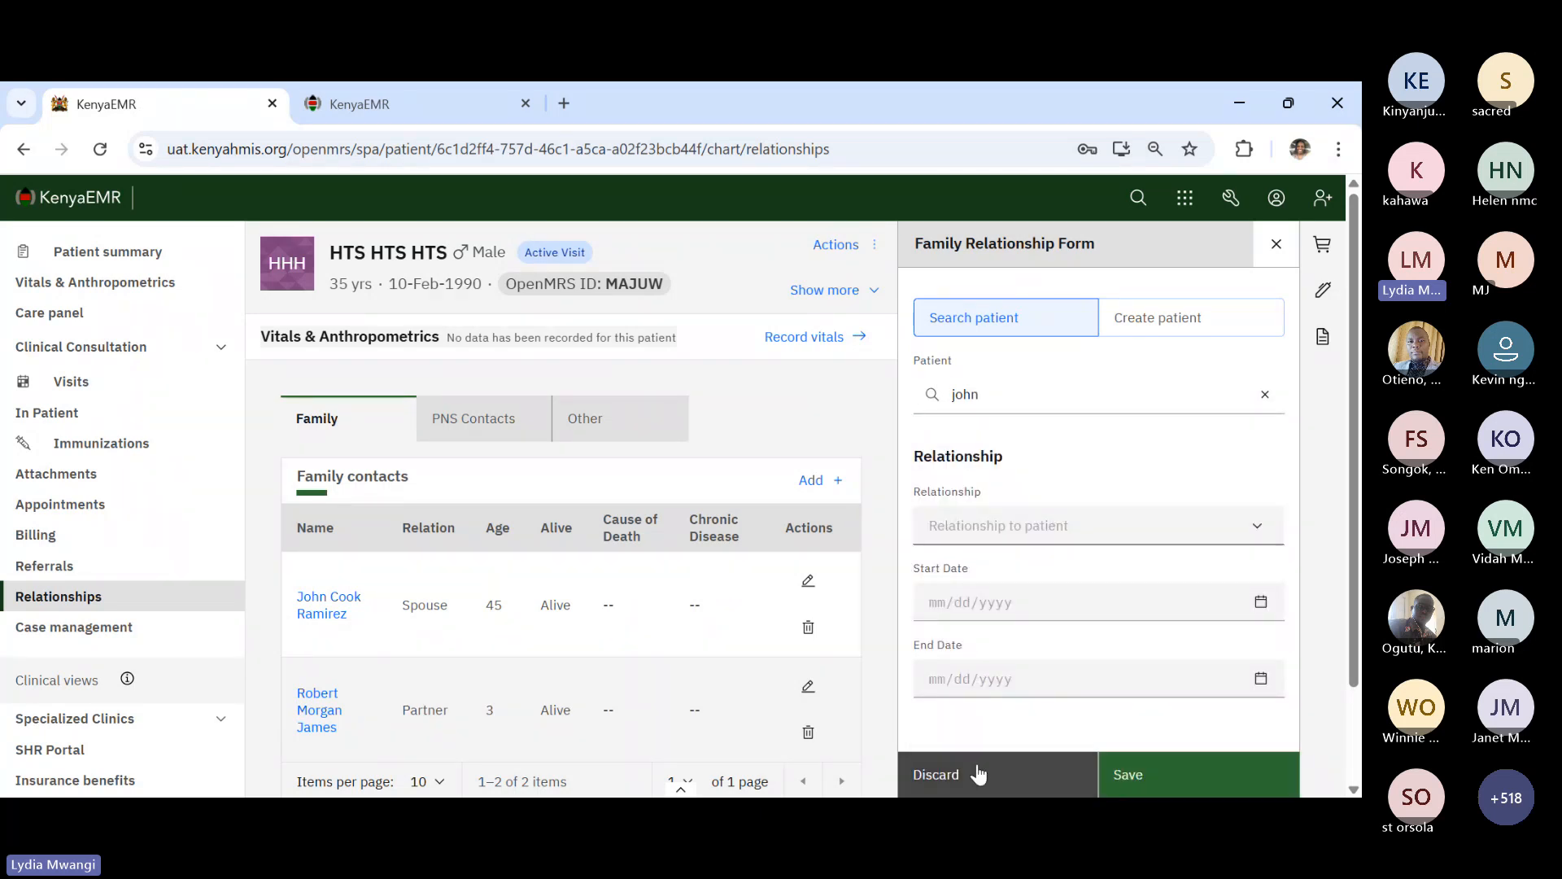
click(1020, 777)
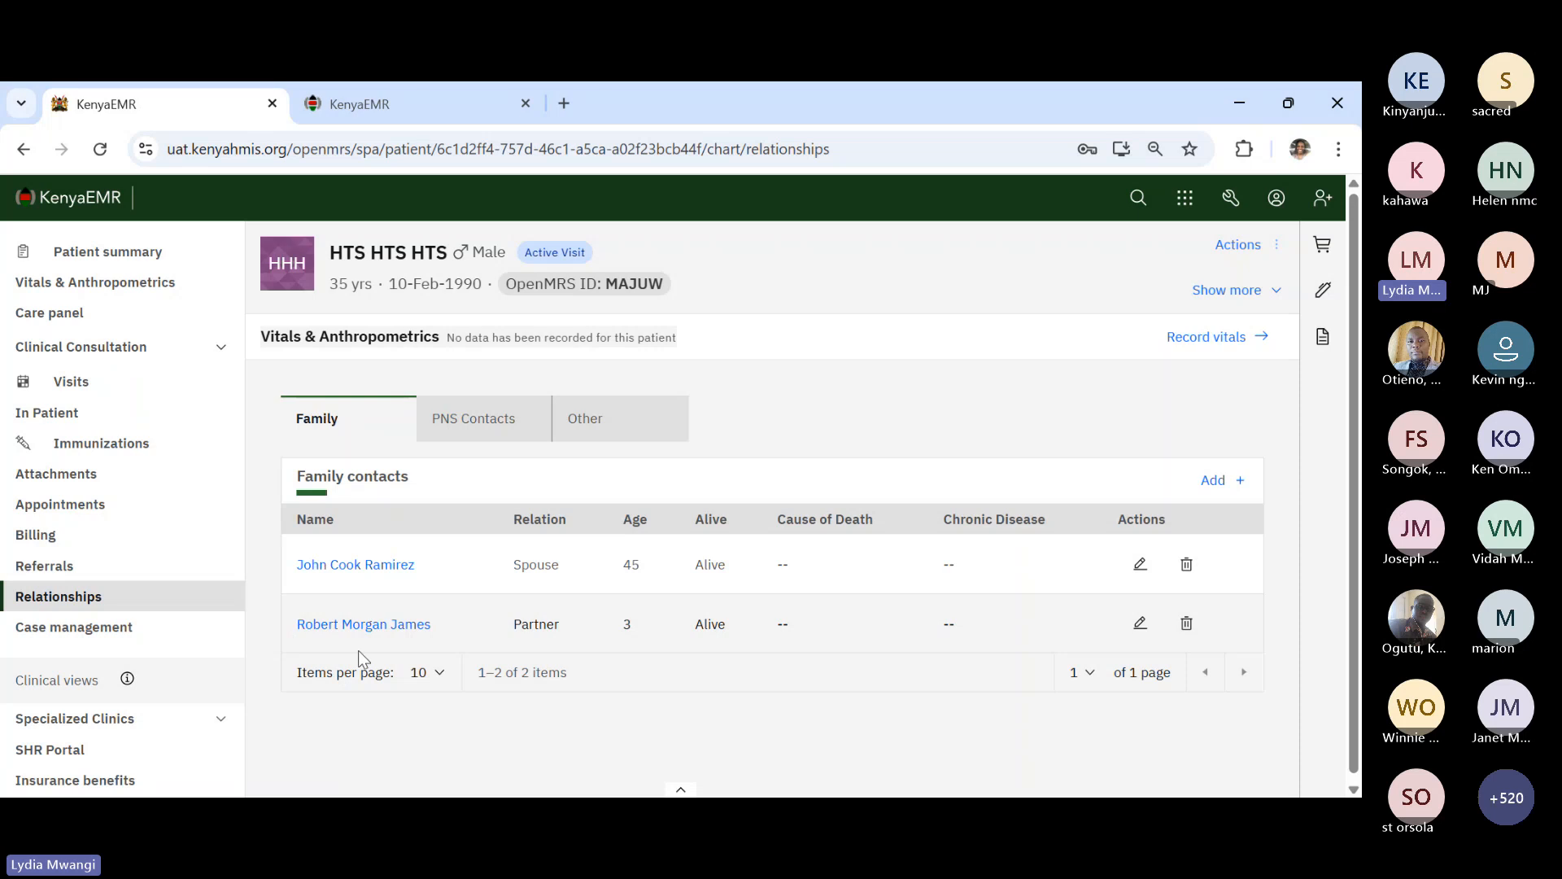
- Check the PNS contact list, open and discard a new PNS contact form, and return to family contacts
click(450, 427)
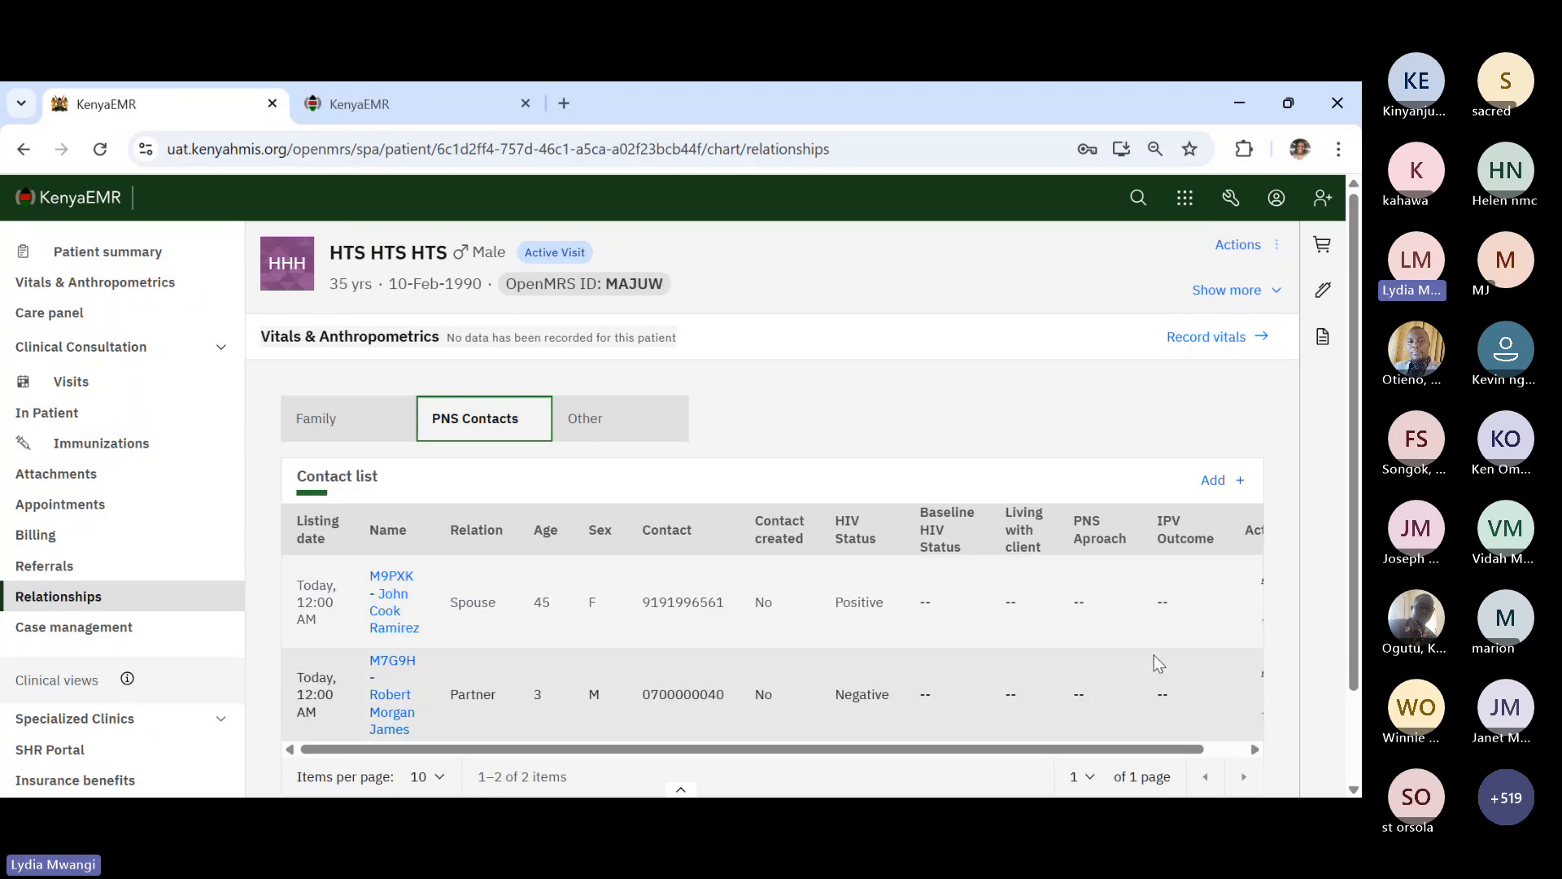
click(1215, 482)
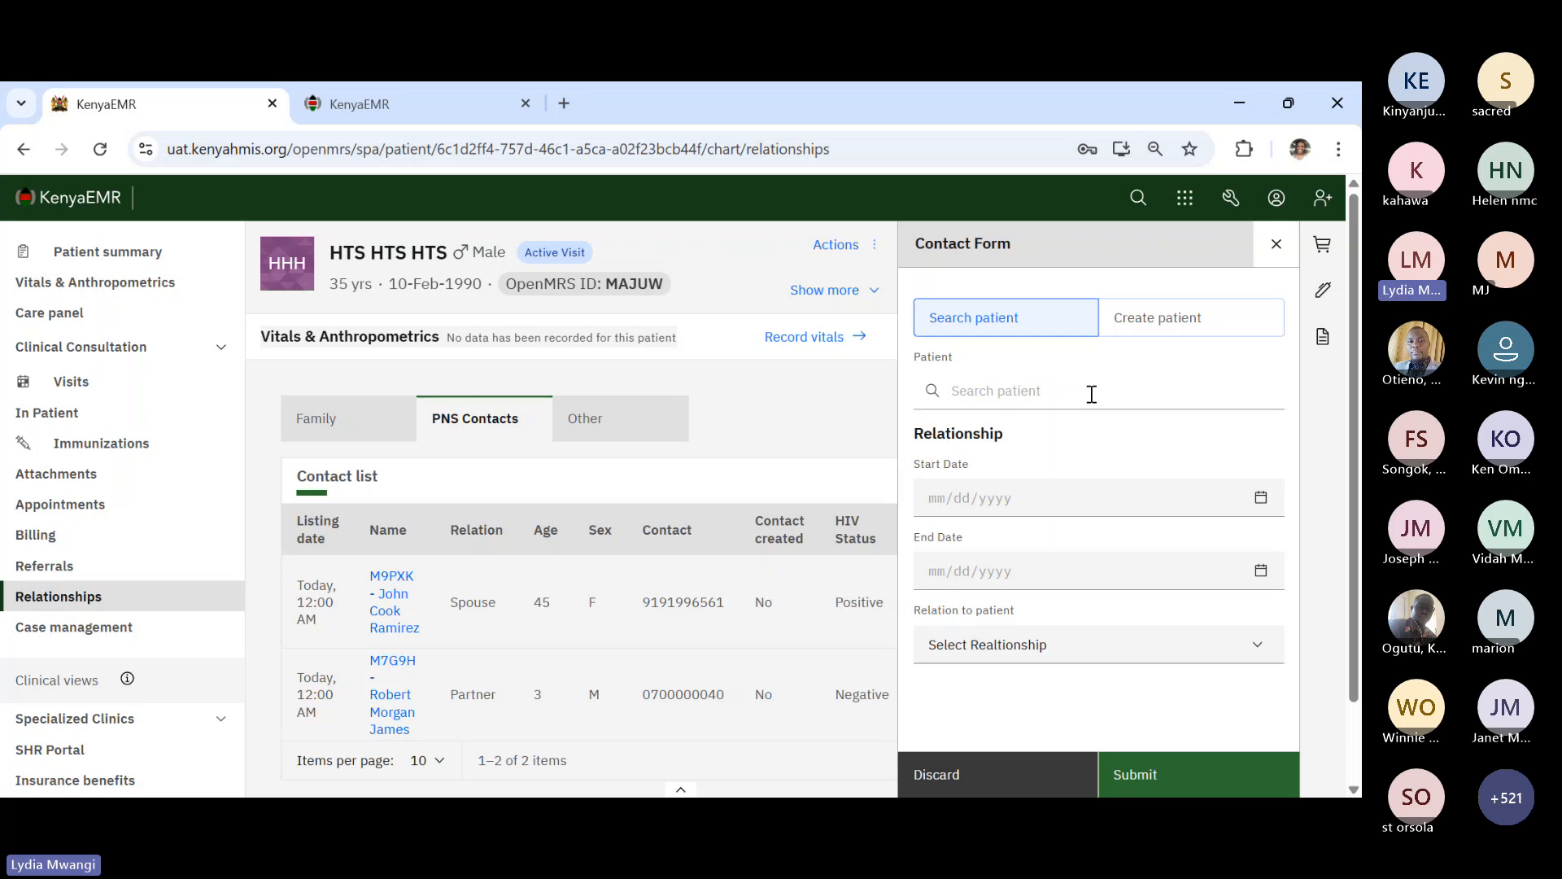
click(1001, 774)
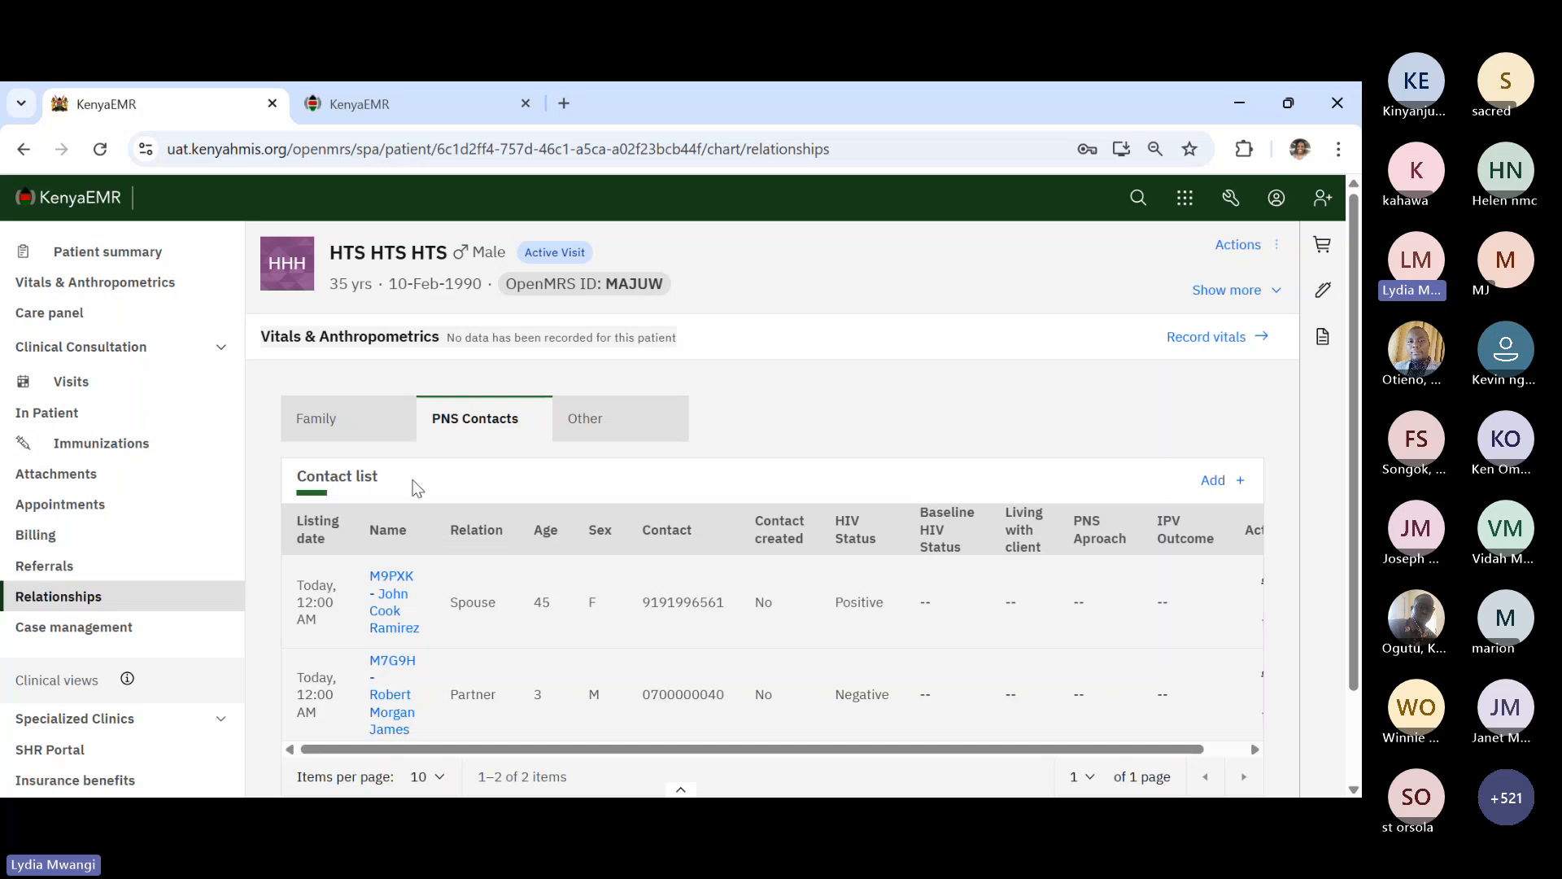
click(373, 440)
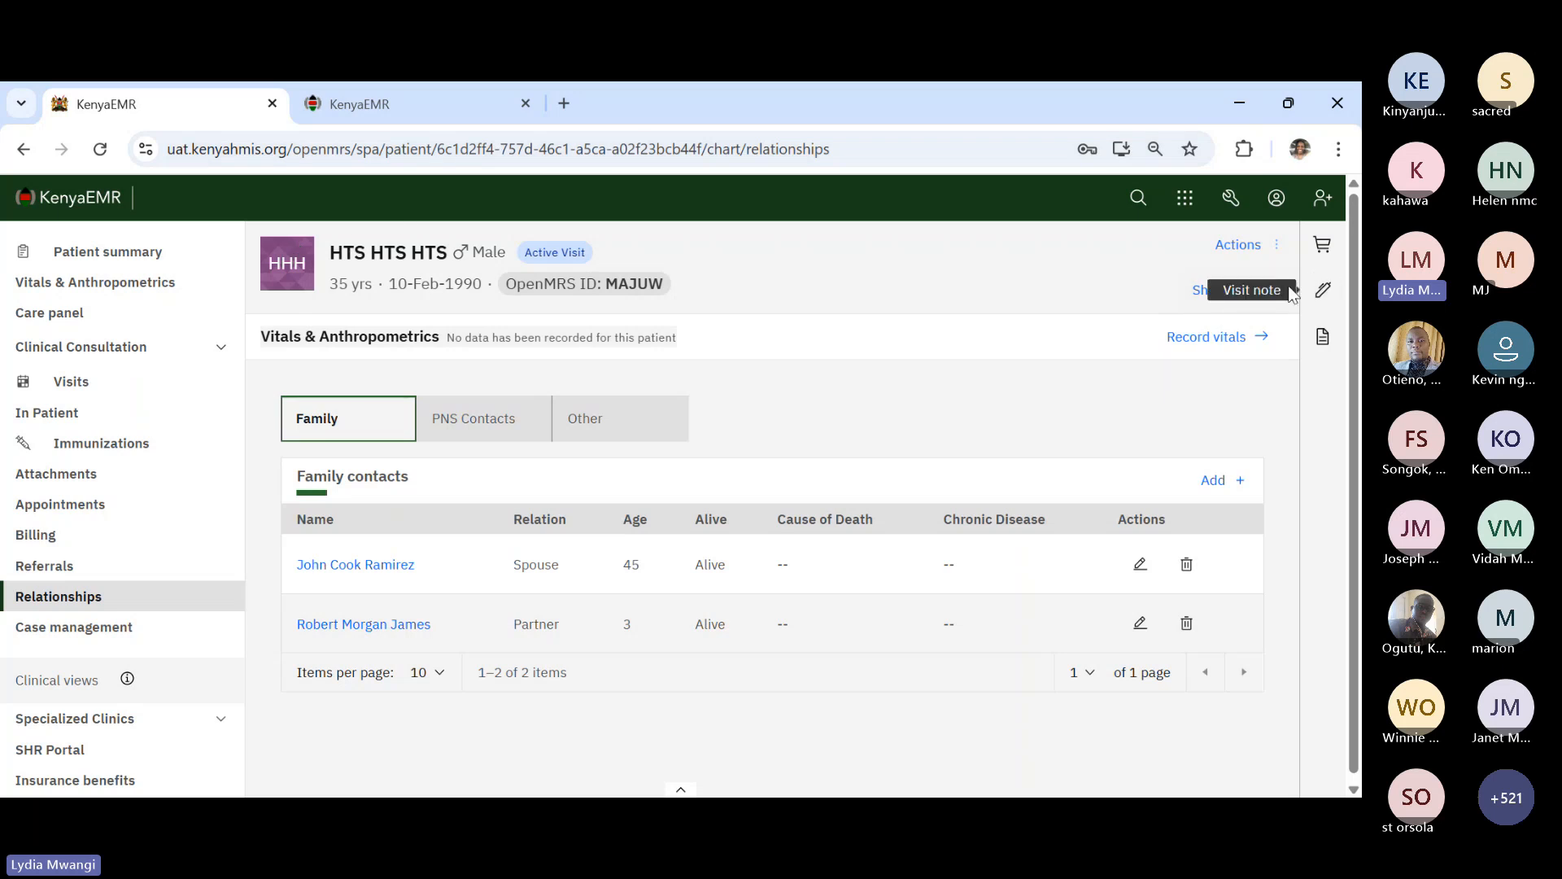
- Expand the patient's address and relationship details, then open the linked spouse's chart
click(1266, 291)
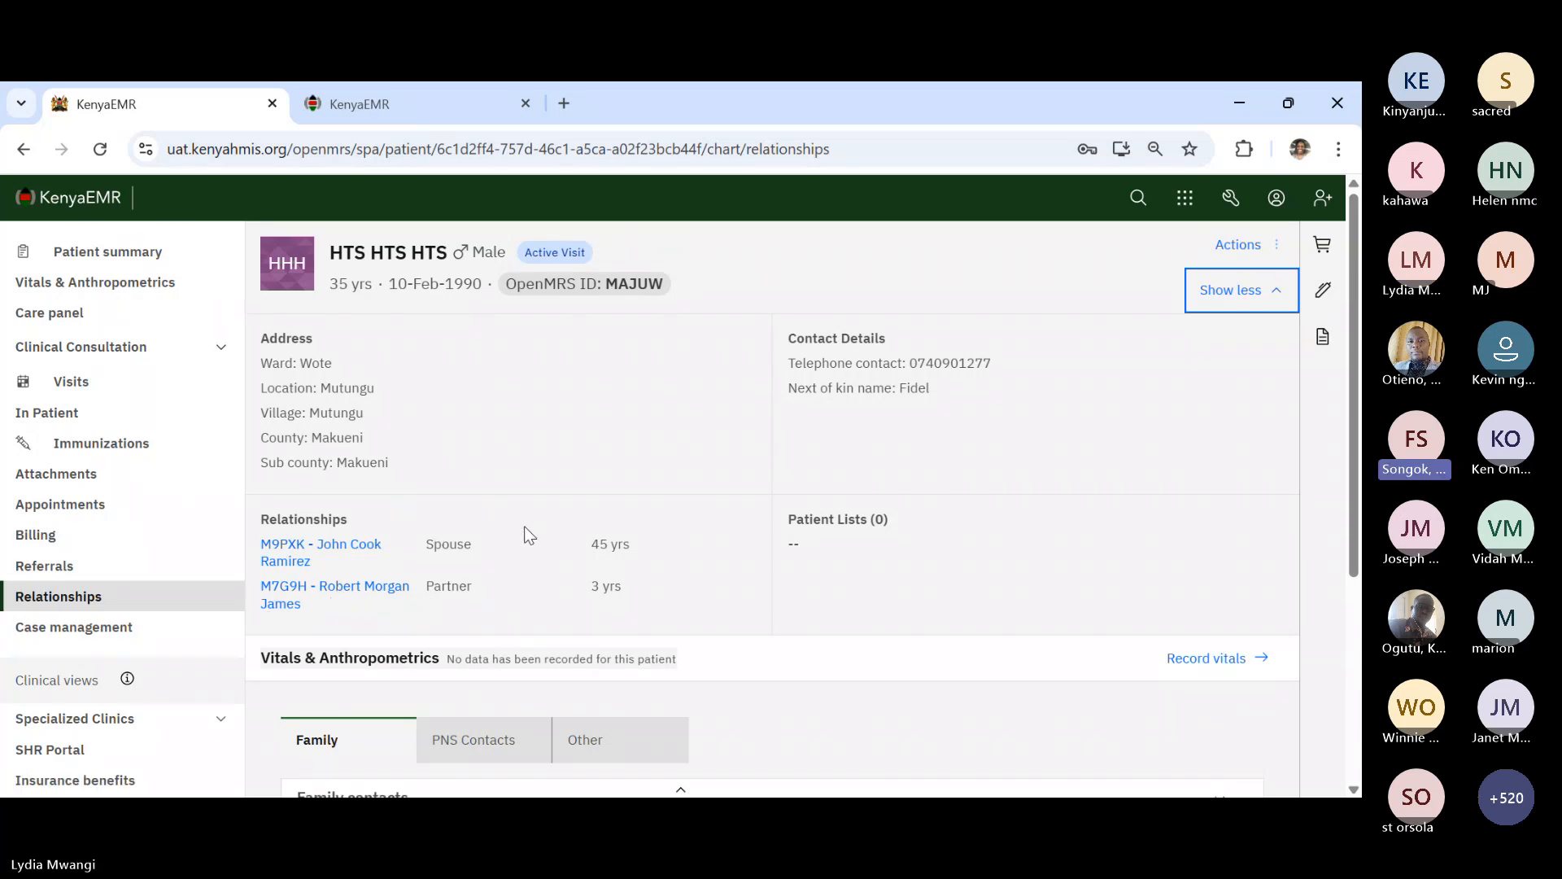
scroll(514, 581, down, 1)
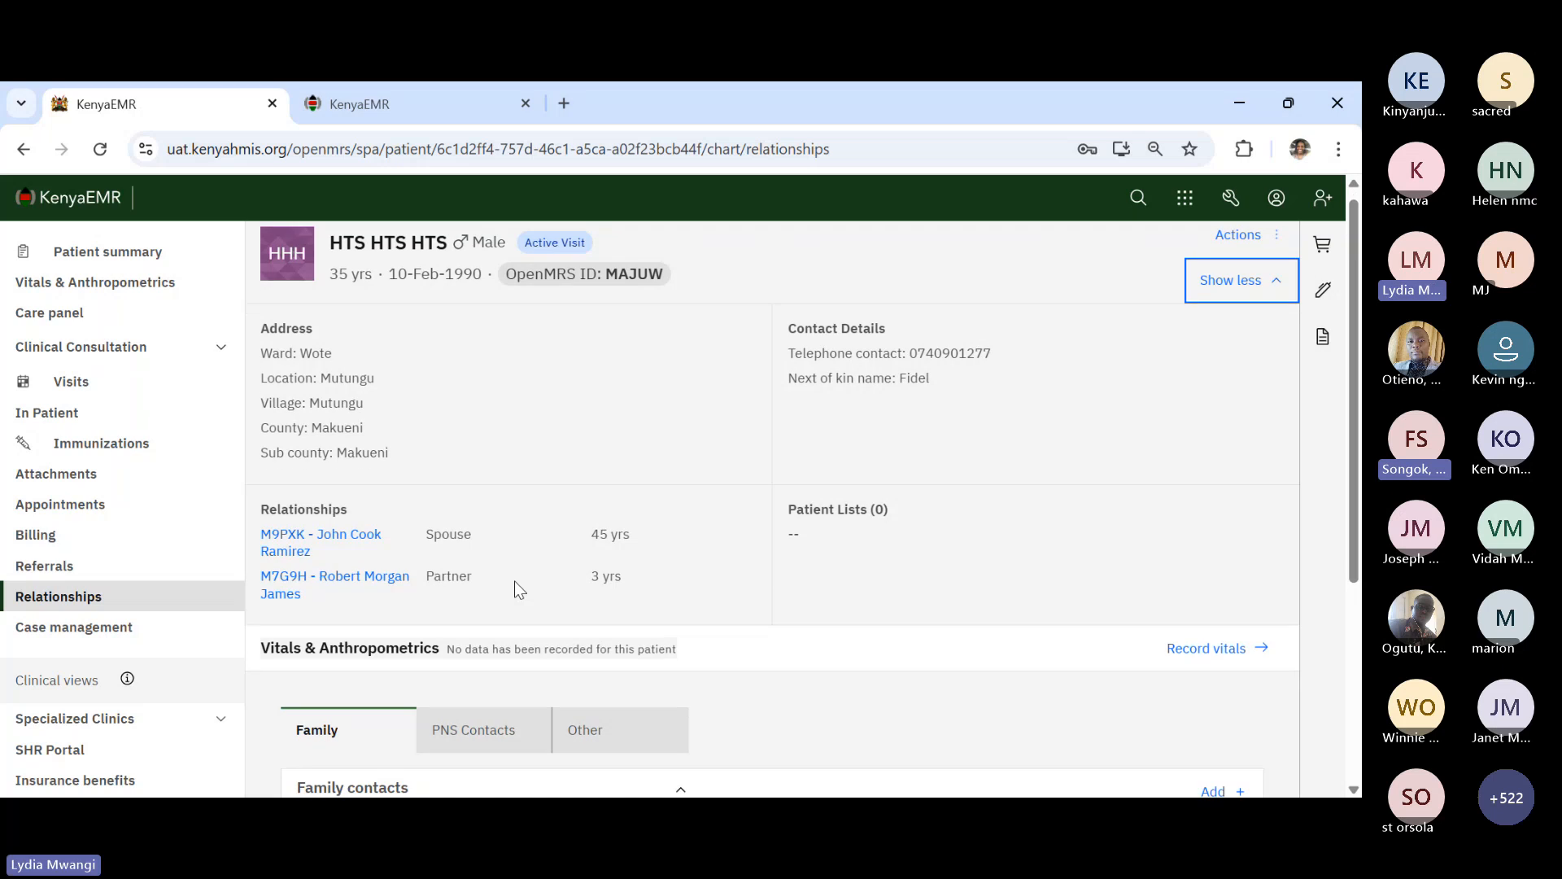
scroll(514, 581, down, 3)
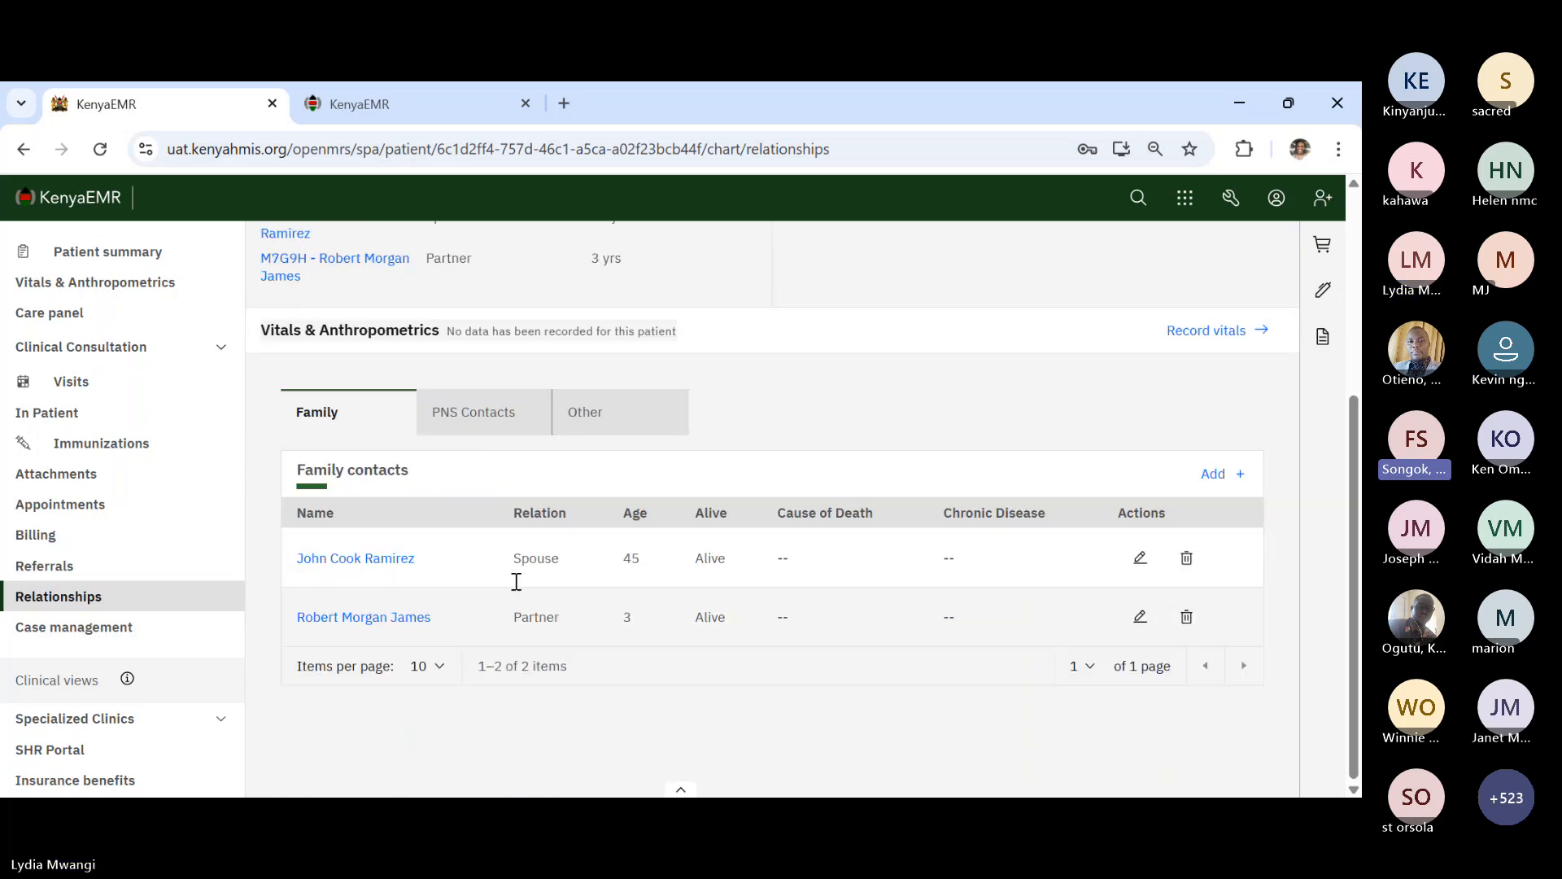
scroll(516, 581, up, 2)
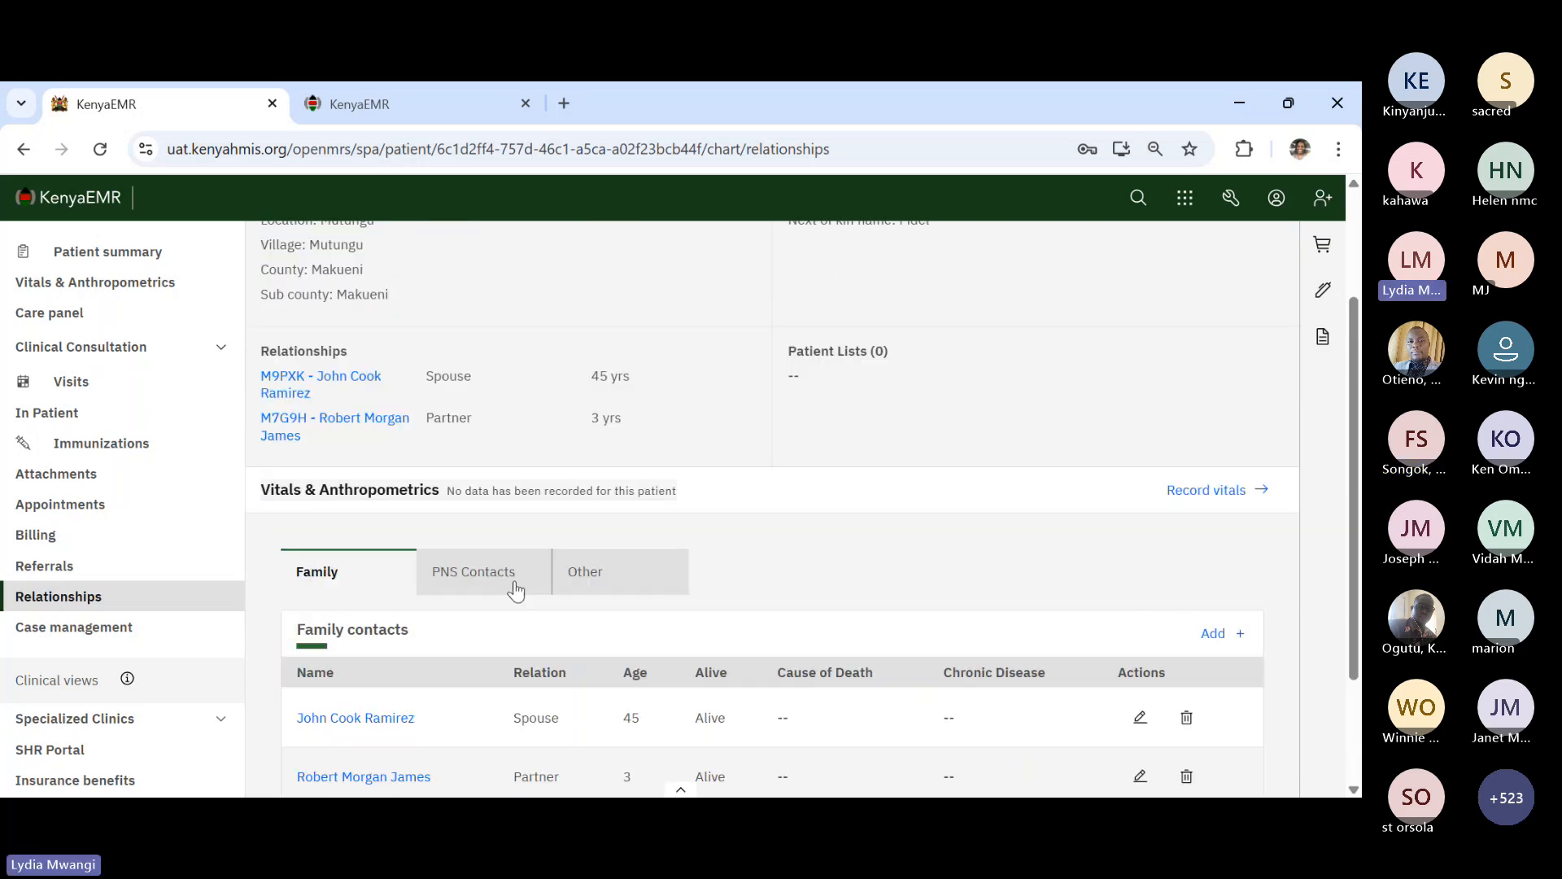
scroll(516, 591, up, 2)
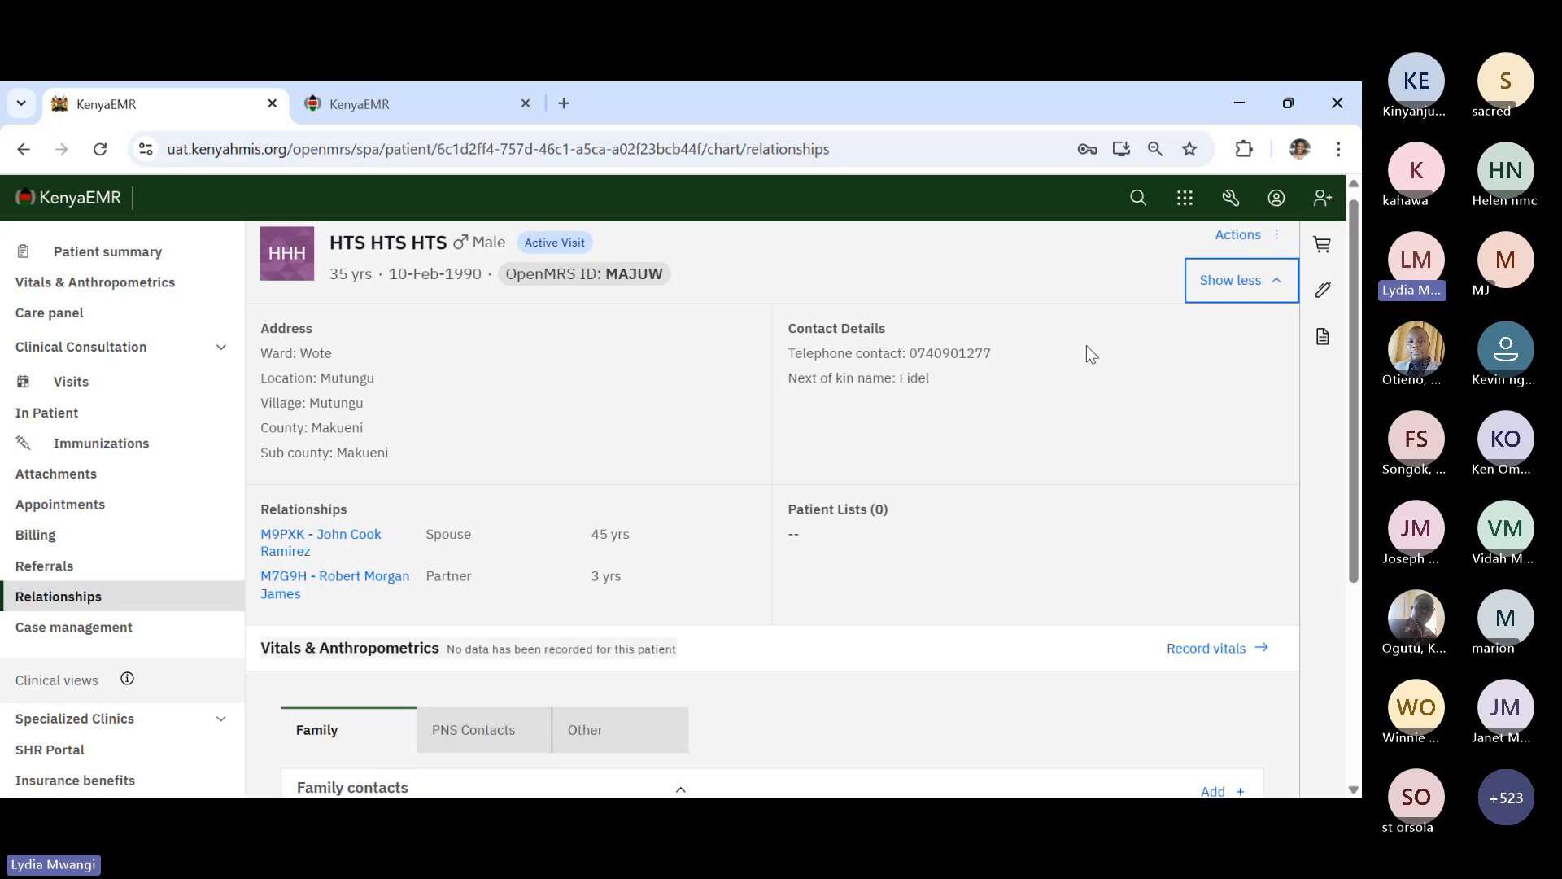
click(1284, 291)
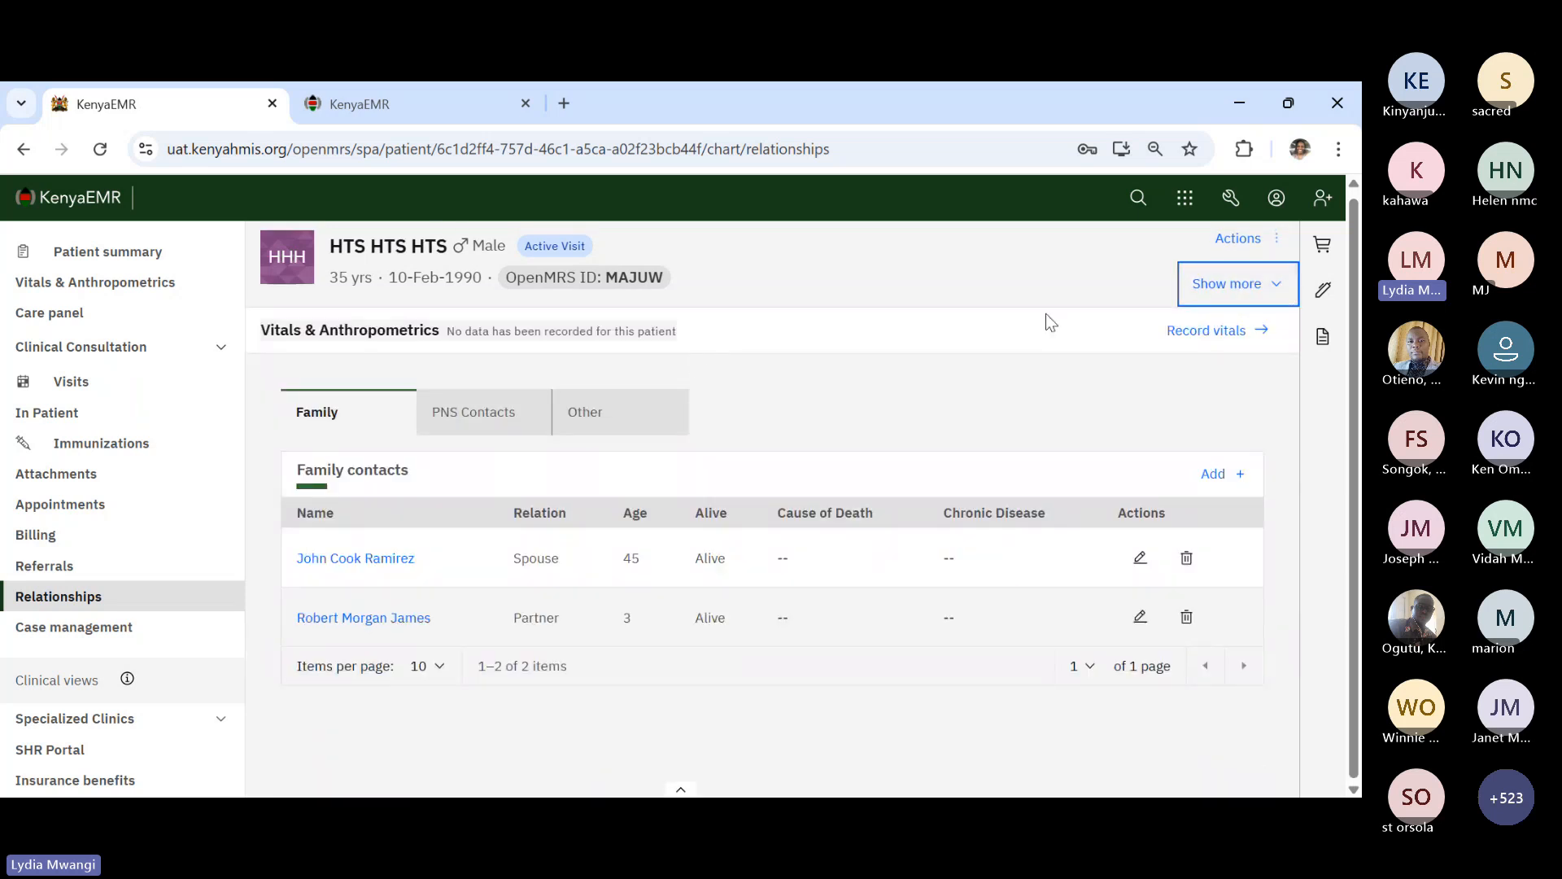
click(1275, 303)
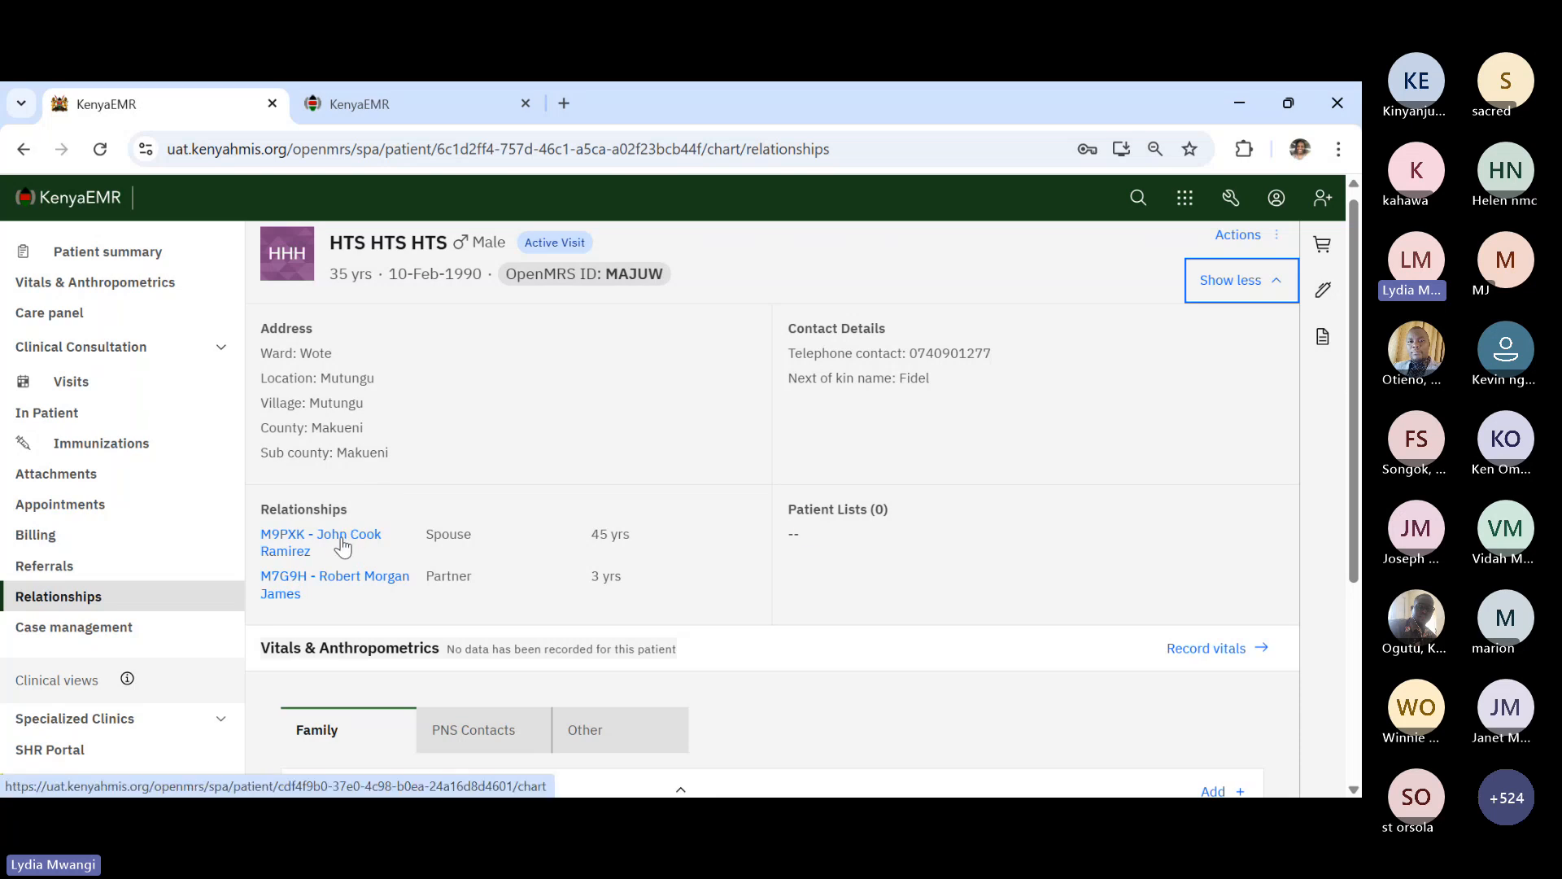
click(342, 537)
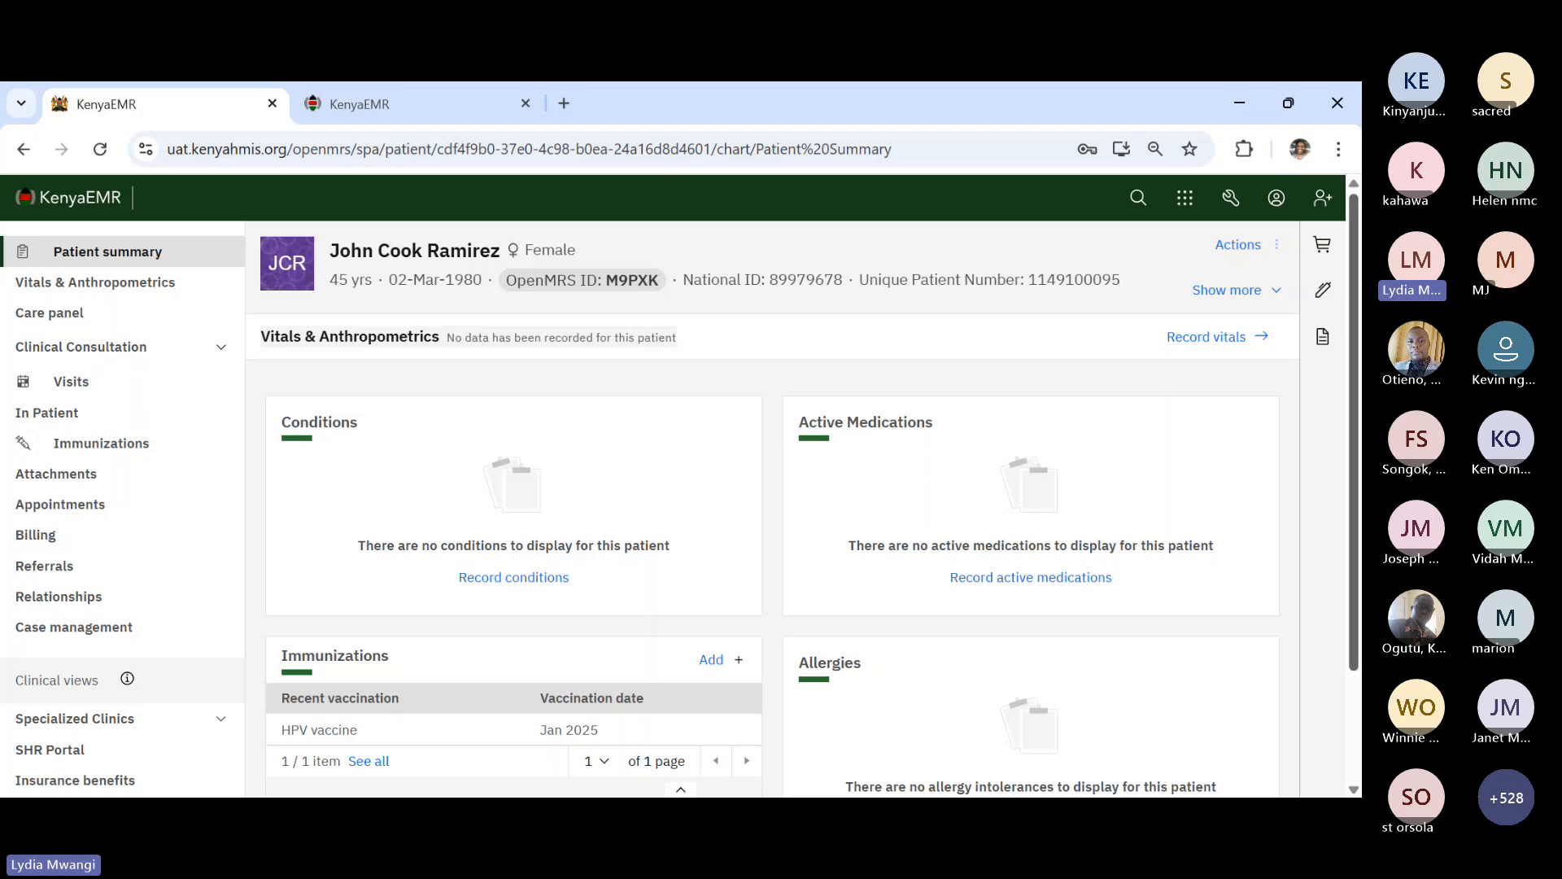
- Expand the spouse's banner details, follow the relationship link back to the HTS test patient, and scroll her summary
click(1272, 291)
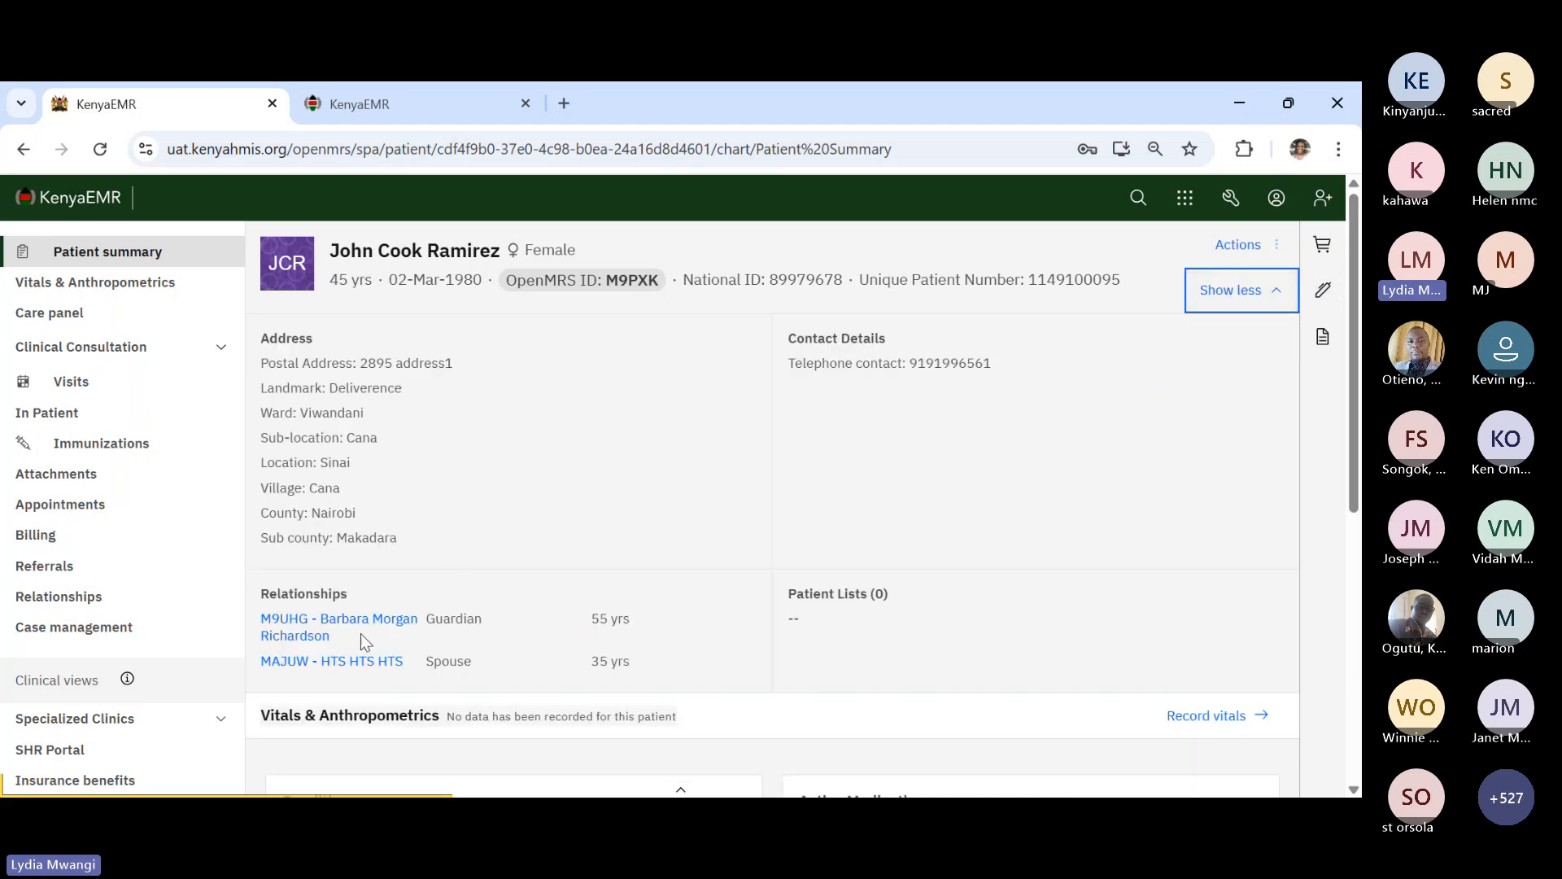
click(339, 661)
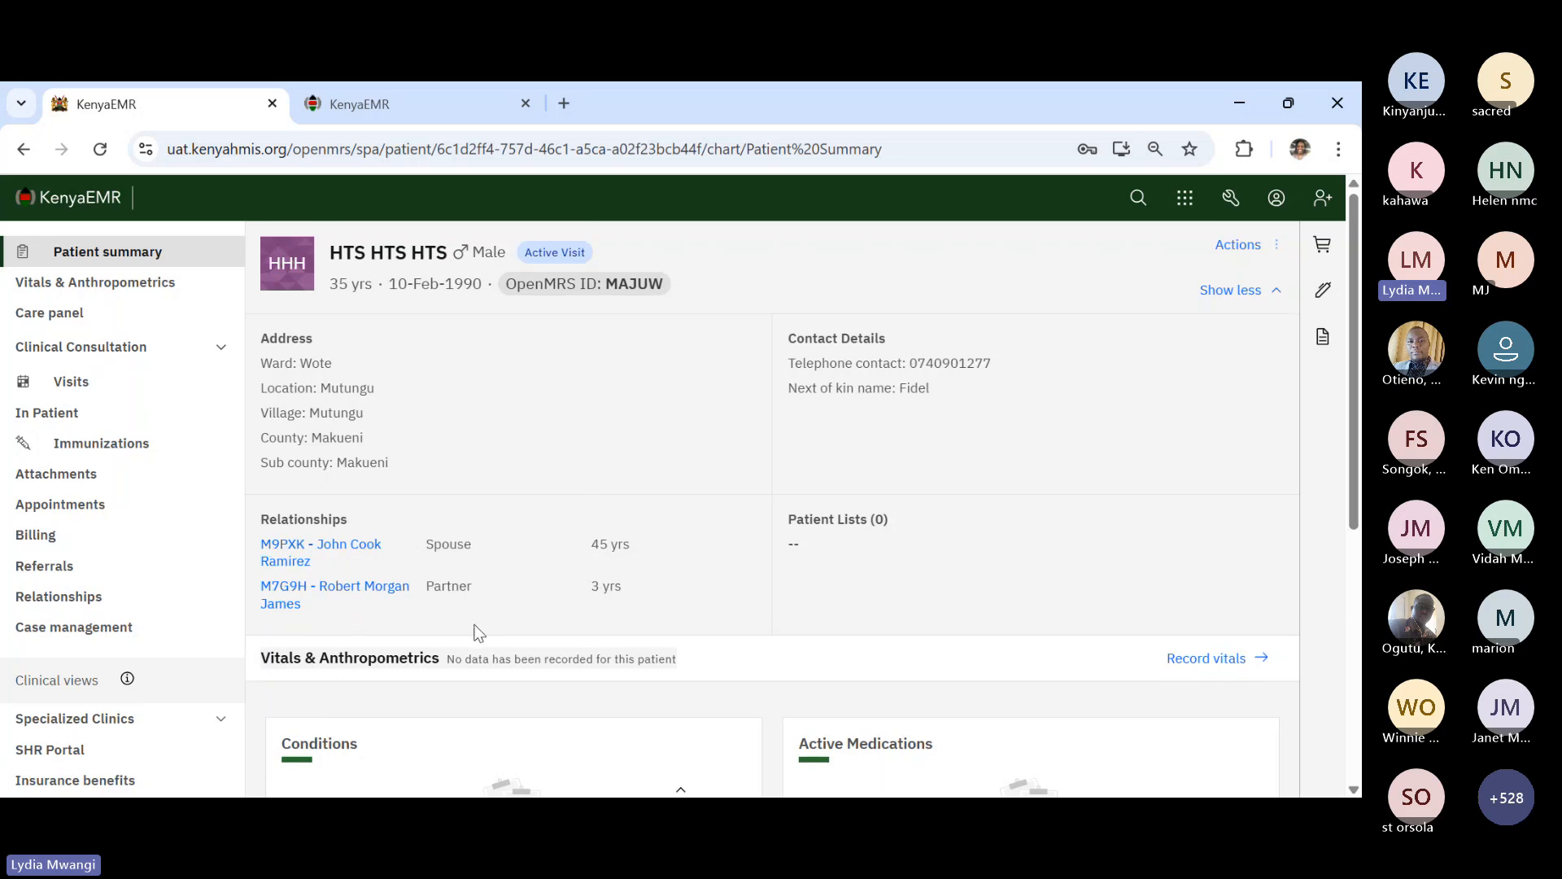
scroll(479, 632, down, 5)
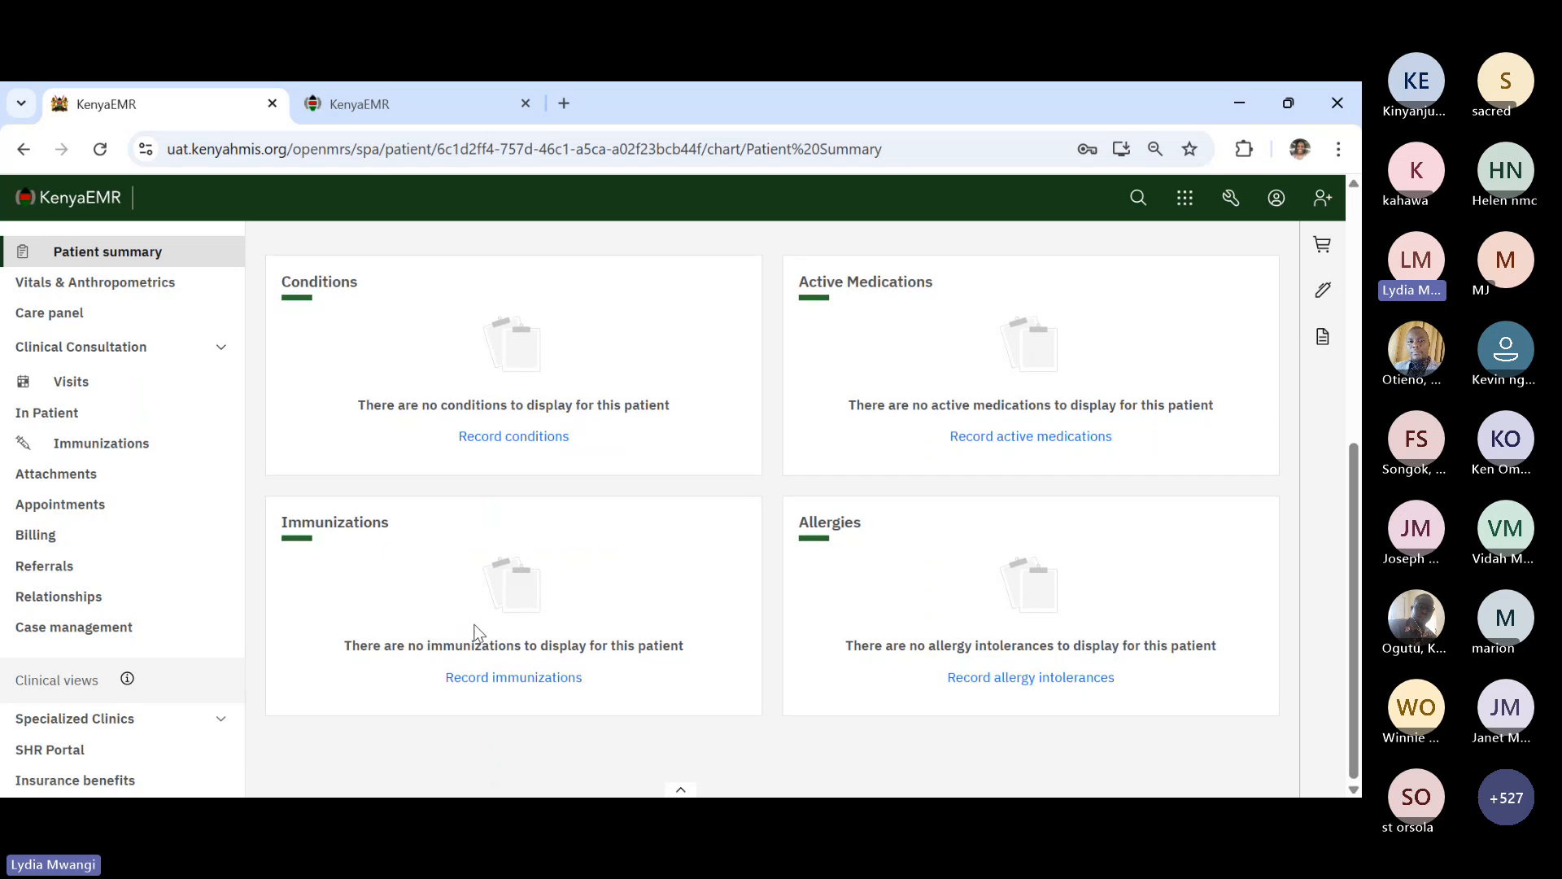
scroll(478, 633, up, 1)
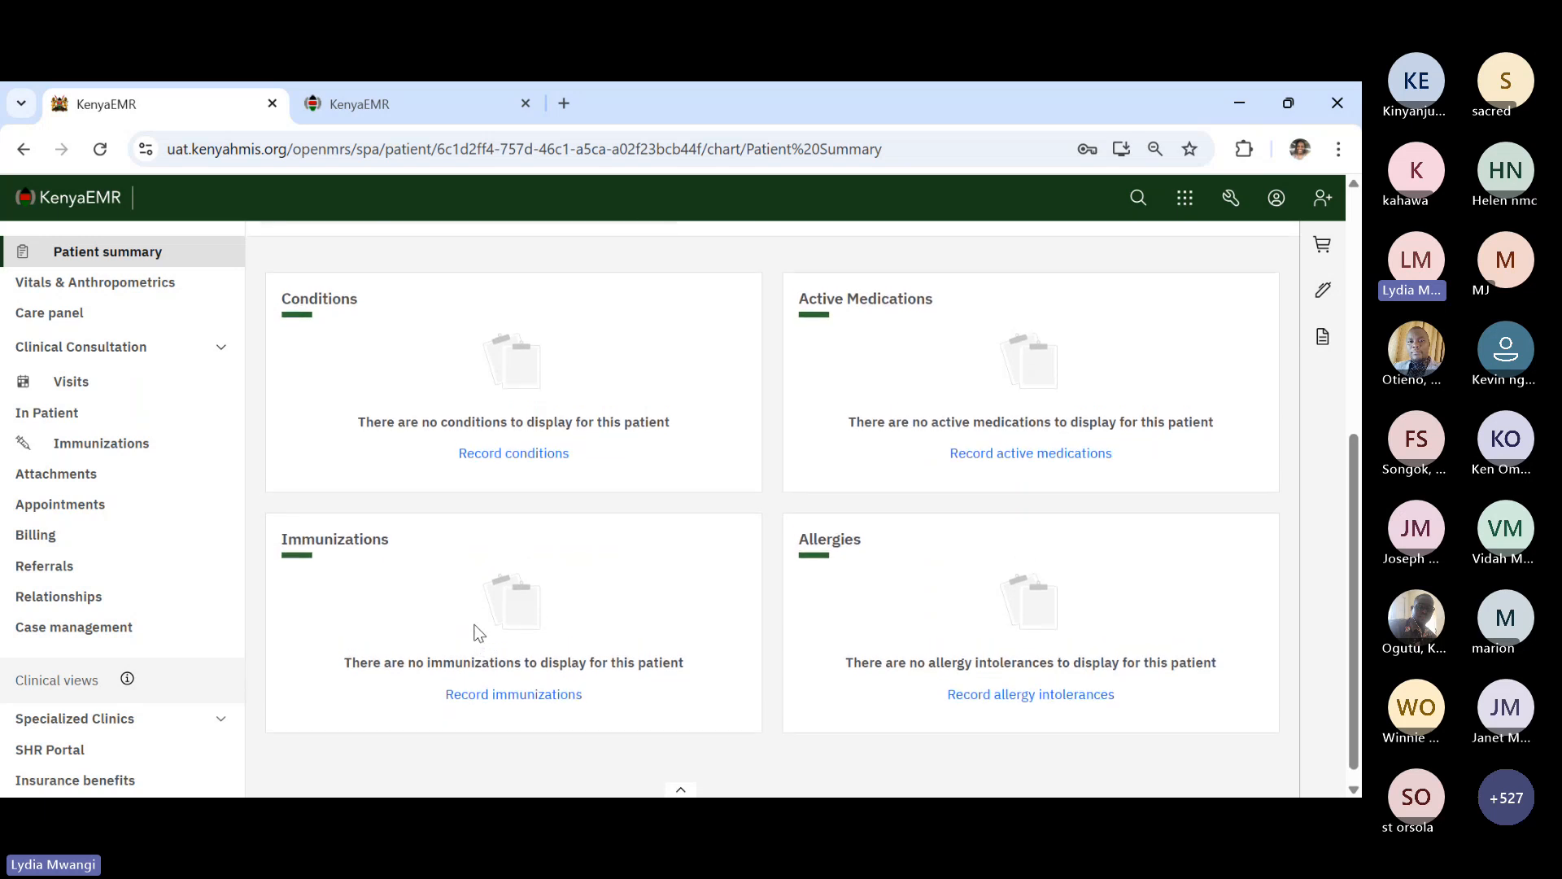
scroll(478, 634, down, 1)
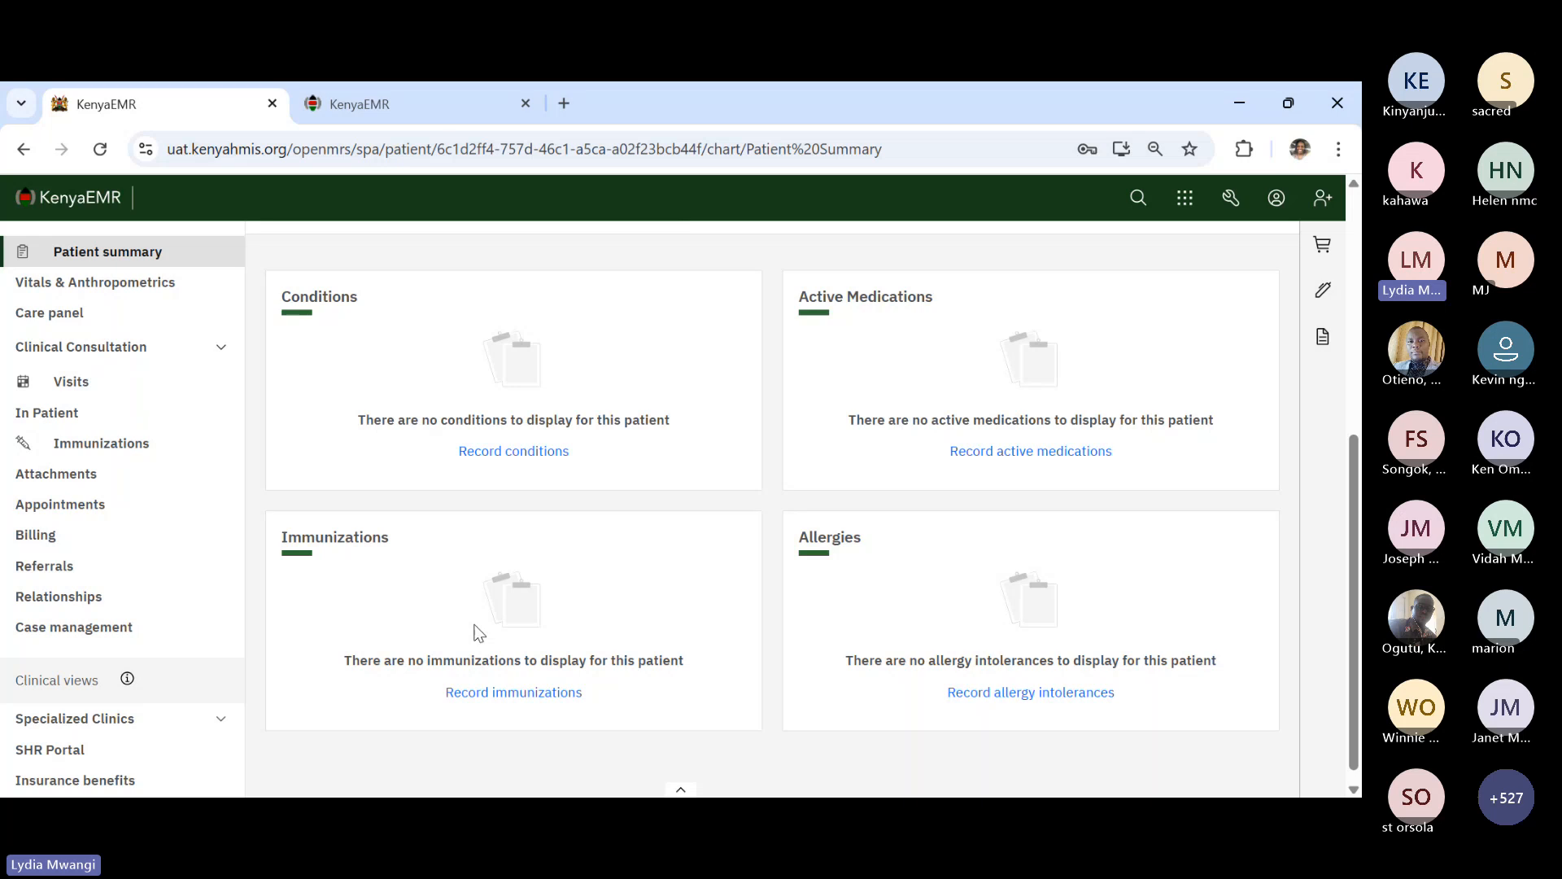
scroll(478, 633, down, 1)
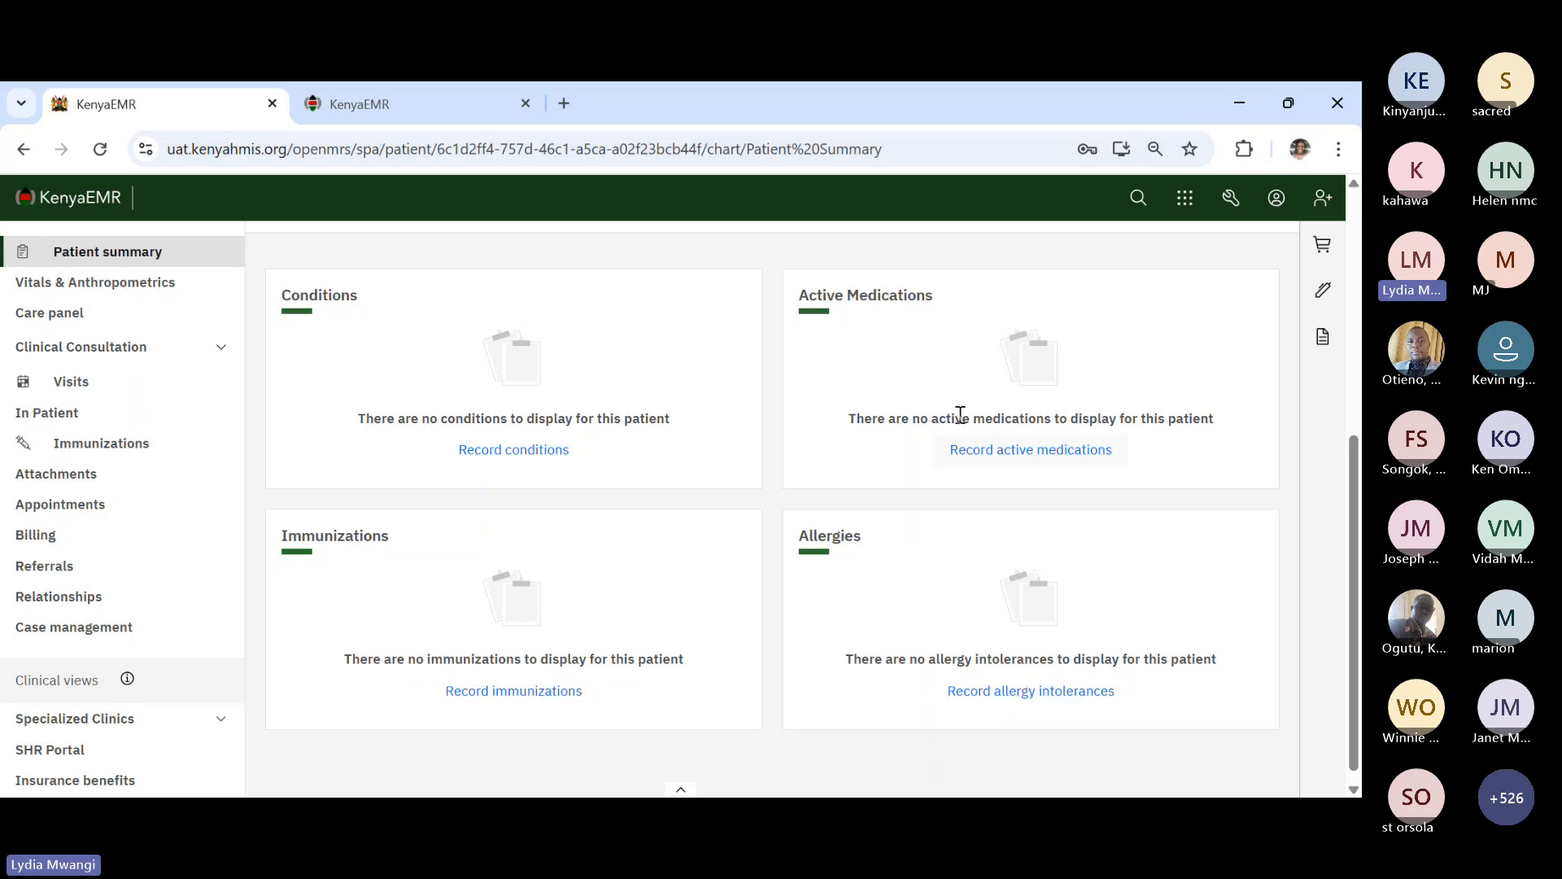
click(1282, 213)
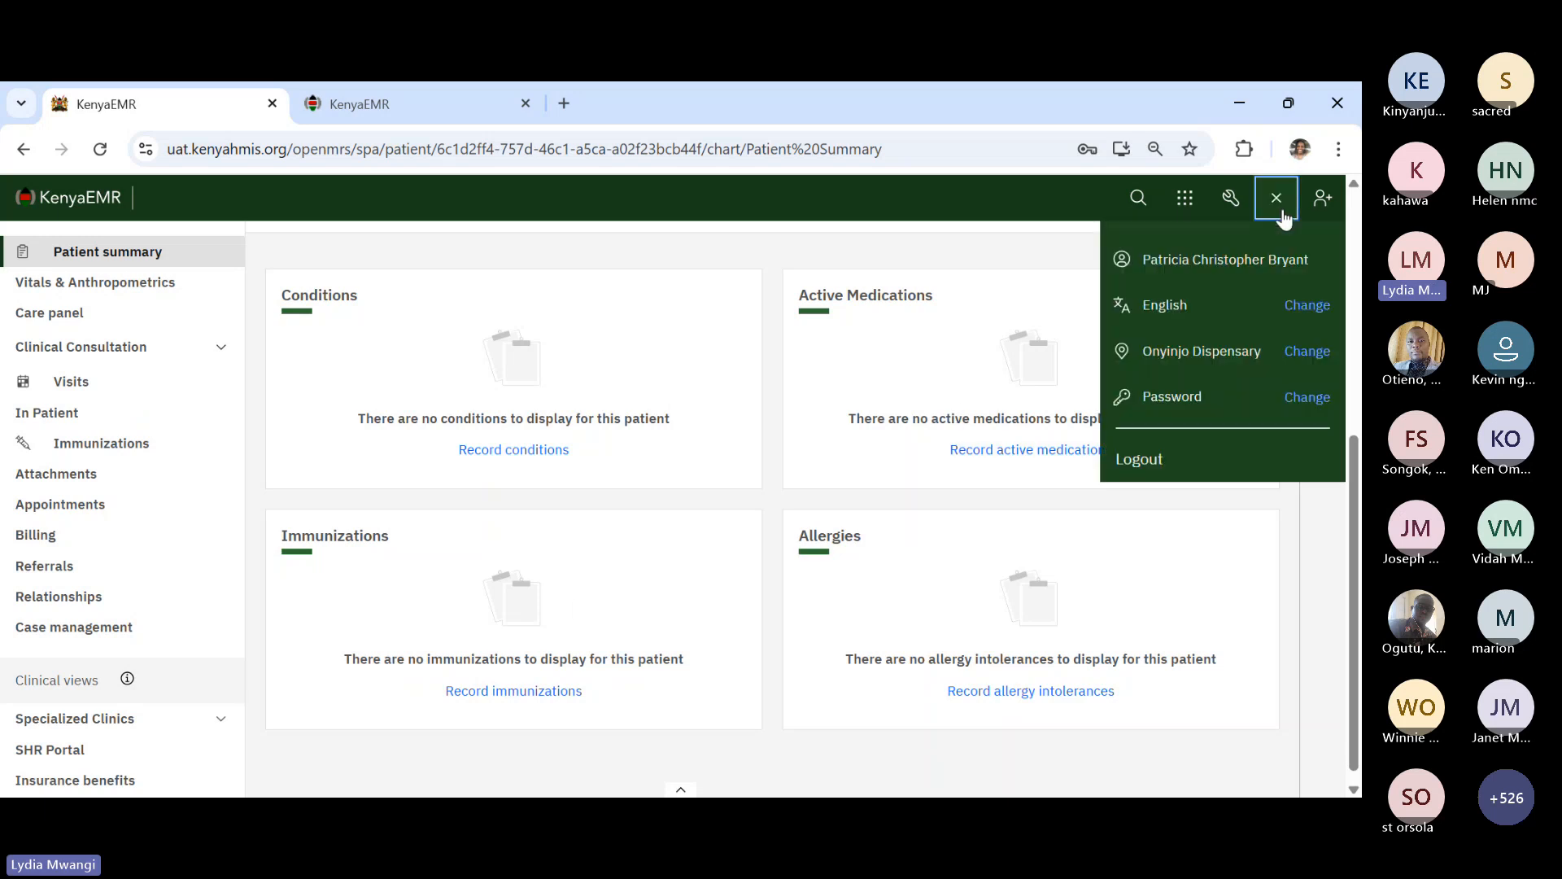
click(827, 197)
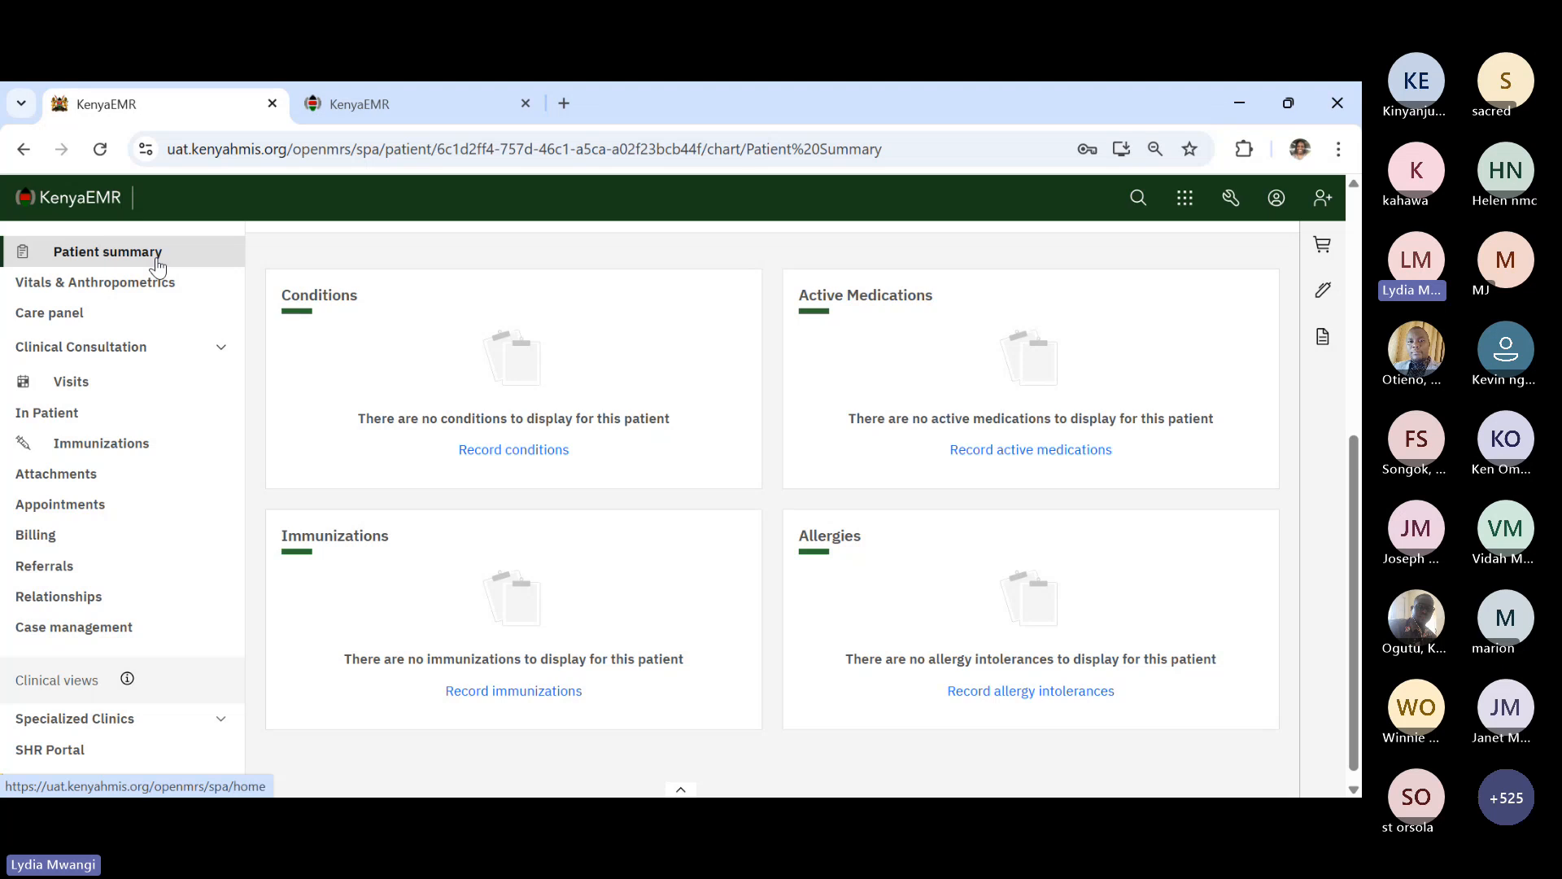
- From the home dashboard, open the female test patient's chart via the recent patient search results
click(96, 199)
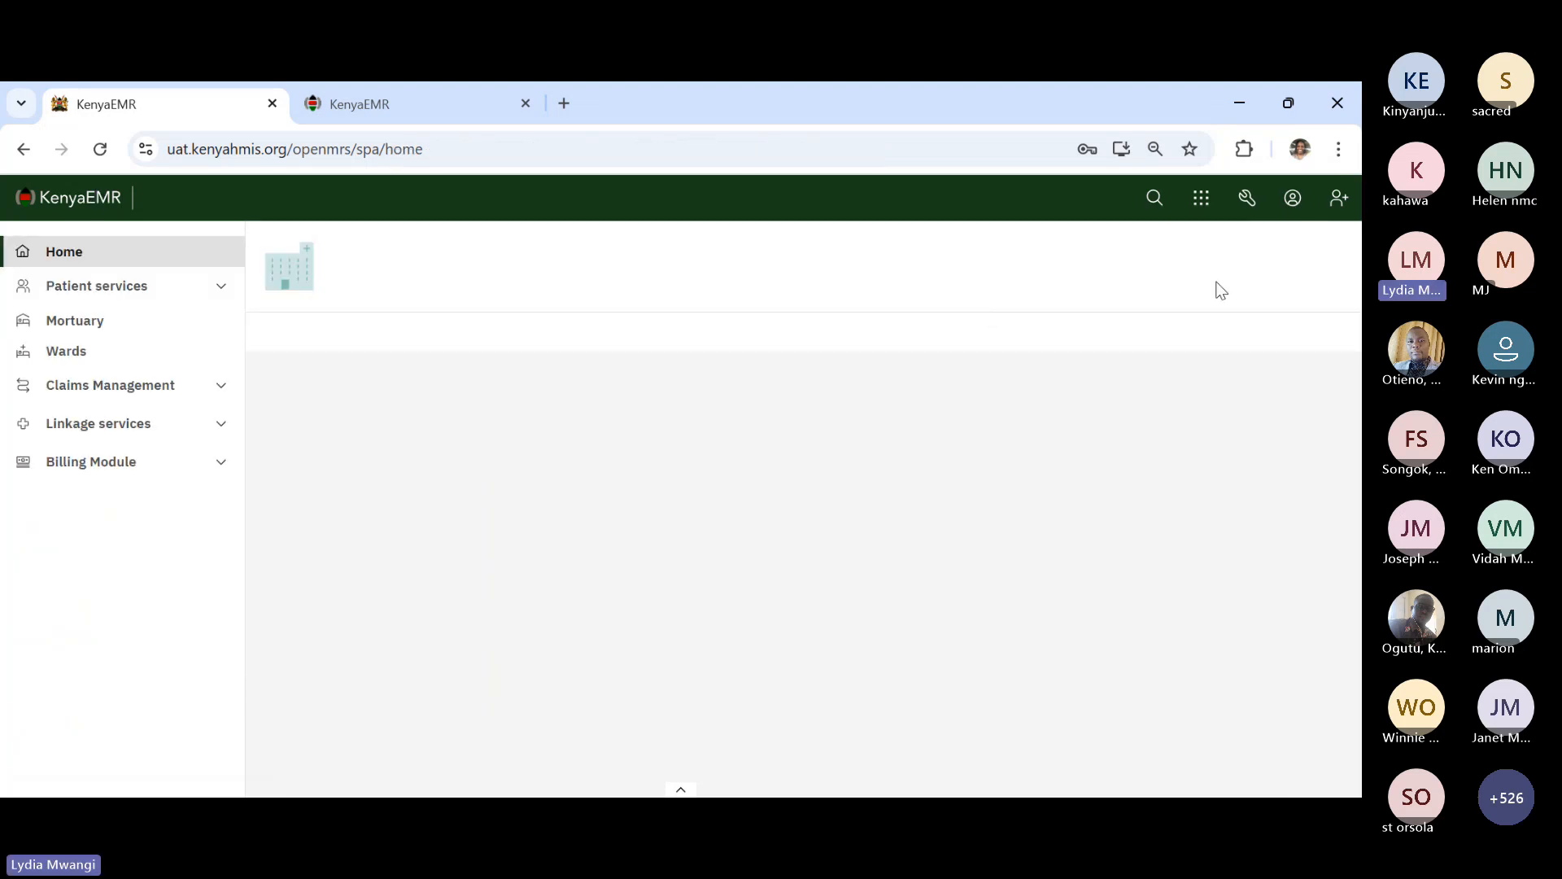
click(1293, 203)
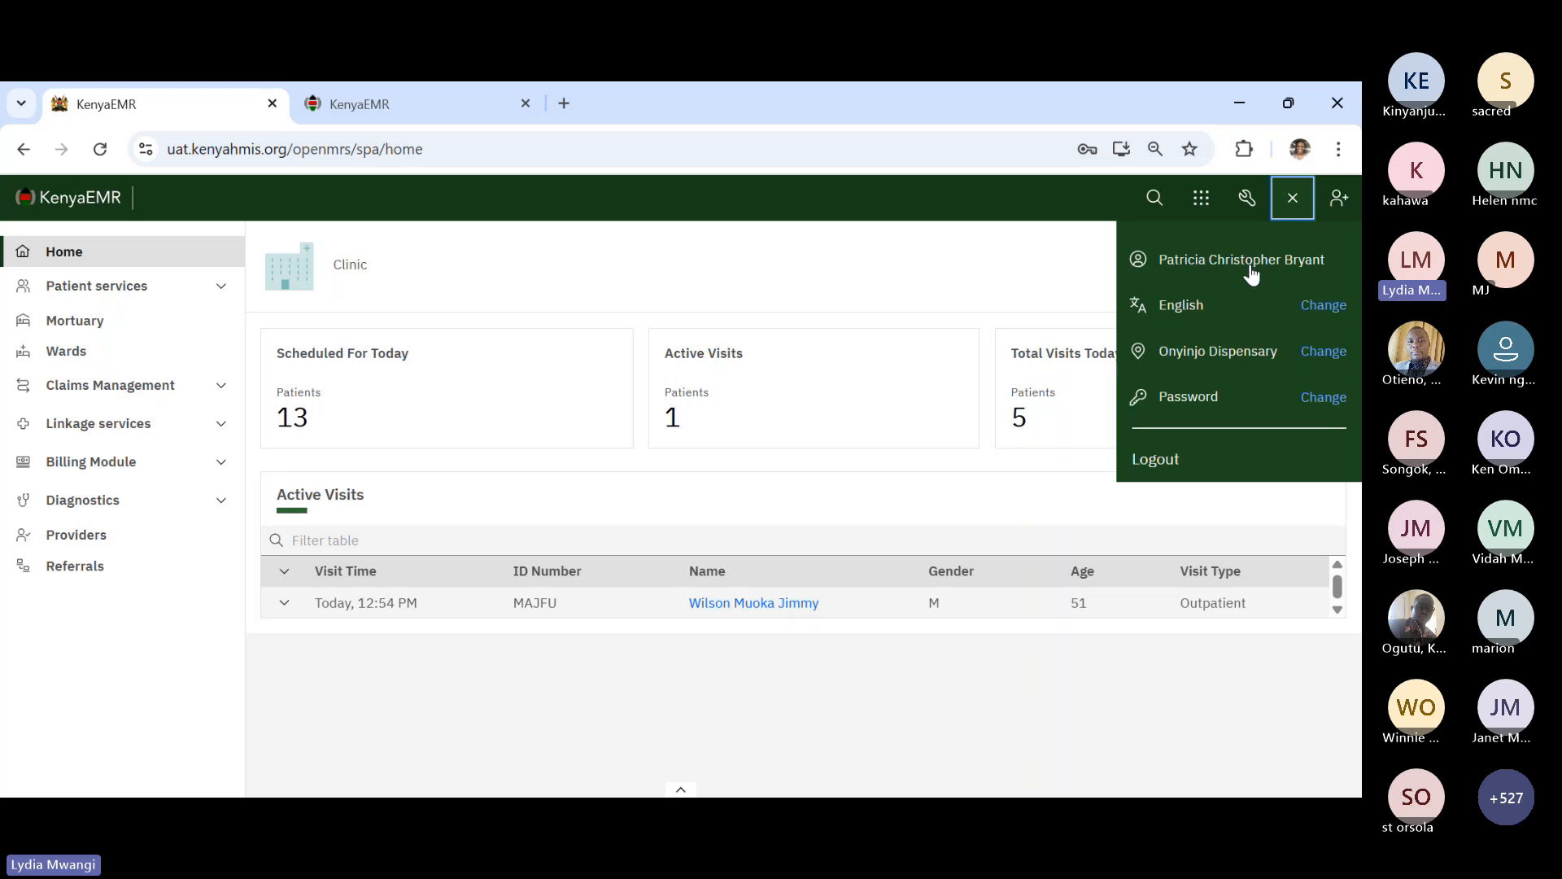
click(1060, 259)
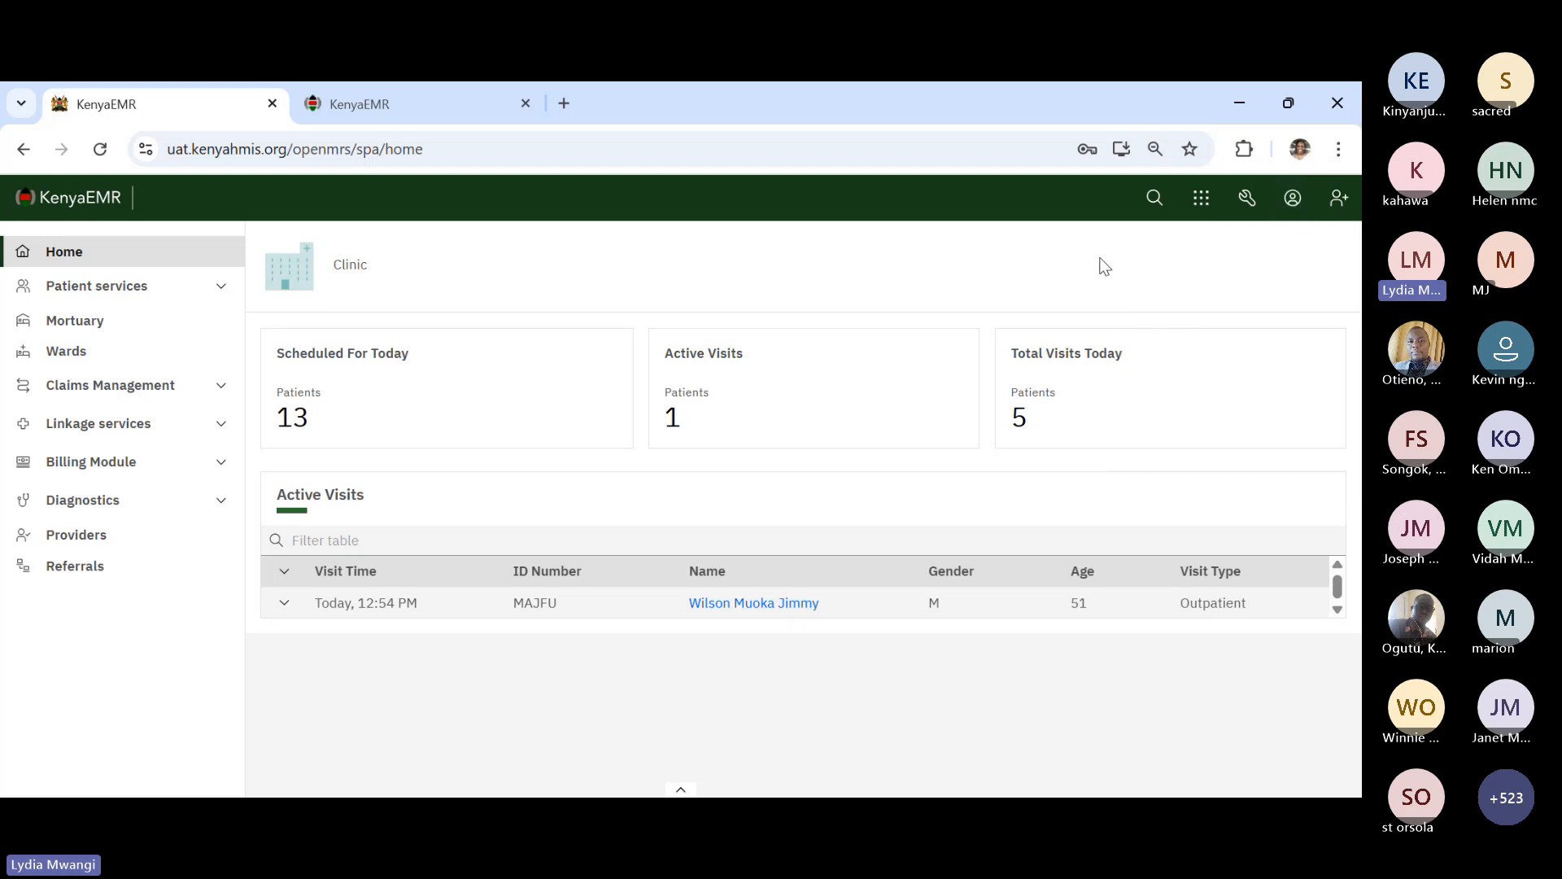
click(1152, 209)
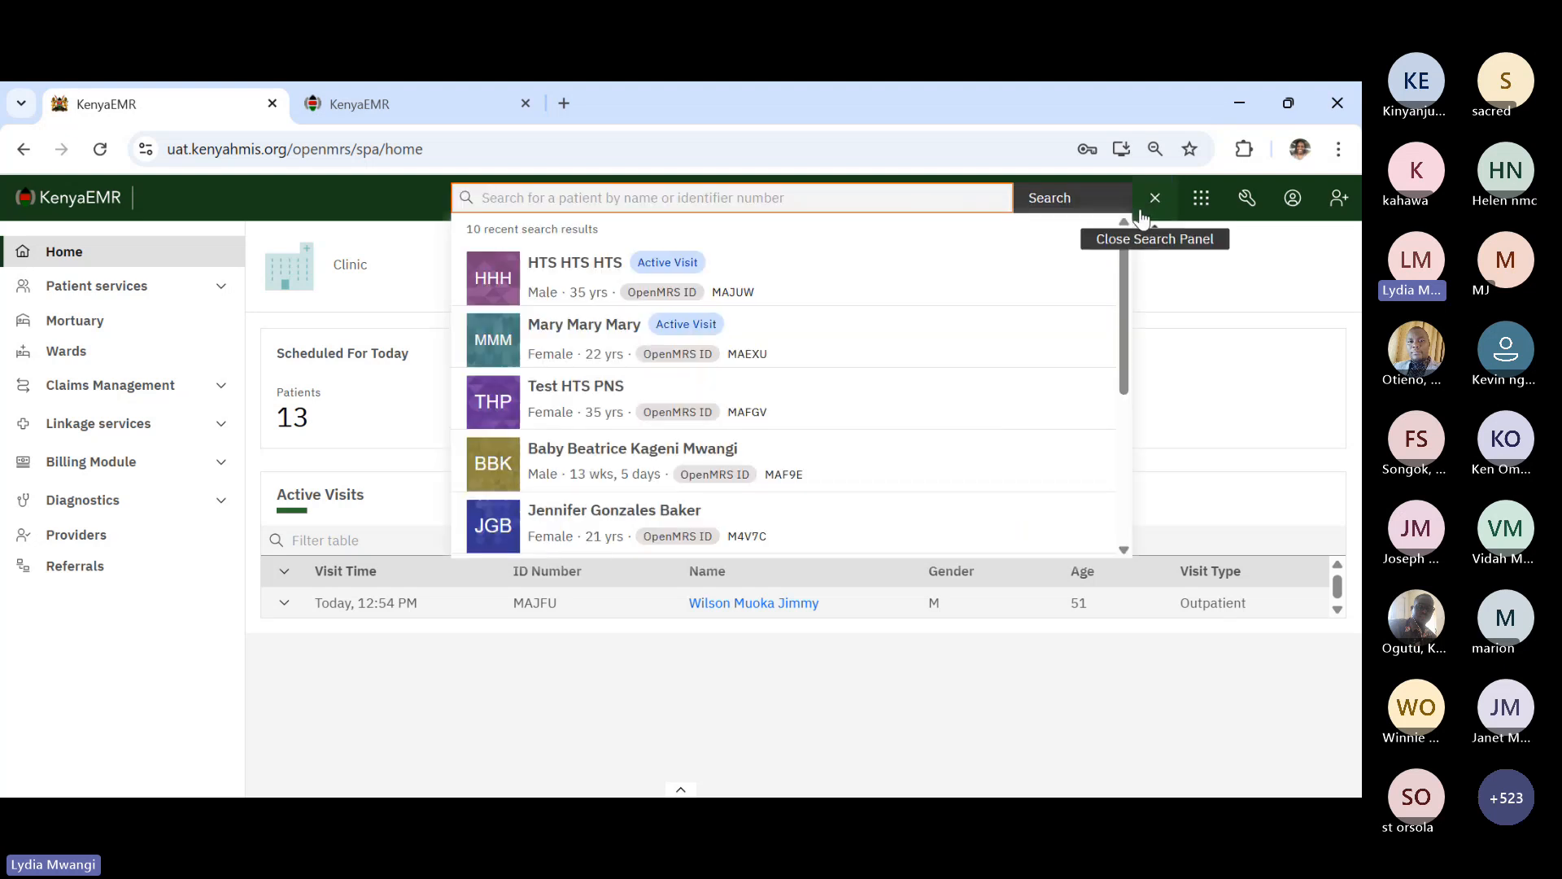
click(603, 346)
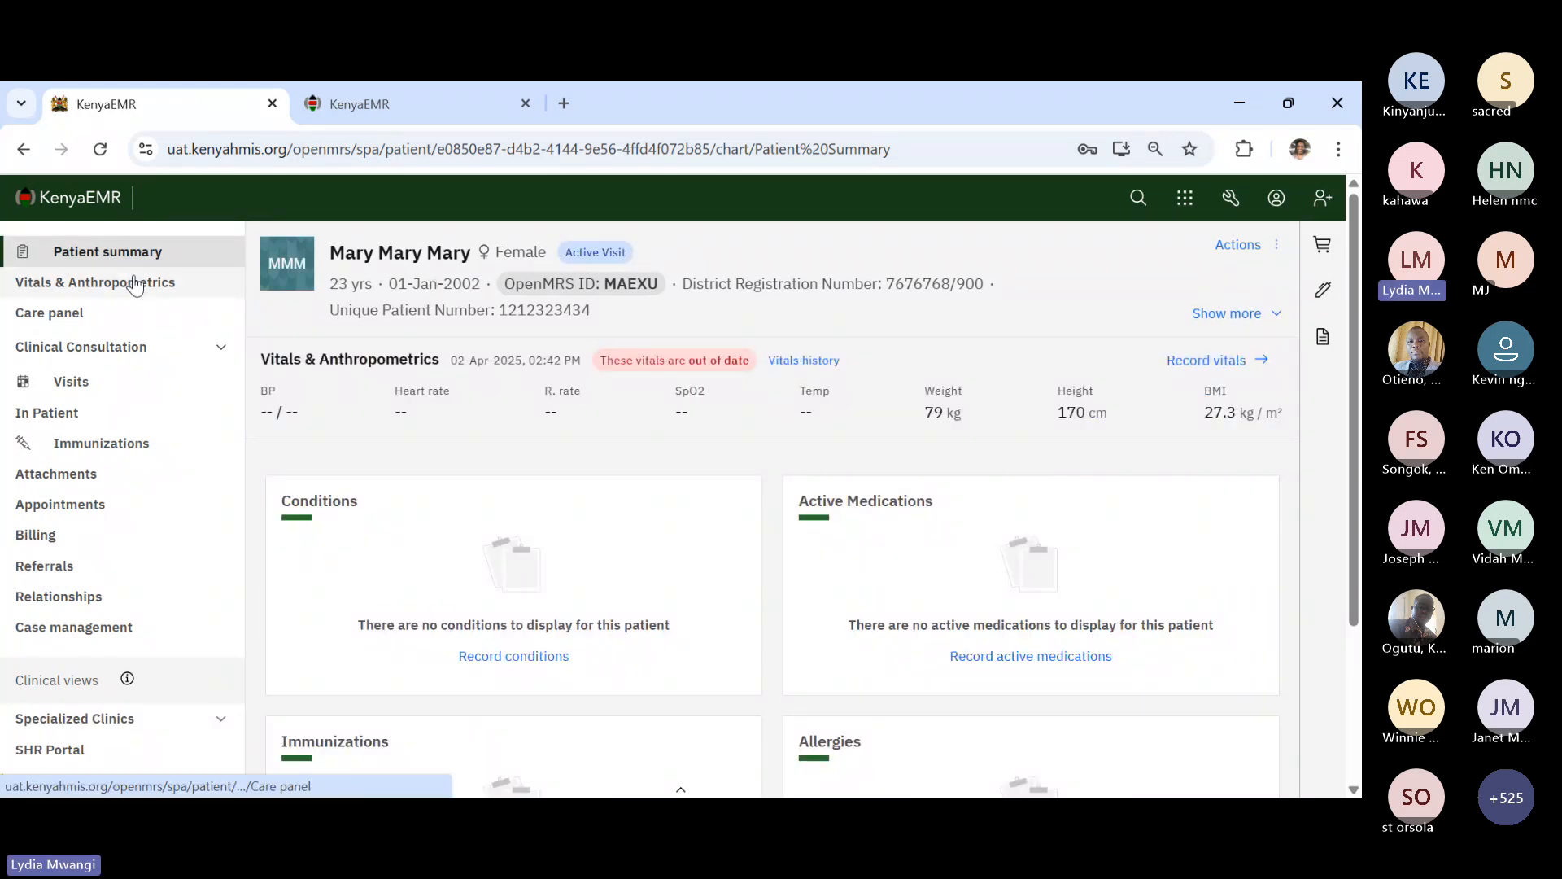
- Review the HIV care panel summary and Program enrollment tab, then return to the home dashboard
click(116, 318)
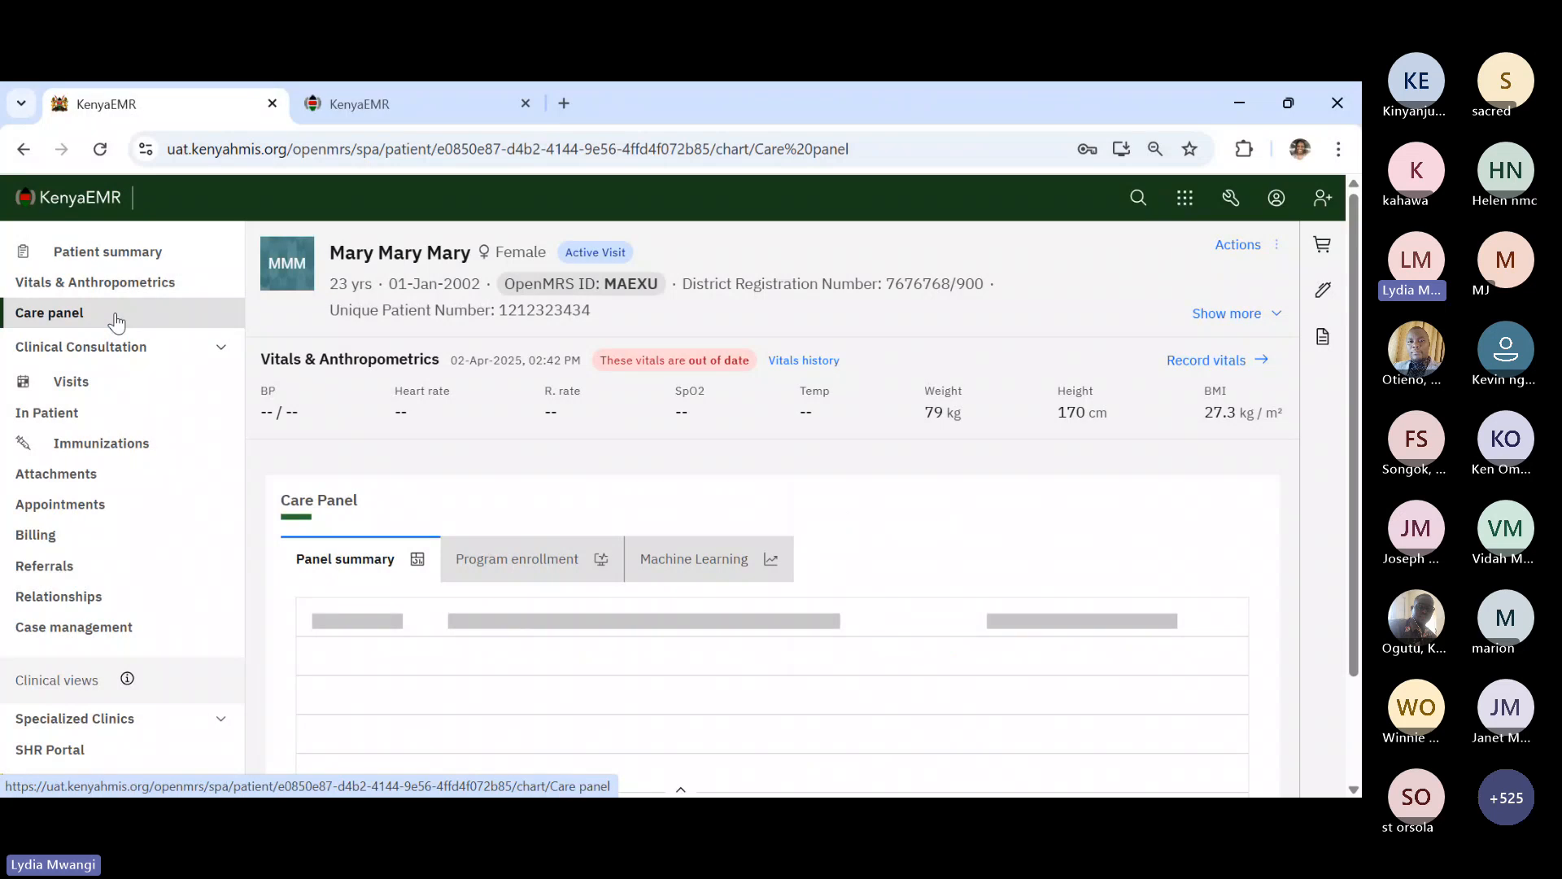
click(492, 563)
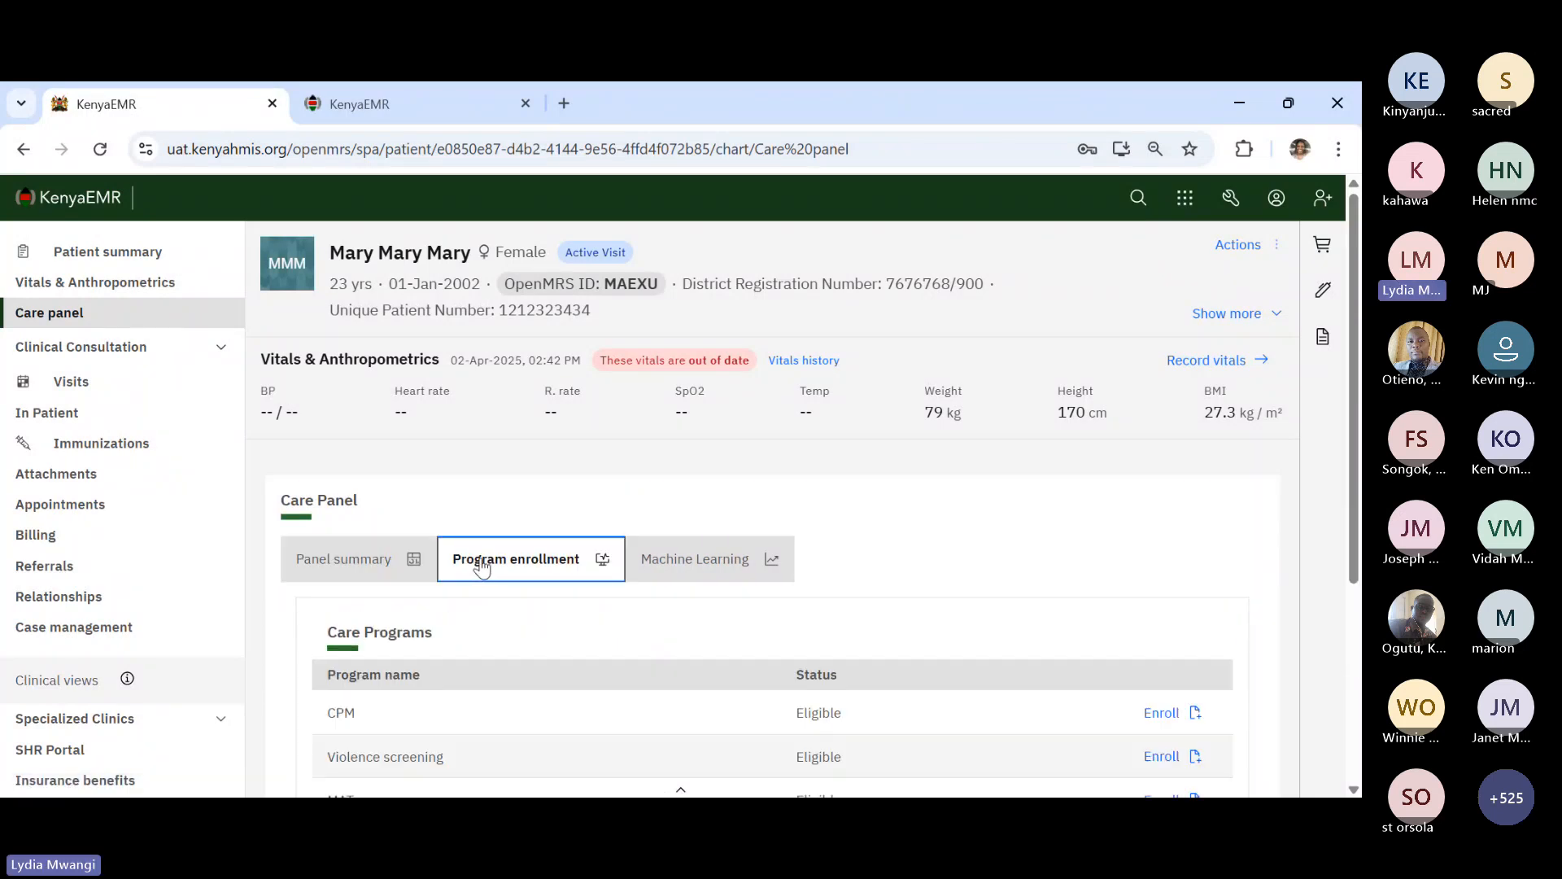
click(356, 561)
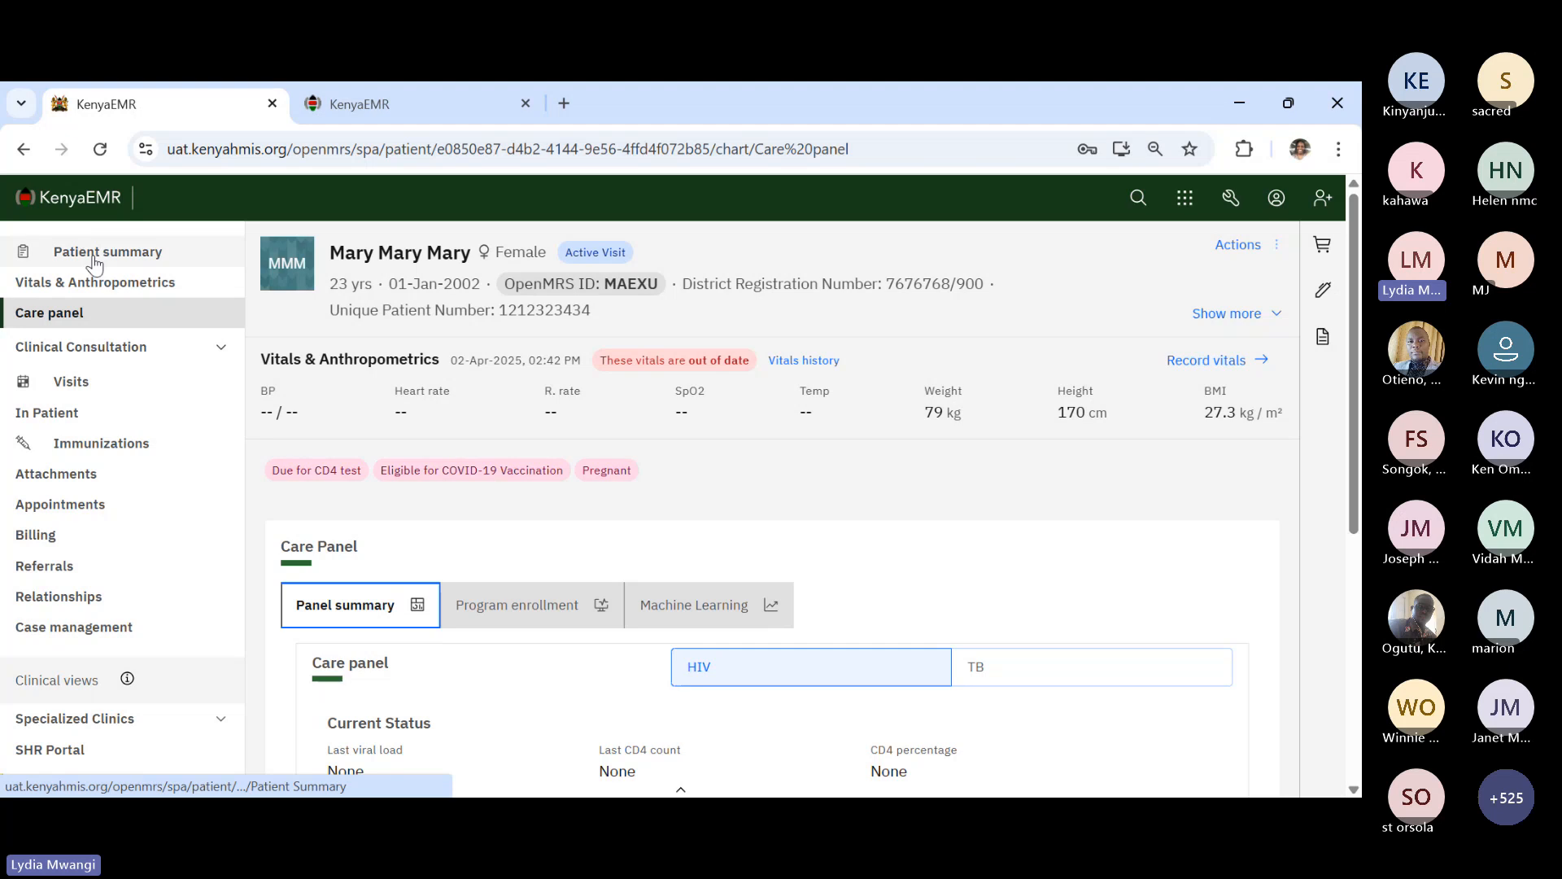
click(77, 204)
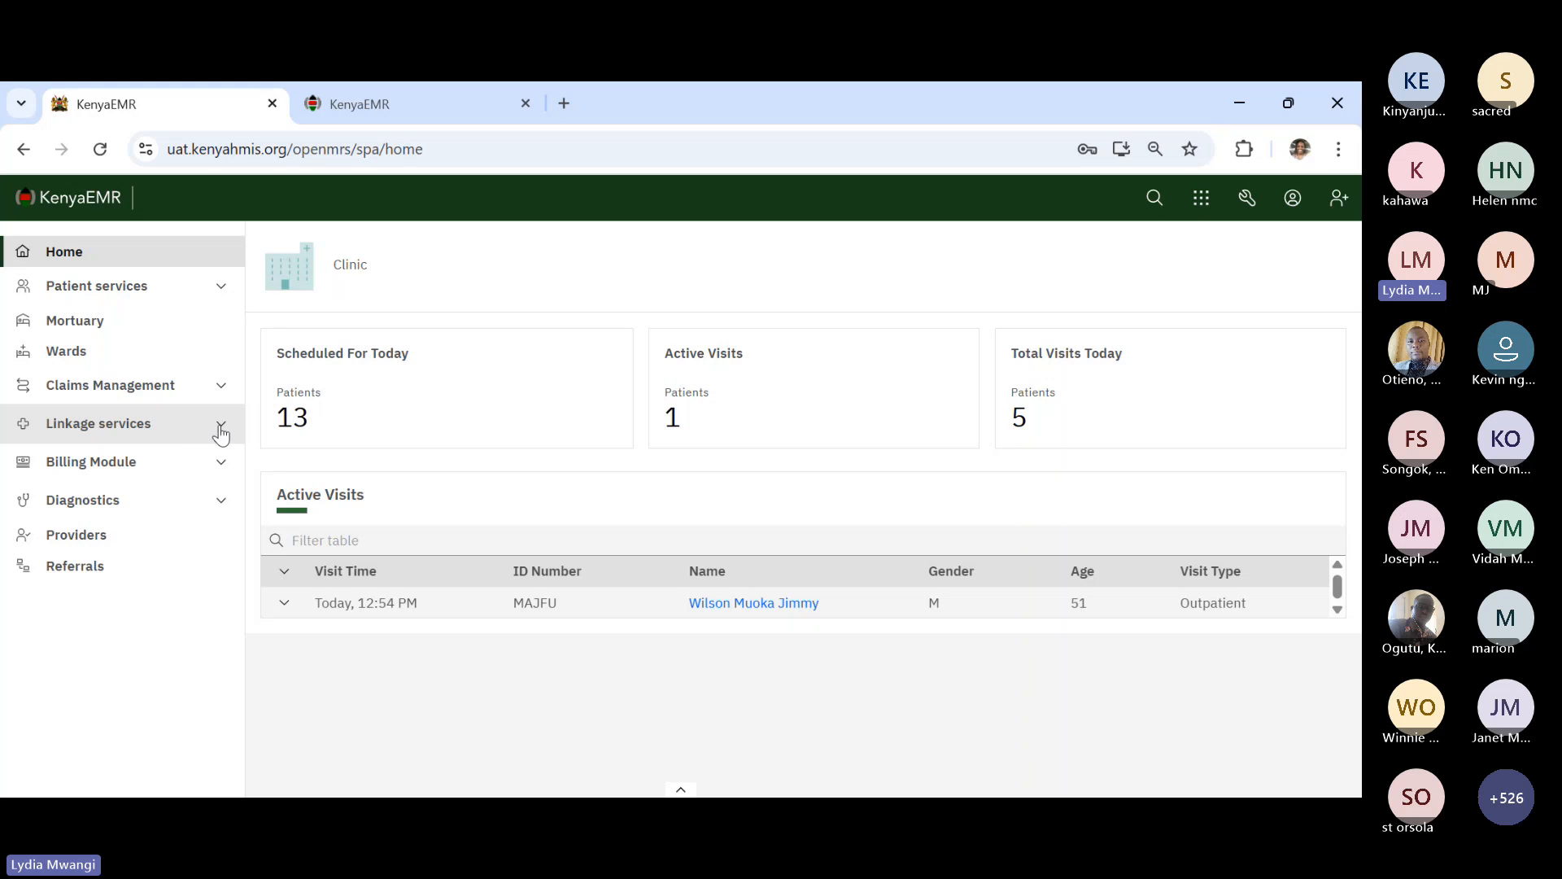
- Open Case management from the Linkage services section of the sidebar
click(221, 430)
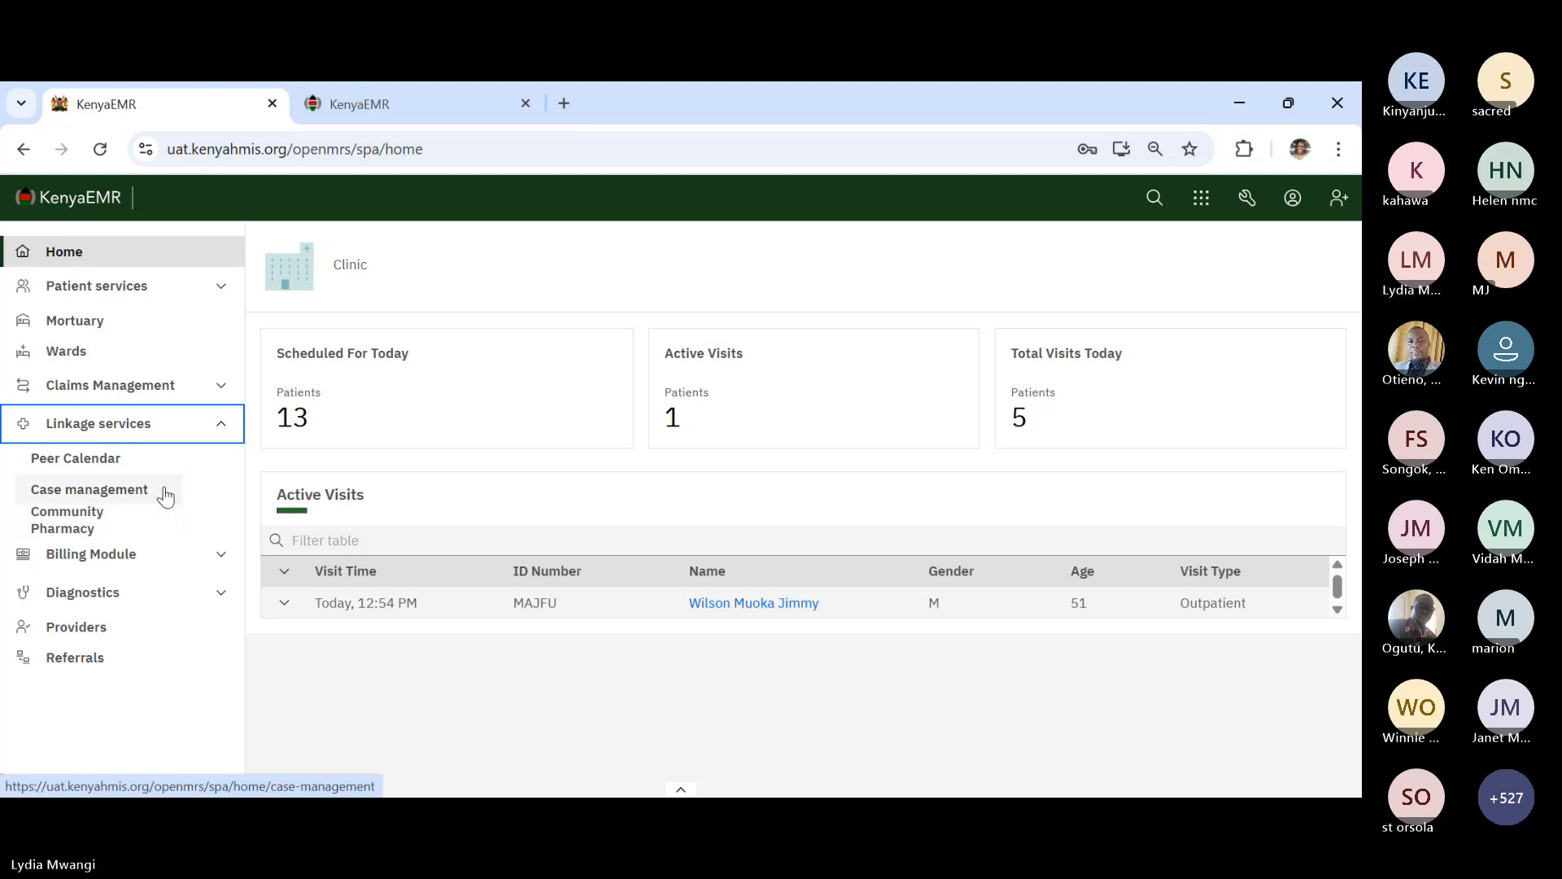
click(166, 495)
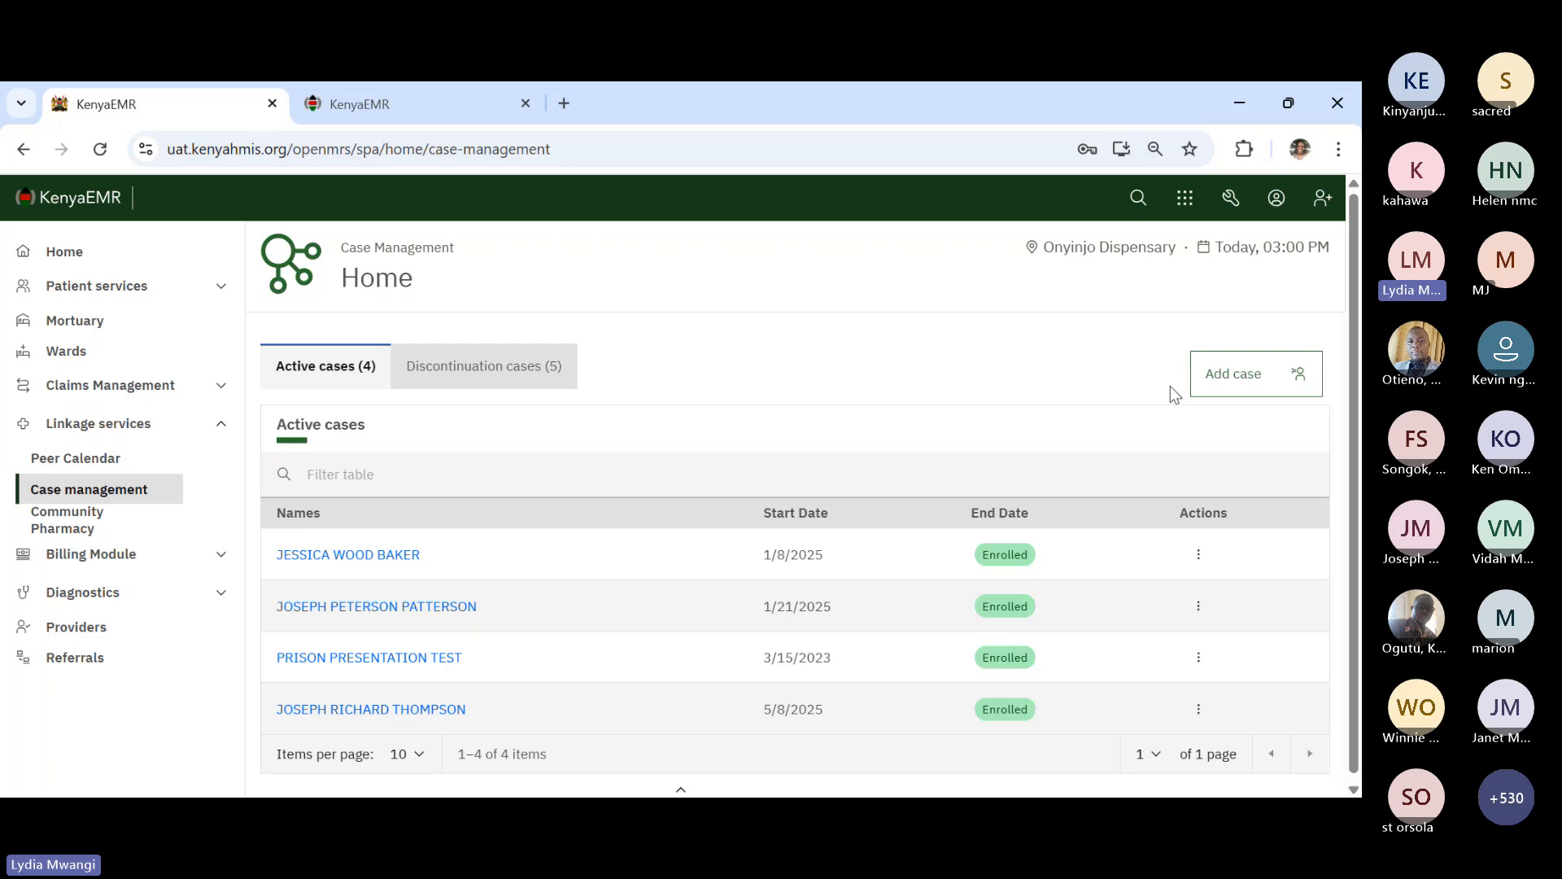
- Add a new case for the searched test patient with relationship CASE MANAGER
click(1245, 375)
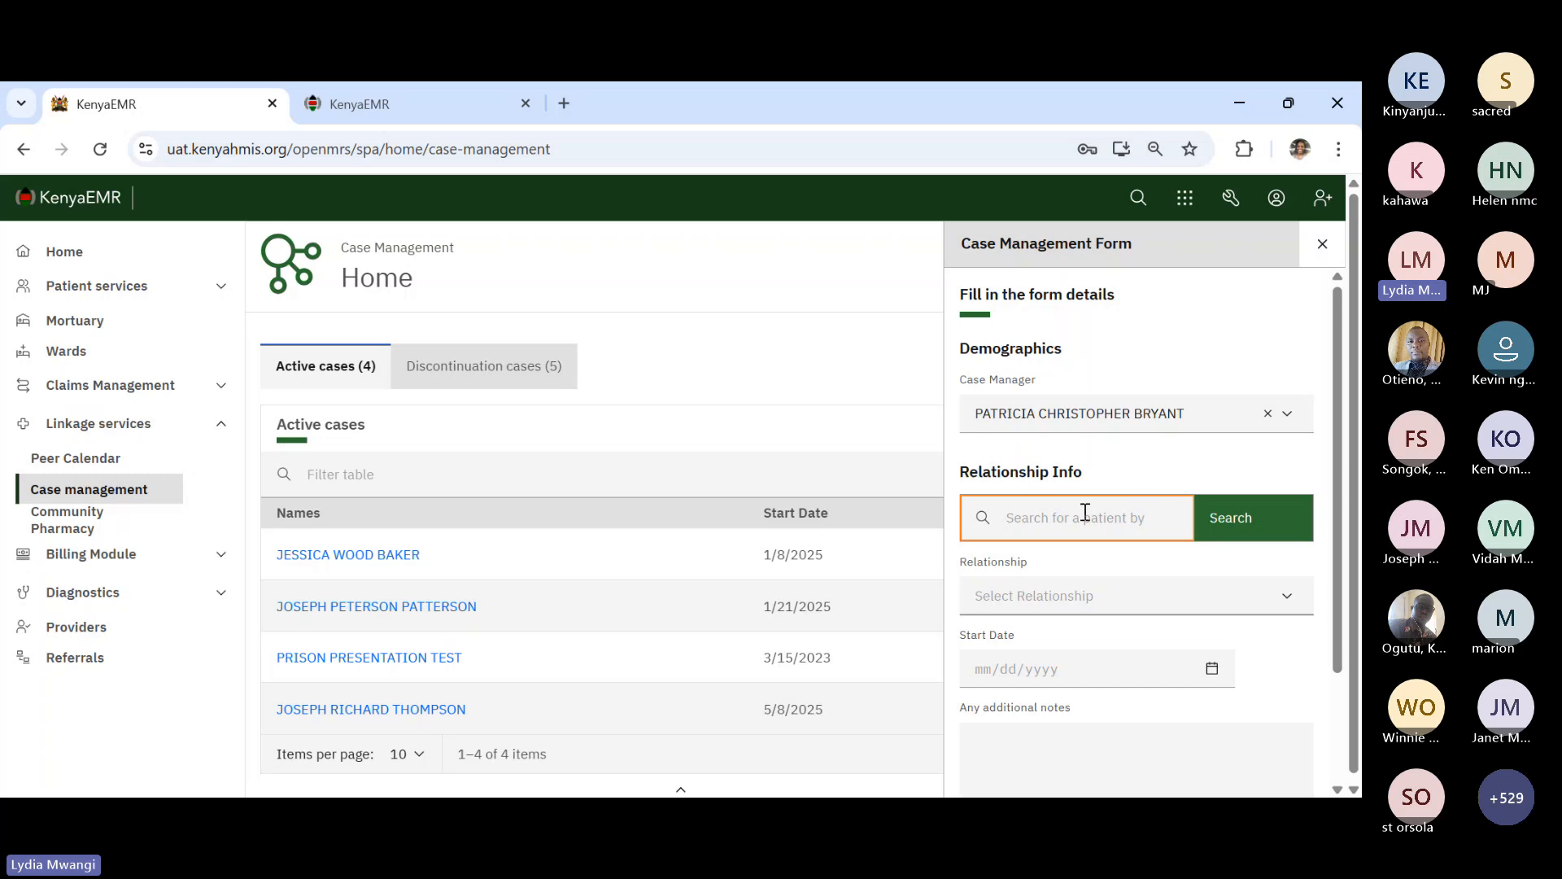
text(mar)
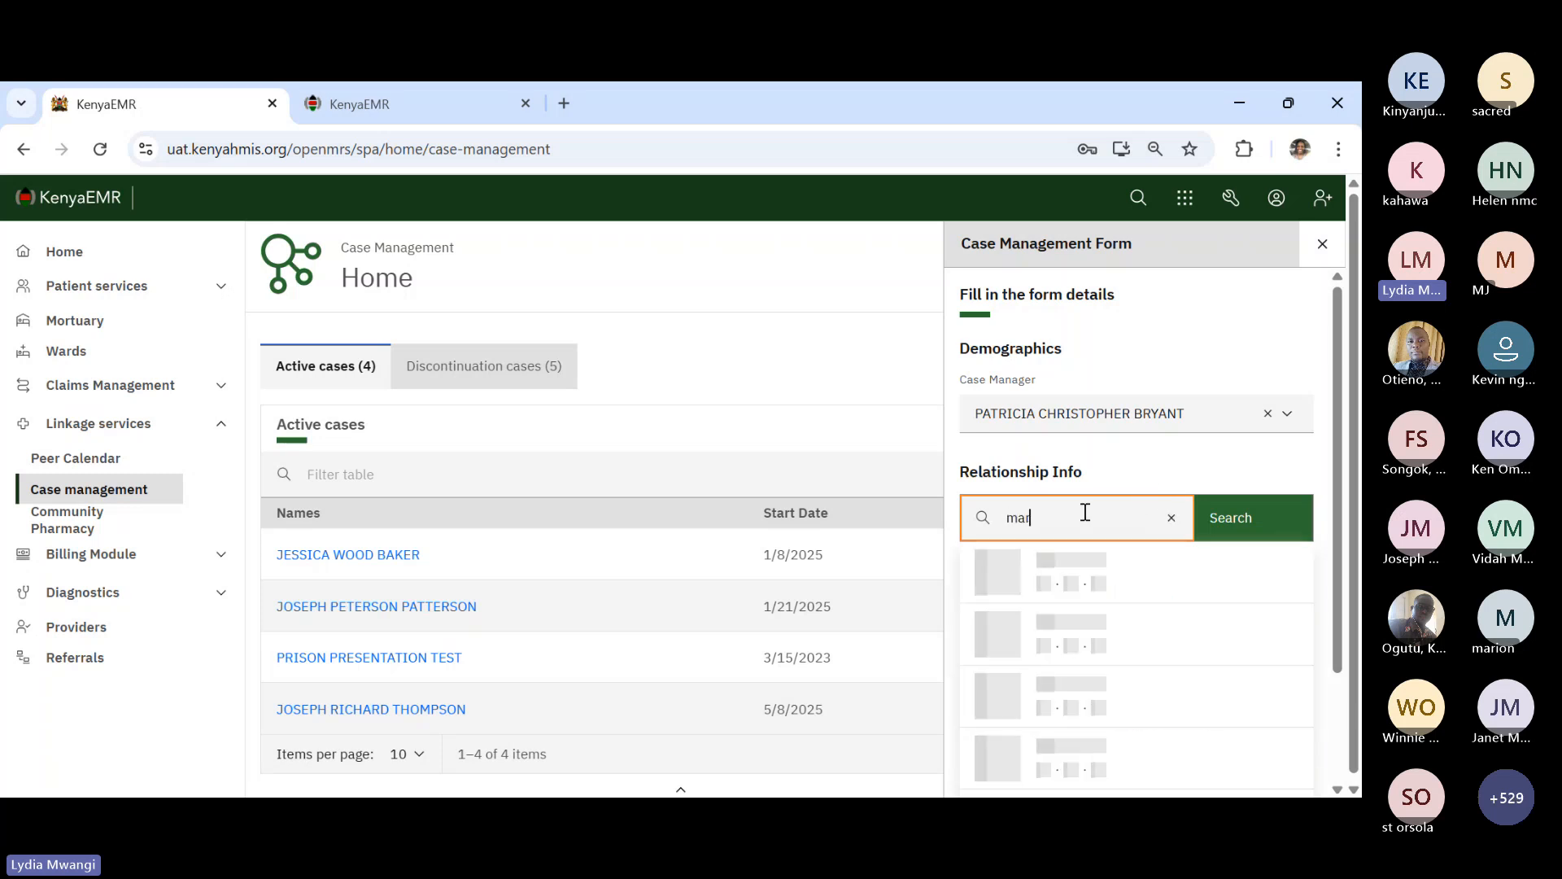
text(y)
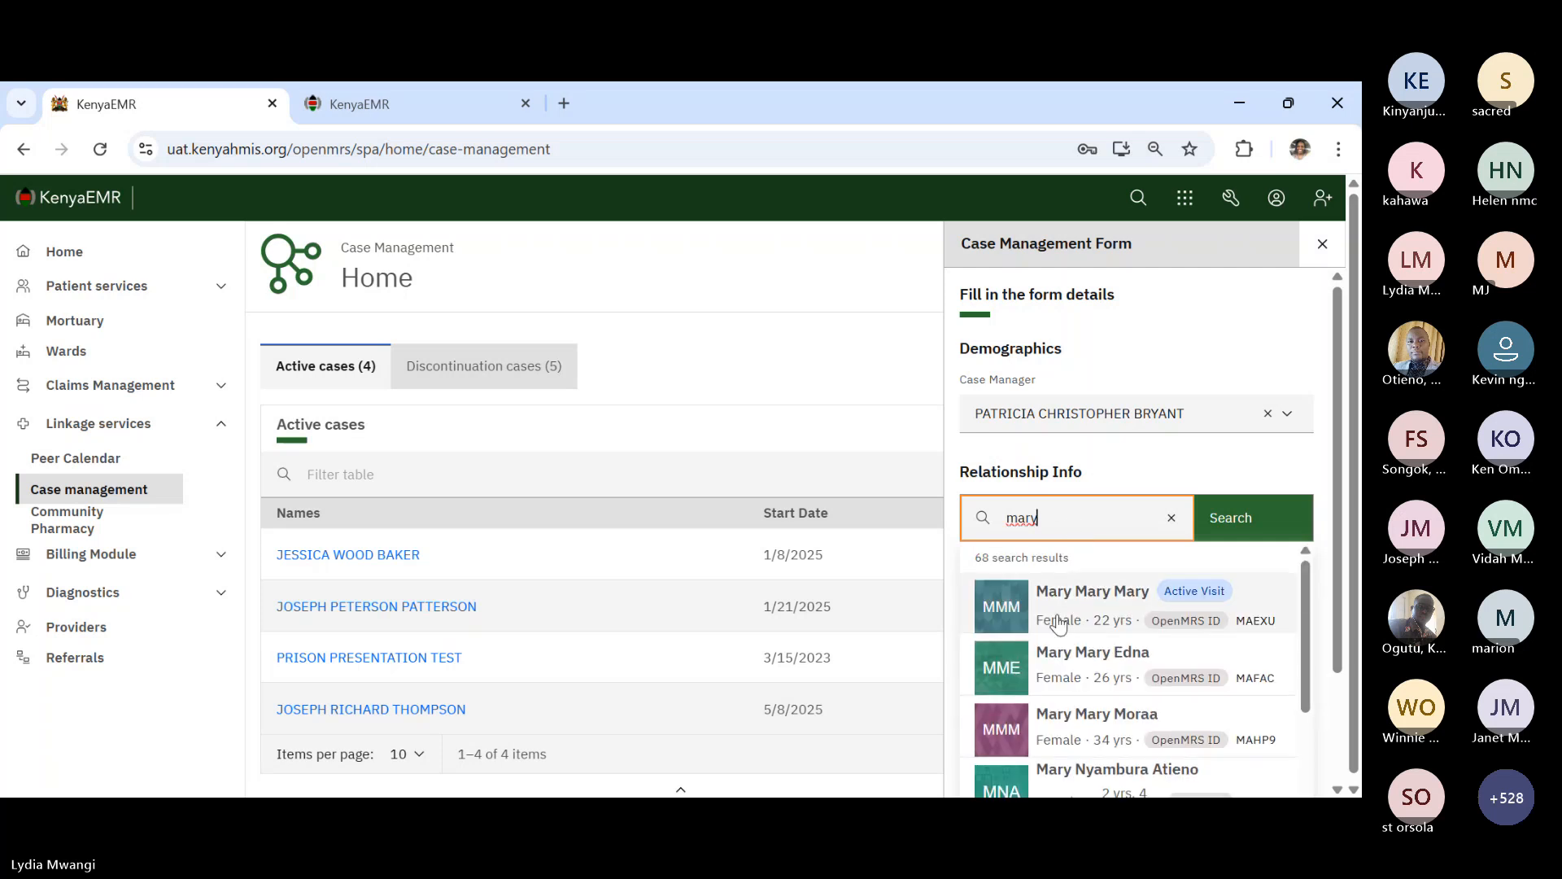
click(1057, 603)
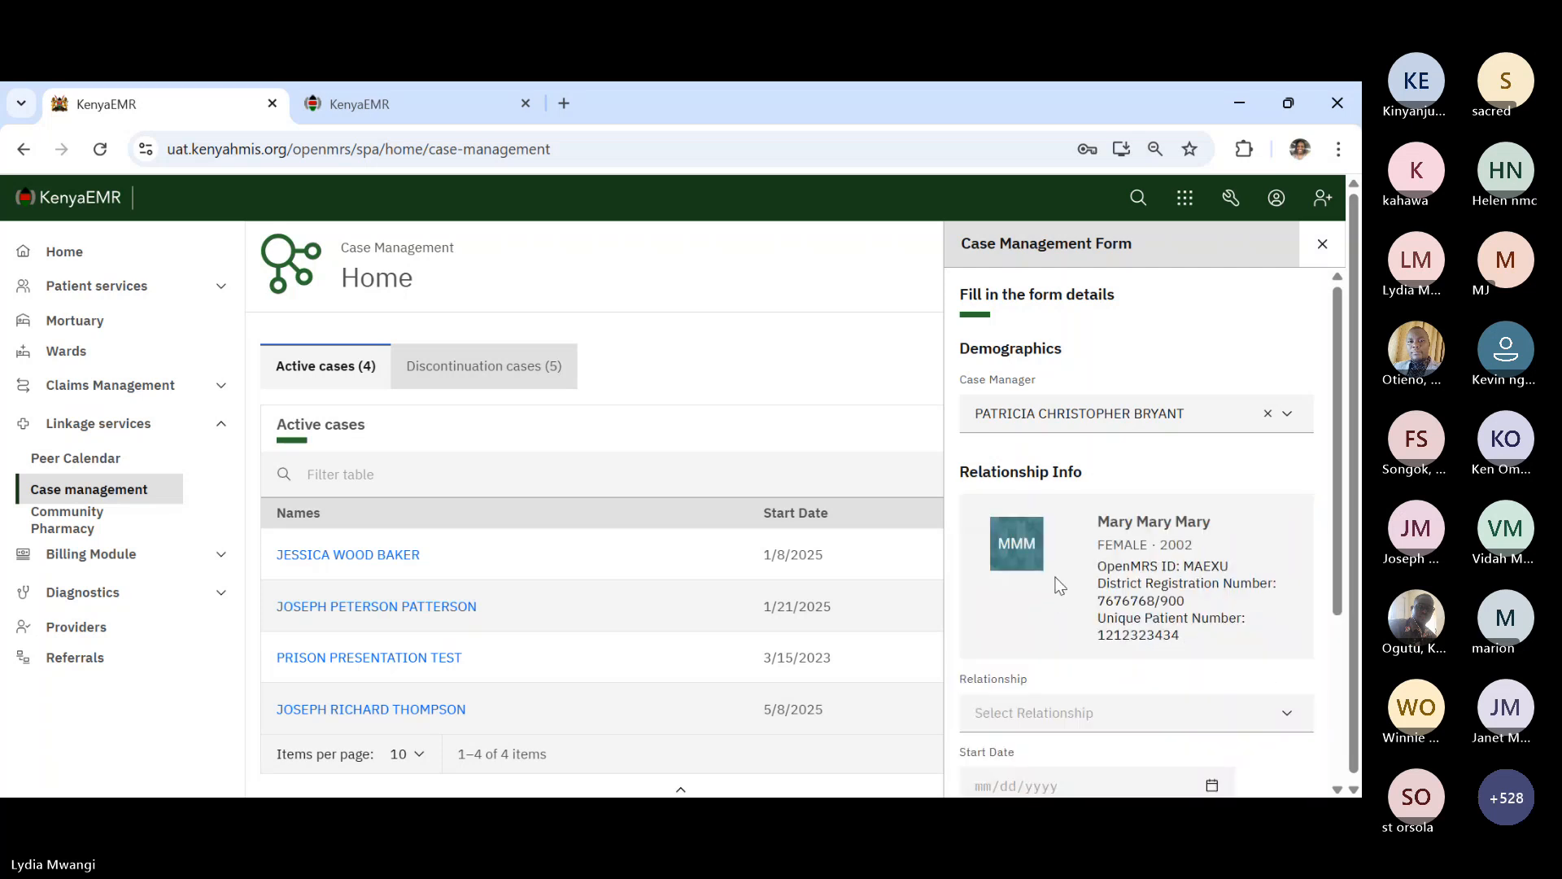
scroll(1058, 586, down, 1)
click(1089, 614)
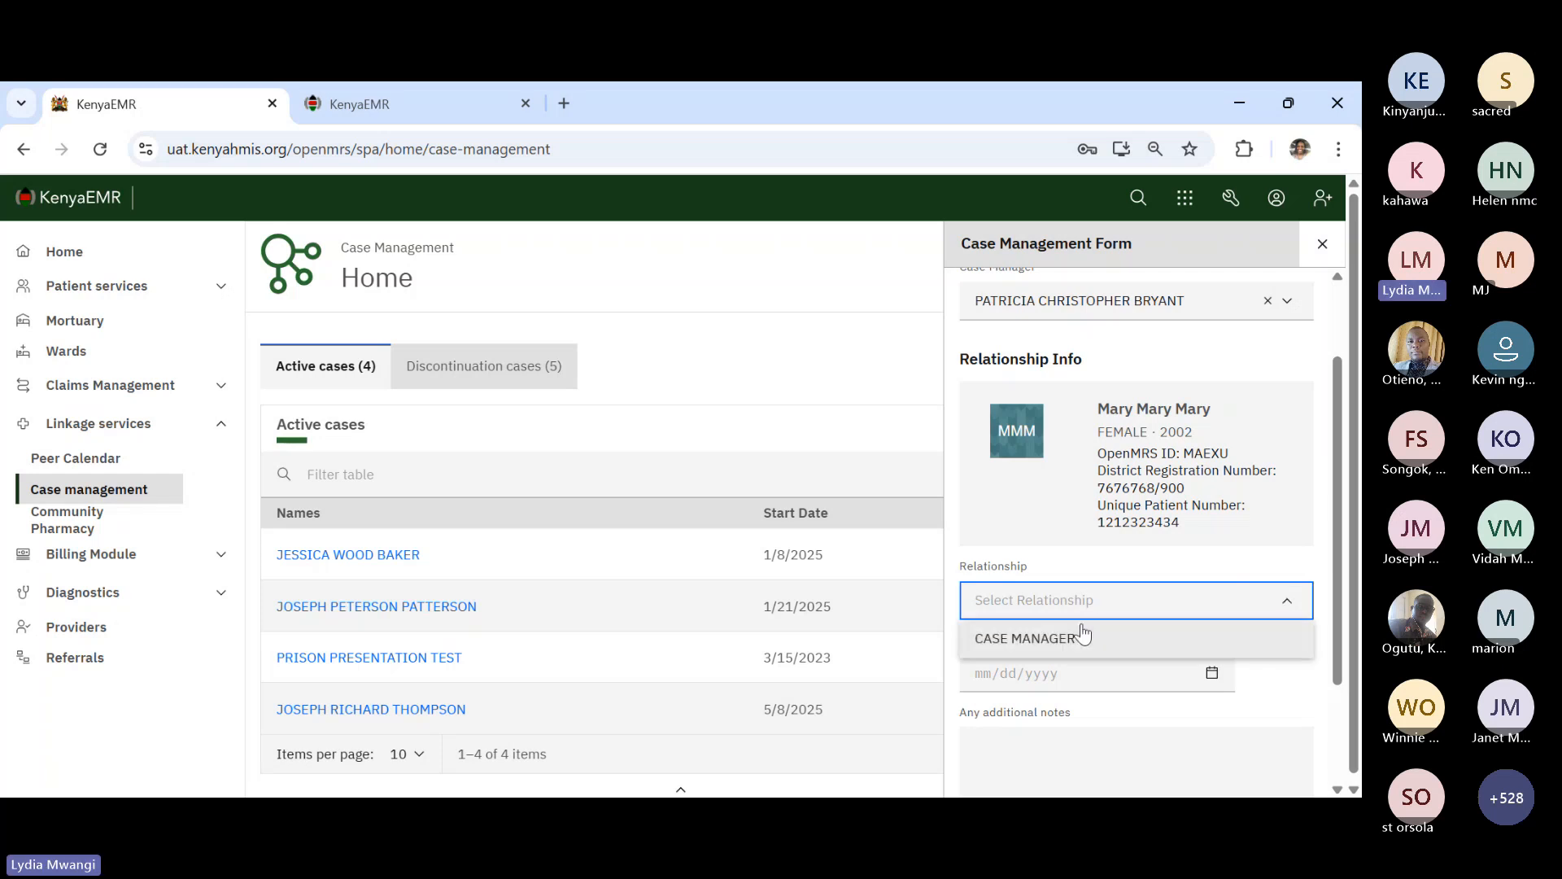
click(1080, 637)
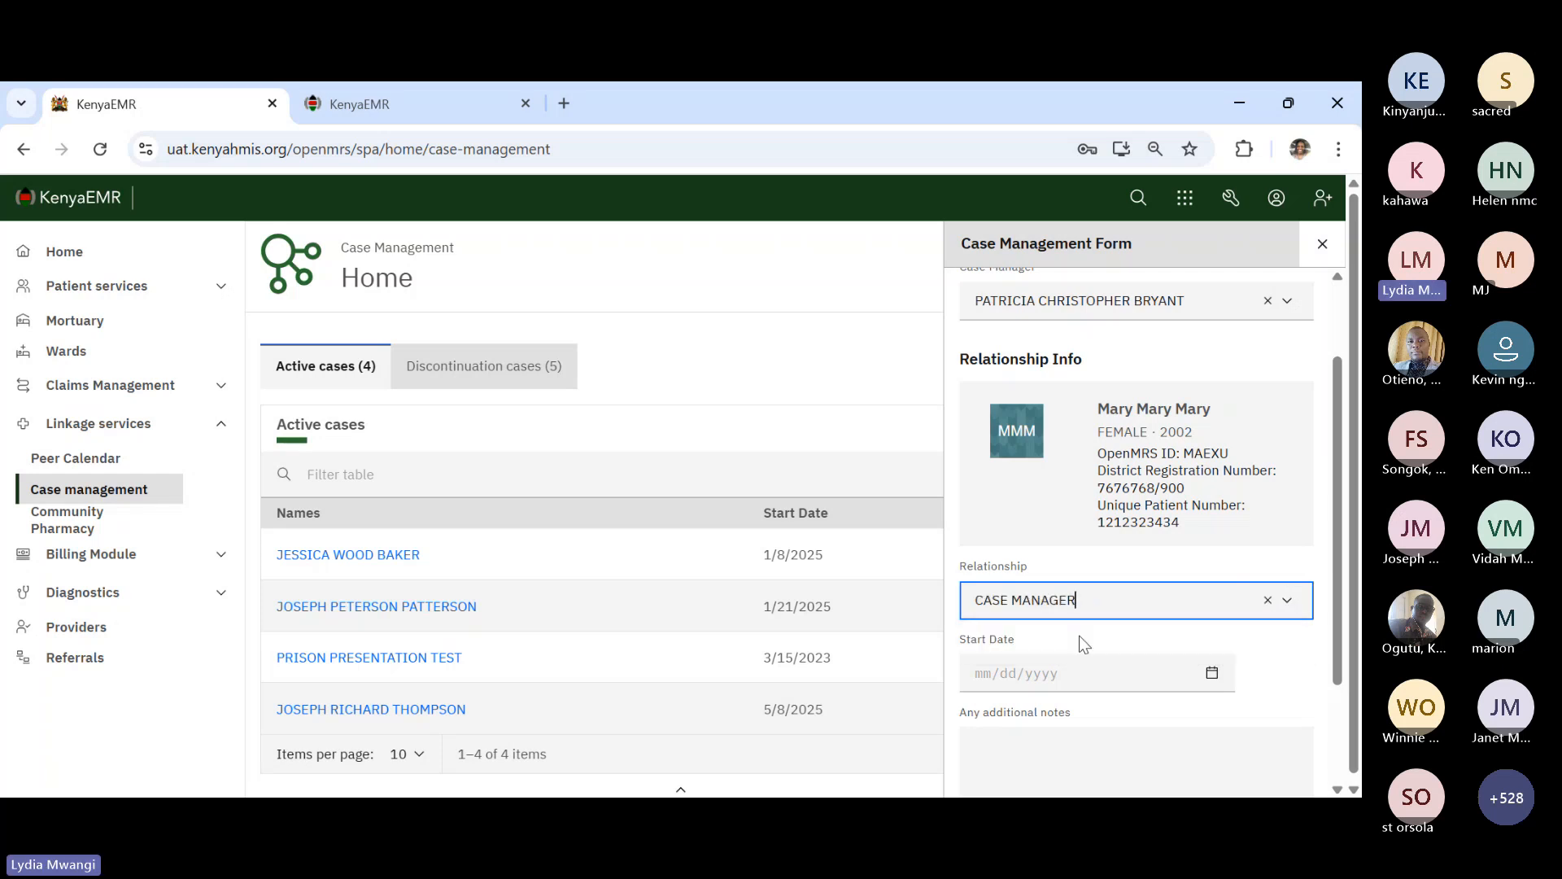
- Set the case start date to 8 May 2025, add the note 'high VL', and save
click(1213, 673)
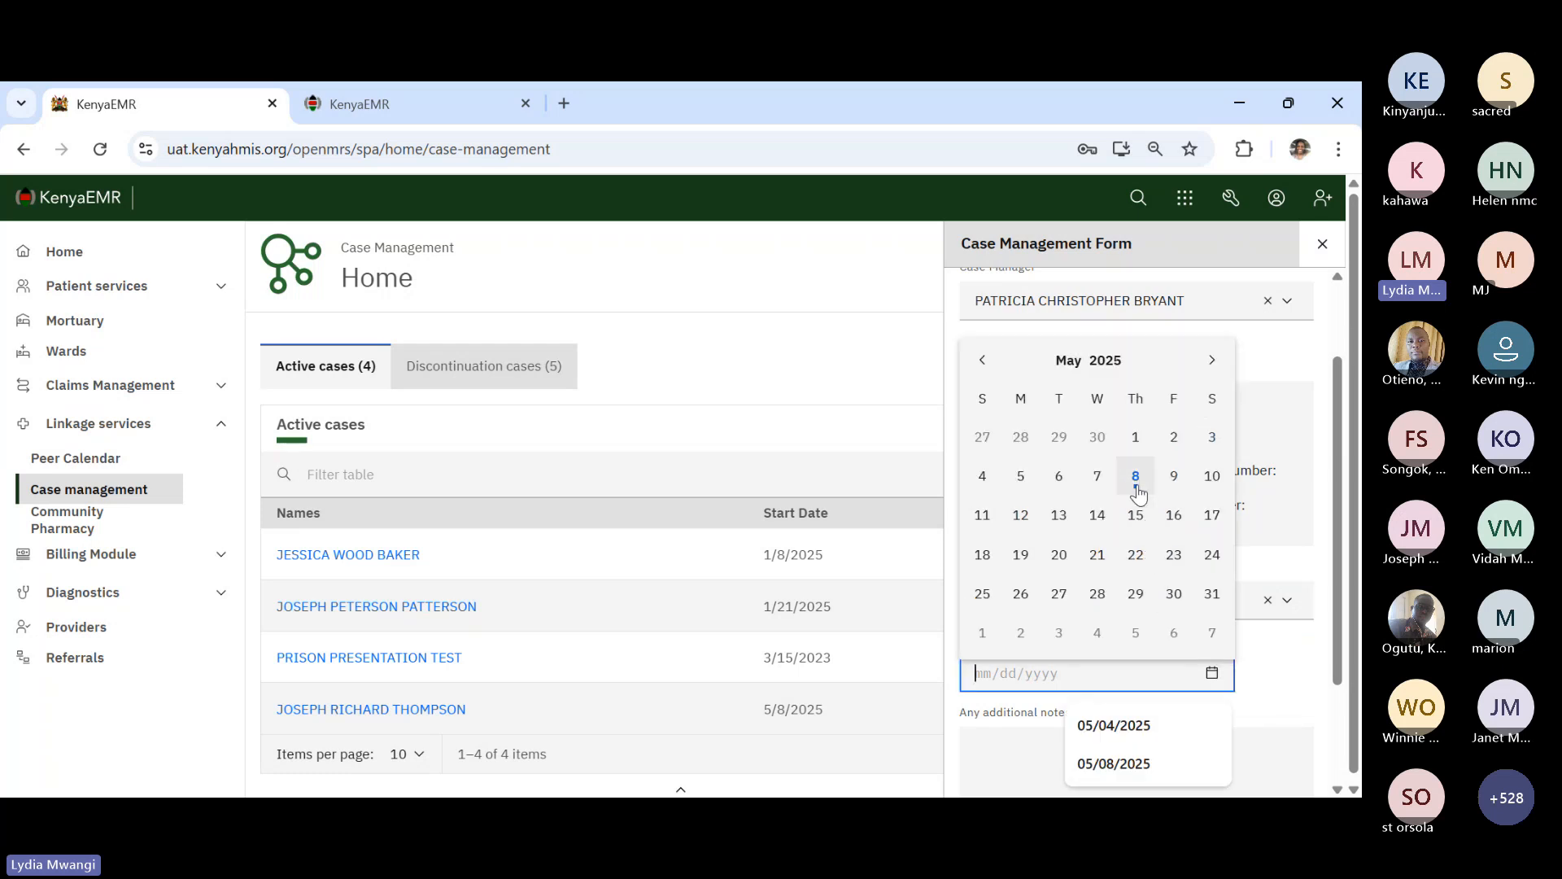
click(1136, 480)
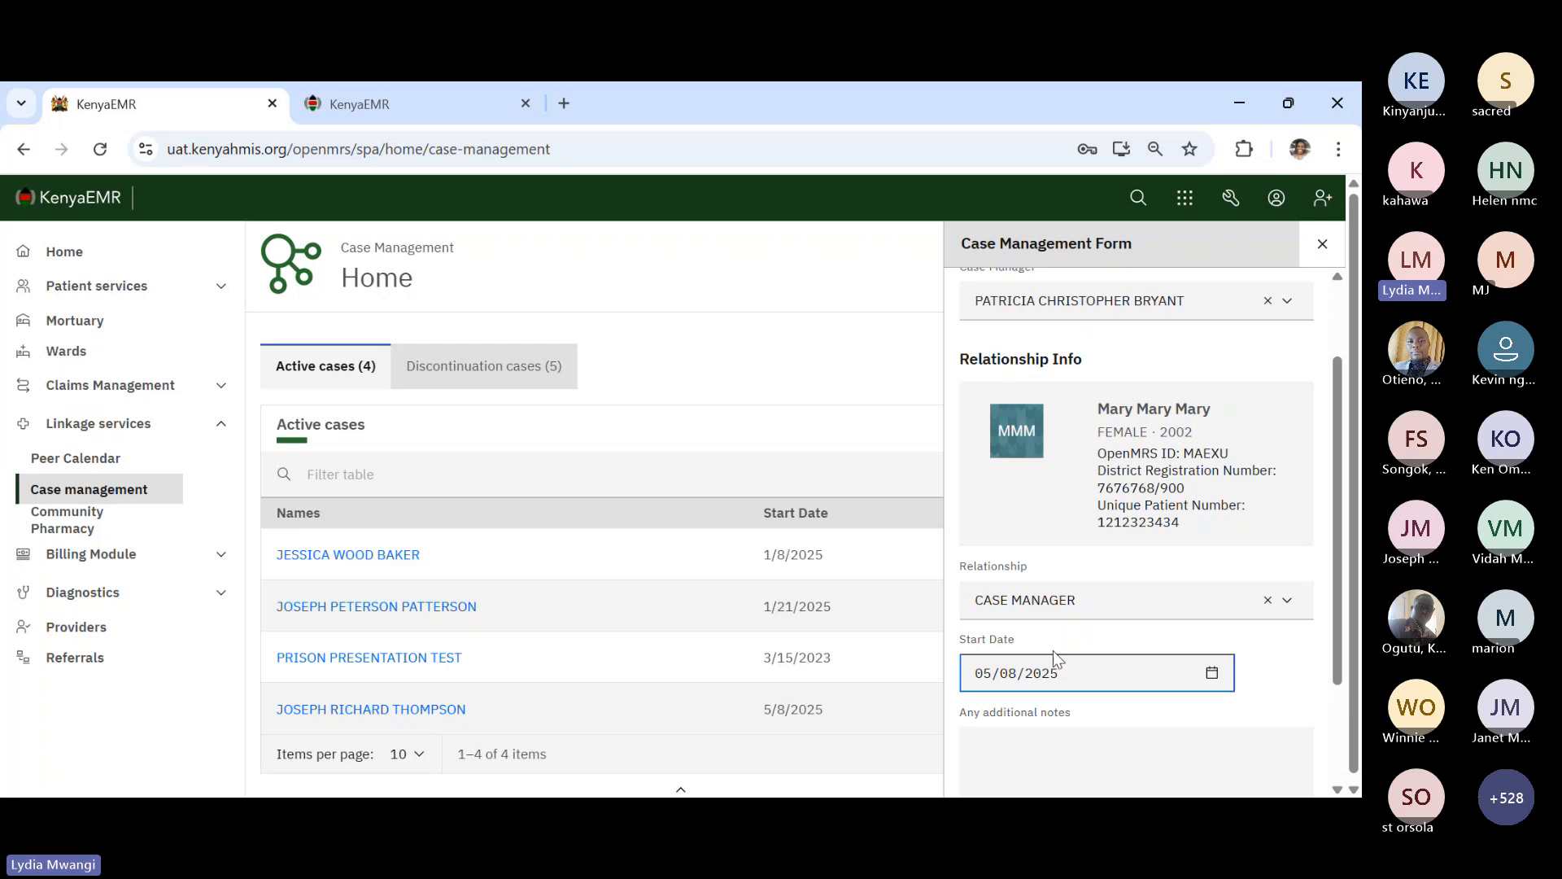
click(1148, 742)
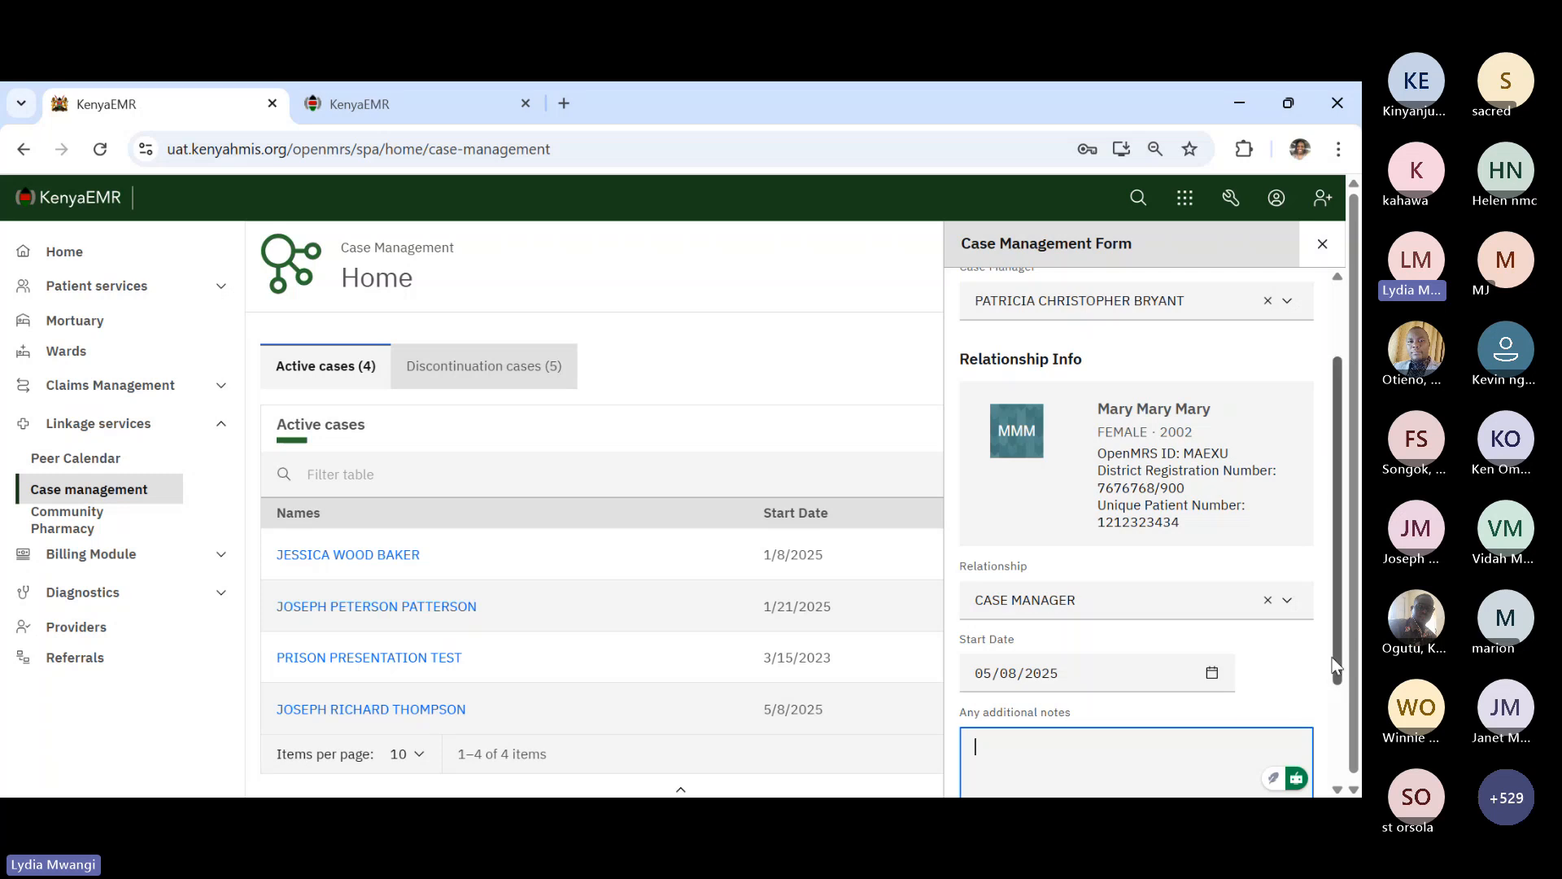
drag(1335, 666, 1339, 720)
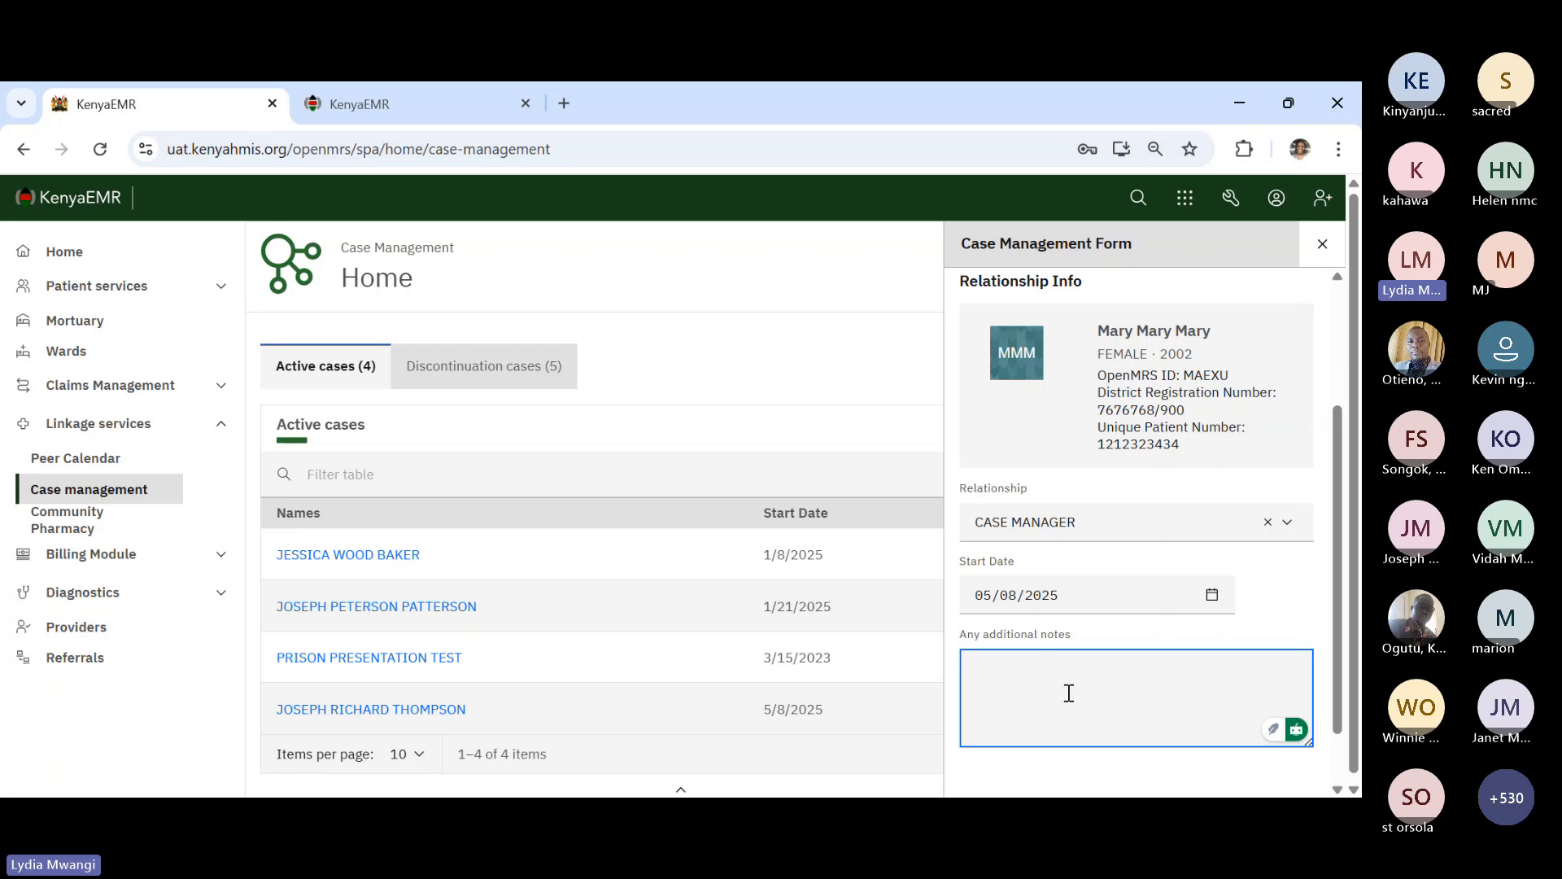
text(high )
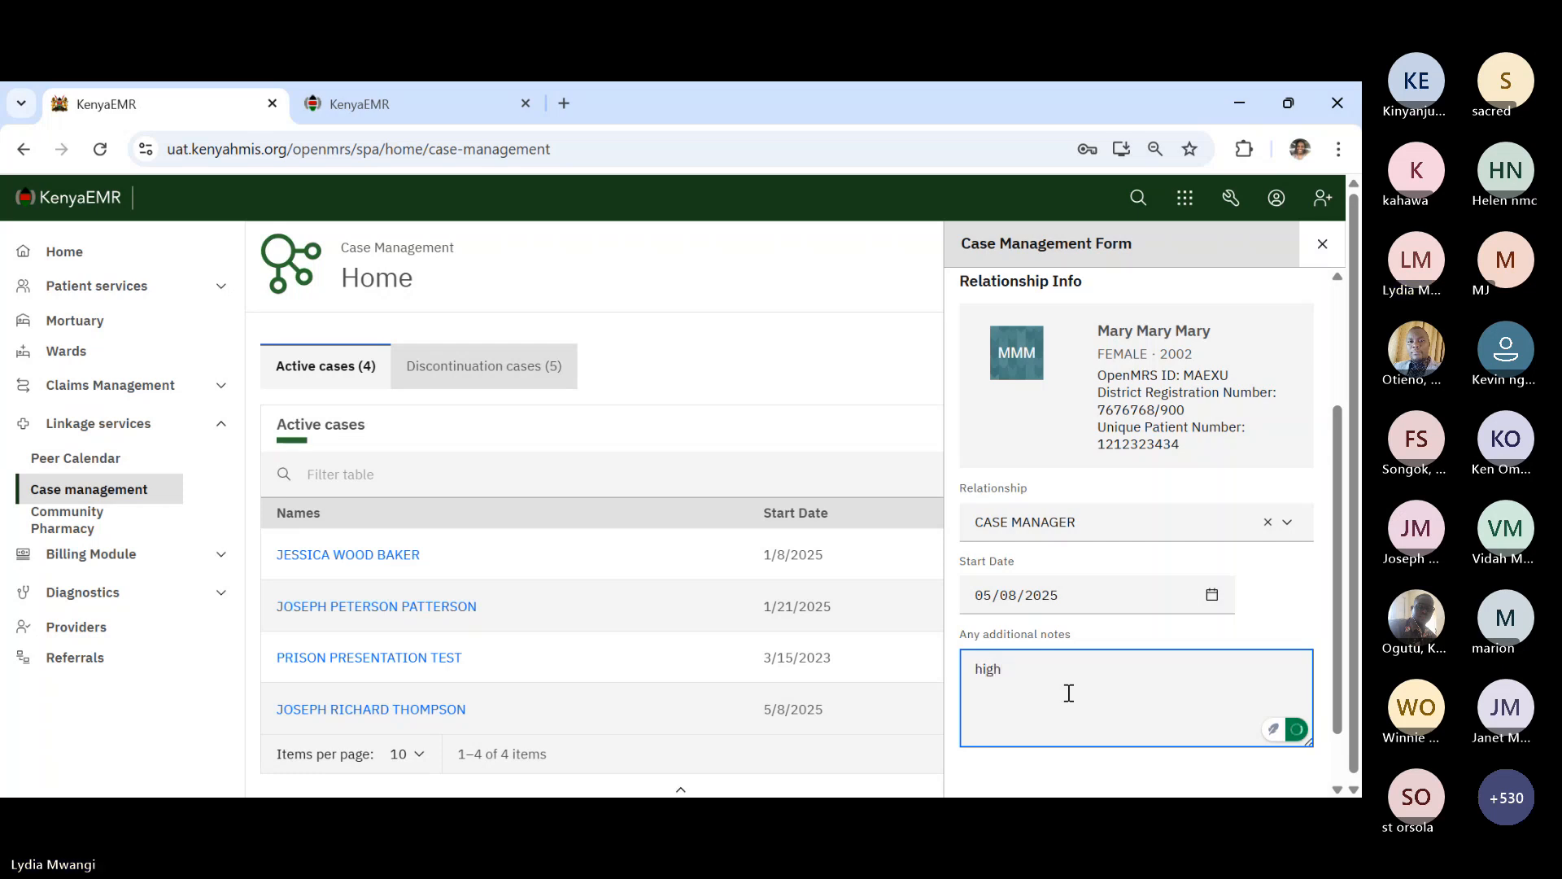
text(VL)
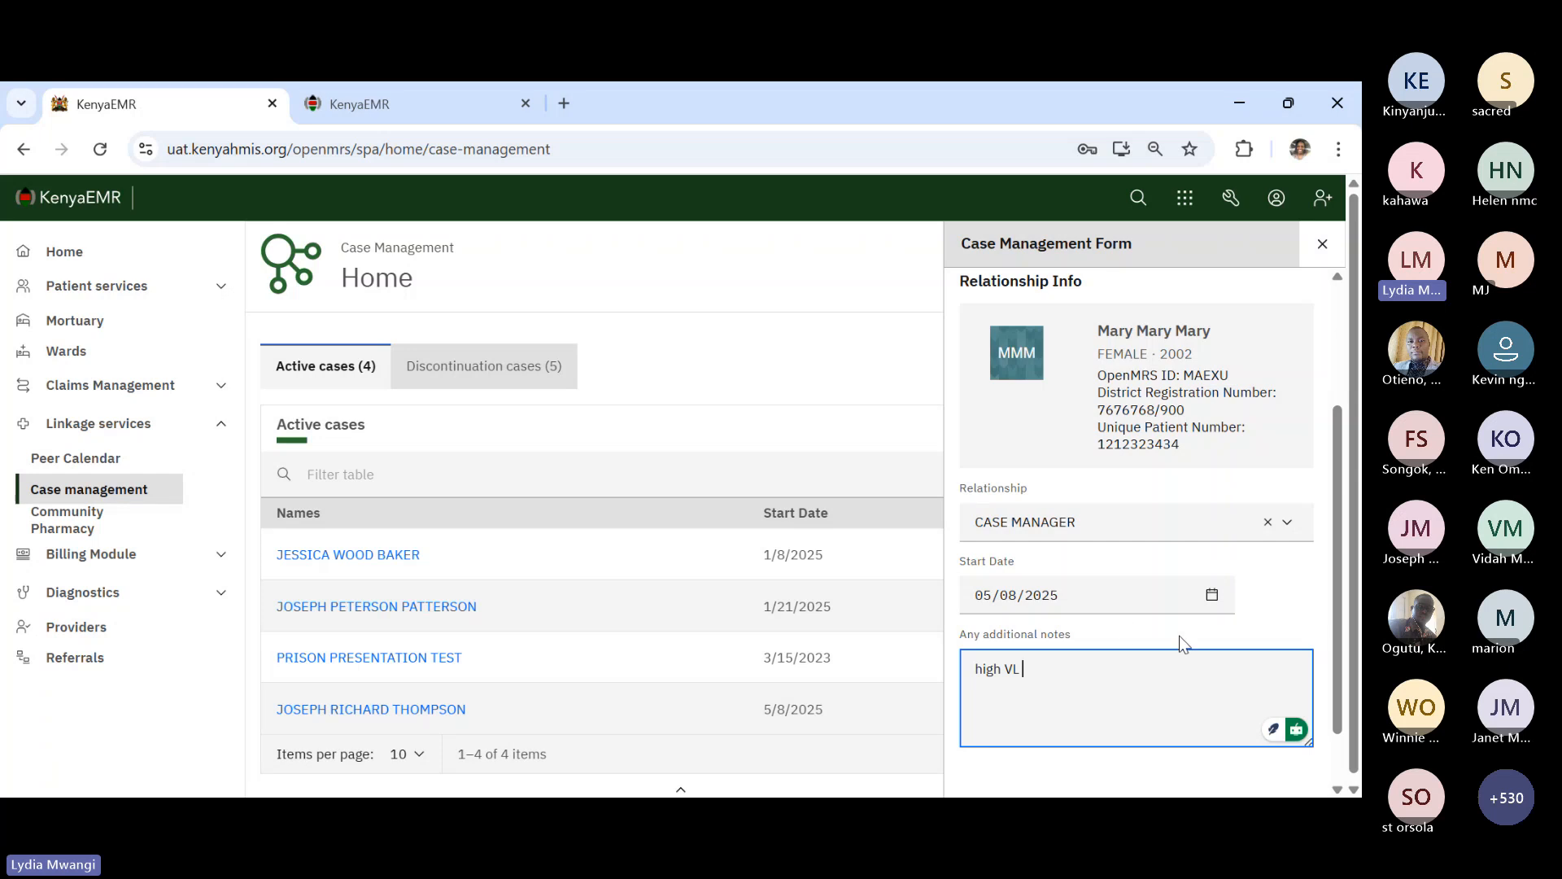
scroll(1180, 636, down, 1)
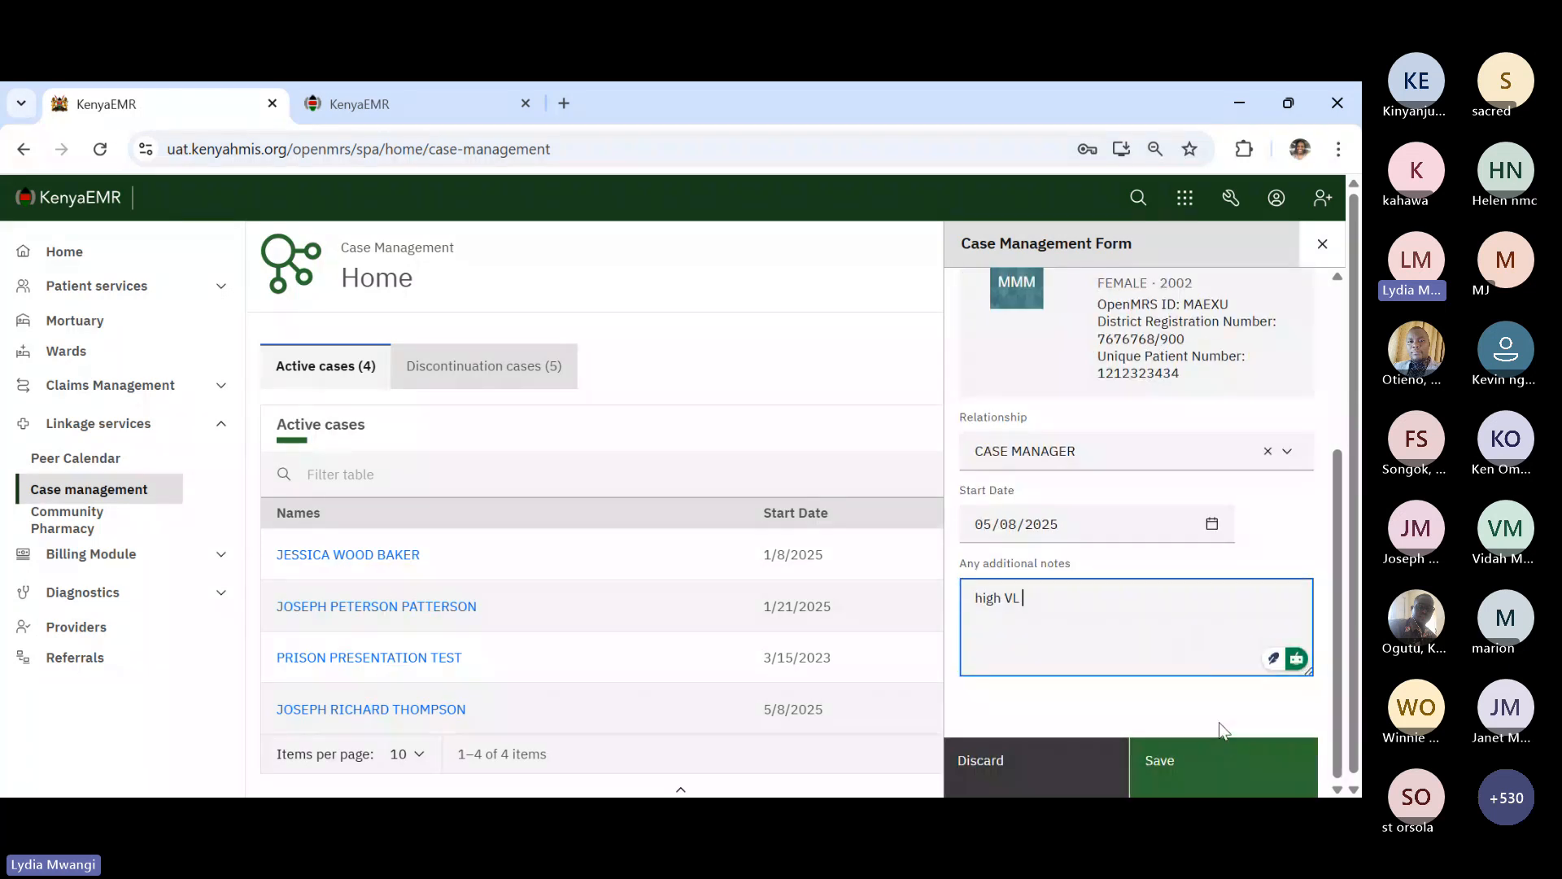
click(1224, 760)
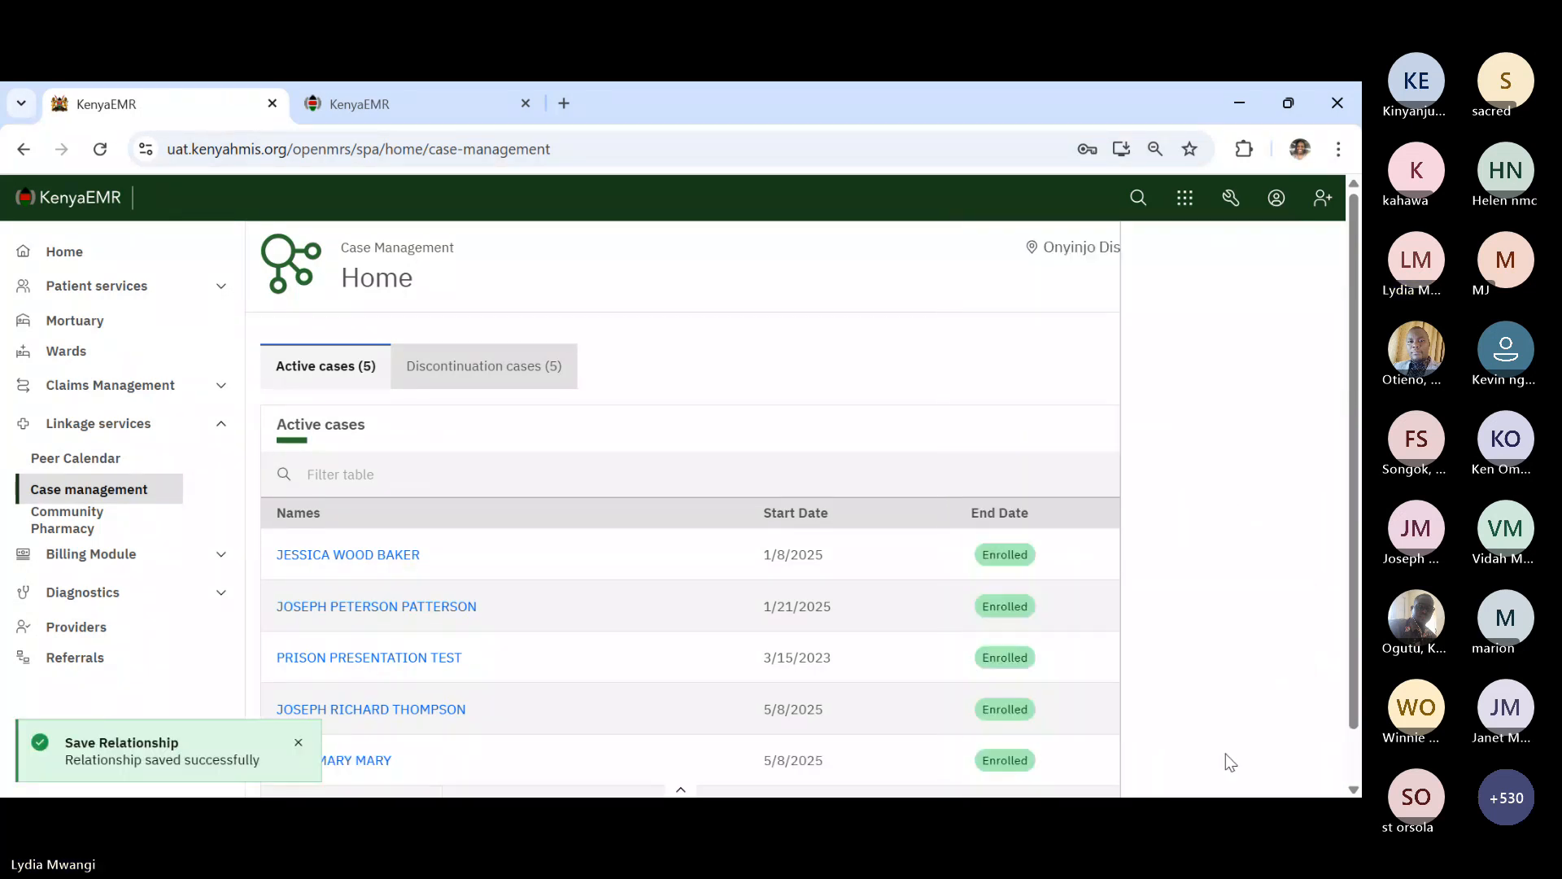
- Open the newly added case patient's chart from the Active cases table
scroll(881, 441, down, 1)
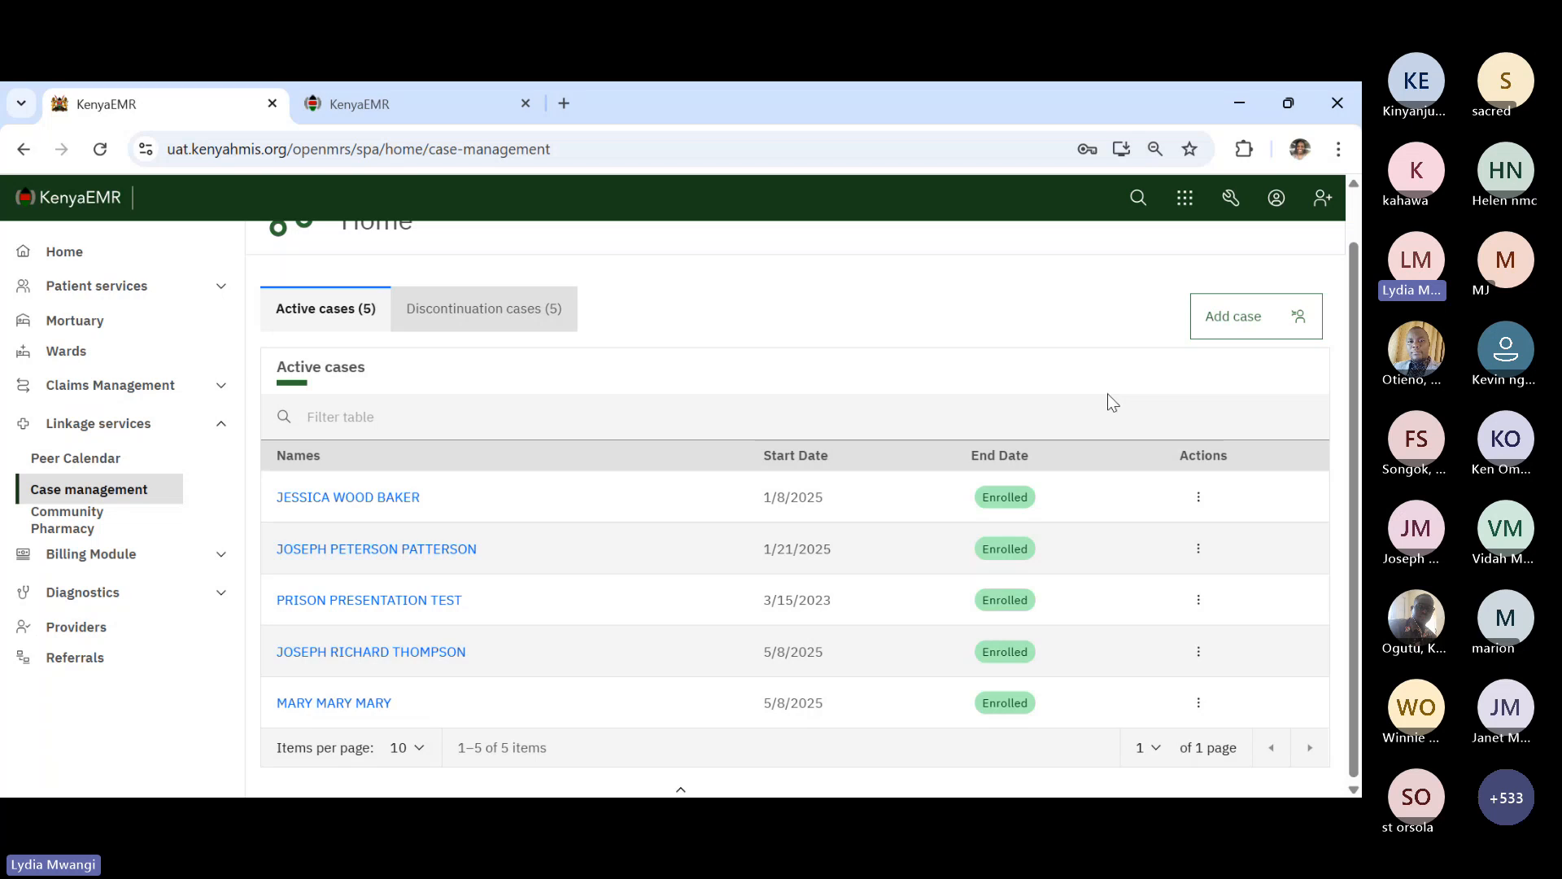
click(348, 707)
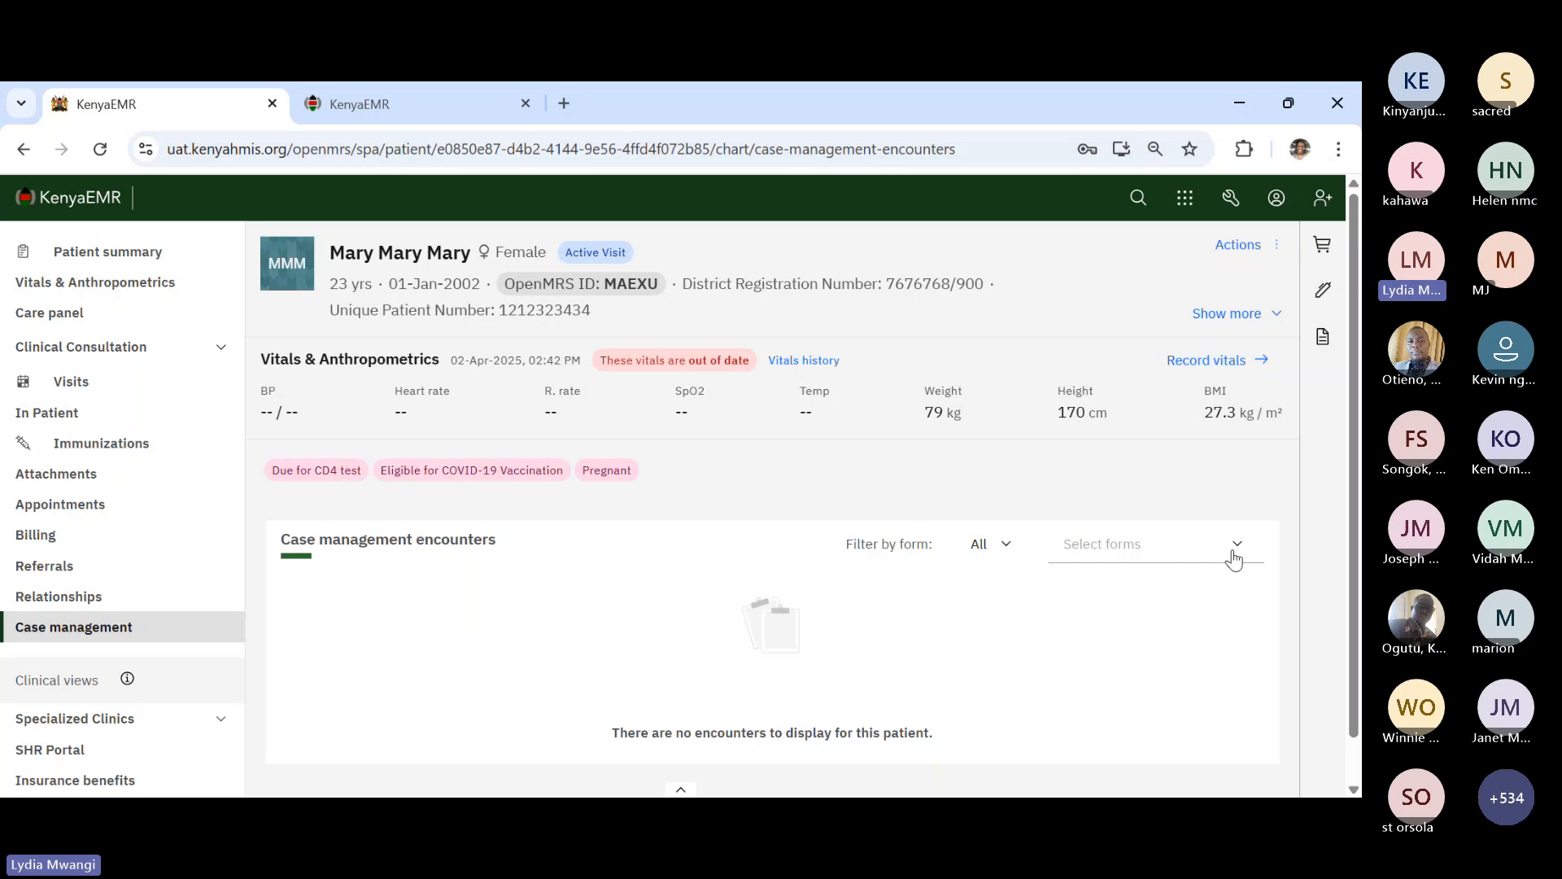
- Launch the High IIT Intervention form showing the Package of interventions section
click(1234, 558)
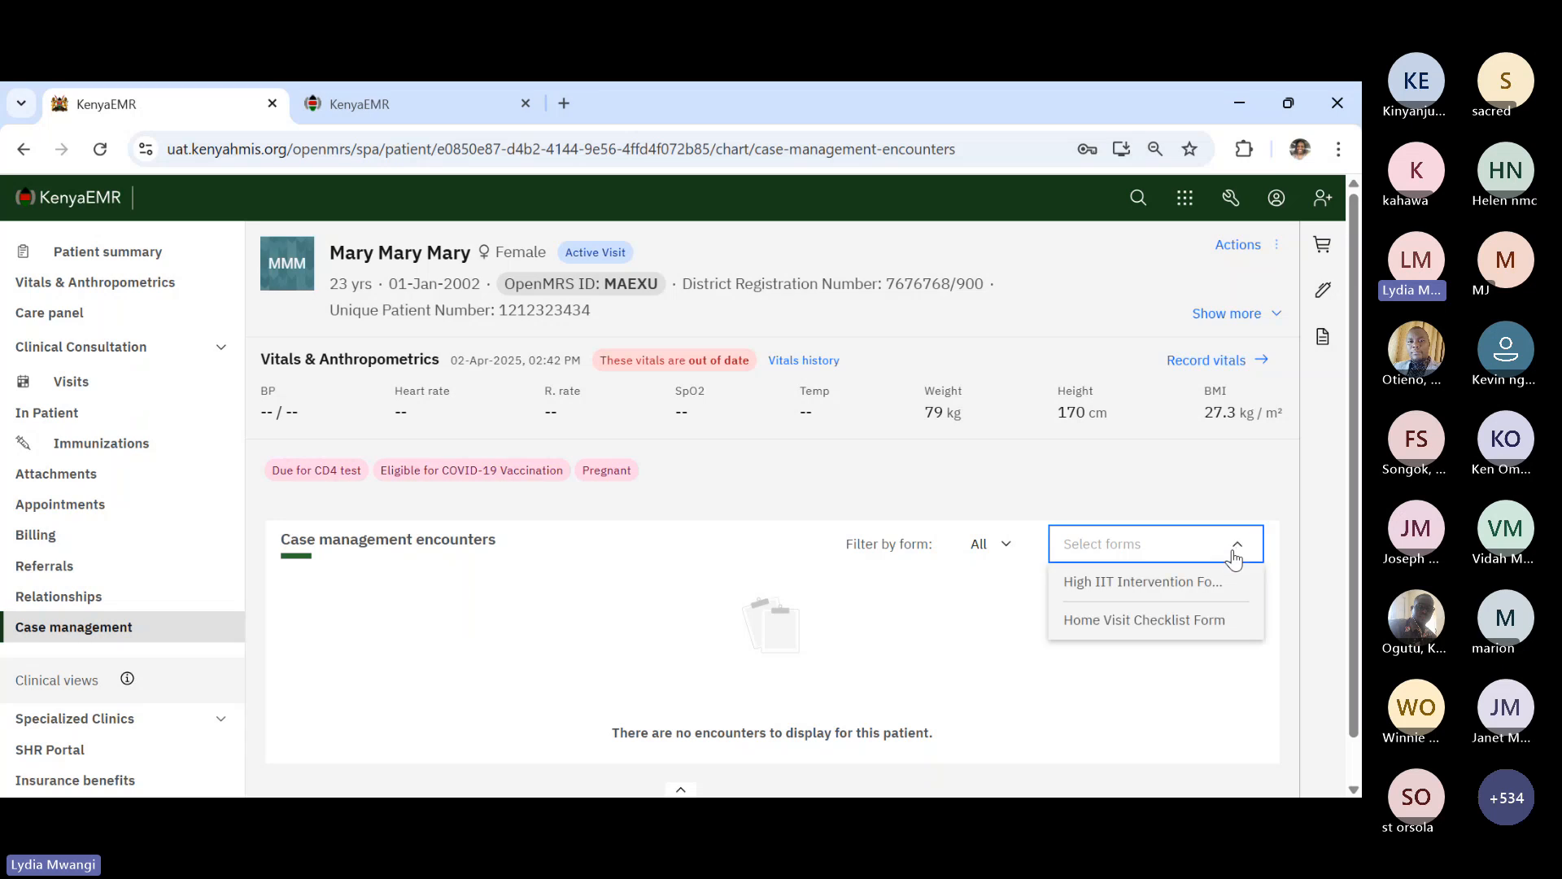
click(1110, 670)
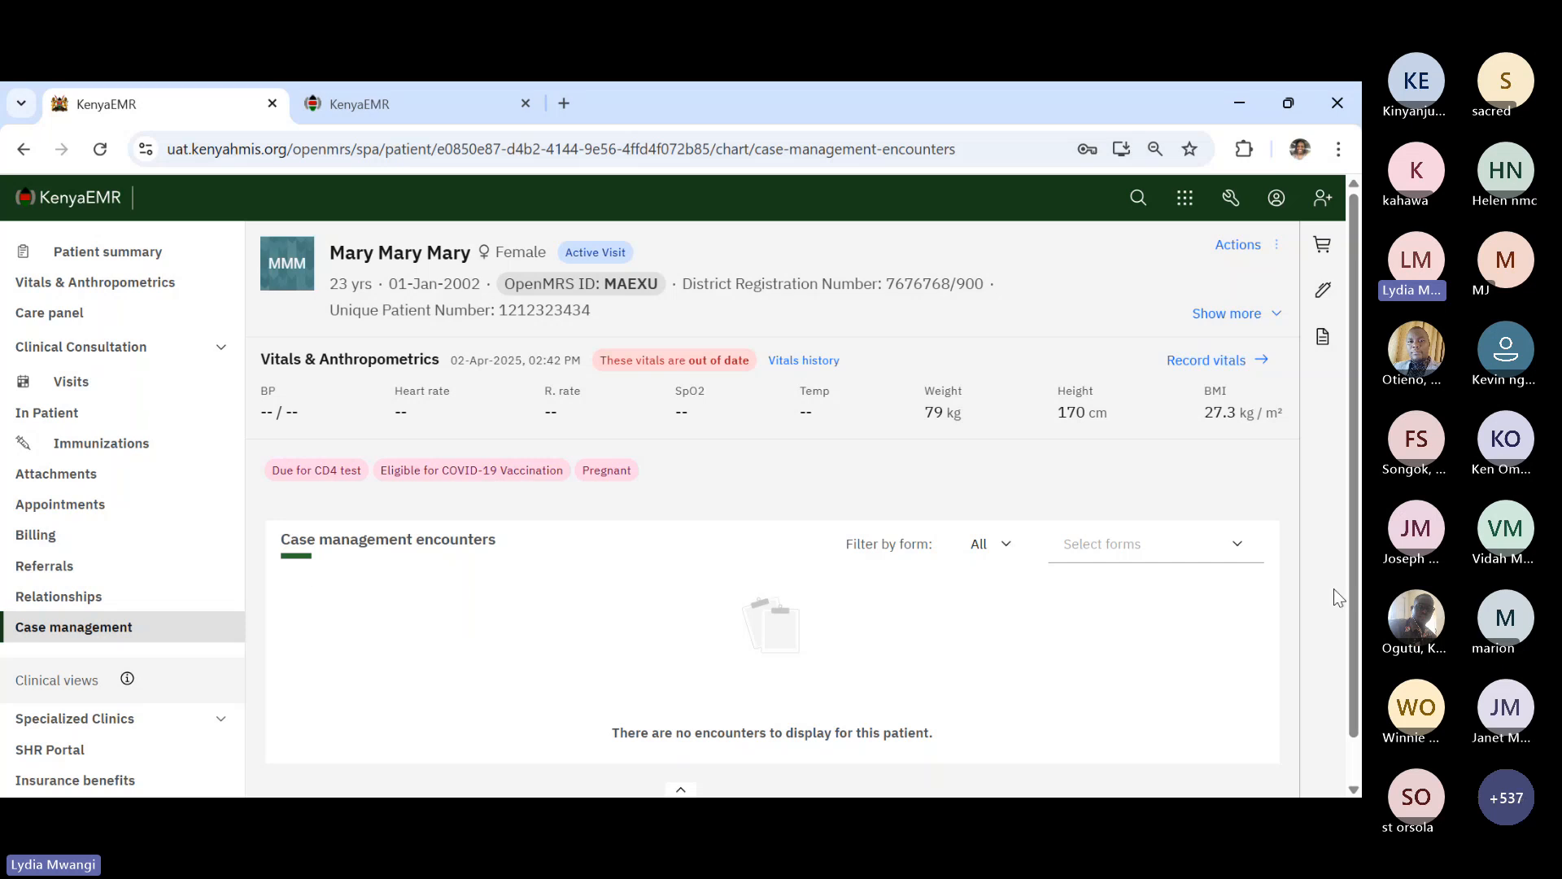
click(1234, 553)
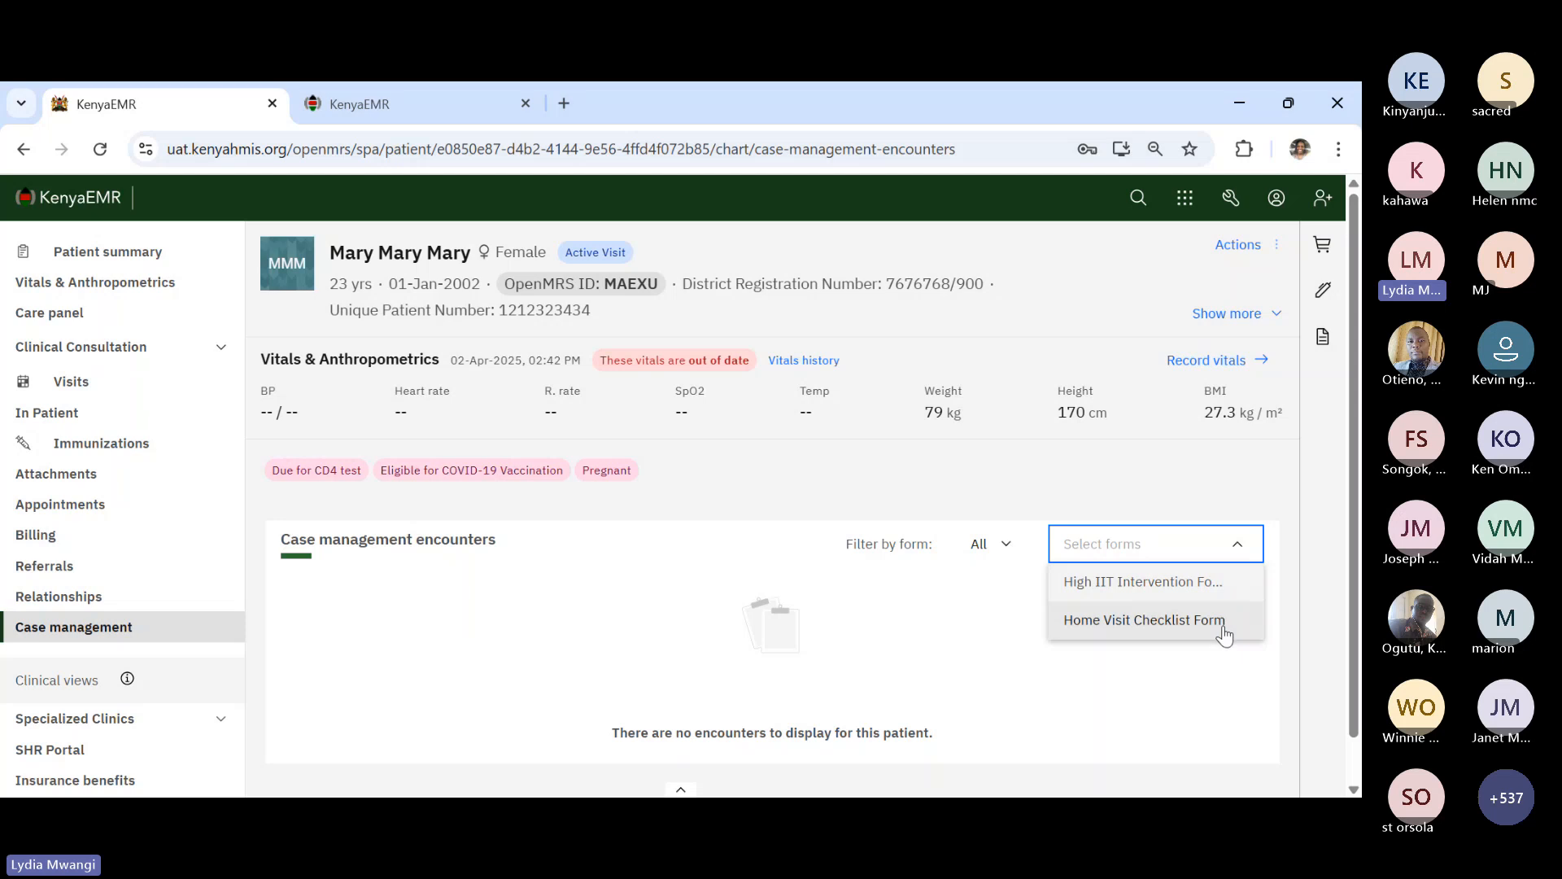
click(1028, 603)
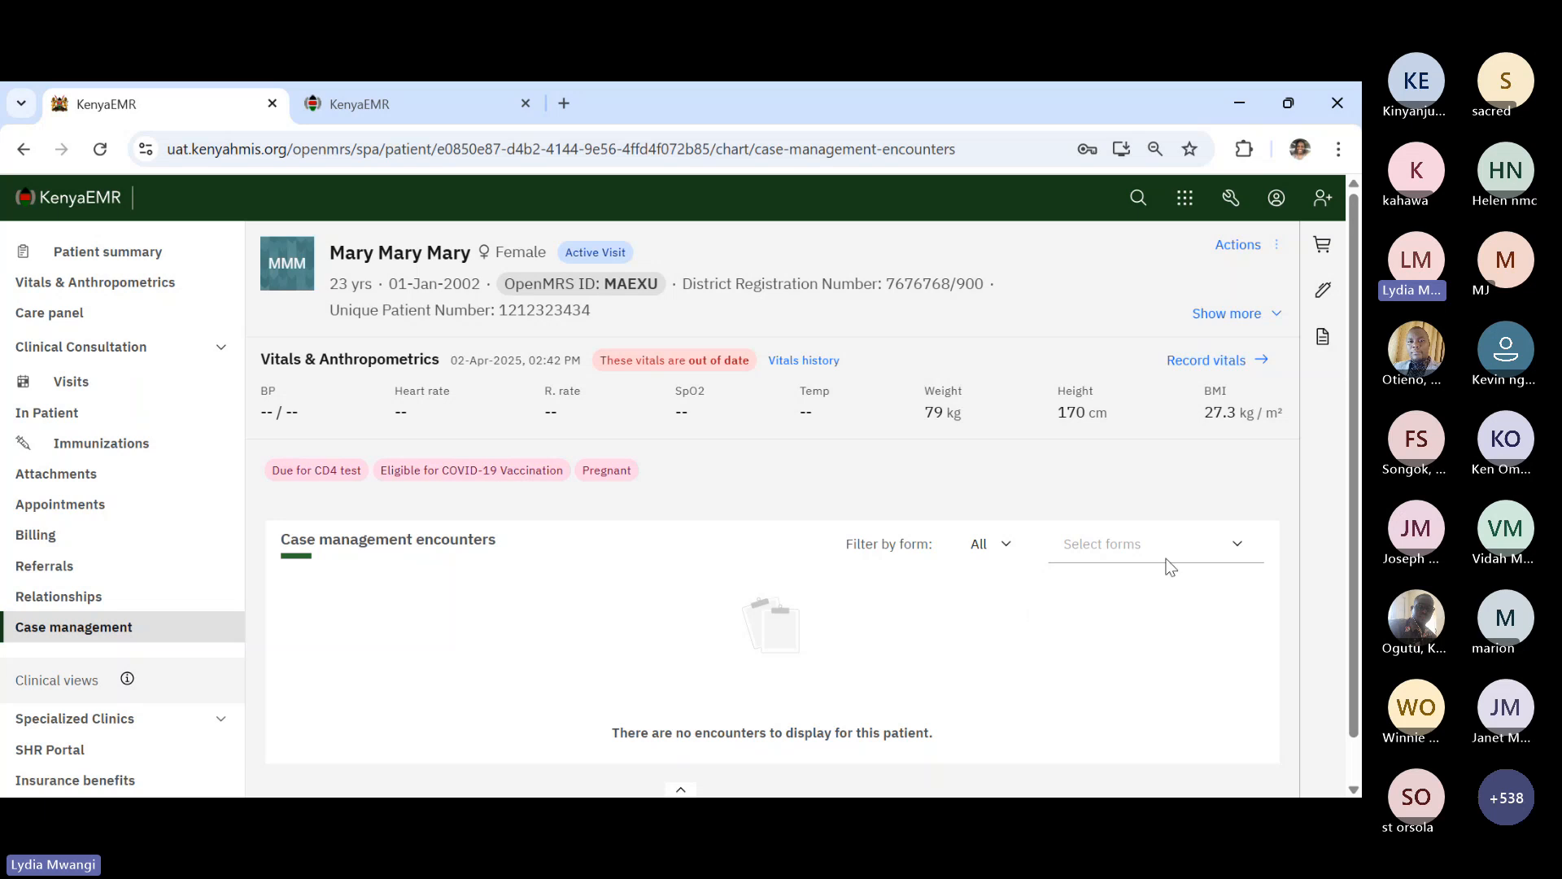
click(1235, 549)
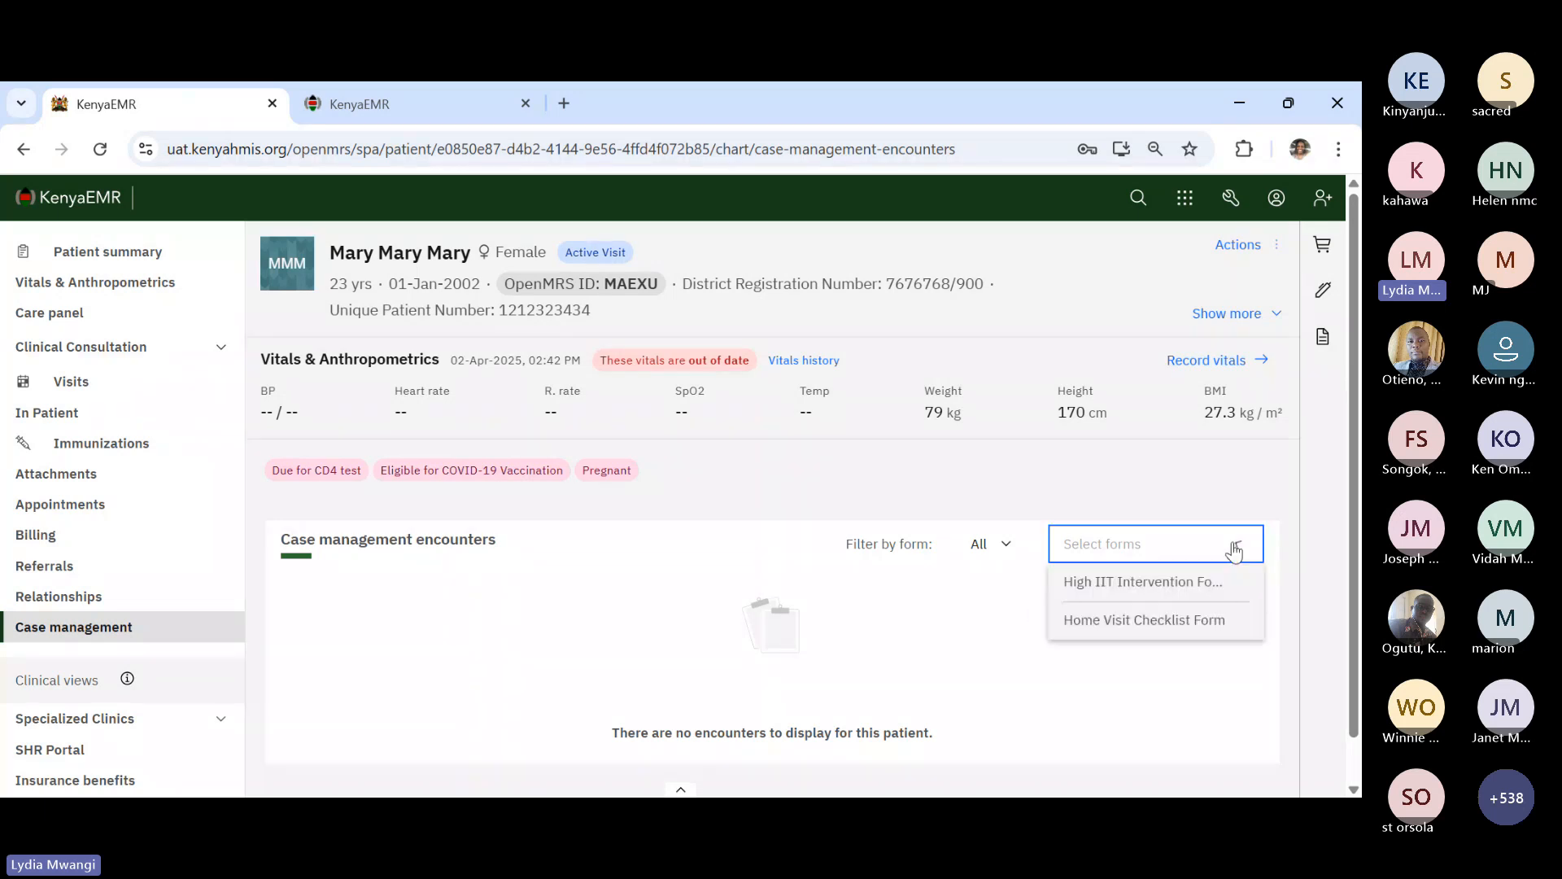
click(1201, 583)
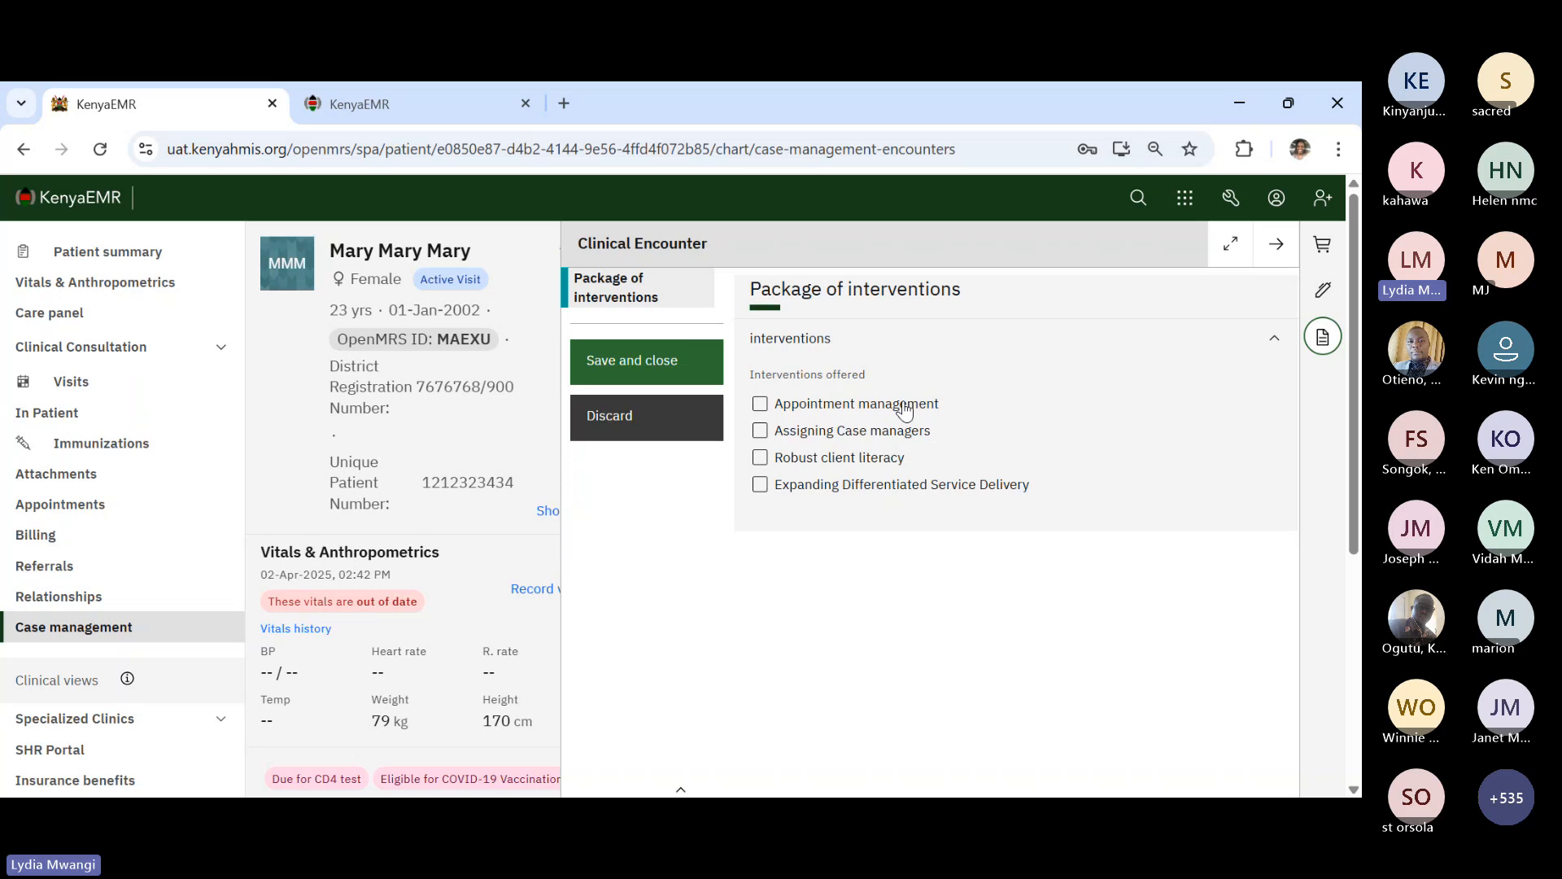
- Tick Appointment management with individualized discussion, agreed missed-appointment plan, and reminder willingness via SMS
click(905, 406)
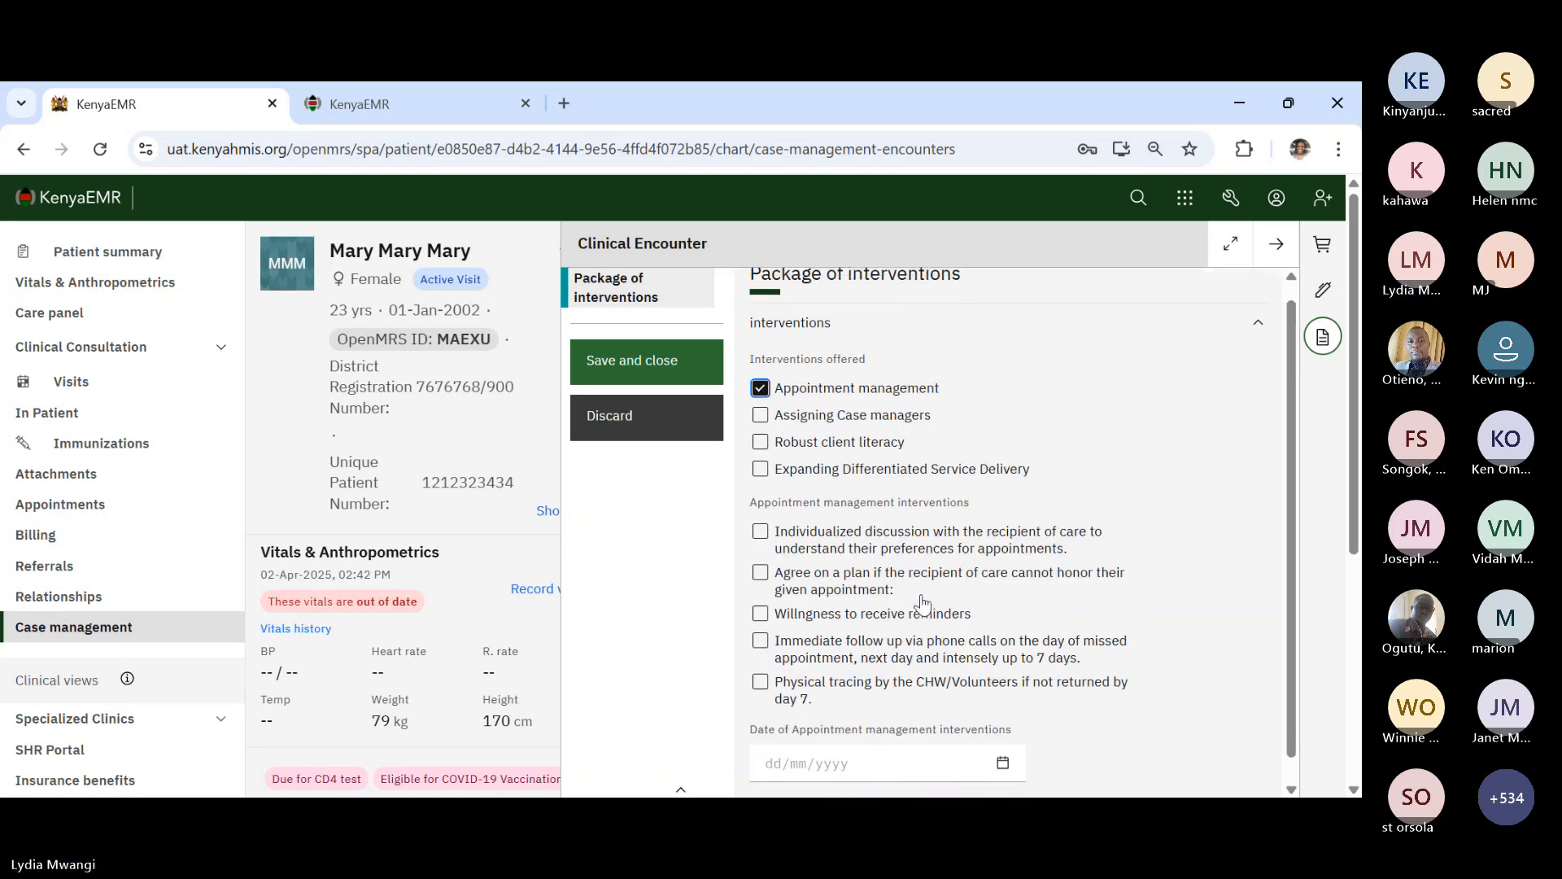
scroll(922, 603, down, 1)
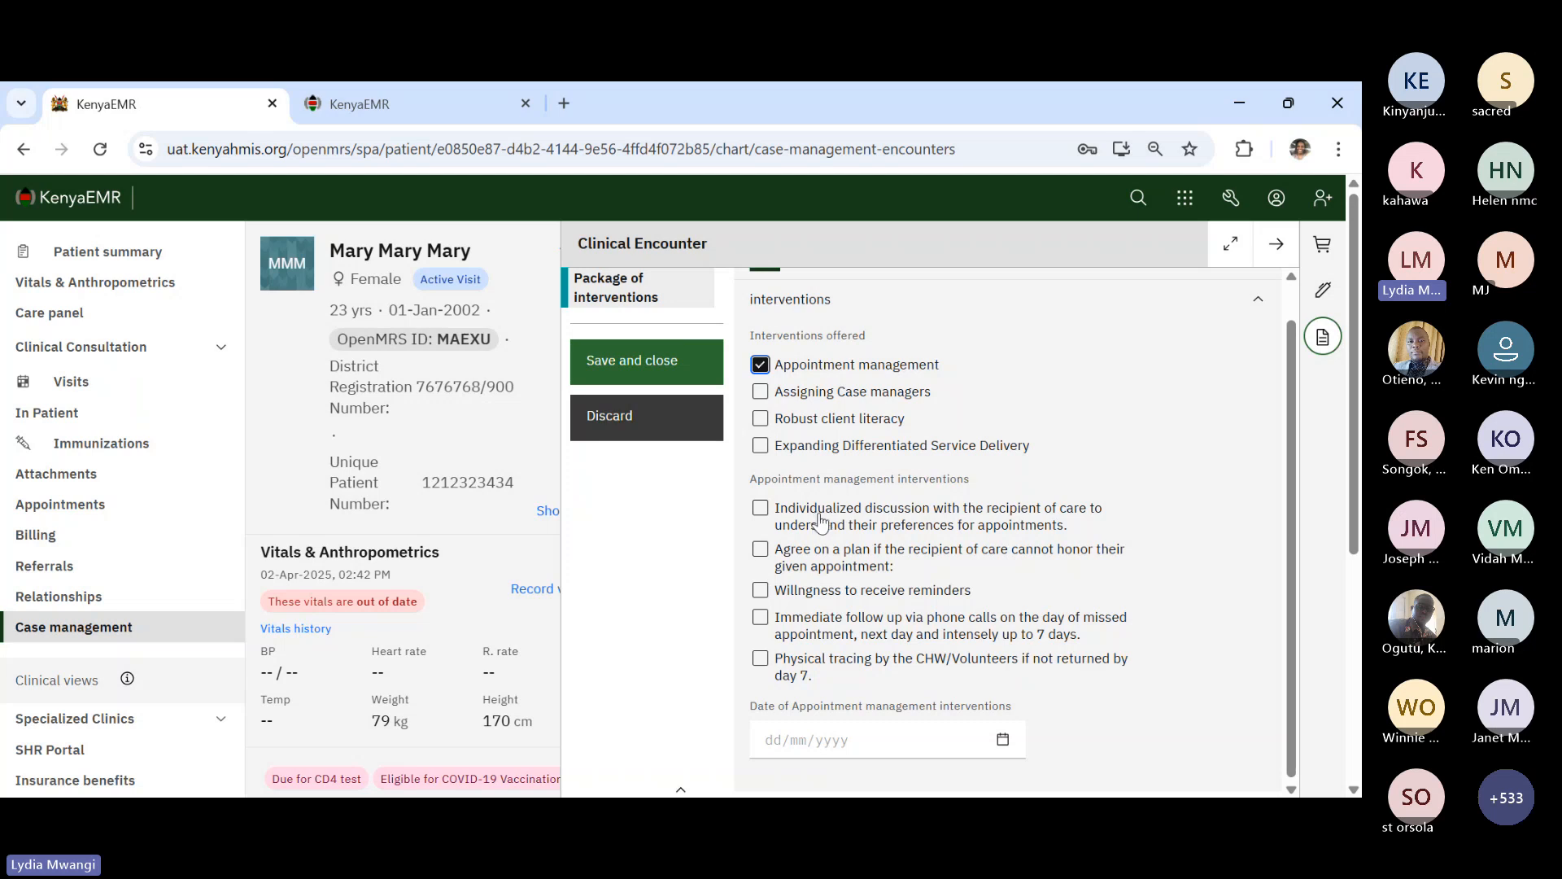
click(863, 516)
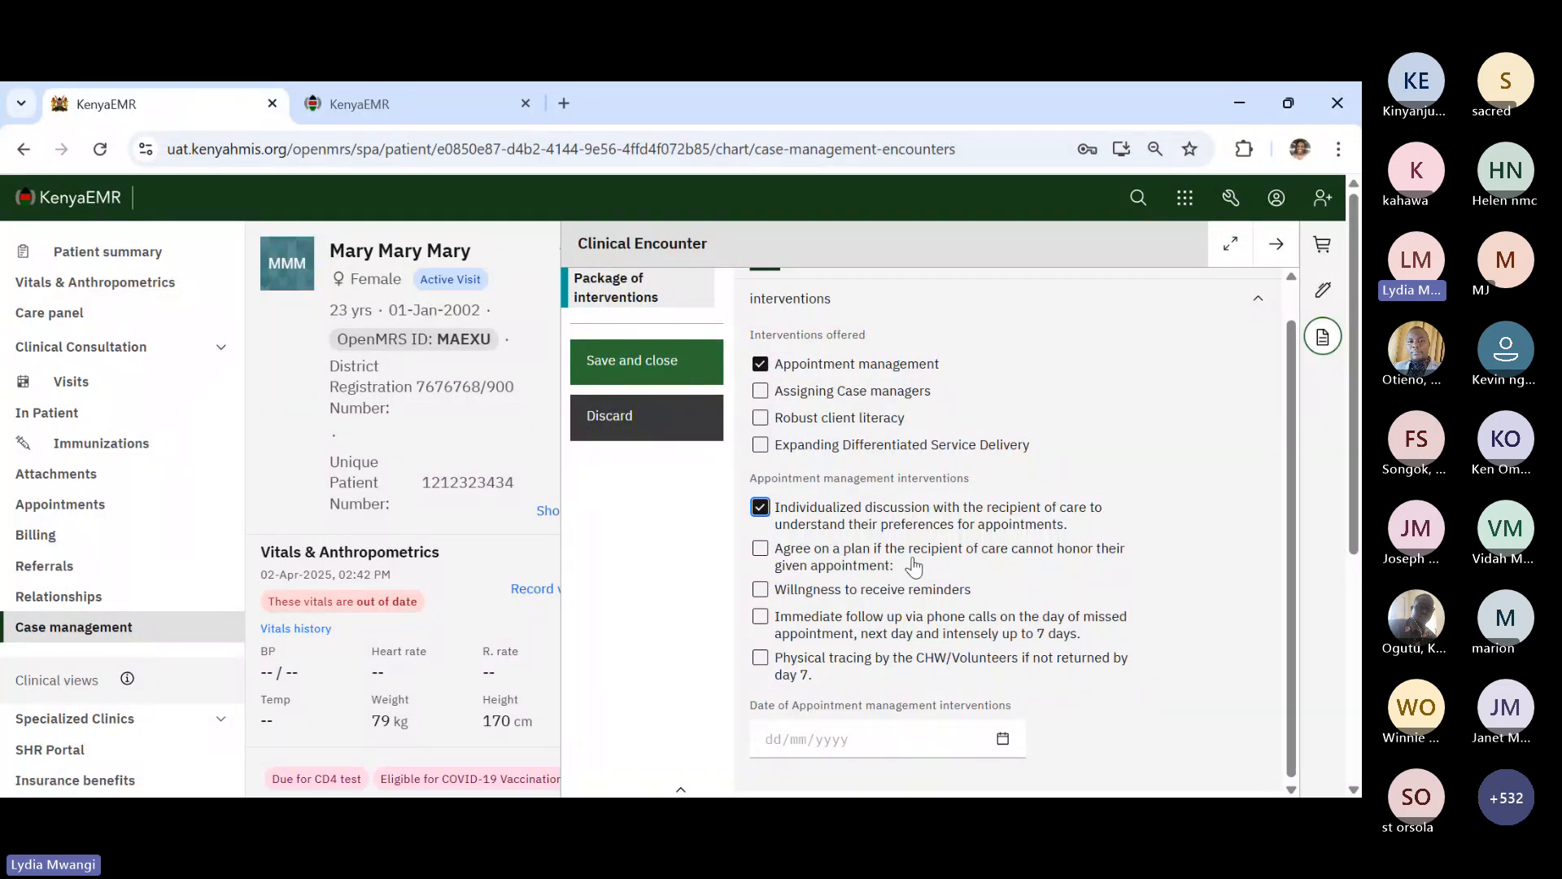
click(847, 561)
click(816, 596)
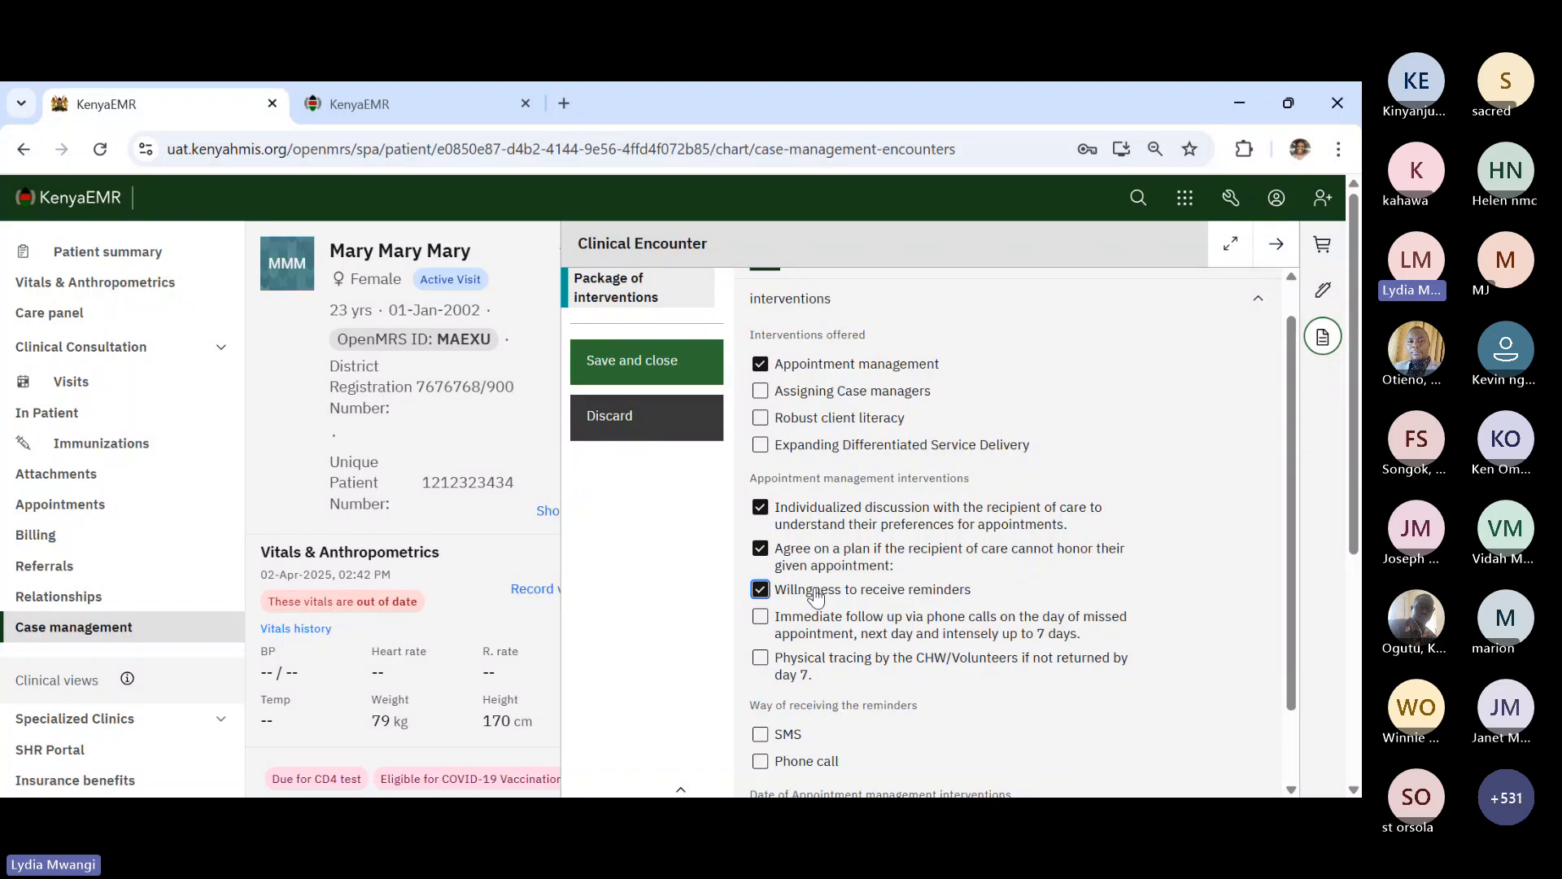
scroll(817, 596, down, 2)
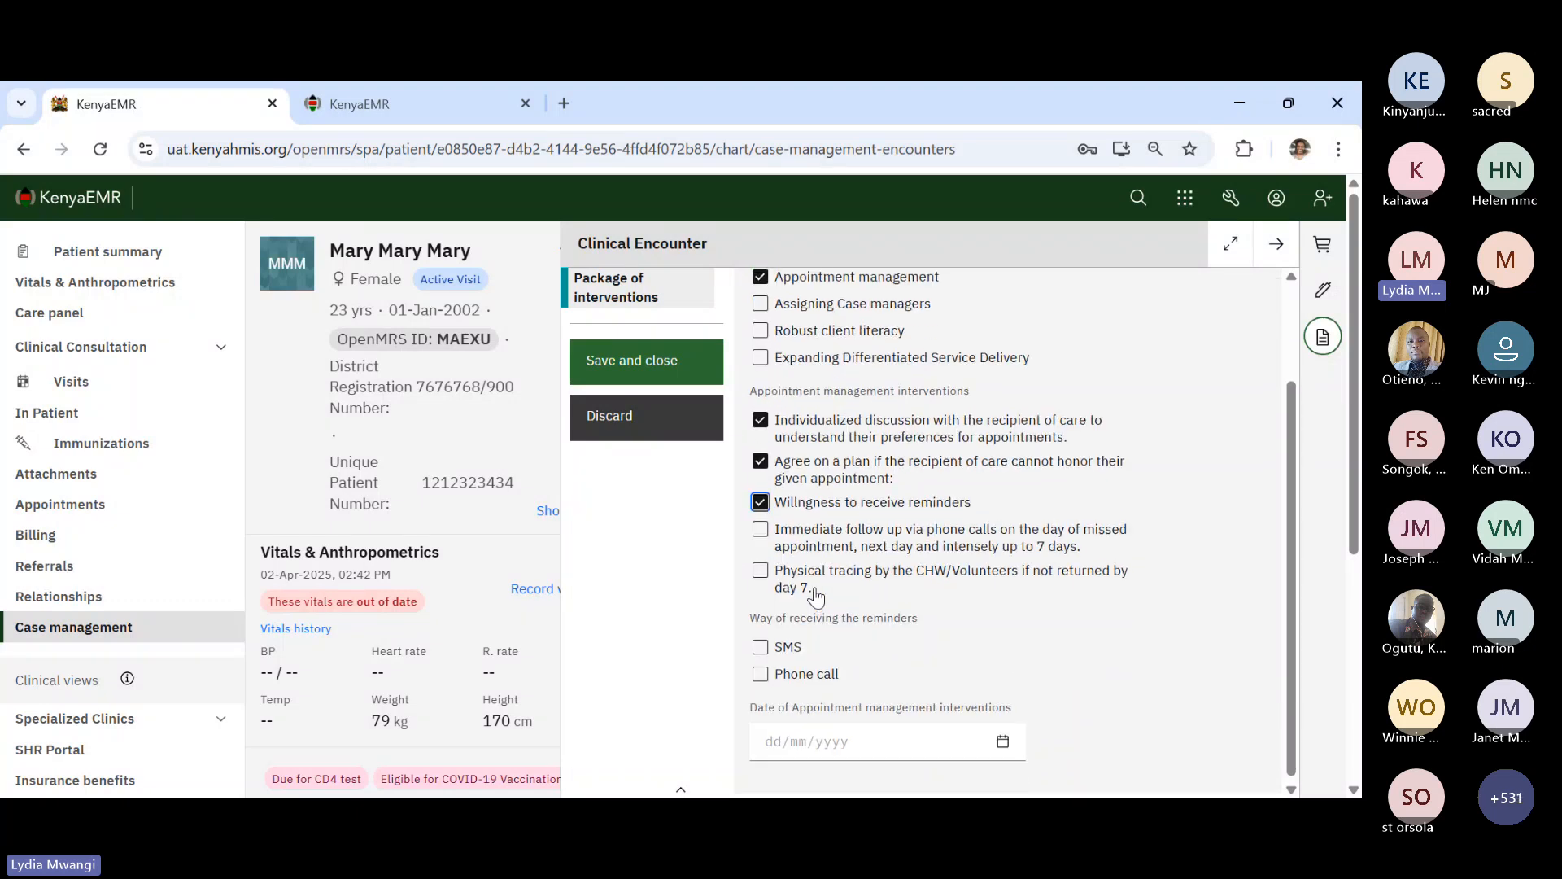
click(788, 645)
scroll(789, 642, down, 2)
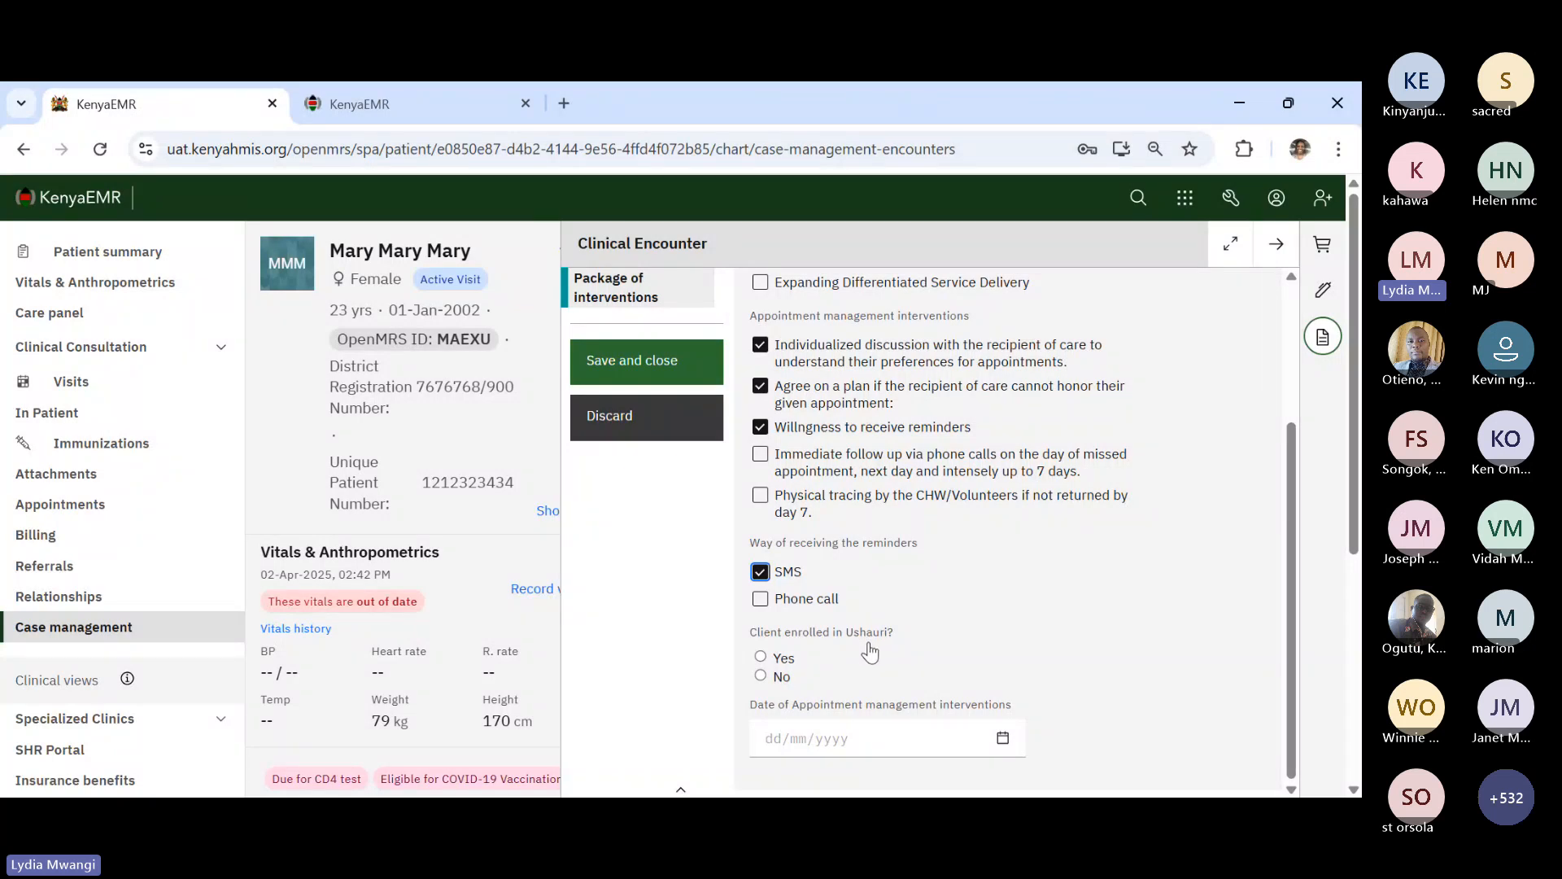
- Mark Ushauri enrollment as Yes and tick physical tracing by CHW/Volunteers
click(779, 656)
click(784, 682)
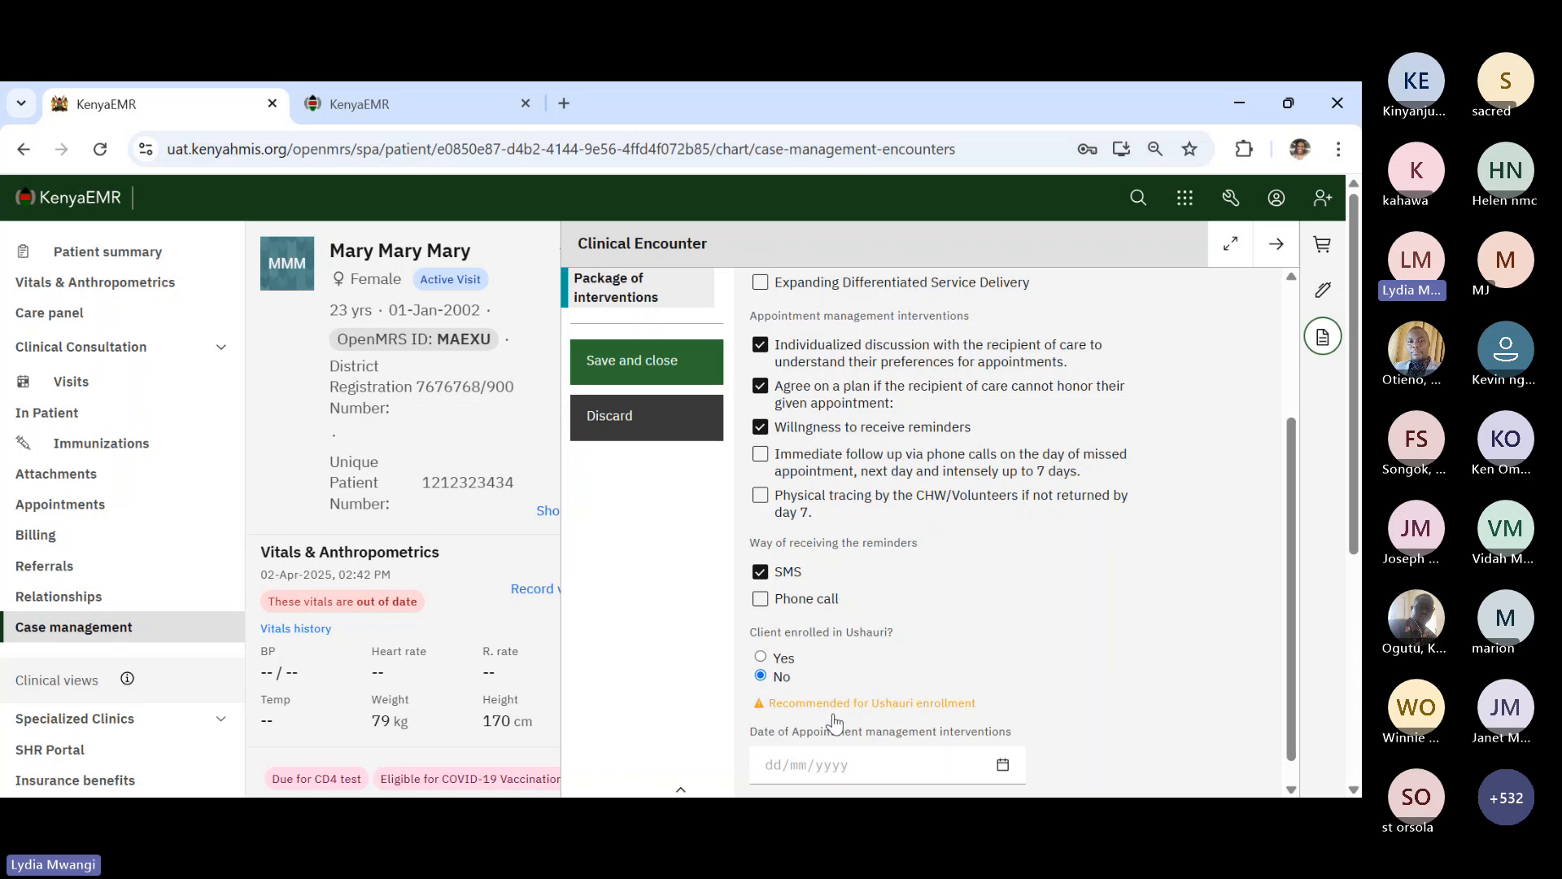
click(785, 659)
scroll(788, 574, up, 1)
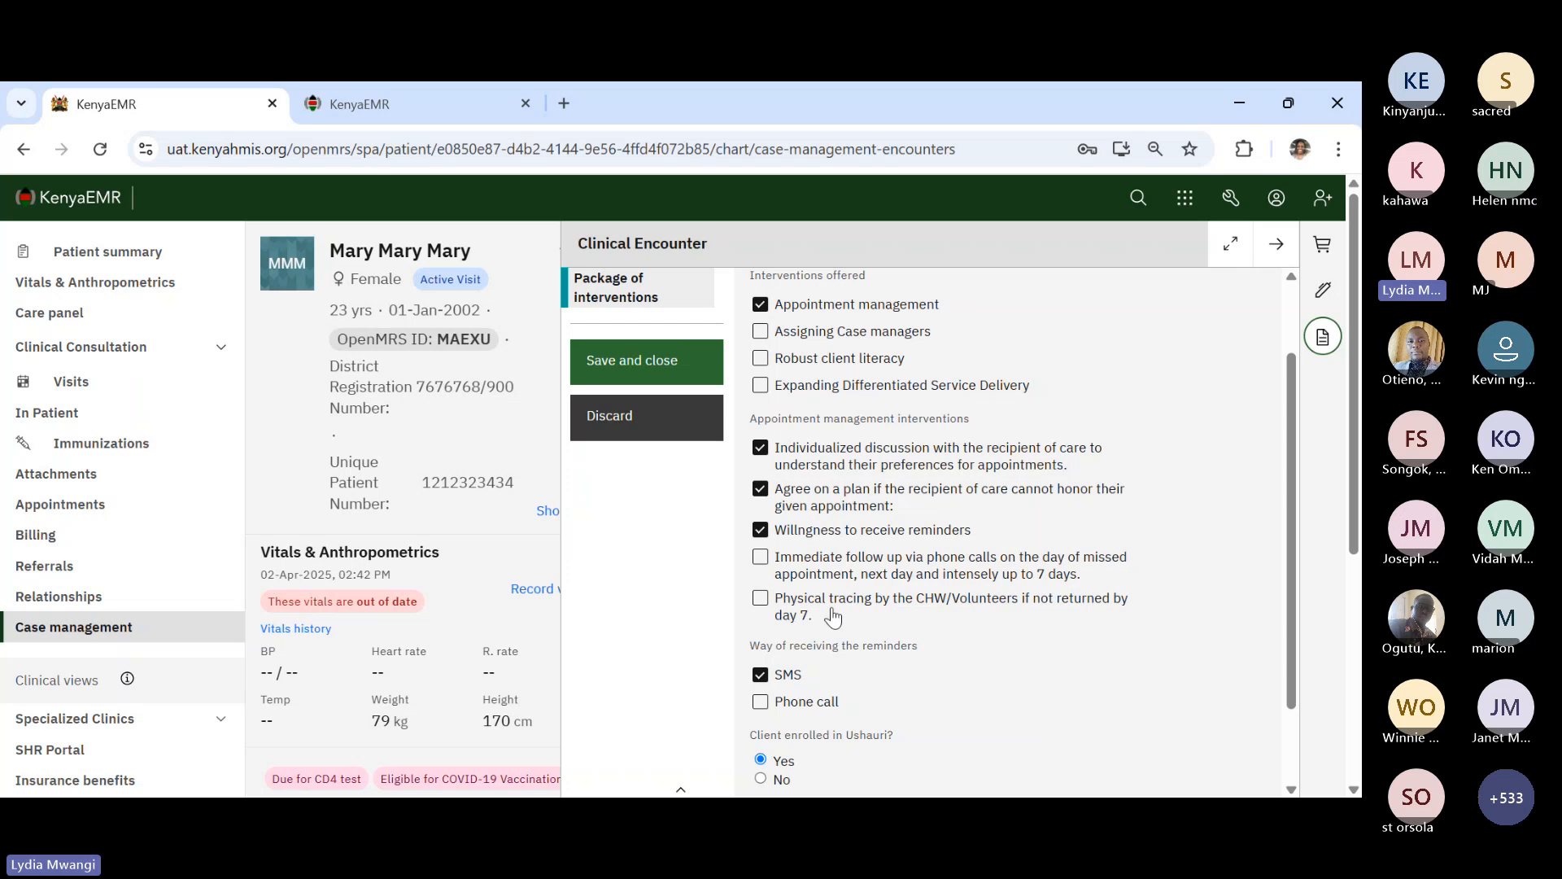
click(813, 609)
- Set the appointment management interventions date to 5/15/2025
scroll(888, 625, down, 2)
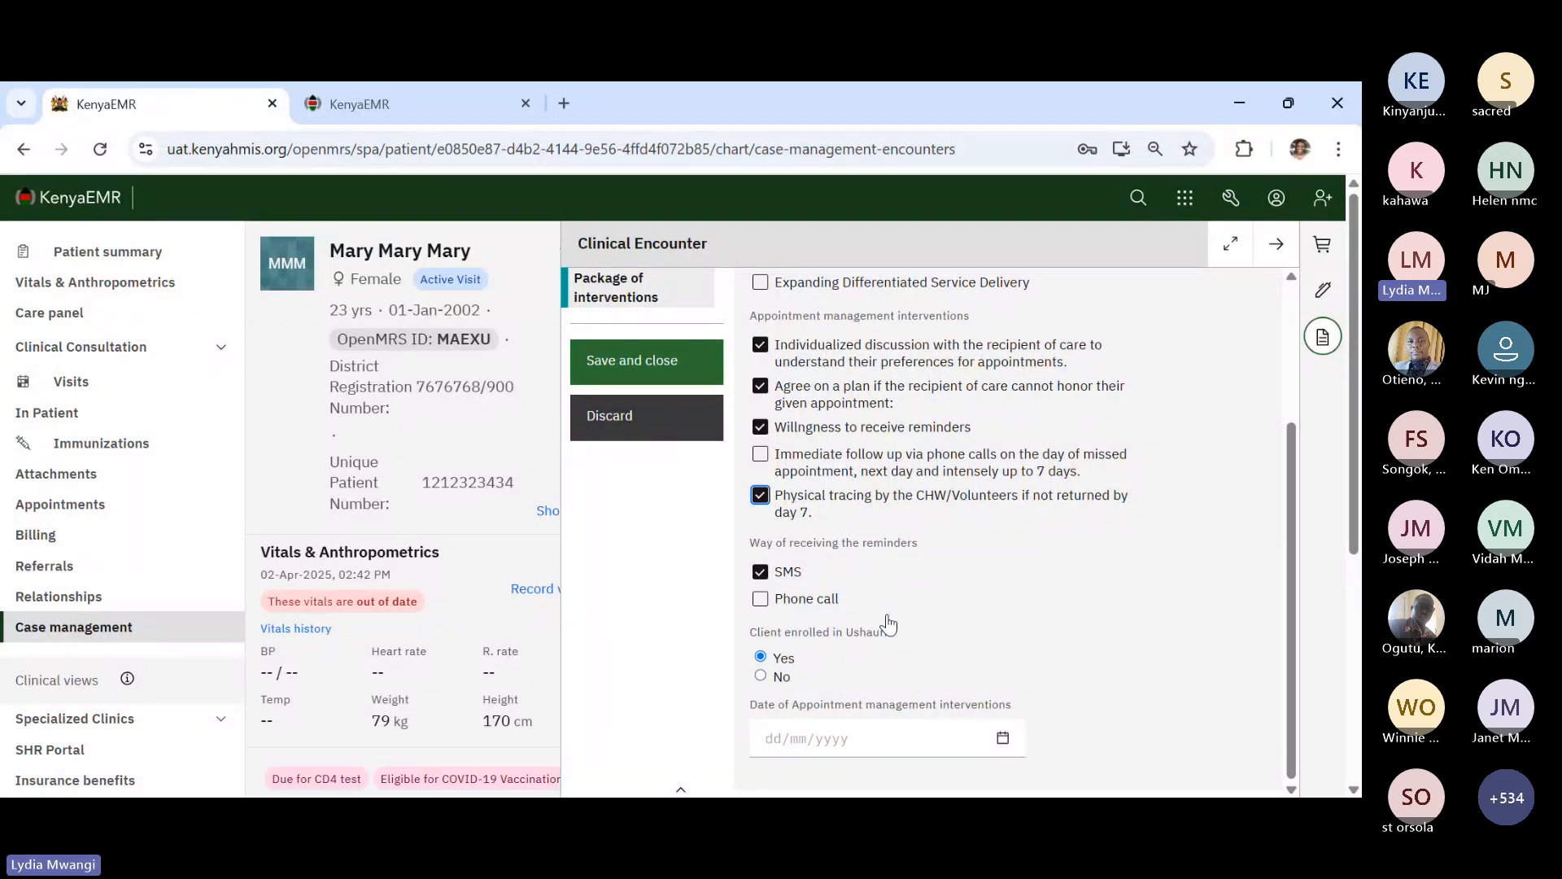
click(1004, 736)
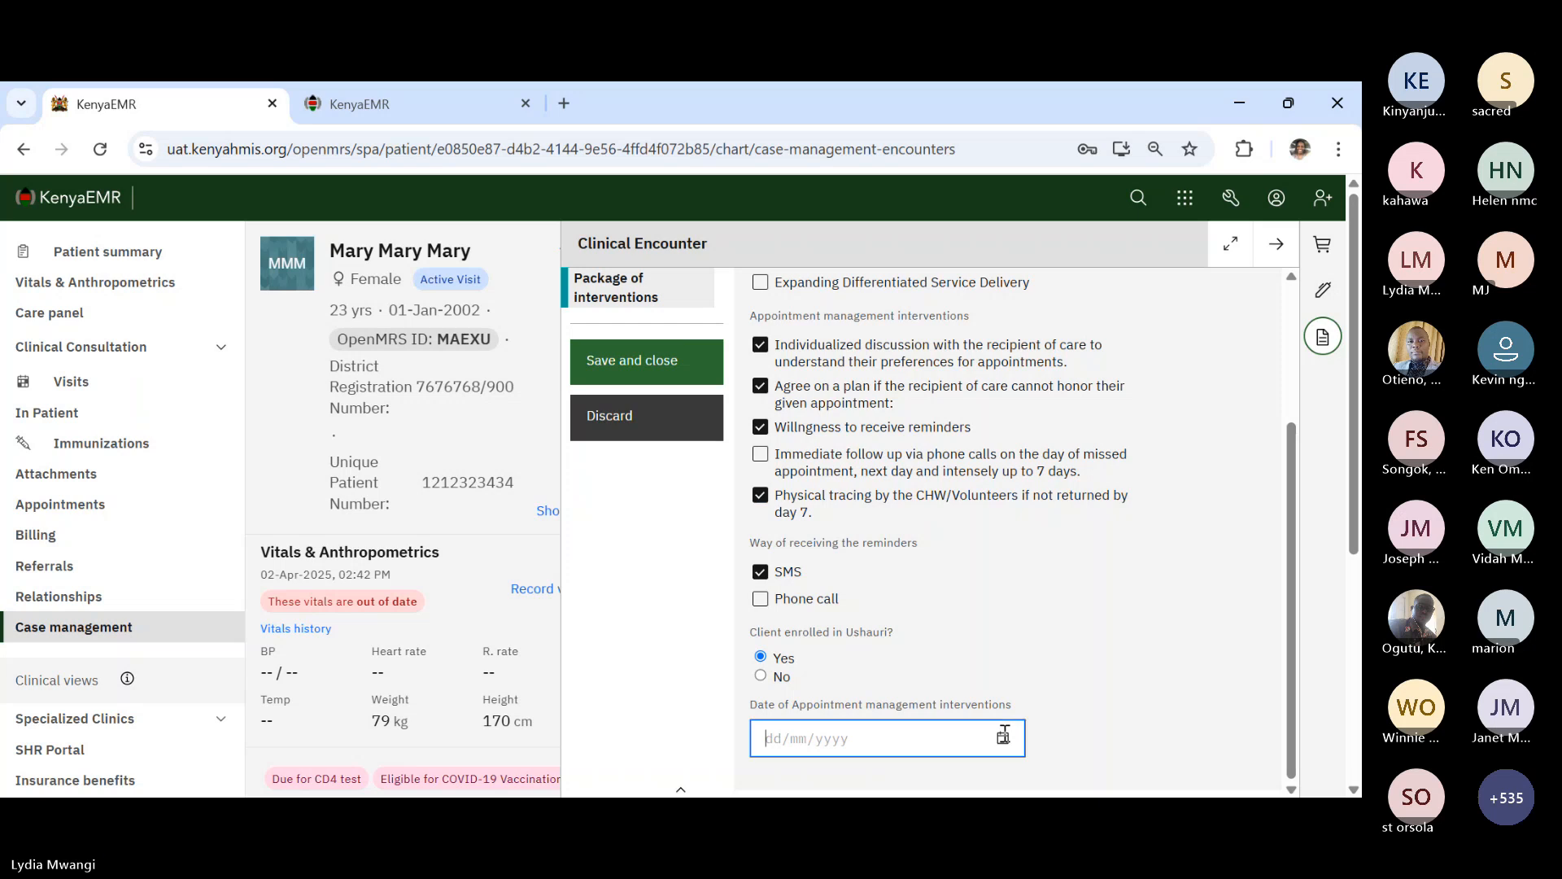
click(1005, 735)
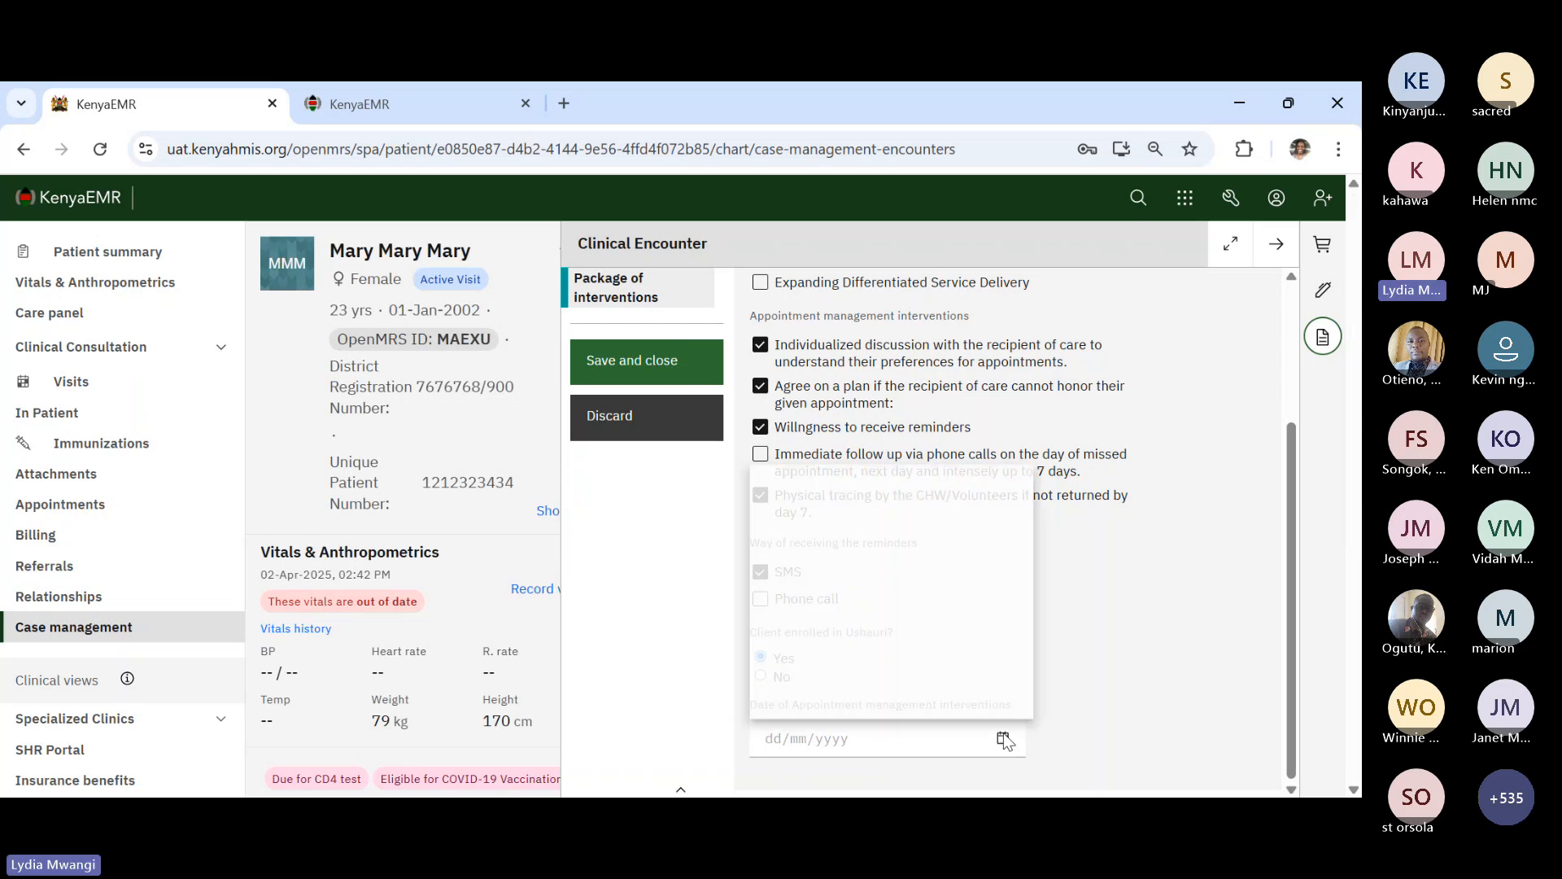
click(1102, 647)
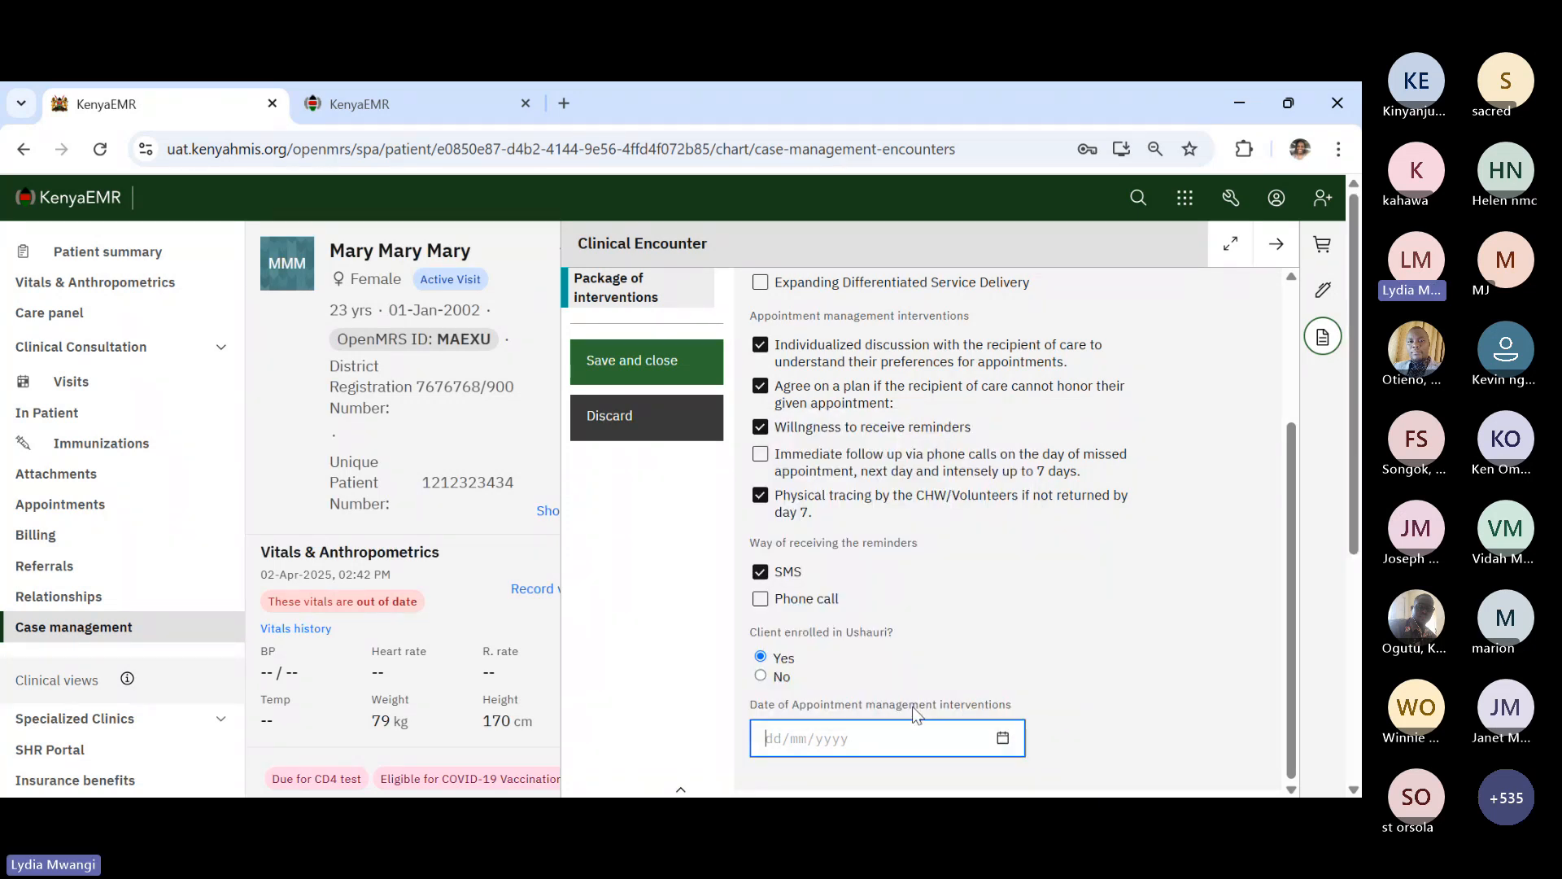
click(1004, 736)
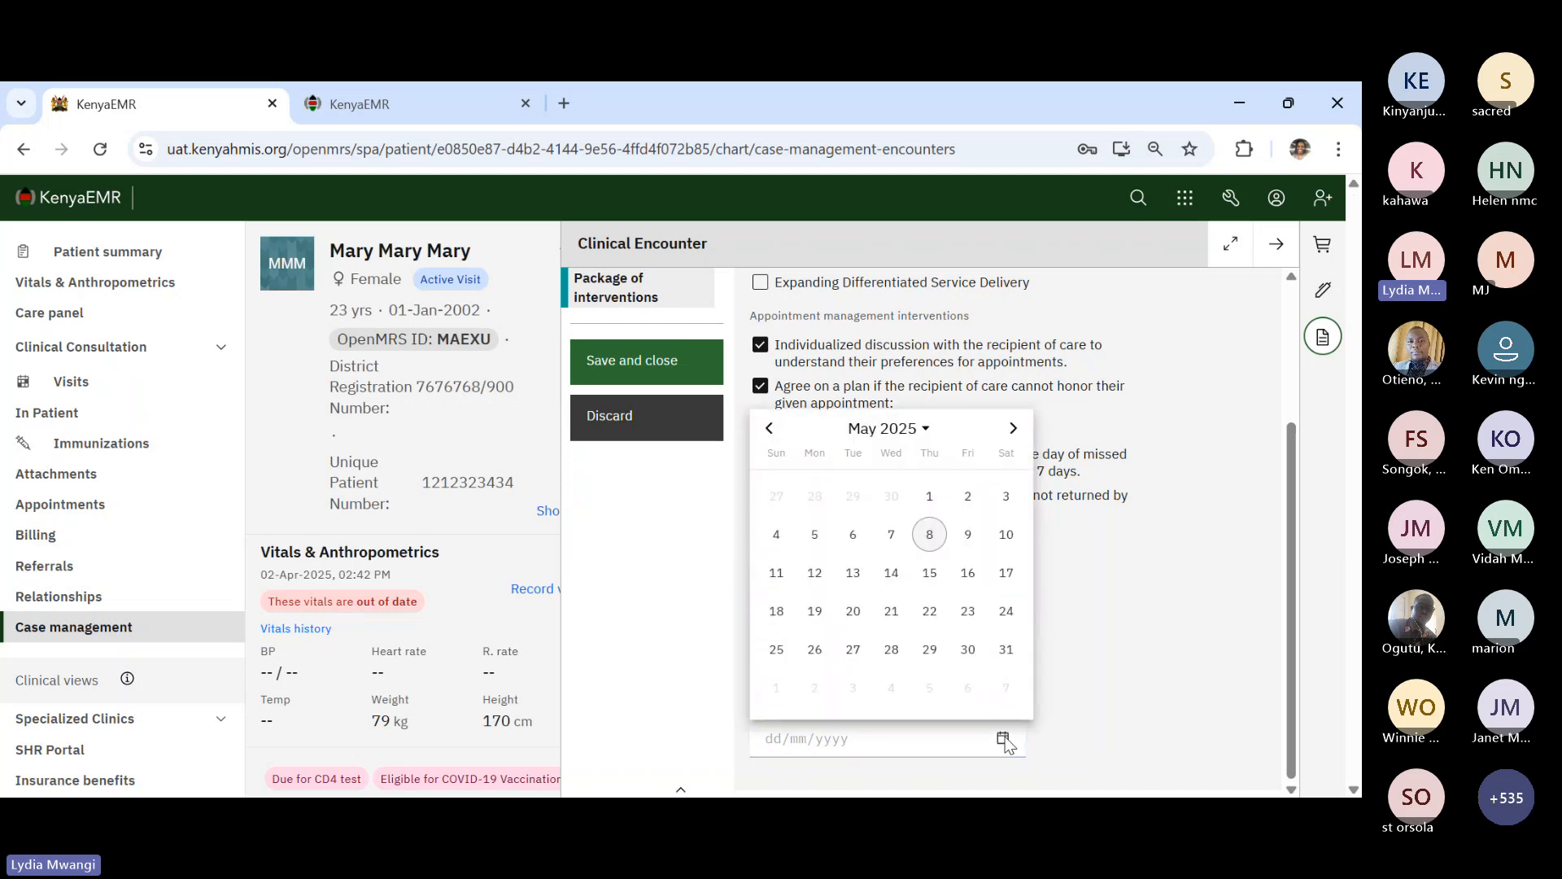
click(930, 585)
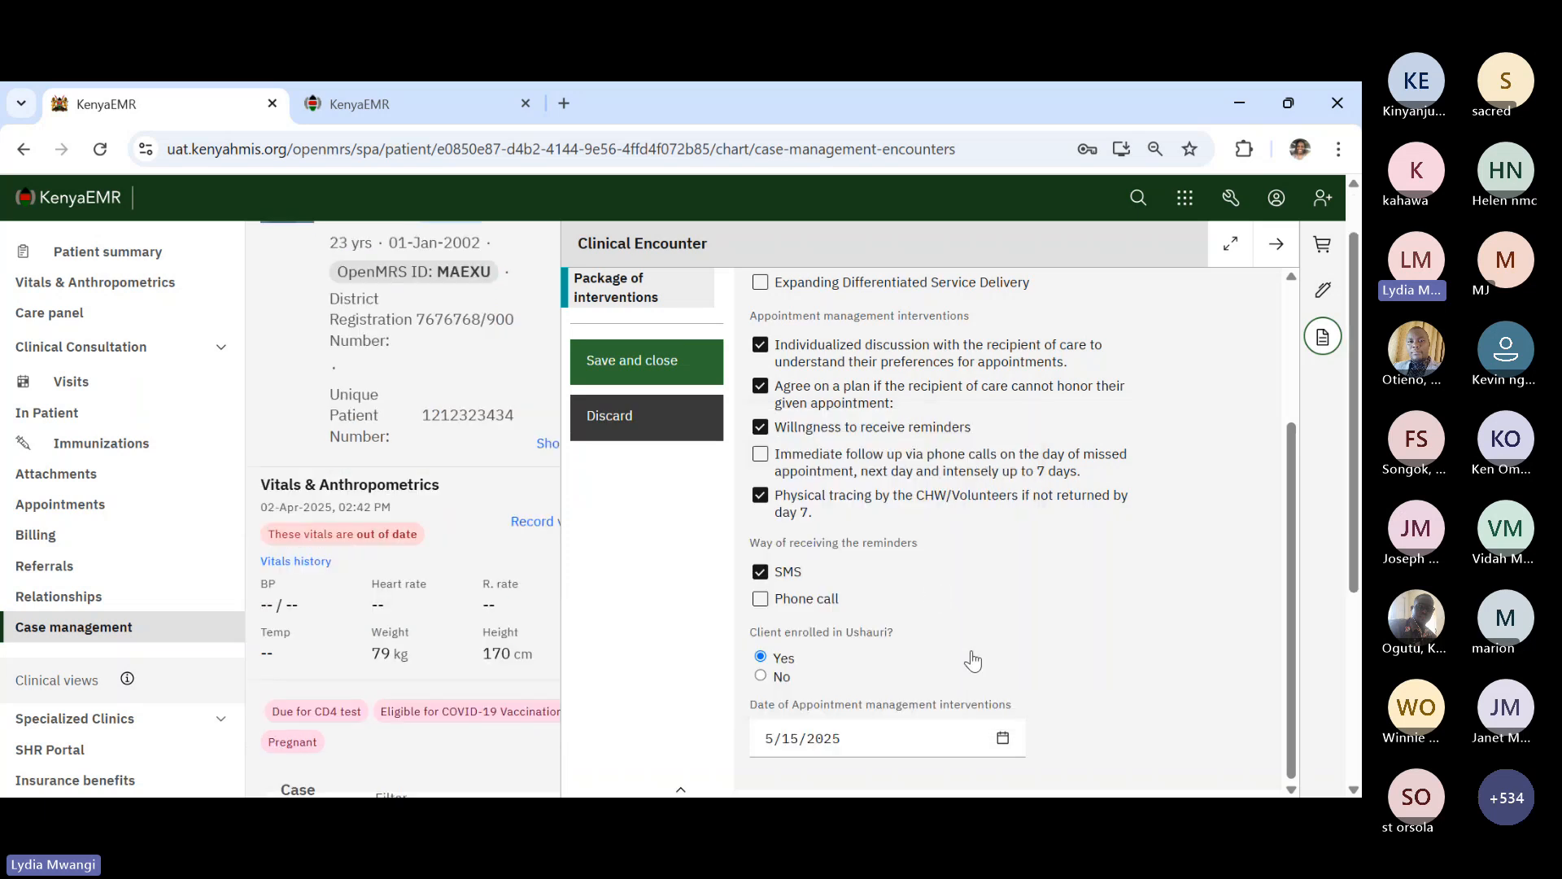
scroll(984, 627, up, 2)
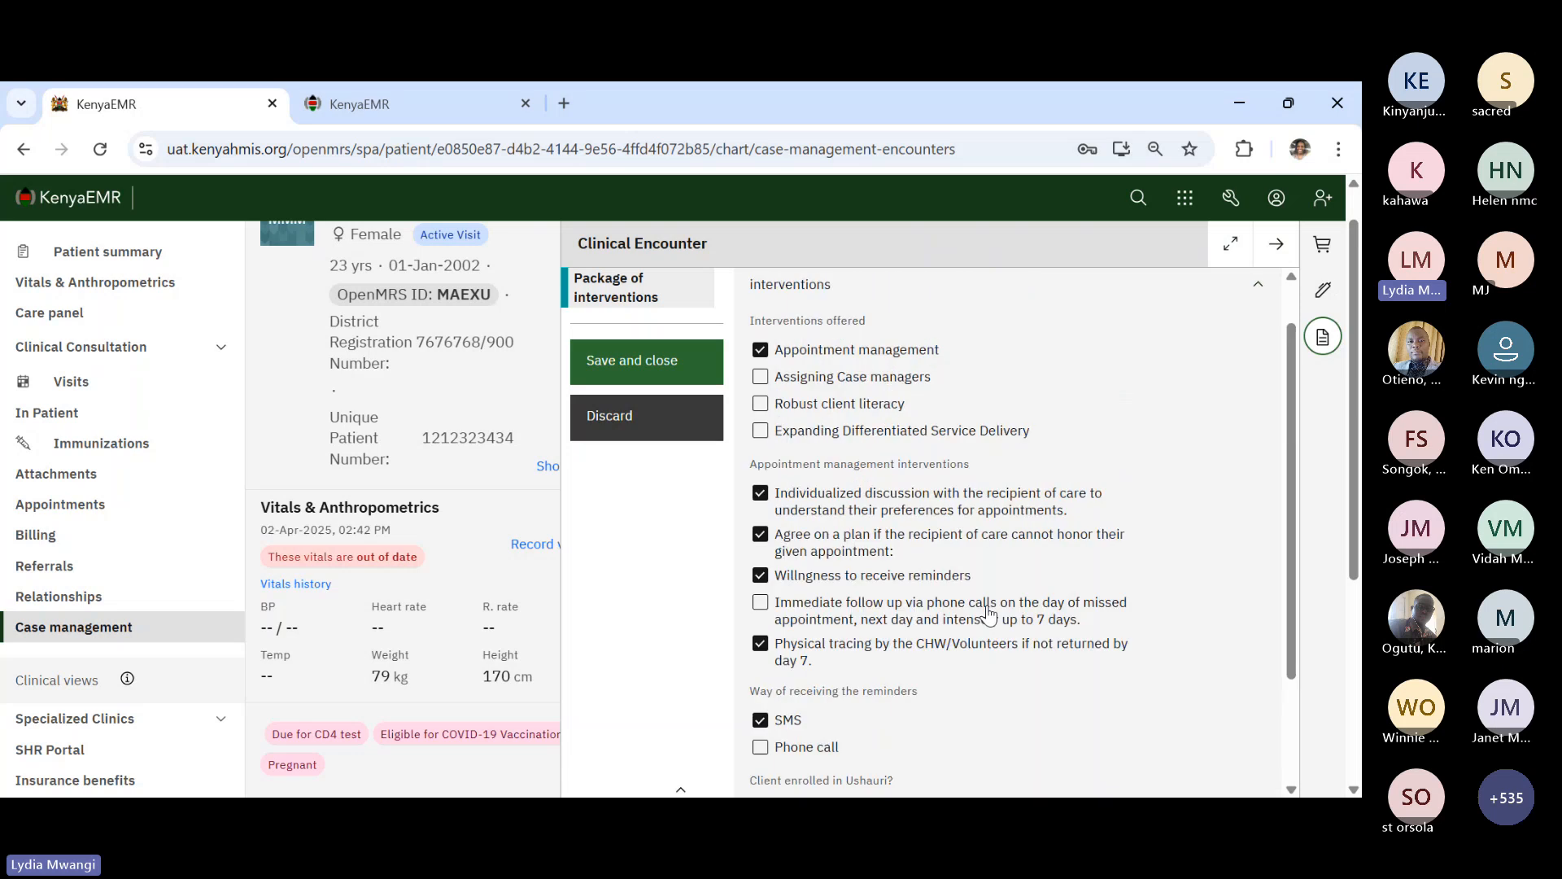
scroll(989, 615, up, 1)
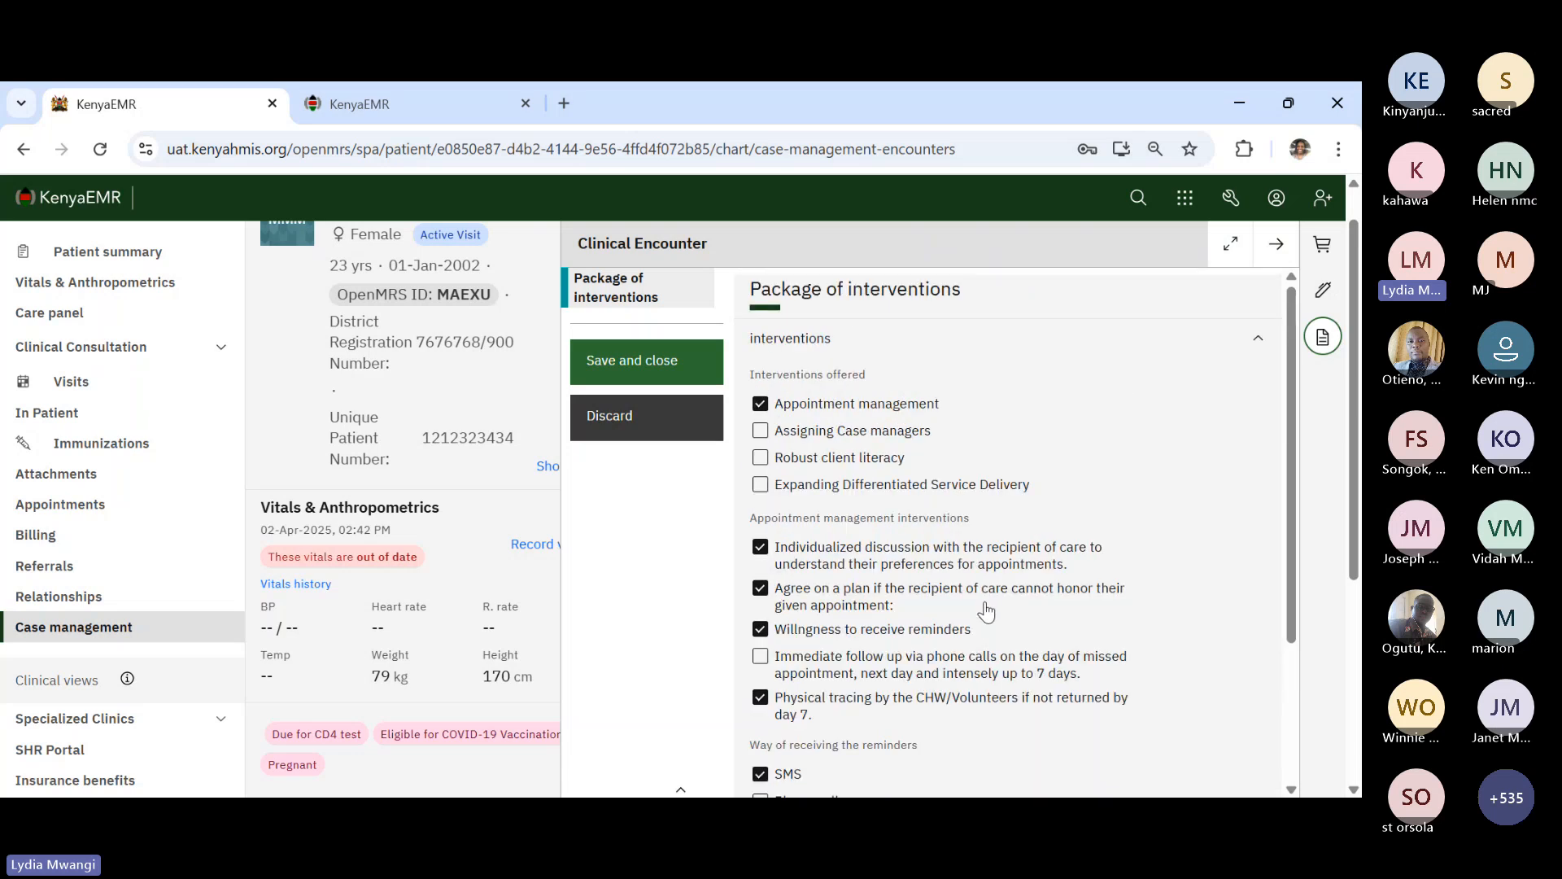
- Add Assigning Case managers as an intervention, dated 5/8/2025
click(842, 441)
scroll(1016, 529, down, 3)
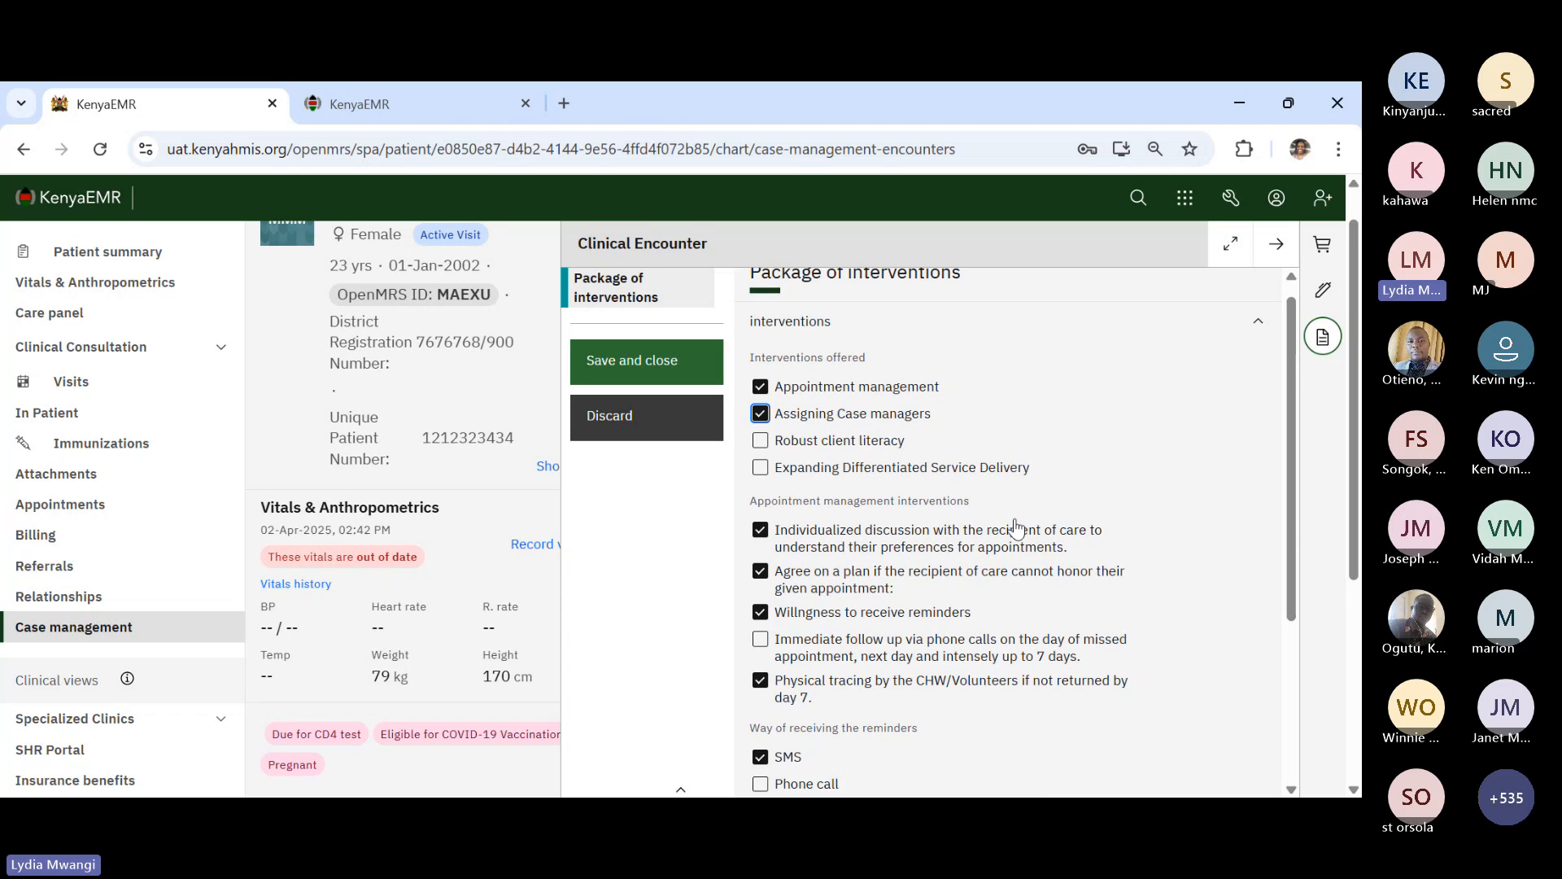
scroll(1016, 529, down, 3)
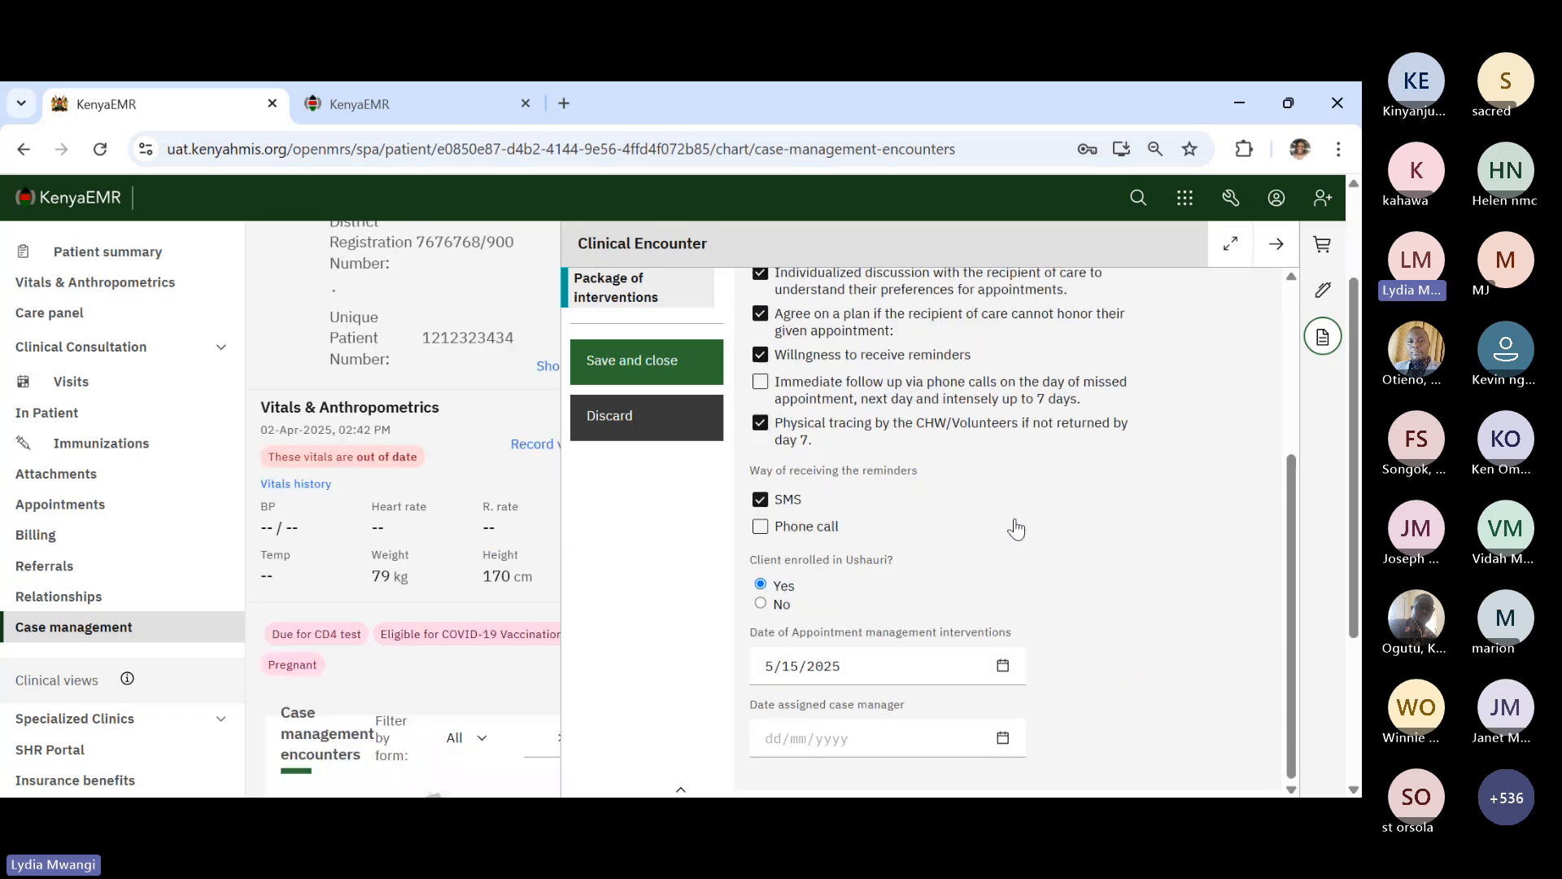
click(1005, 736)
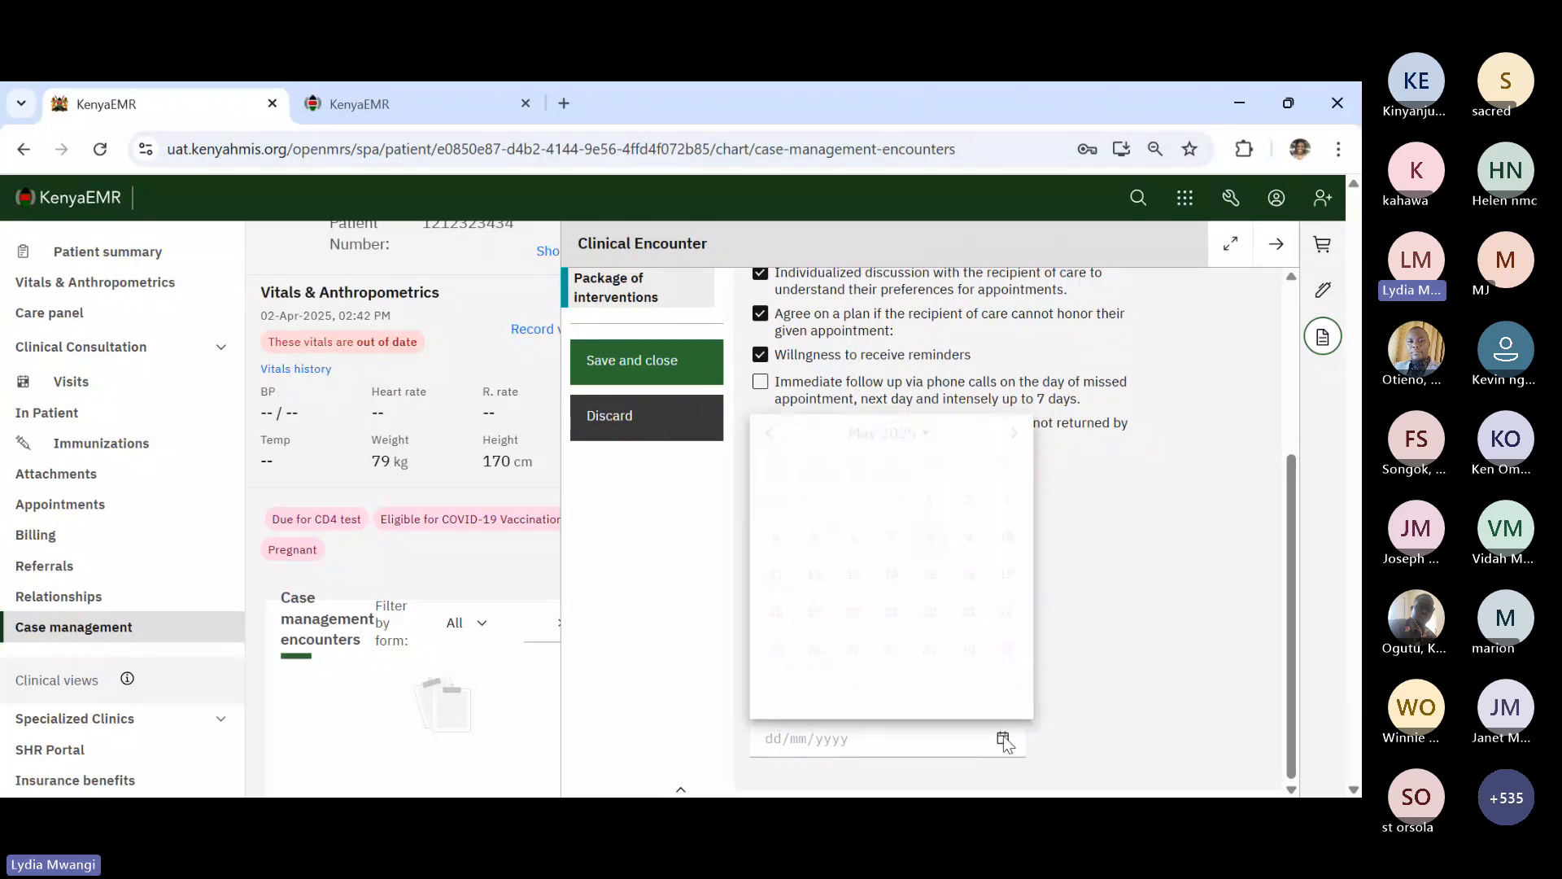
click(931, 535)
- Answer No to three EACs recommended and No to psychosocial support group enrollment
scroll(983, 581, up, 4)
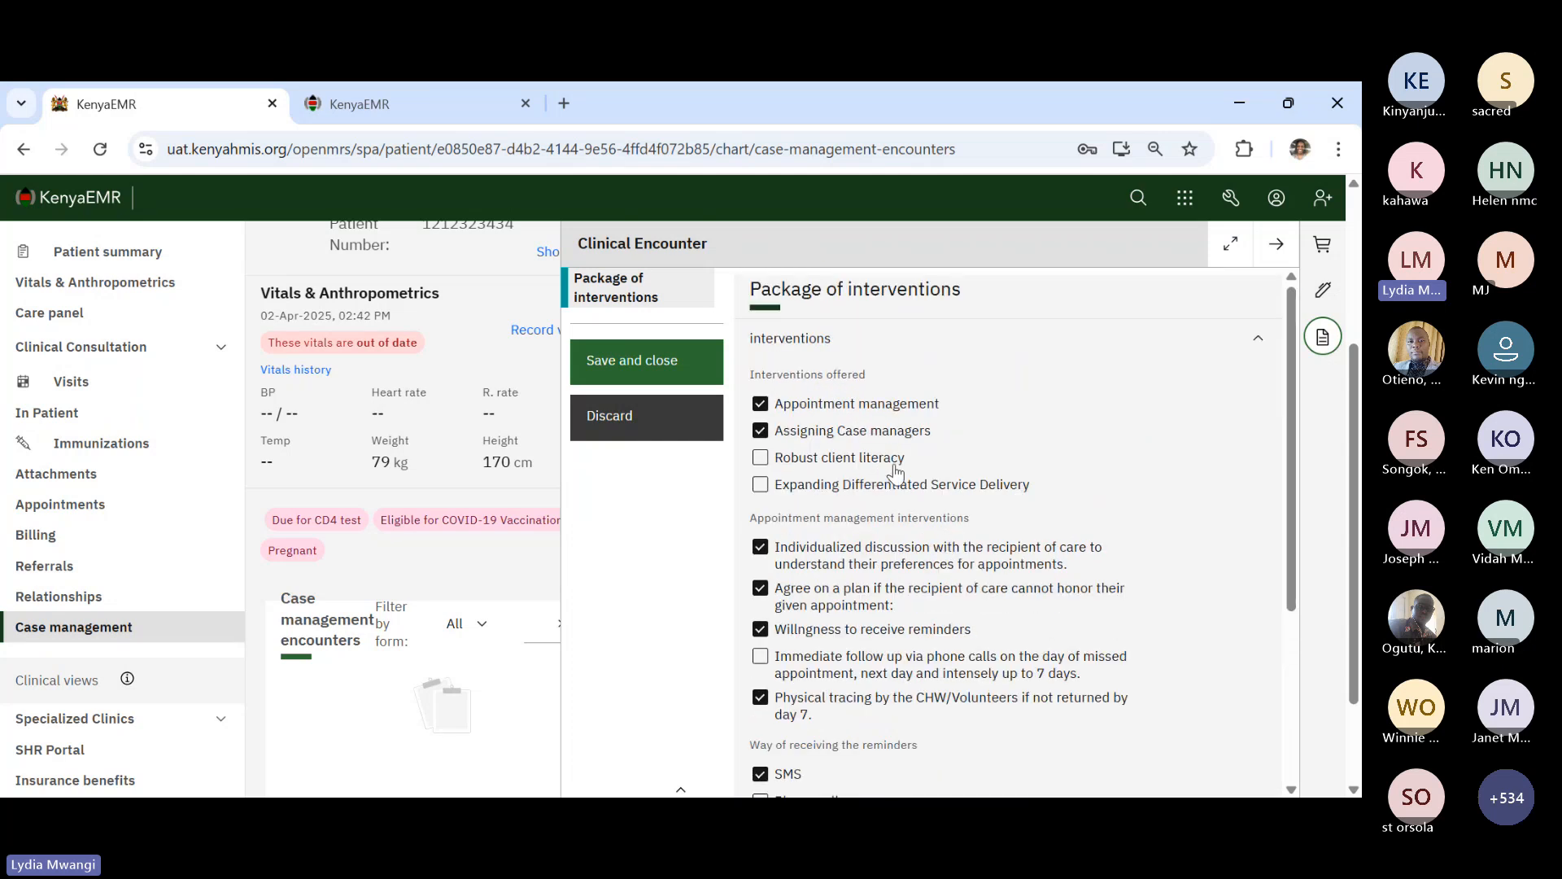
scroll(896, 471, down, 6)
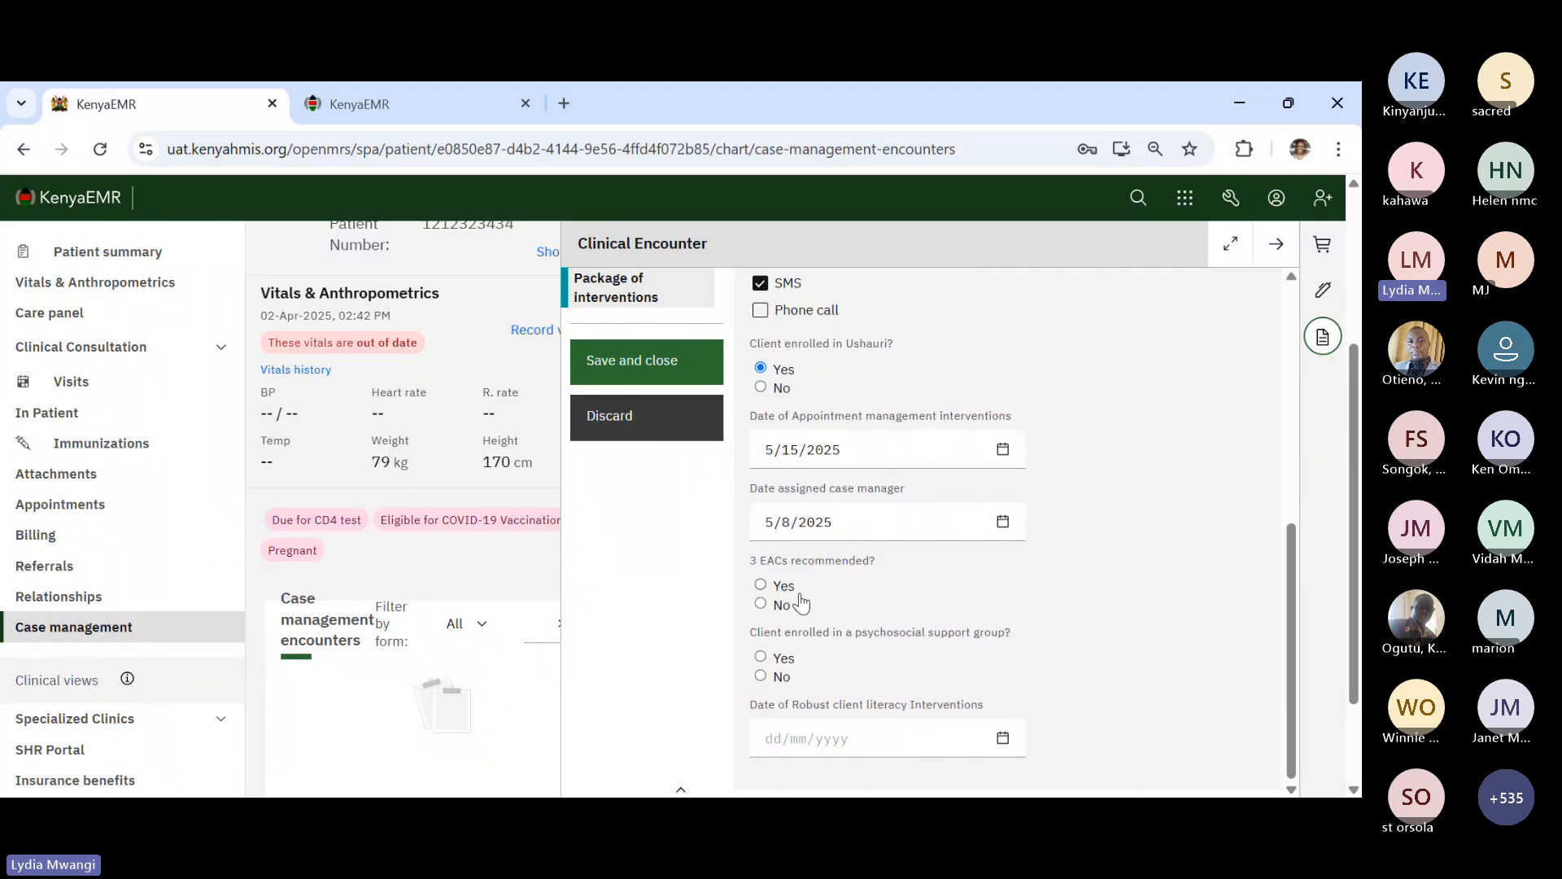
click(792, 588)
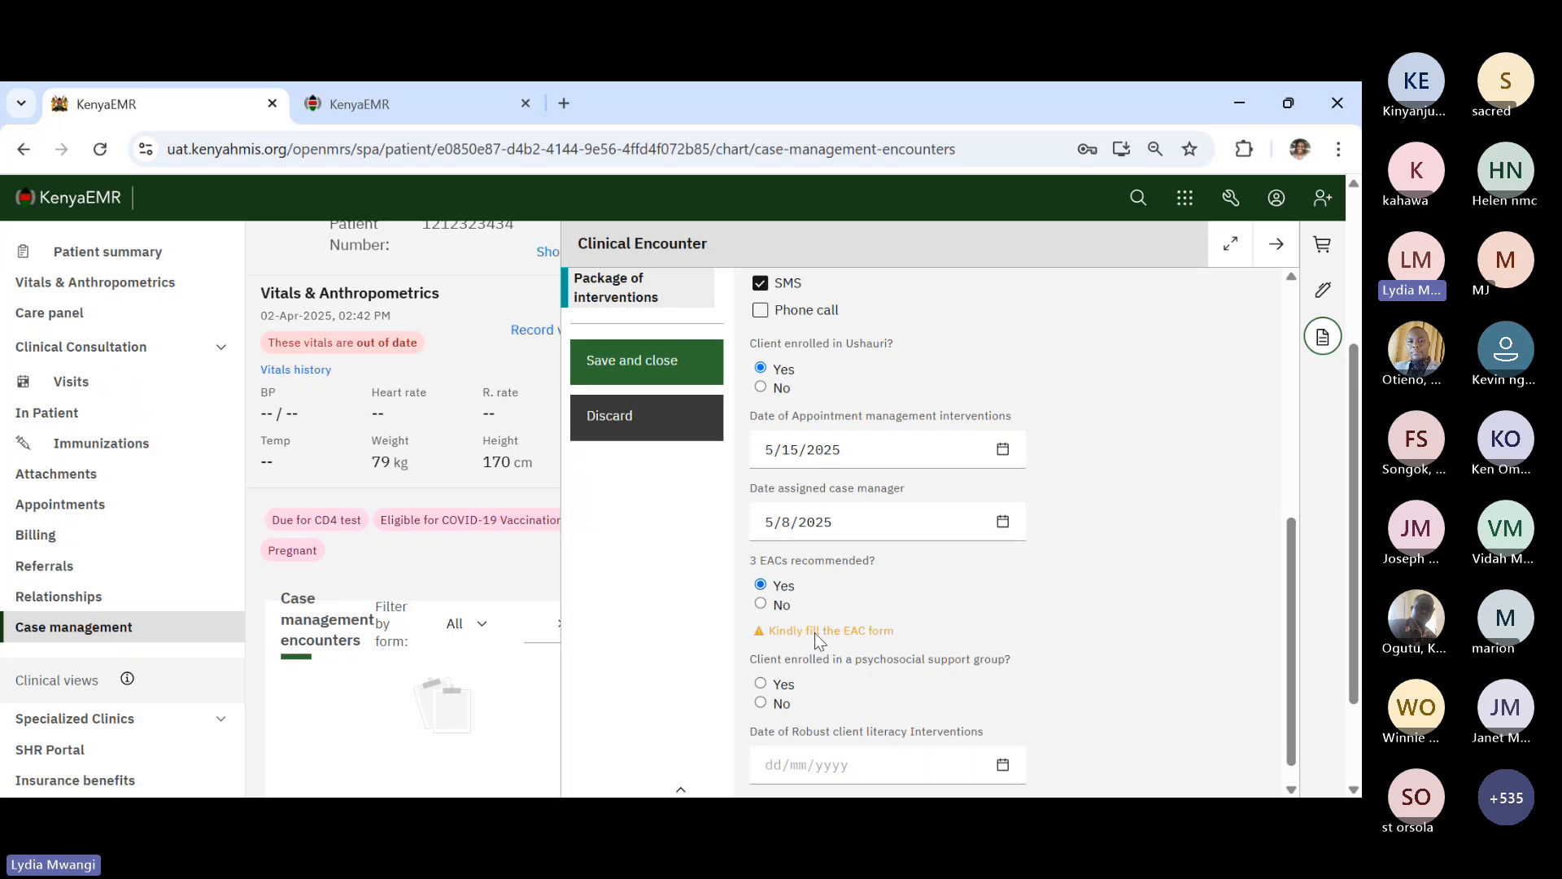
click(773, 607)
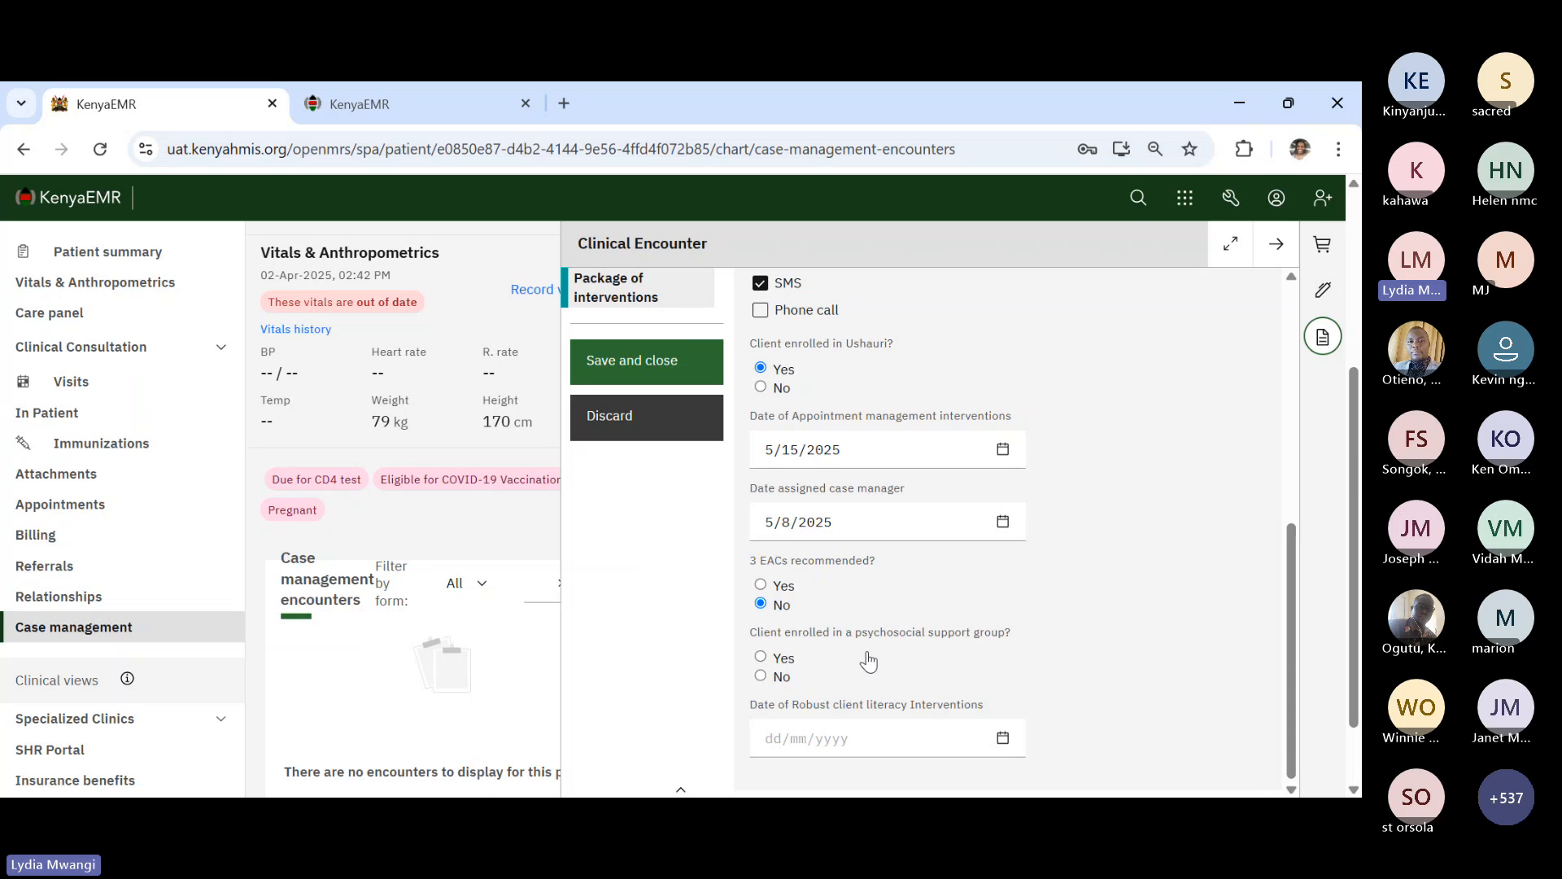
click(783, 673)
- Set the robust client literacy date to 5/15/2025 and save the interventions form
click(1004, 738)
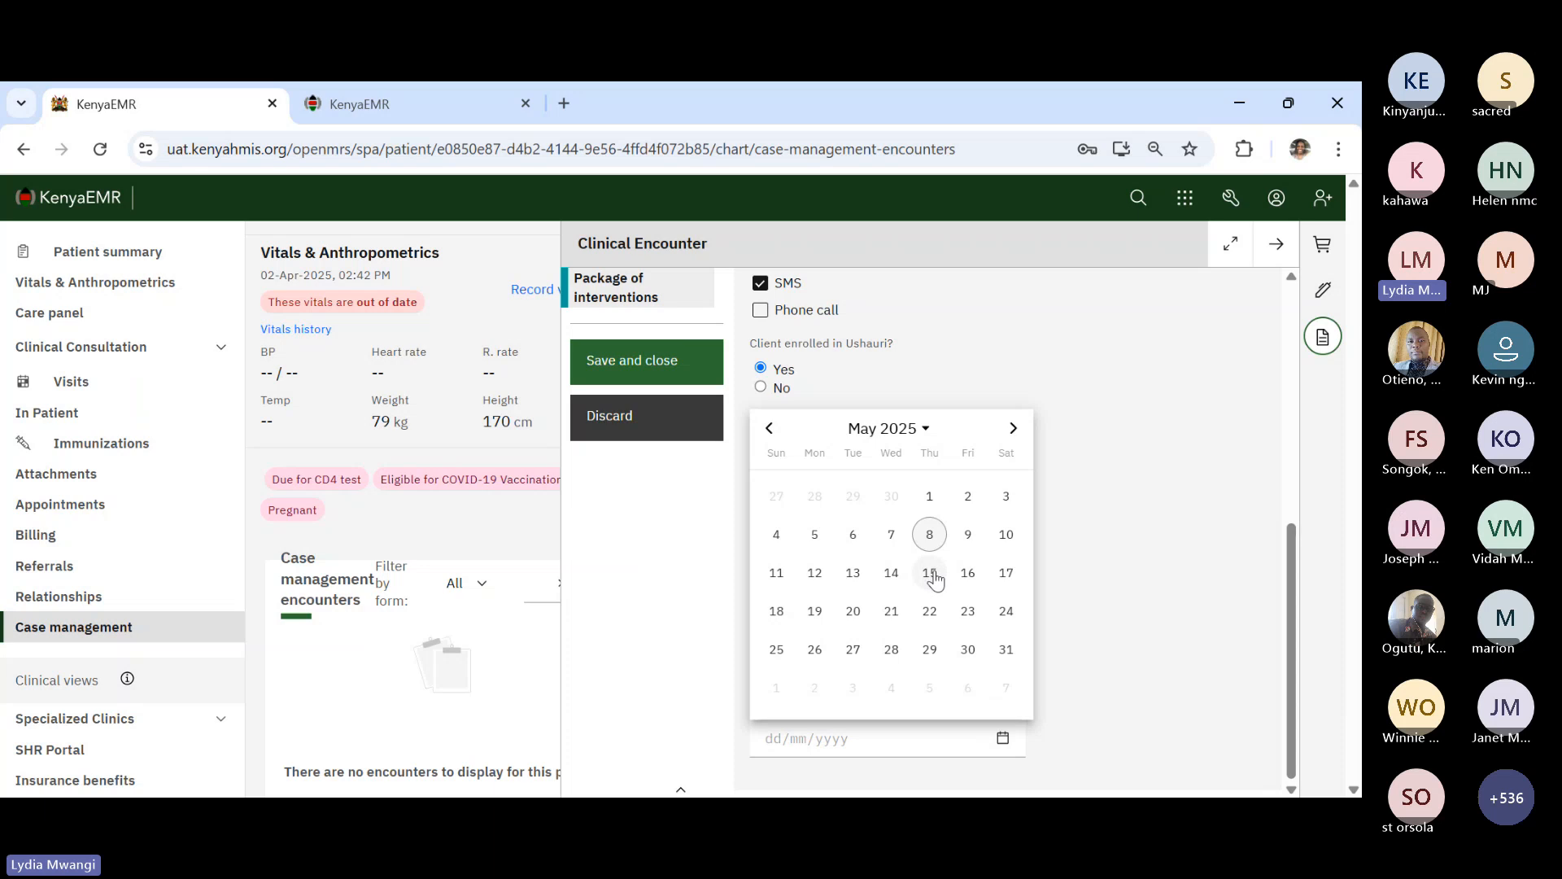
click(930, 574)
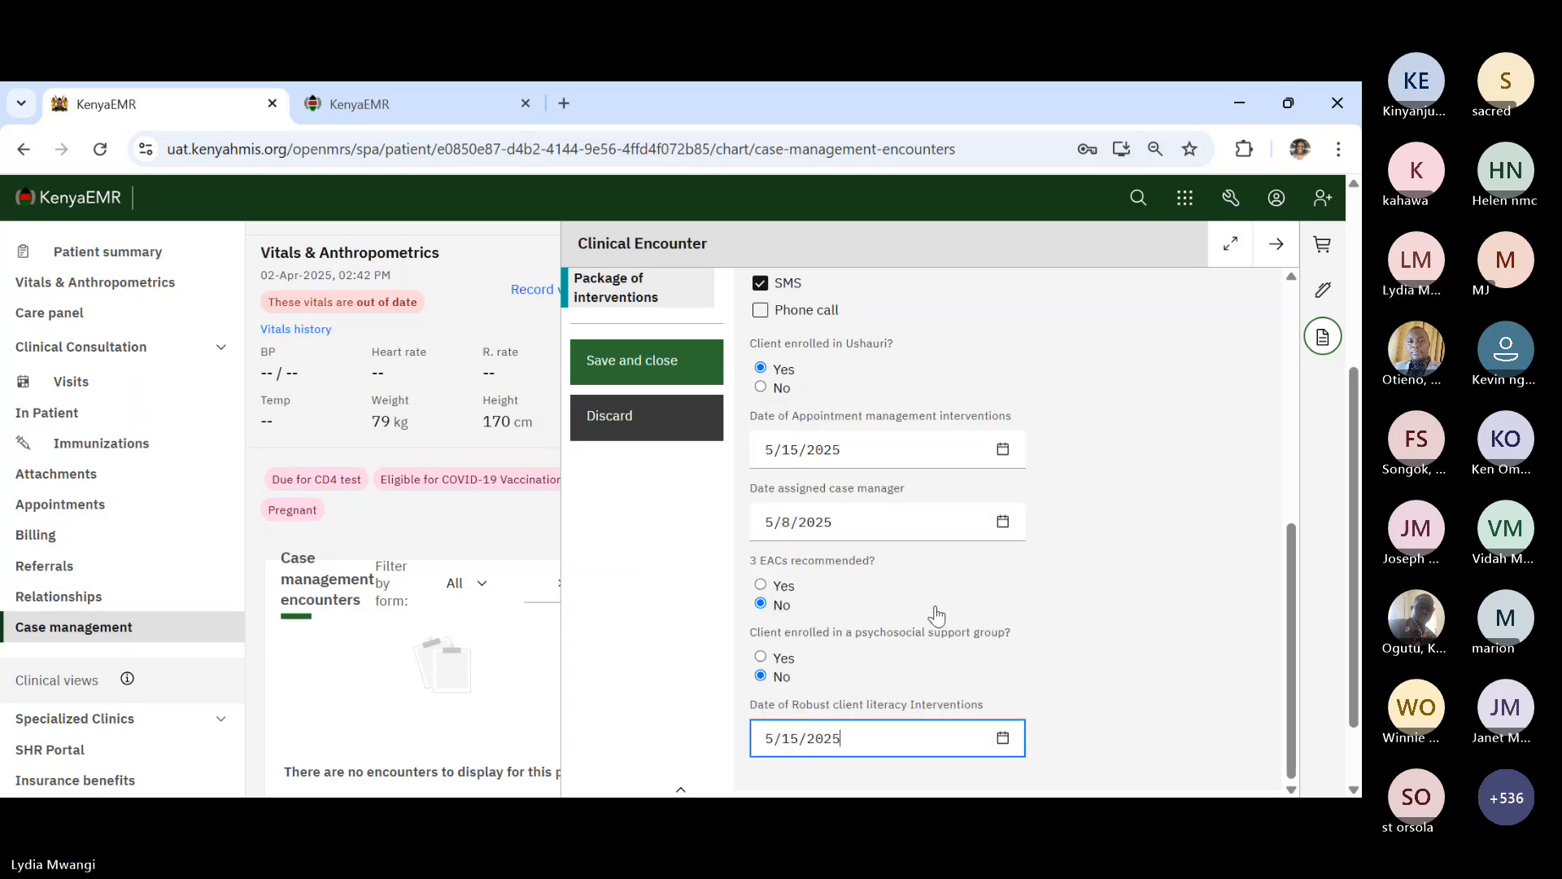
scroll(959, 628, up, 1)
scroll(960, 621, up, 4)
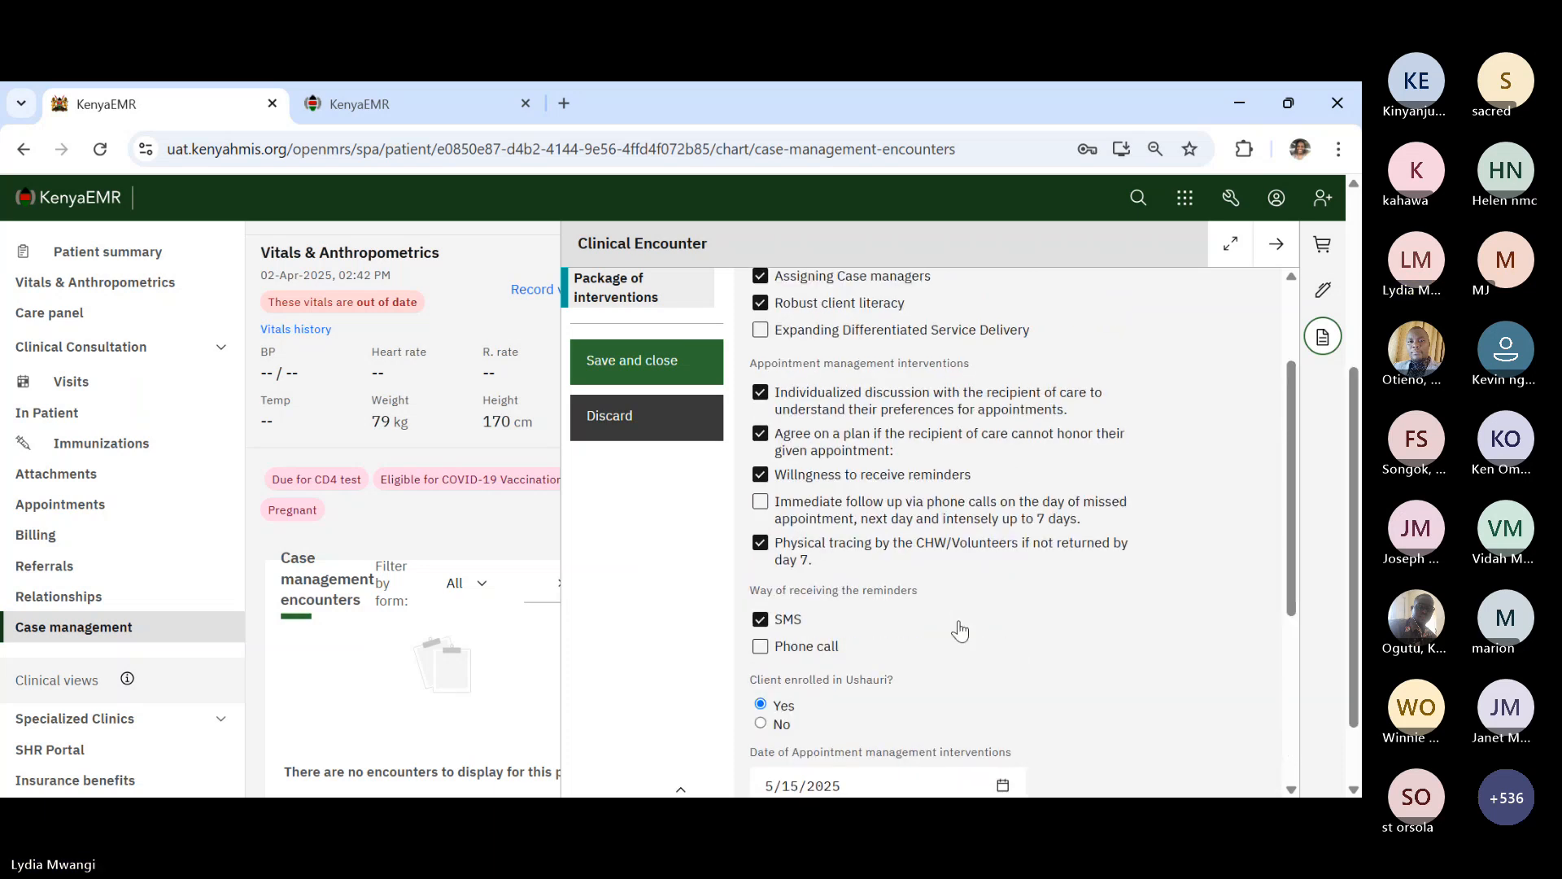
click(699, 373)
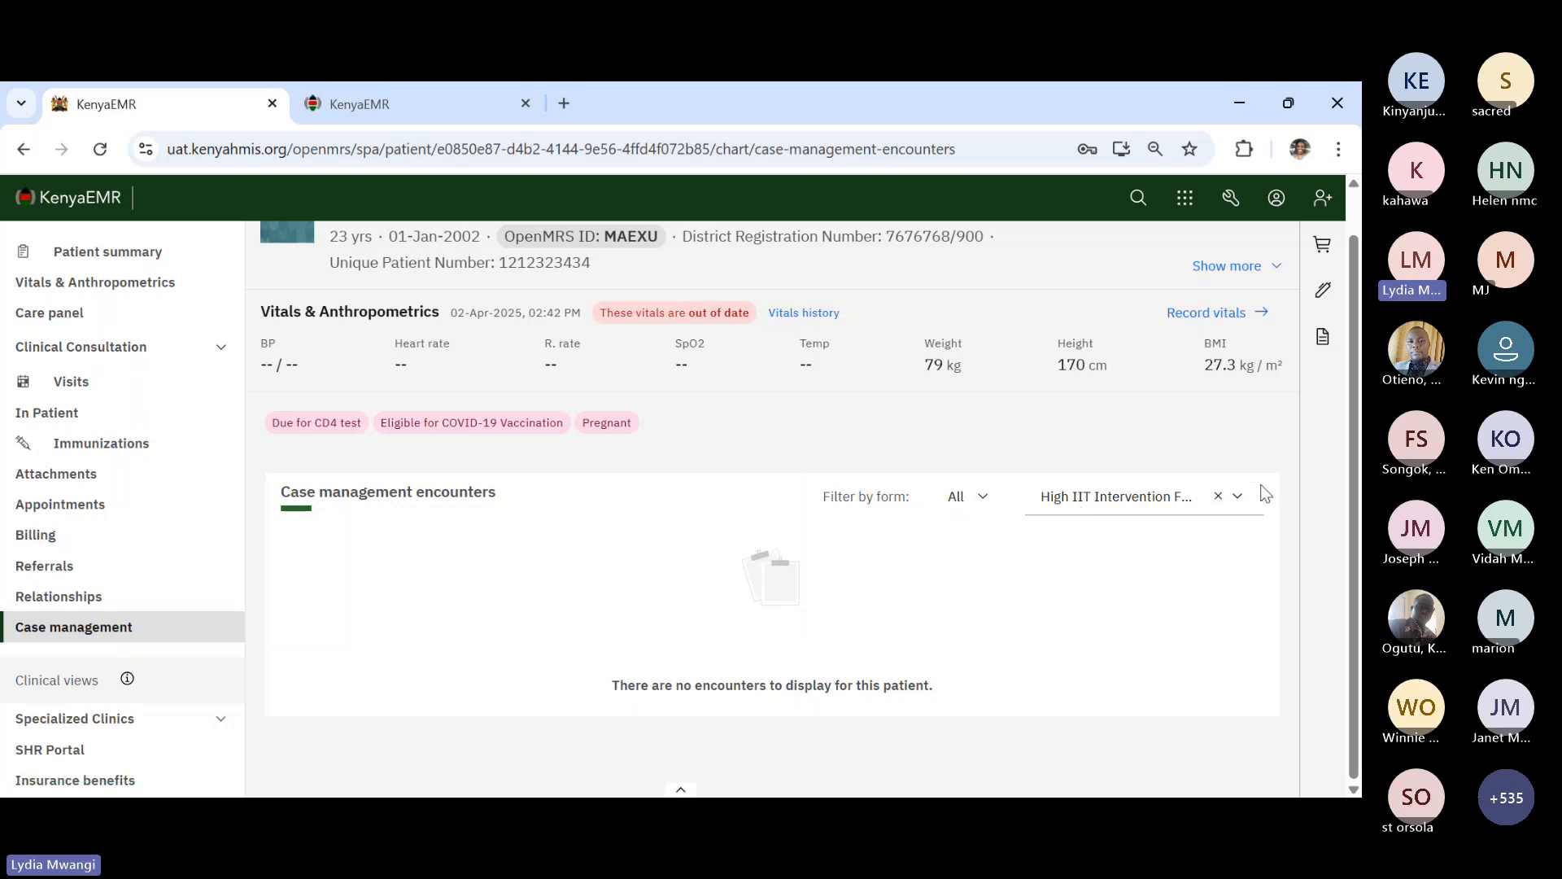
- Start a new Home Visit Checklist Form from the case management forms list
click(1238, 497)
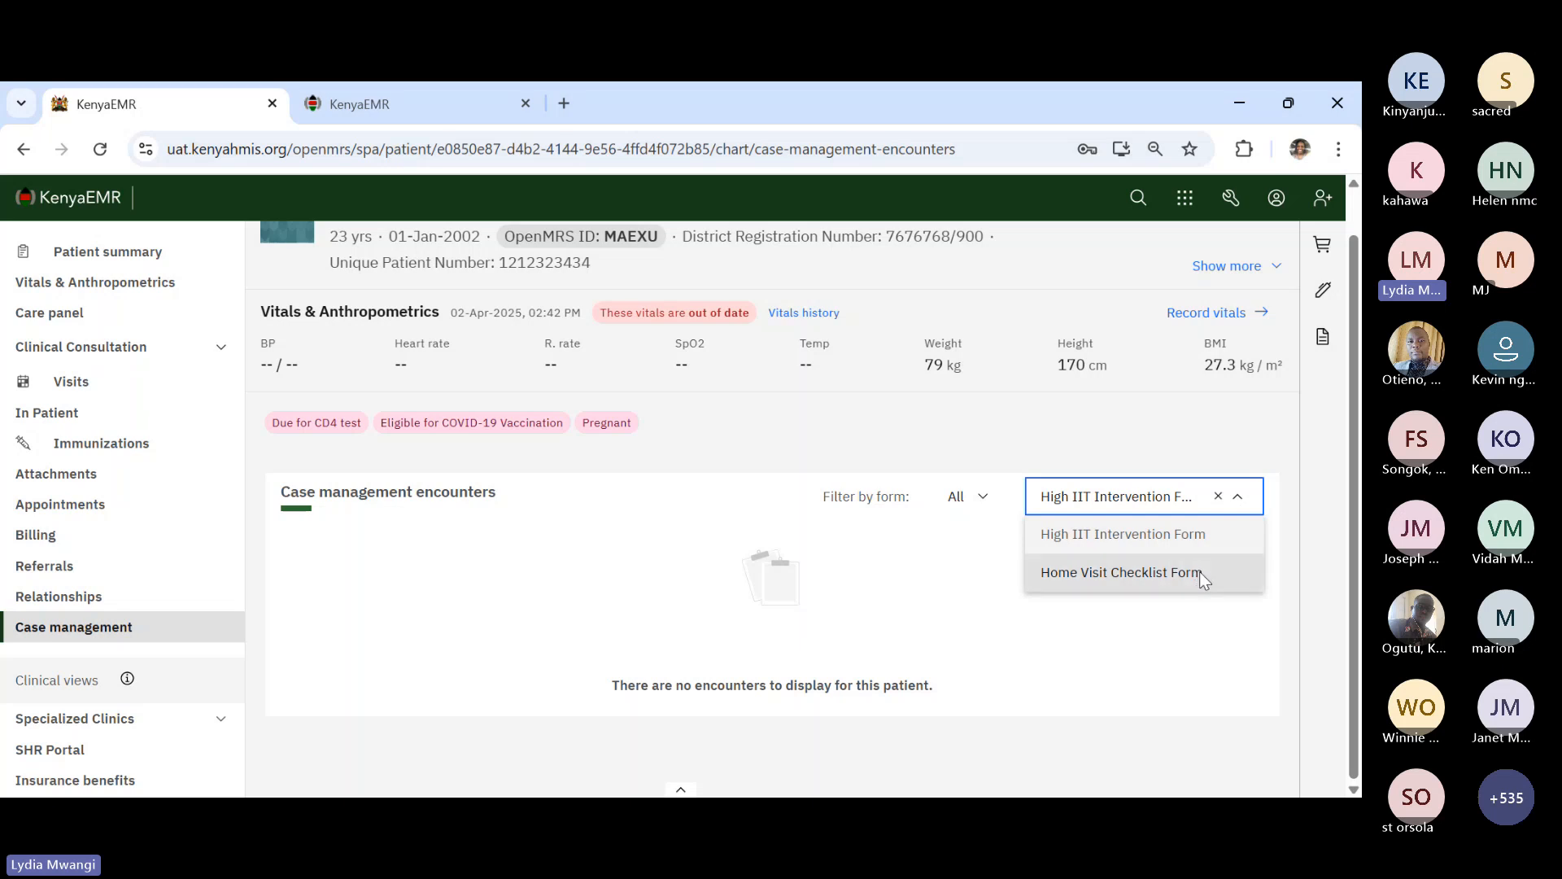
click(1200, 578)
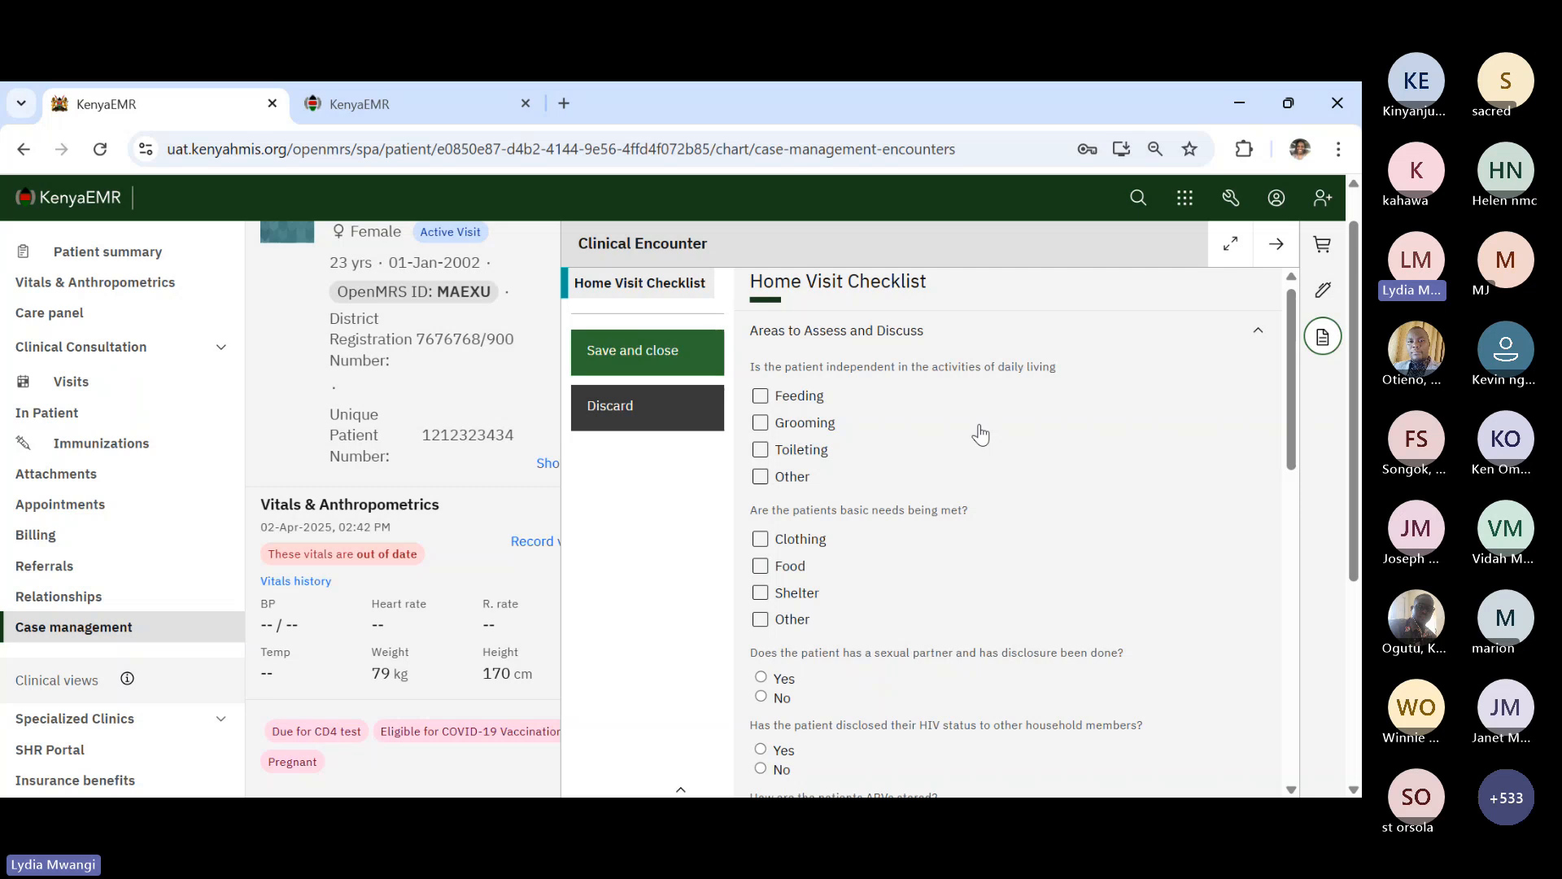
- Mark Feeding, Grooming and Toileting as independent daily activities
click(818, 406)
click(816, 425)
click(819, 461)
- Mark Clothing, Food and Shelter as met basic needs and answer Yes to partner disclosure
scroll(856, 545, down, 1)
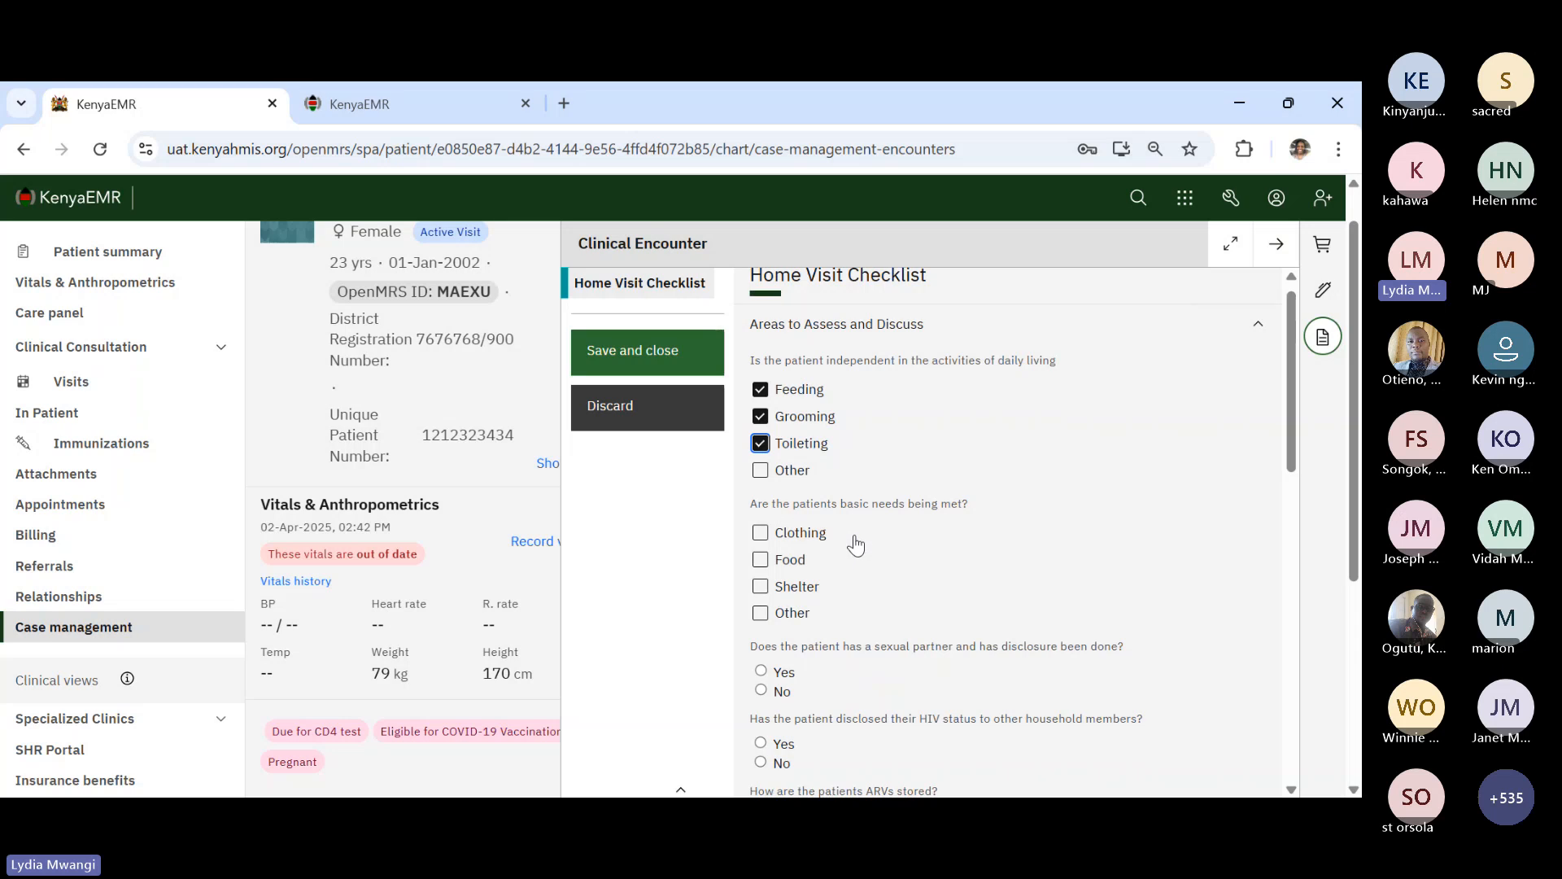
scroll(856, 545, down, 1)
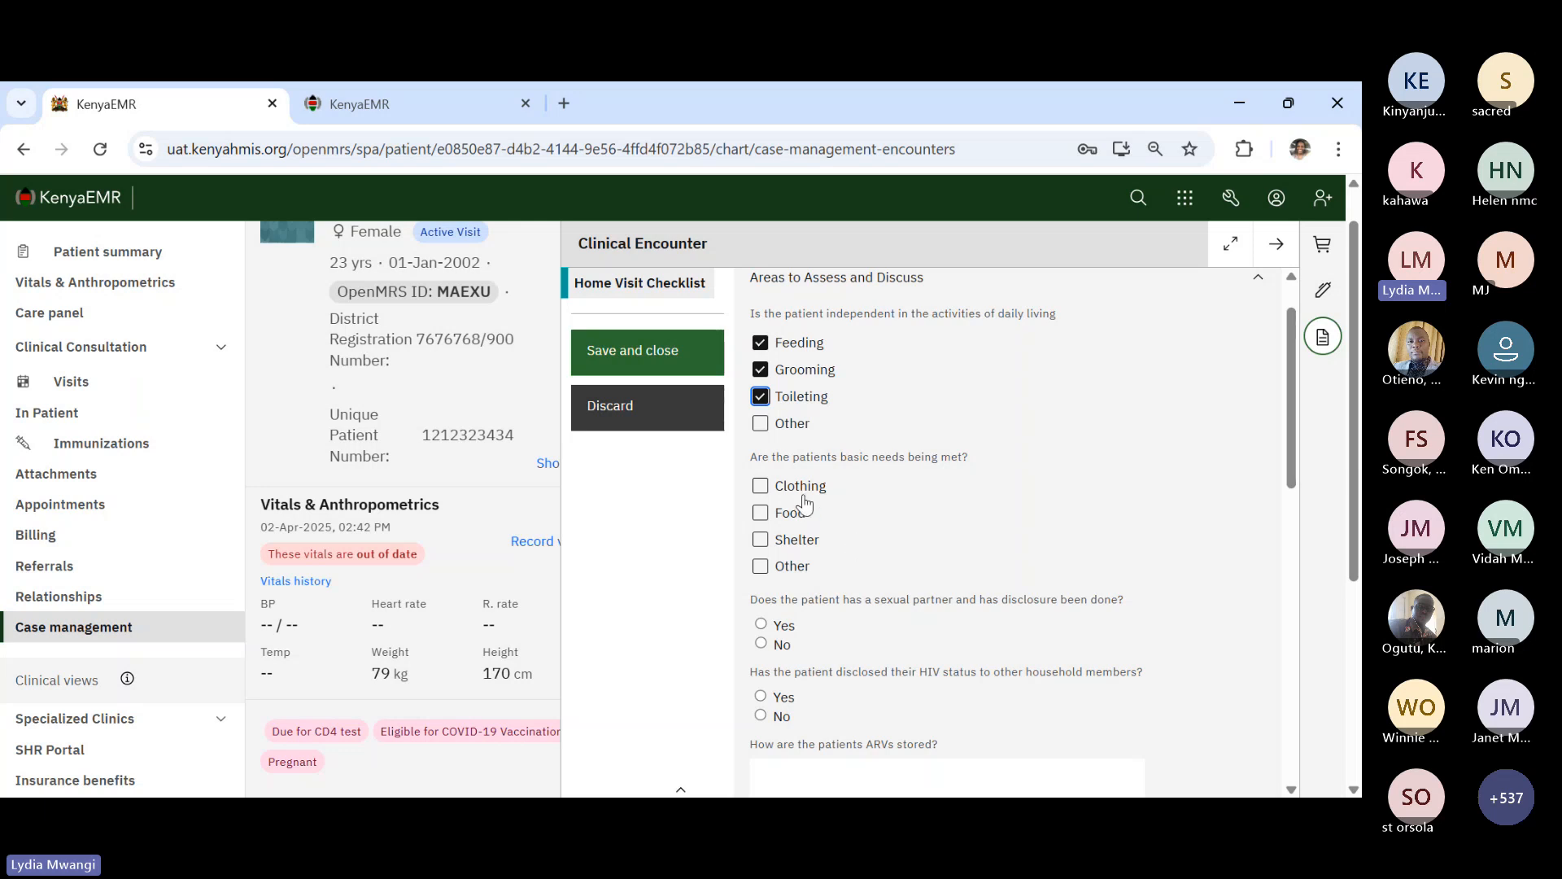
click(804, 498)
click(803, 518)
click(798, 541)
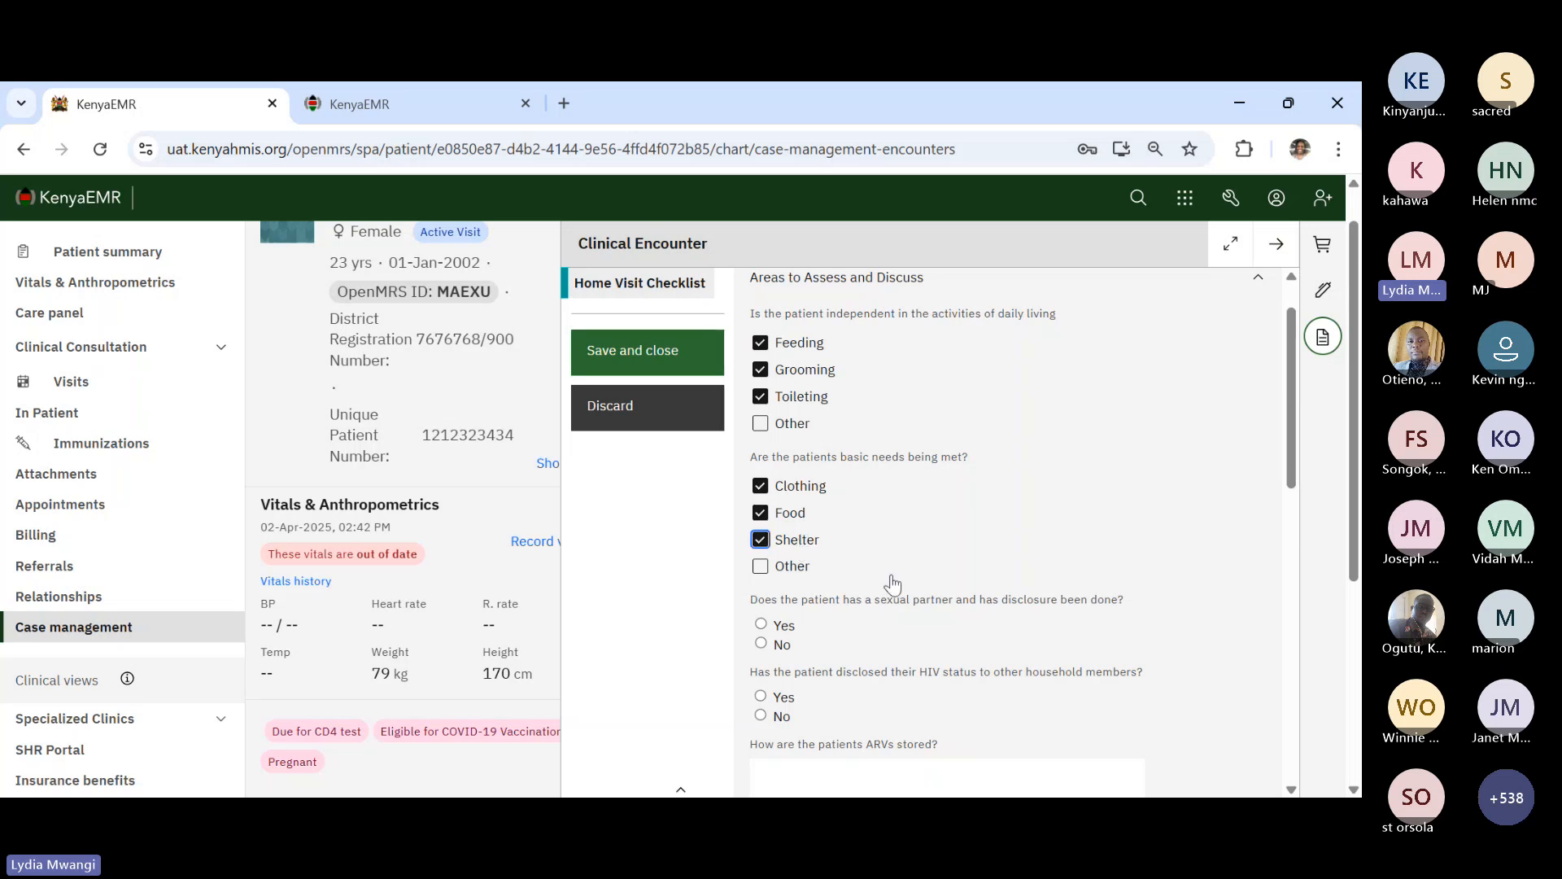
scroll(893, 583, down, 1)
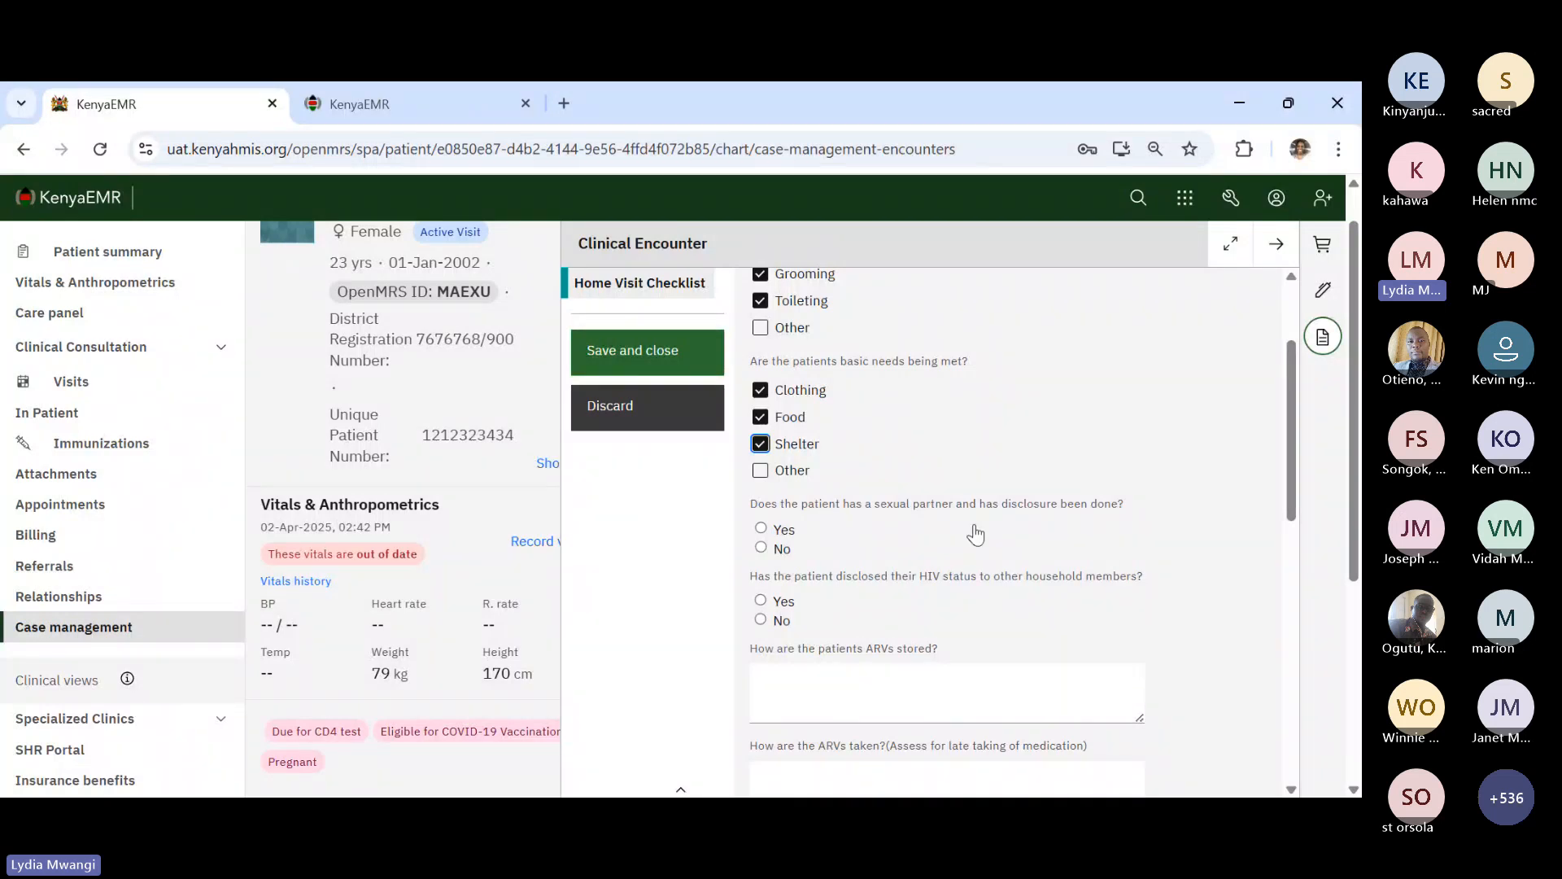
click(785, 534)
scroll(786, 537, down, 1)
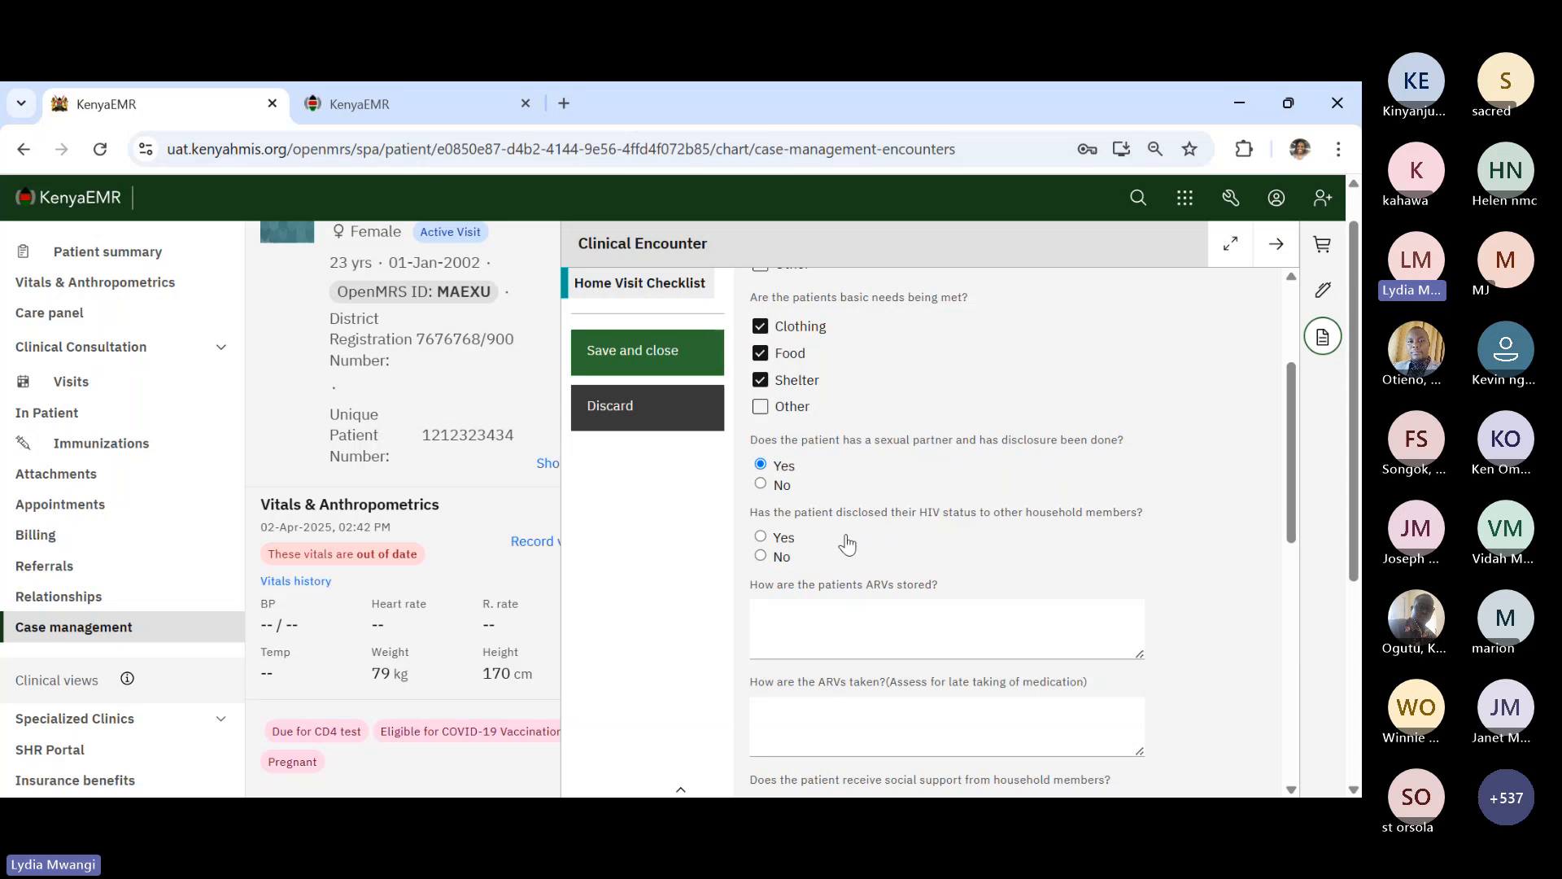
- Record how the ARVs are stored as "Not well stored"
click(807, 639)
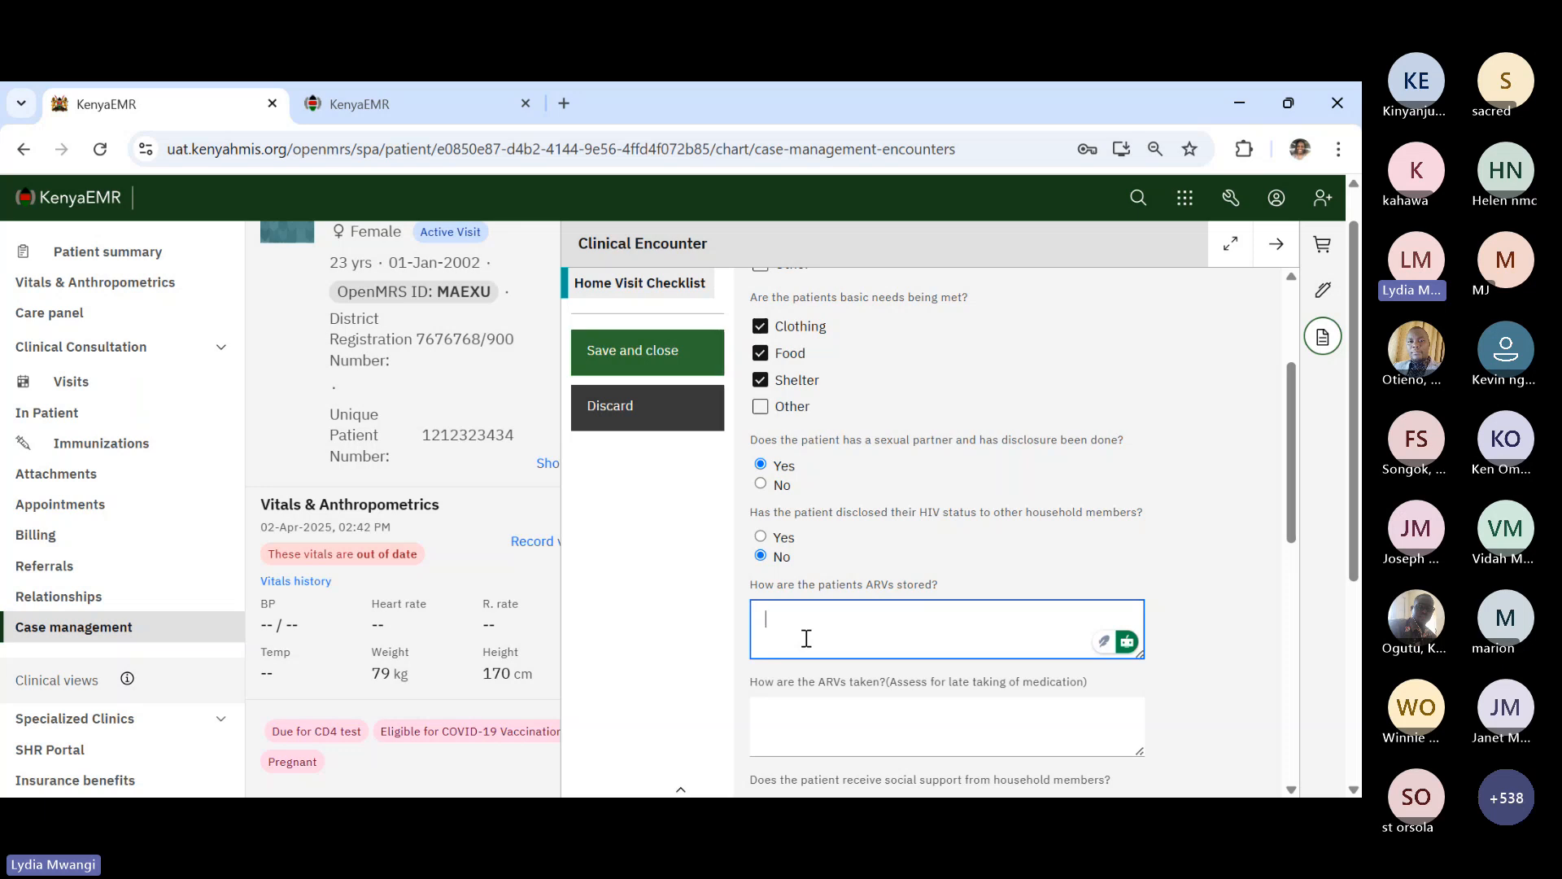
text(n)
key(BackSpace)
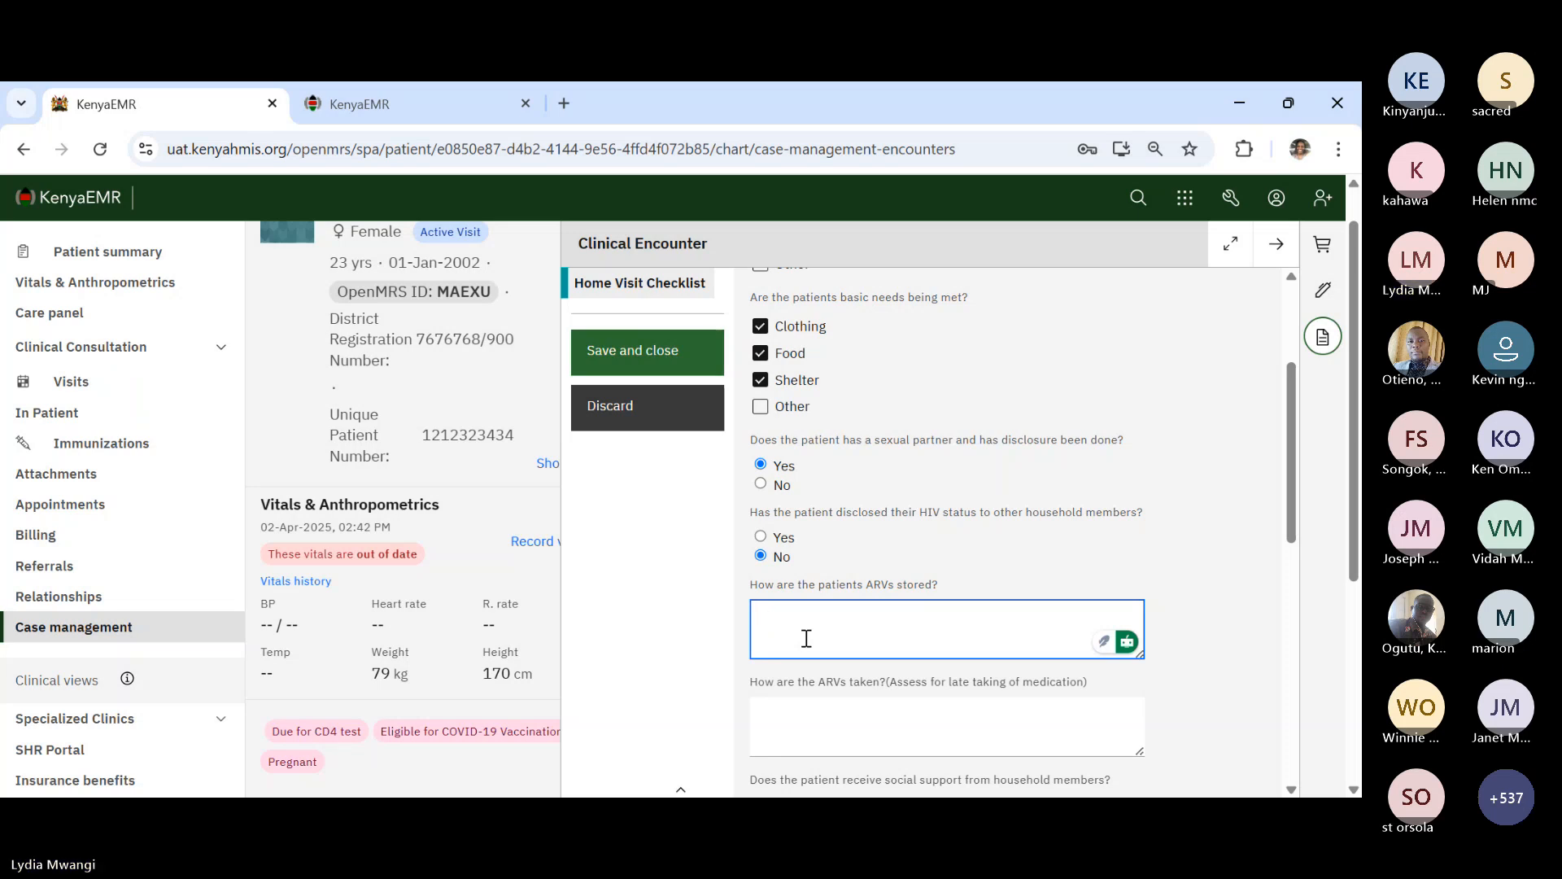
text(Not well stored)
scroll(807, 639, down, 2)
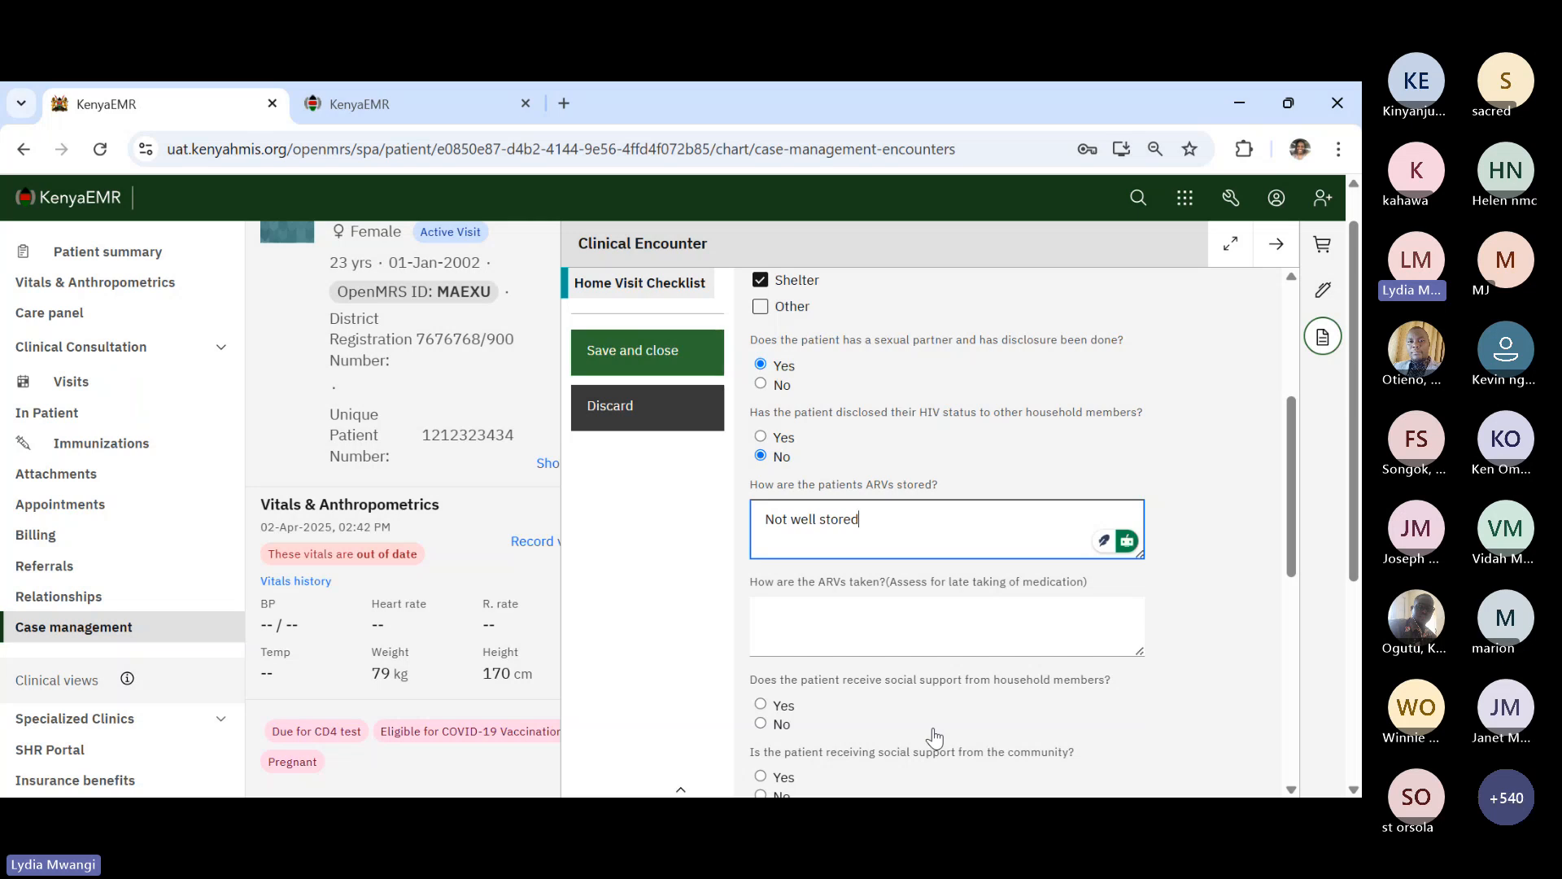
- Record how the ARVs are taken as "not well taken"
click(871, 607)
text(n)
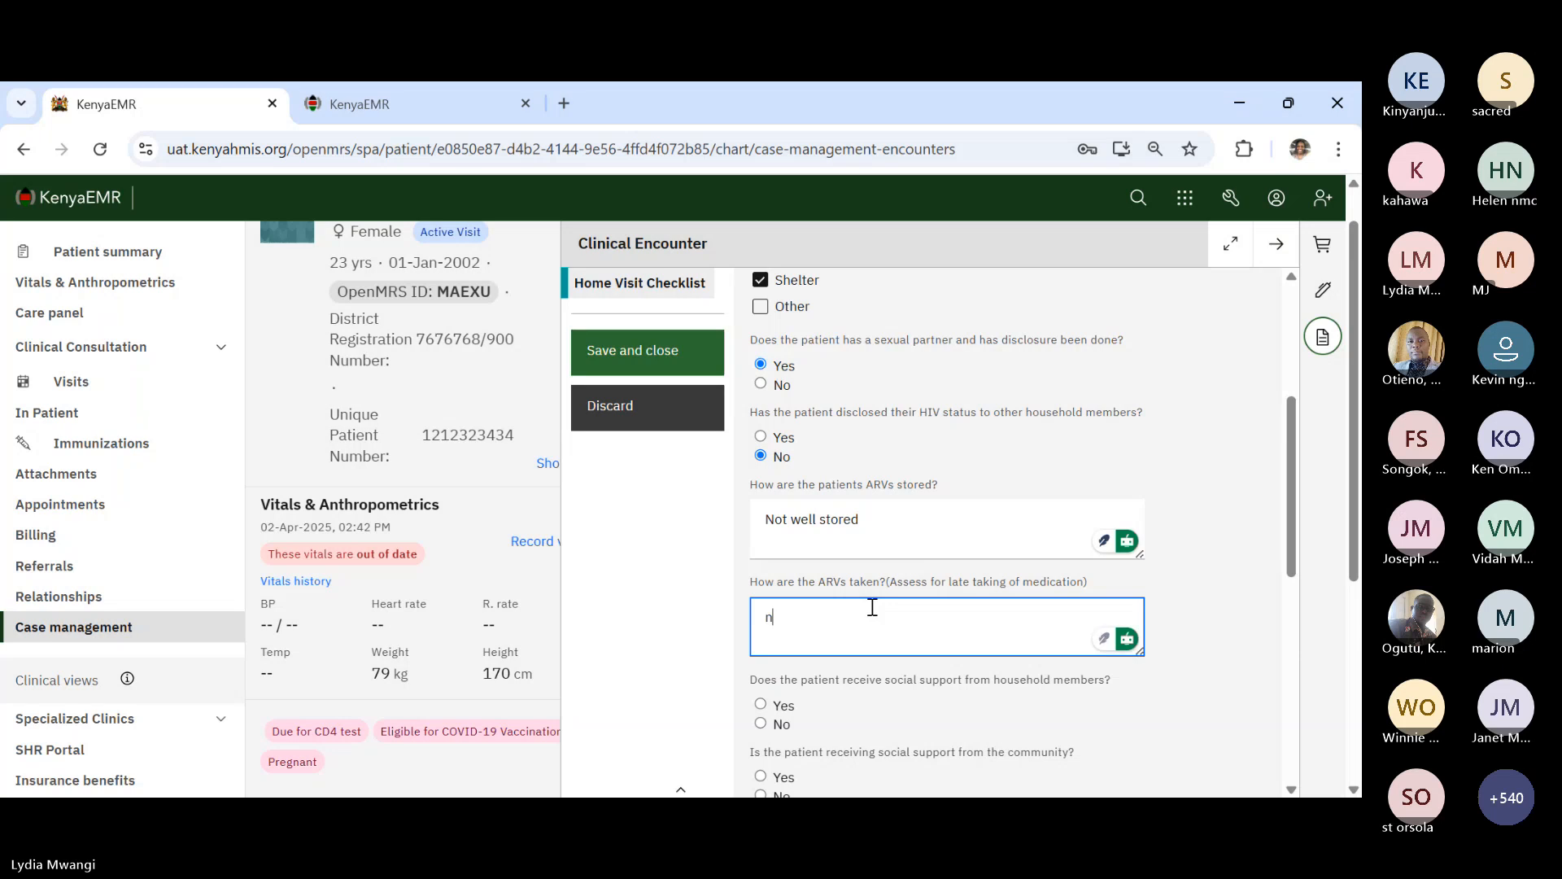
text(ot well taken)
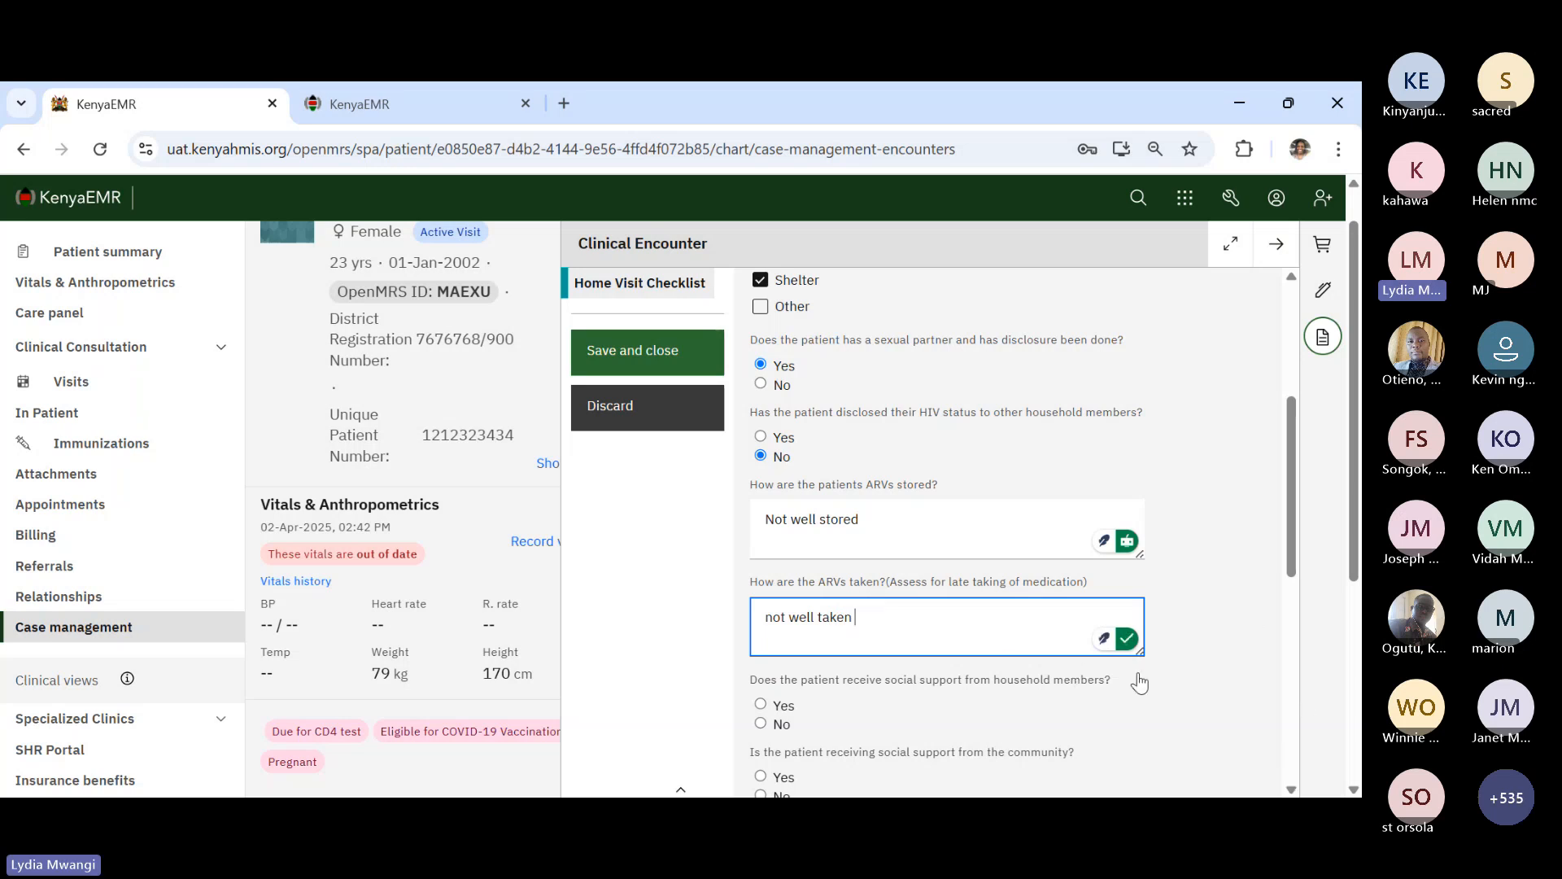
scroll(1139, 684, down, 2)
scroll(1141, 682, down, 1)
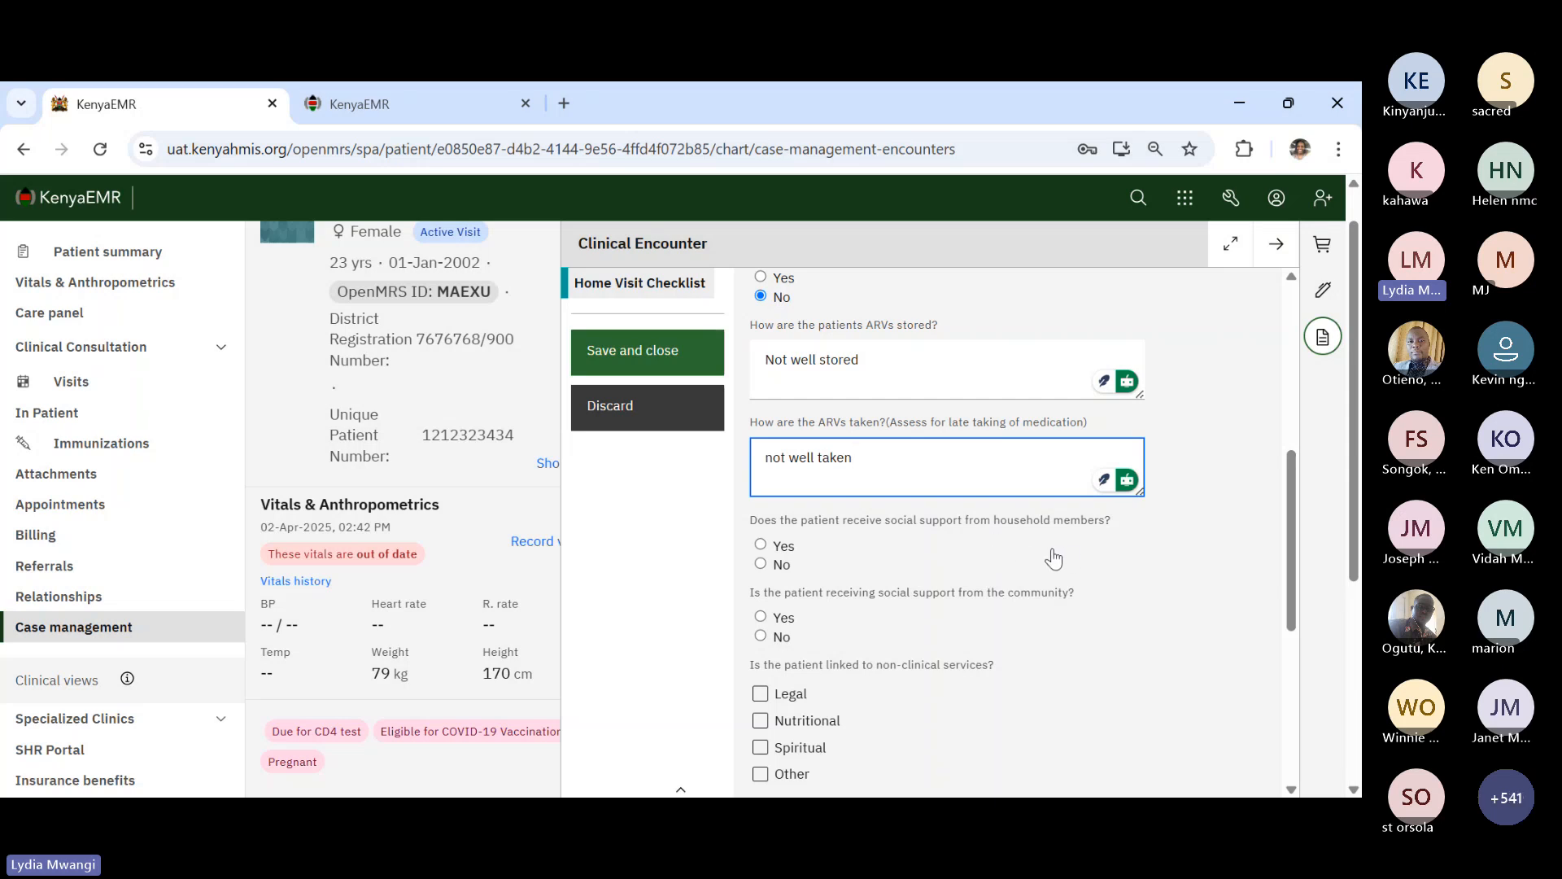
- Answer Yes to household social support, noting "basic needs are given"
click(786, 546)
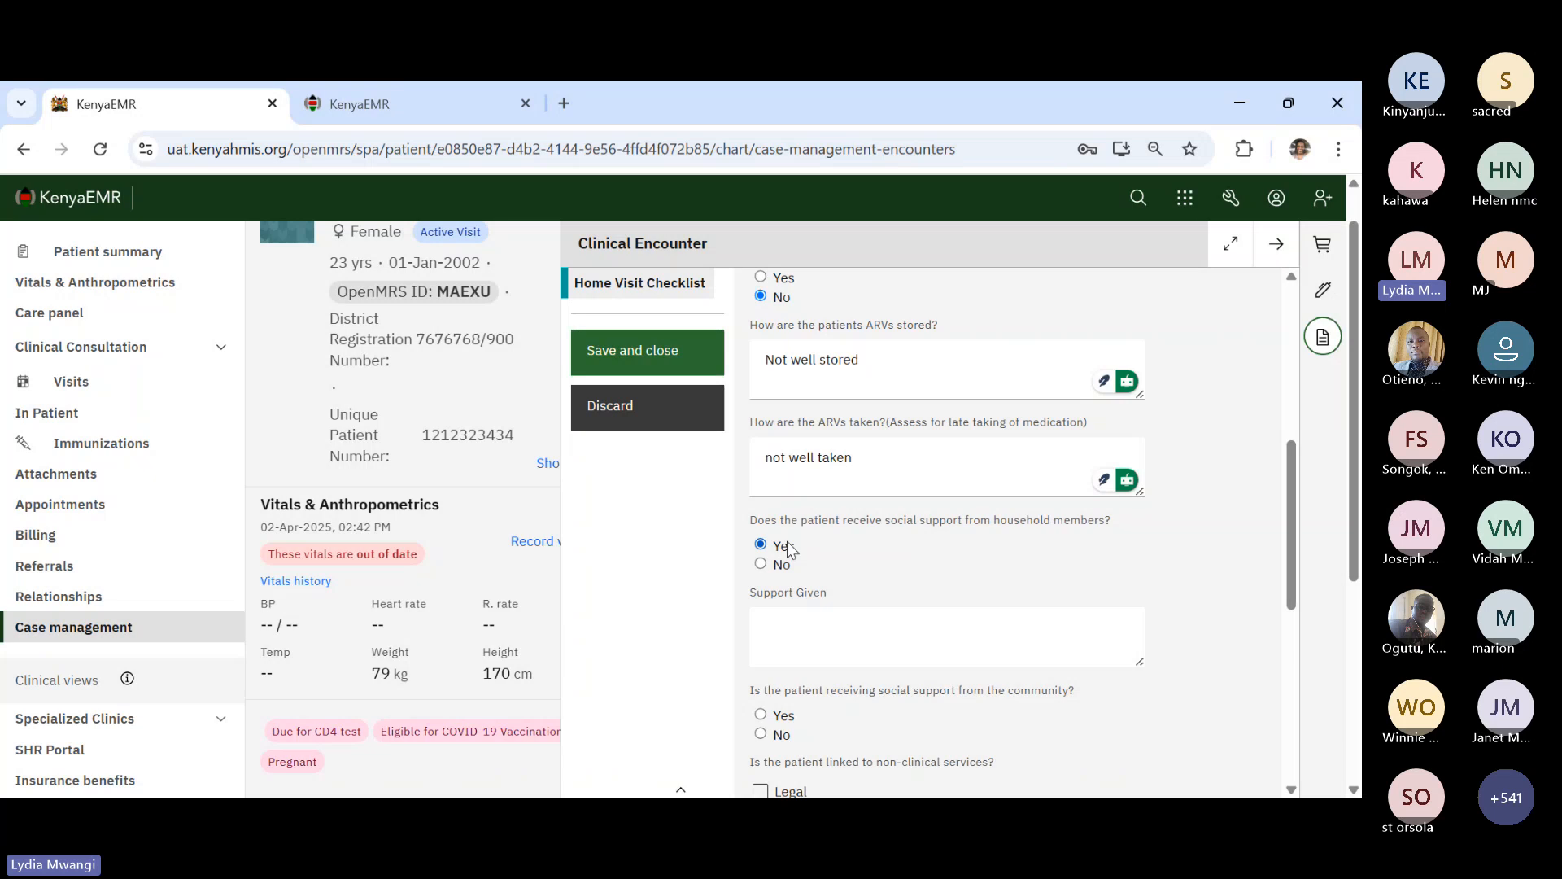
click(782, 624)
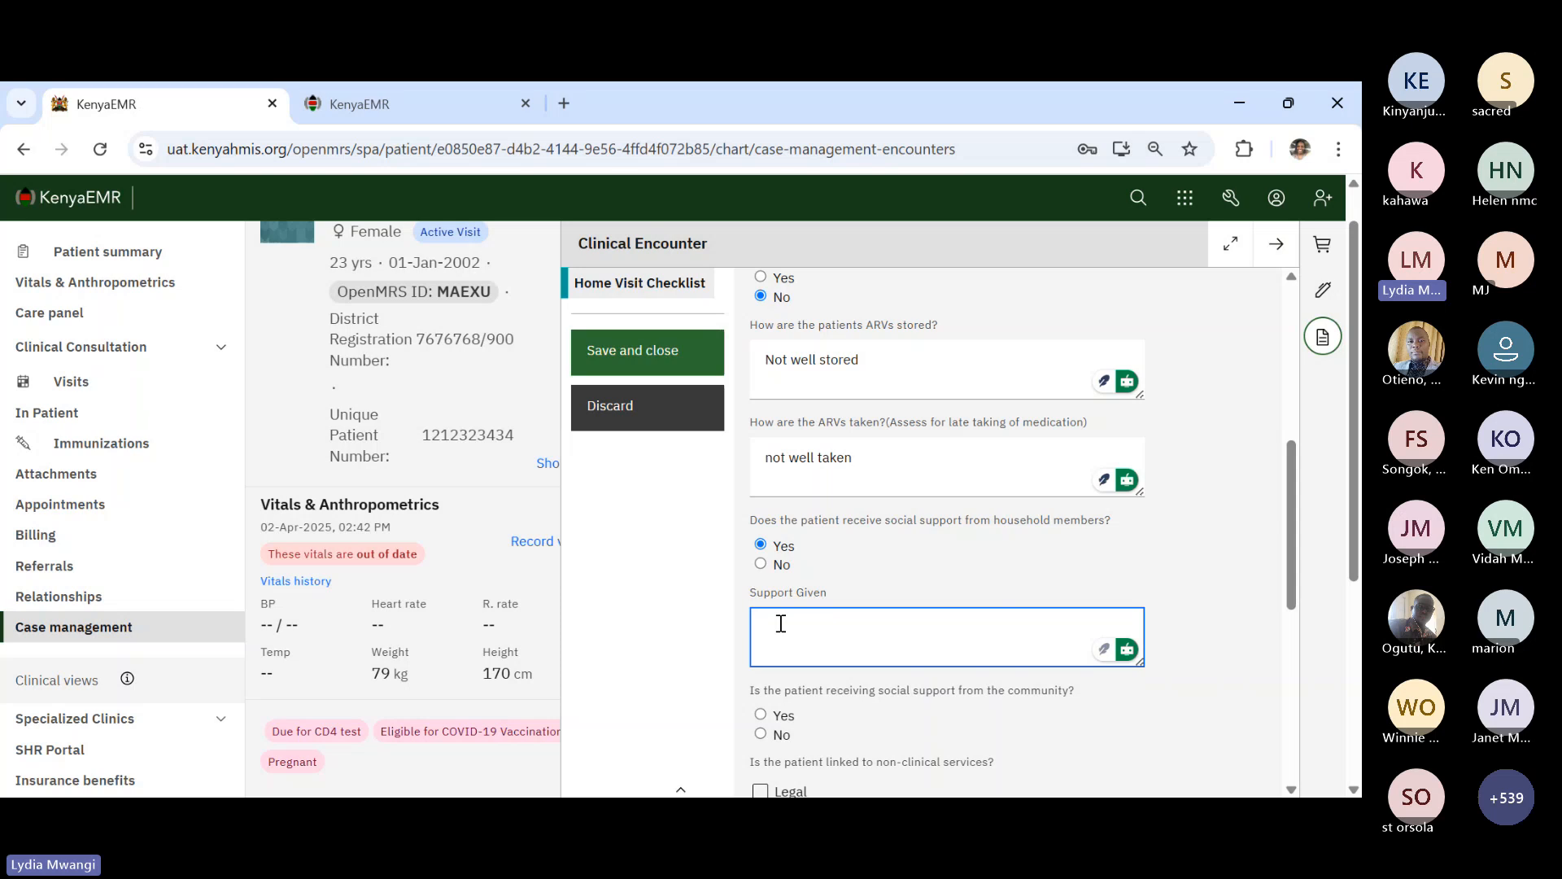
text(basi)
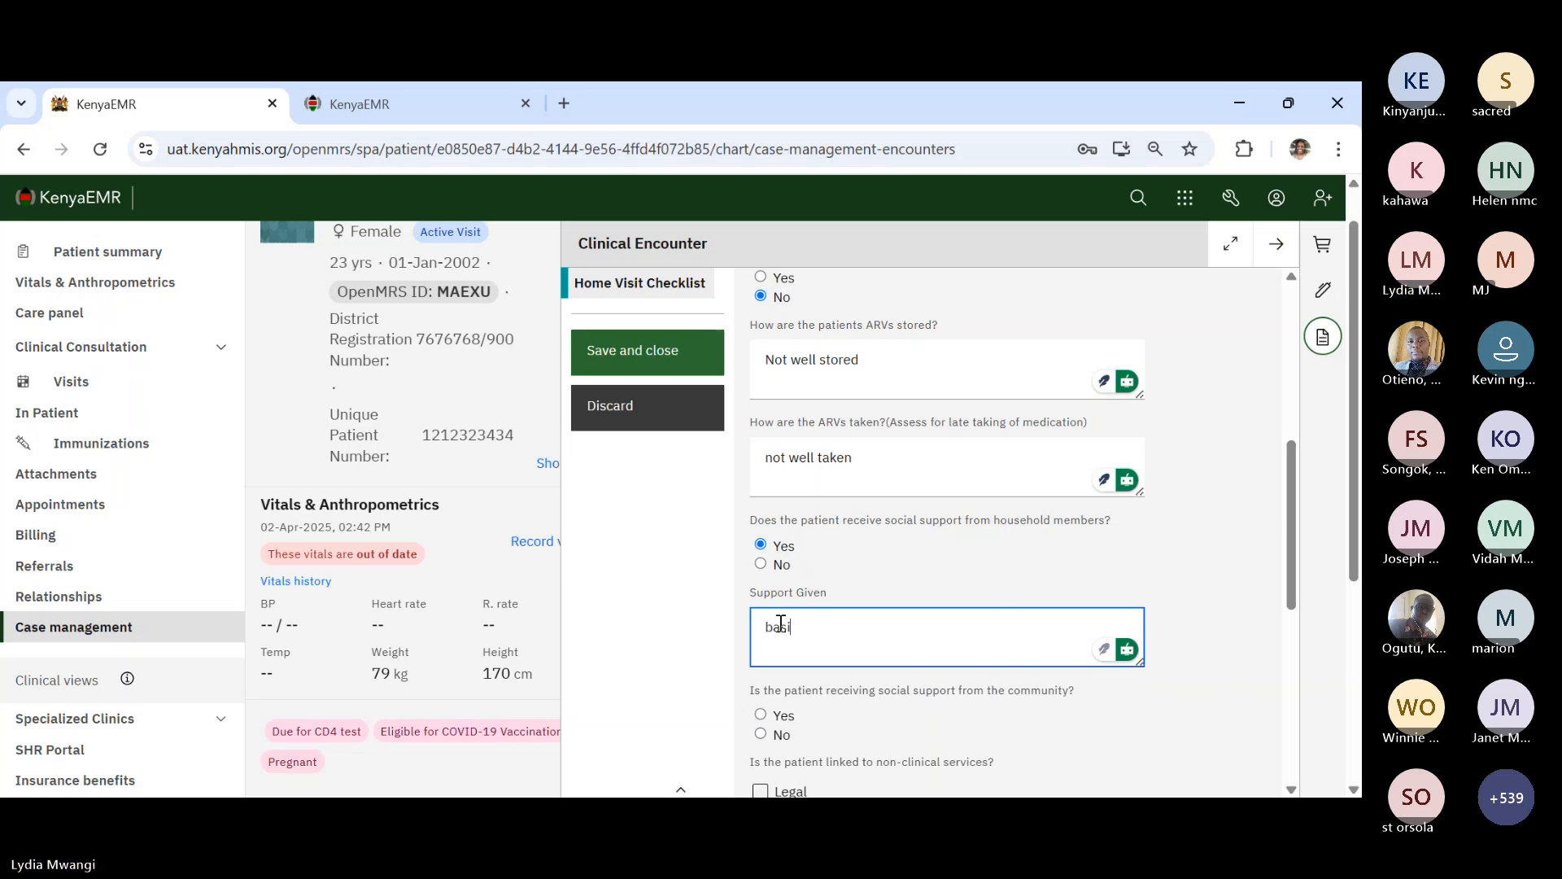
text(c needs are given)
scroll(932, 643, down, 1)
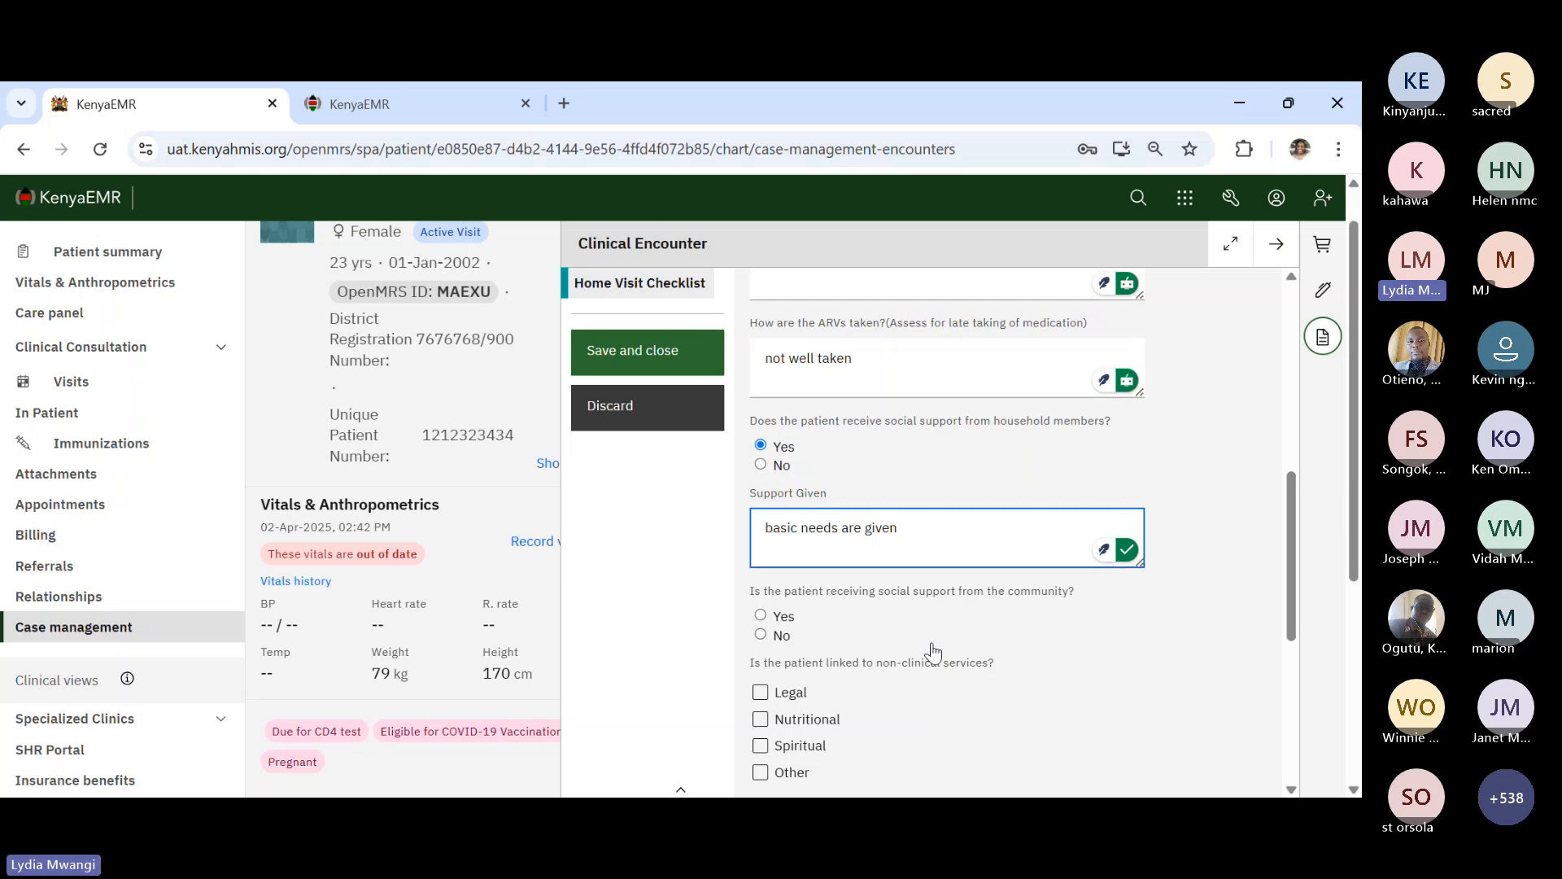
- Answer Yes to community social support, noting "motivation" as support given
click(763, 618)
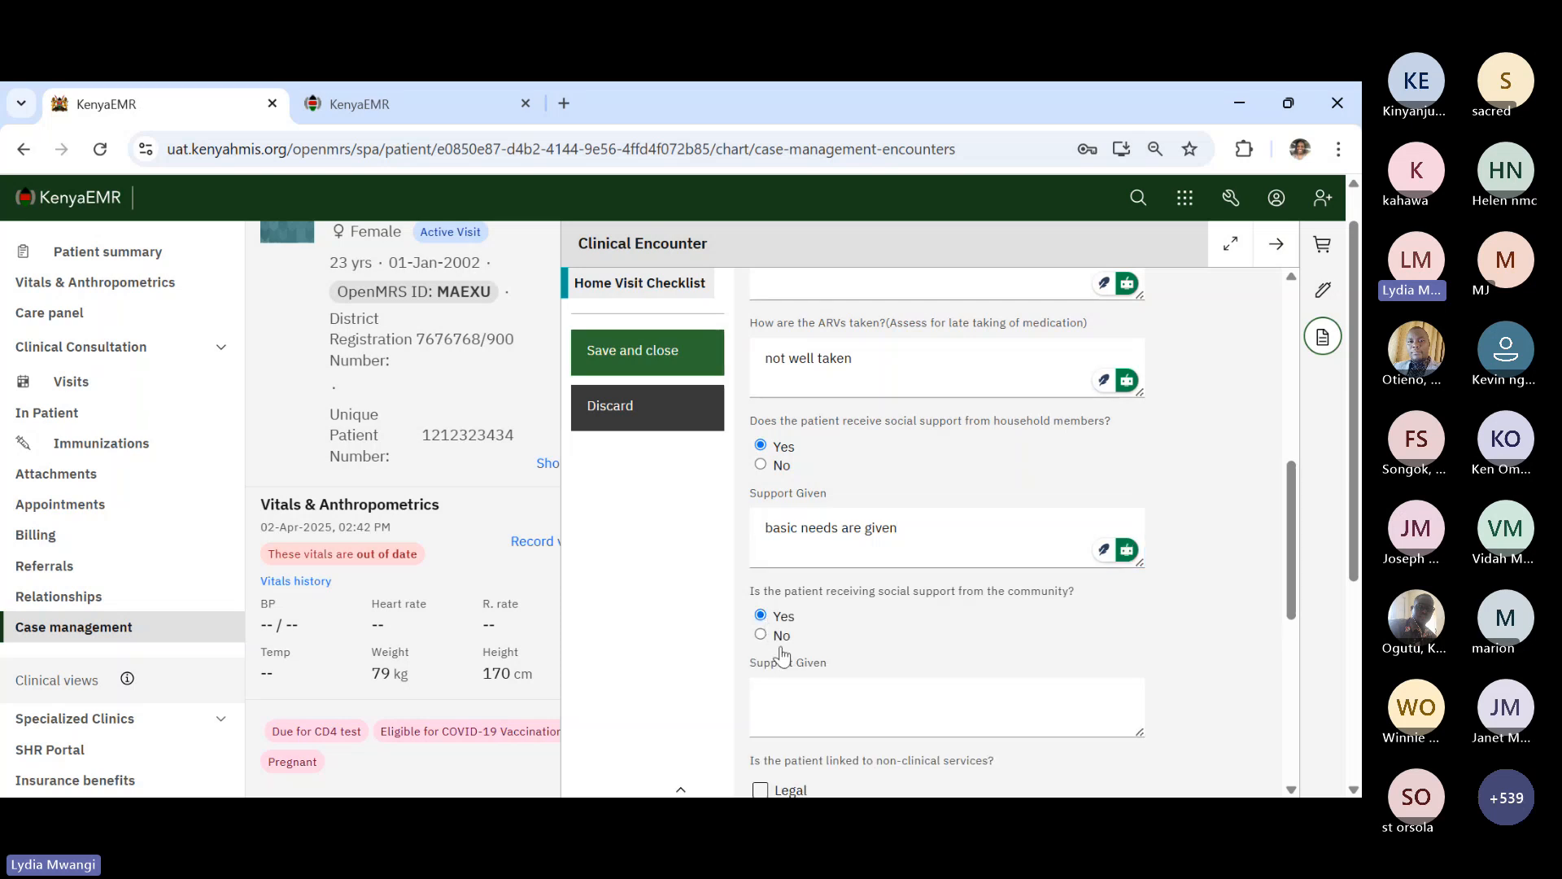
click(800, 687)
text(mo)
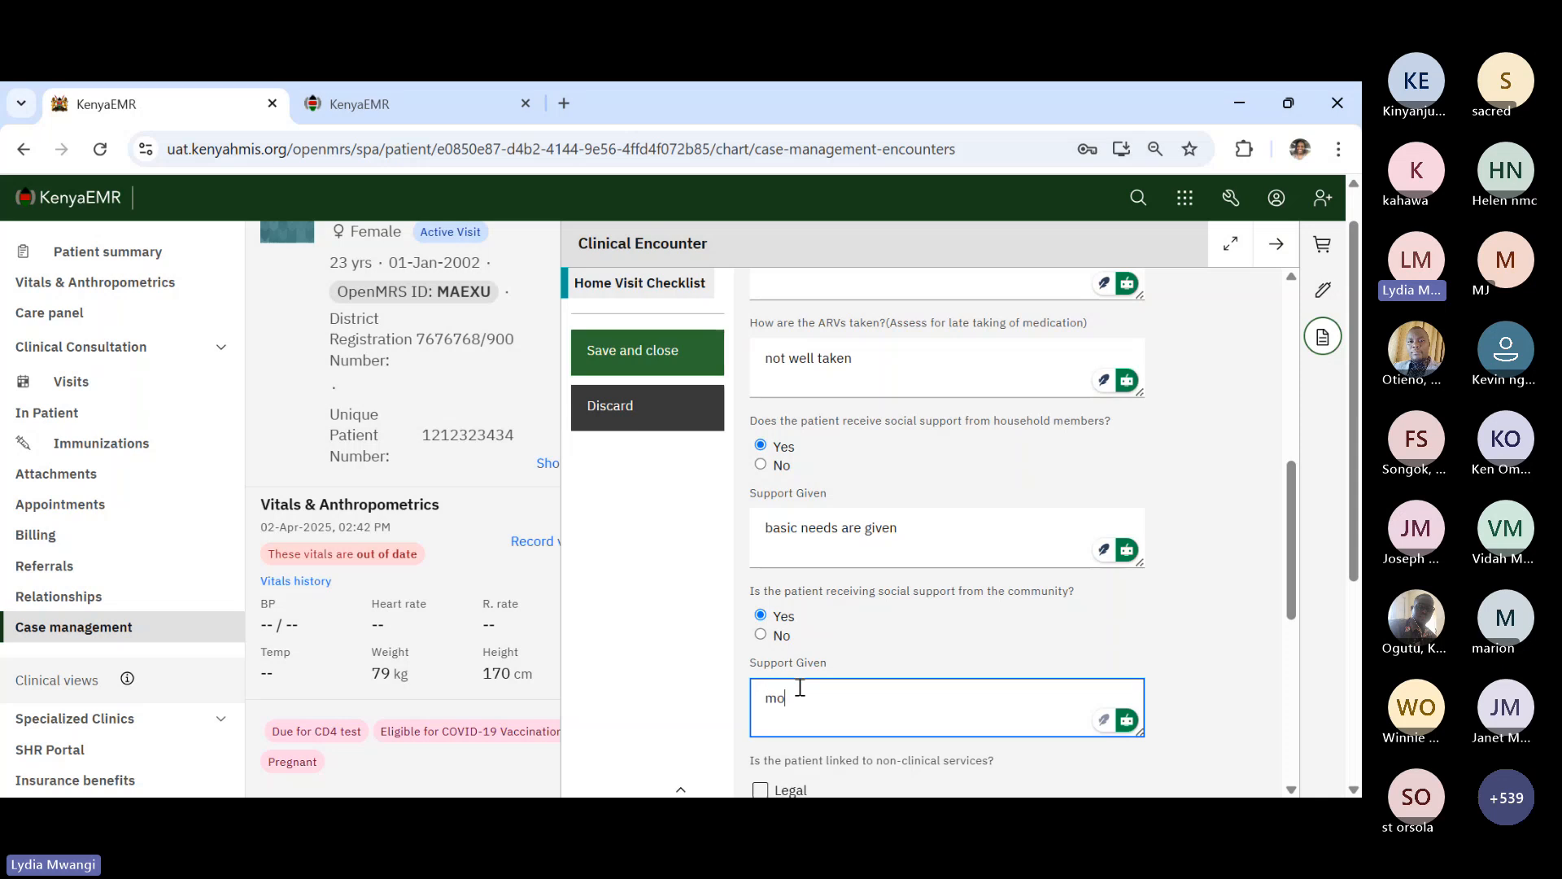
text(ti)
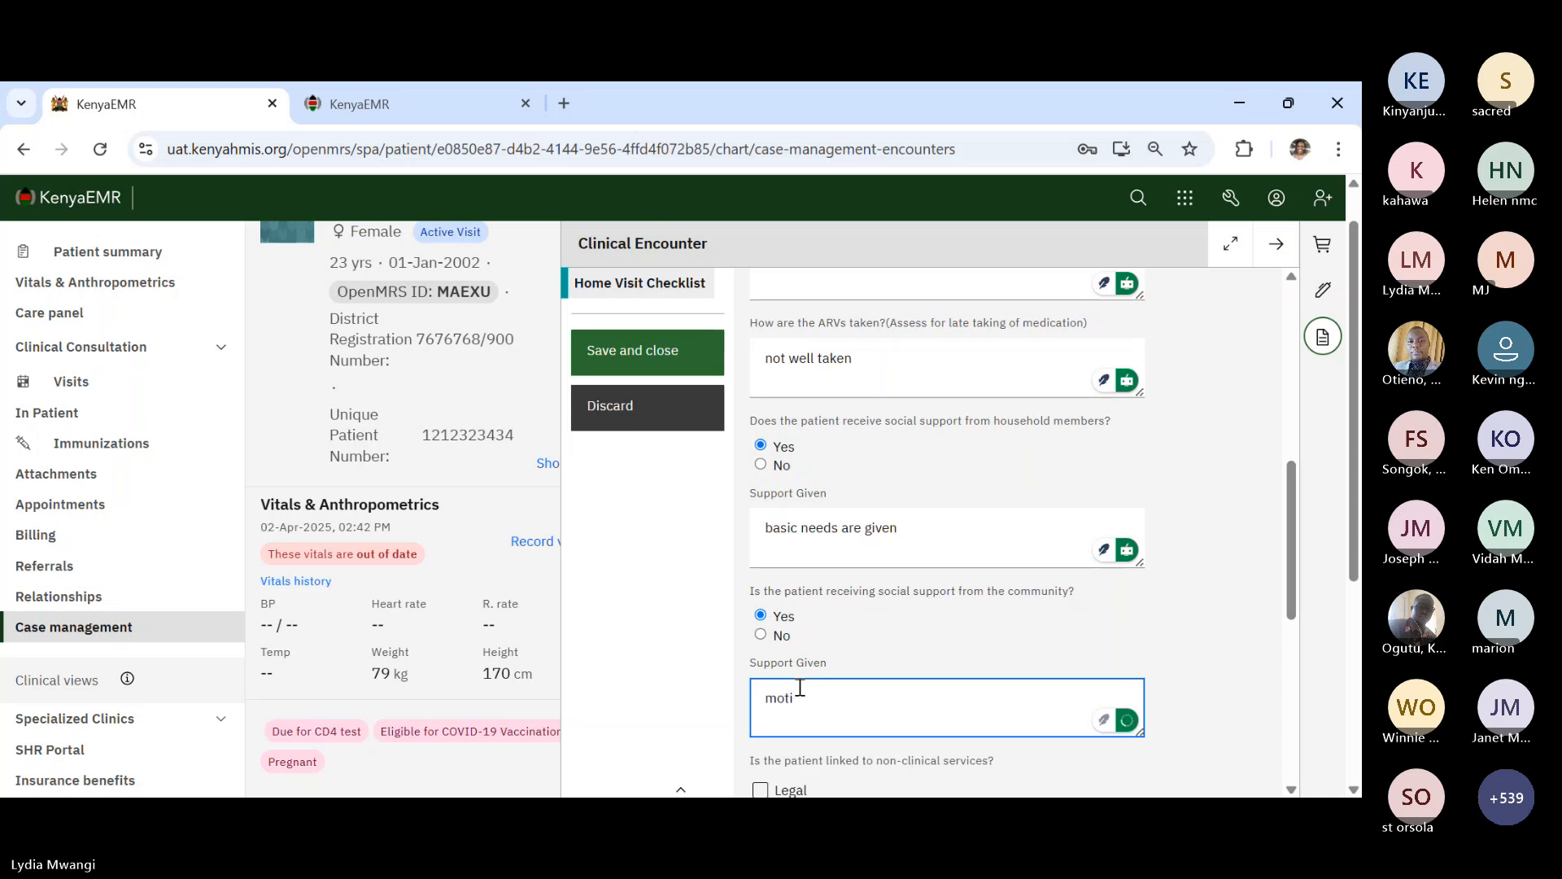
text(vation)
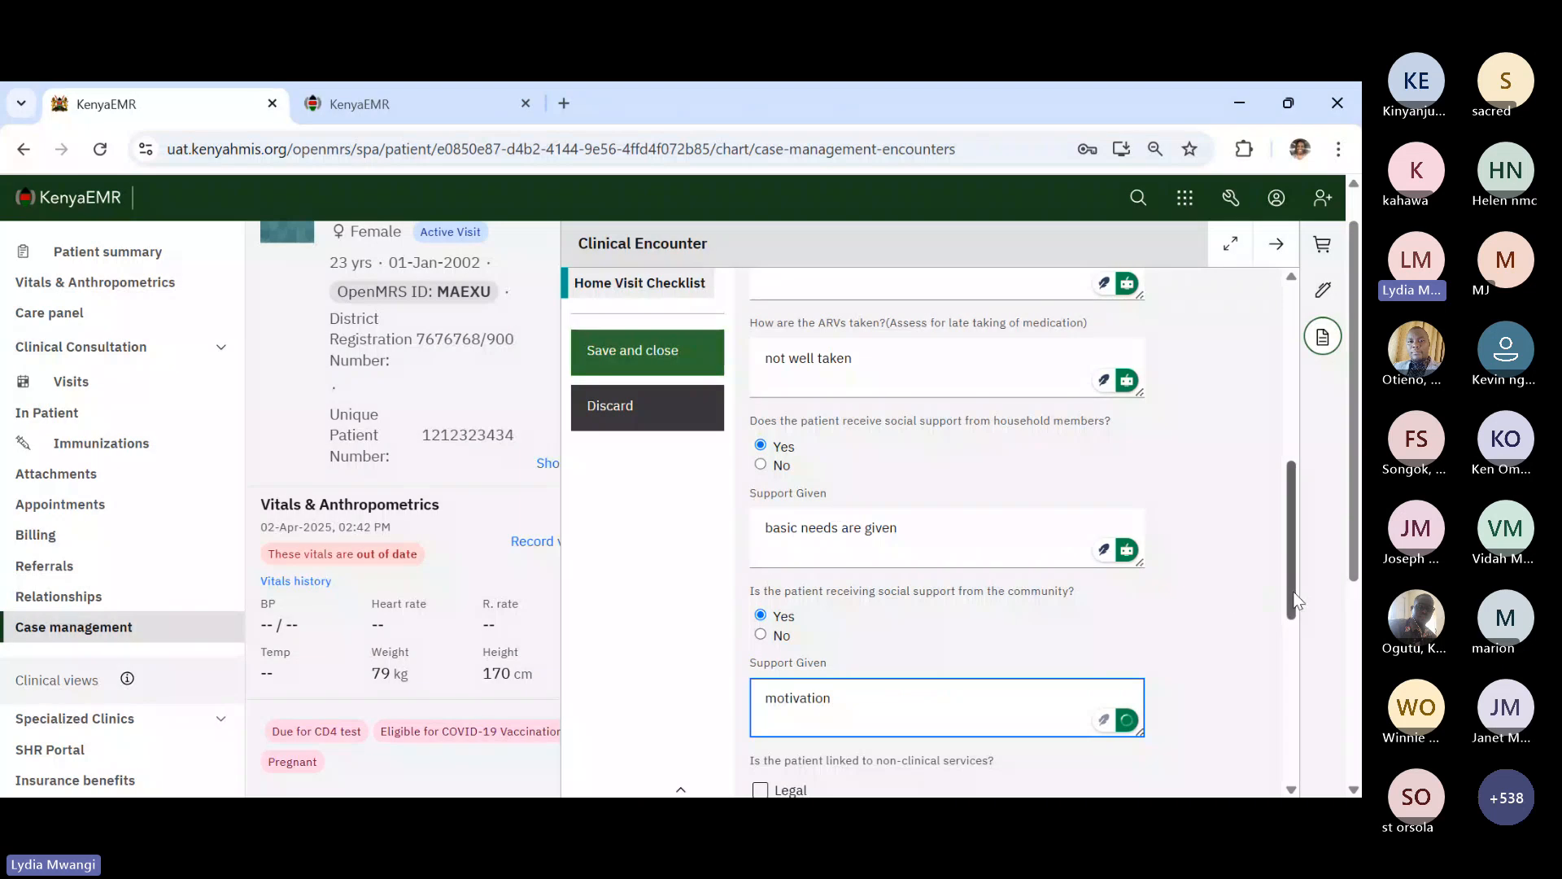
drag(1294, 599, 1294, 671)
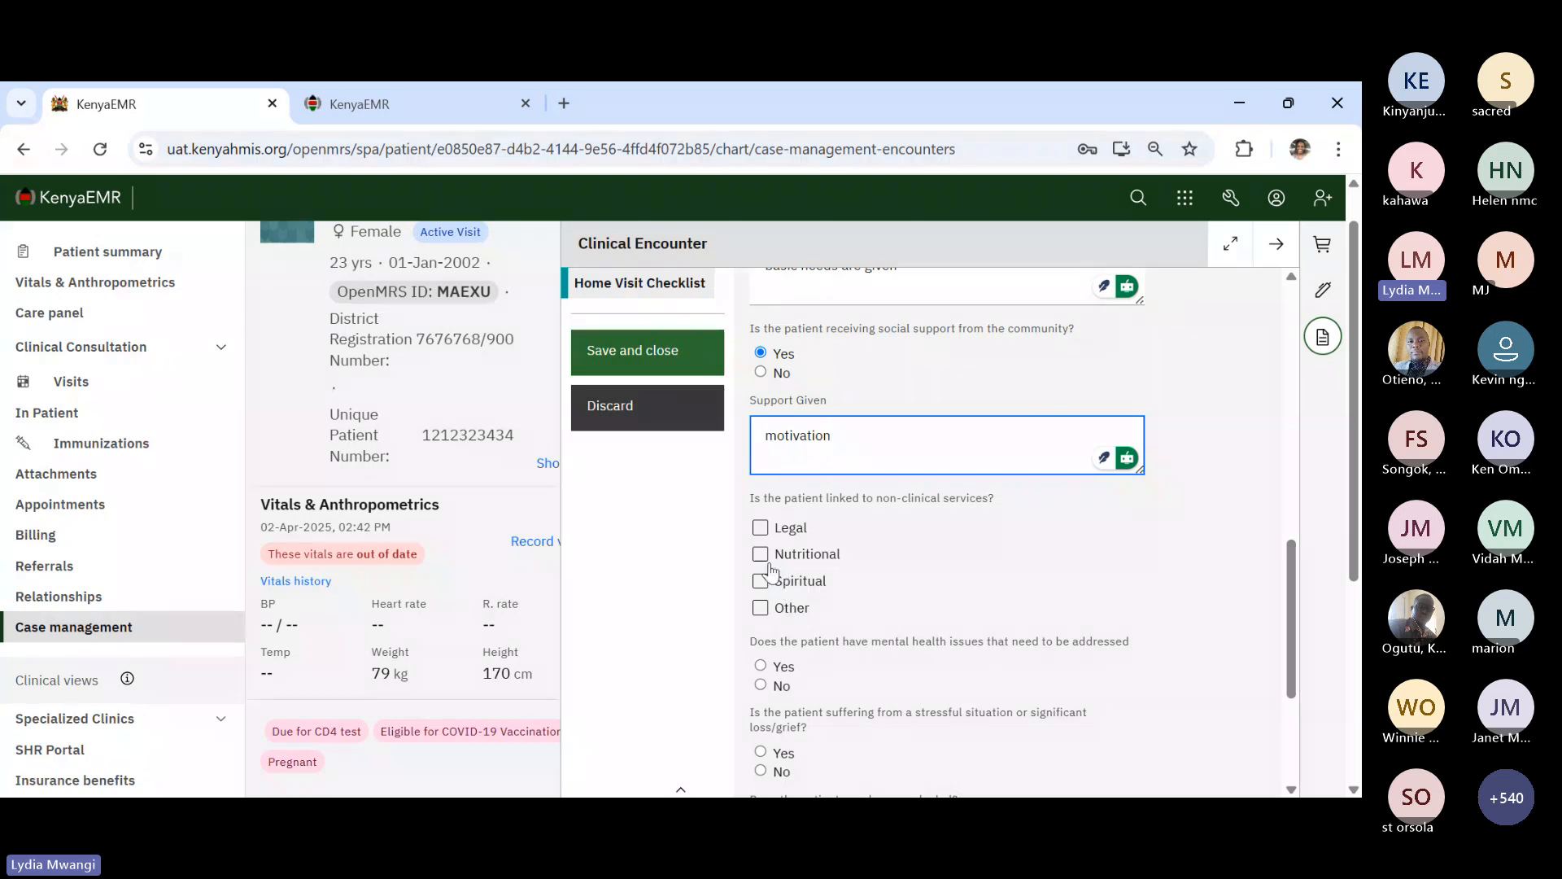
- Tick Spiritual and Nutritional non-clinical services, leaving Other unticked
click(761, 585)
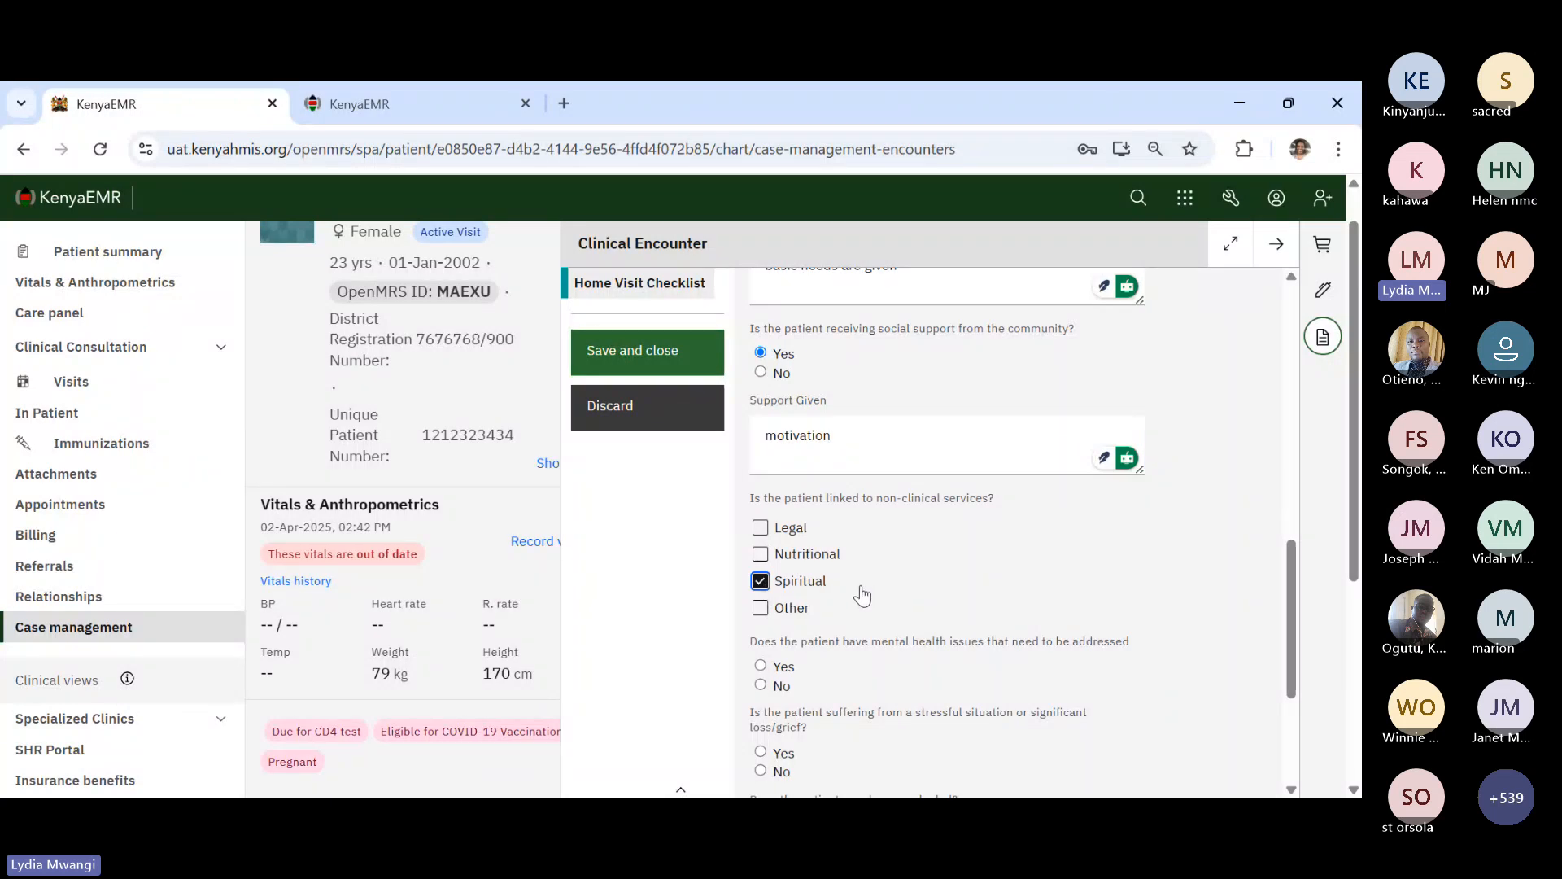
click(828, 560)
scroll(829, 562, down, 2)
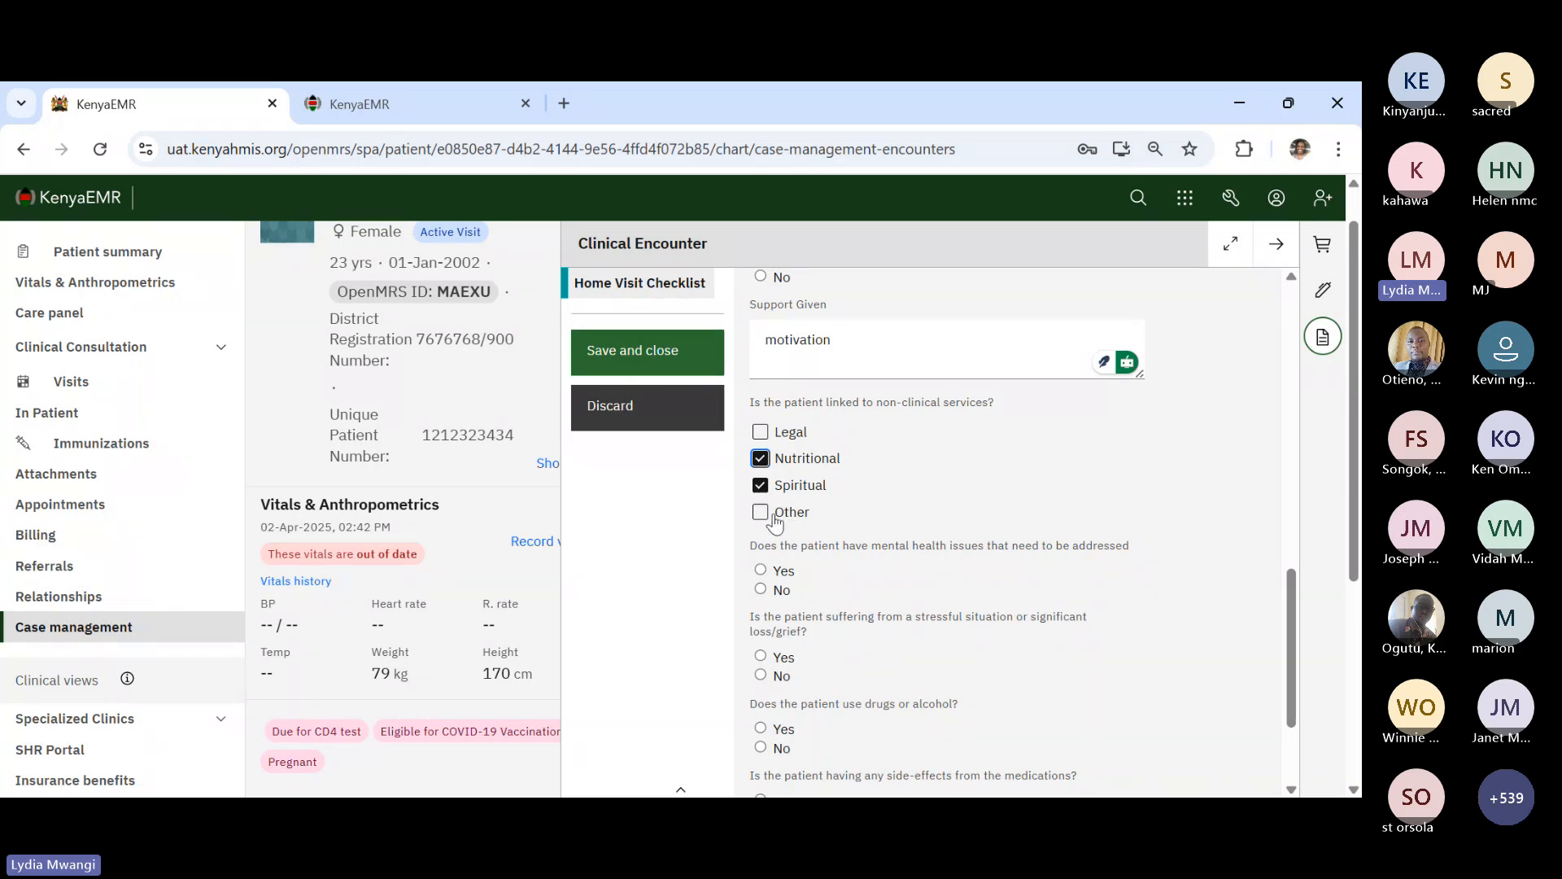
click(775, 516)
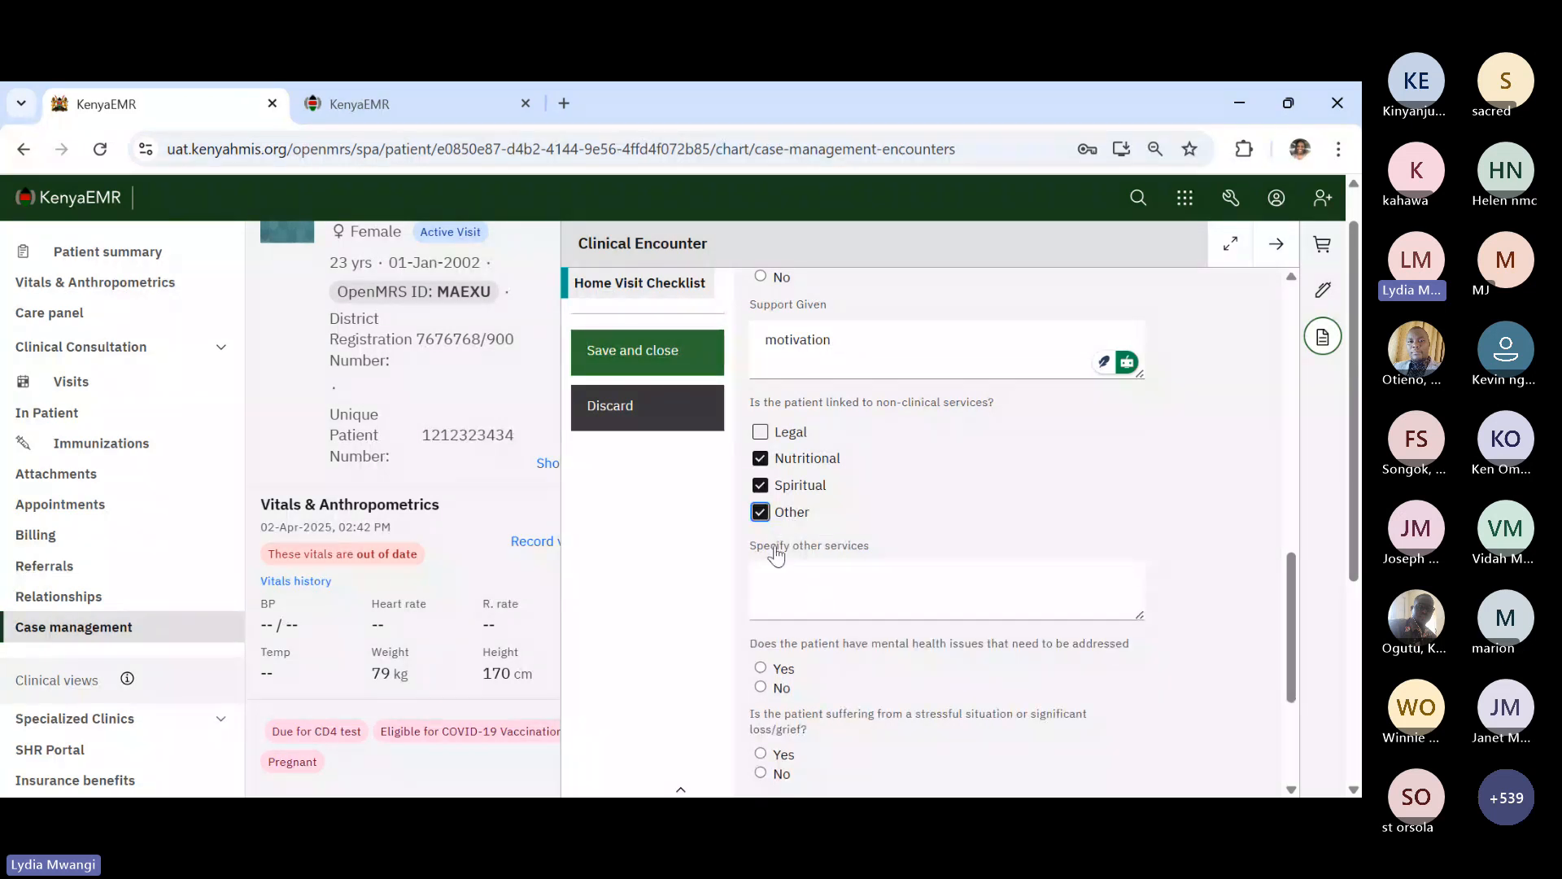
click(763, 519)
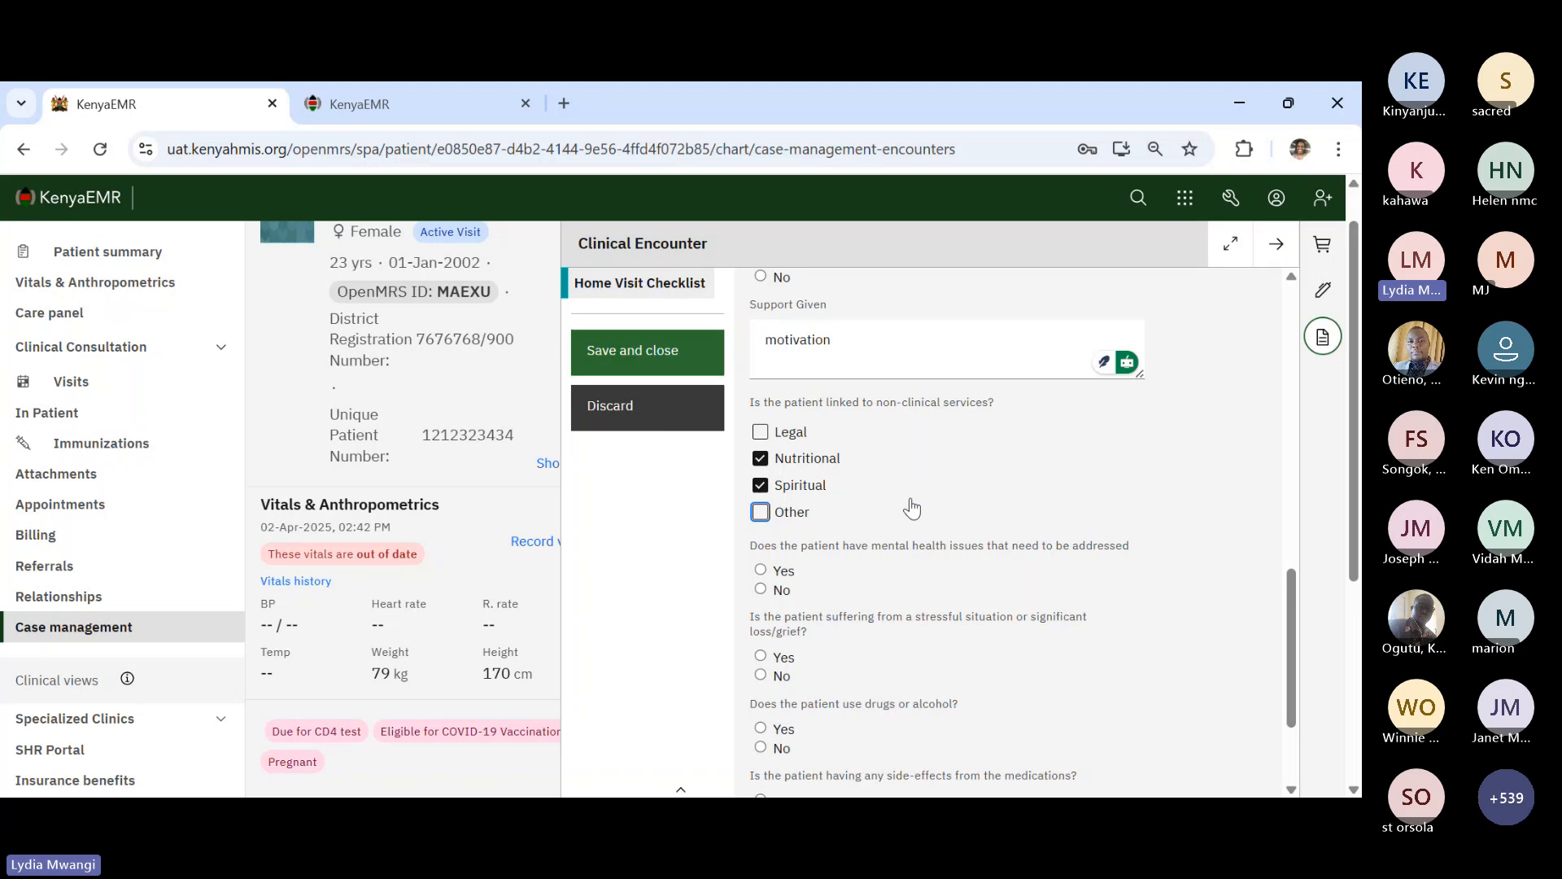
scroll(911, 509, down, 1)
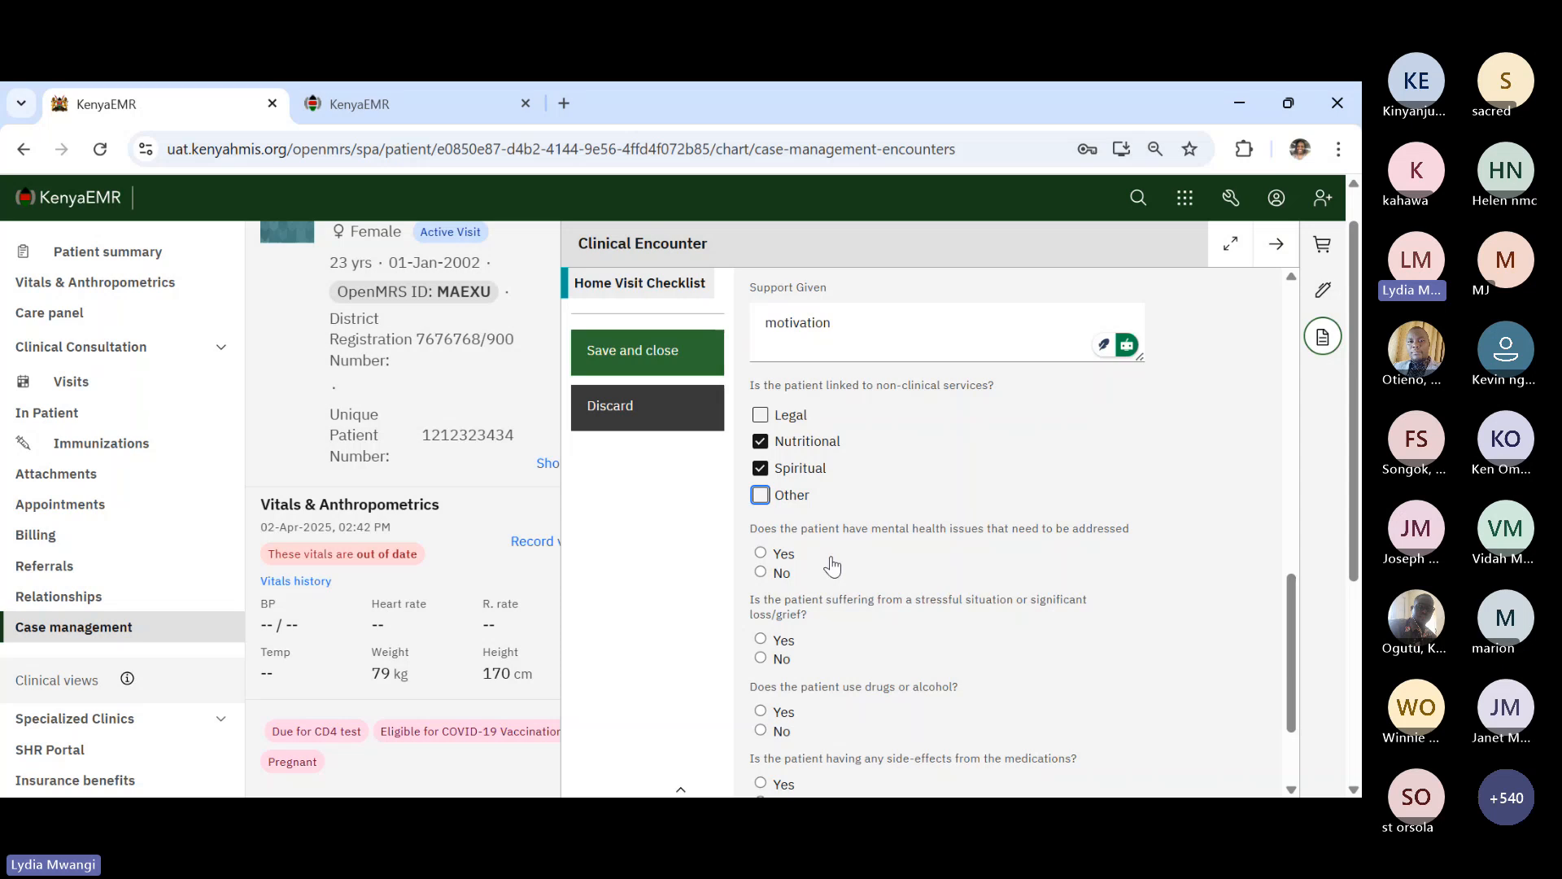
- Answer No to mental health issues, Yes to stress/grief, Yes to drugs/alcohol, No to side-effects
click(782, 569)
scroll(1291, 681, down, 1)
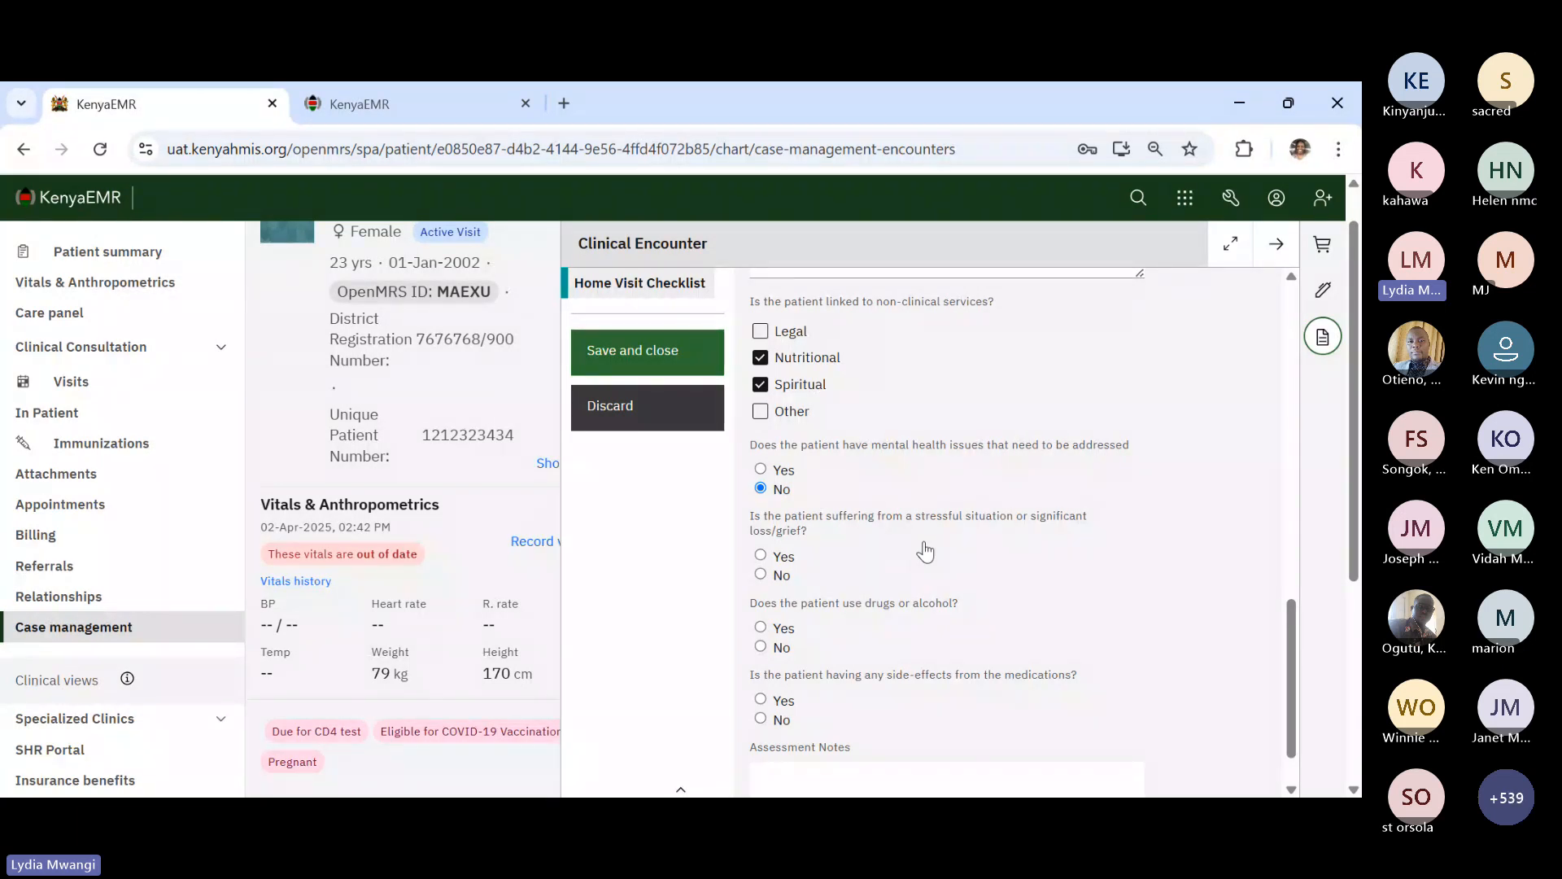
click(787, 561)
drag(1291, 676, 1291, 697)
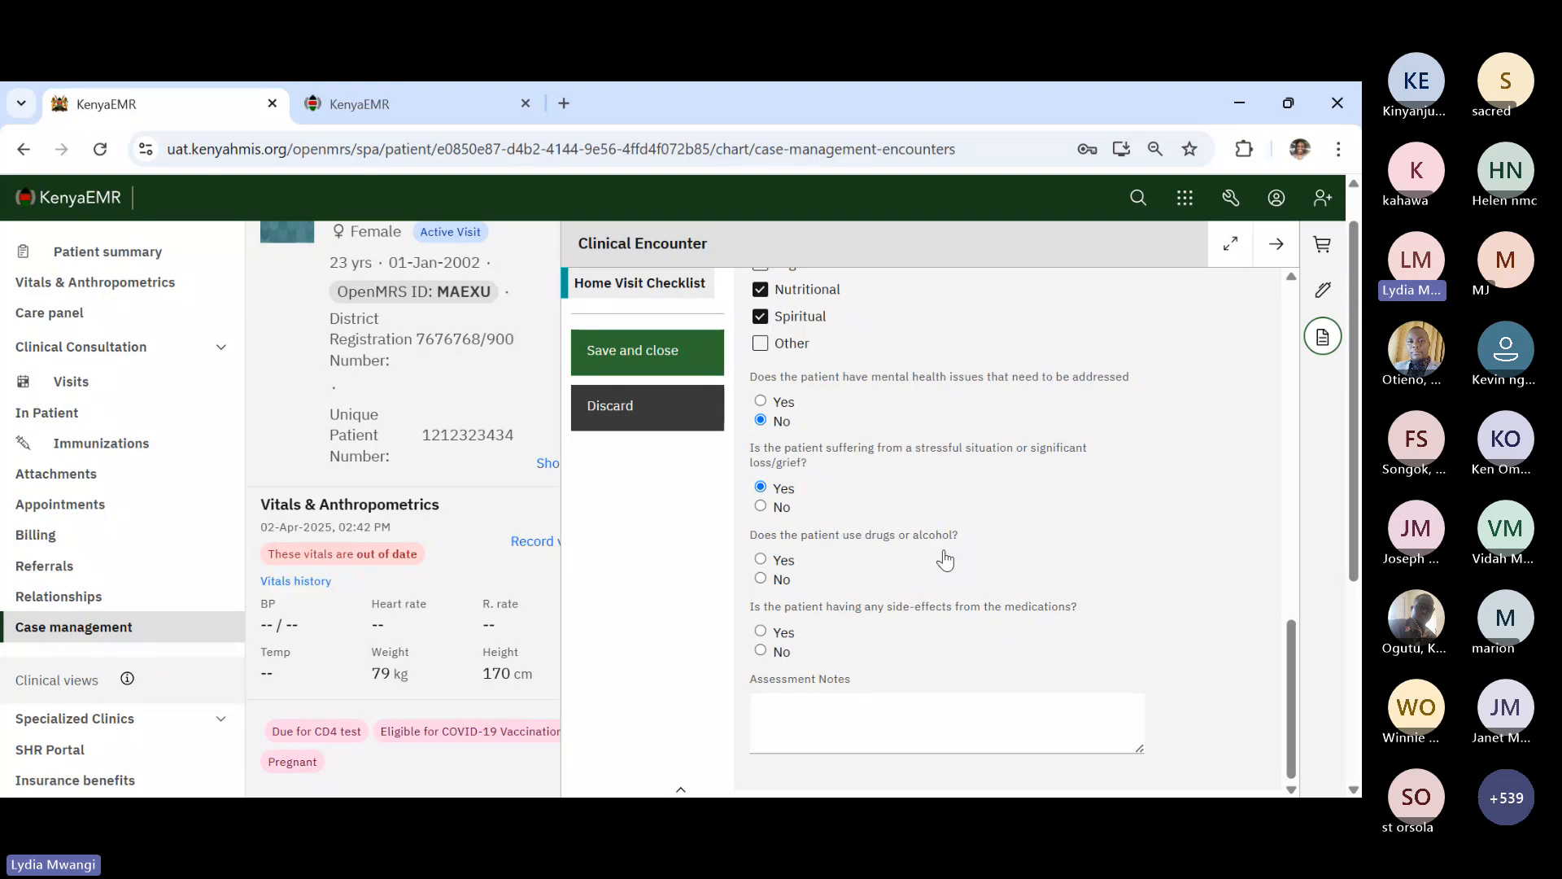
click(778, 560)
click(780, 651)
scroll(986, 653, down, 1)
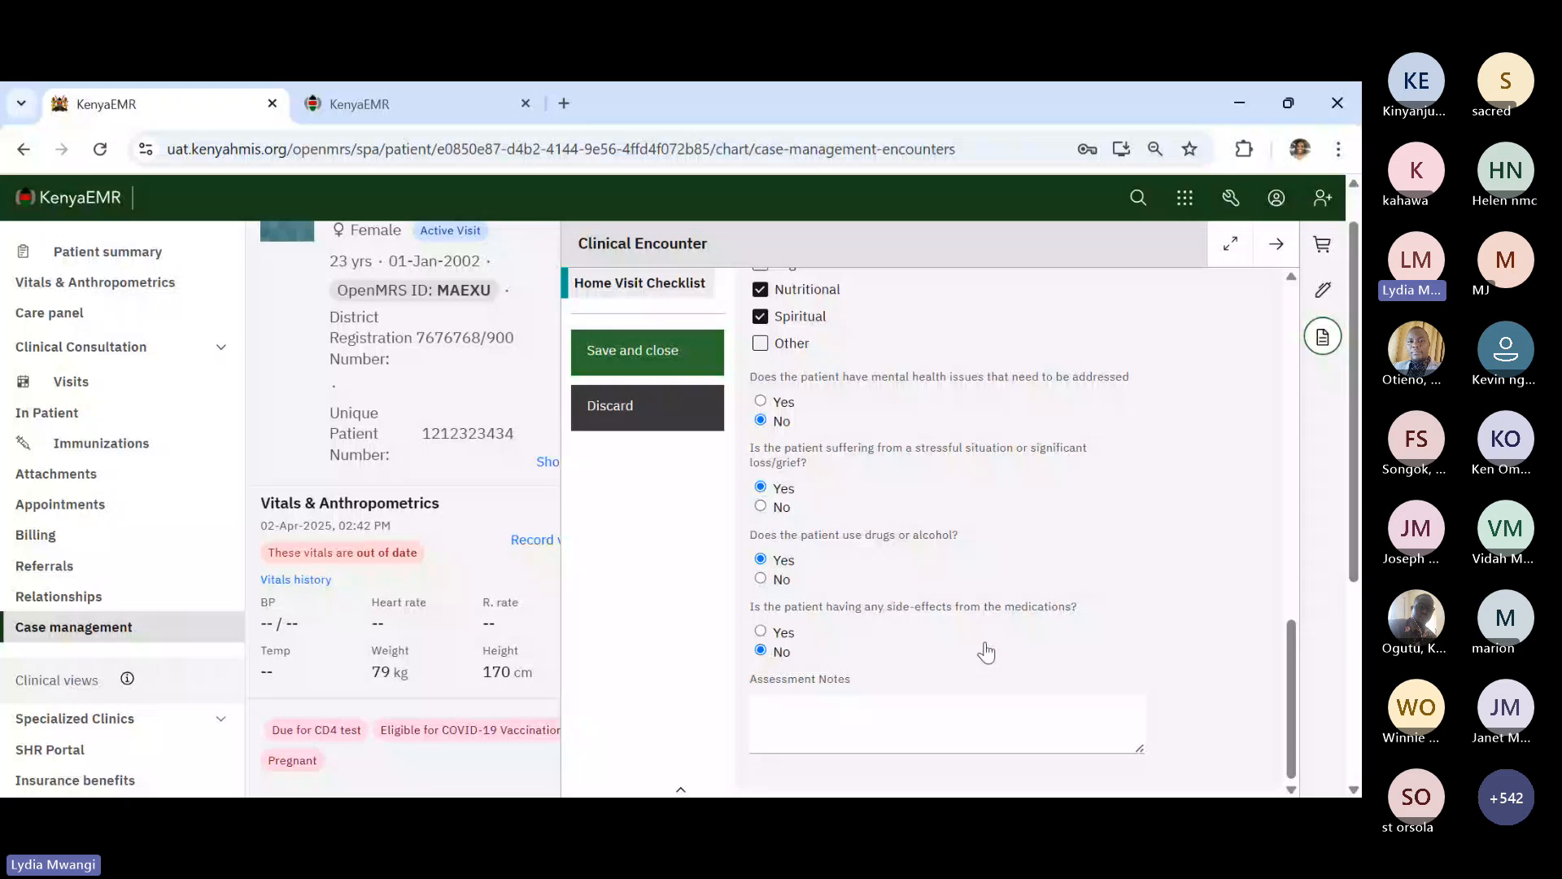
scroll(986, 653, up, 1)
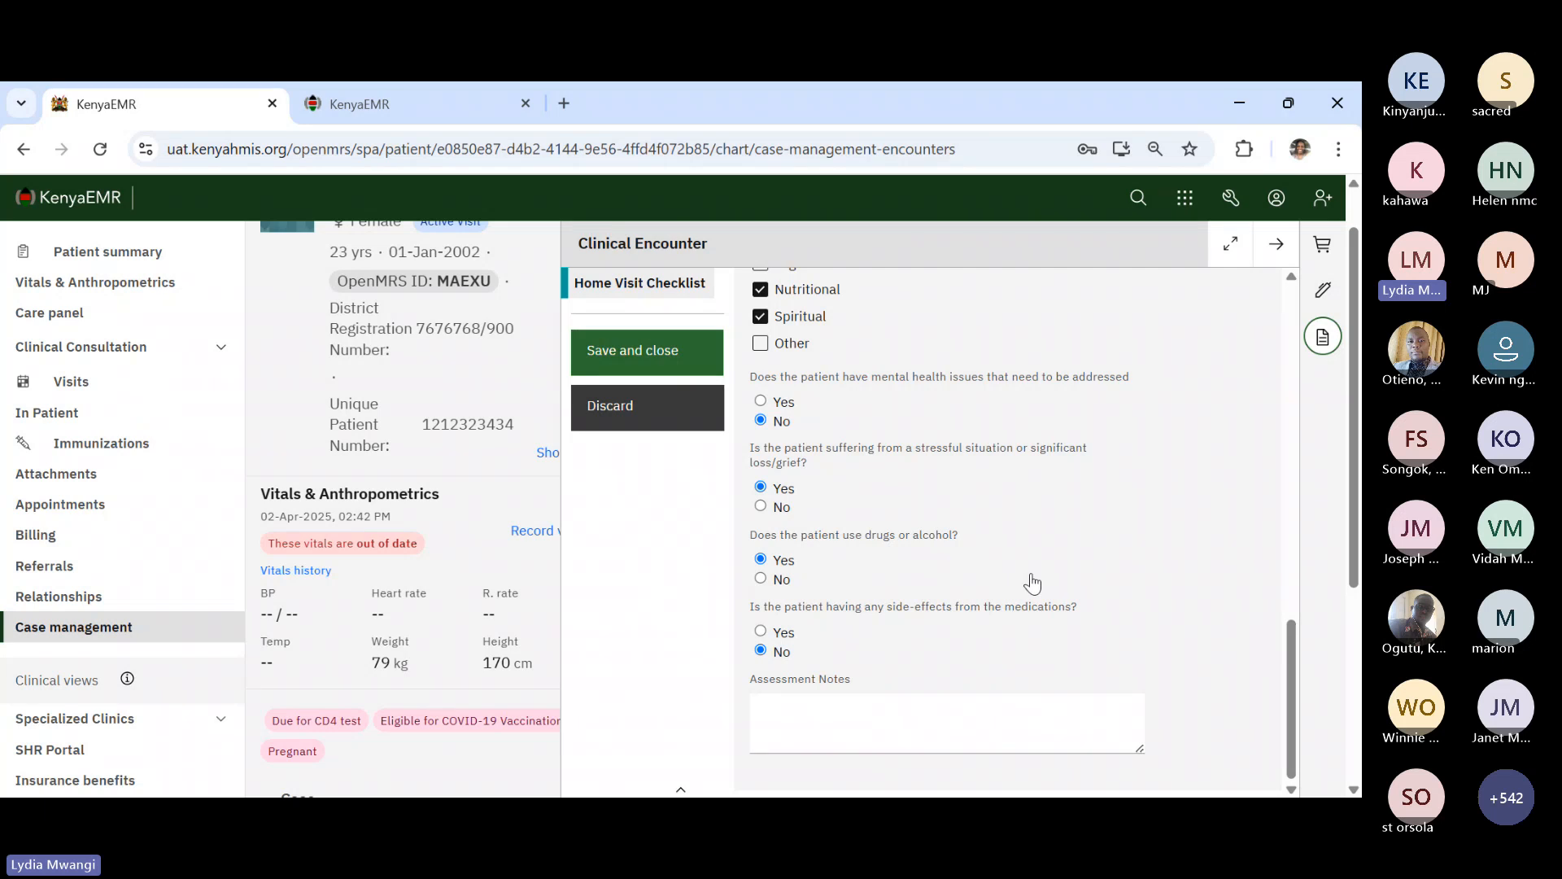
scroll(1033, 582, up, 5)
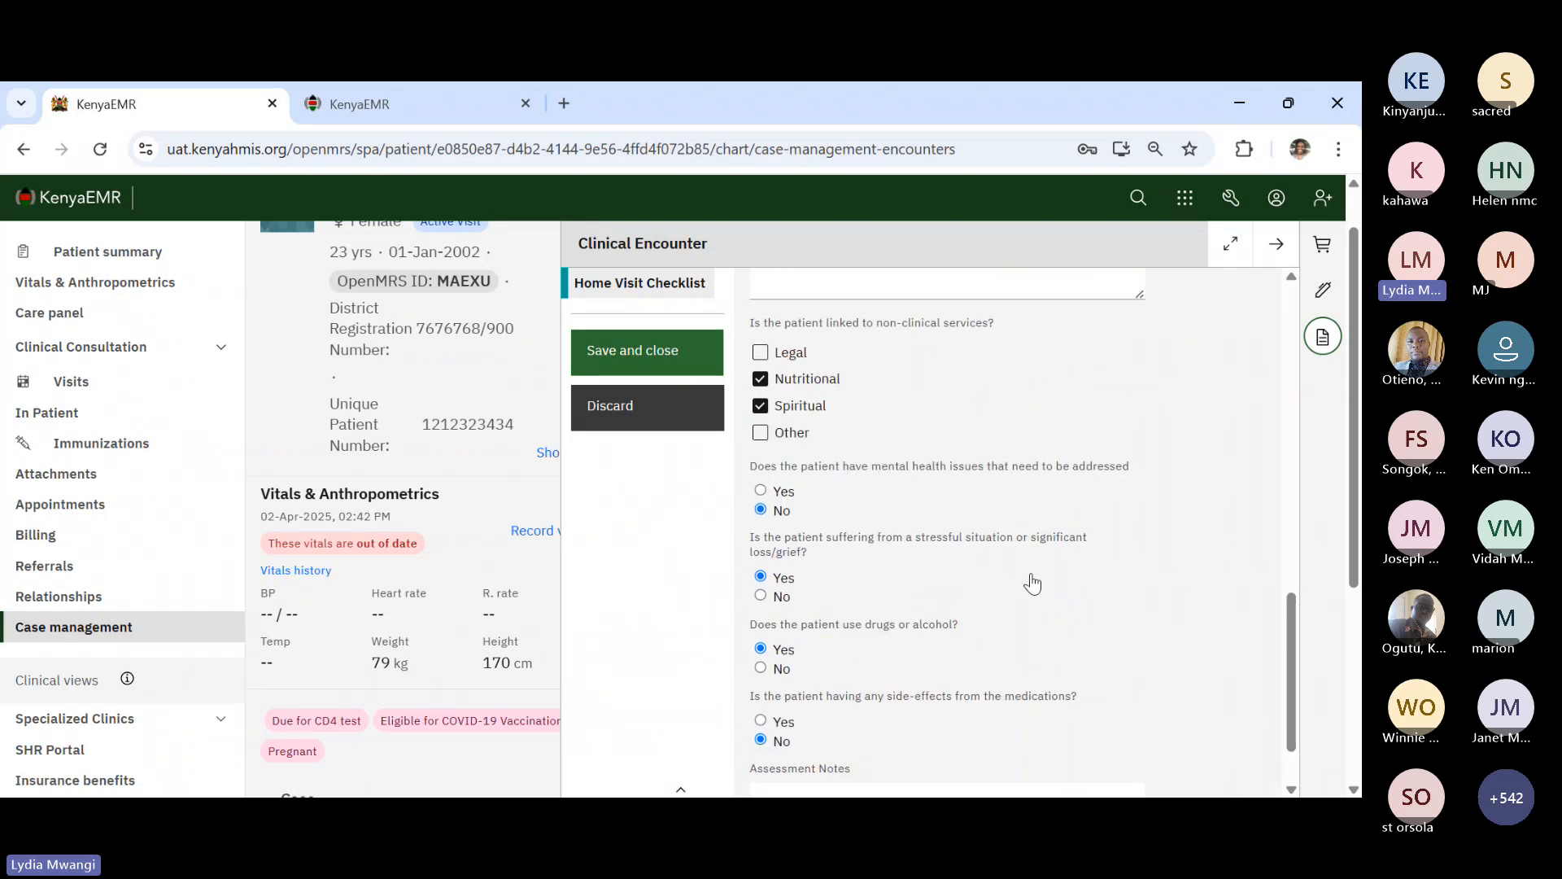
scroll(1033, 574, up, 5)
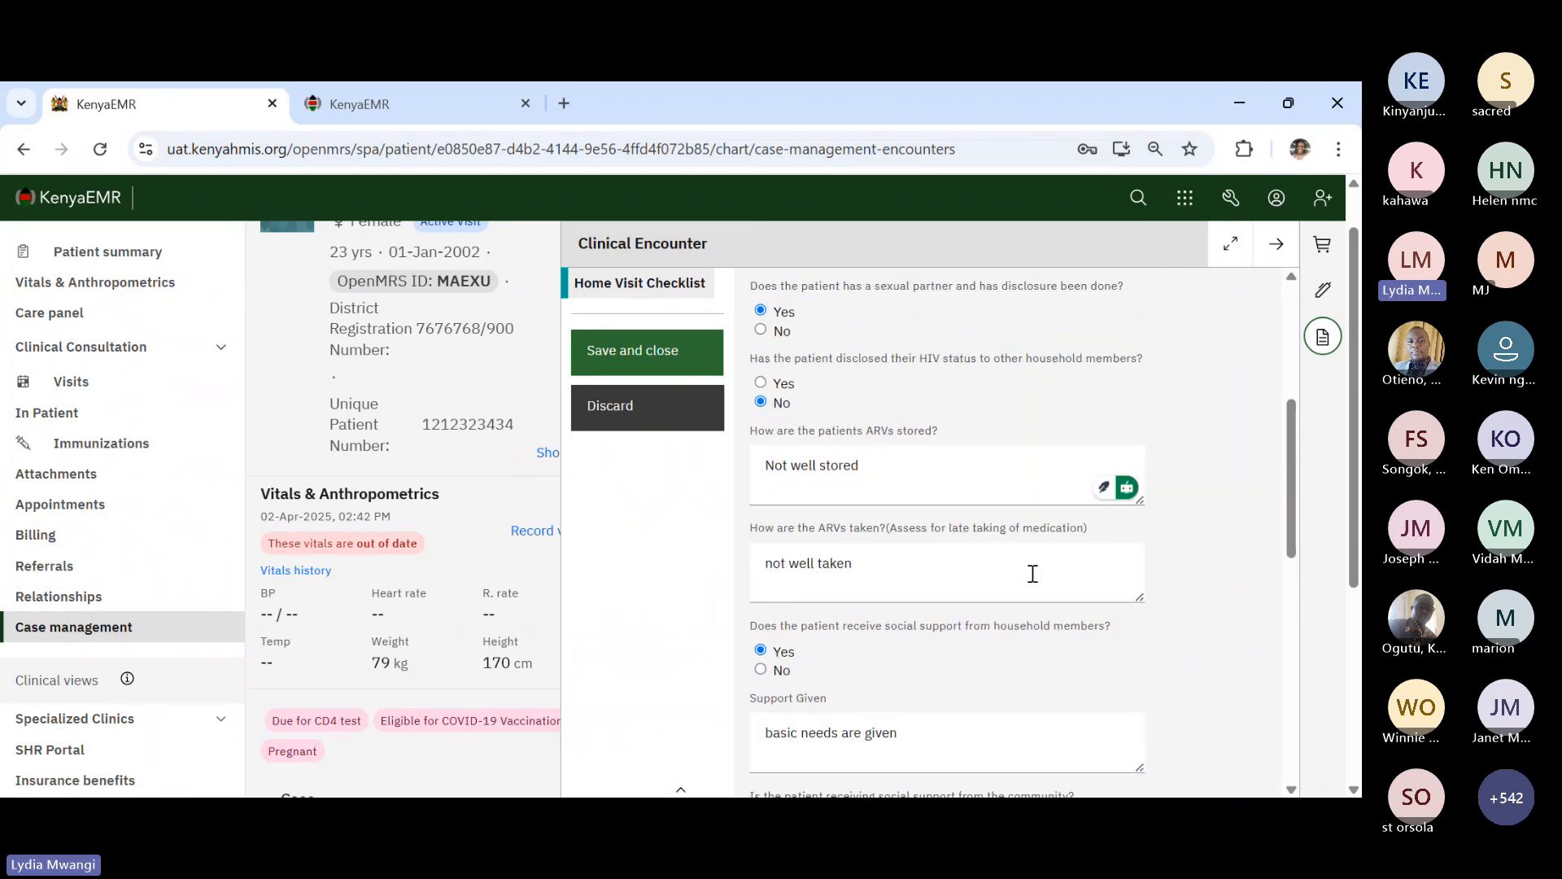
- Submit the Home Visit Checklist and return to the clinic home dashboard
click(662, 349)
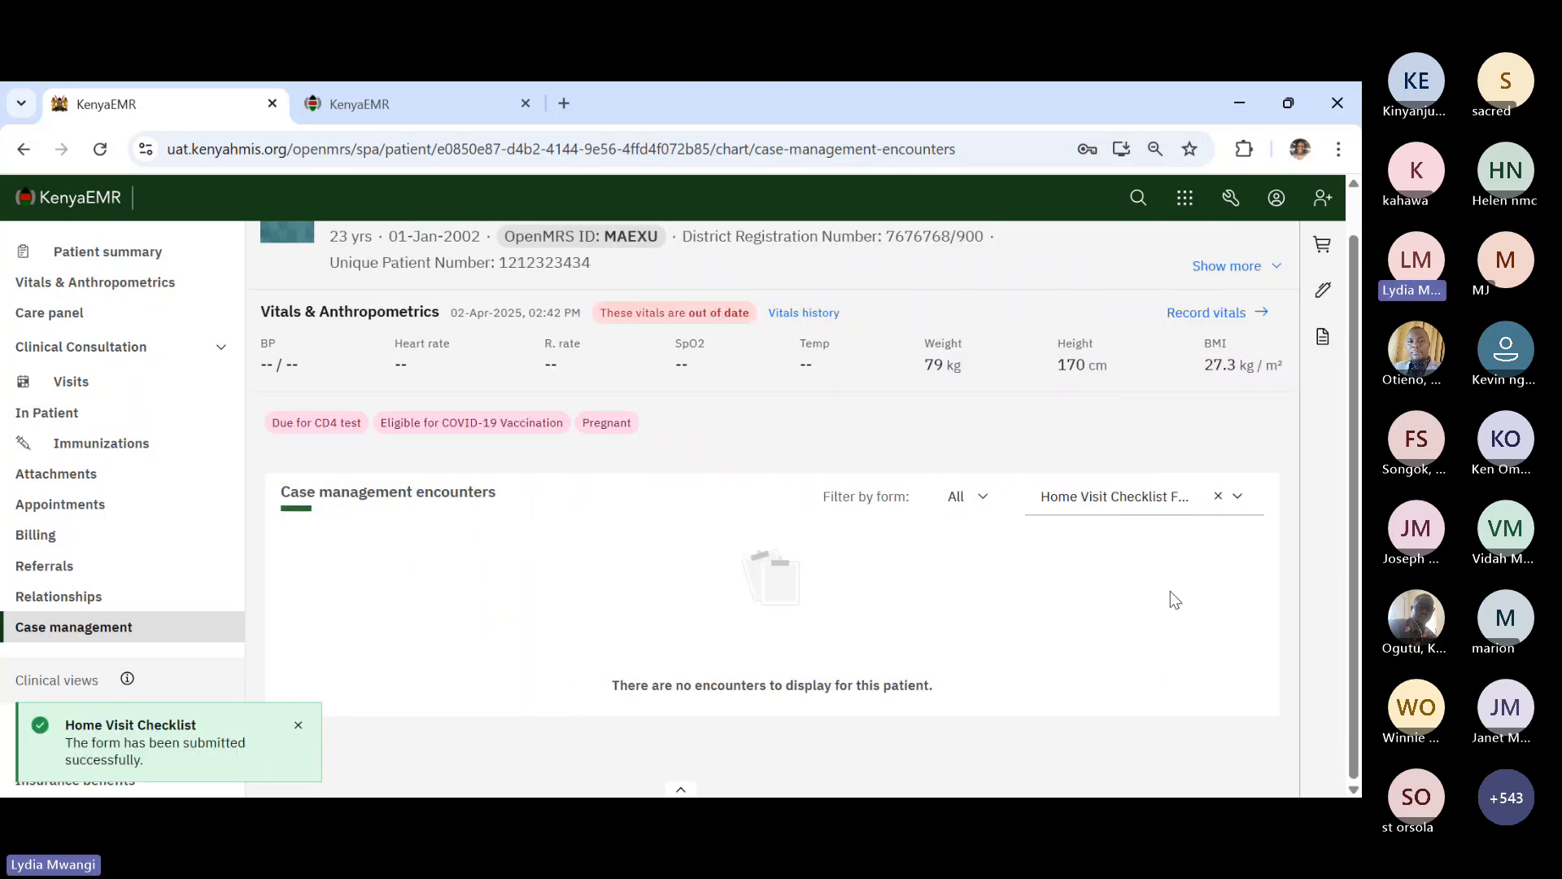
click(1234, 500)
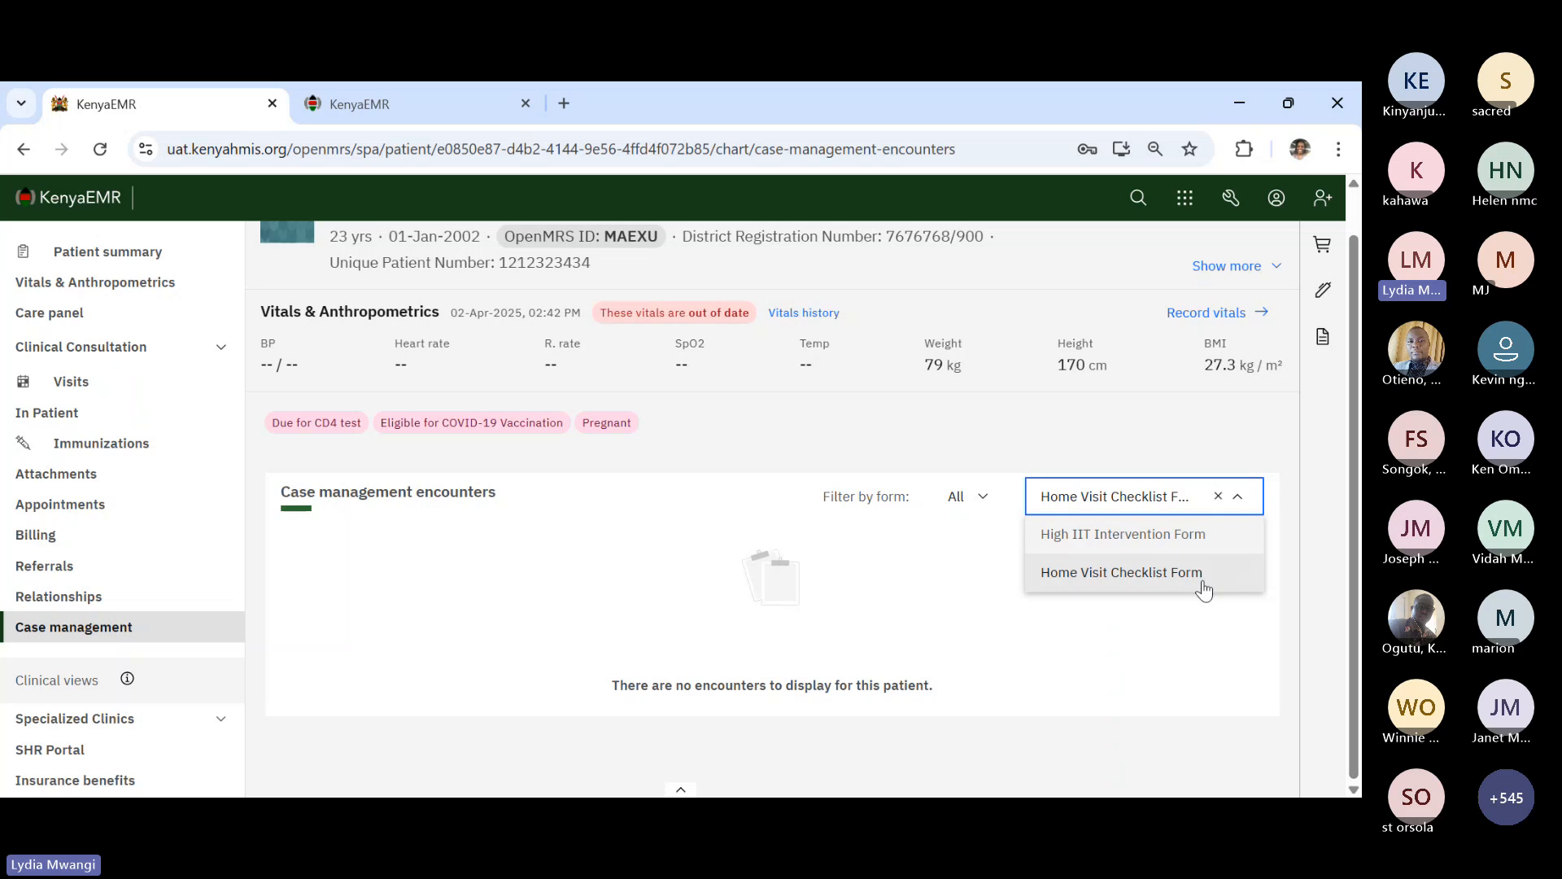
click(66, 214)
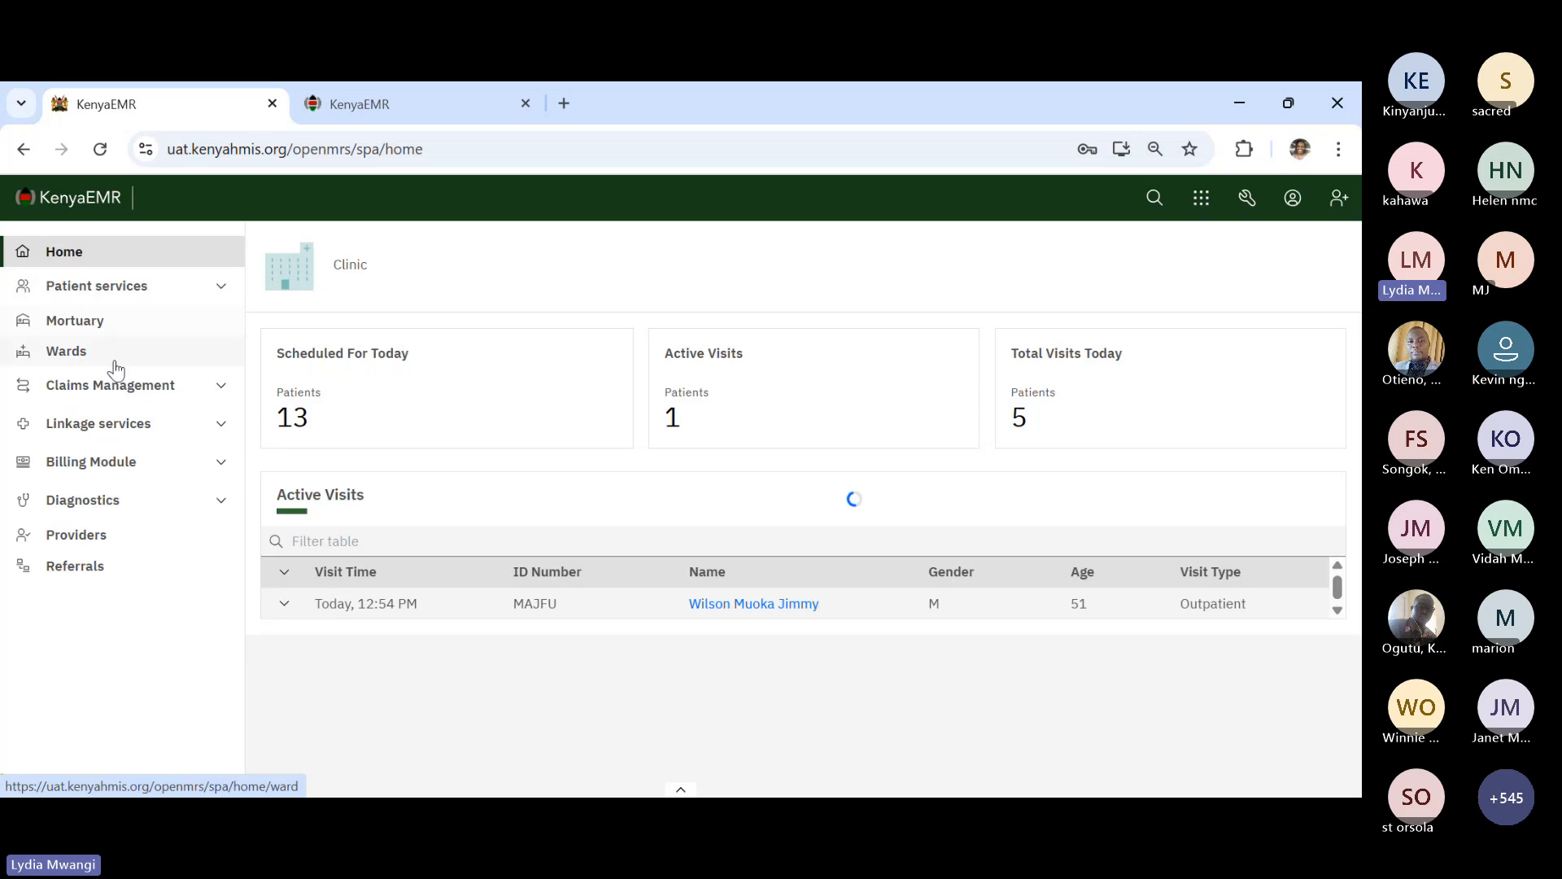
- Open Case management under Linkage services and review the five active cases
click(216, 423)
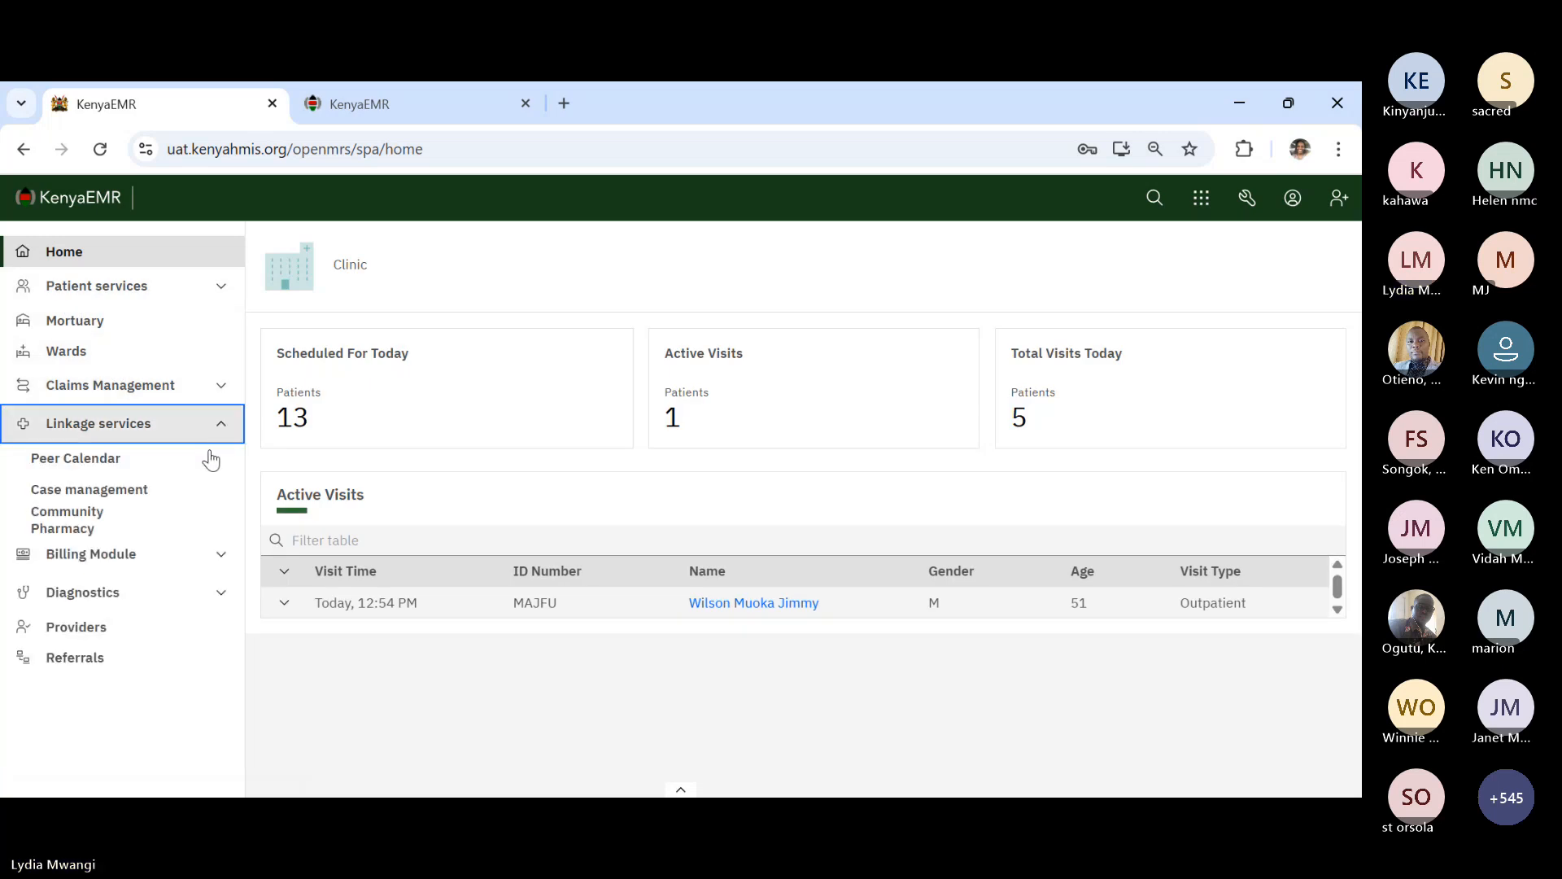
click(158, 490)
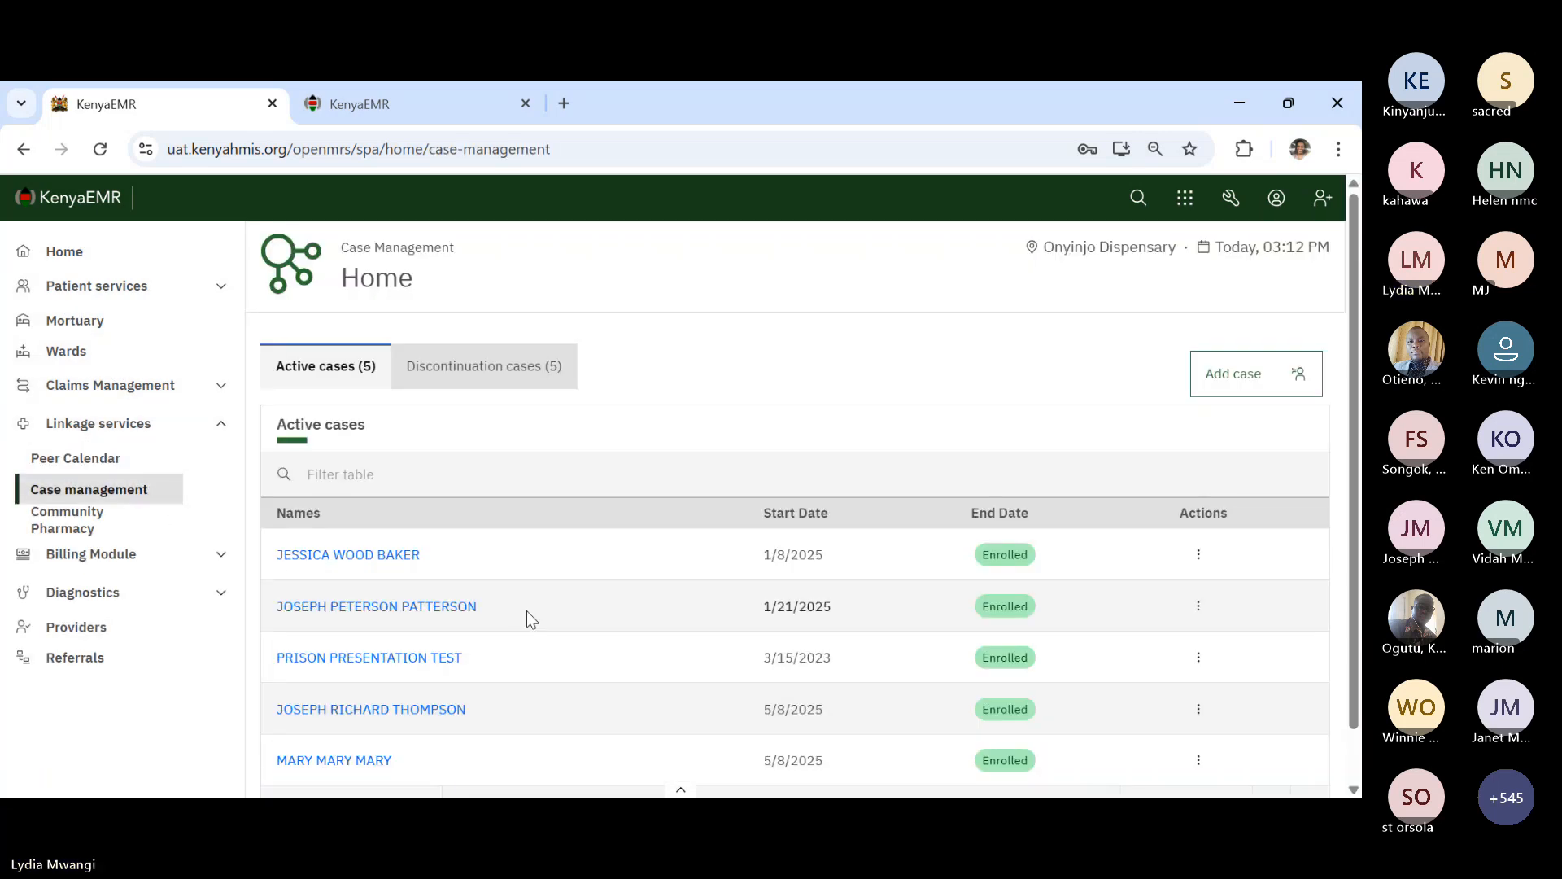
scroll(526, 610, down, 2)
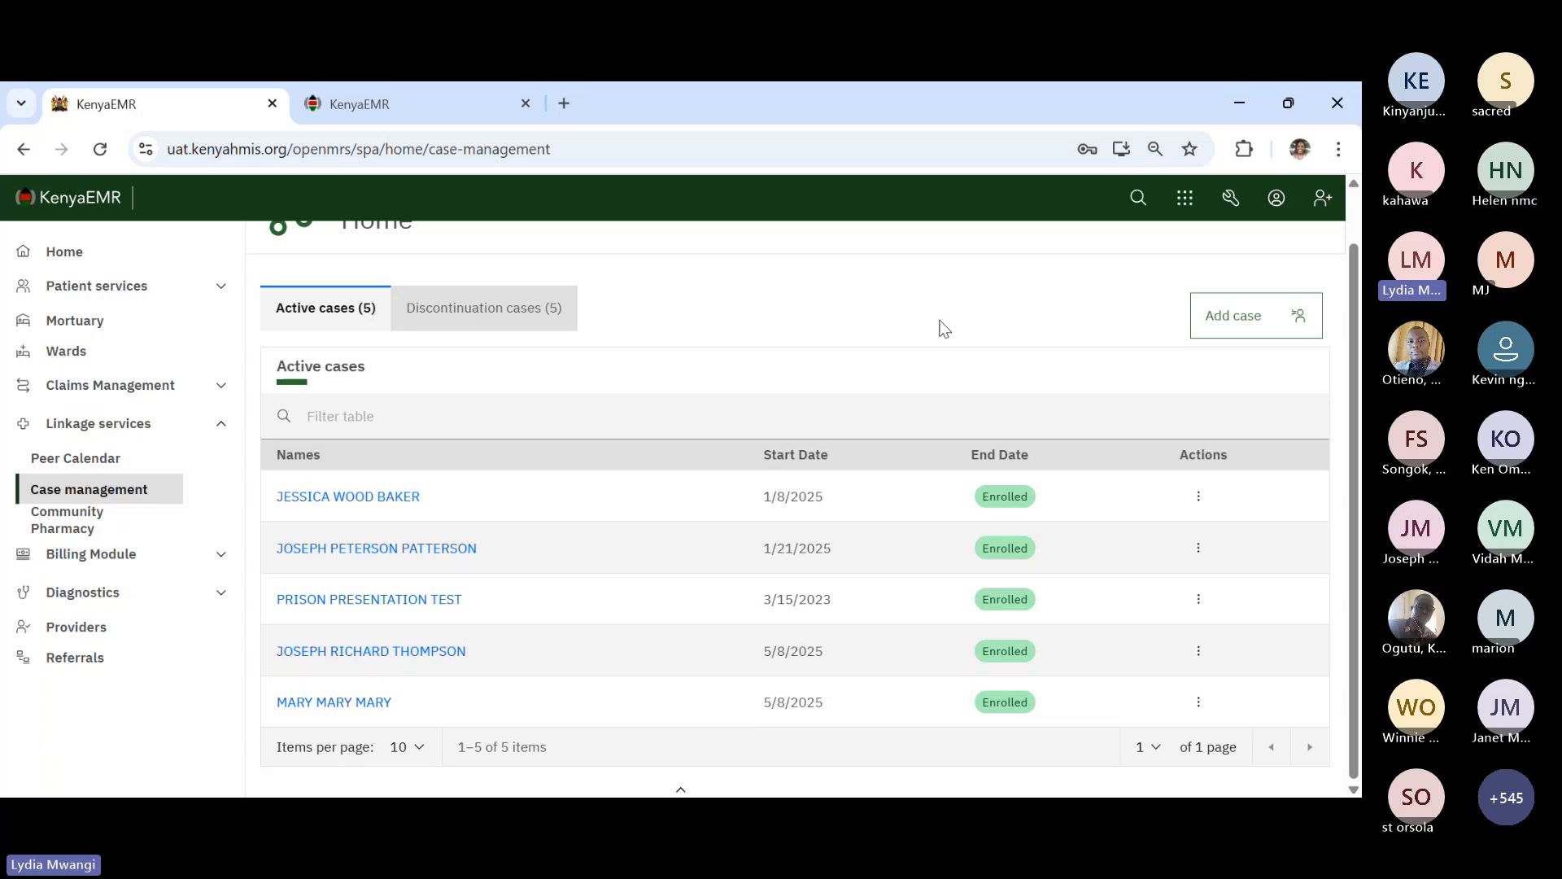
scroll(943, 326, up, 1)
scroll(944, 329, up, 2)
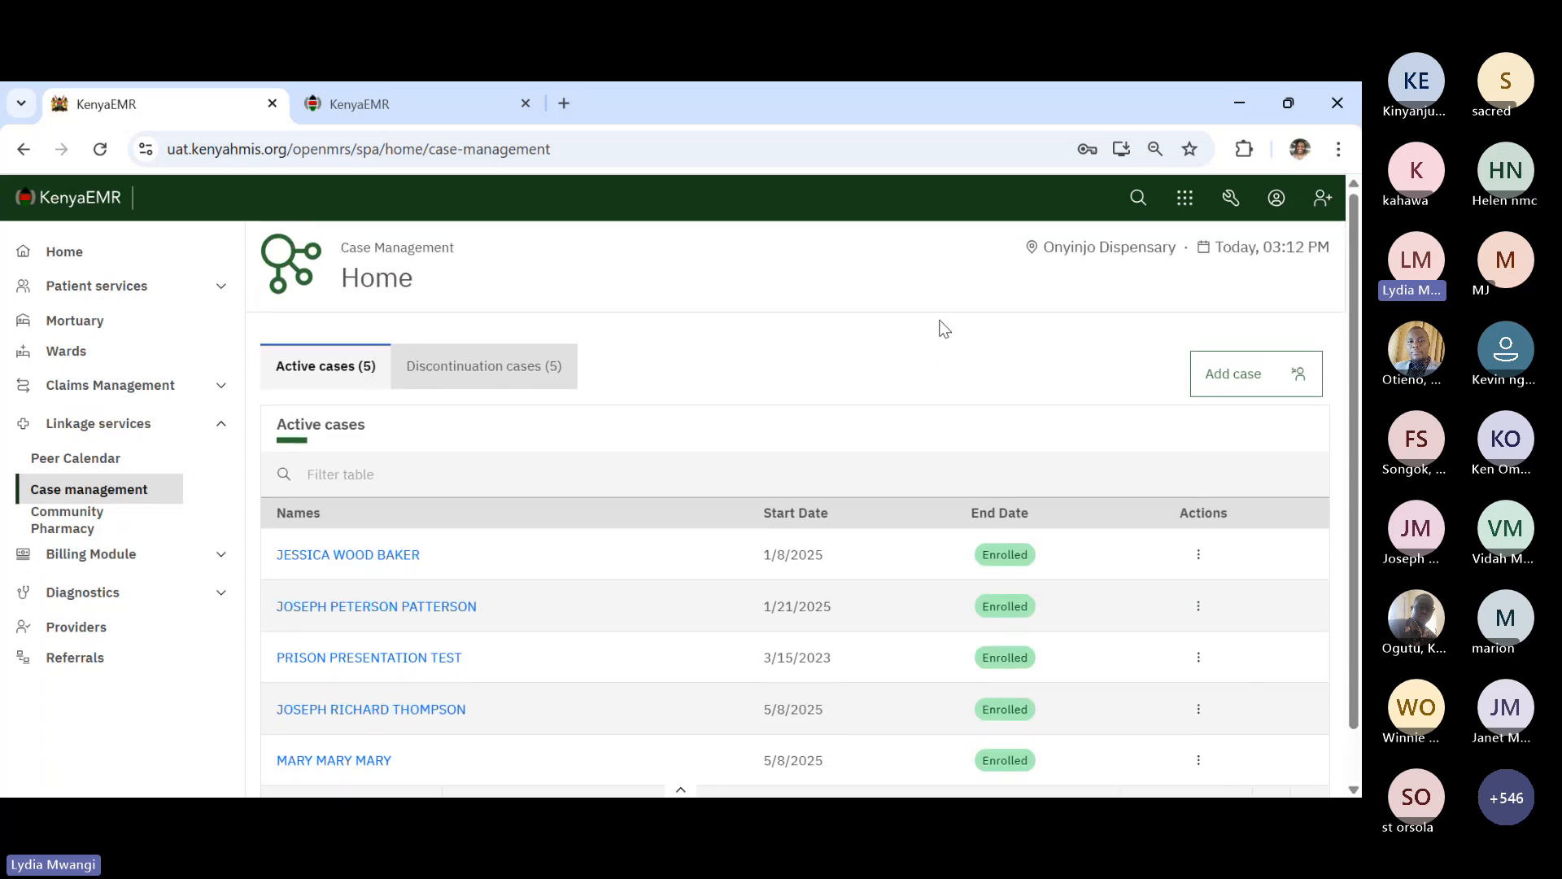
scroll(944, 329, down, 2)
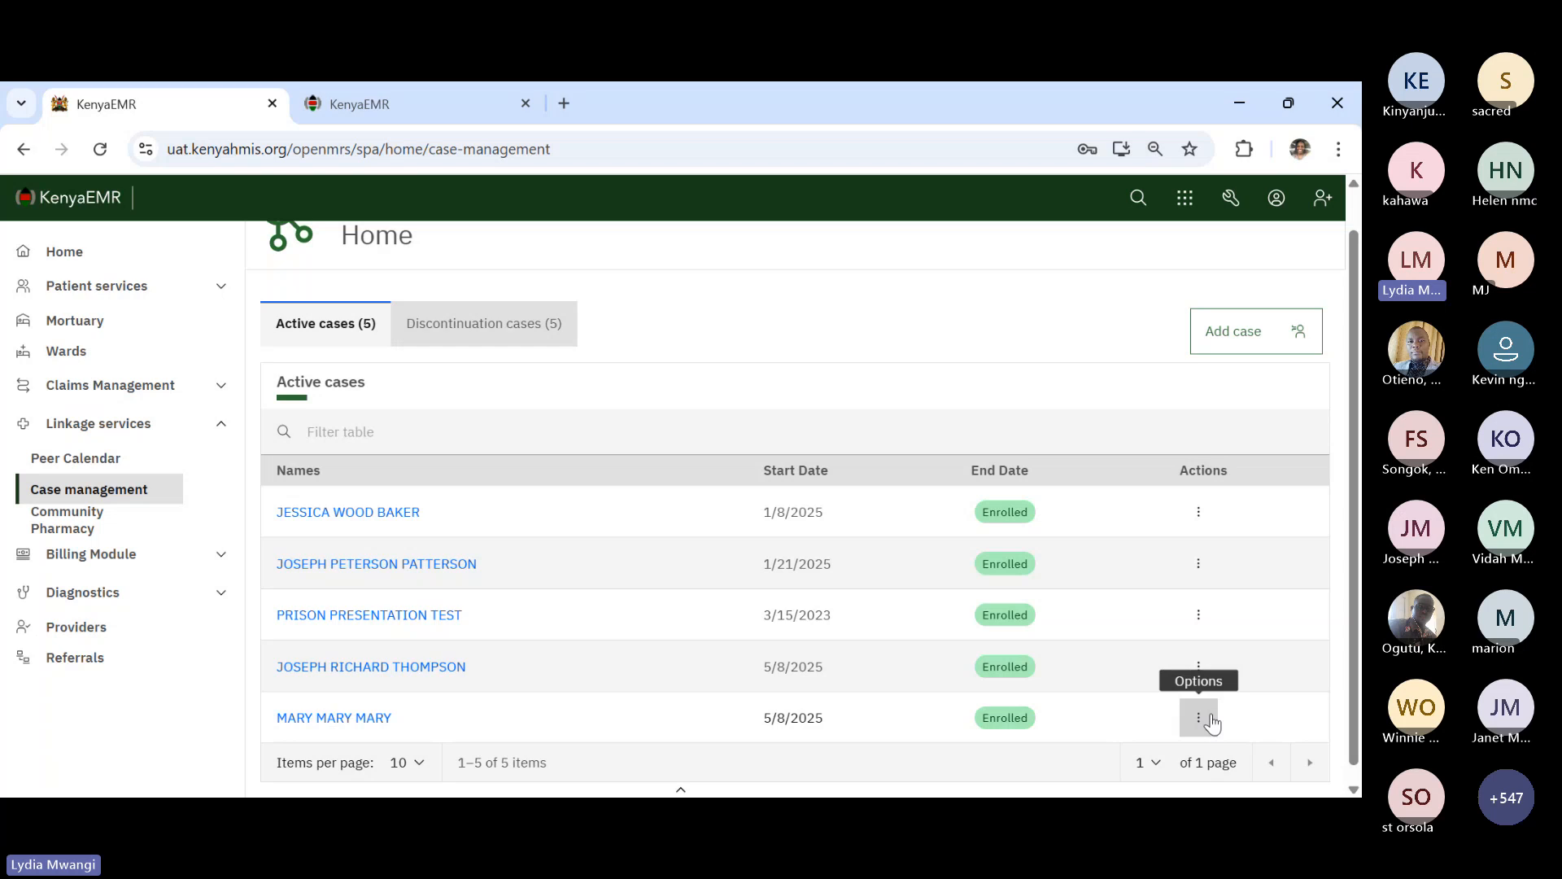
- Discontinue the last active case with end date 05/08/2025
click(1212, 722)
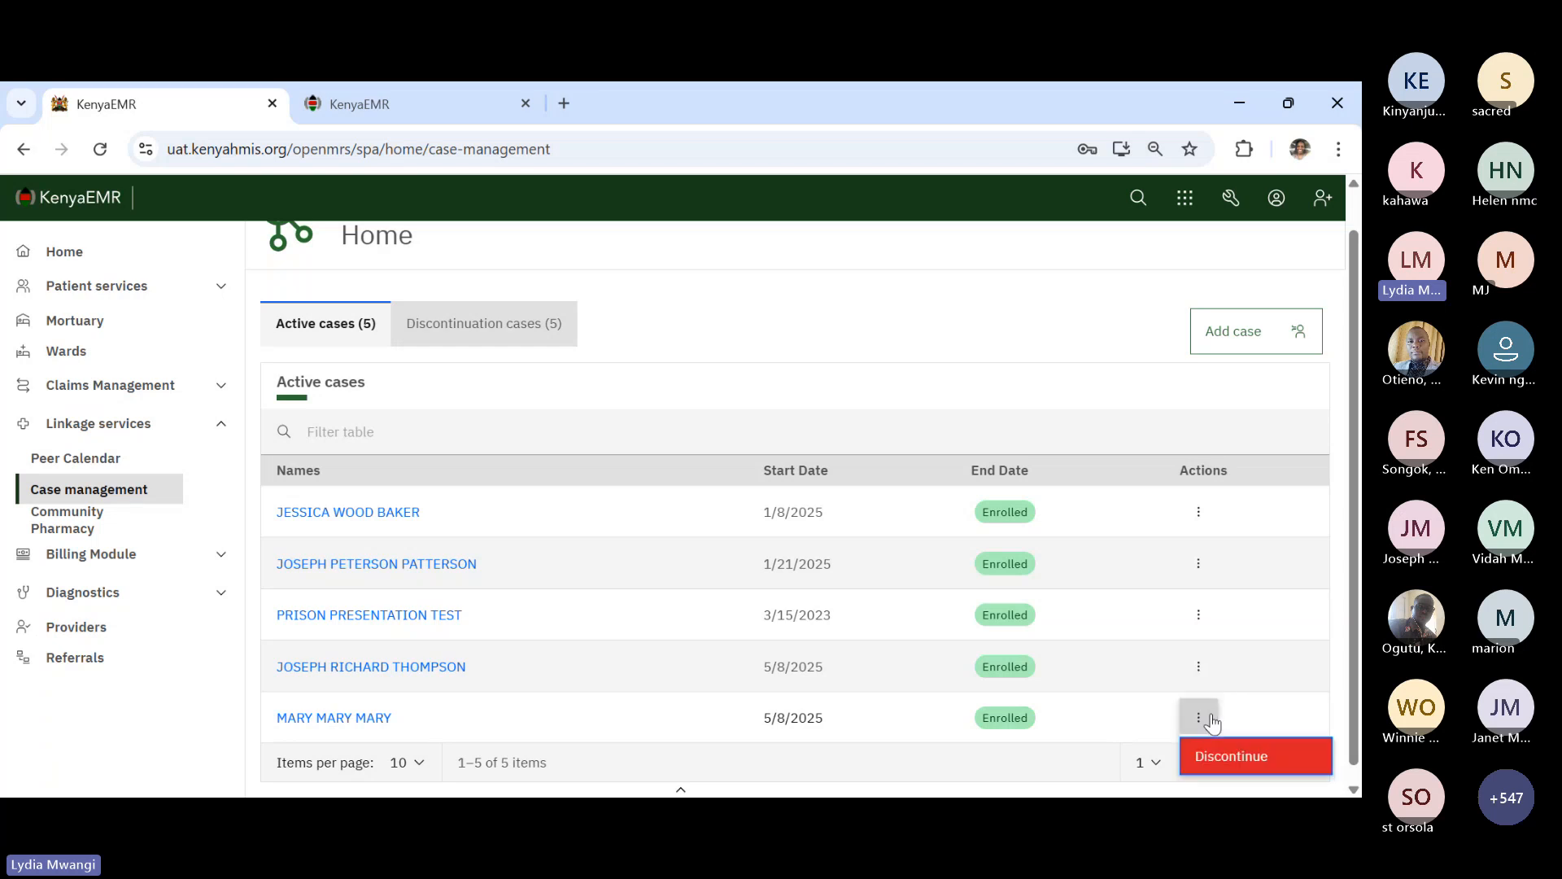
click(1233, 759)
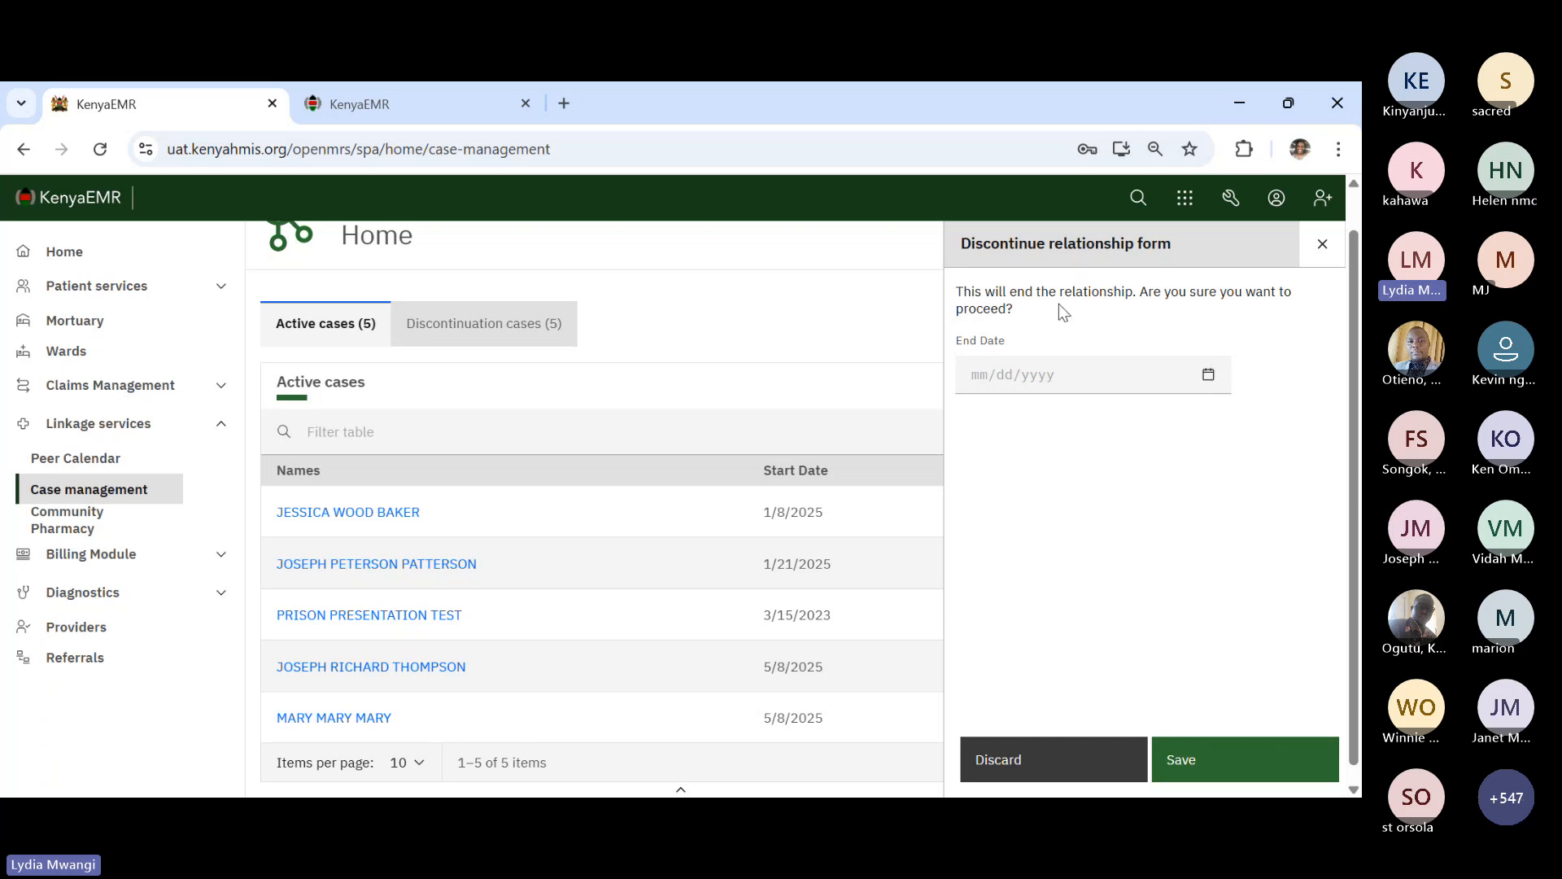
click(1210, 376)
click(1256, 475)
click(1208, 374)
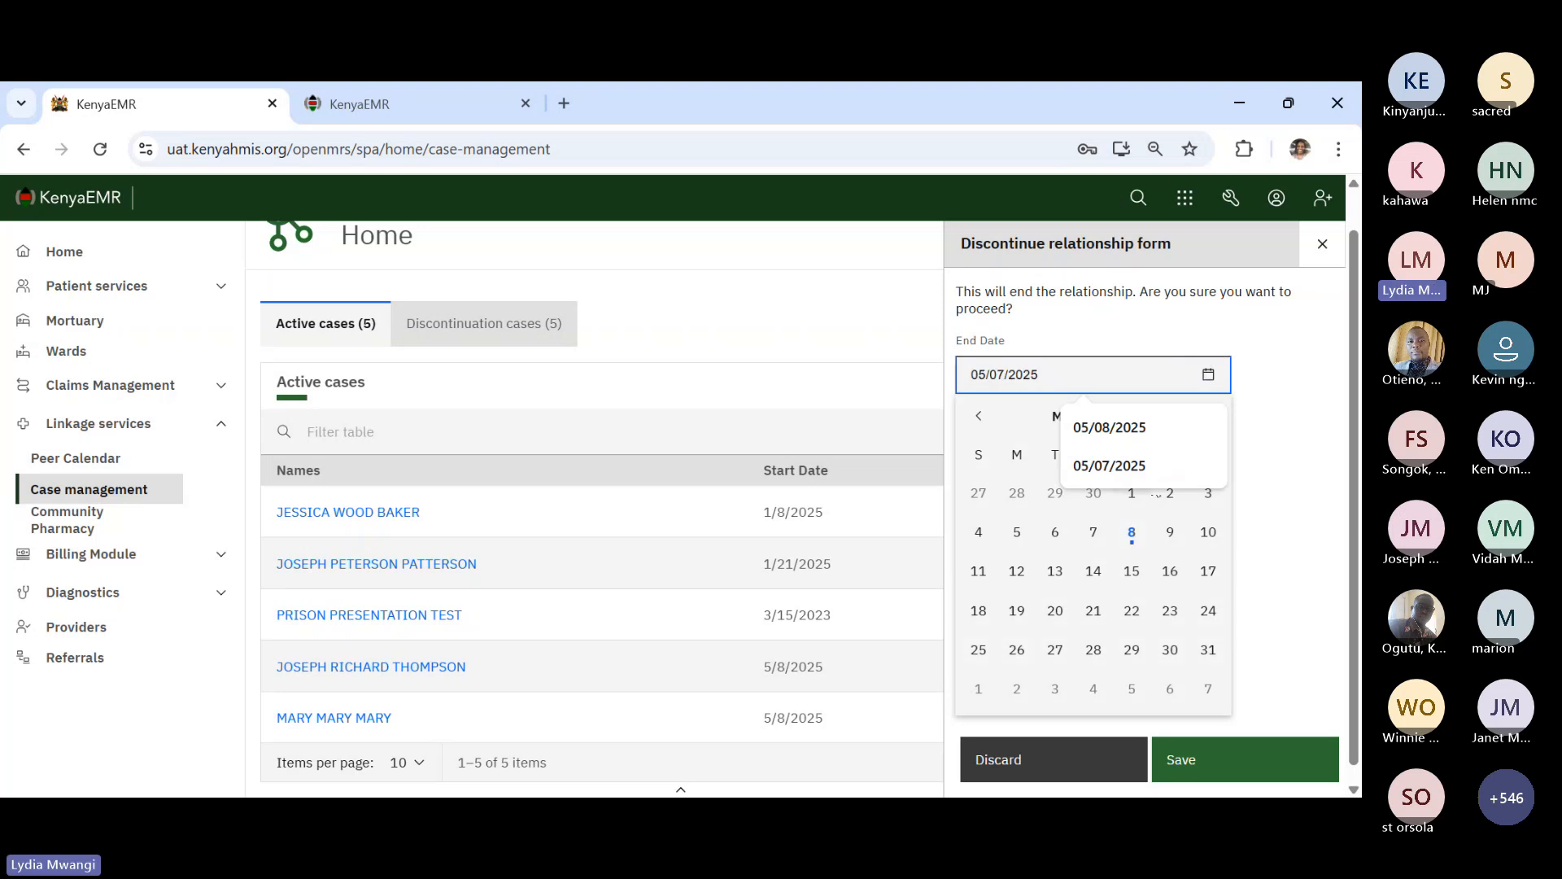
click(1132, 534)
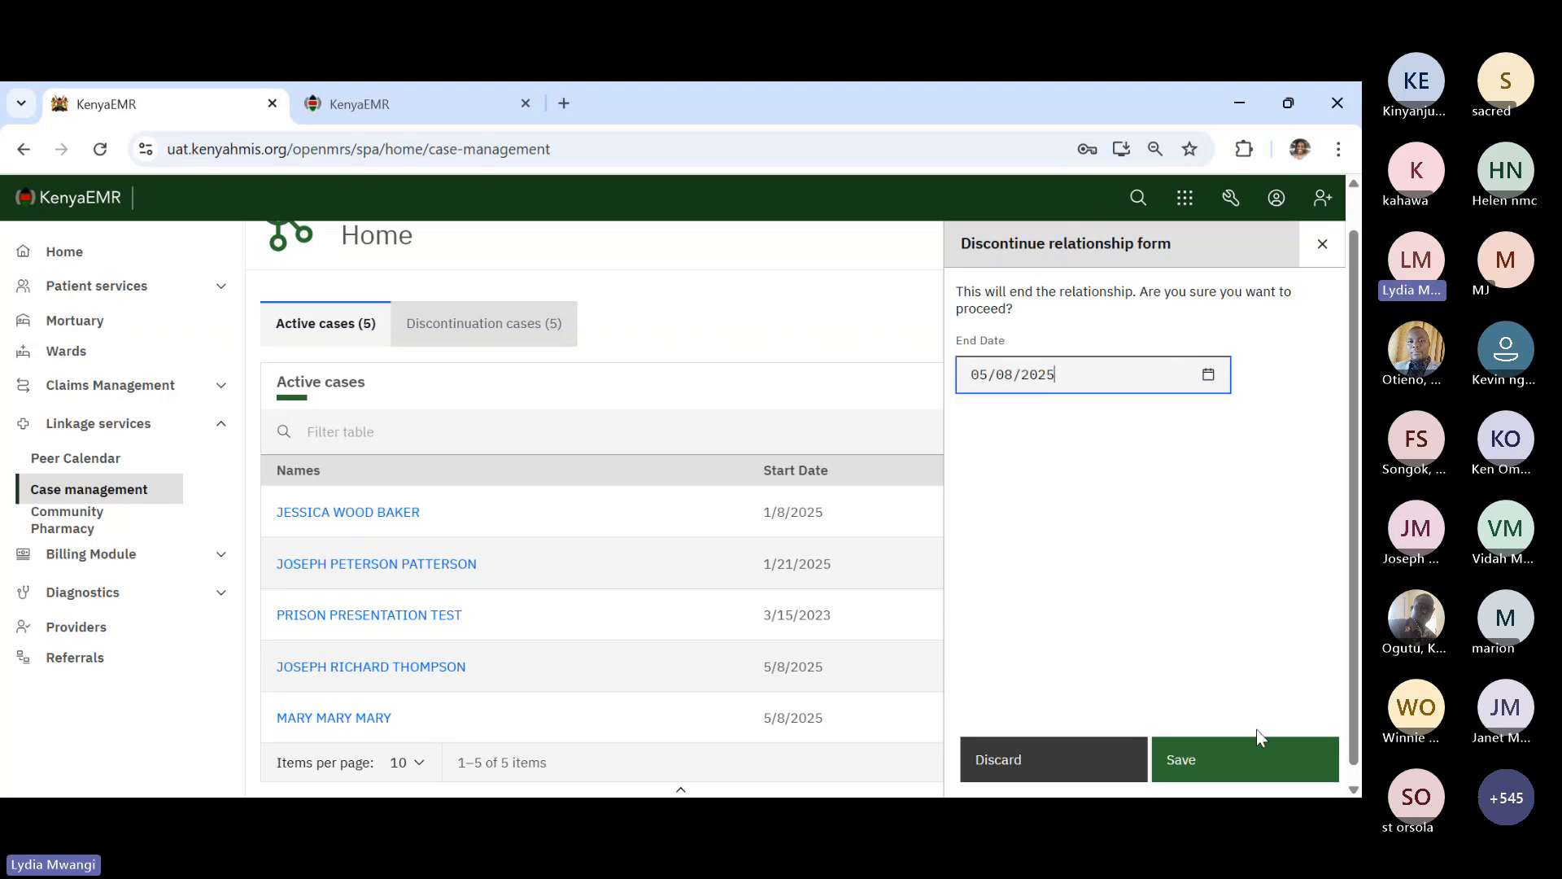
click(1256, 763)
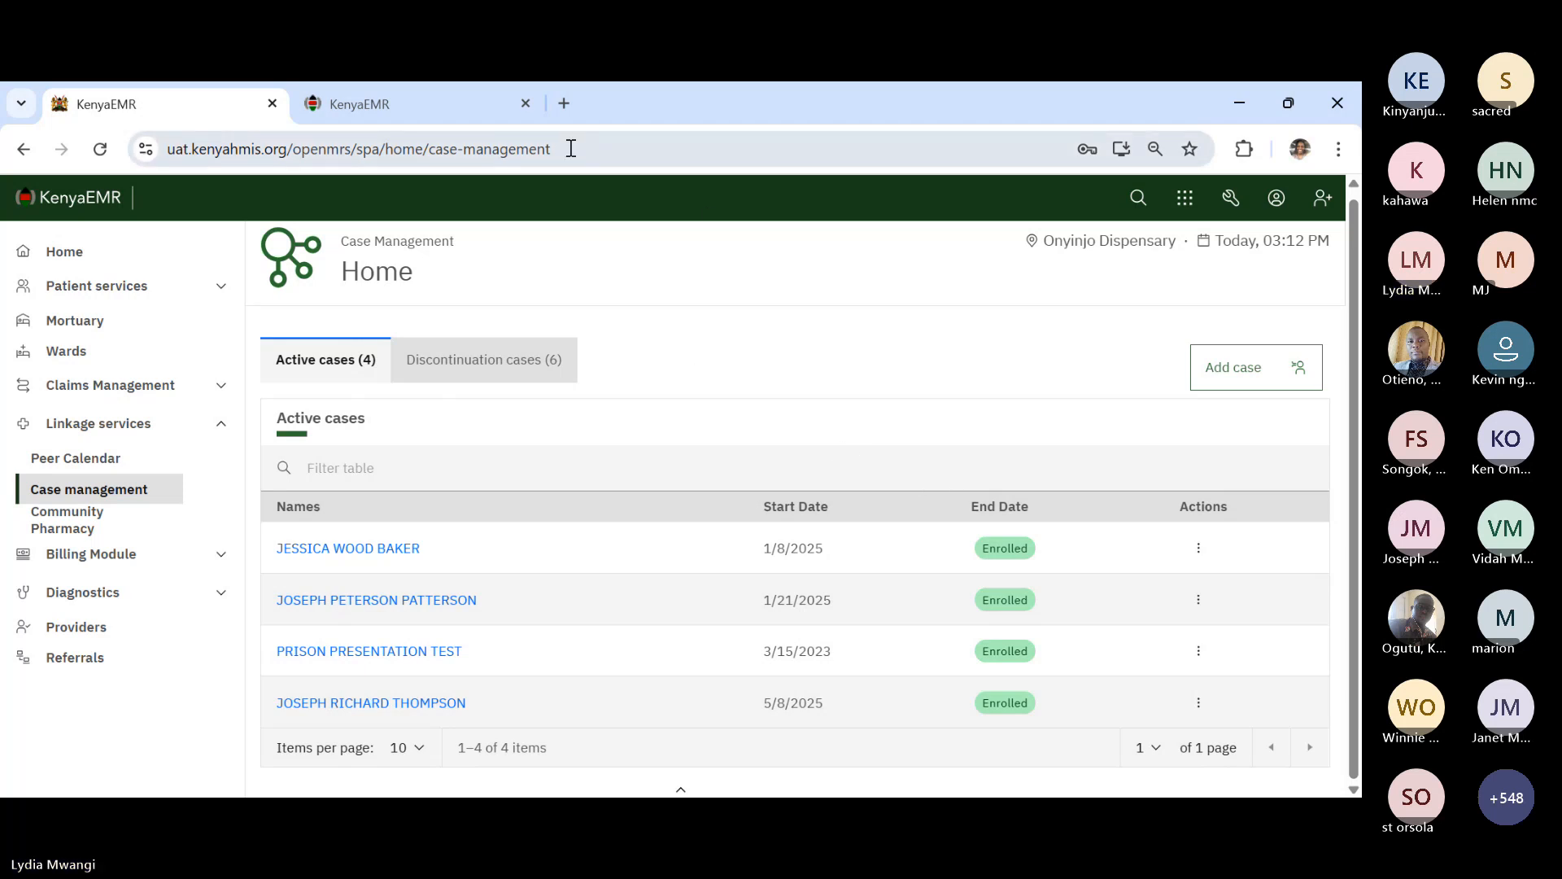
- From the Modules grid, load the legacy KenyaEMR Home page with Registration, Triage and Reports tiles
click(1185, 200)
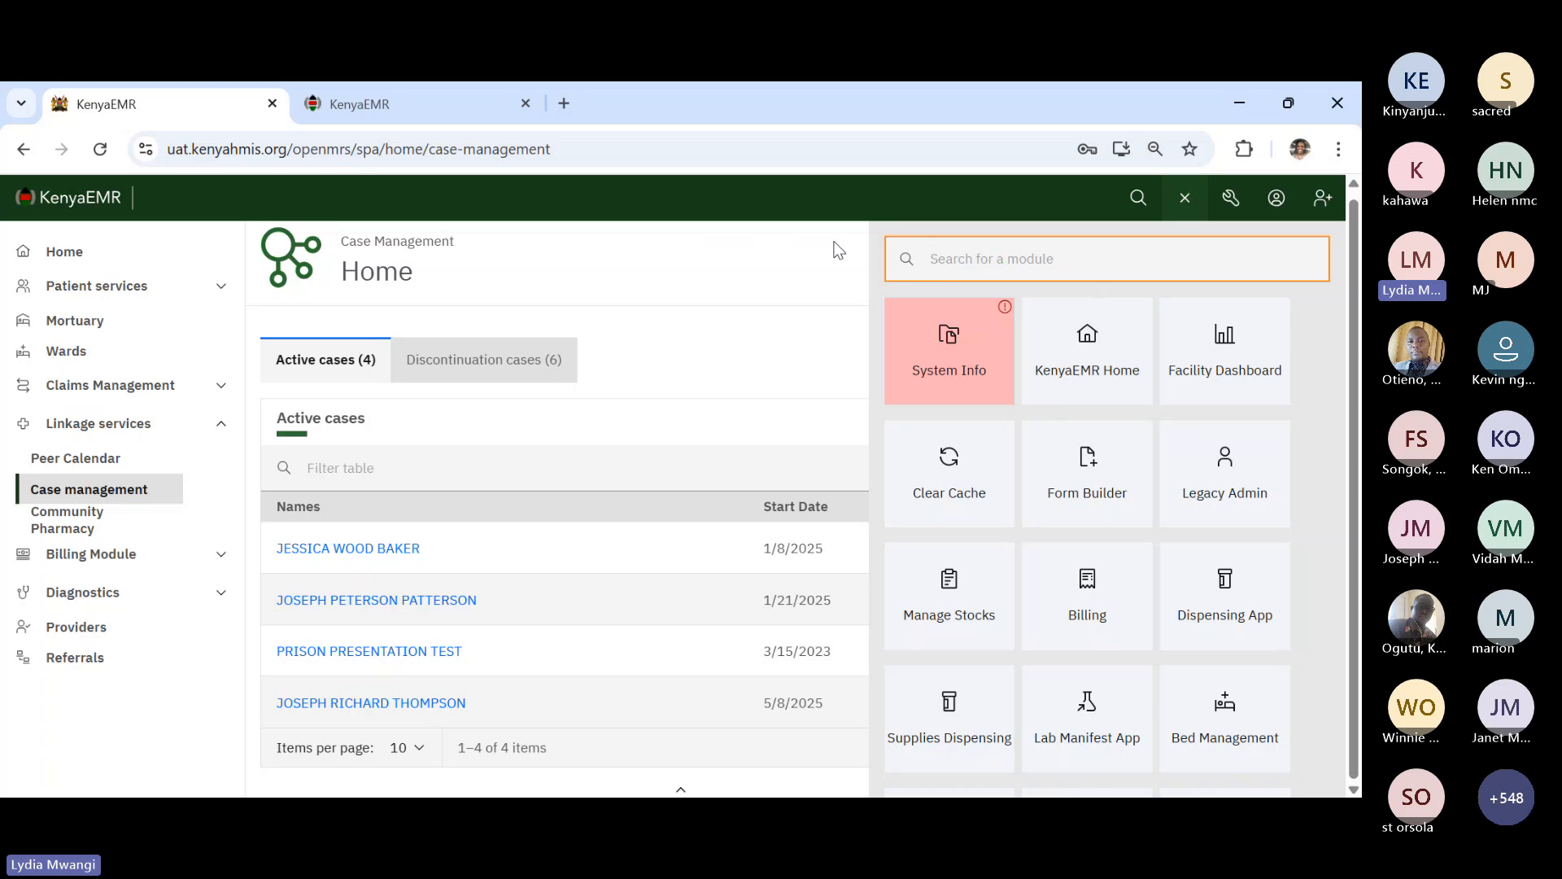
click(86, 205)
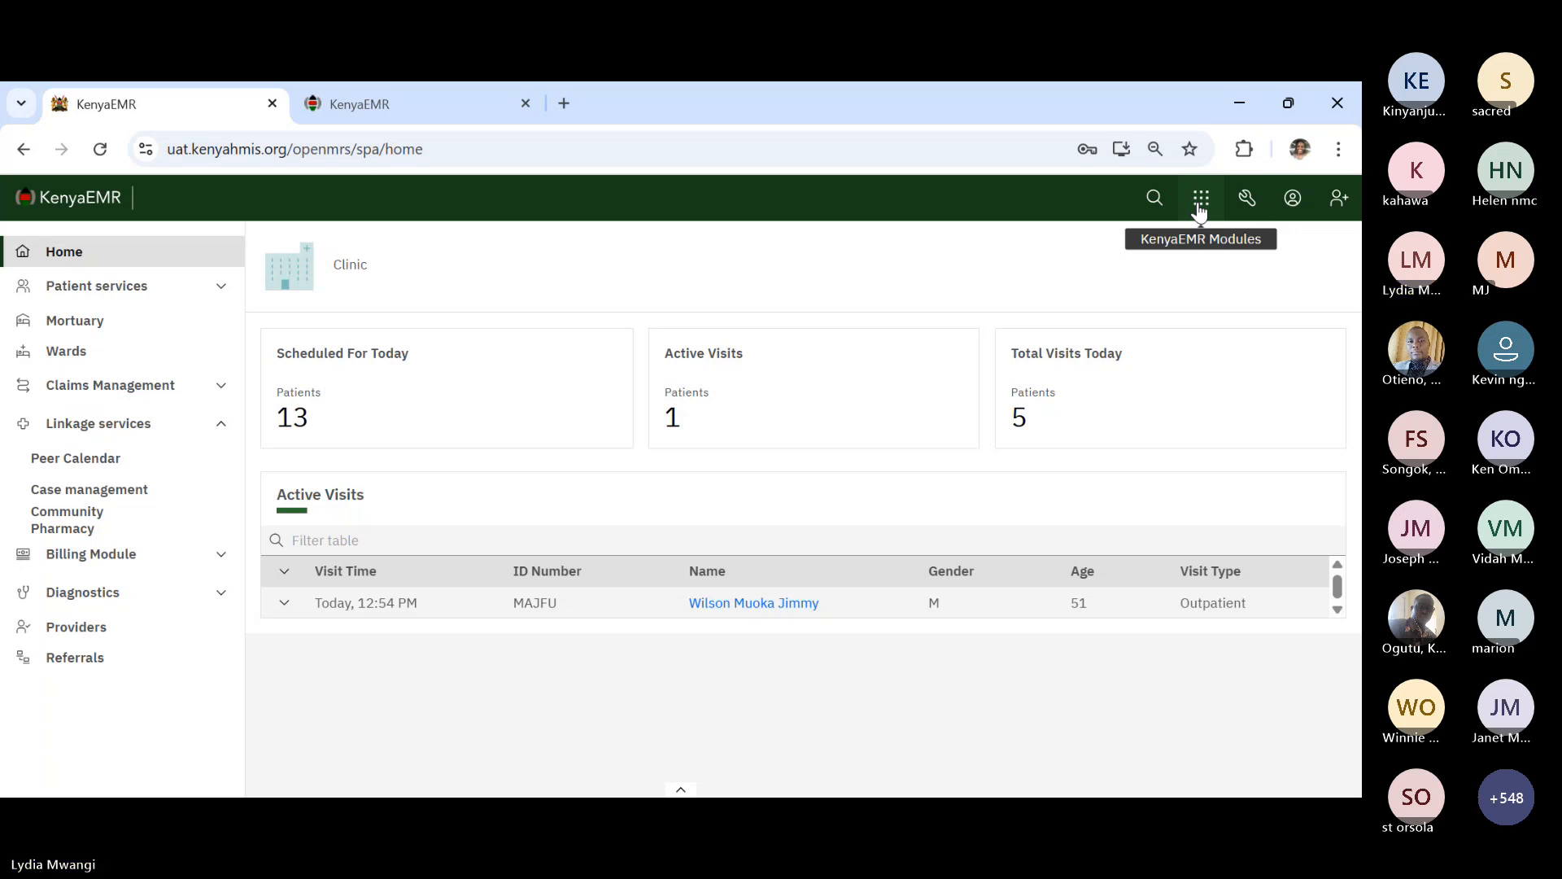
click(1199, 201)
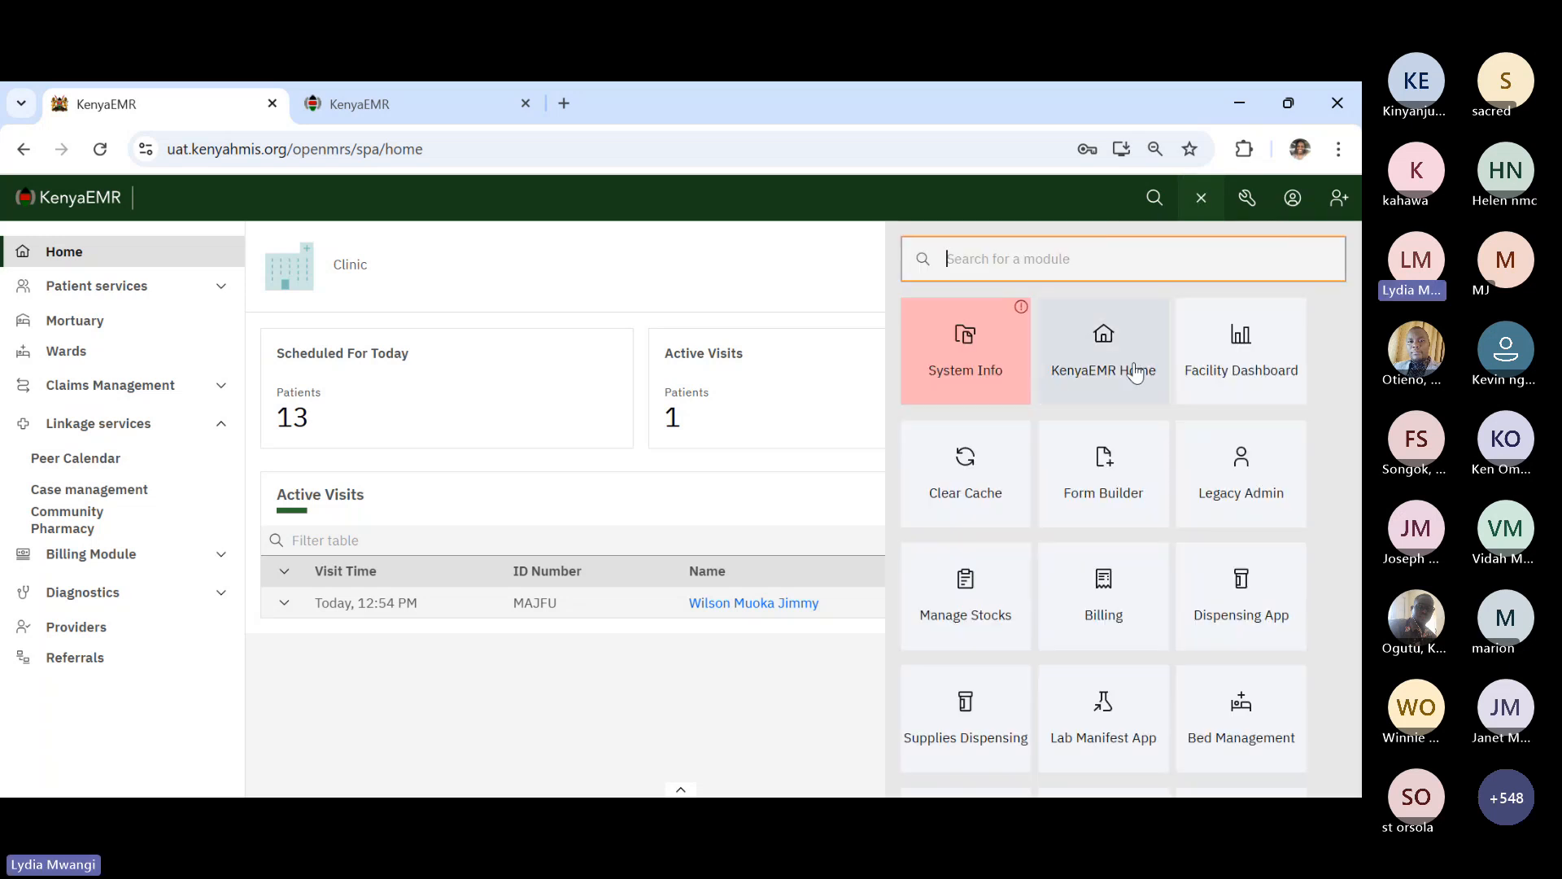
click(1203, 199)
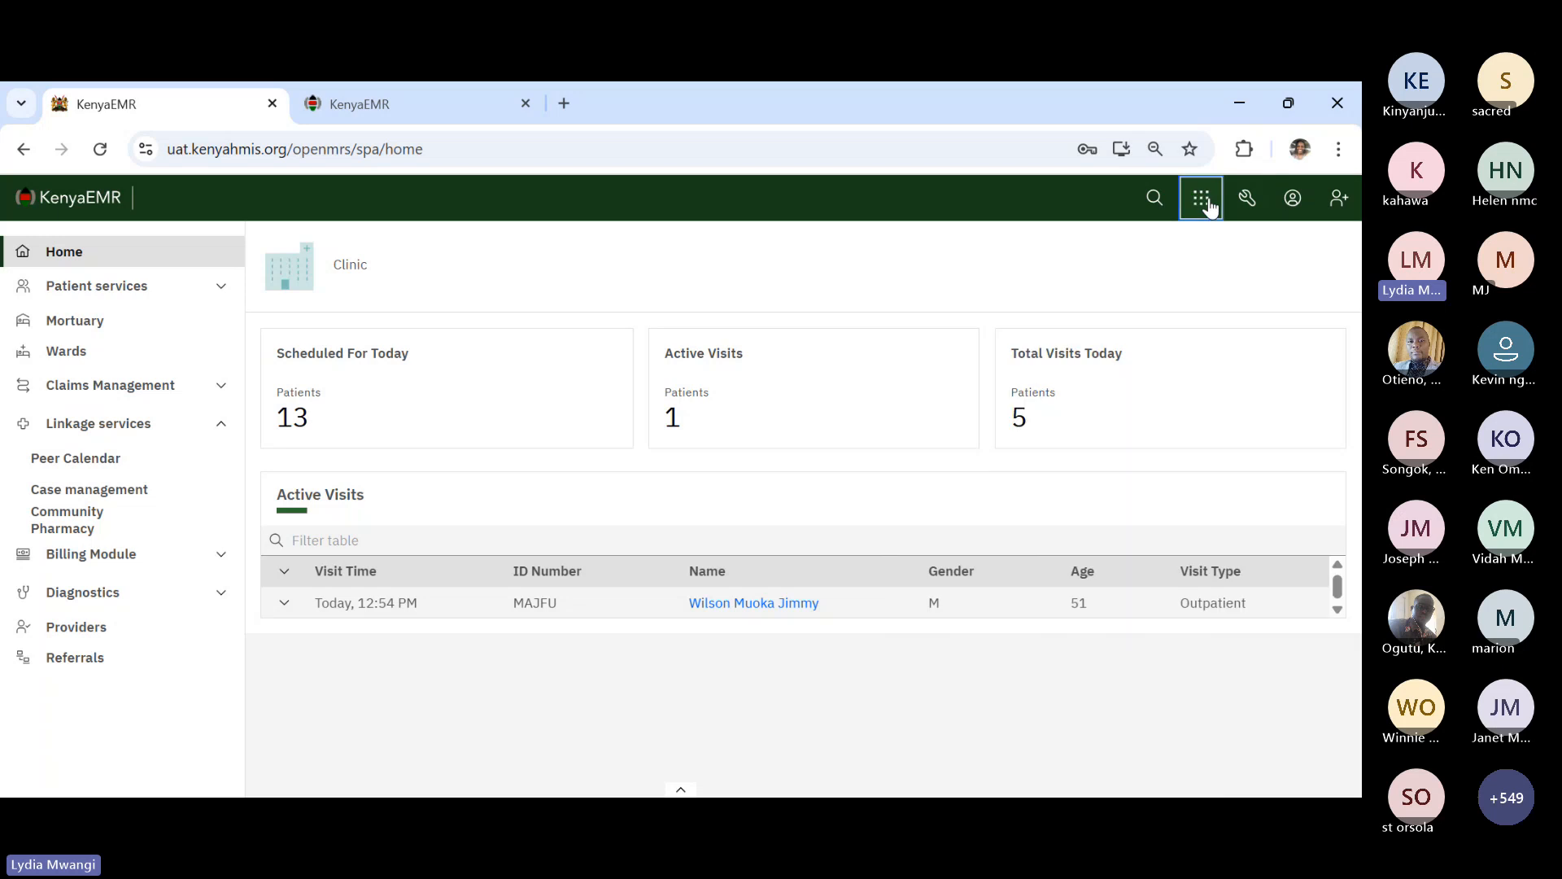
click(1203, 200)
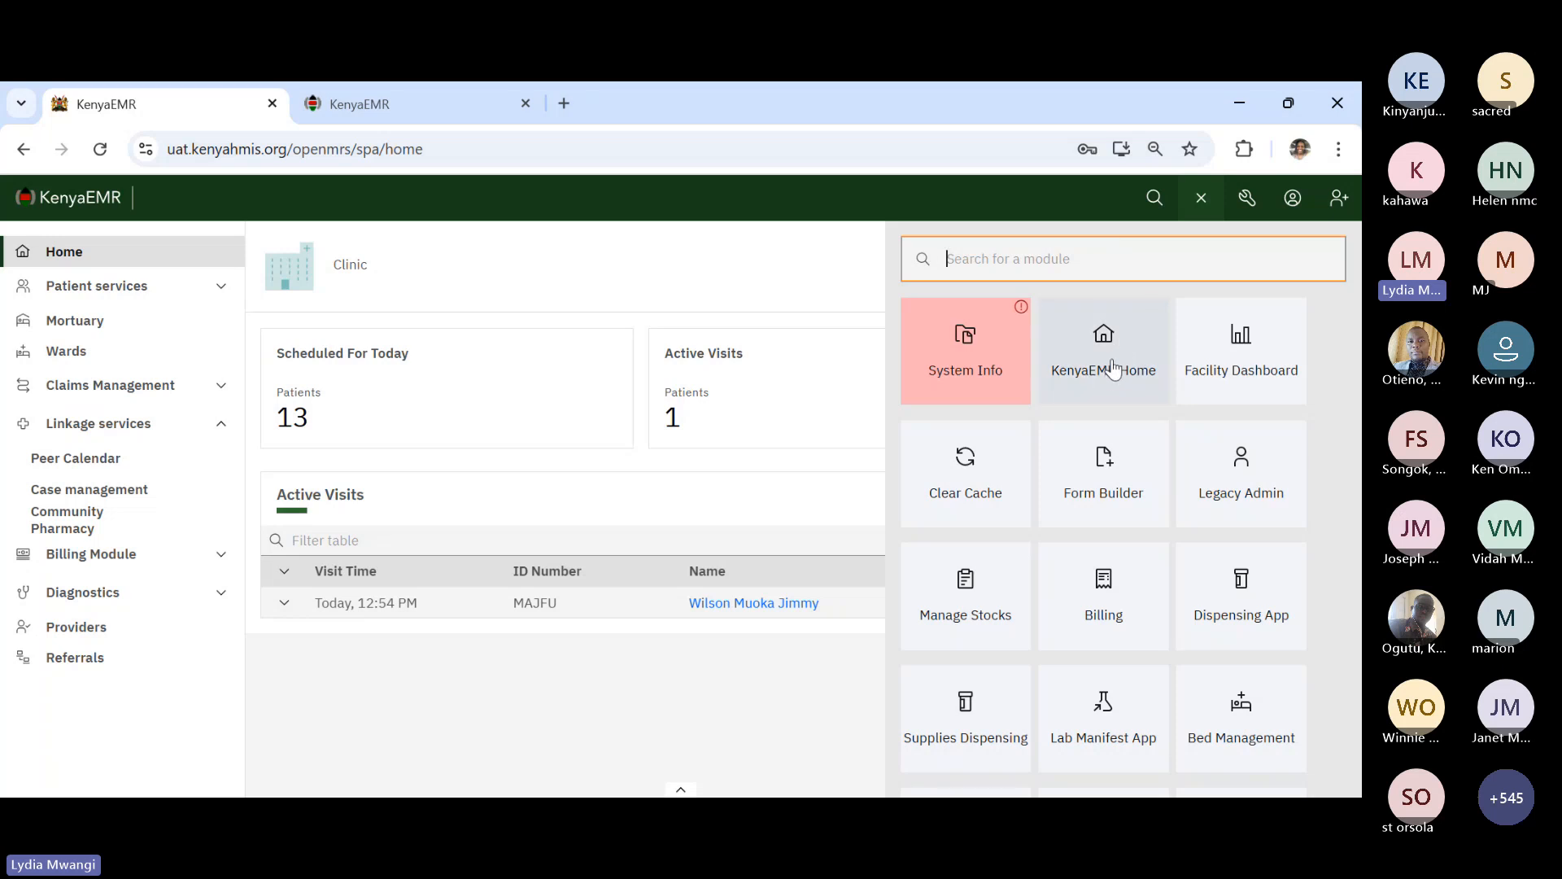
click(1203, 200)
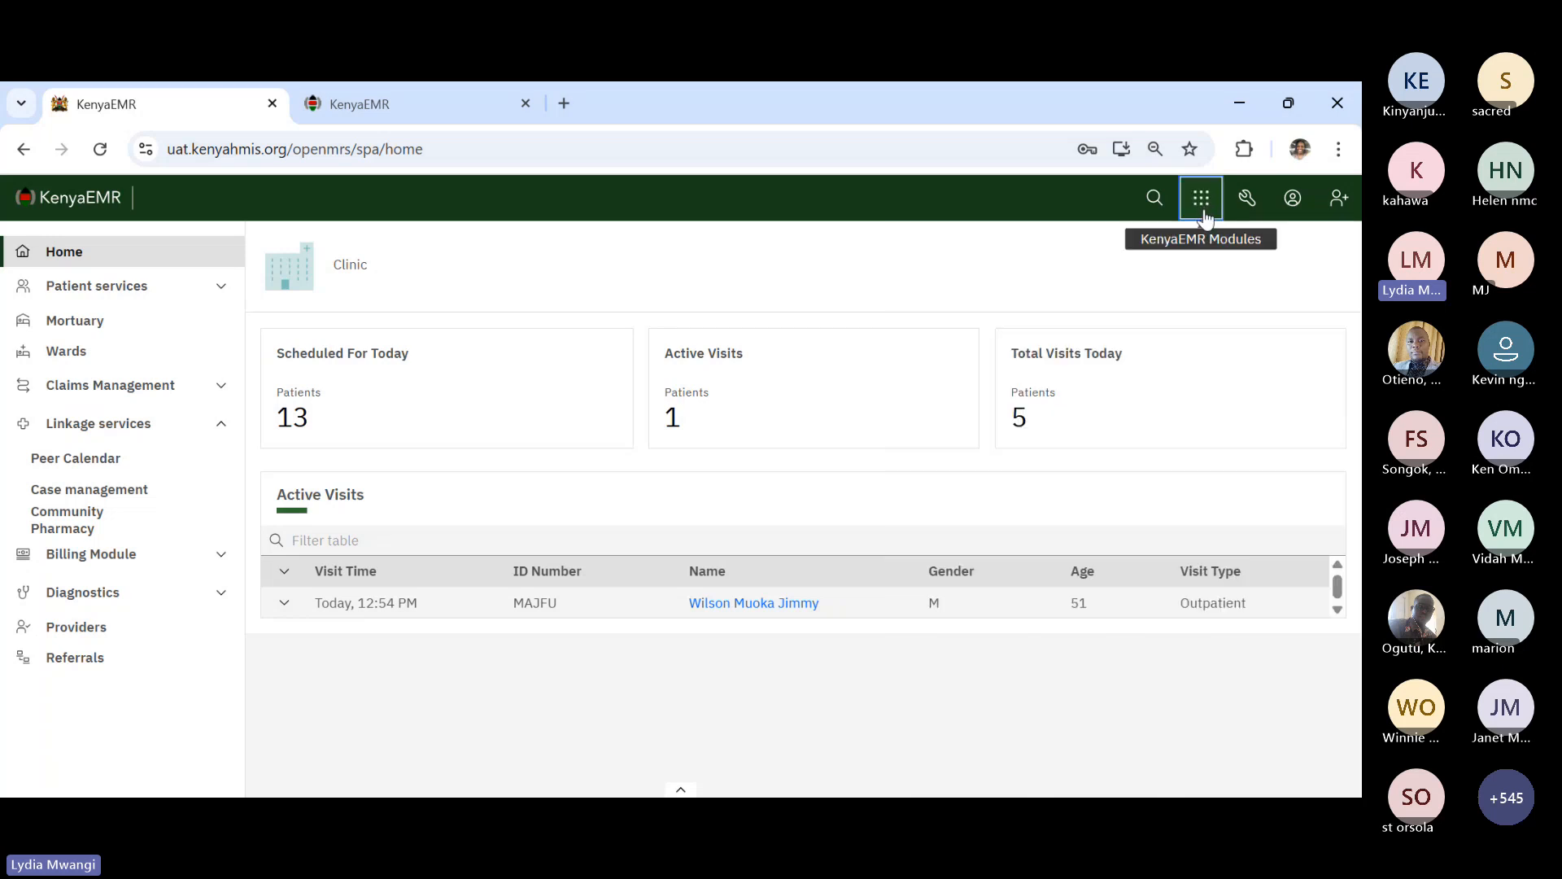
click(1204, 210)
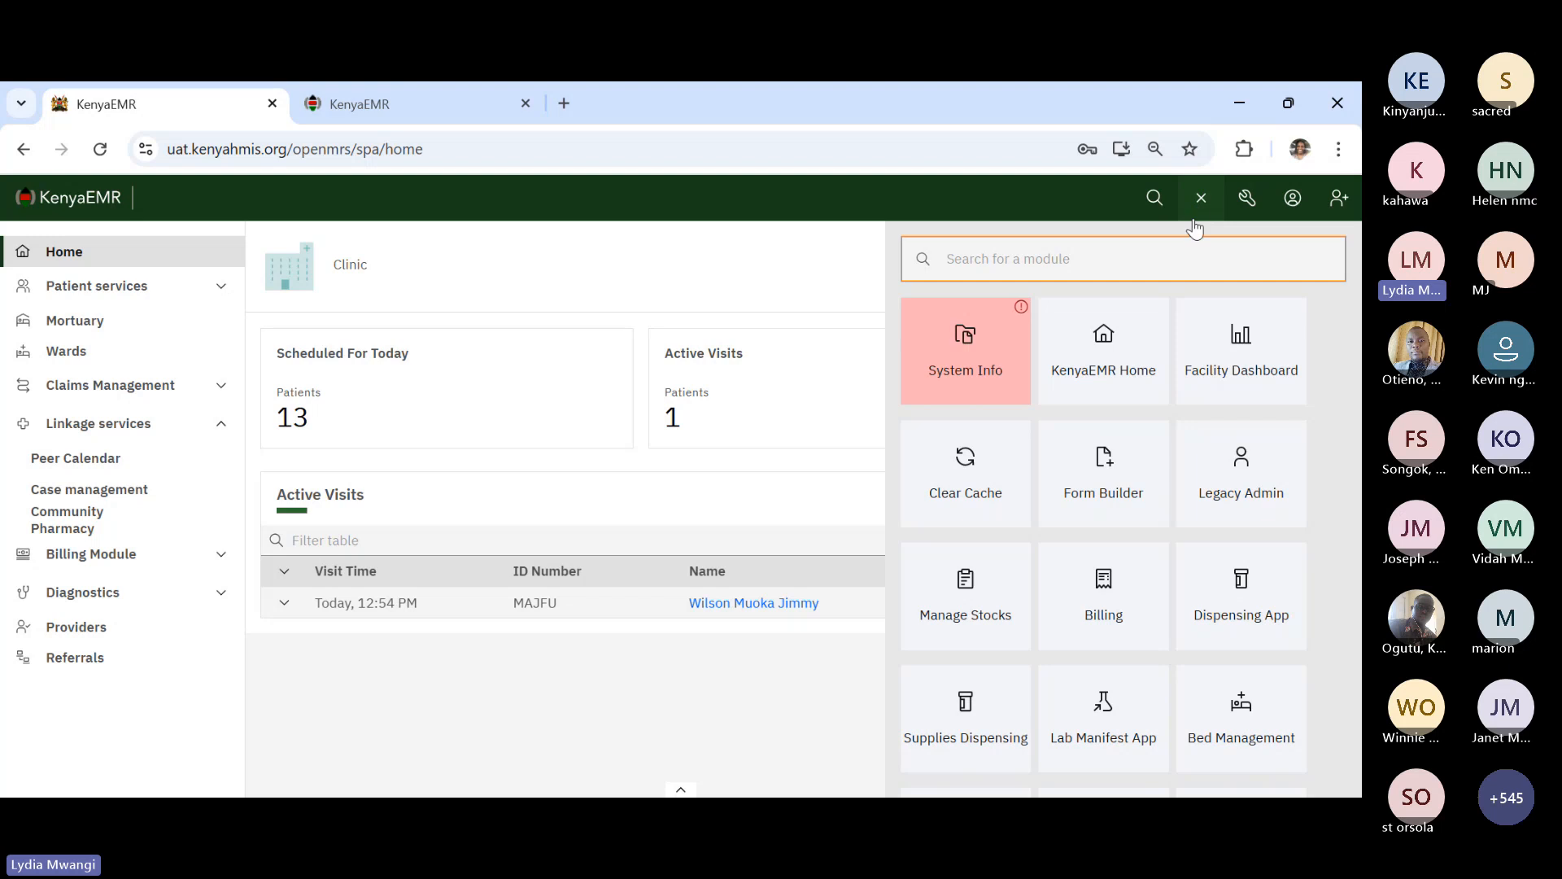
click(1127, 376)
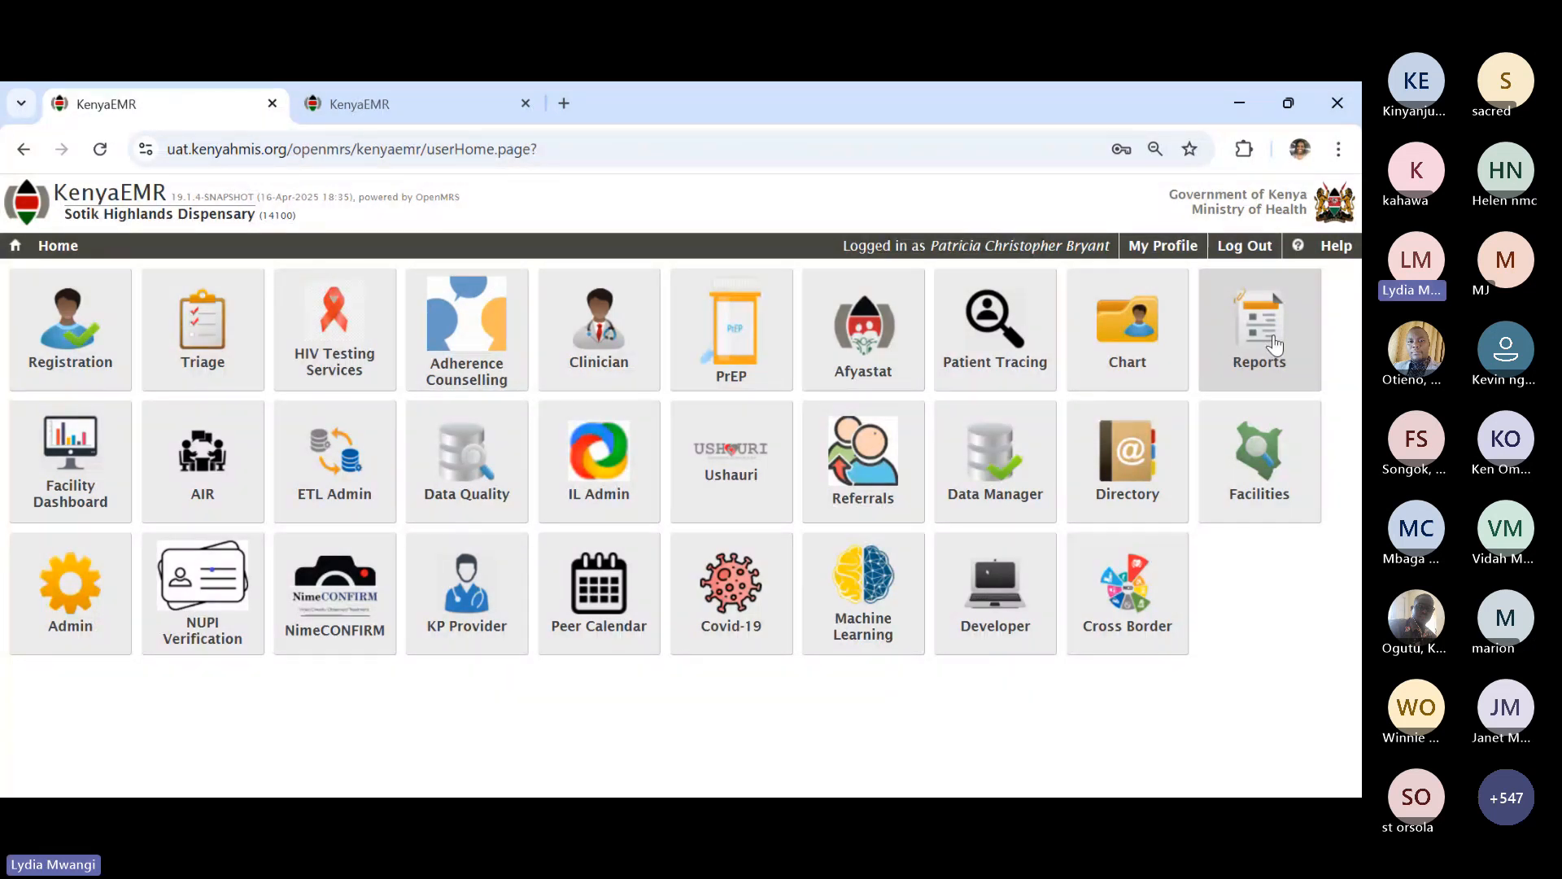
- Open Reports and scroll through the Indicator reports and Patient Follow-Up registers
click(1274, 346)
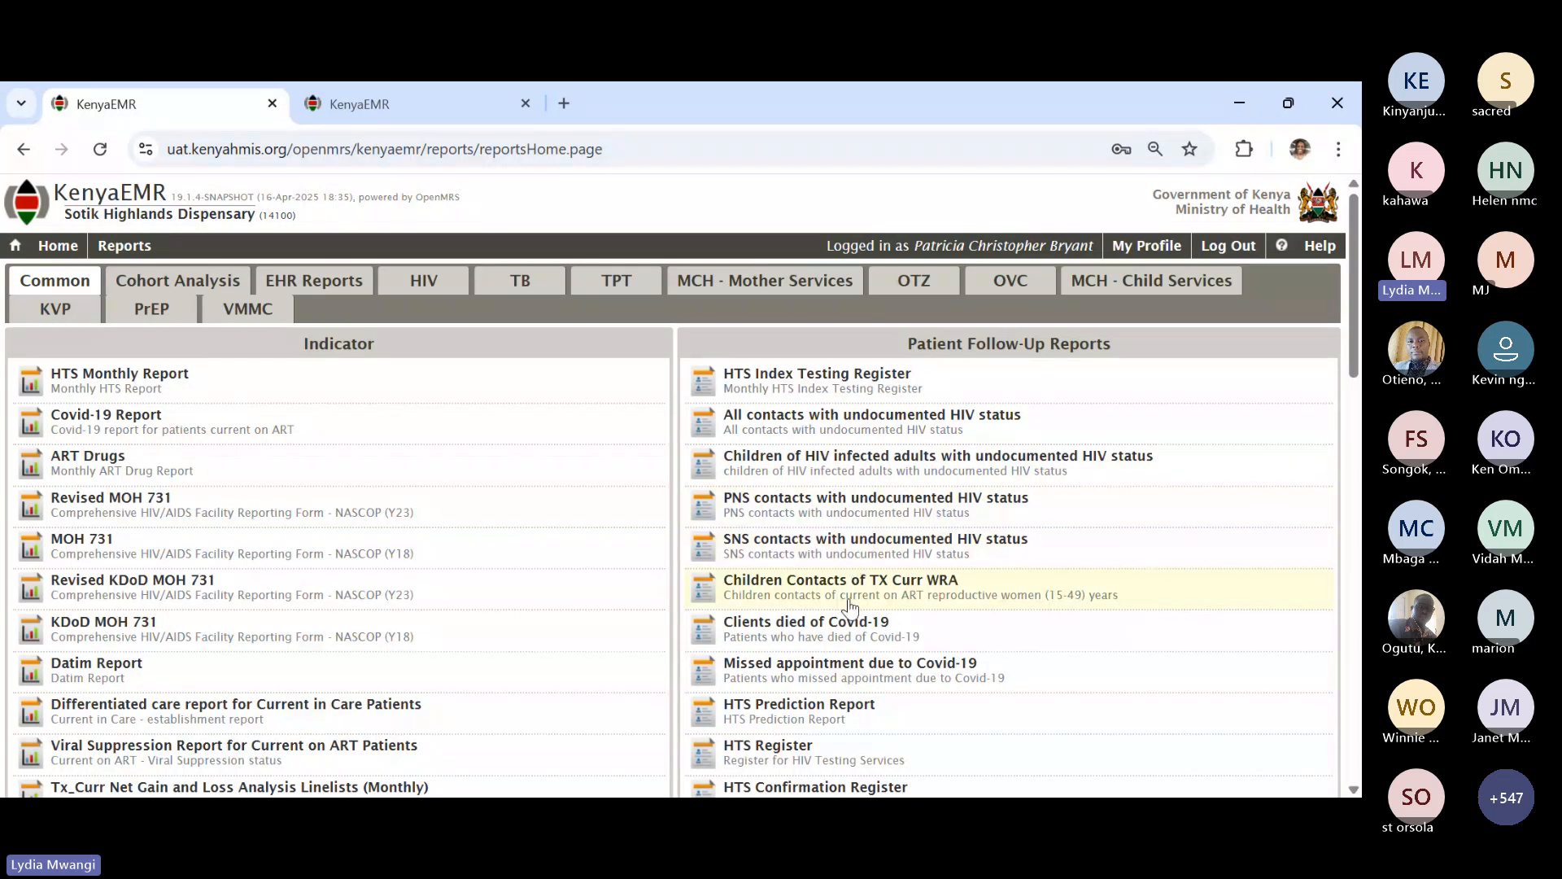
scroll(842, 643, down, 2)
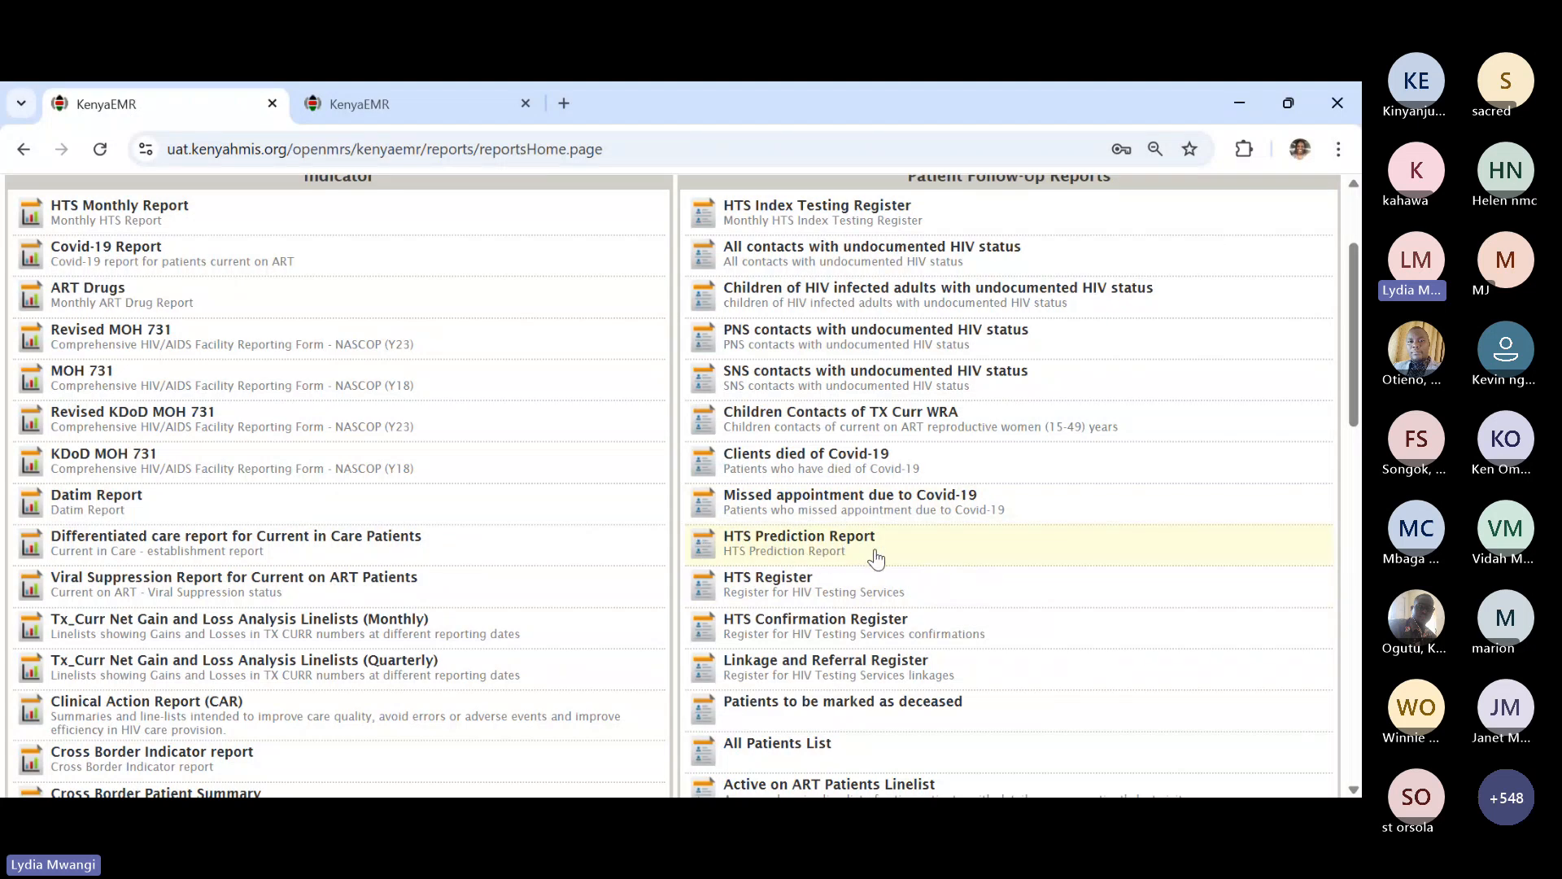
scroll(898, 631, down, 1)
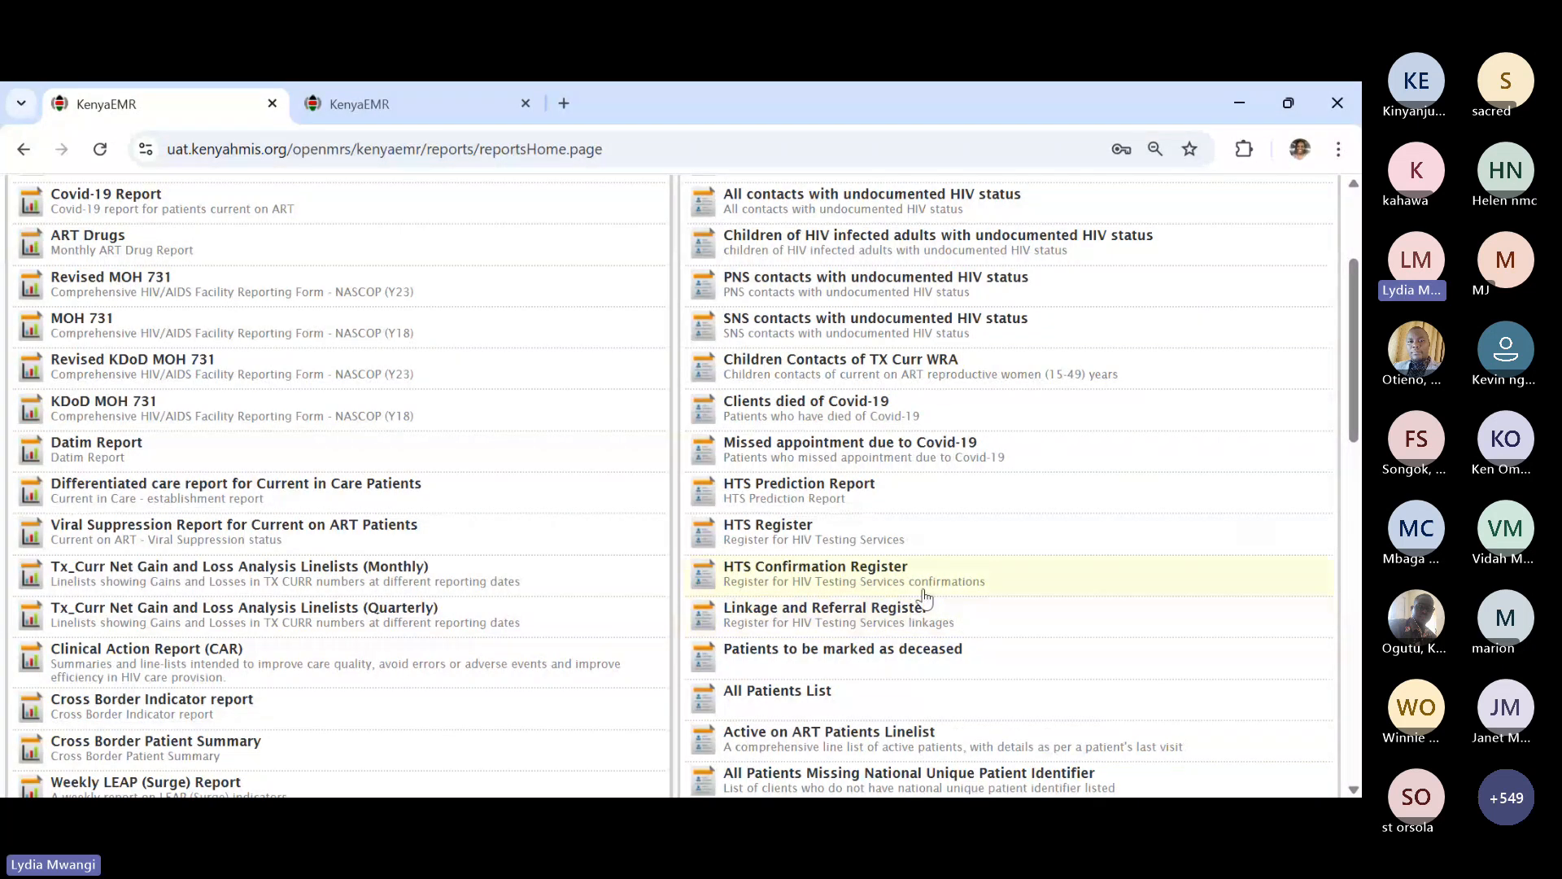
scroll(917, 592, up, 2)
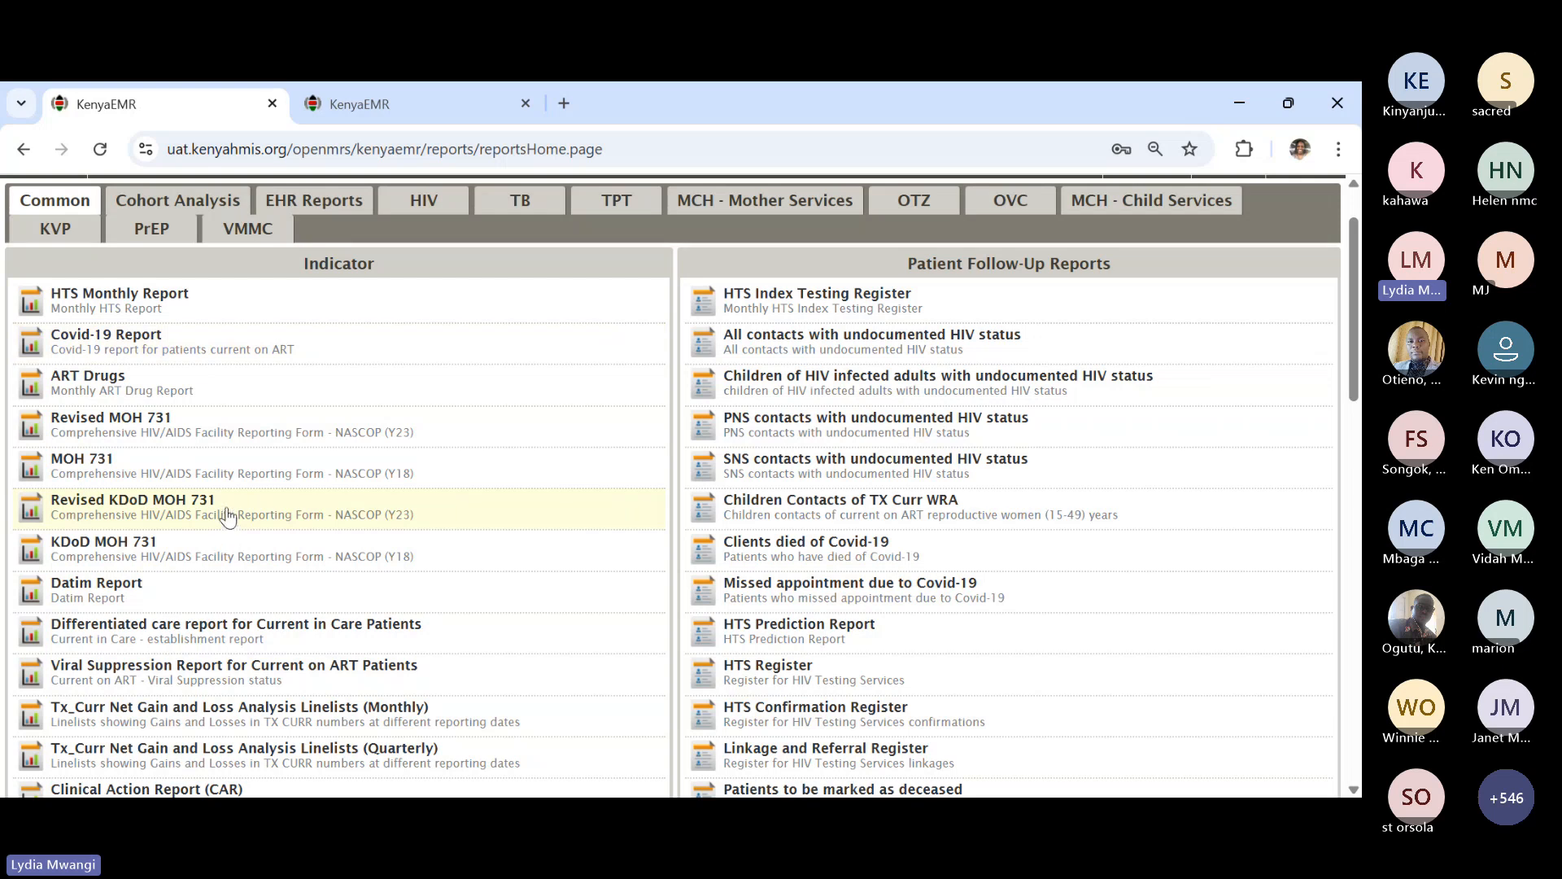
scroll(249, 612, up, 1)
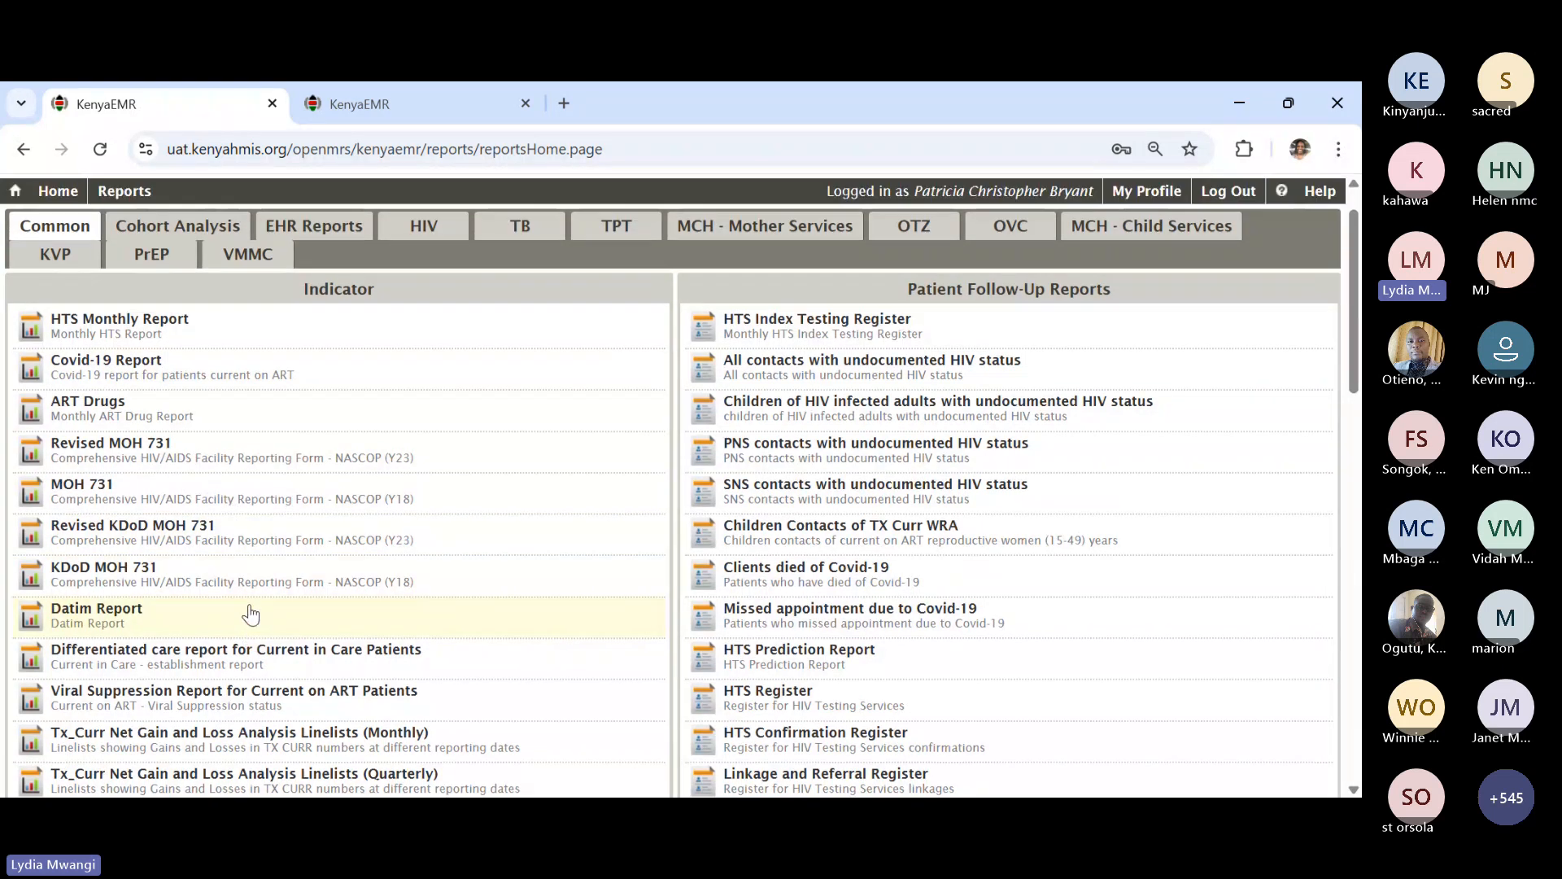
scroll(250, 612, down, 2)
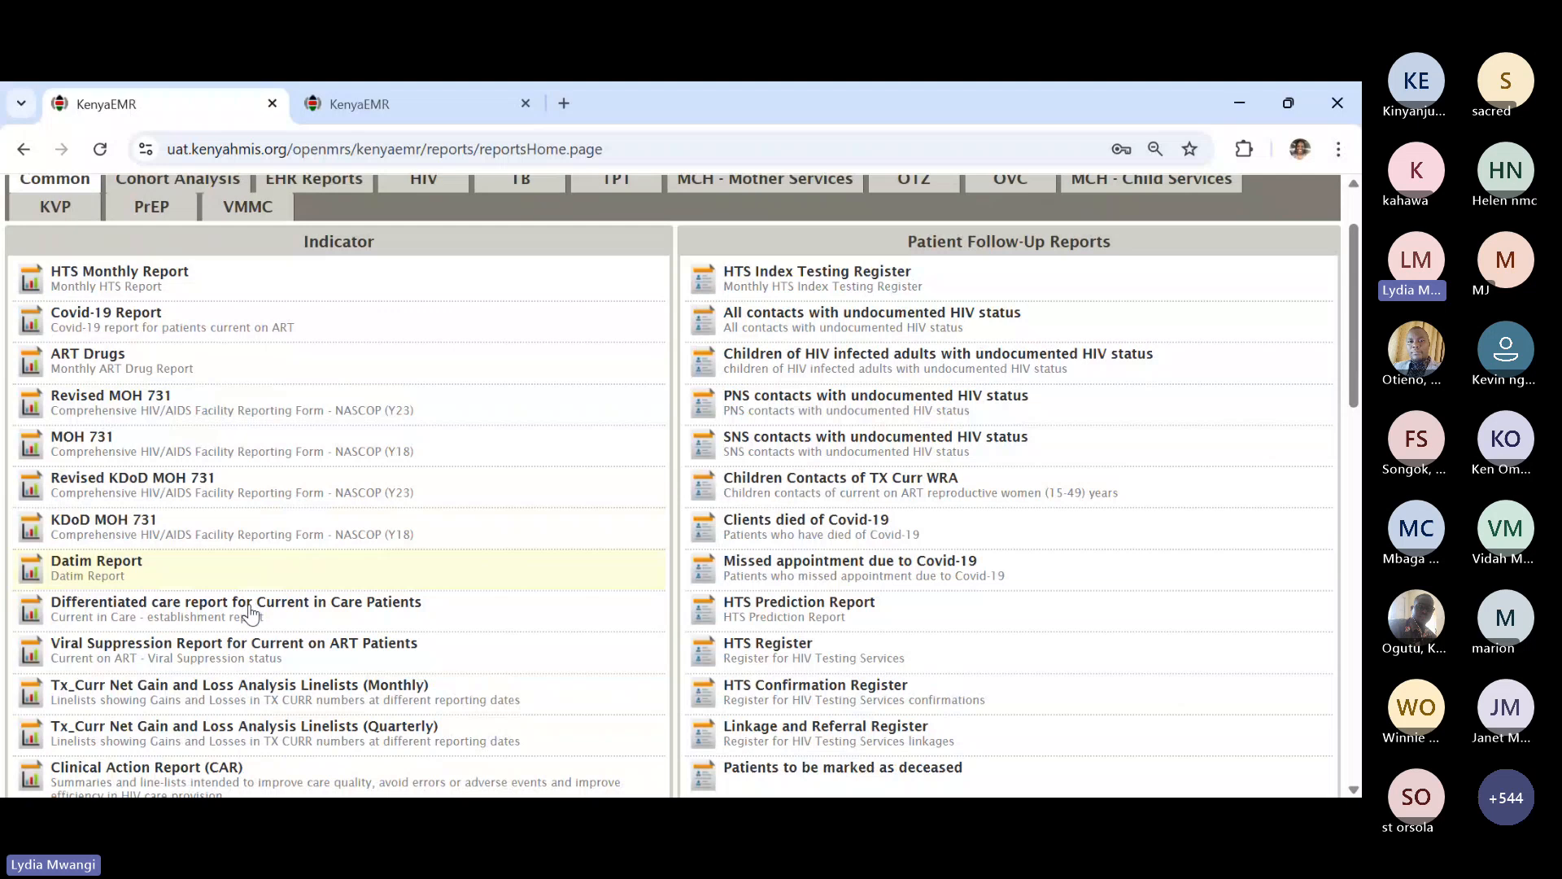
scroll(250, 612, down, 2)
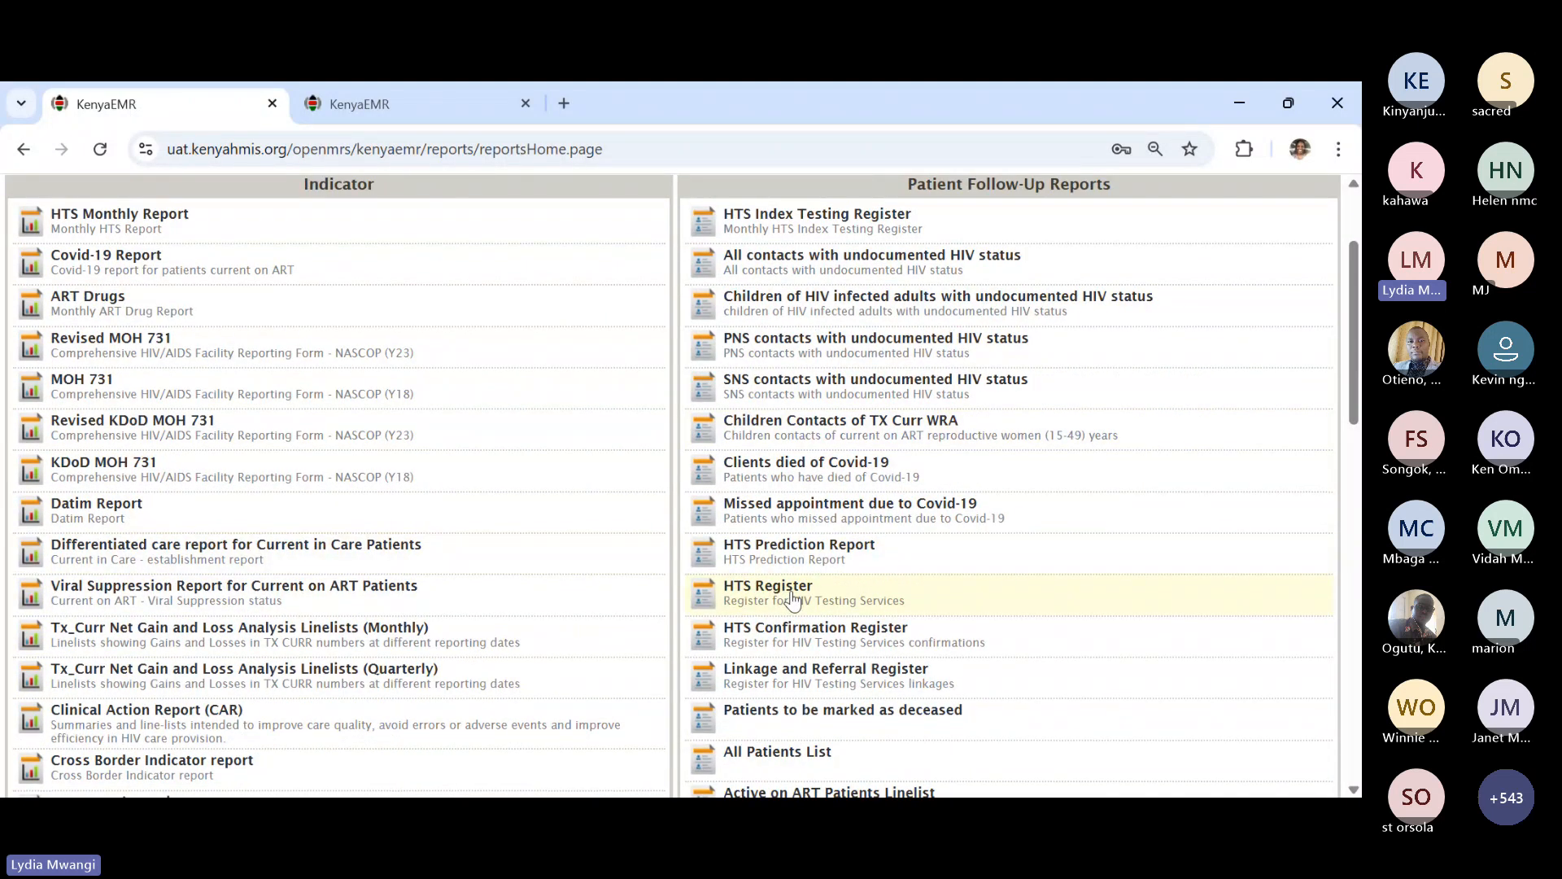
- Request an HTS Register run from 01-Apr-2025 to 30-Apr-2025
click(793, 598)
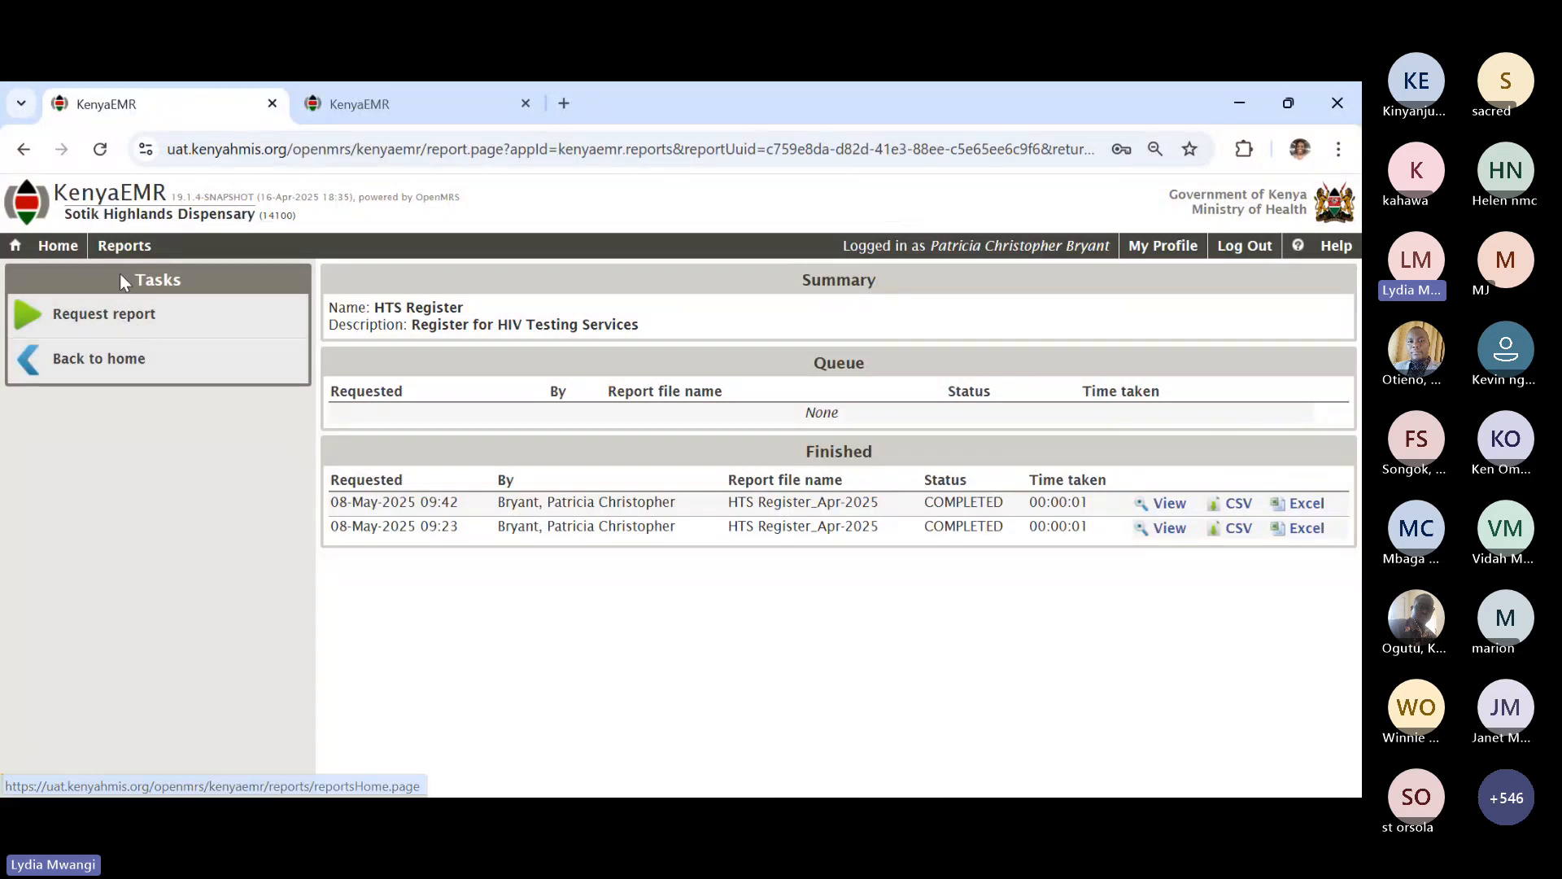
click(105, 314)
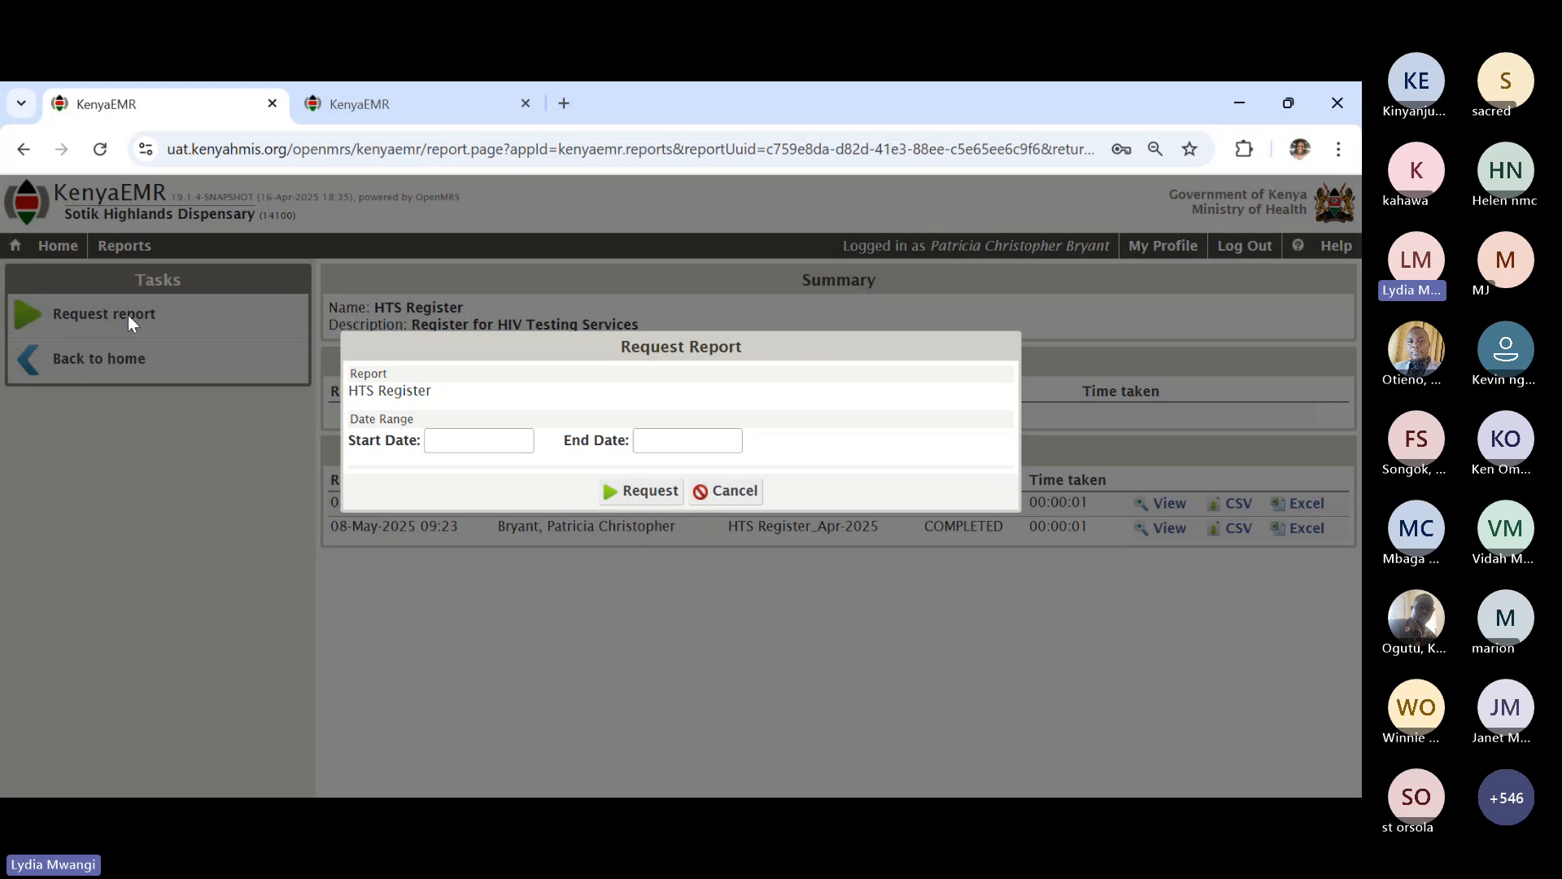
click(462, 439)
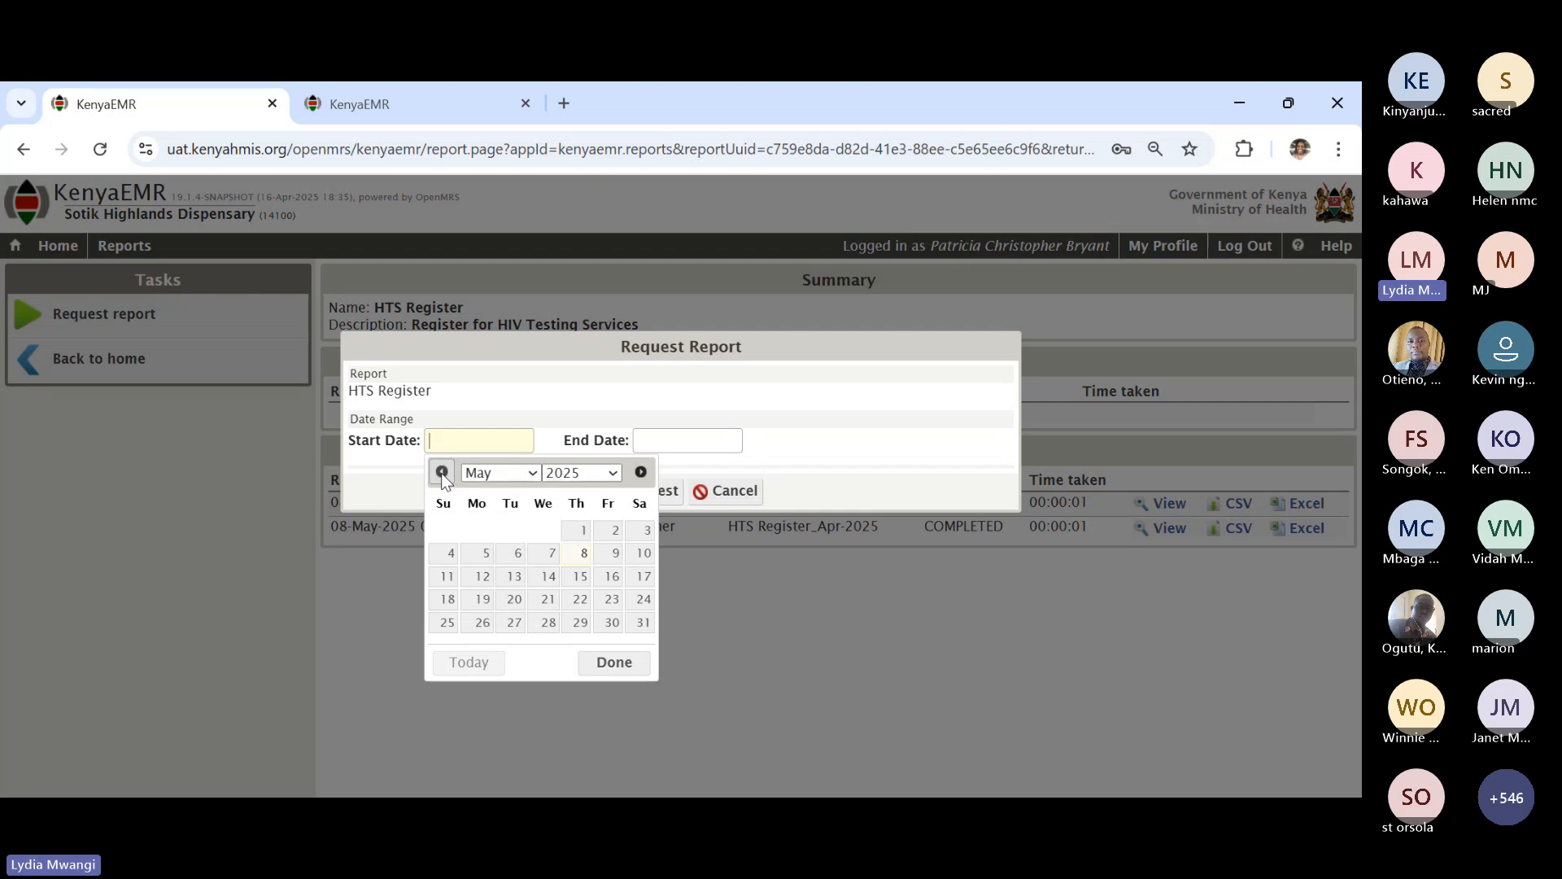
click(442, 474)
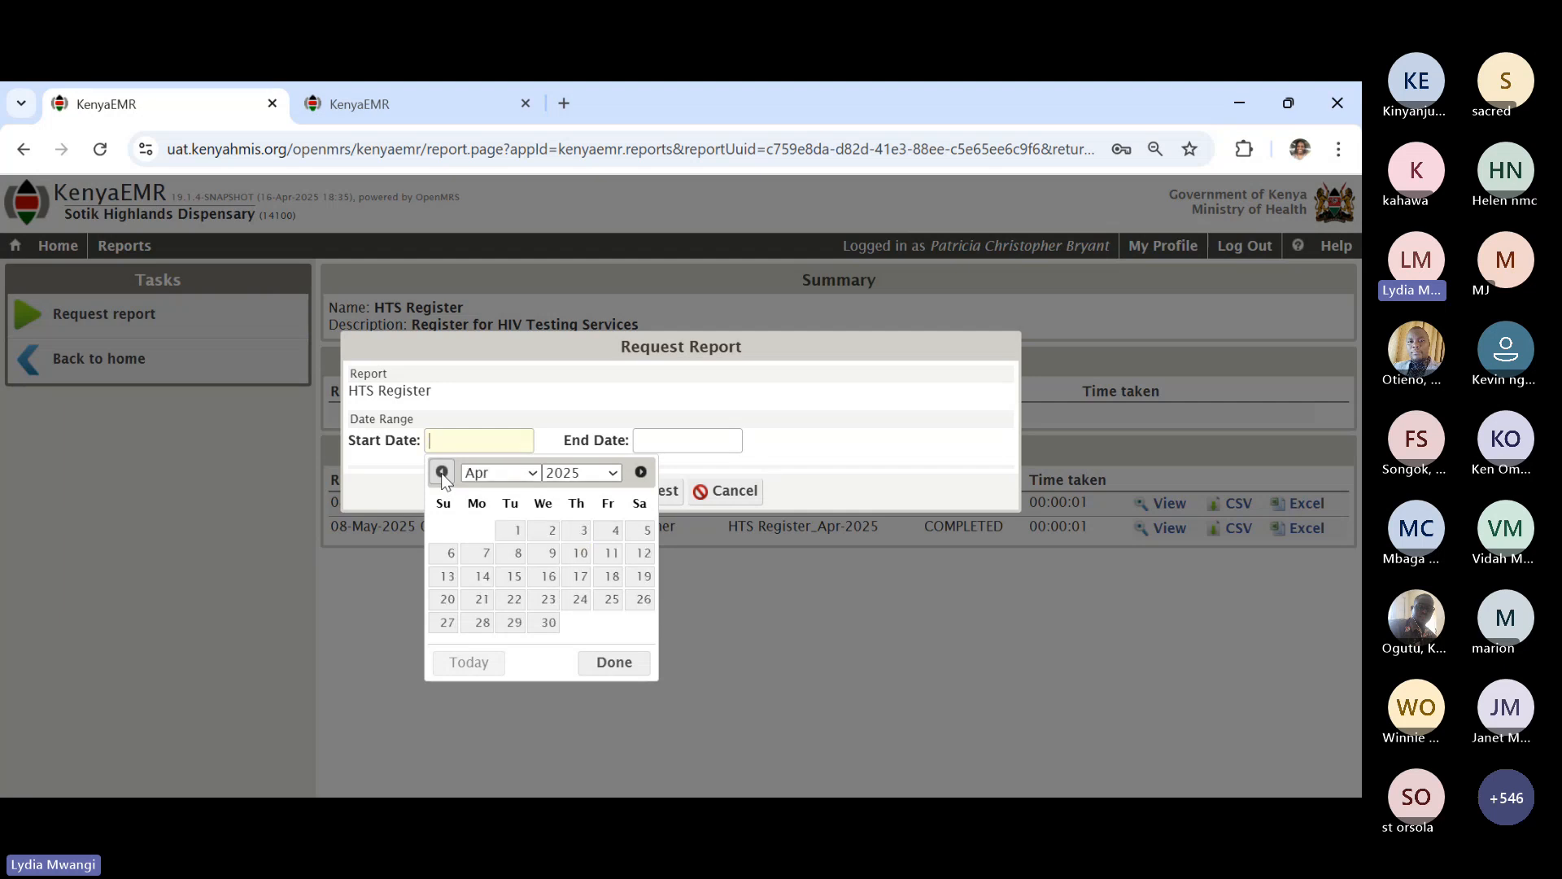
click(514, 532)
click(678, 433)
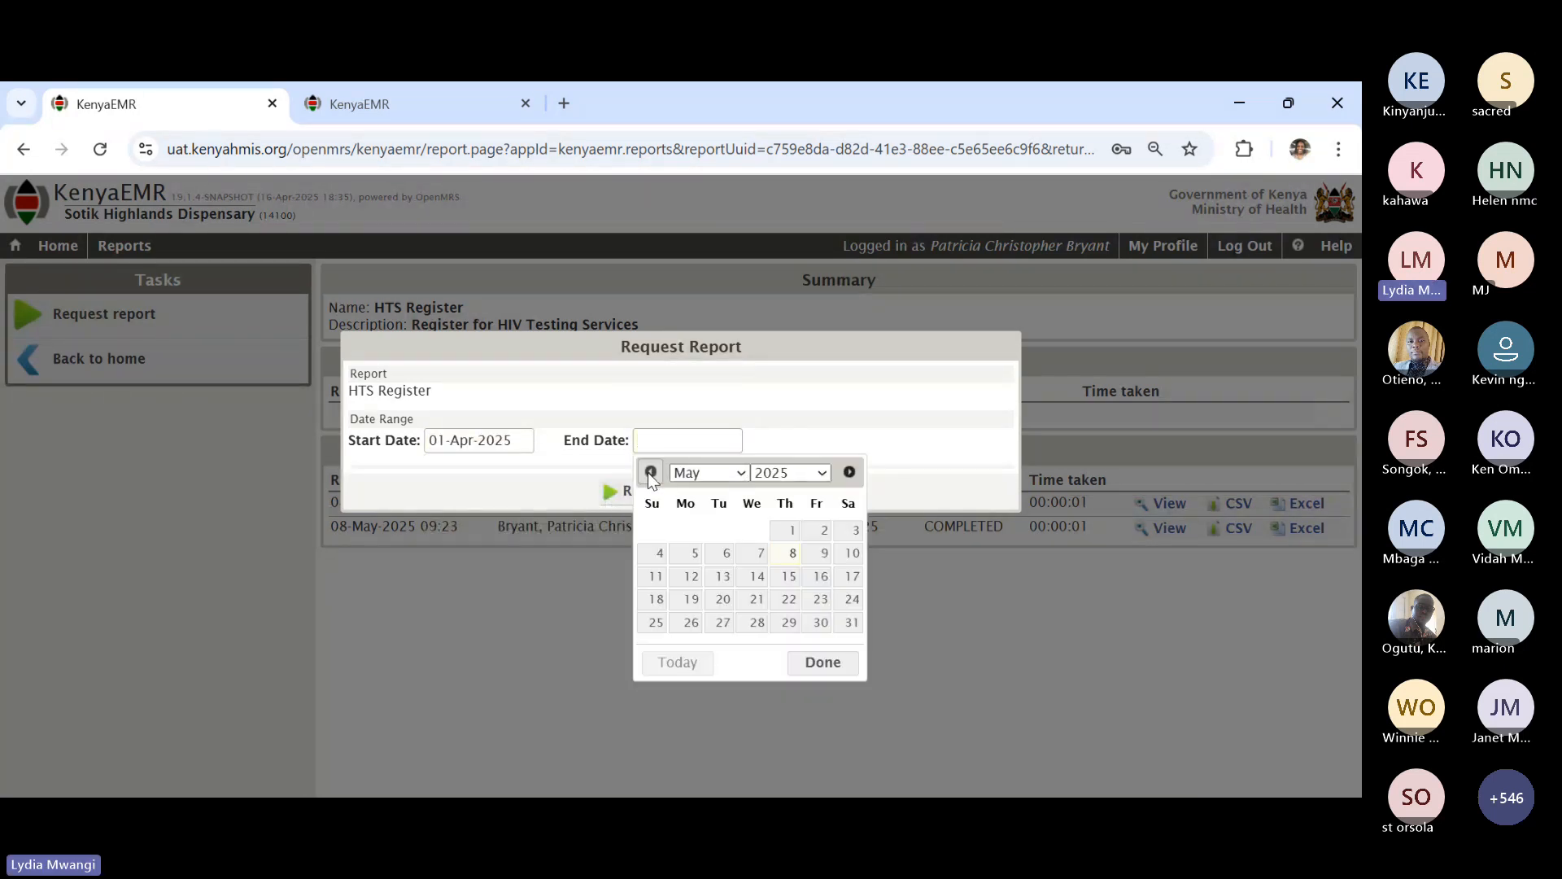
click(650, 473)
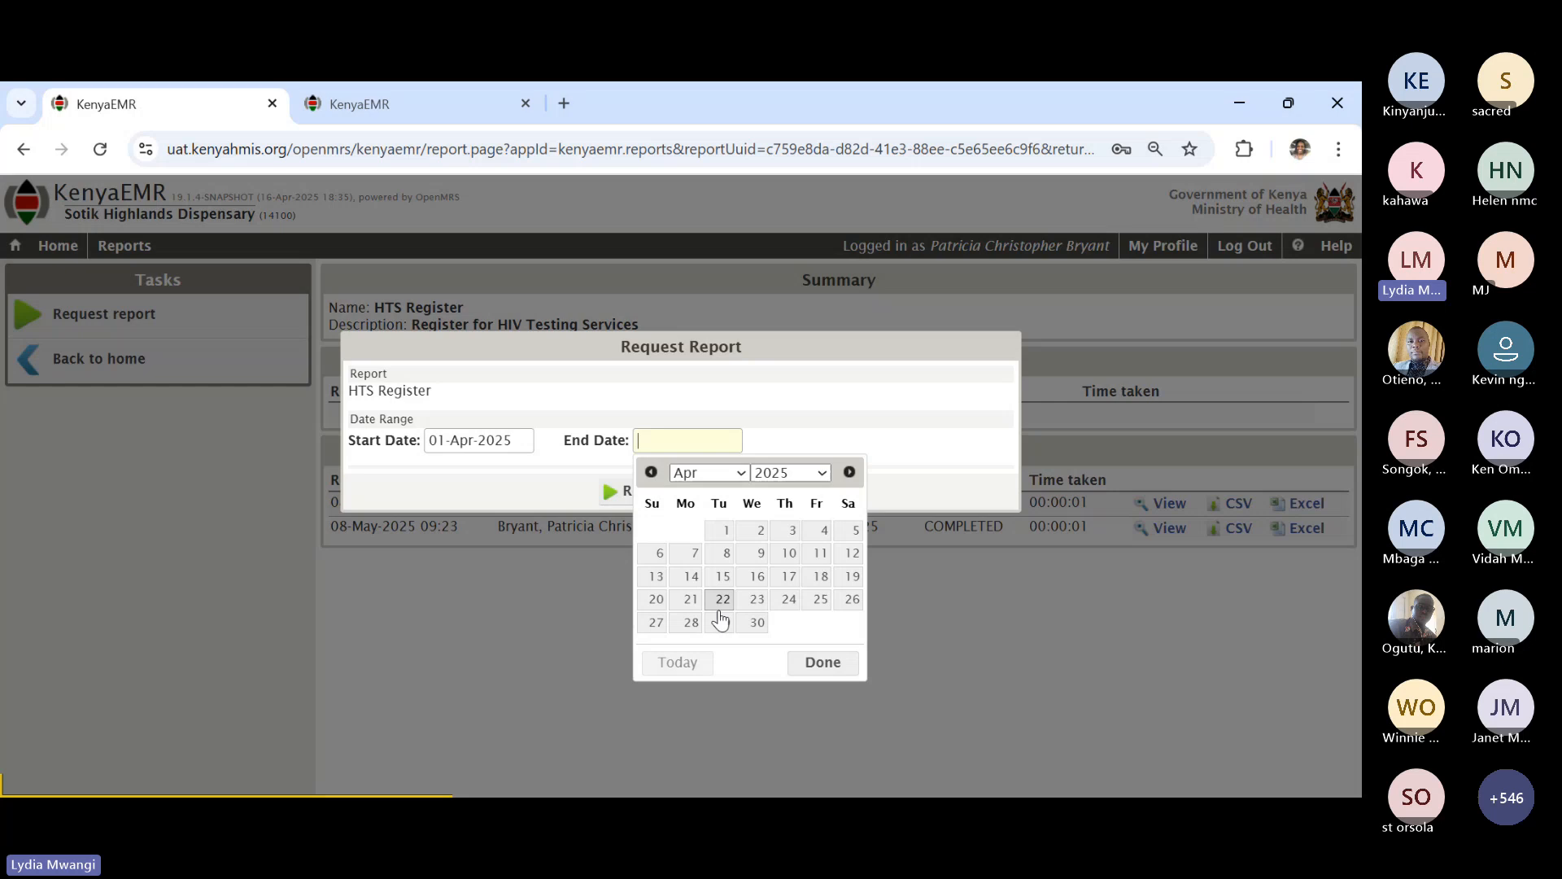
click(756, 622)
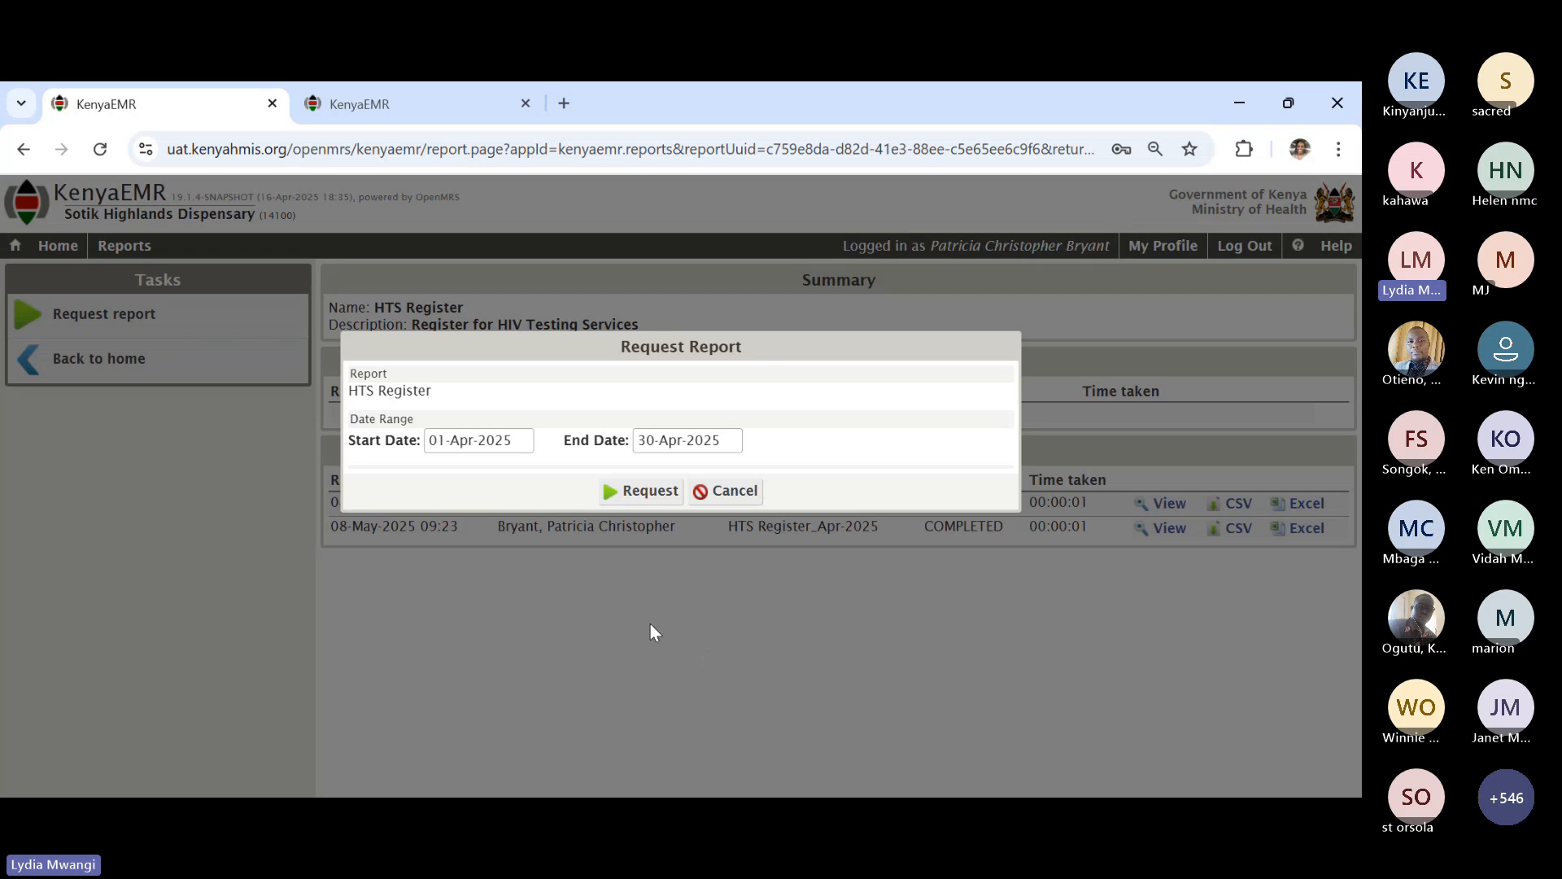
click(648, 493)
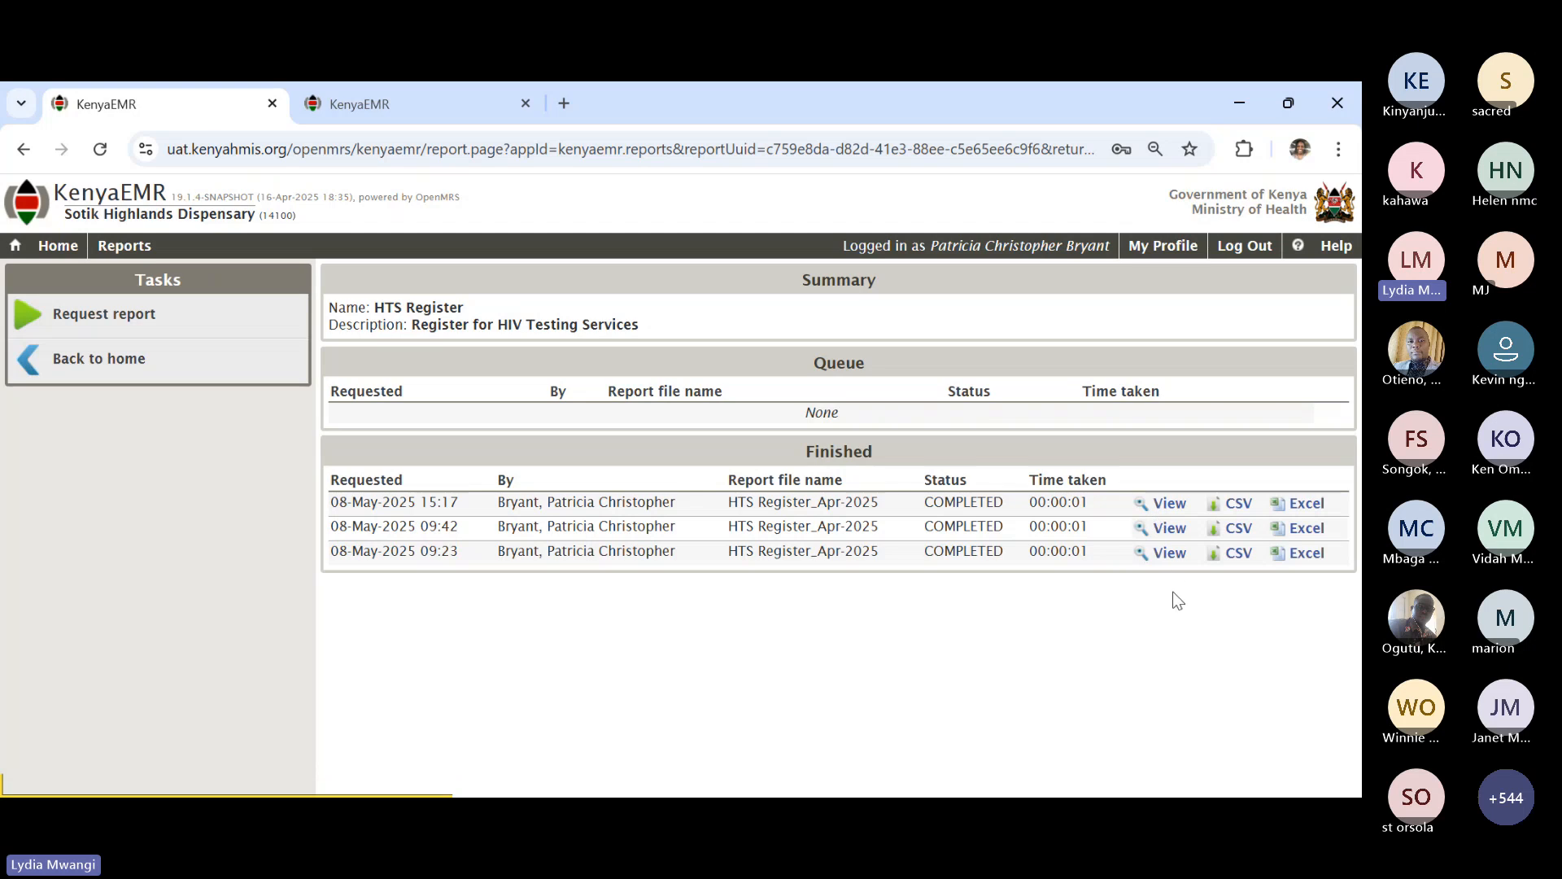
- View the newest HTS Register run, then download it as HTS Register_Apr-2025 (1).xls
click(1168, 505)
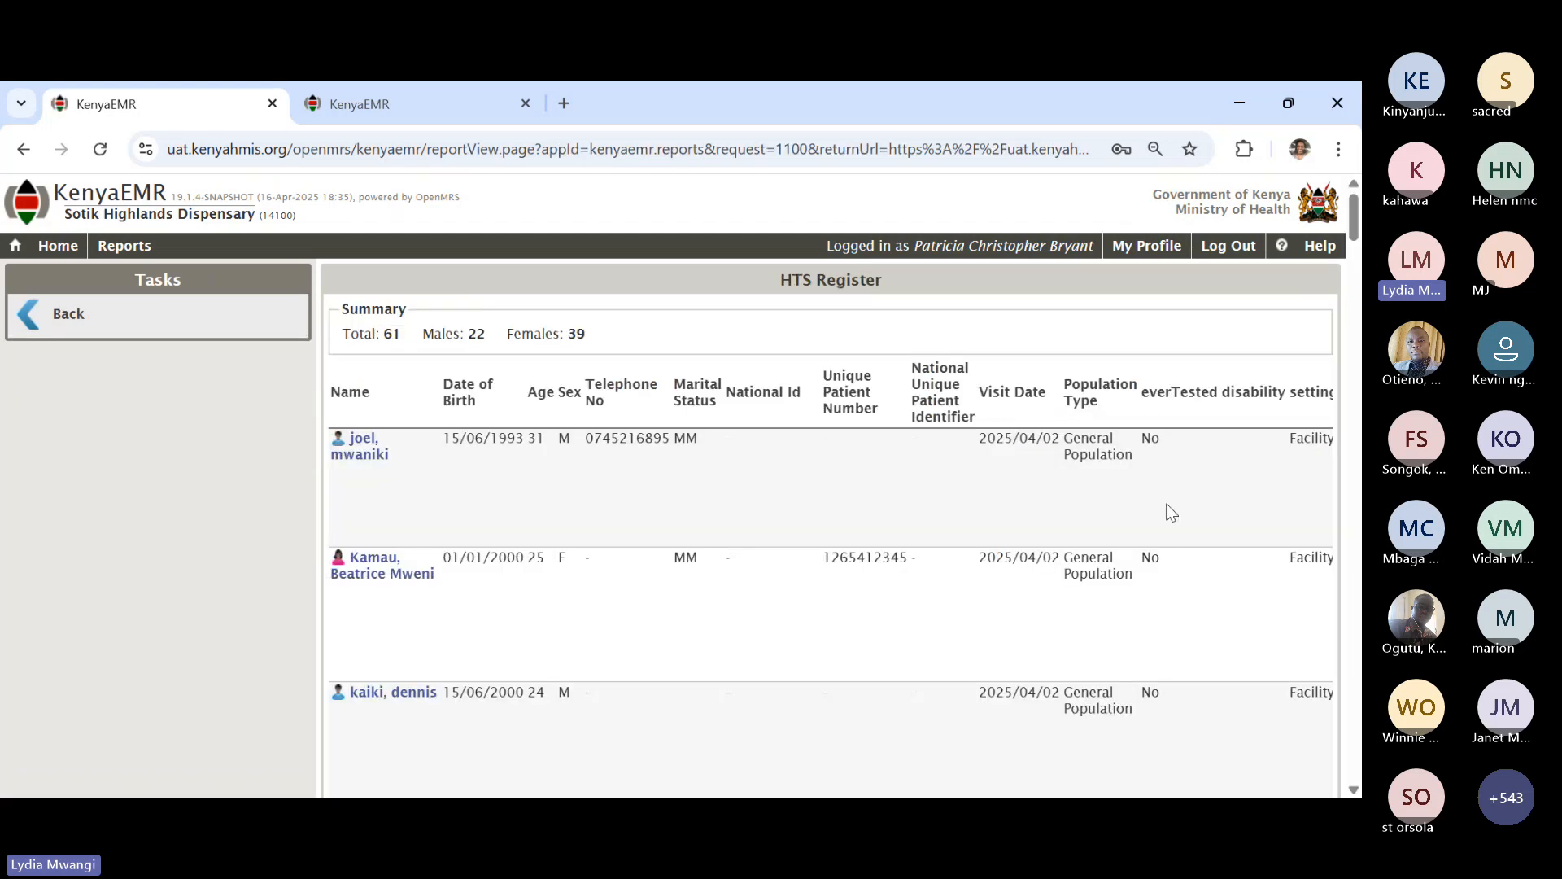
click(57, 317)
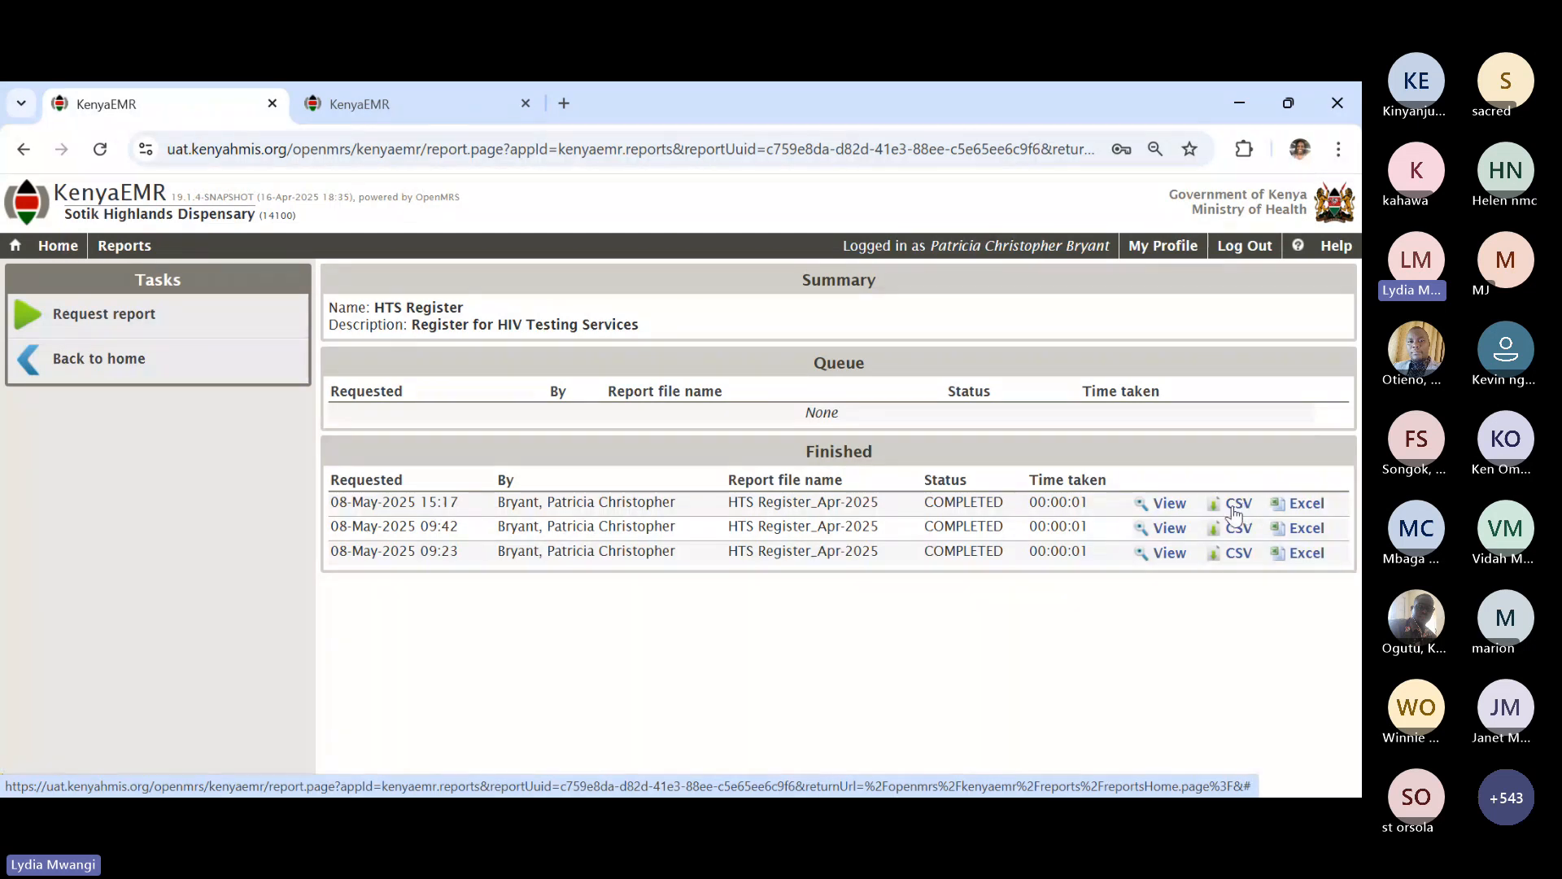
click(1293, 506)
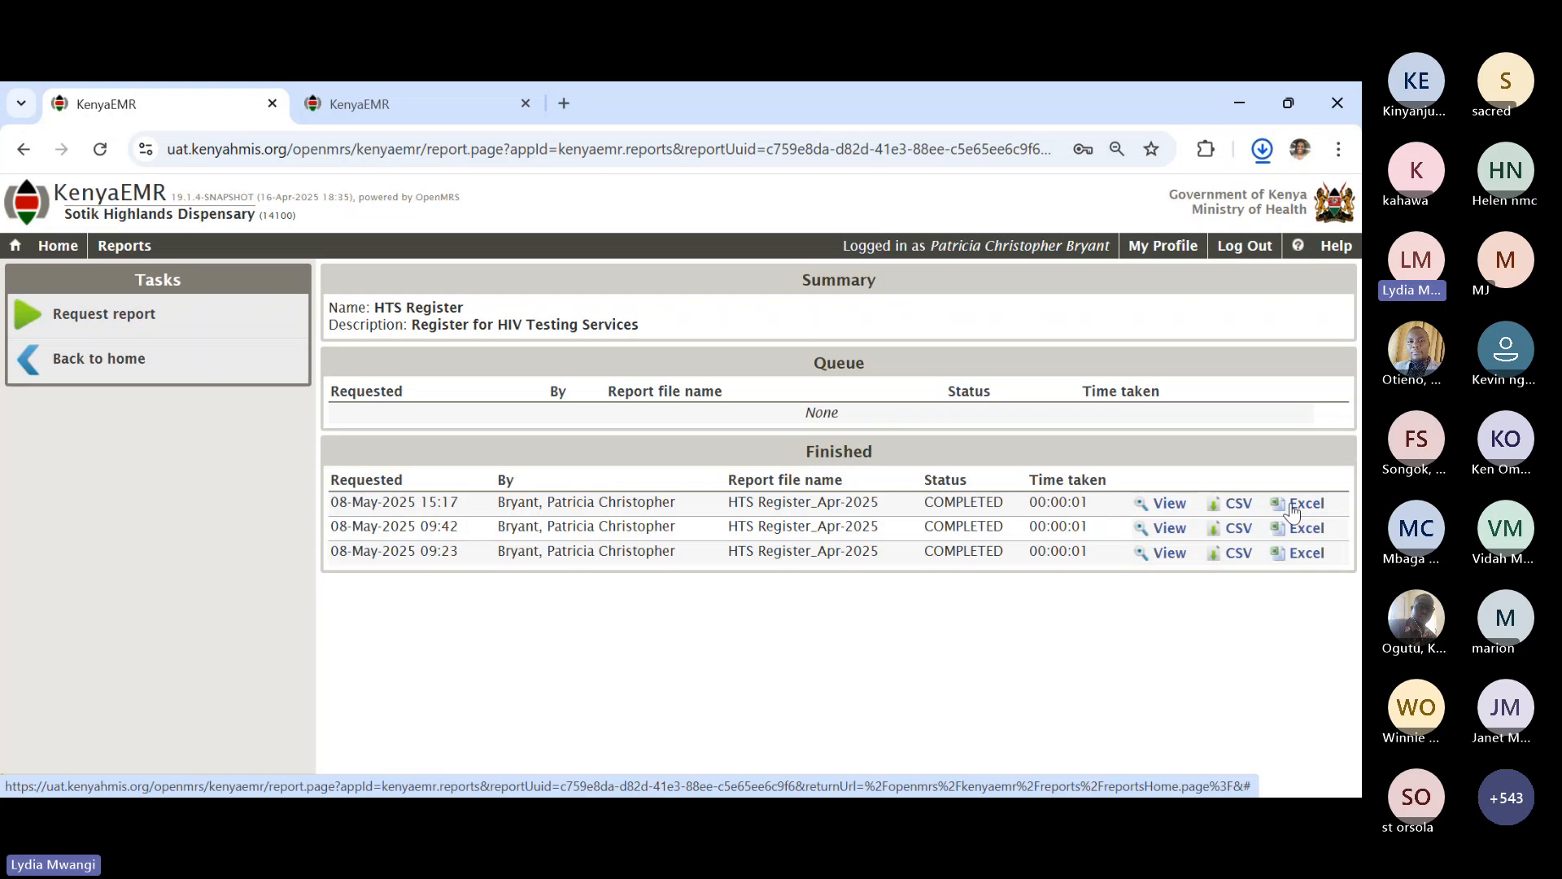
mouse_move(1072, 218)
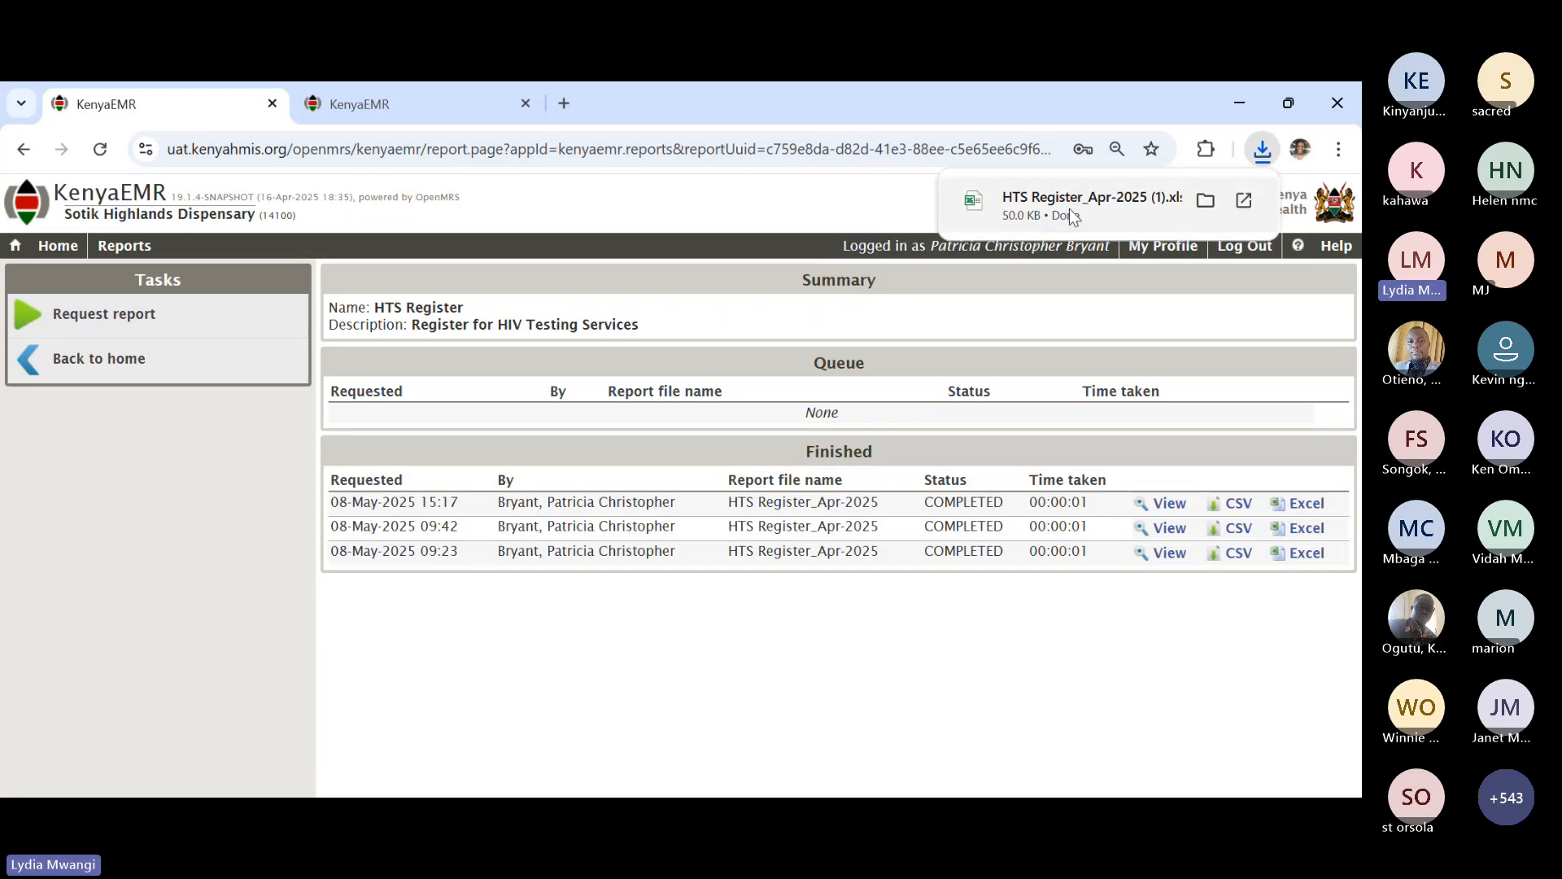
- Open HTS Register_Apr-2025 (1).xls from Chrome's downloads in Excel
click(1069, 208)
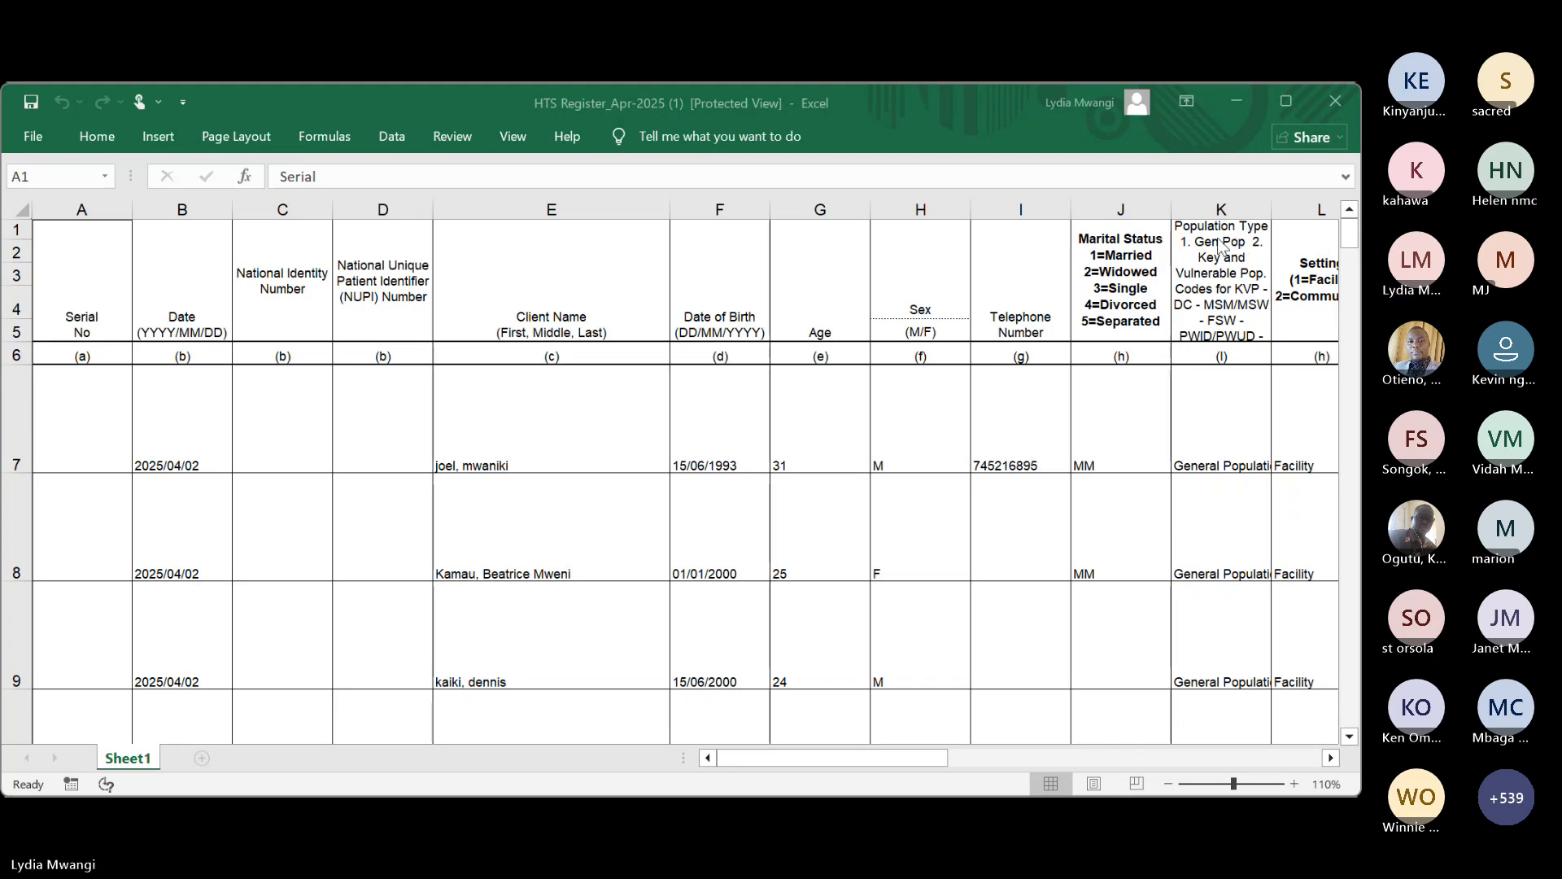
click(15, 231)
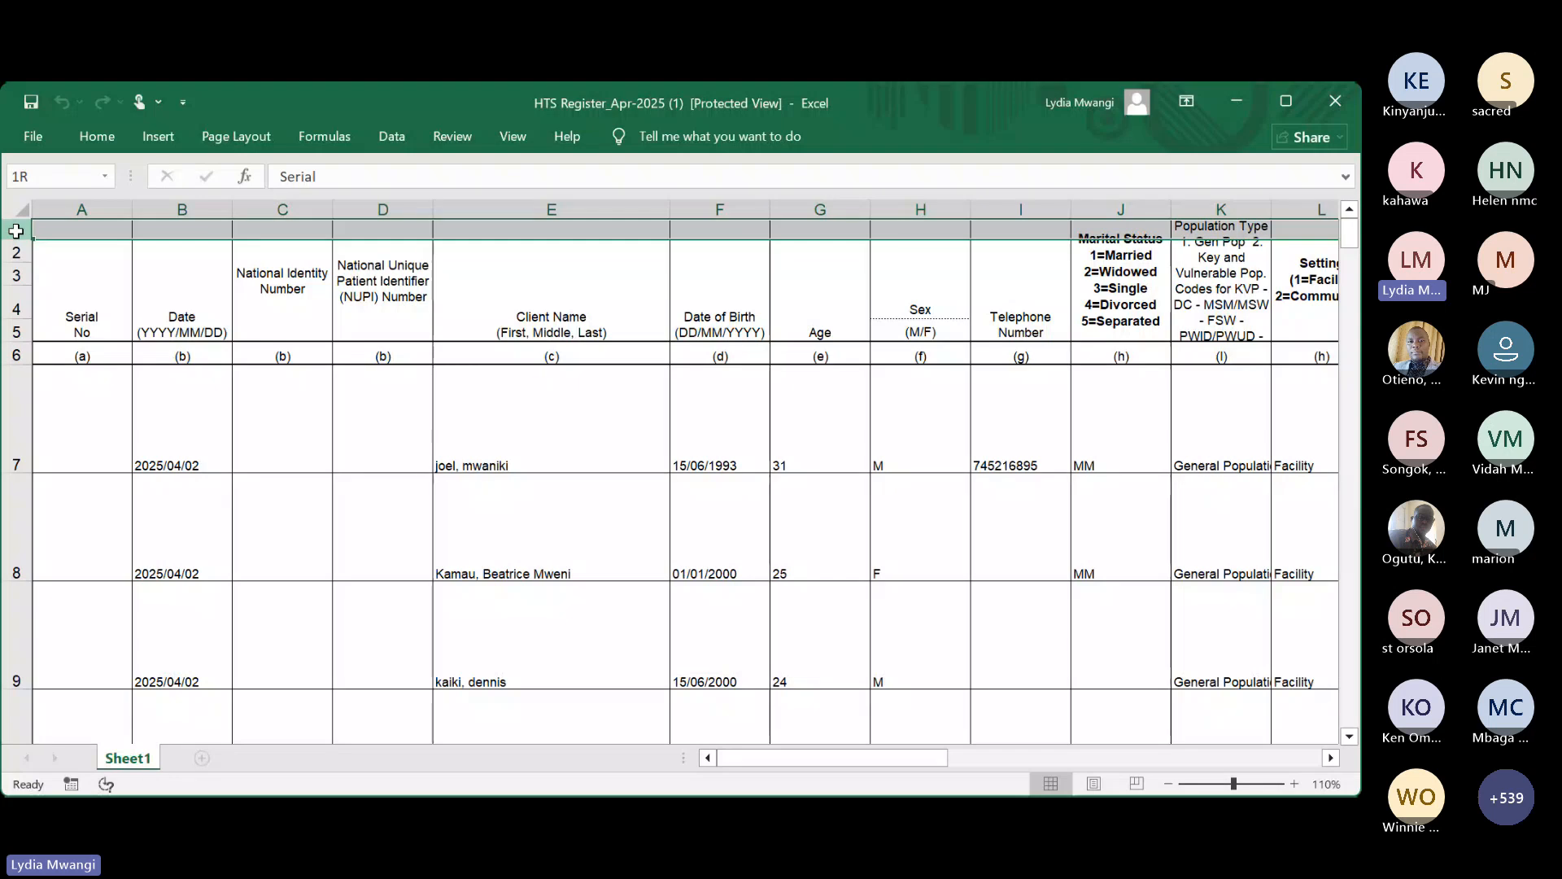
drag(15, 231, 18, 332)
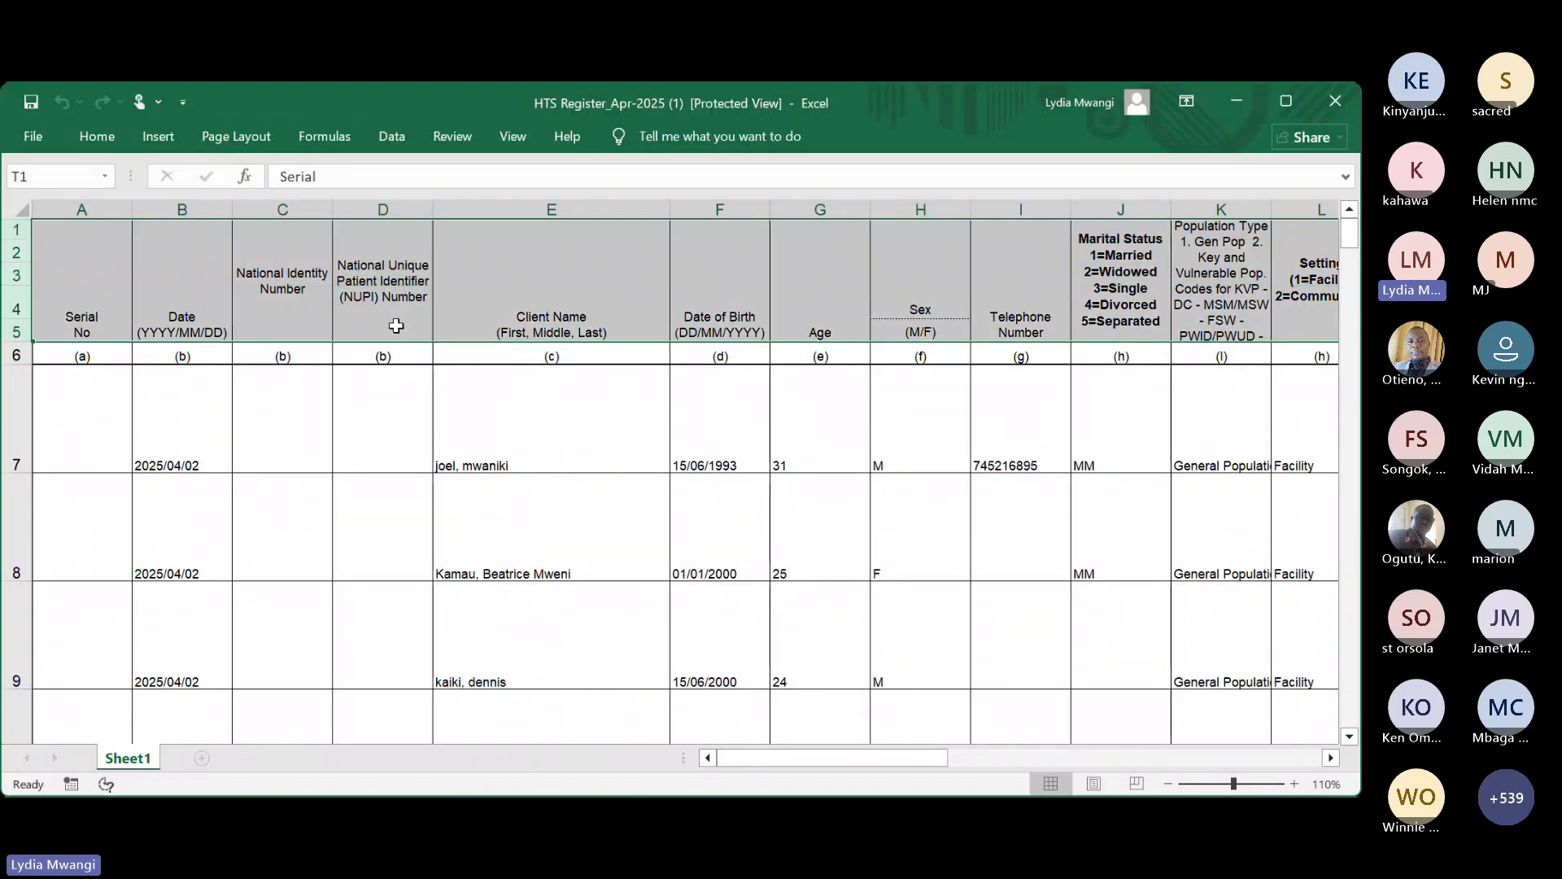
click(96, 137)
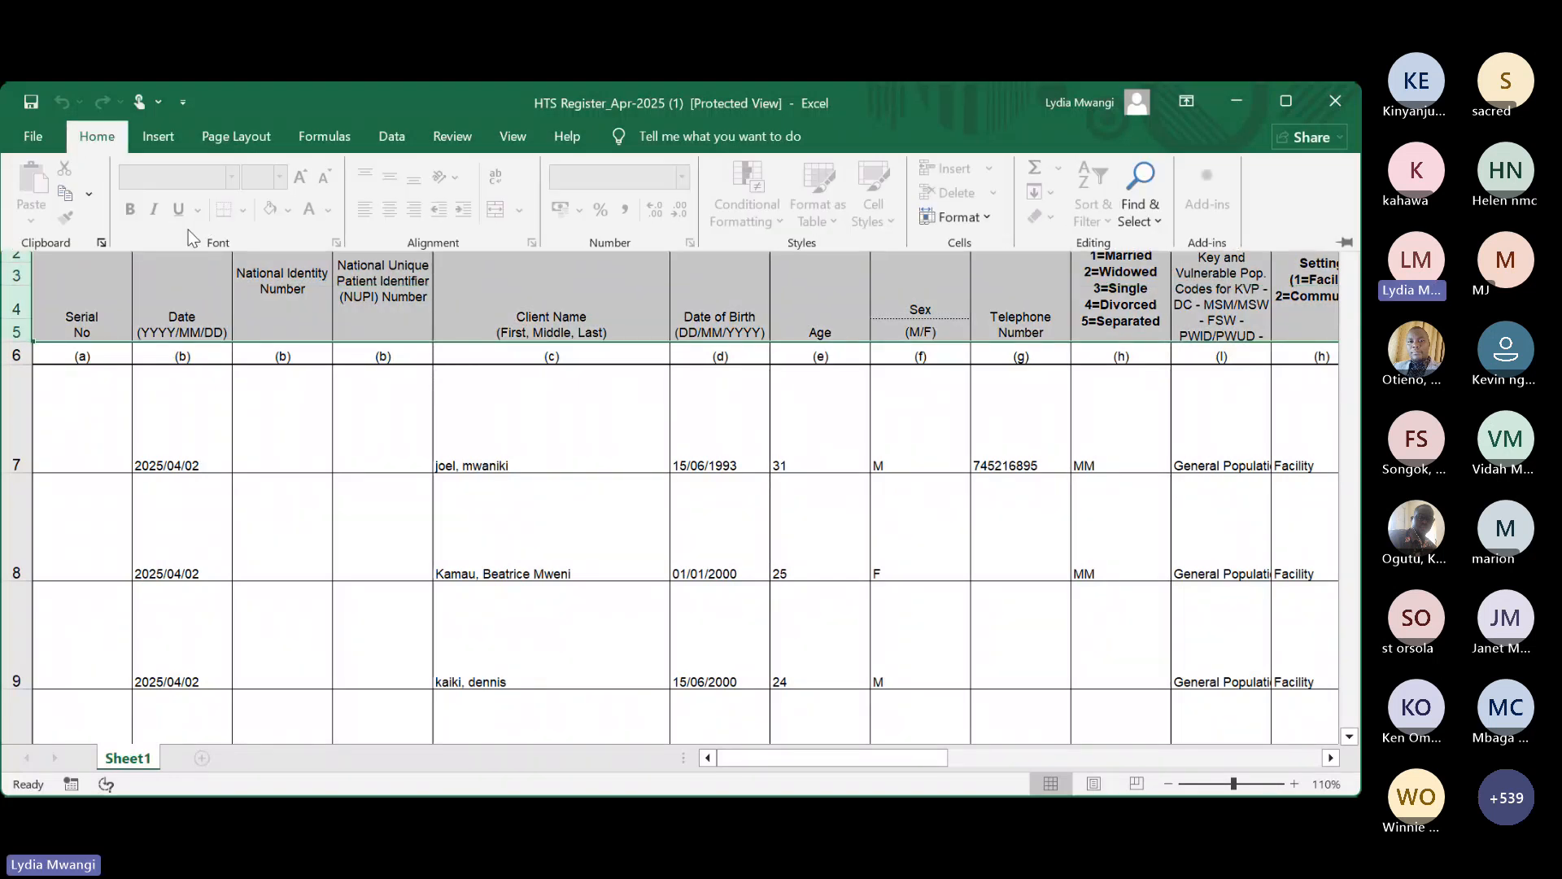
click(339, 403)
scroll(340, 403, down, 1)
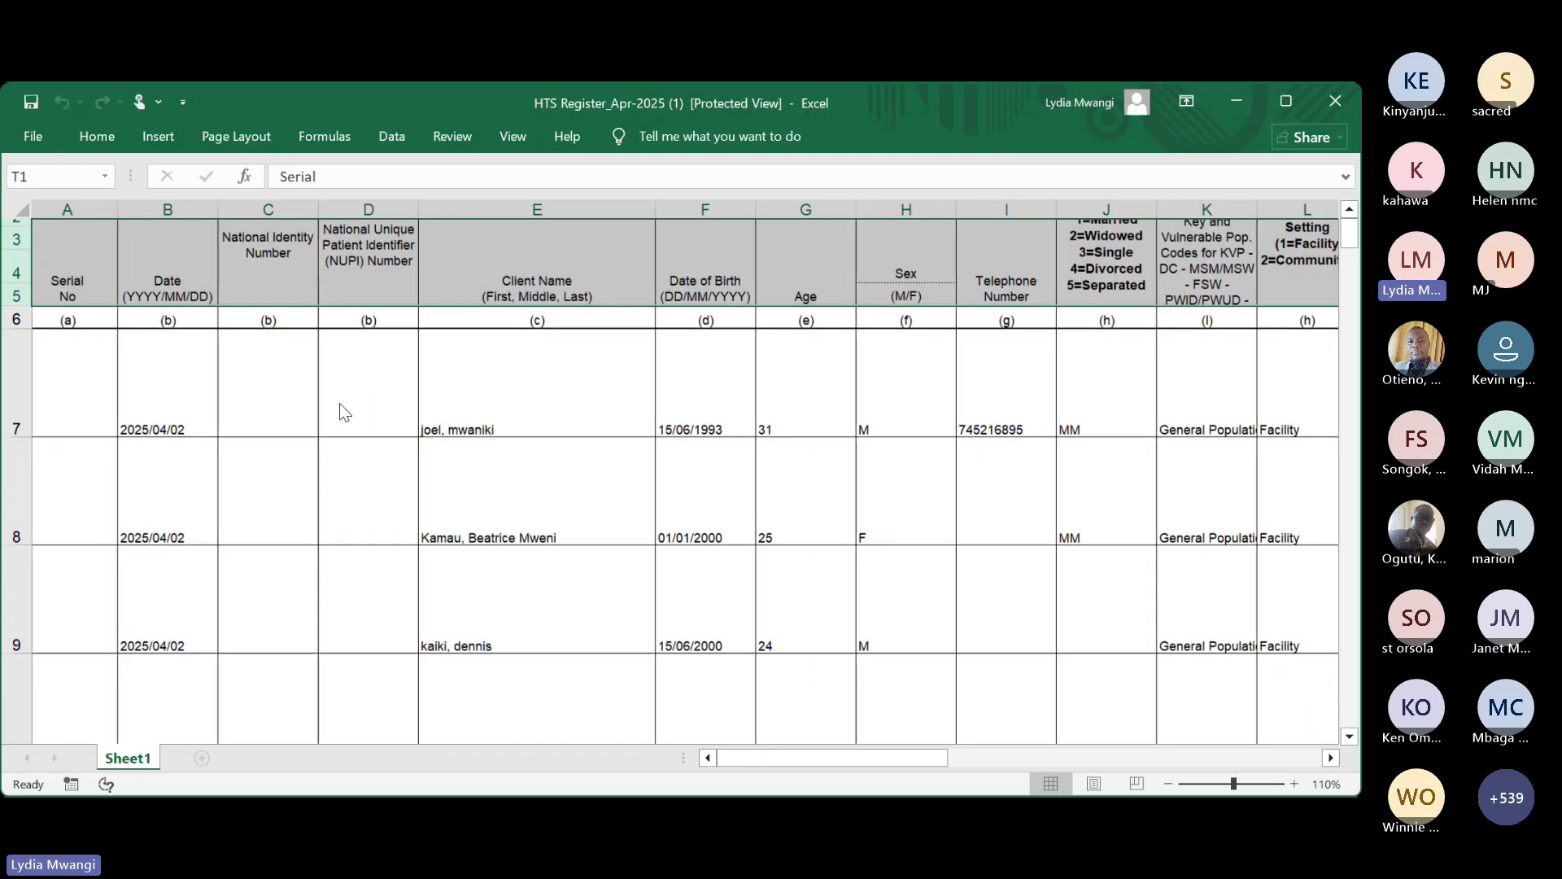
scroll(339, 403, right, 1)
scroll(339, 403, right, 2)
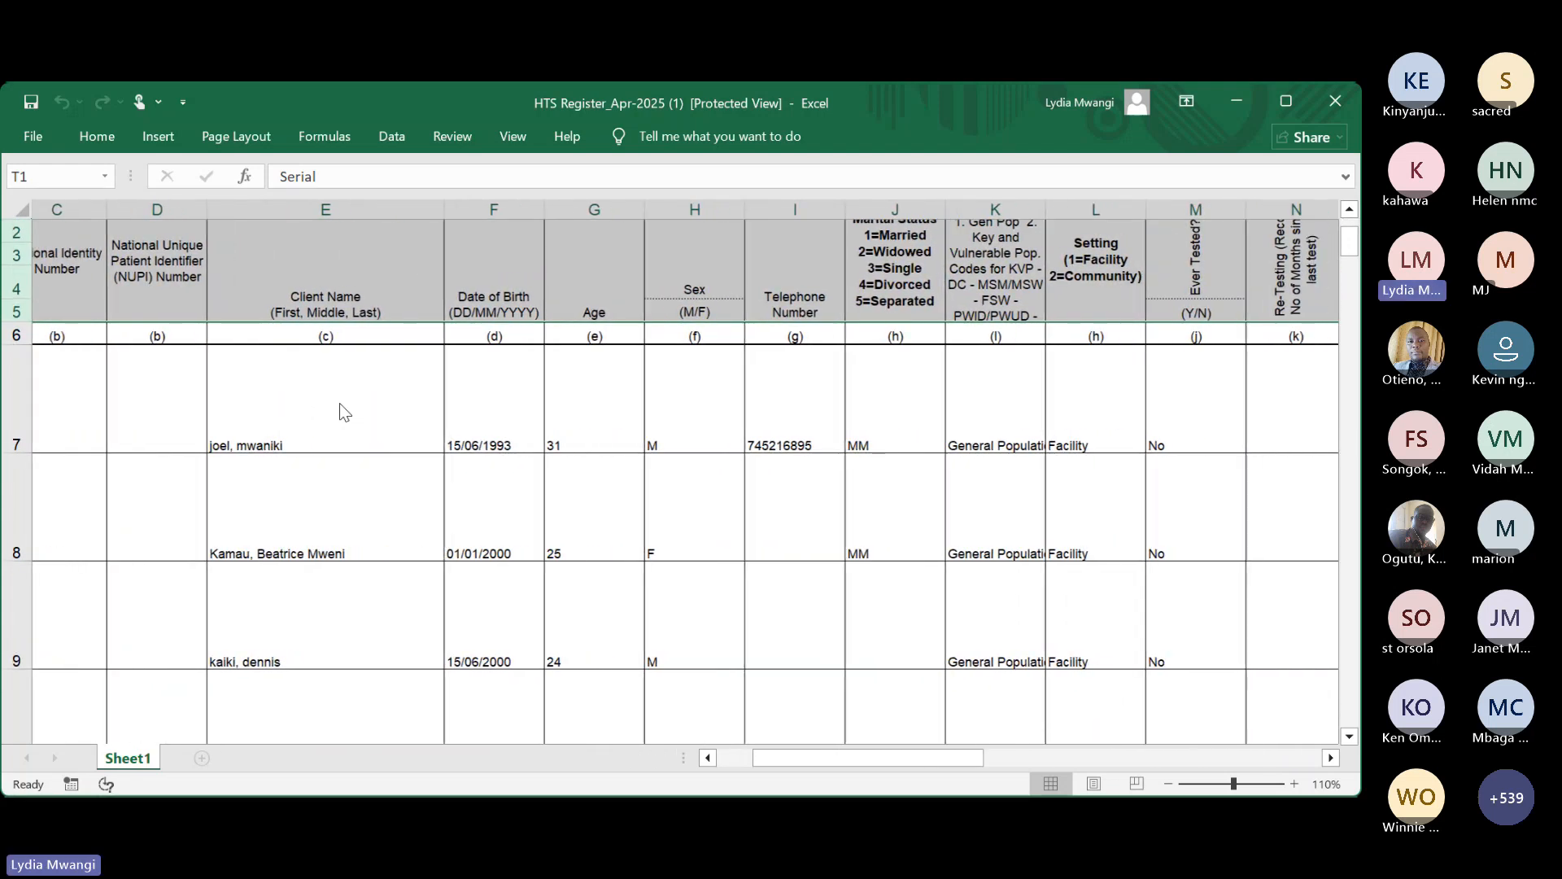
scroll(340, 402, left, 3)
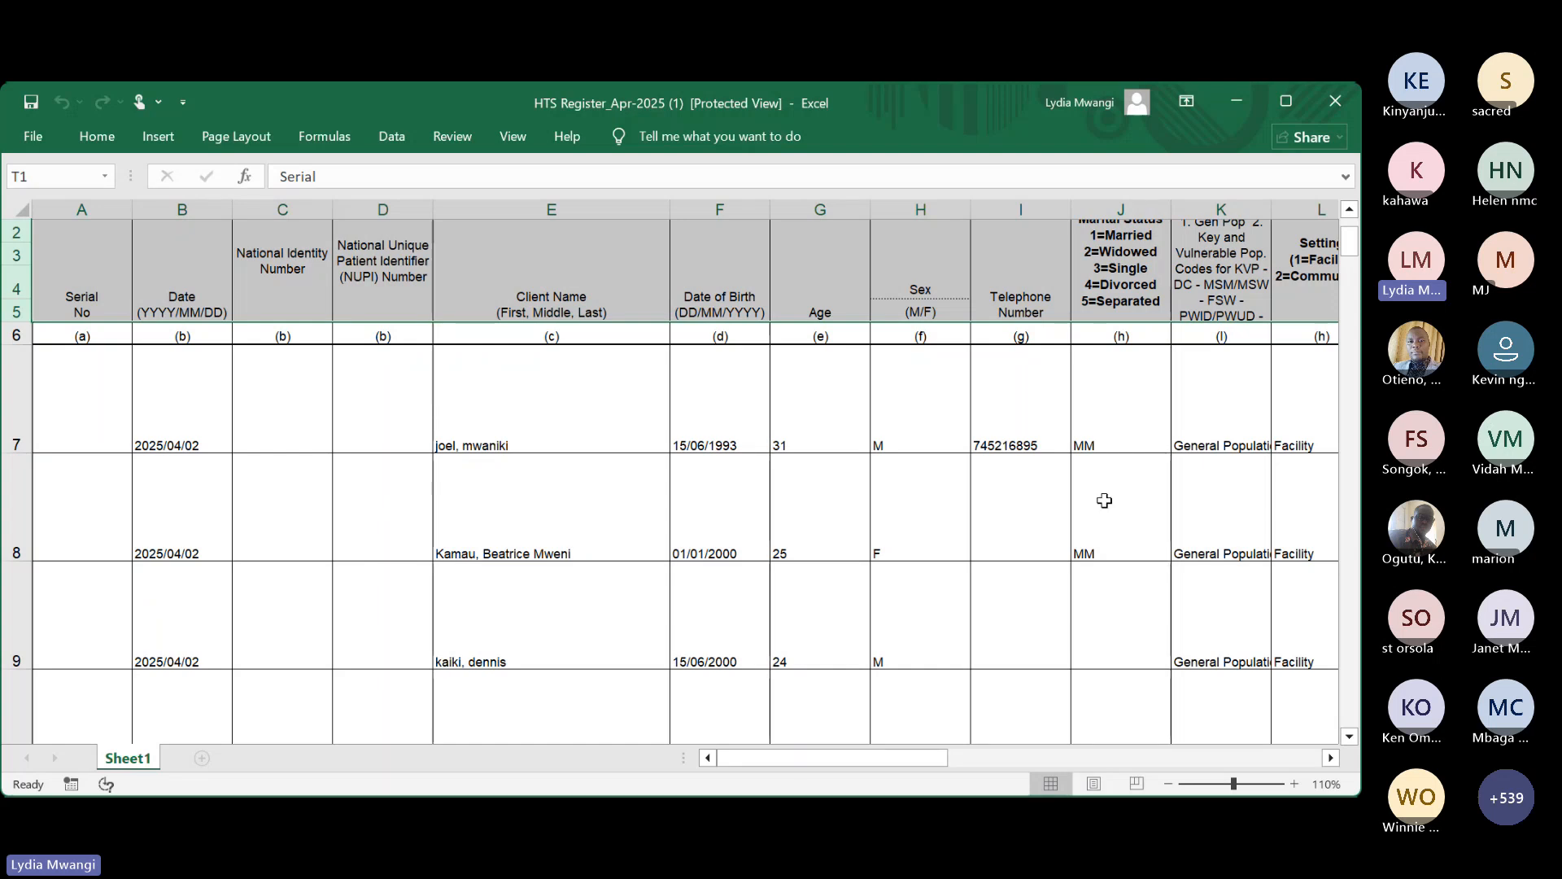
scroll(1102, 499, right, 8)
scroll(1105, 500, right, 3)
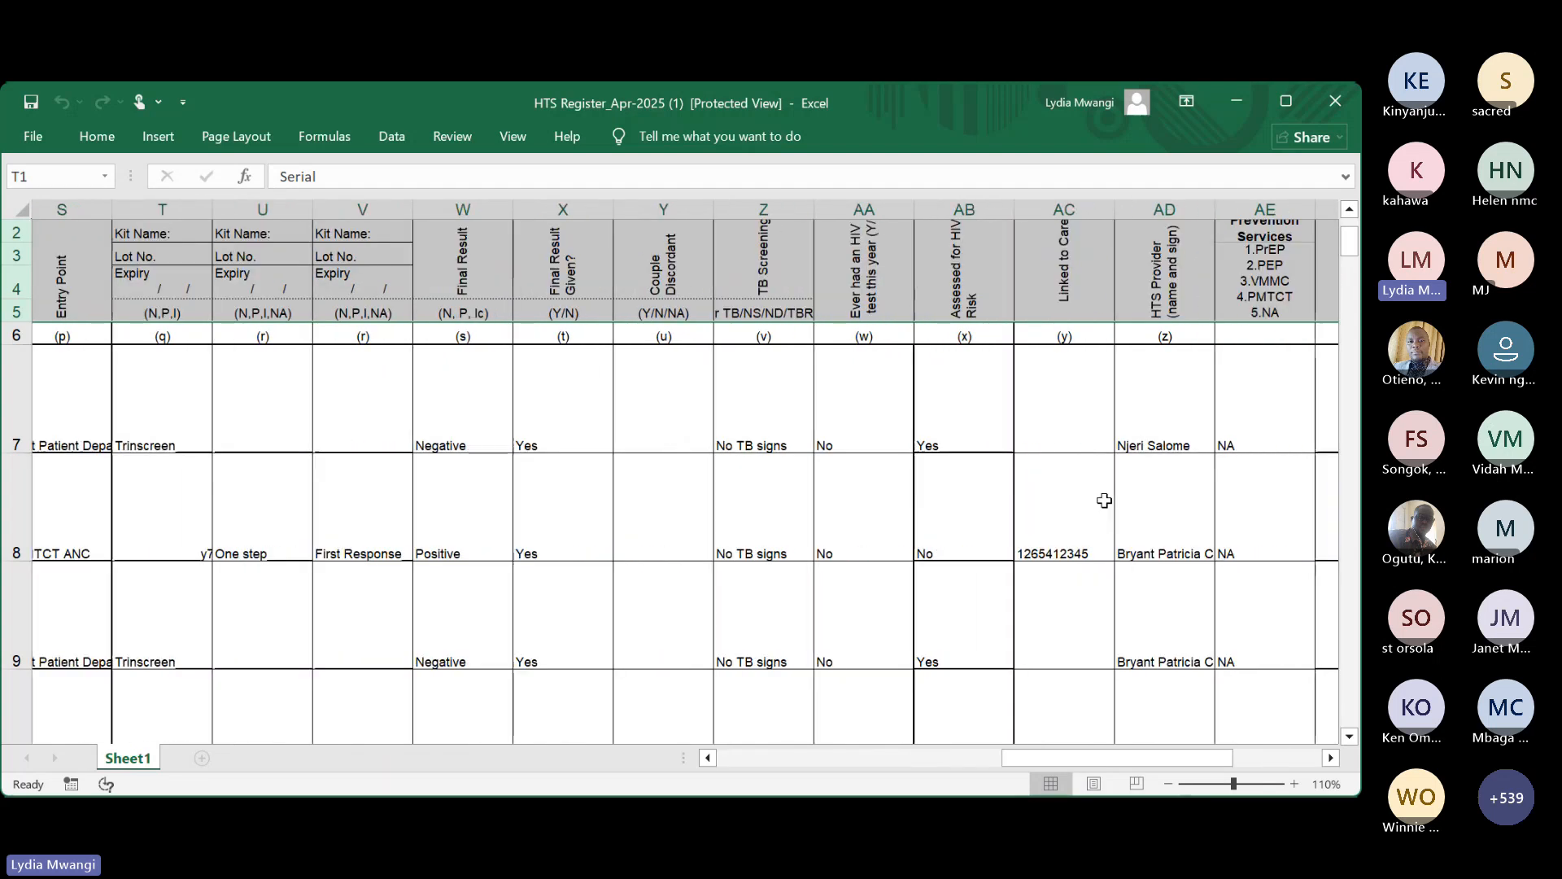
scroll(1104, 500, left, 10)
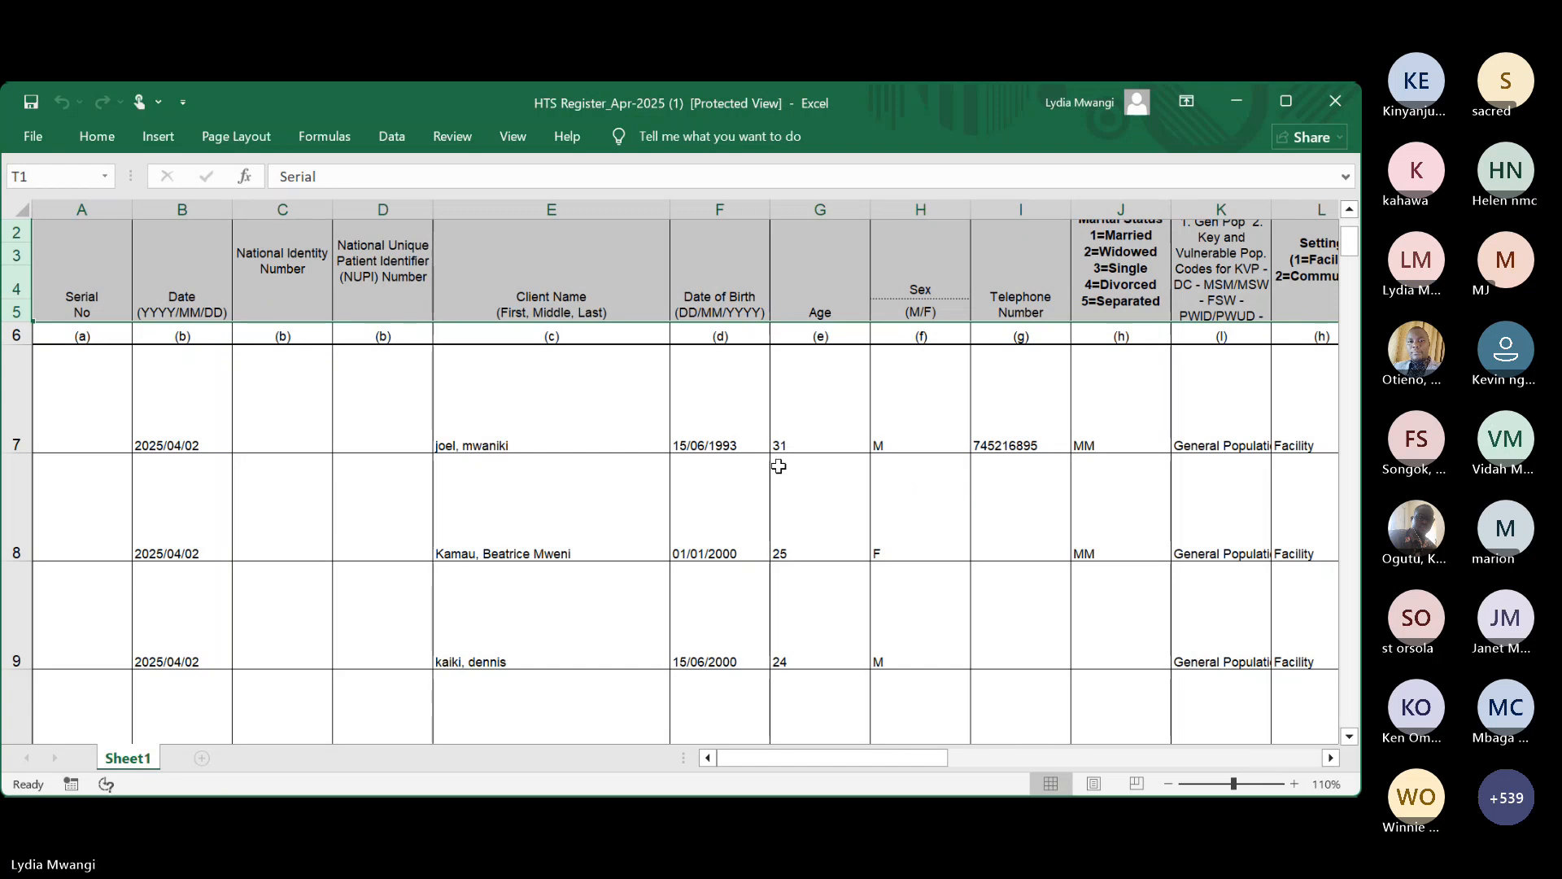
scroll(205, 485, down, 4)
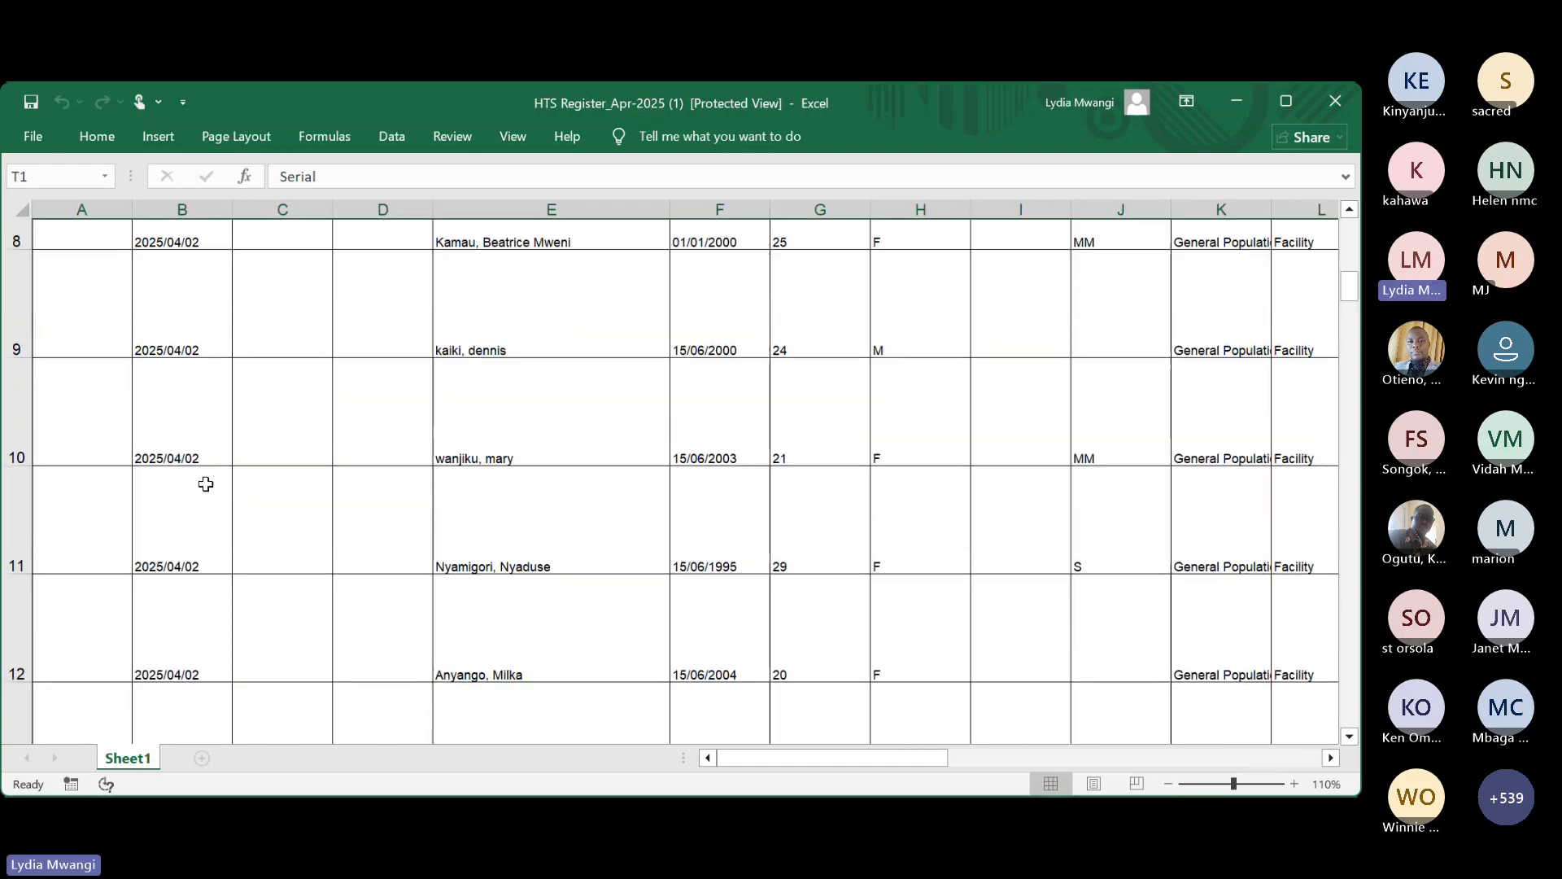
scroll(205, 484, down, 1)
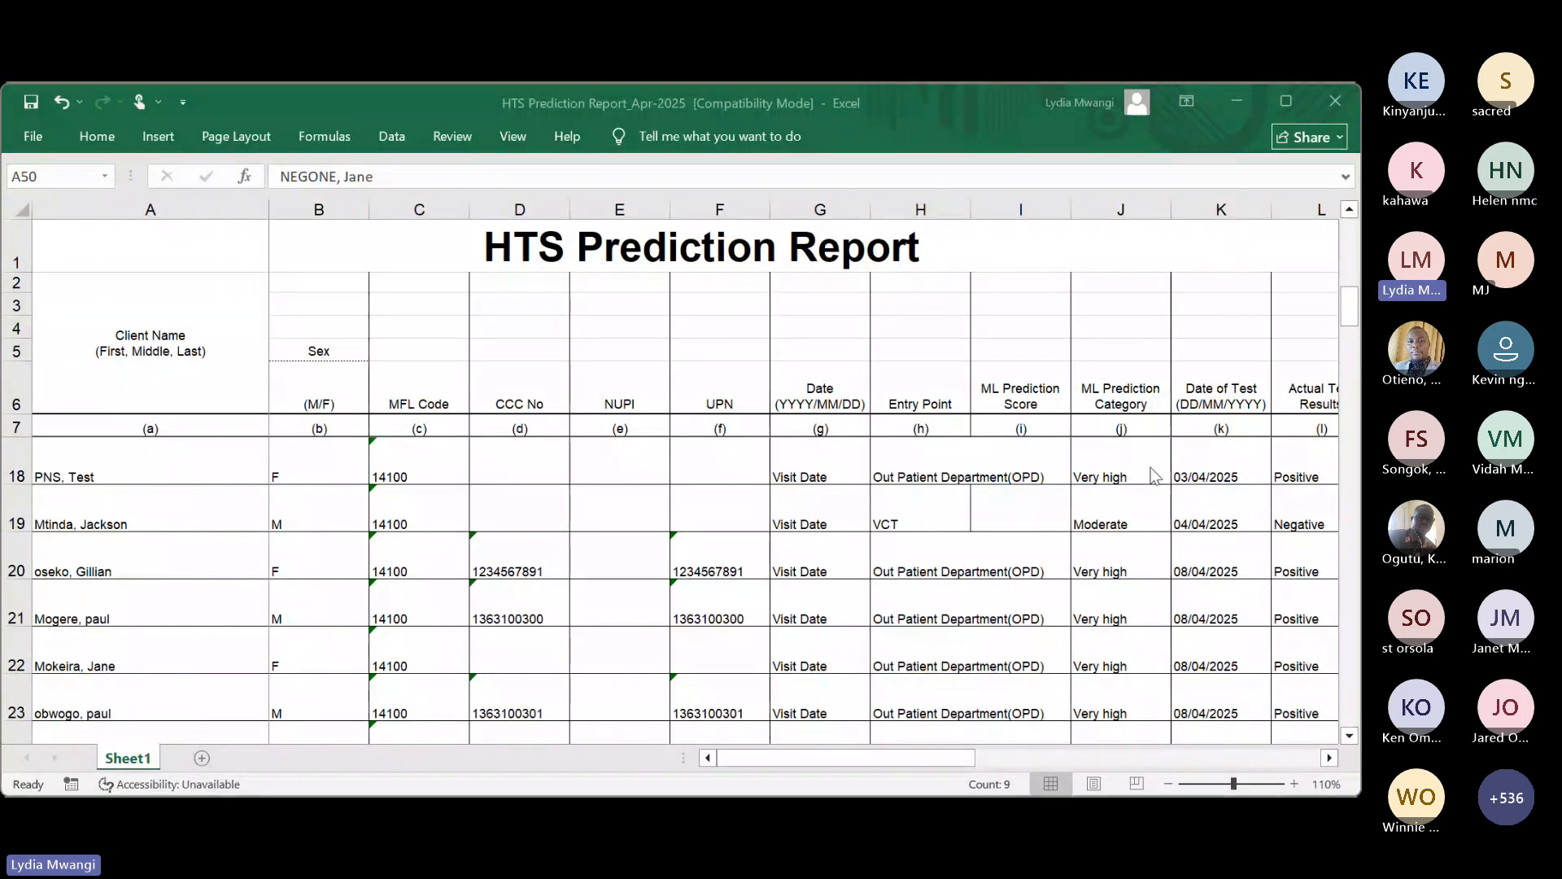
scroll(1156, 488, right, 10)
scroll(1161, 521, left, 2)
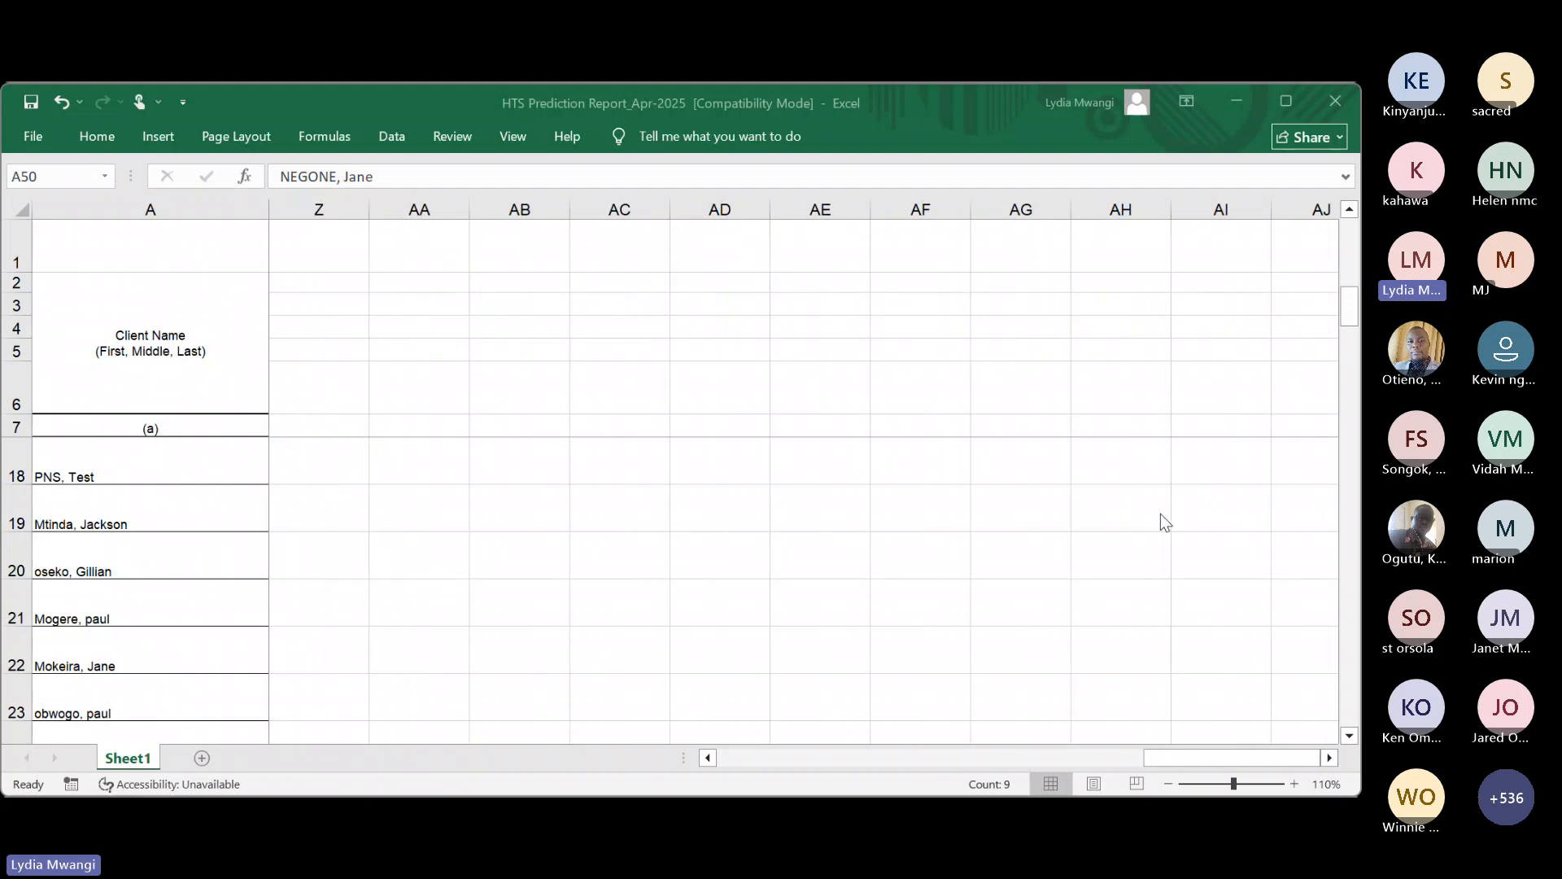
scroll(1164, 522, left, 8)
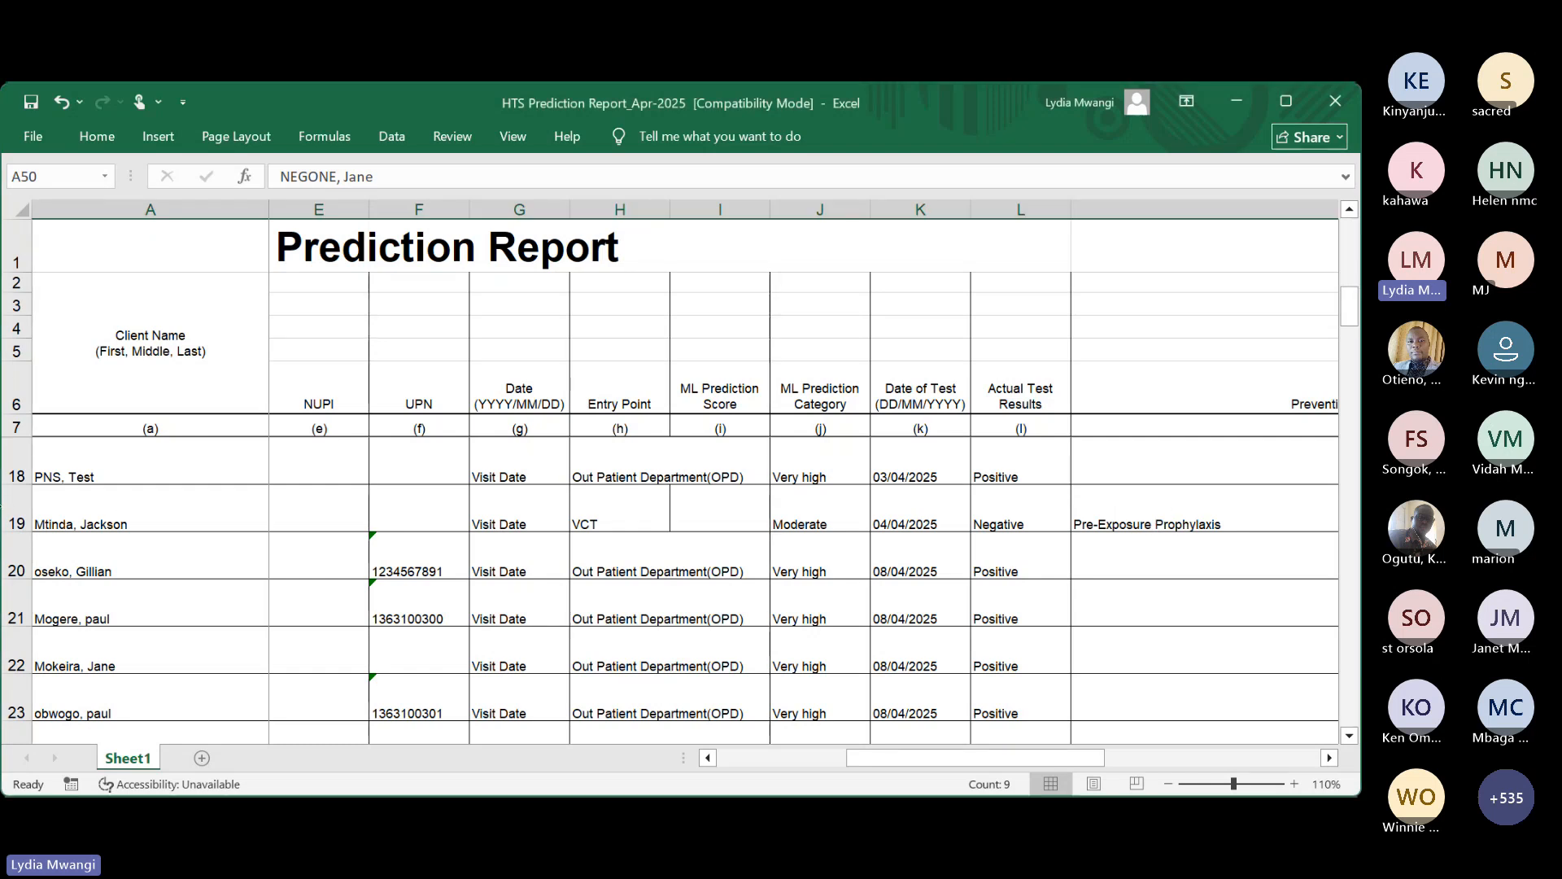
click(4, 509)
scroll(1164, 578, up, 2)
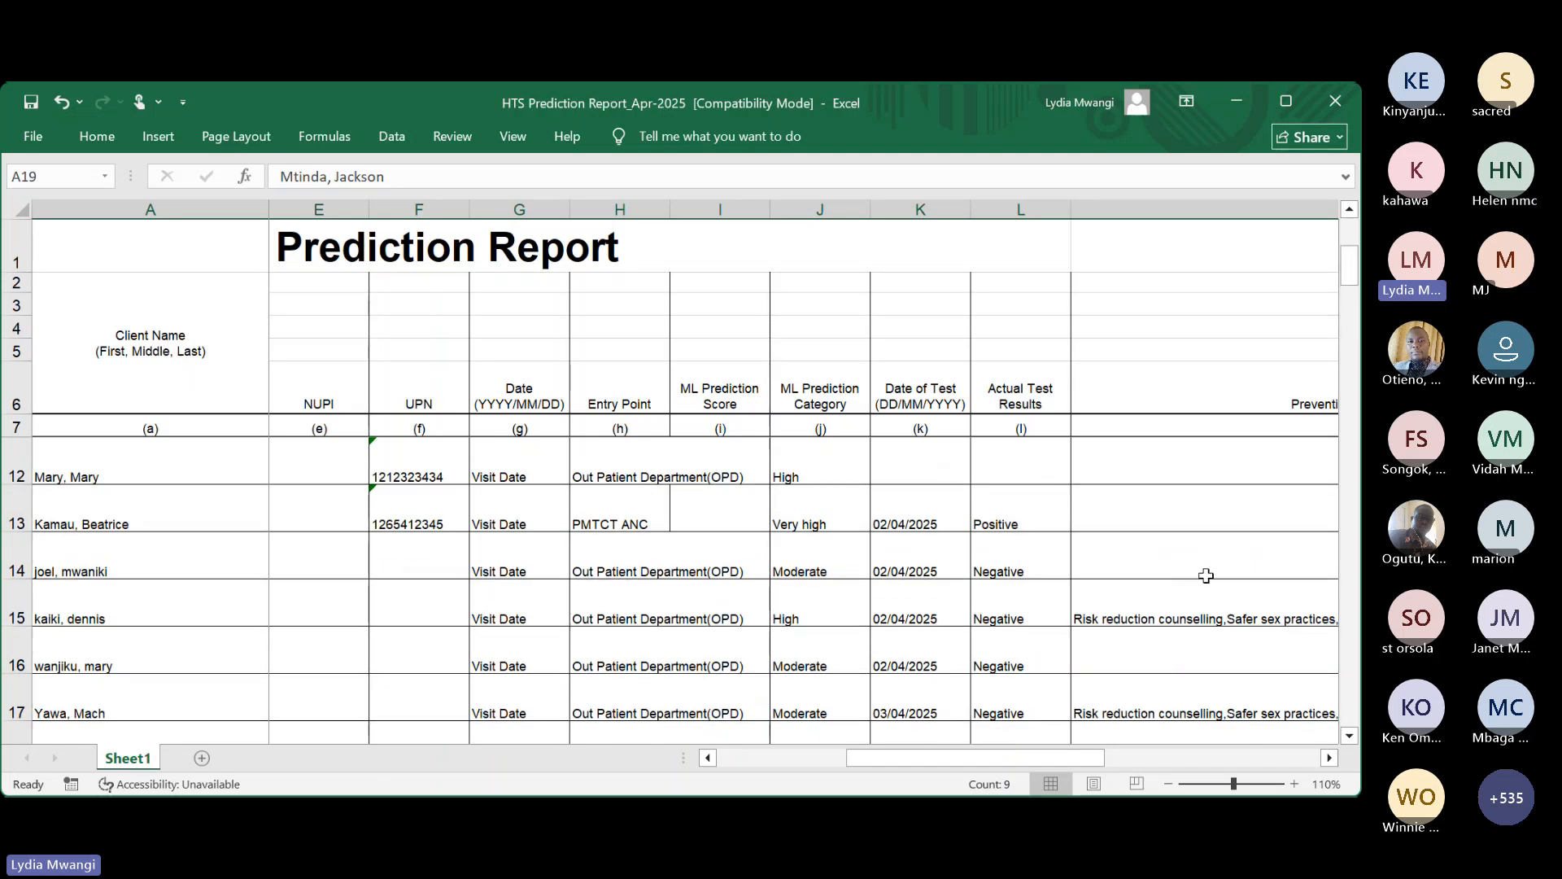
scroll(749, 602, left, 3)
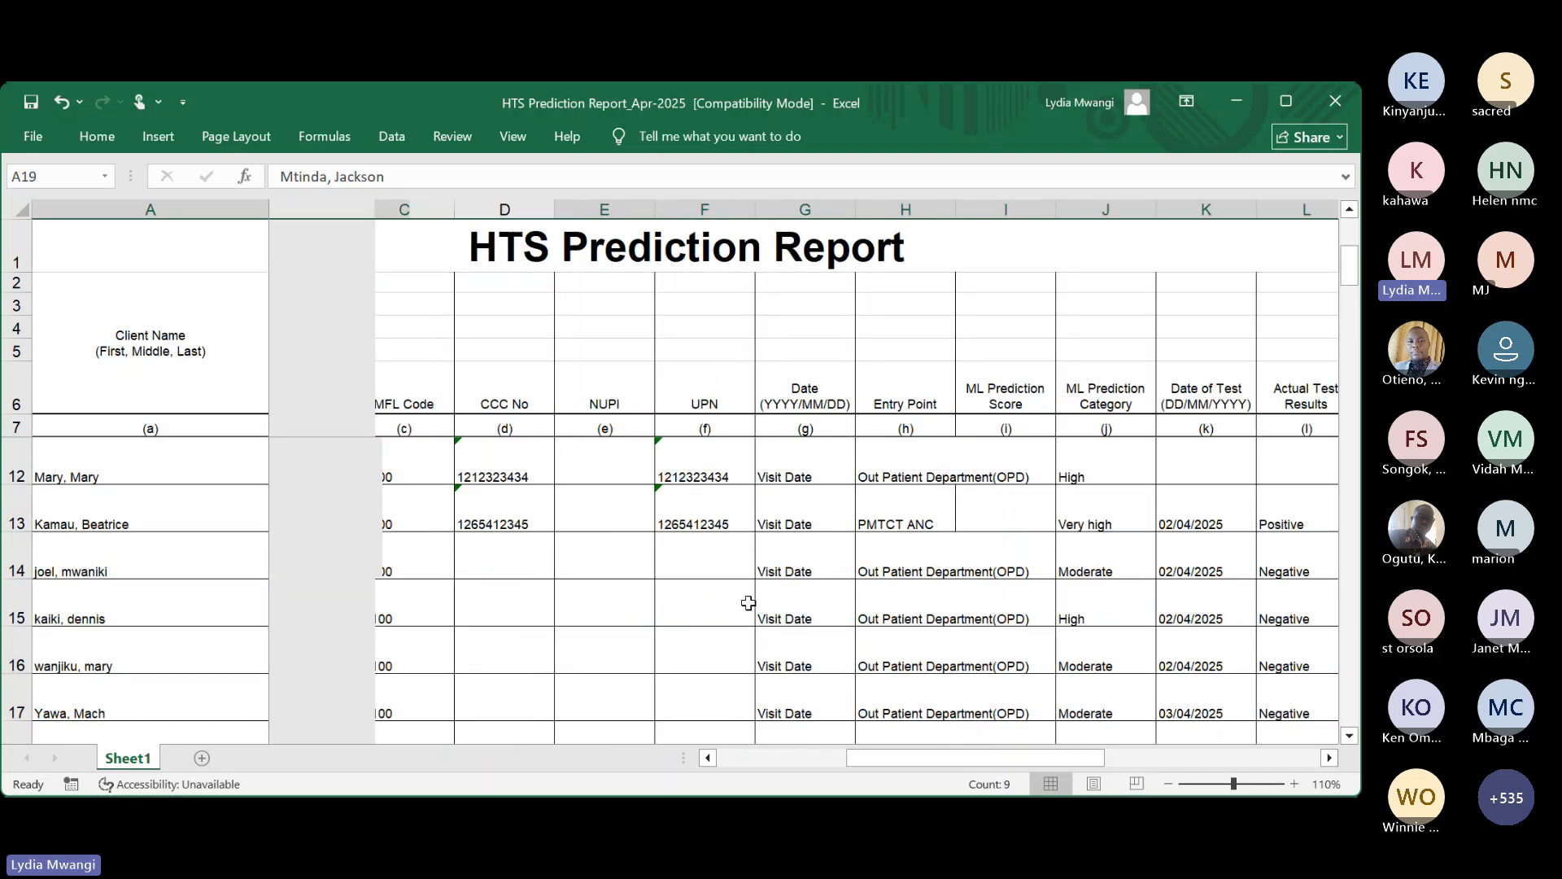
scroll(749, 602, right, 1)
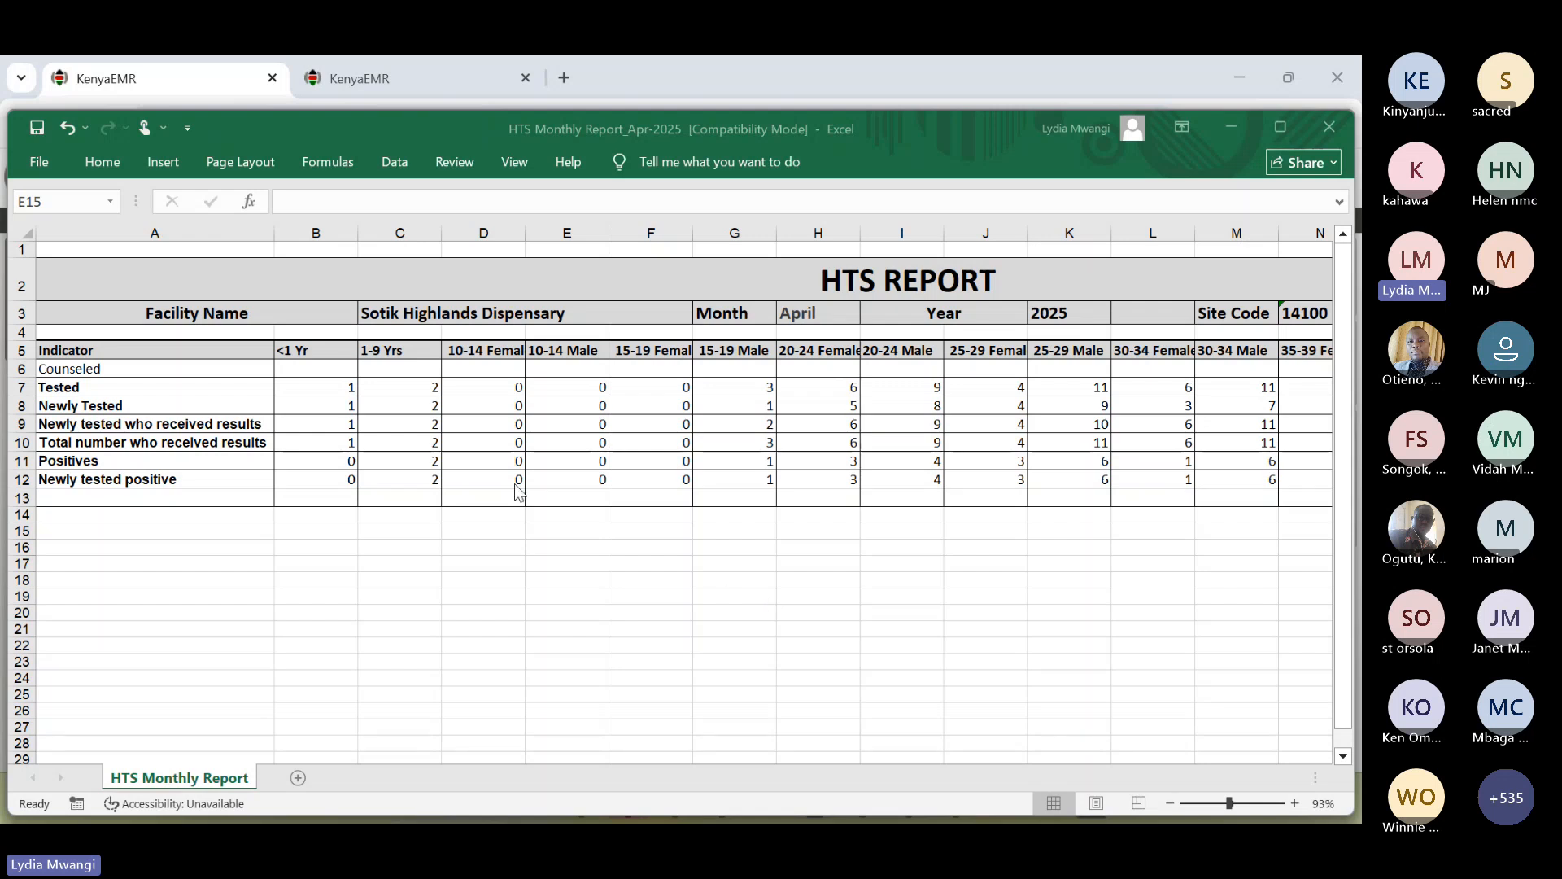
- Scroll right to the Total column (63 tested, 32 positive) and back
scroll(1107, 599, right, 3)
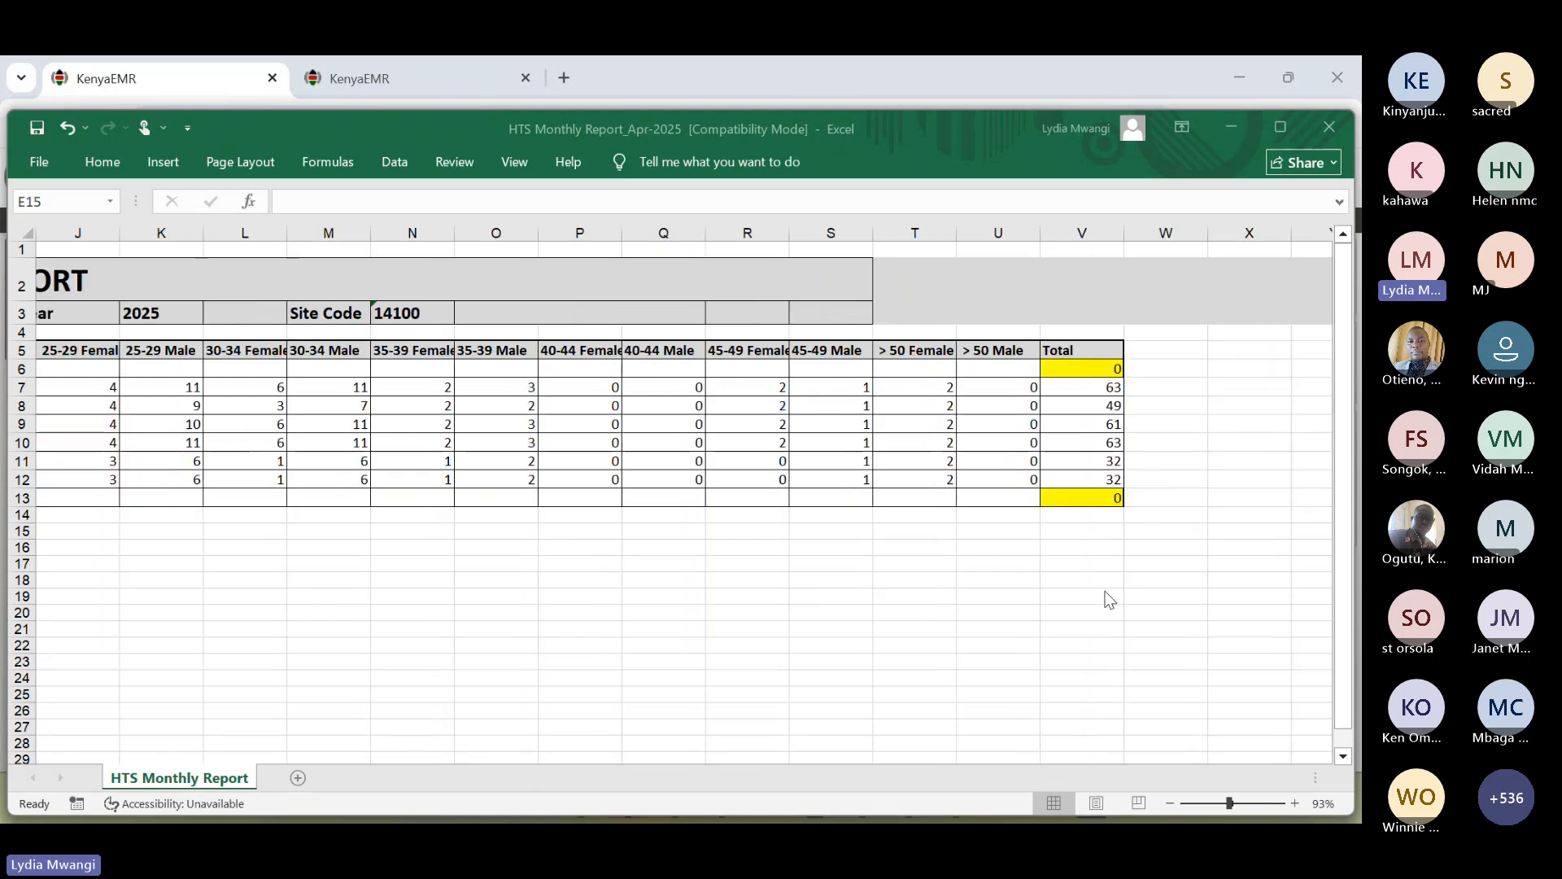
scroll(677, 615, left, 3)
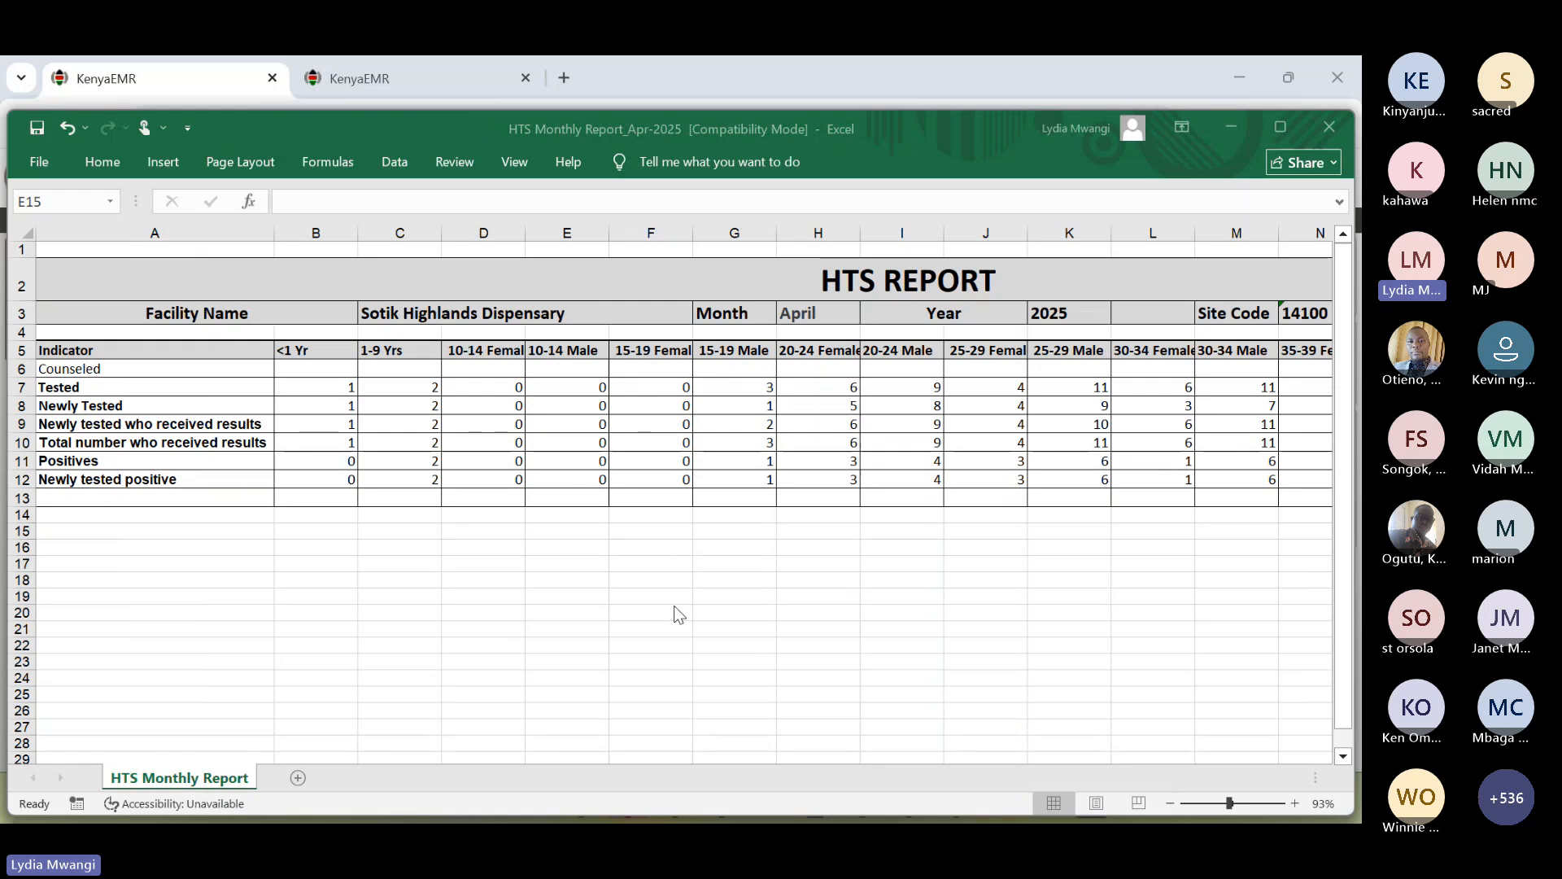
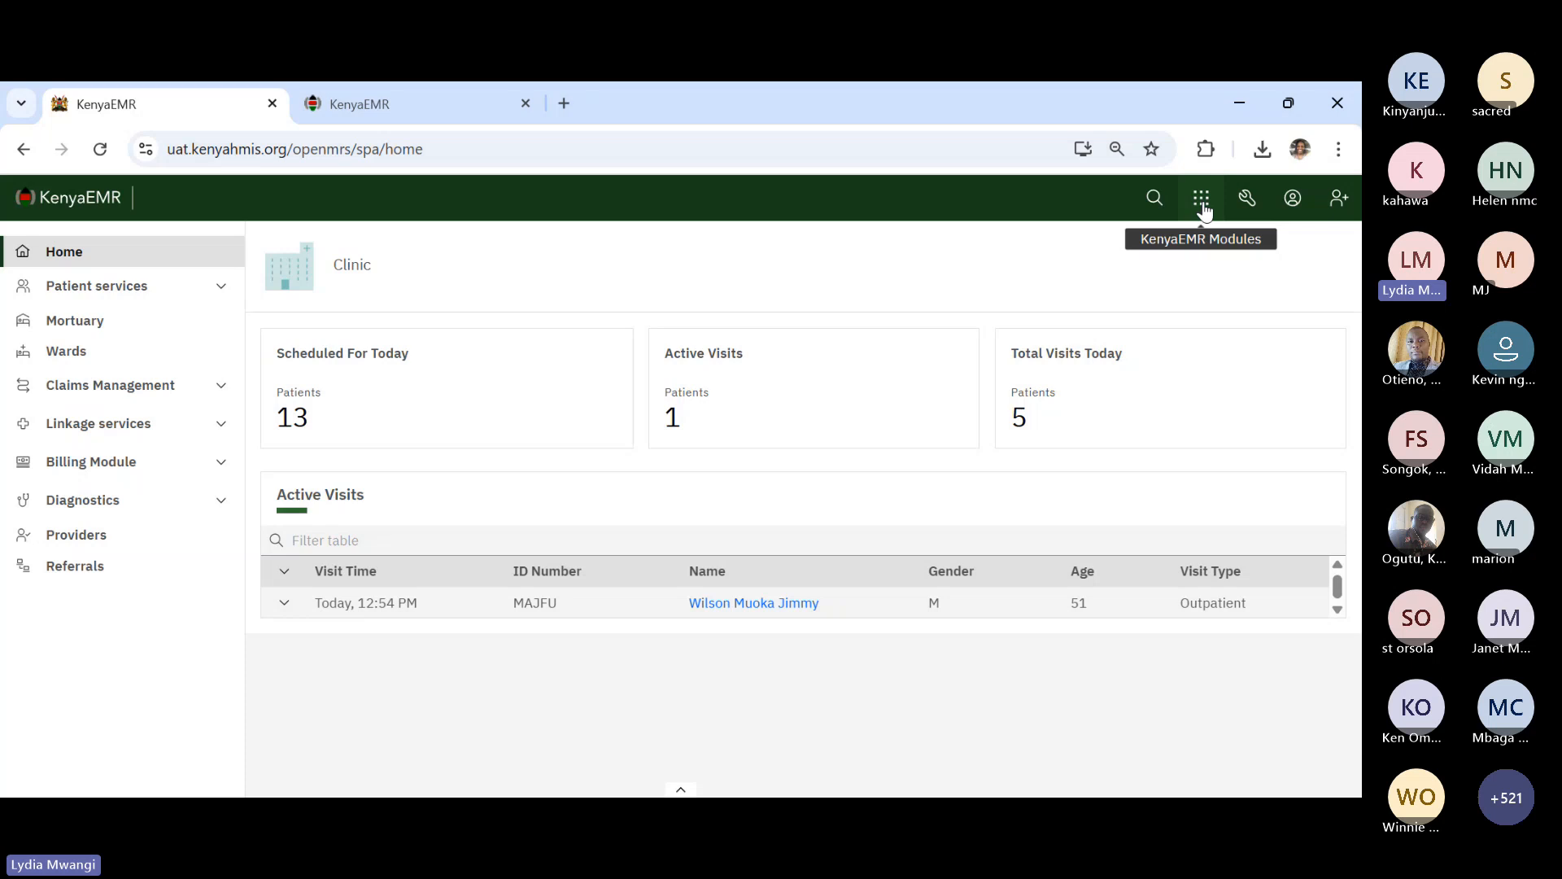
- Go to the classic KenyaEMR Home page from the modules grid menu
click(1203, 203)
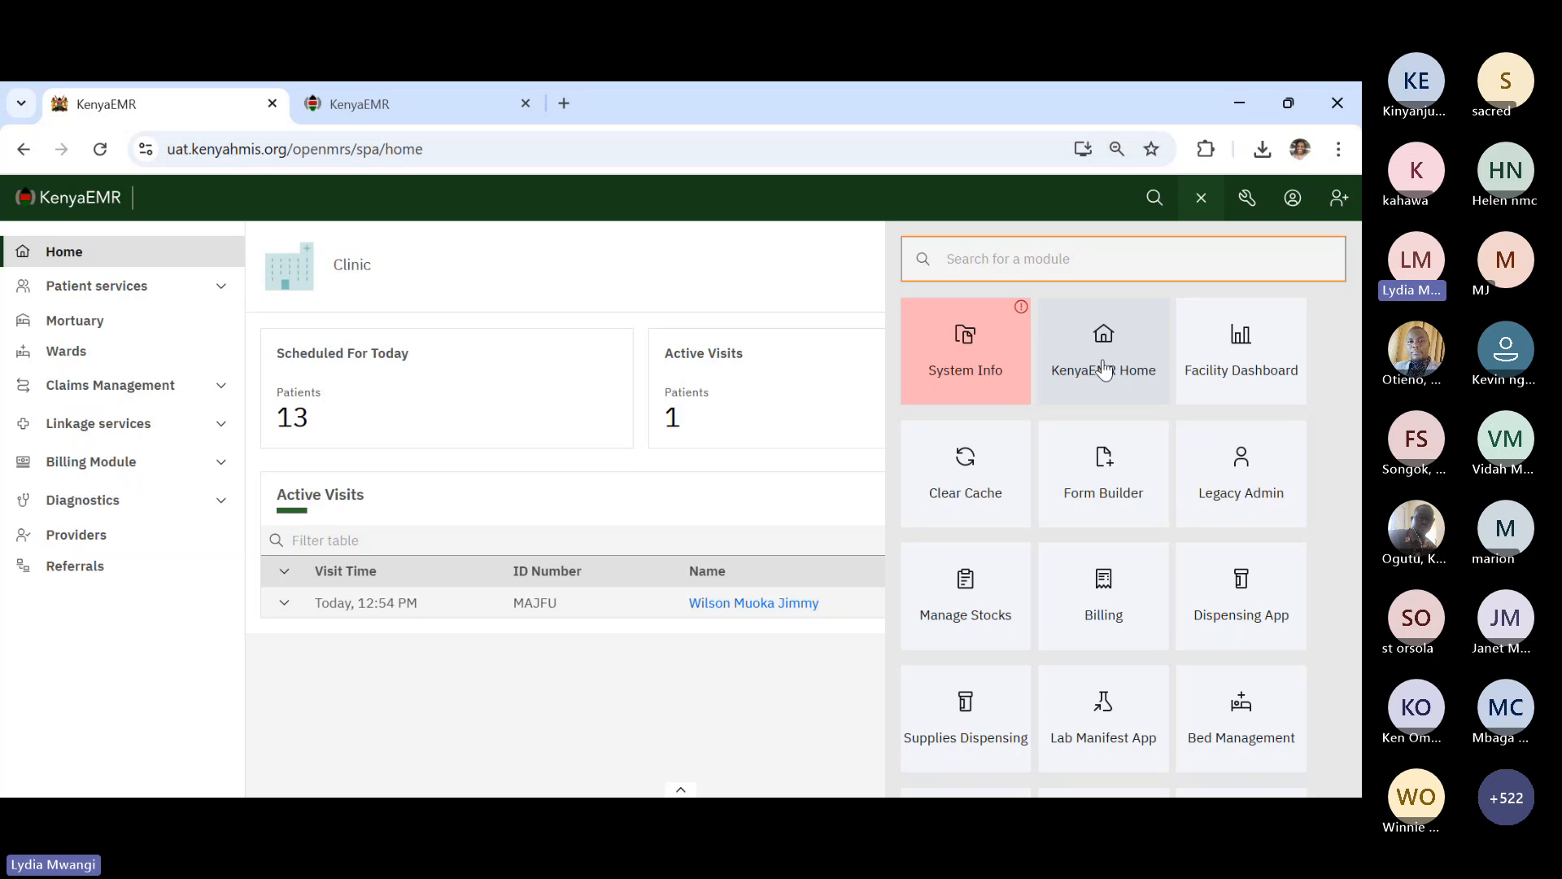
click(1103, 366)
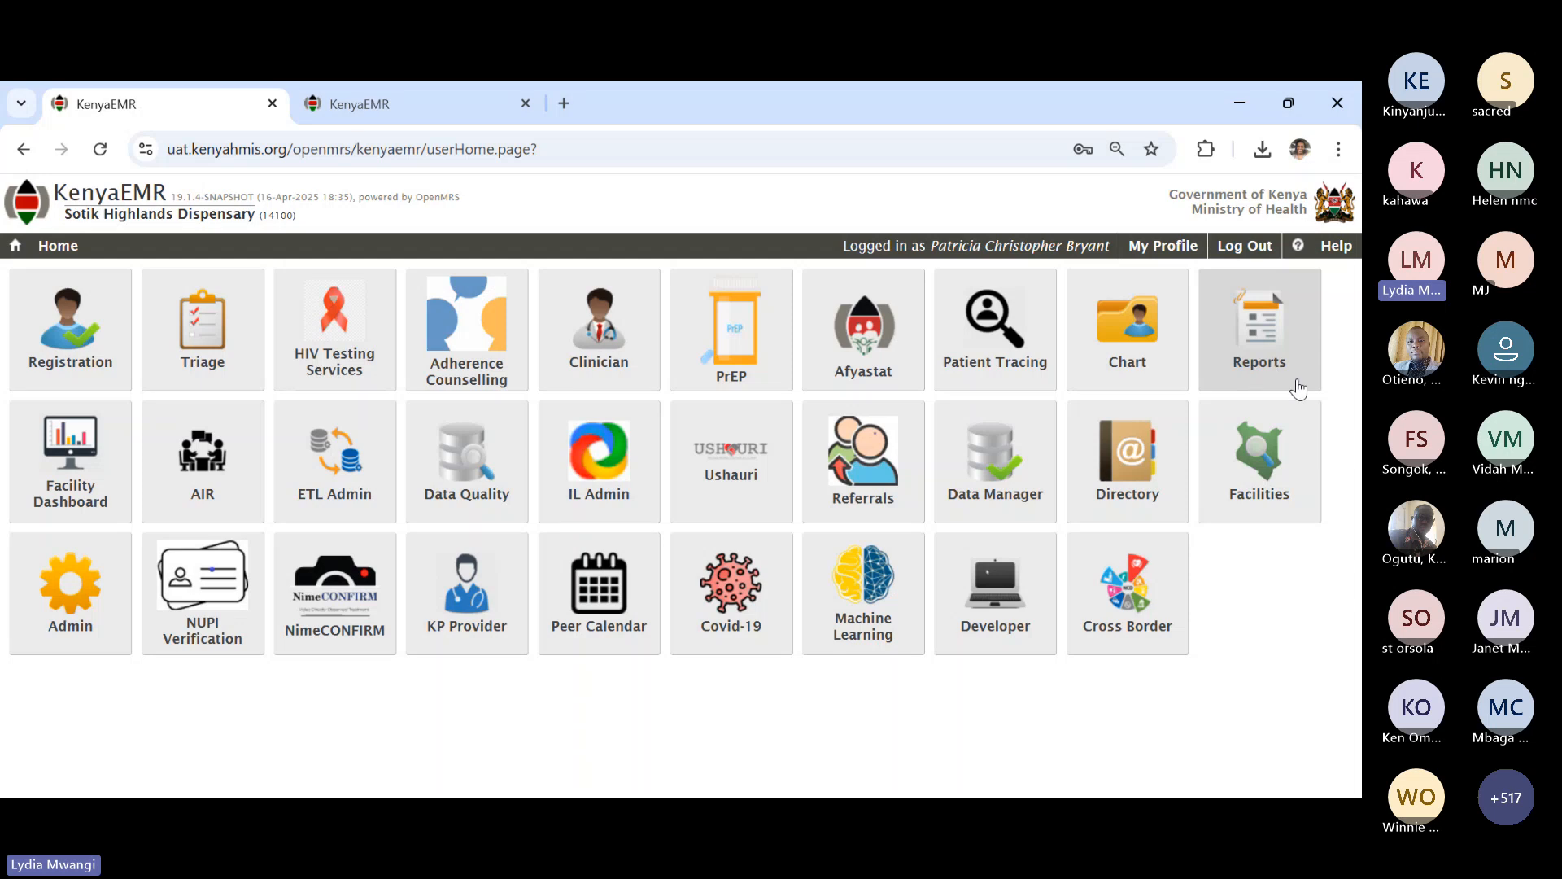
- Open the Reports app and scroll through the report lists
click(1274, 350)
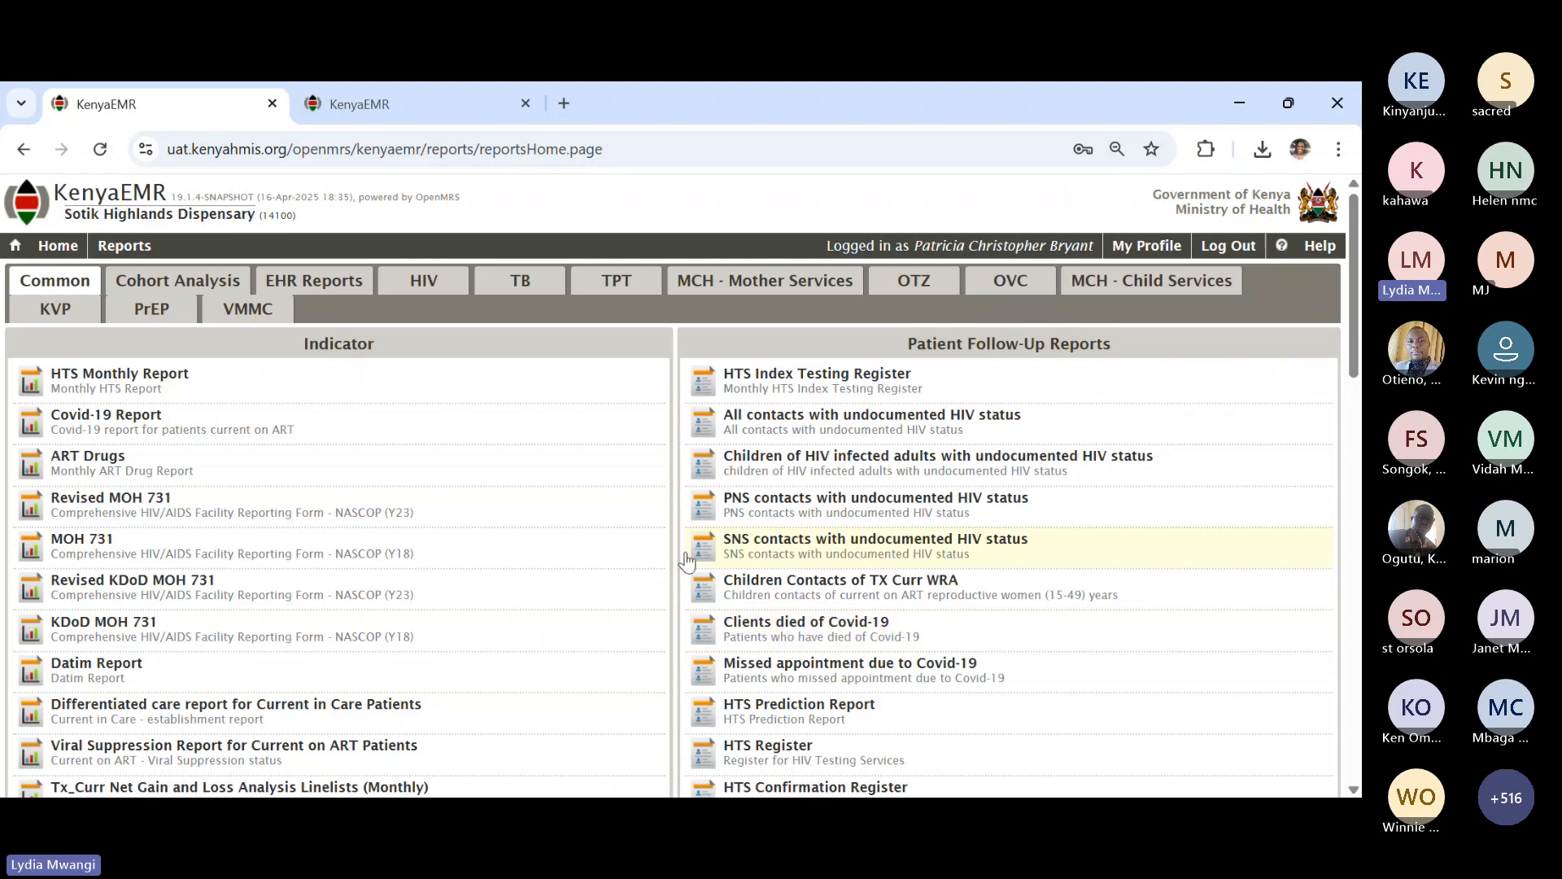
scroll(545, 577, down, 2)
scroll(545, 576, down, 3)
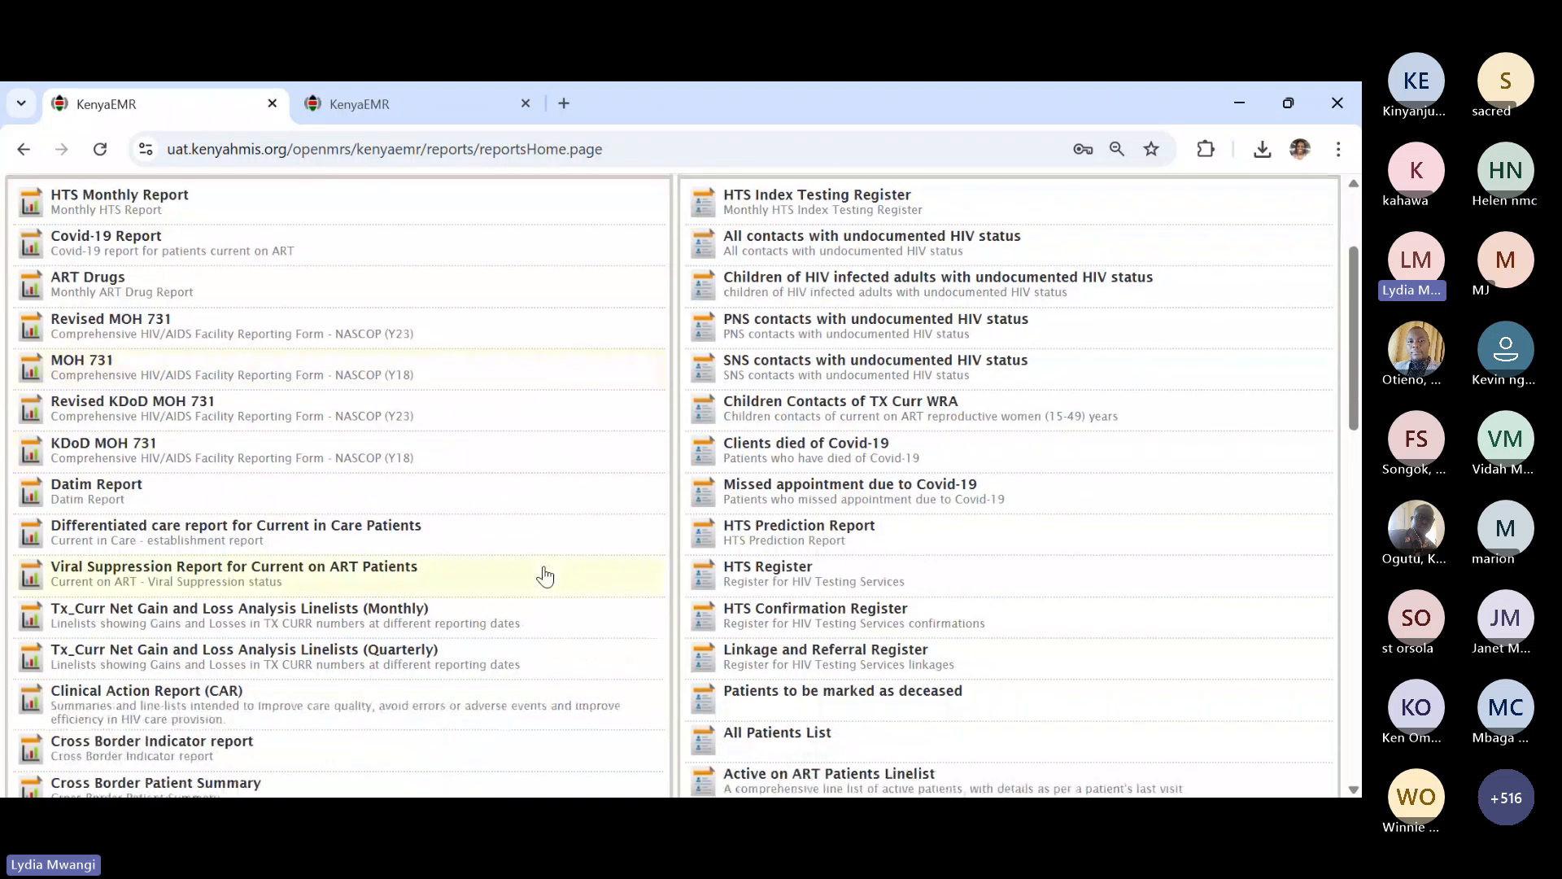
scroll(545, 576, down, 1)
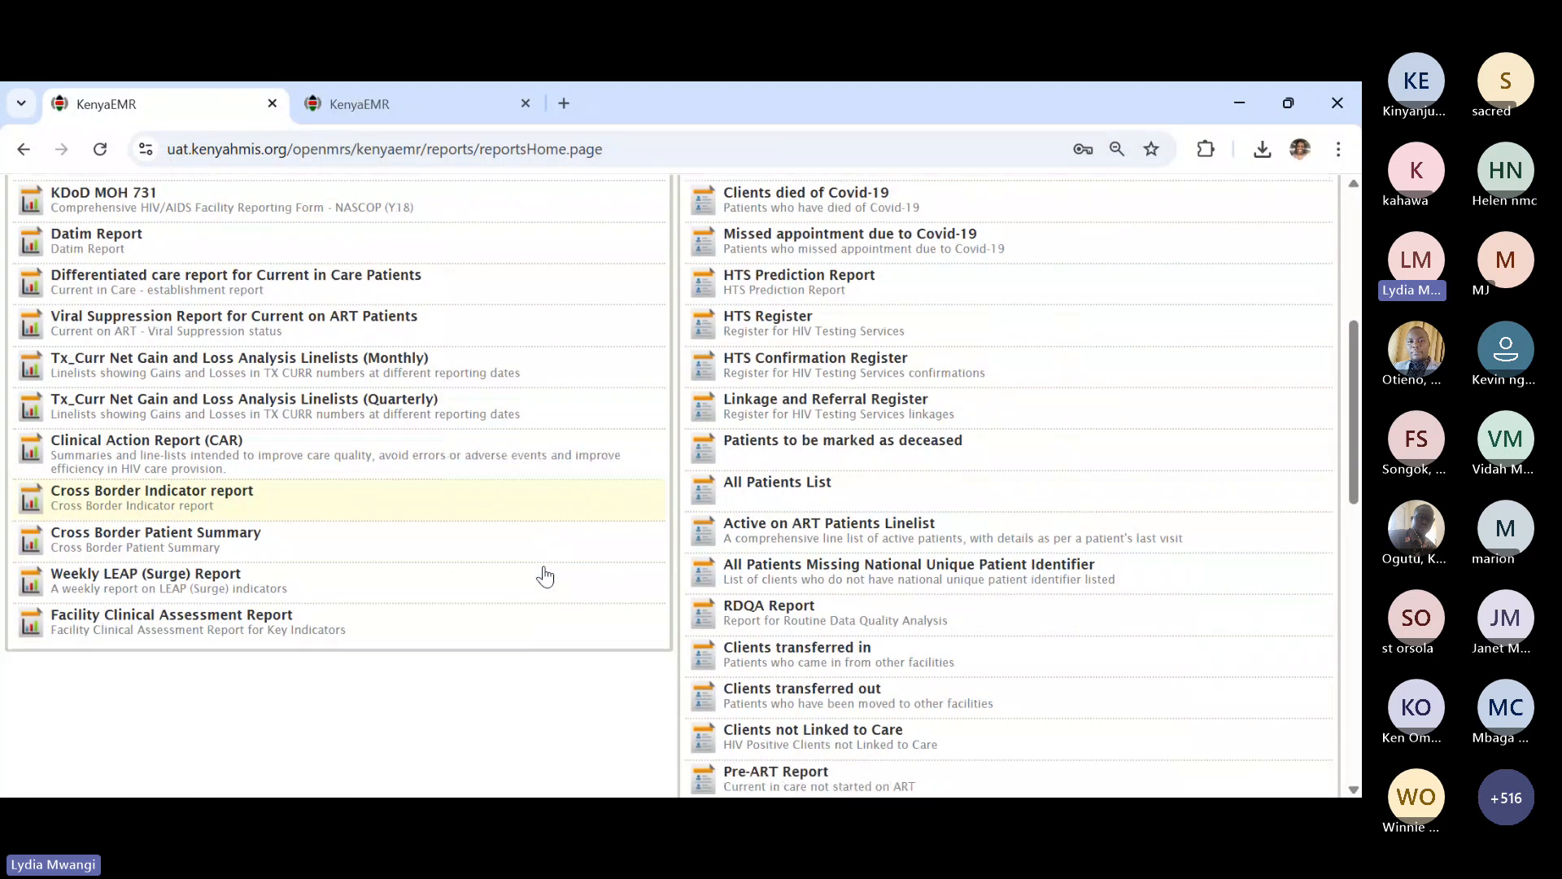
scroll(546, 576, up, 5)
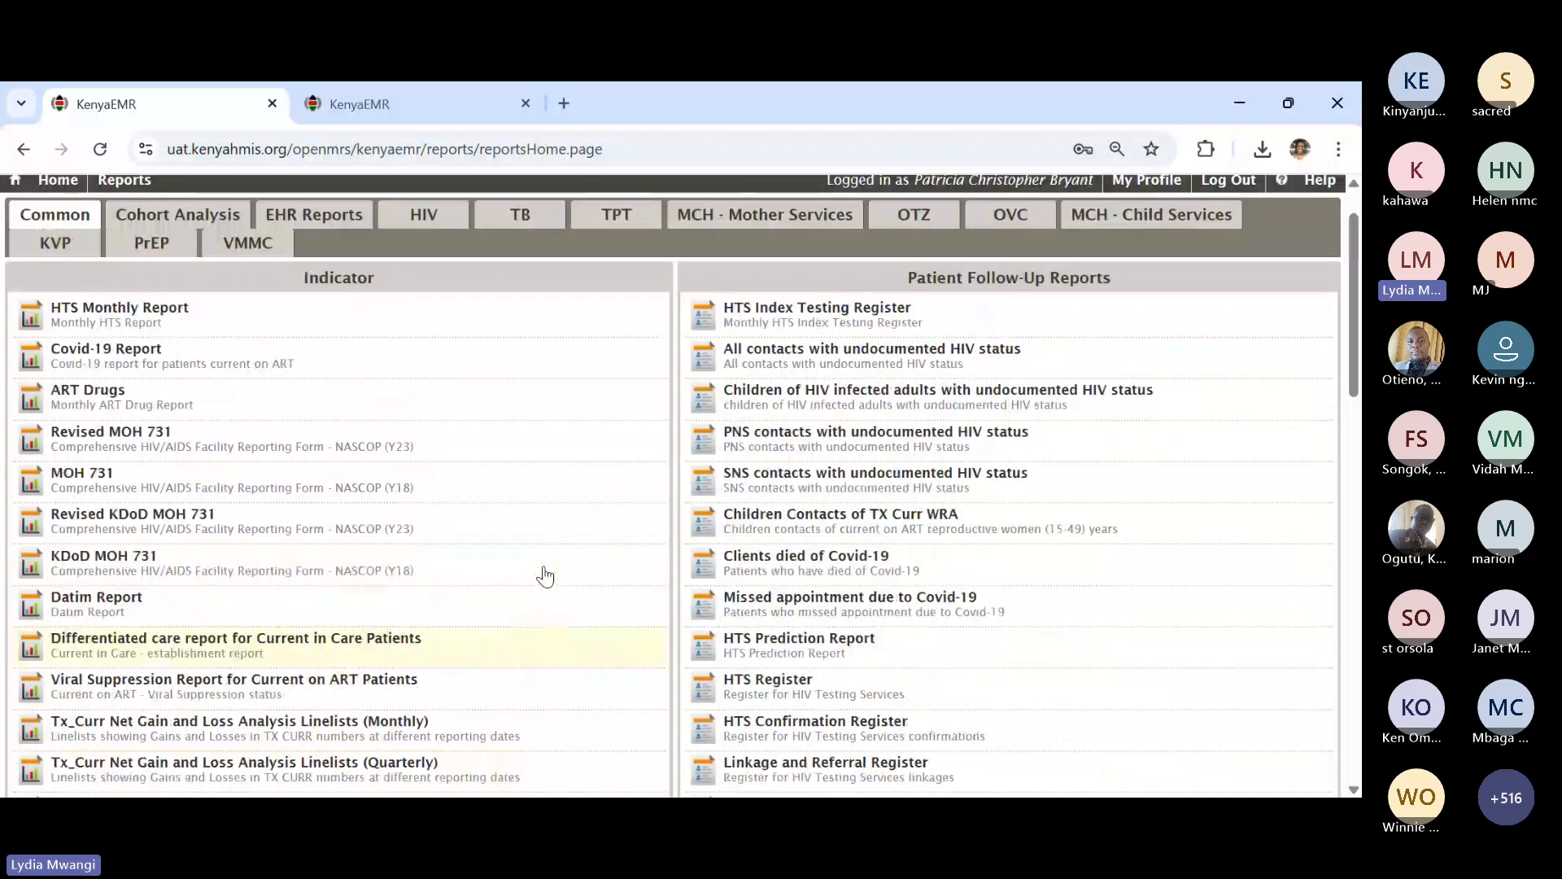
scroll(545, 576, down, 1)
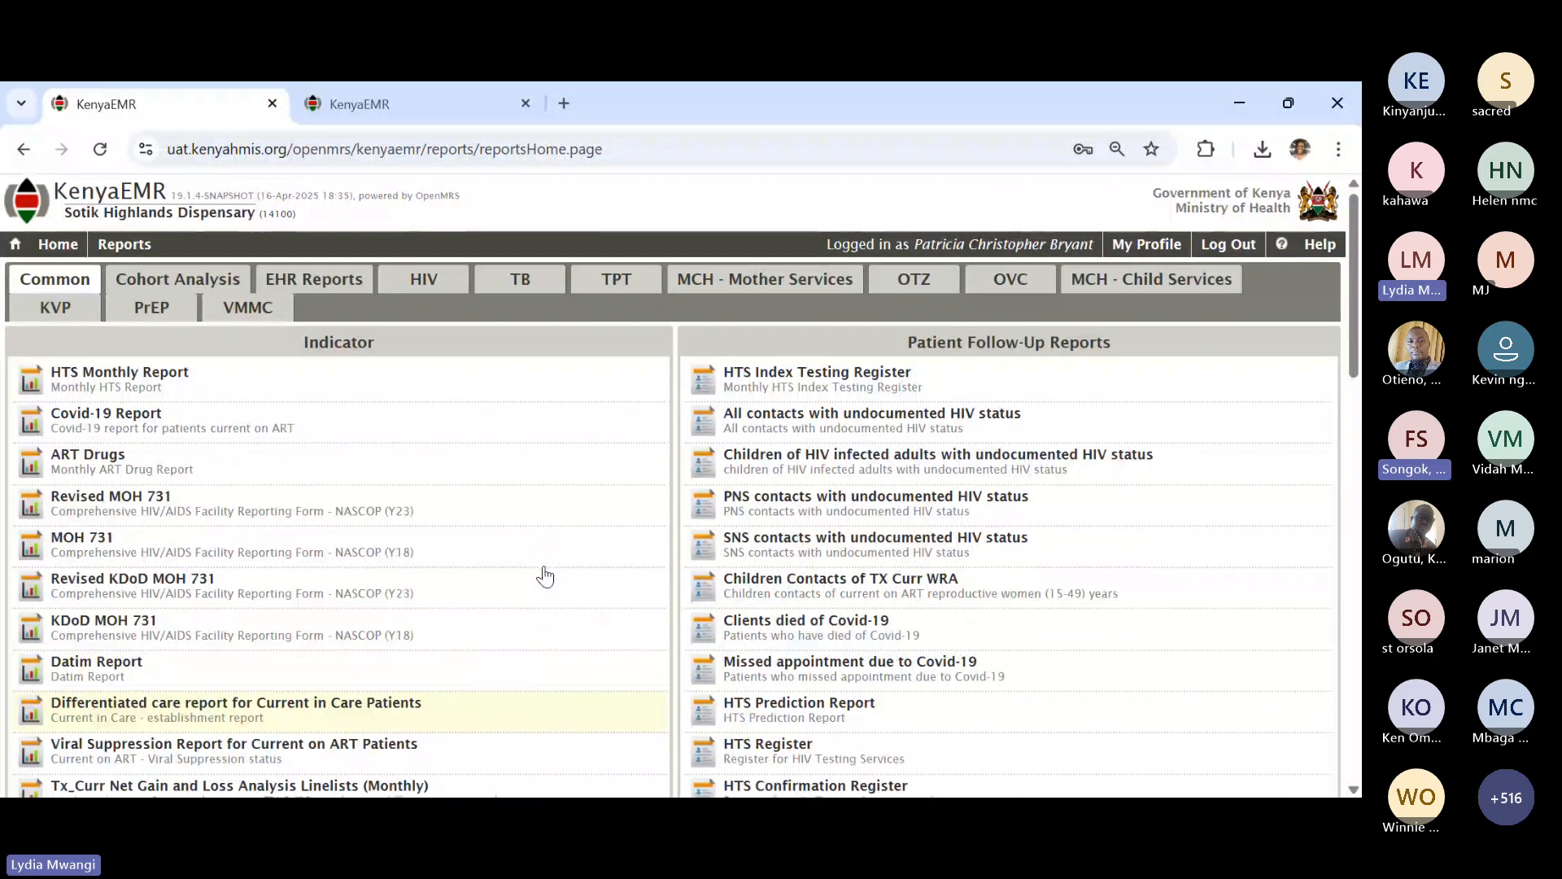
scroll(546, 576, down, 1)
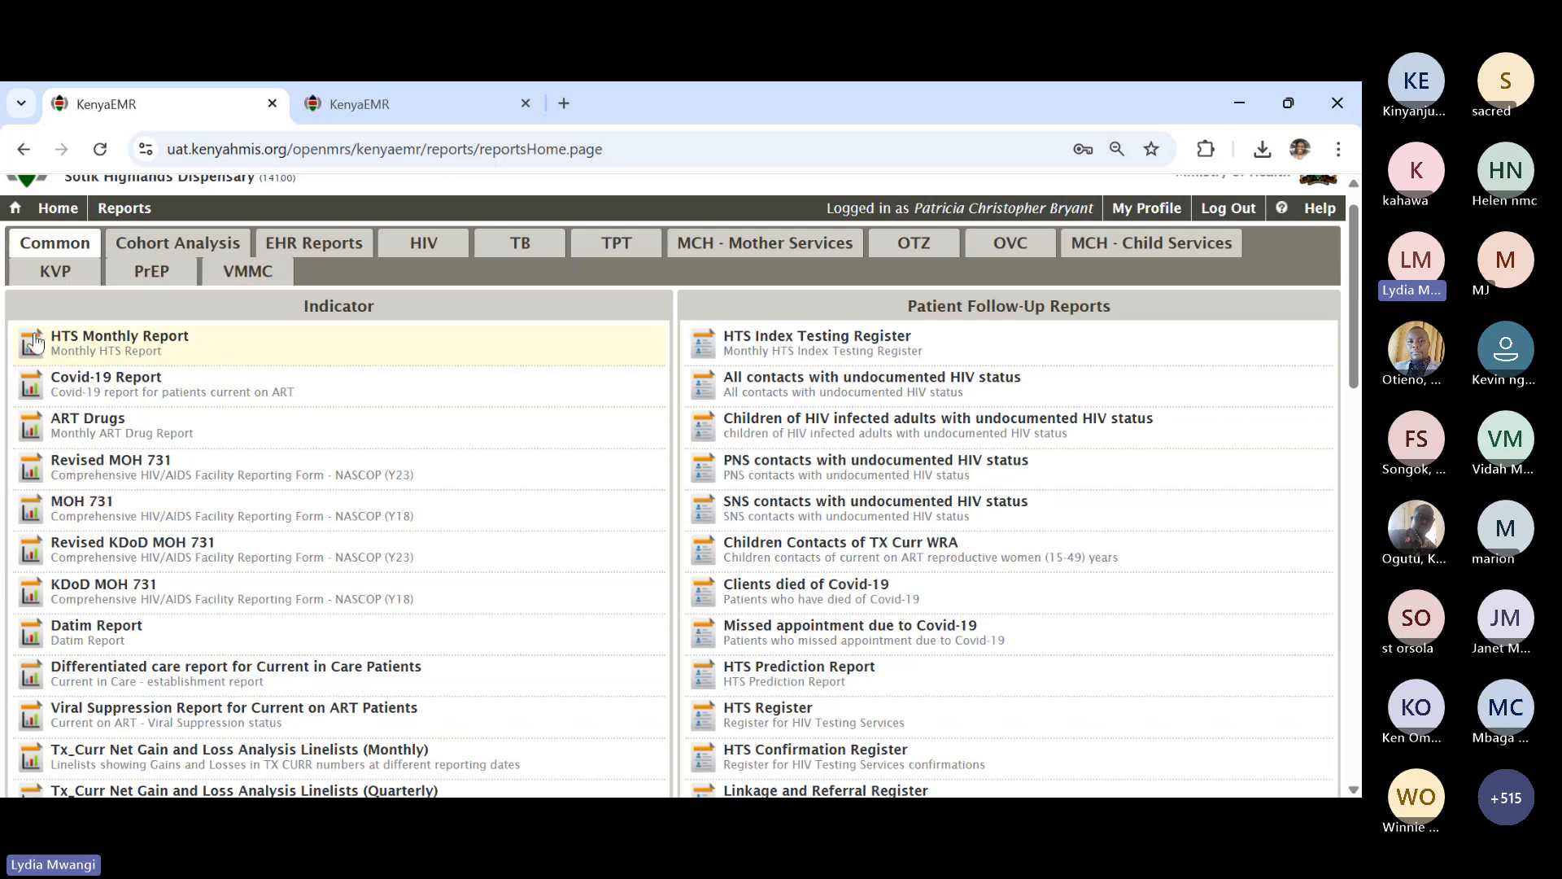
scroll(1009, 598, down, 1)
scroll(1009, 598, down, 1)
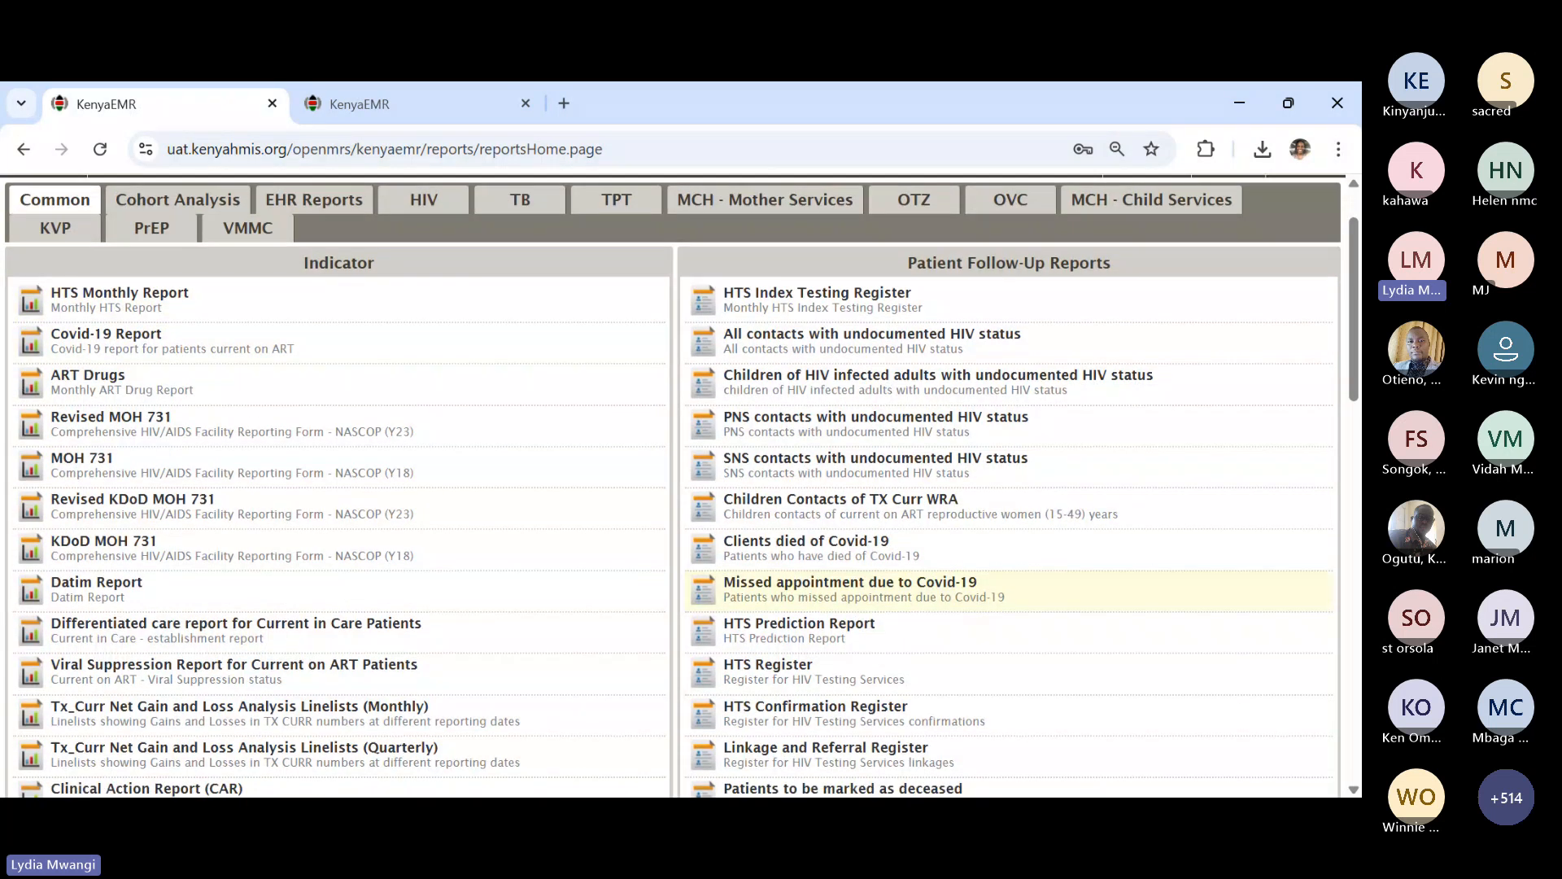
- Glance at the Missed appointment due to Covid-19 report, then open HTS Monthly Report instead
click(1009, 521)
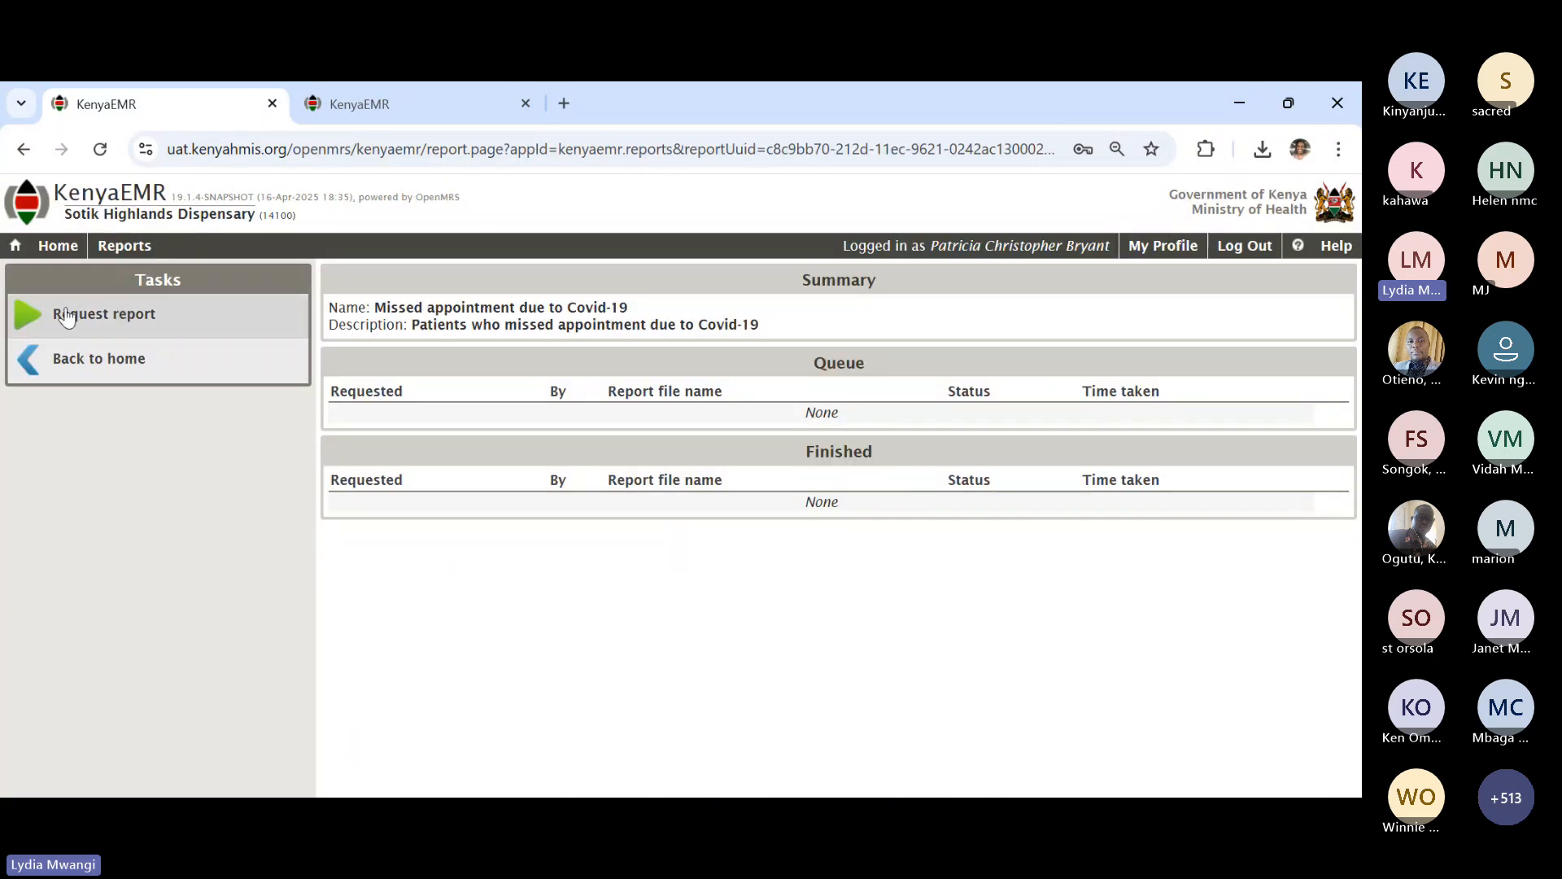
click(37, 368)
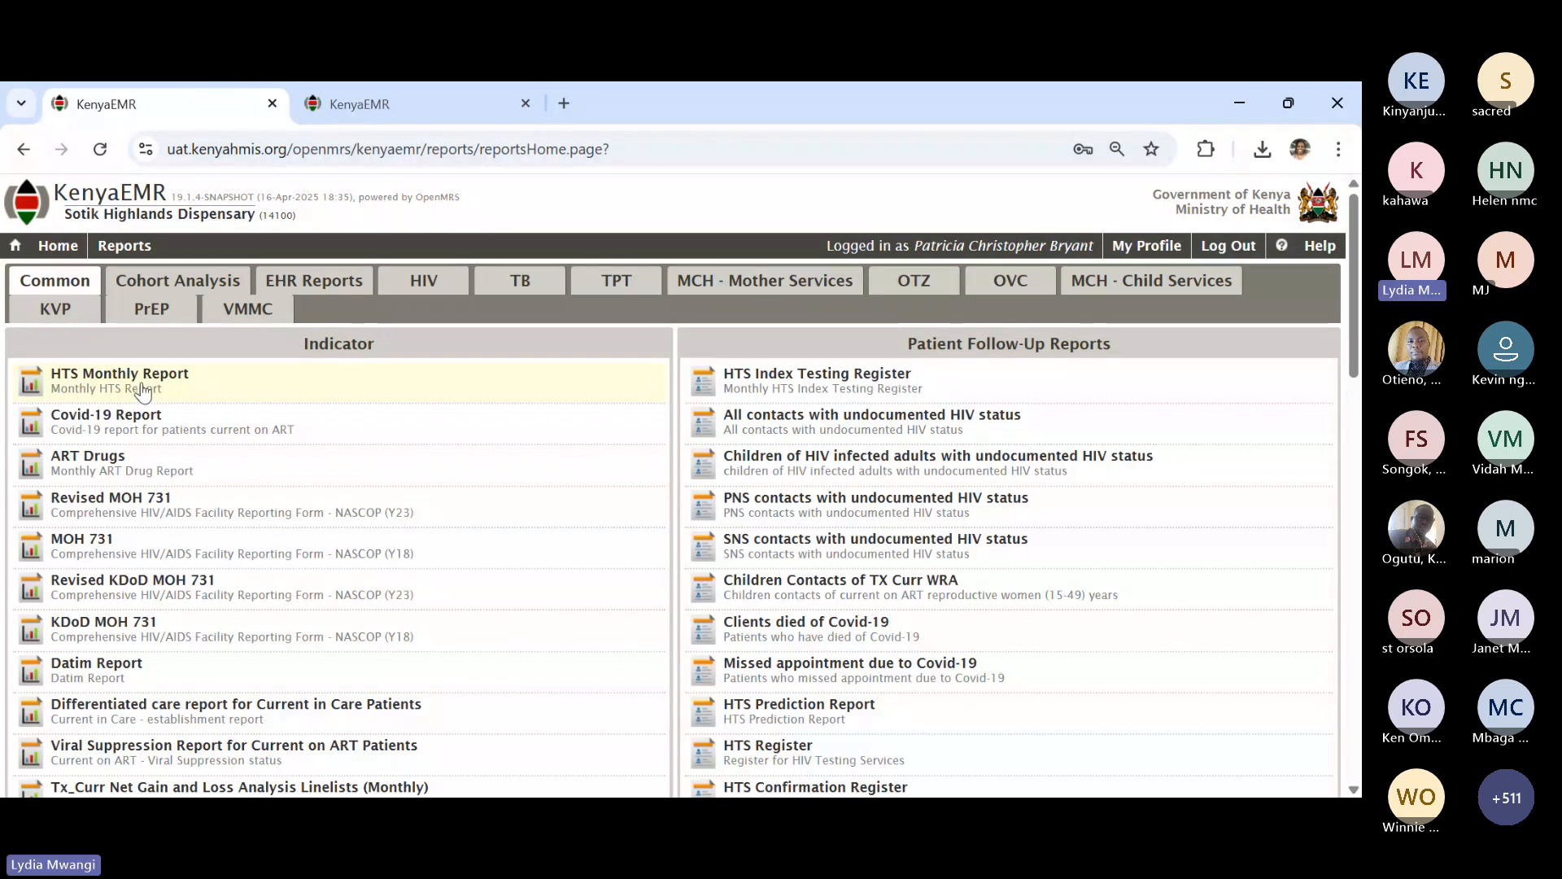
click(142, 390)
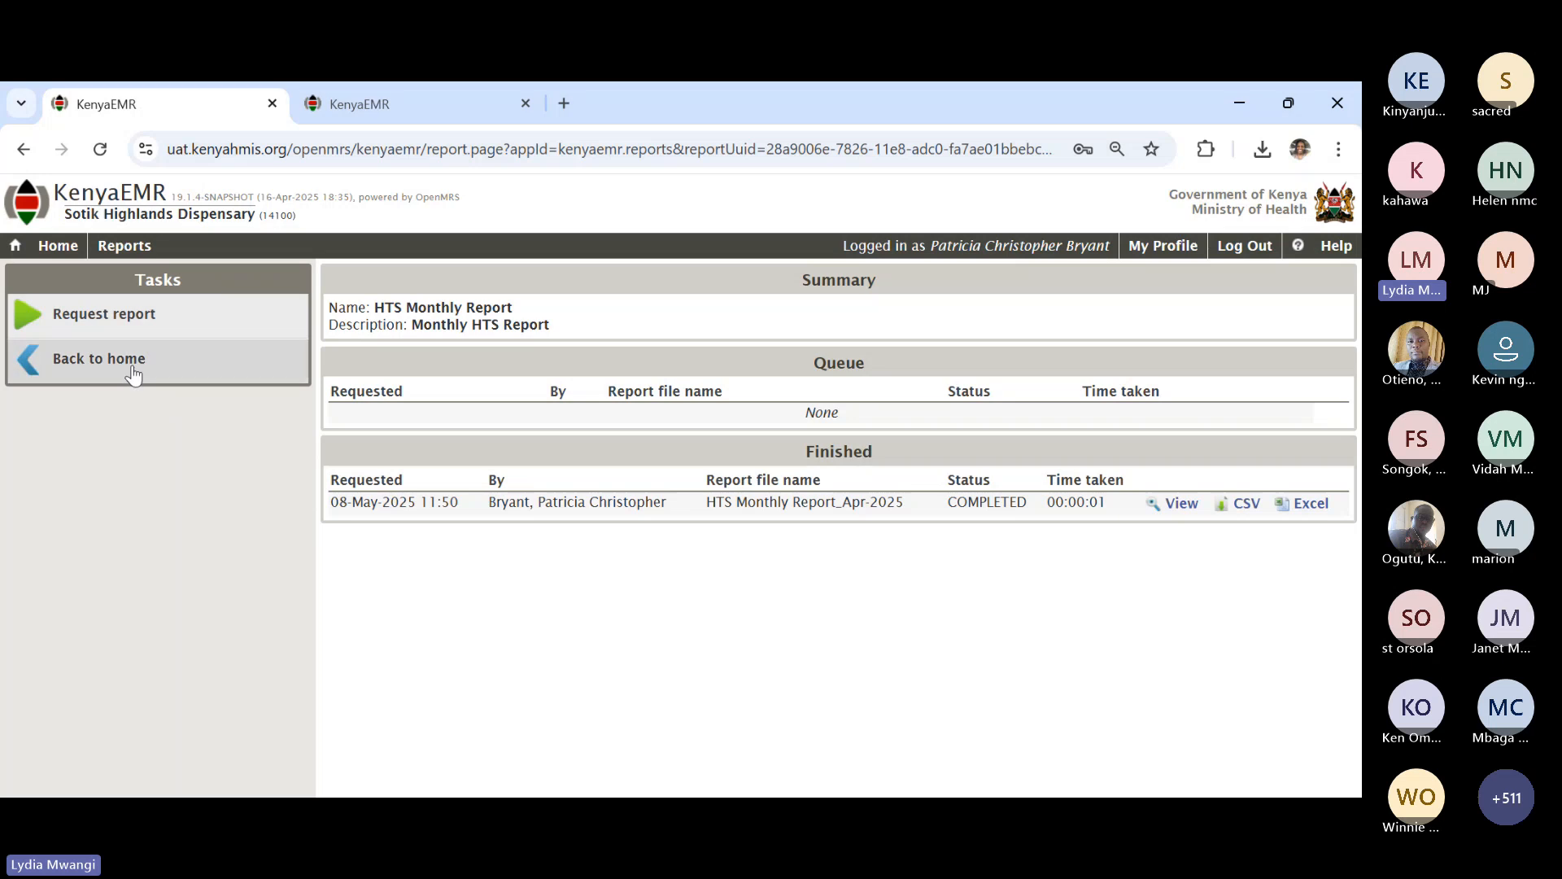
- Request an HTS Monthly Report for 01-Apr-2025 to 30-Apr-2025
click(120, 316)
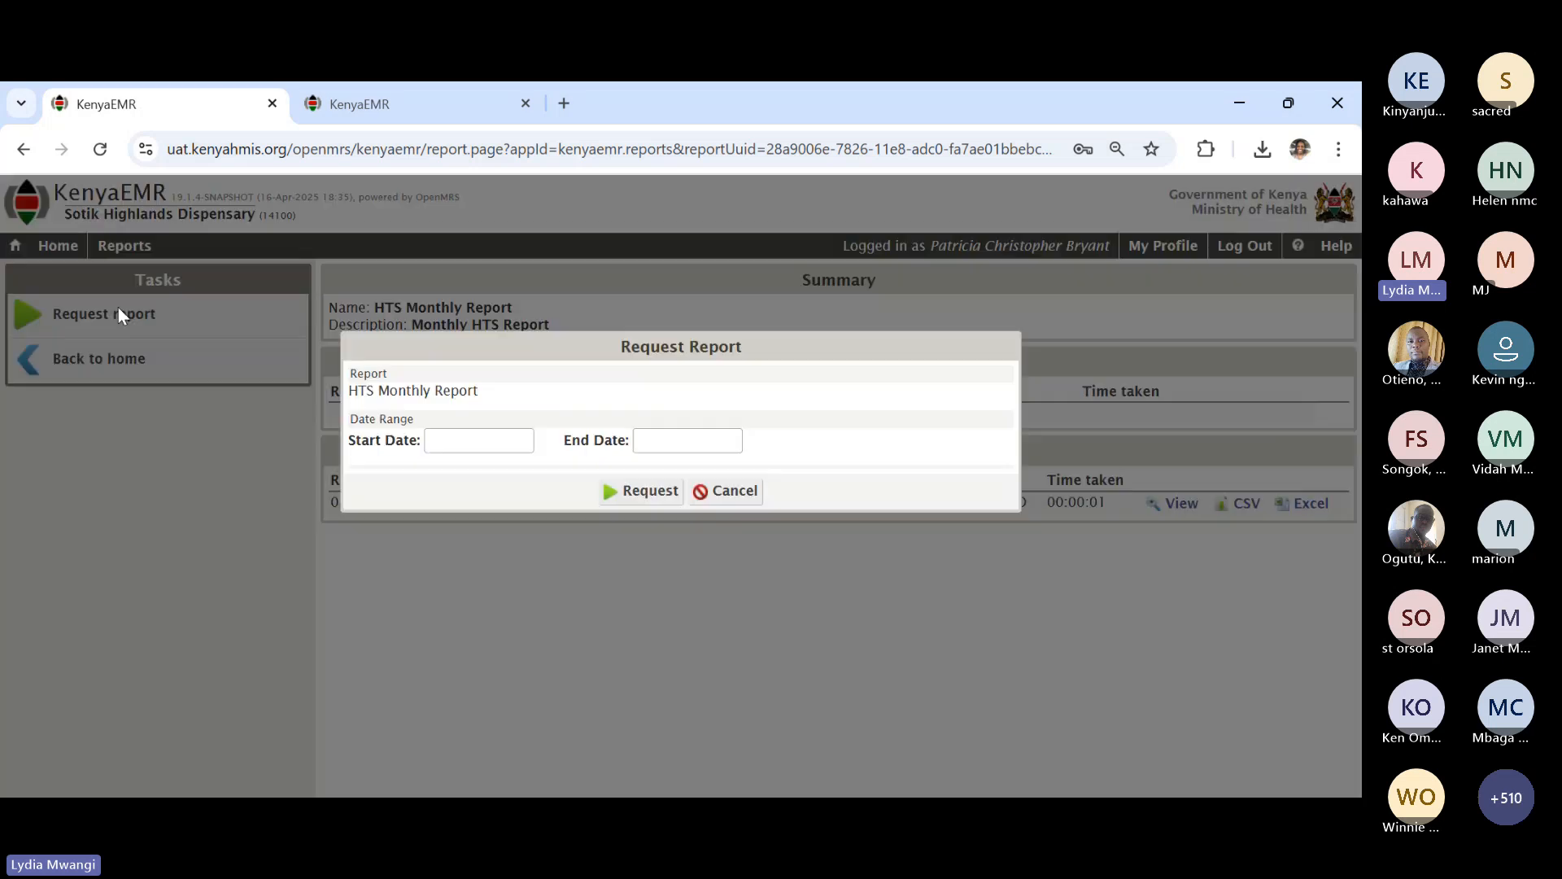
click(470, 440)
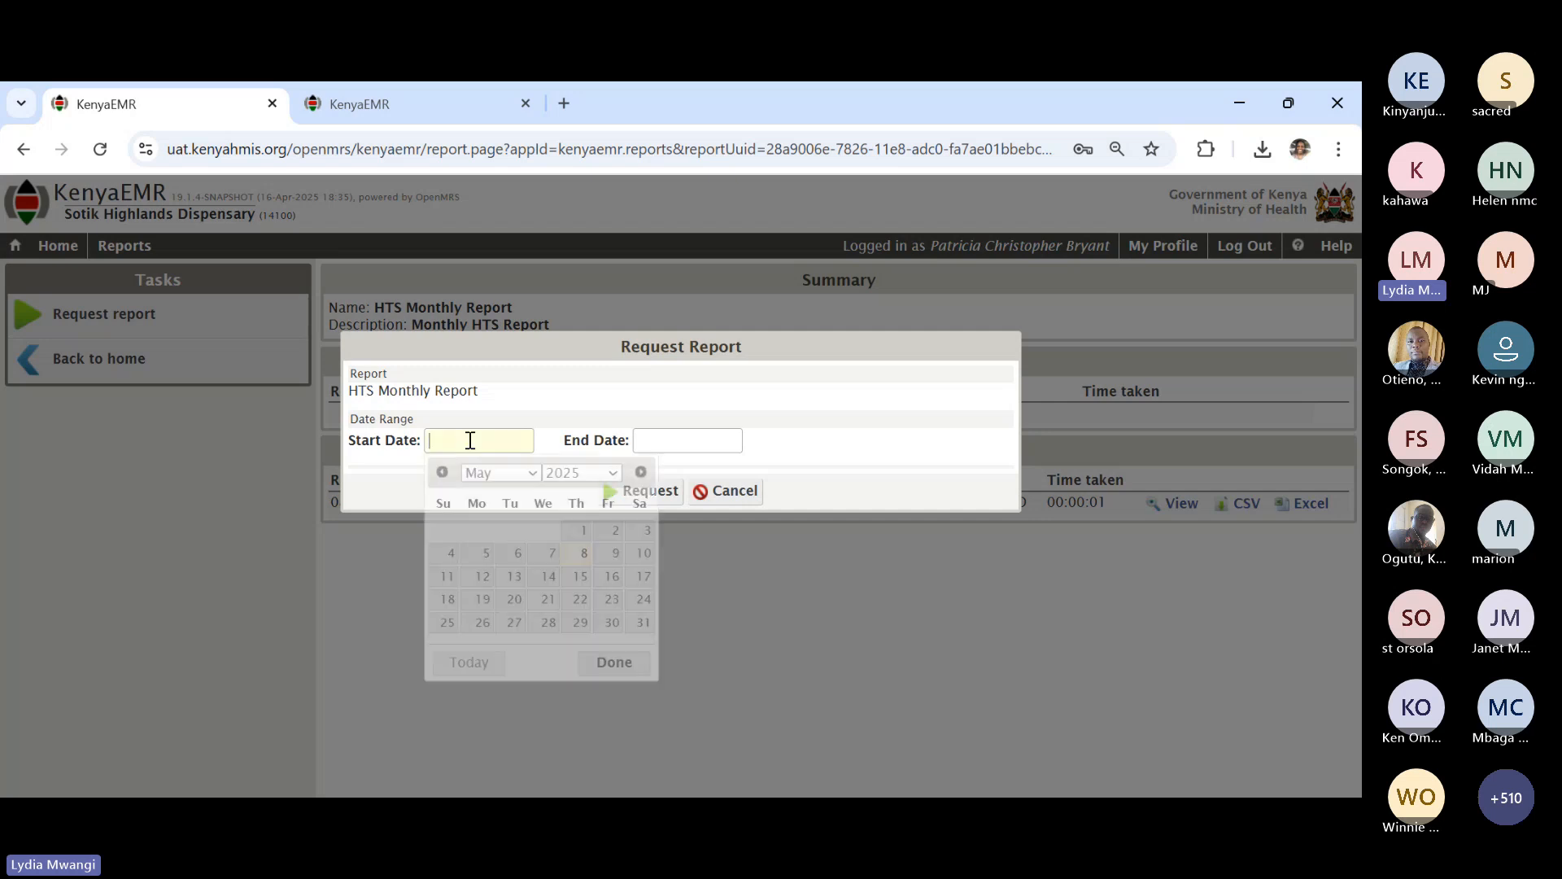
click(443, 476)
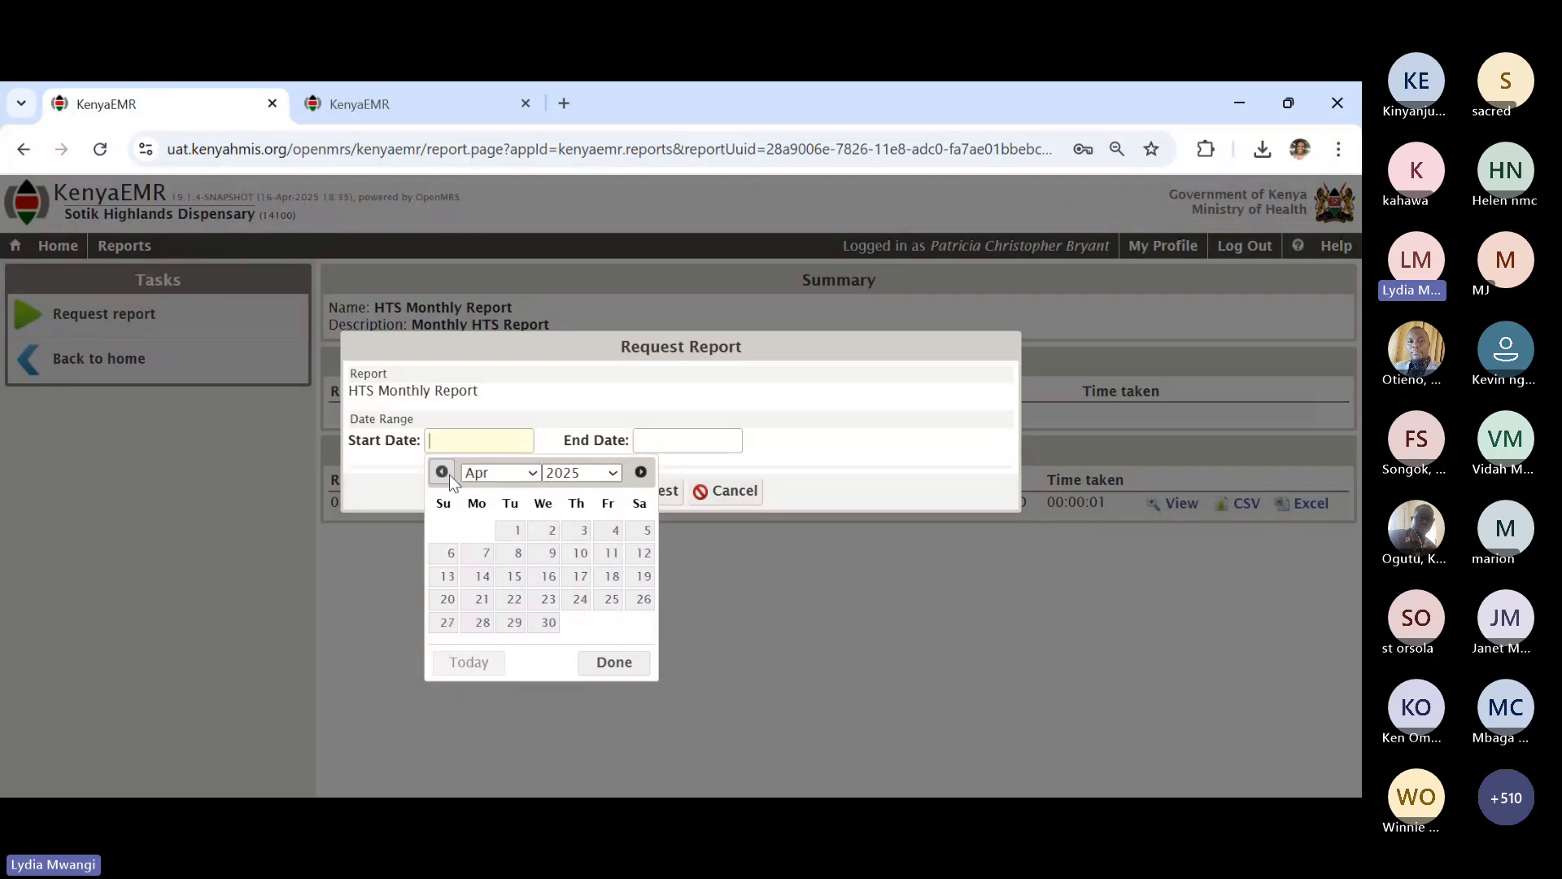
click(518, 534)
click(679, 444)
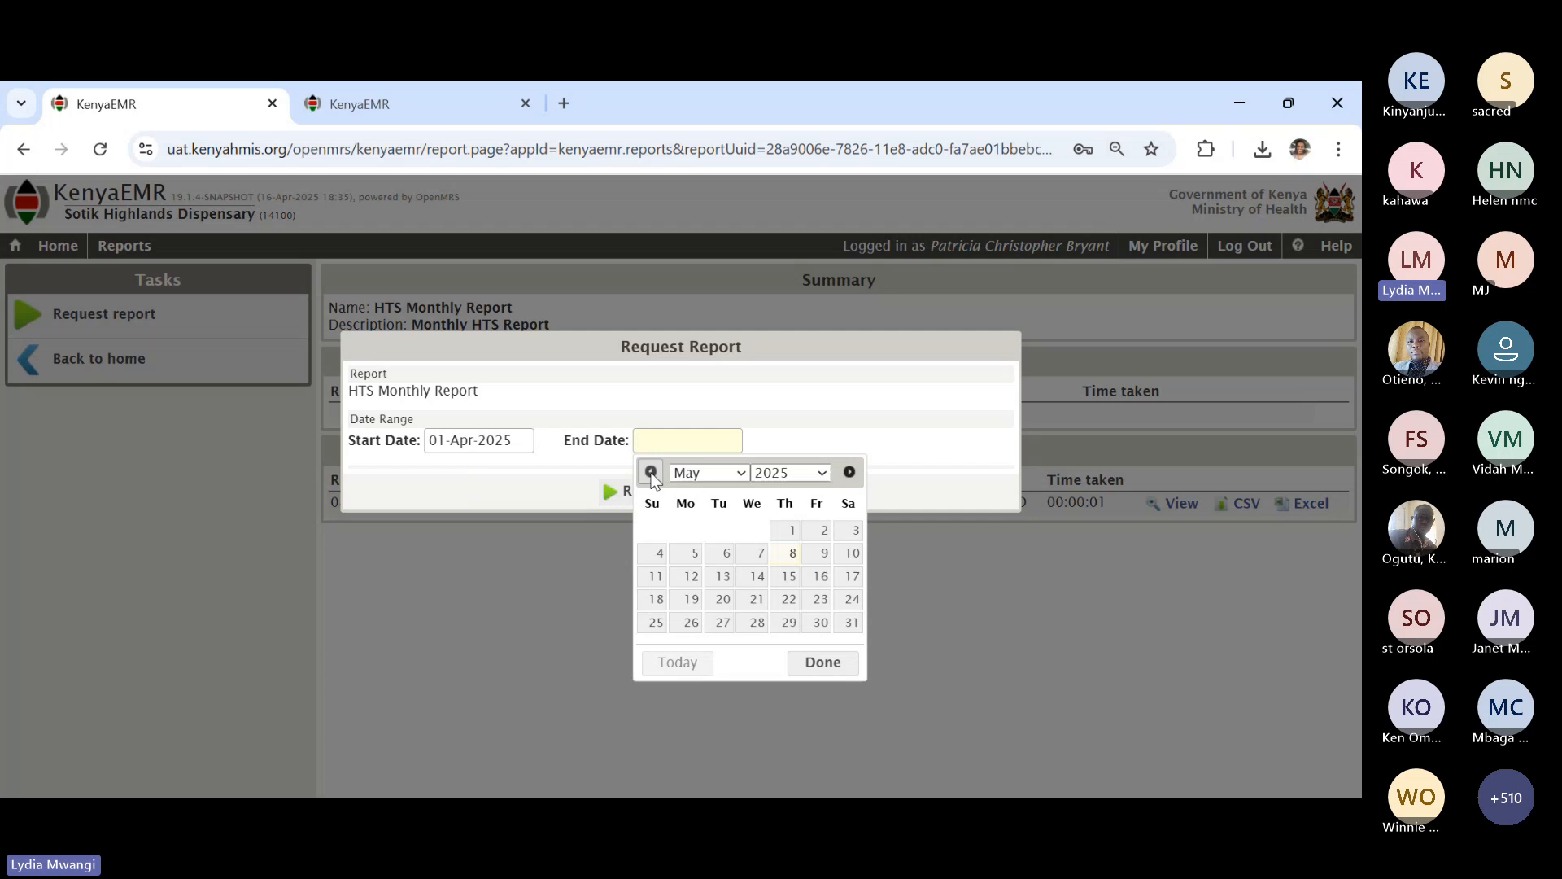
click(655, 474)
click(758, 624)
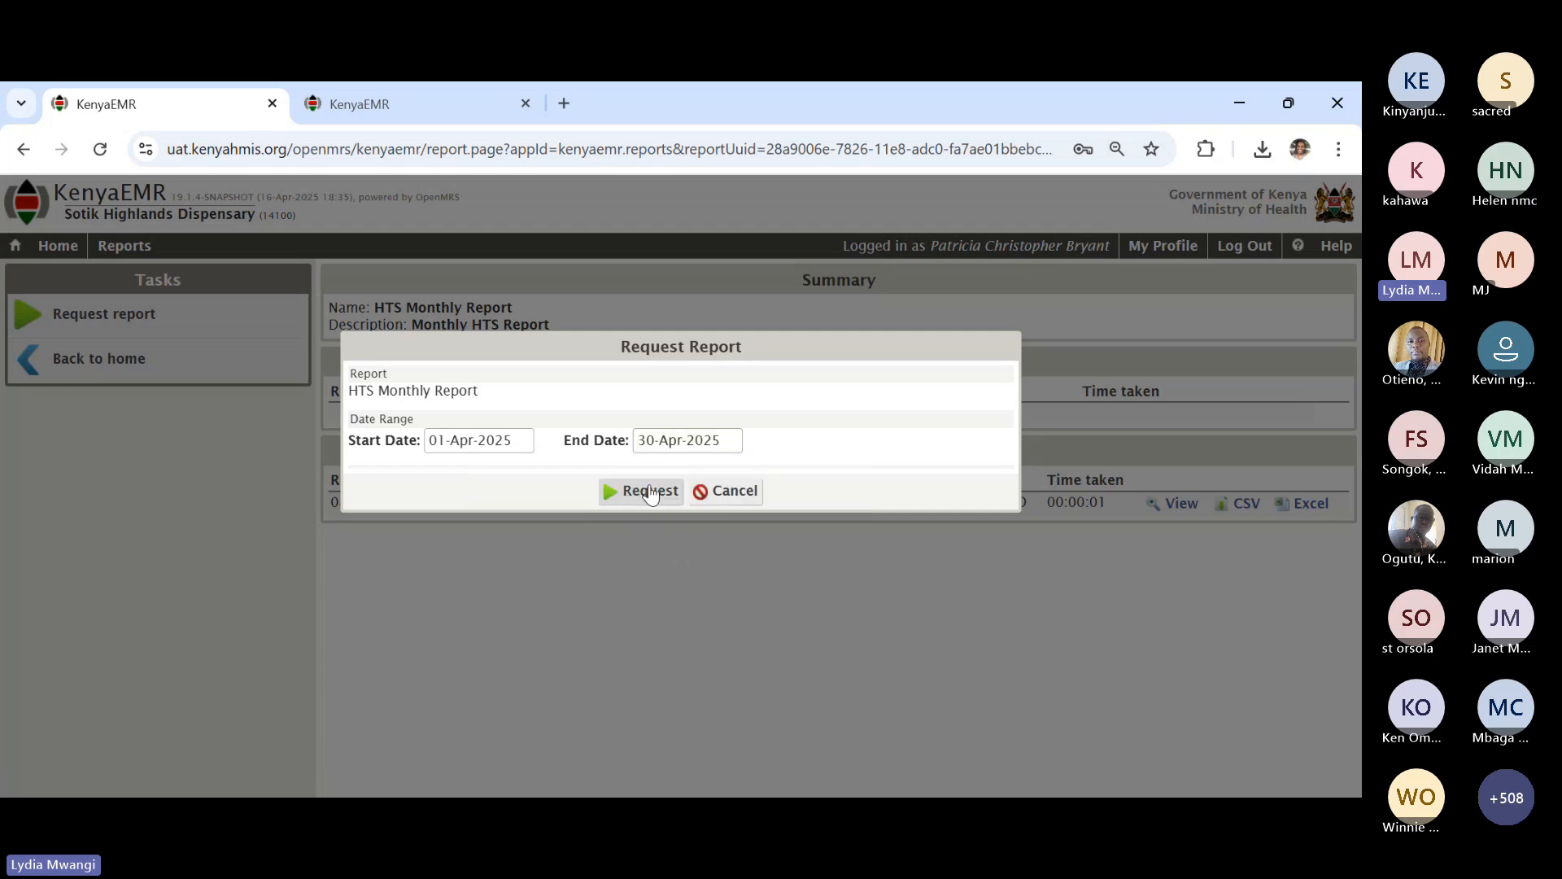
click(650, 491)
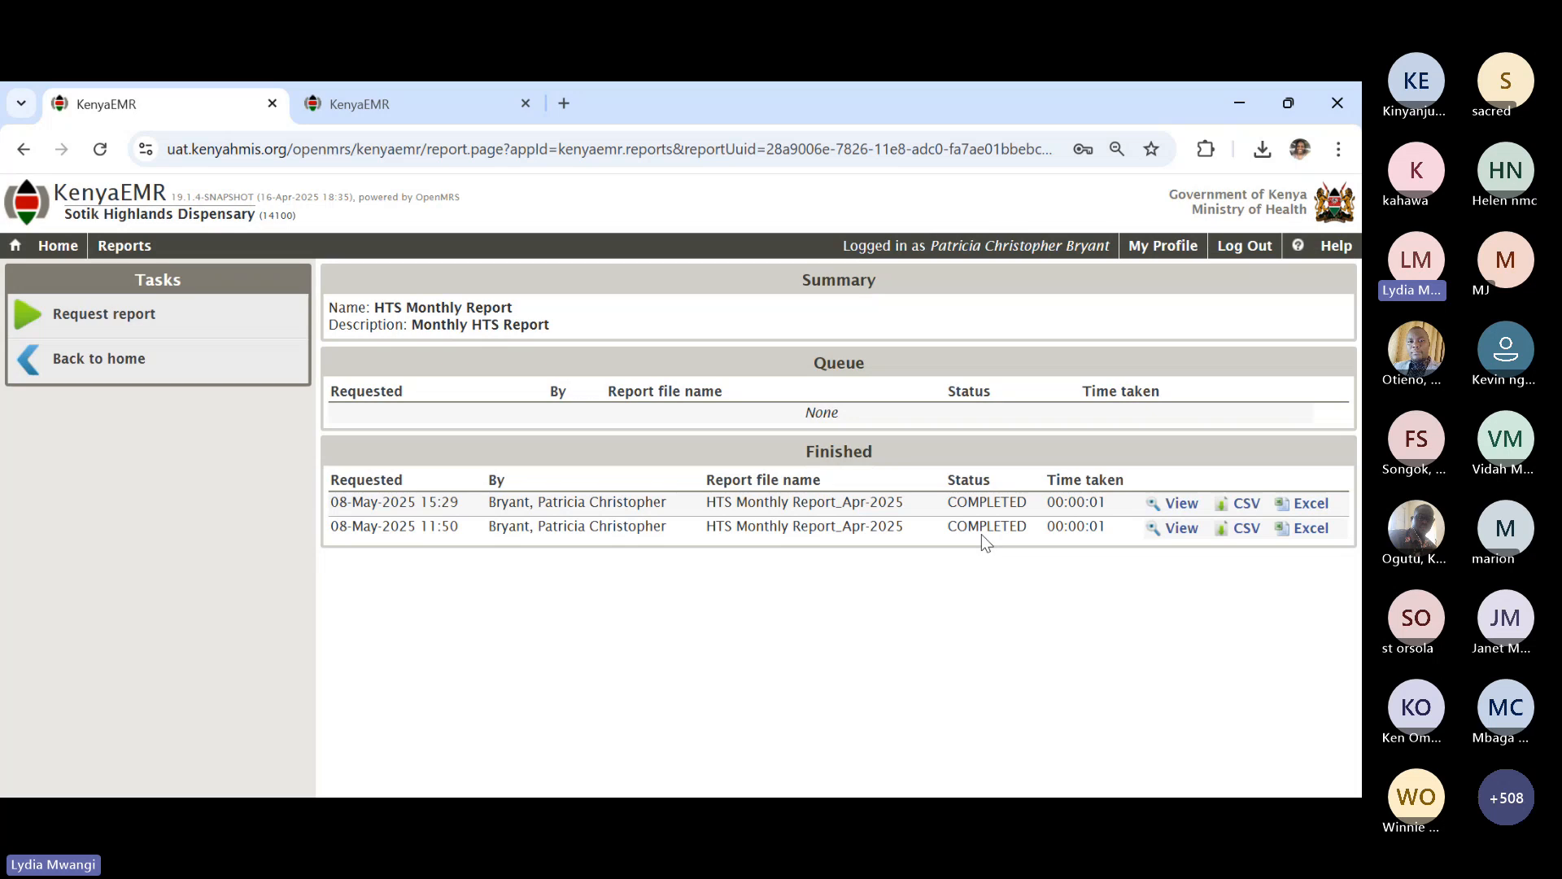
- View the new Apr-2025 report, then download it as HTS Monthly Report_Apr-2025 (1).xls
click(1177, 505)
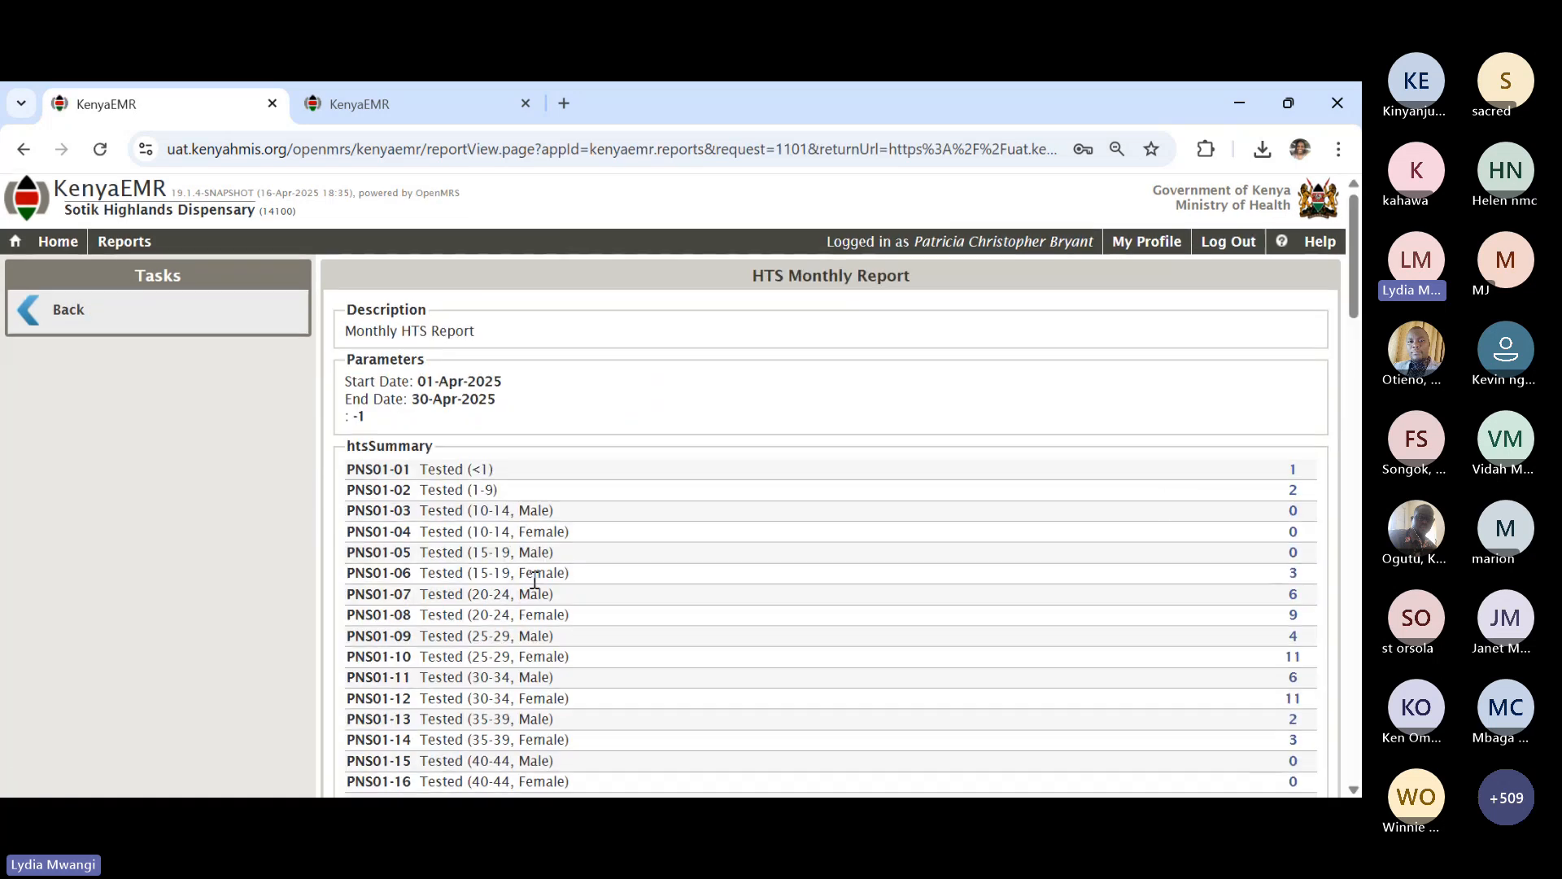
scroll(535, 579, down, 1)
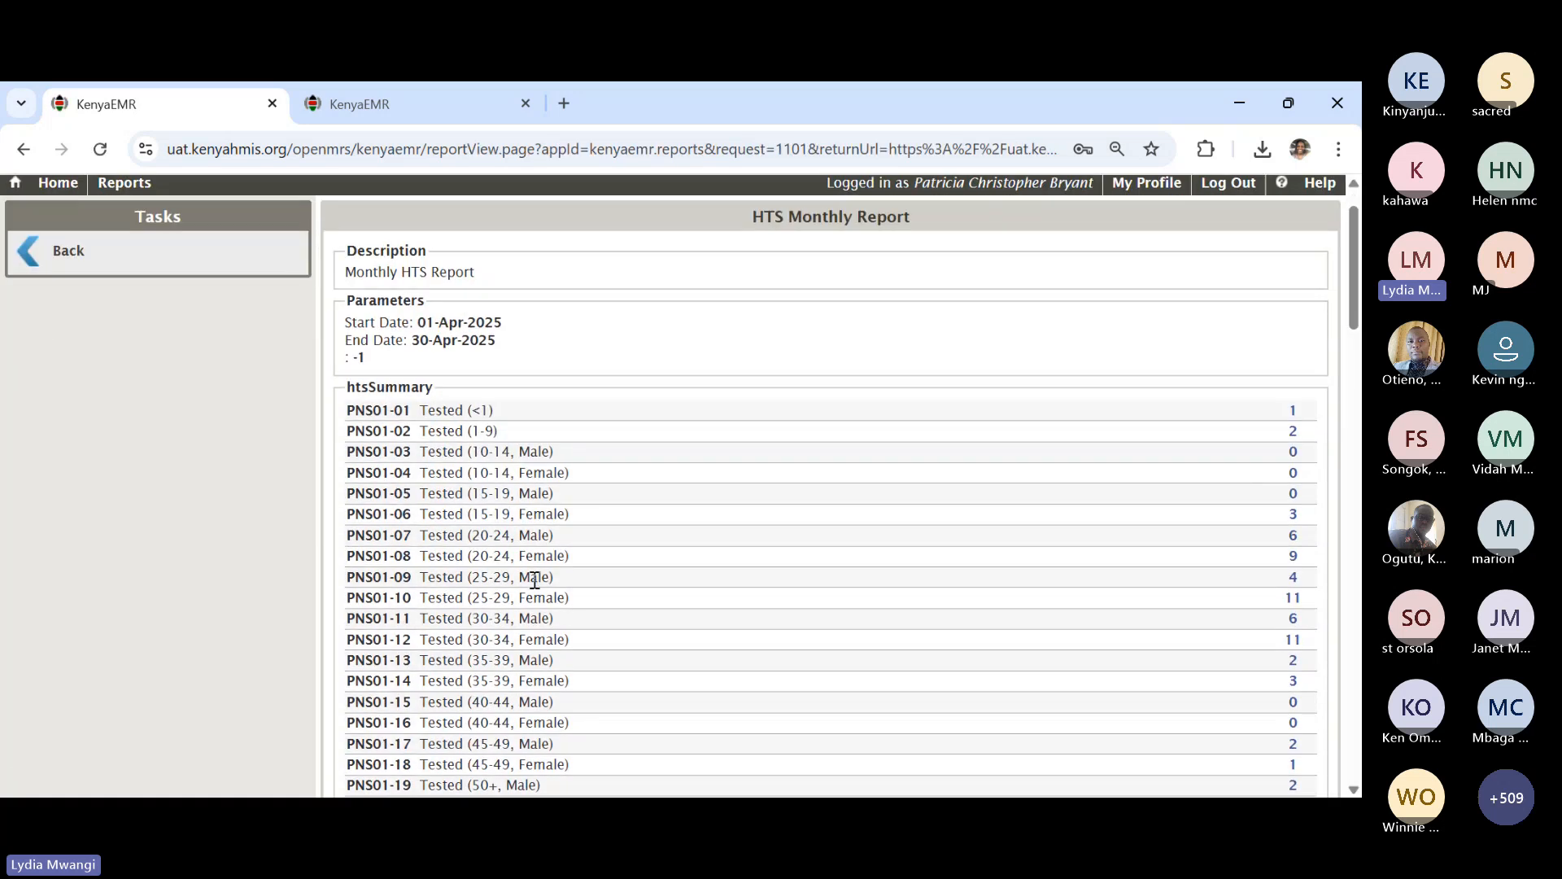
click(31, 254)
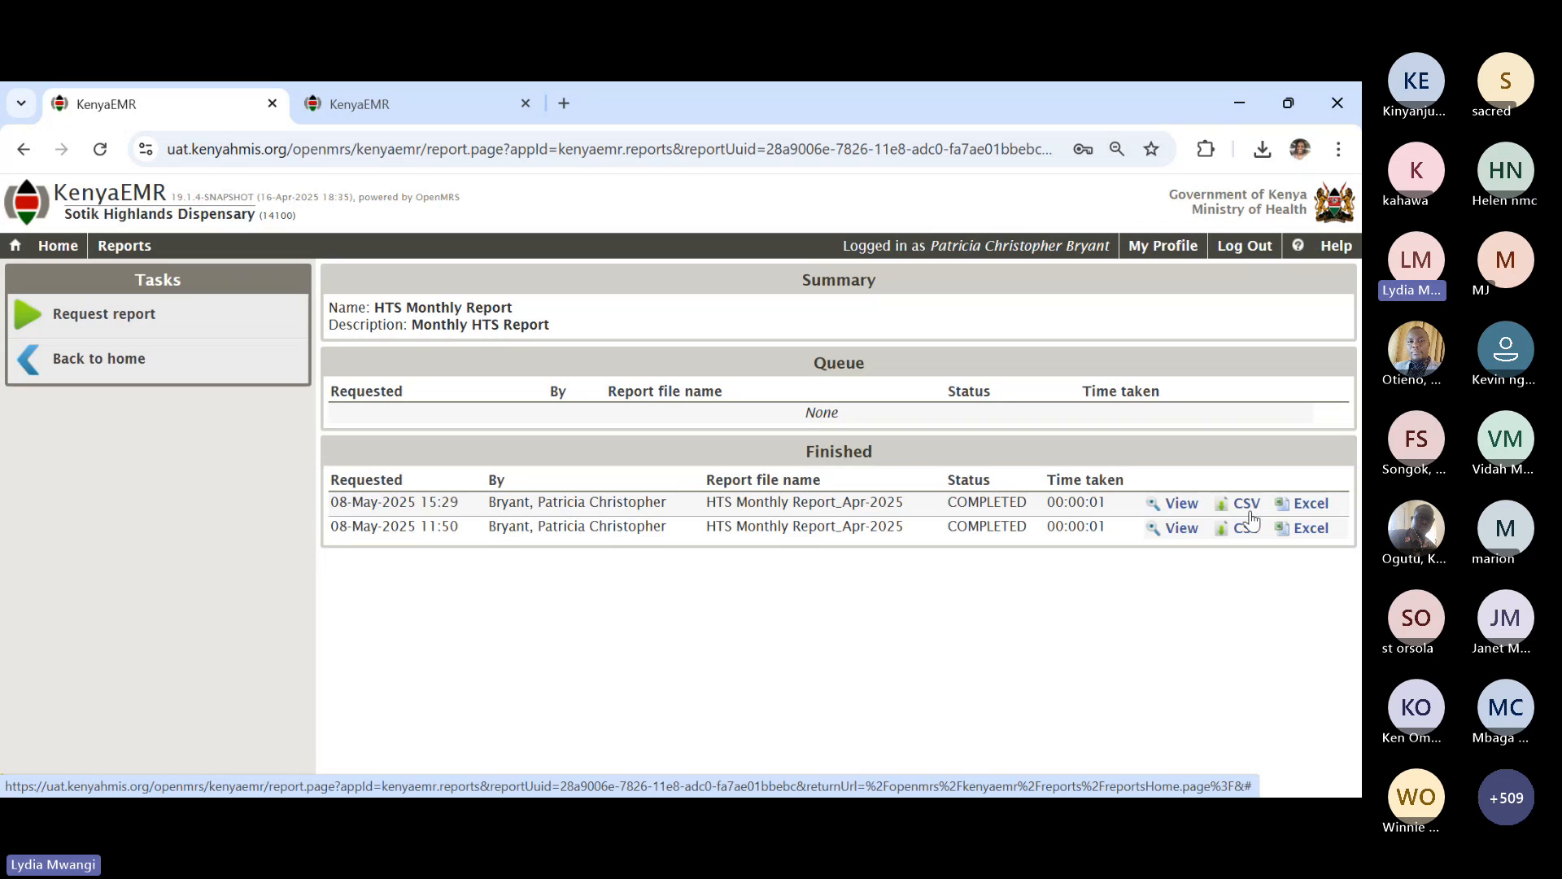
click(1307, 509)
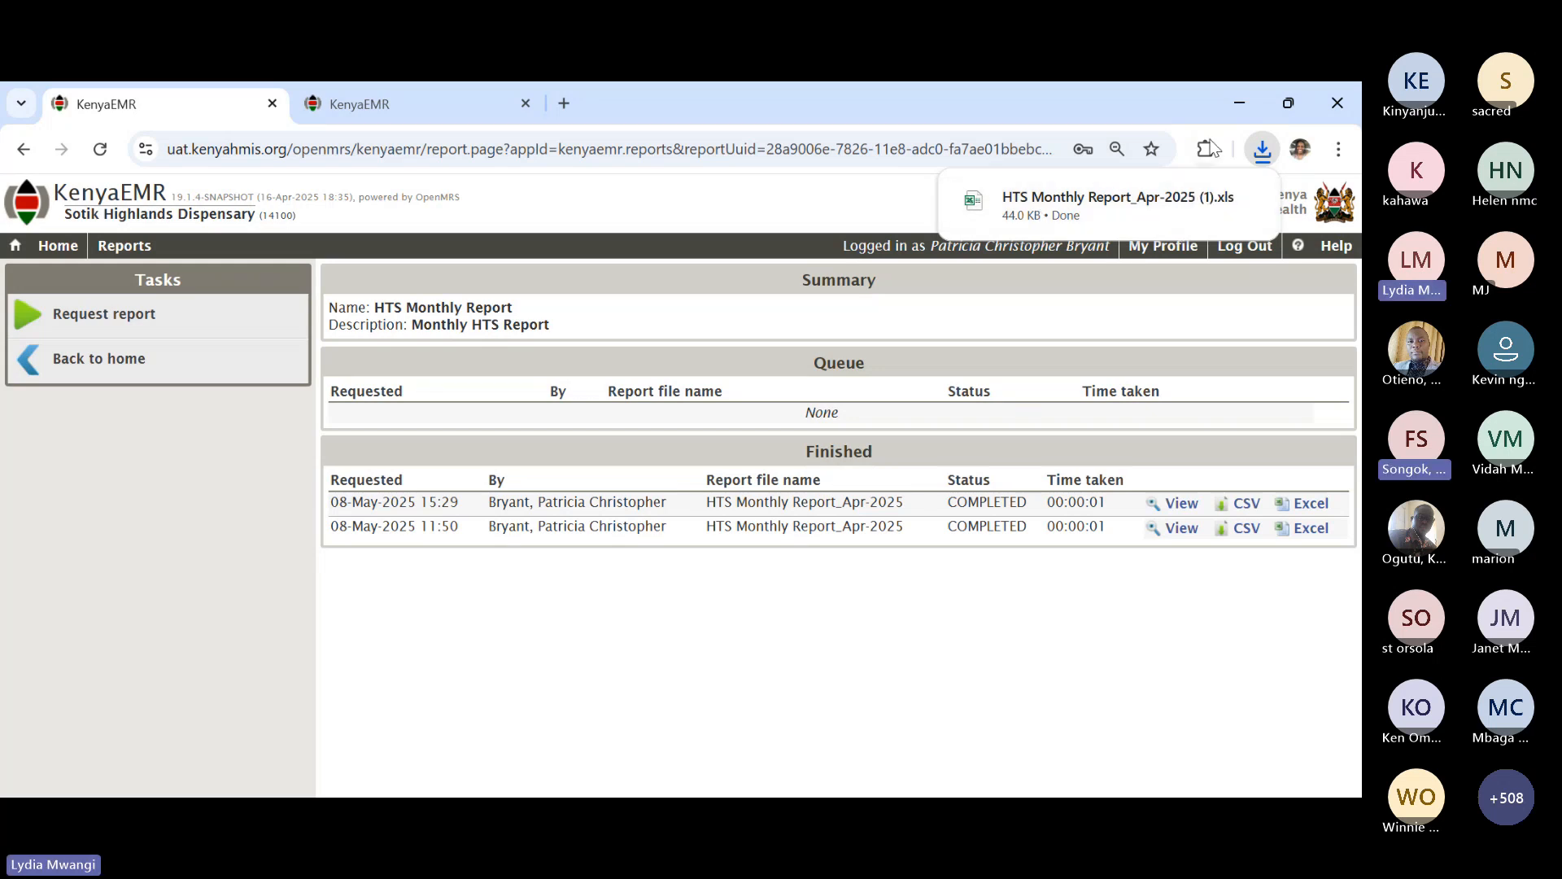
mouse_move(1138, 198)
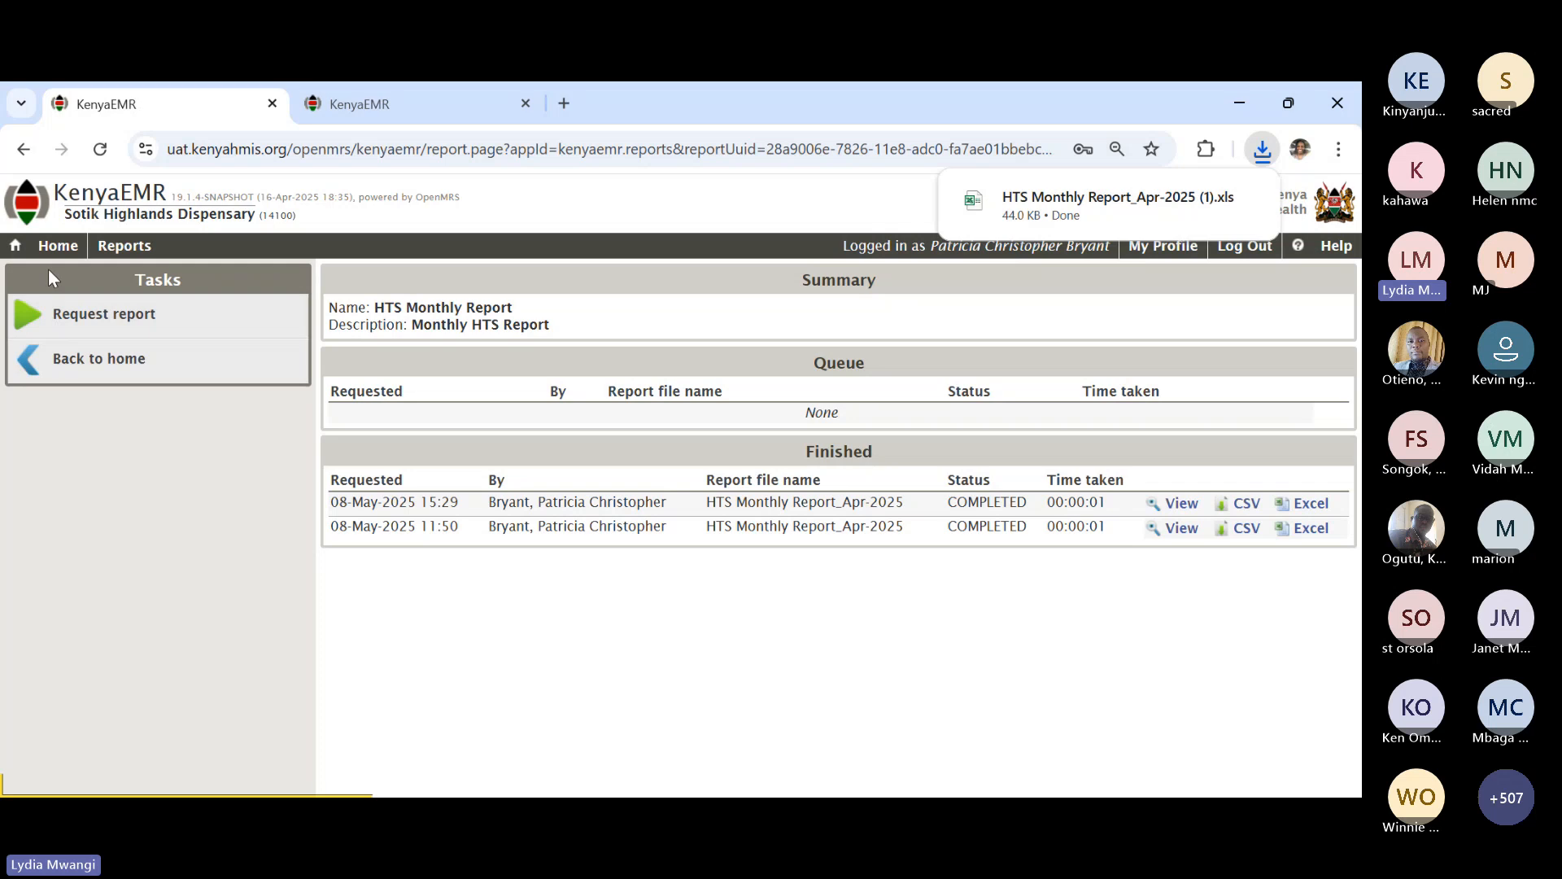
- Go Home, then Reports, and open the HTS Register report page
click(58, 246)
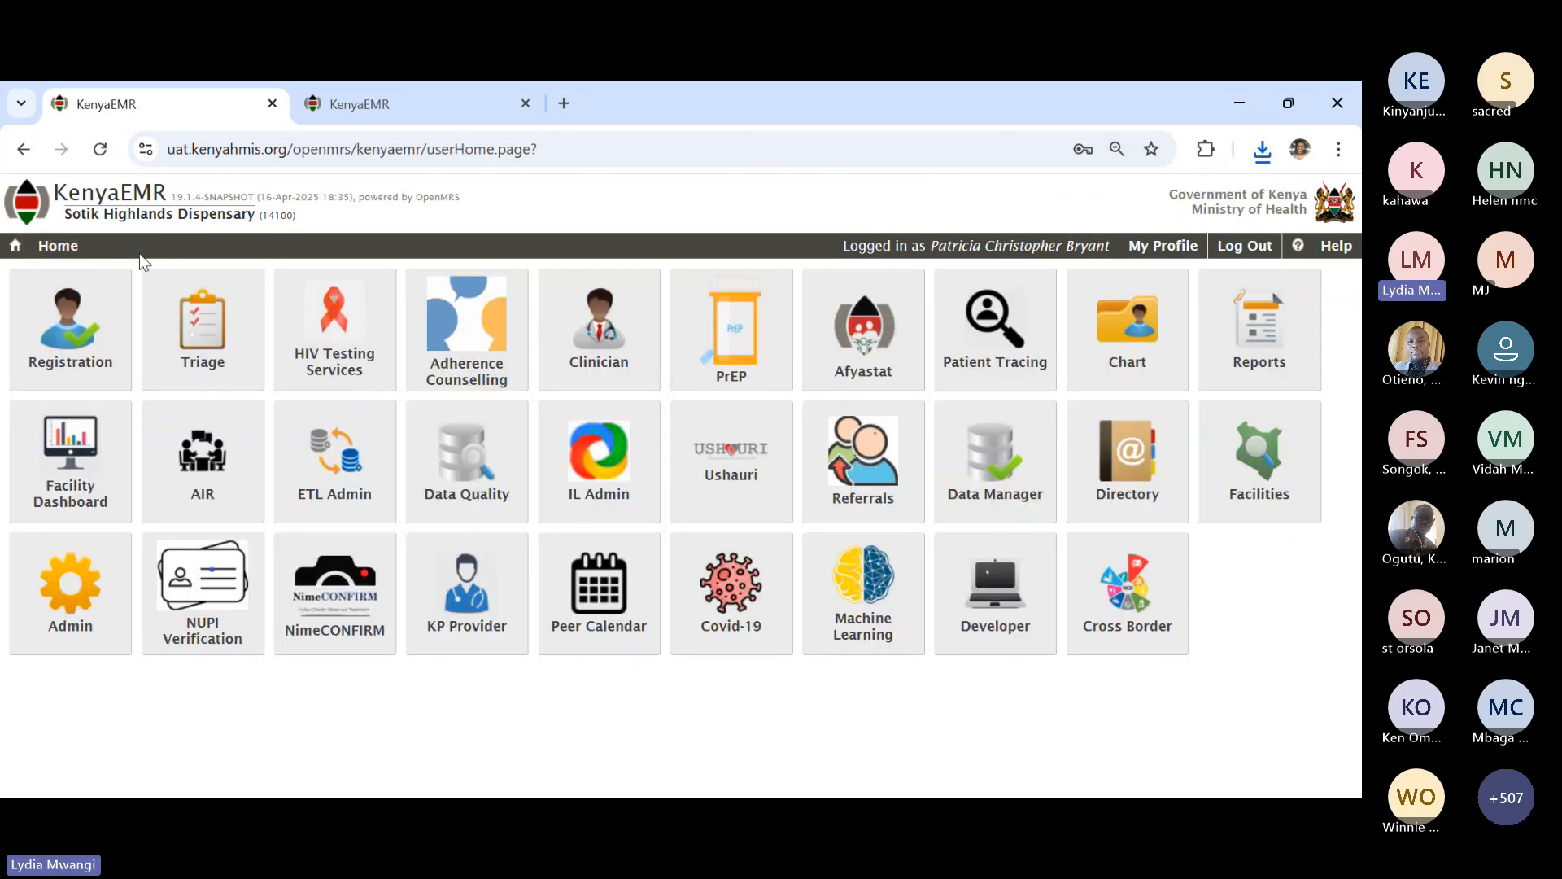
click(1231, 334)
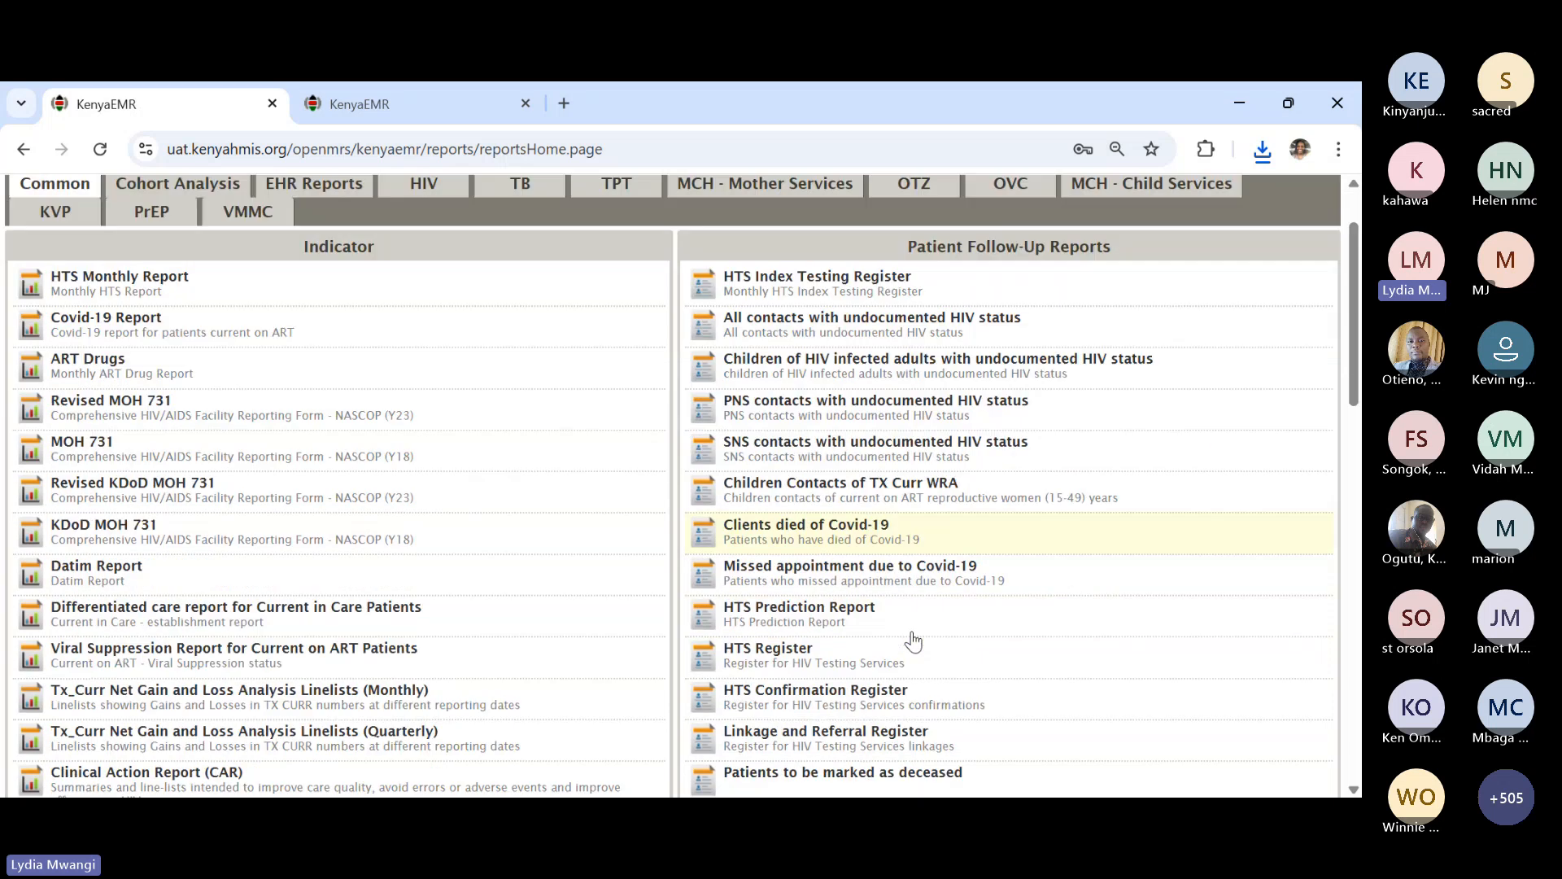
scroll(747, 620, down, 2)
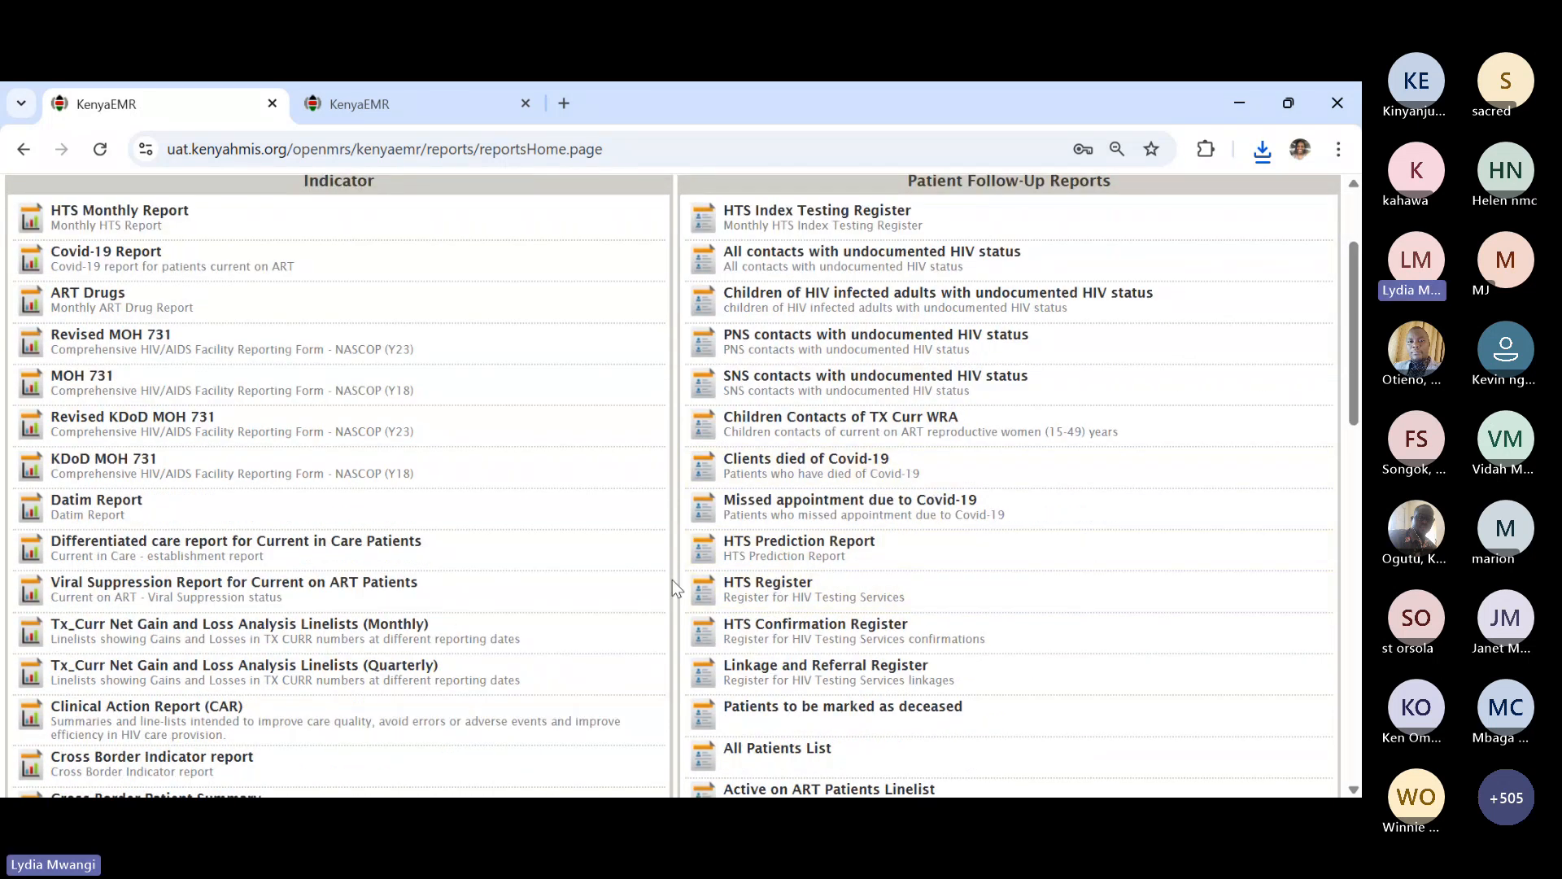
click(776, 591)
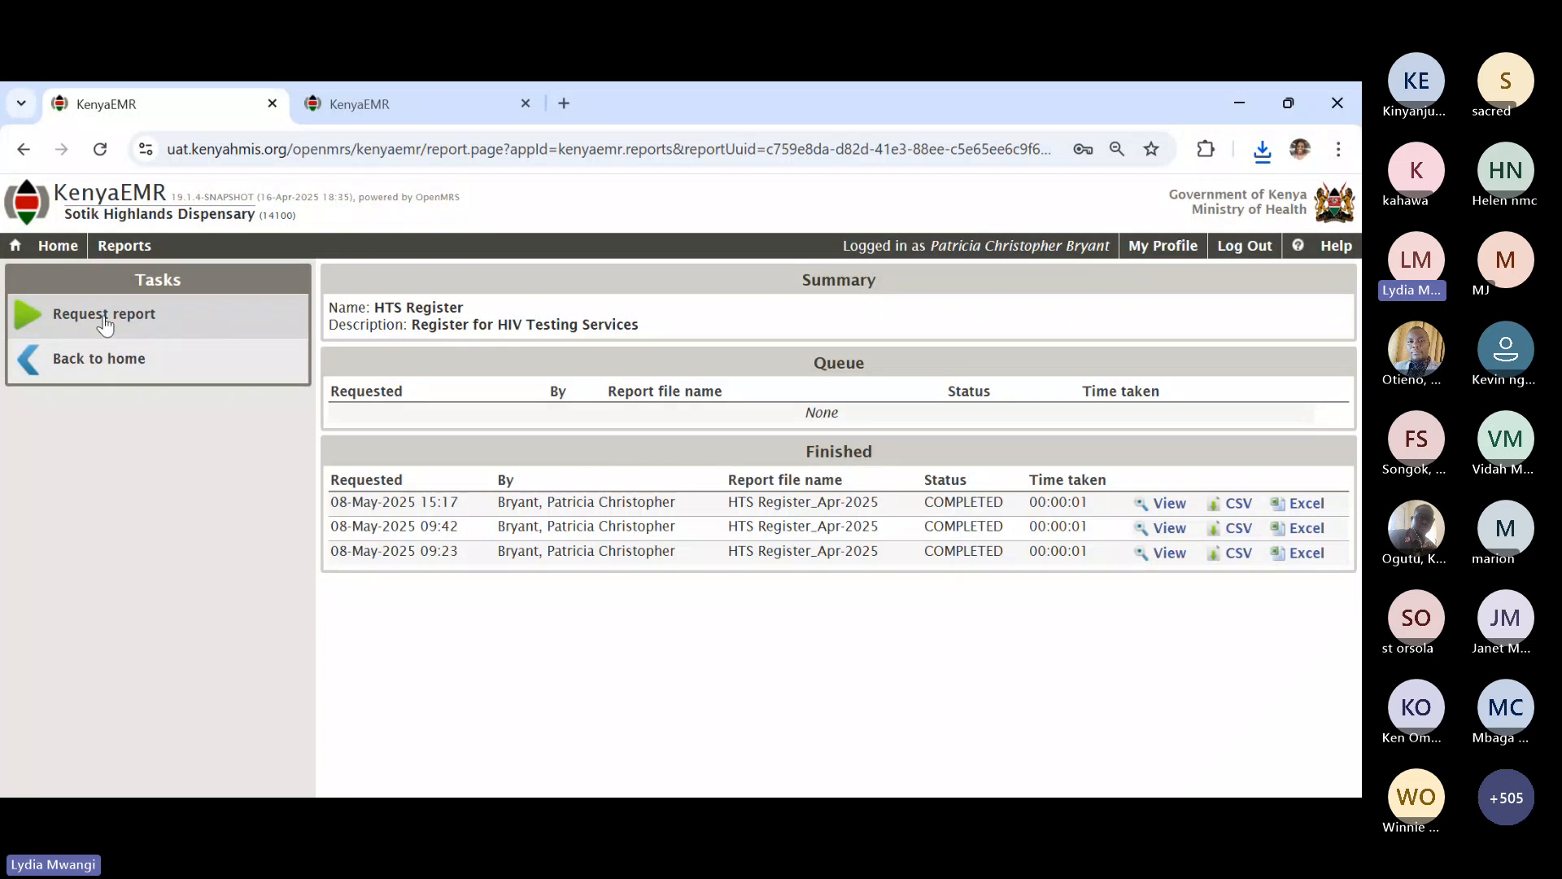
- Request an HTS Register for 01-Mar-2025 to 31-Mar-2025
click(102, 314)
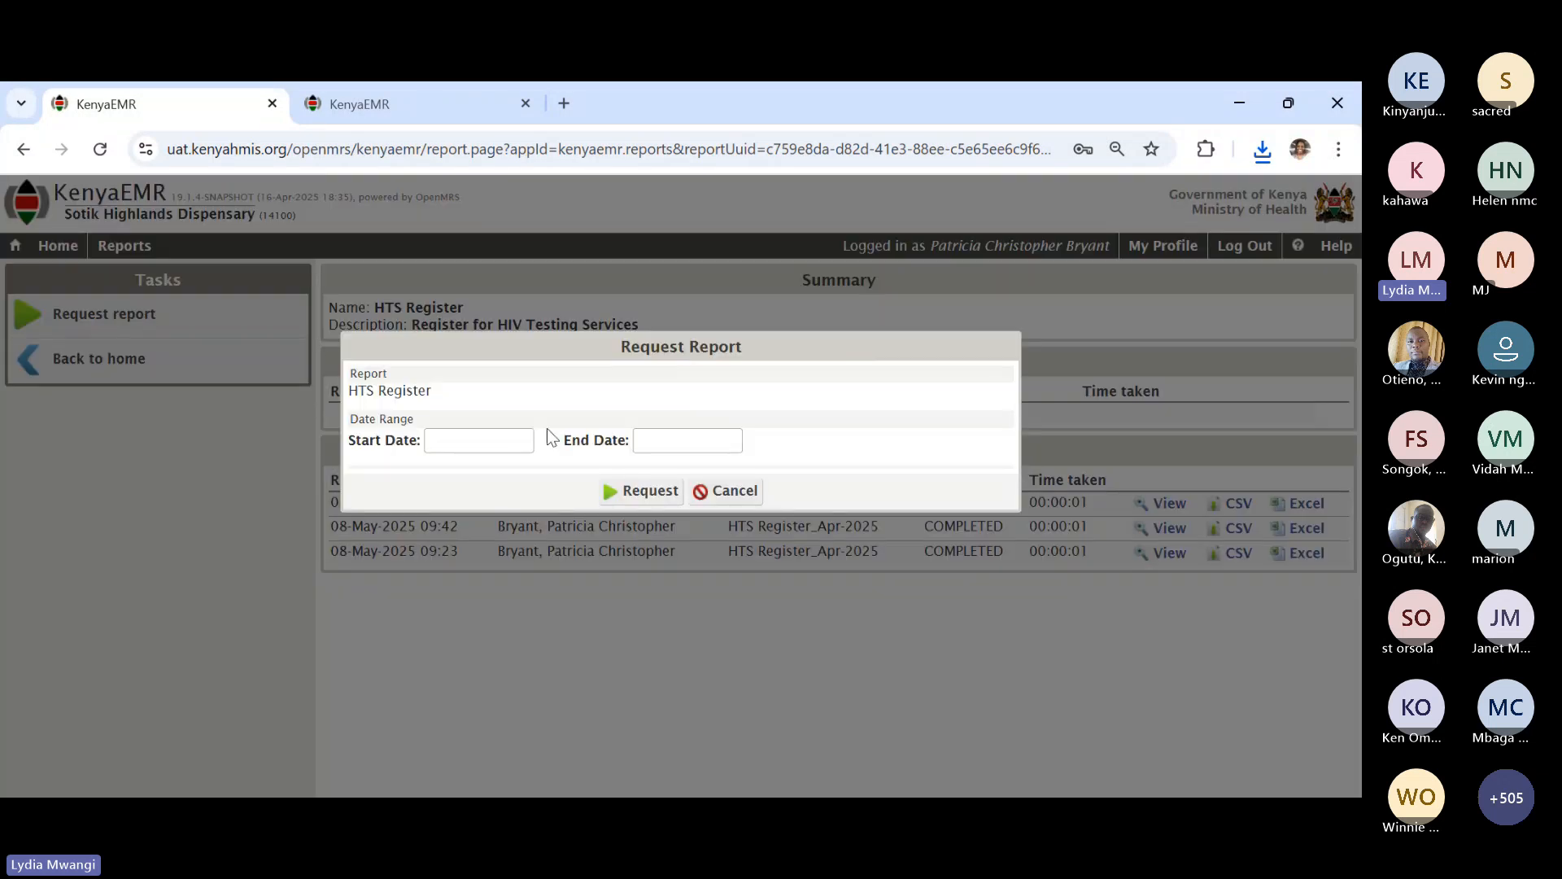
click(468, 440)
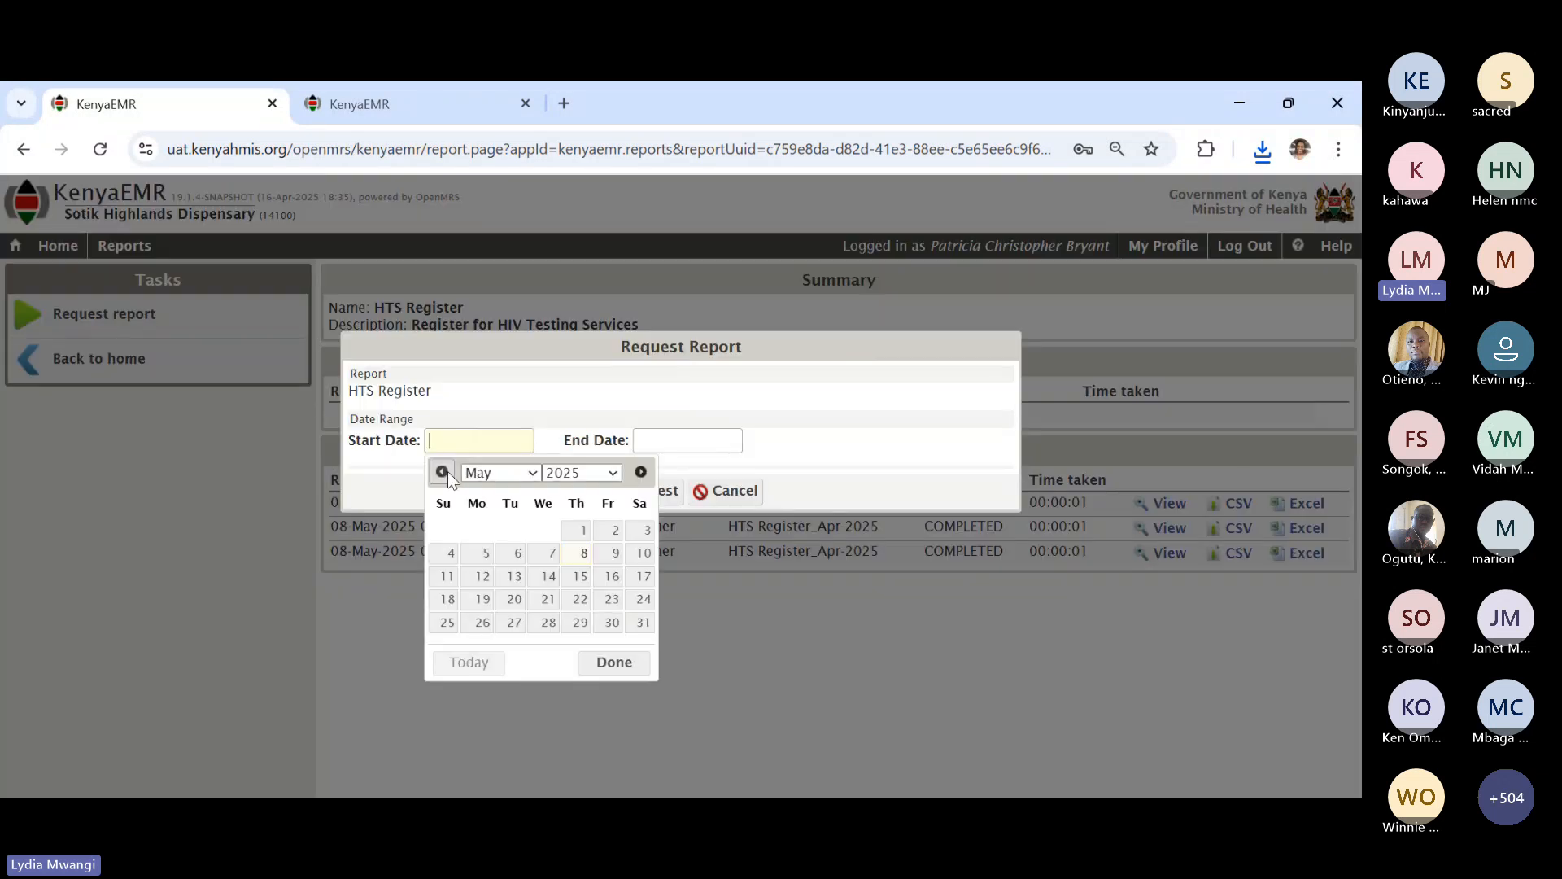
click(444, 473)
click(443, 473)
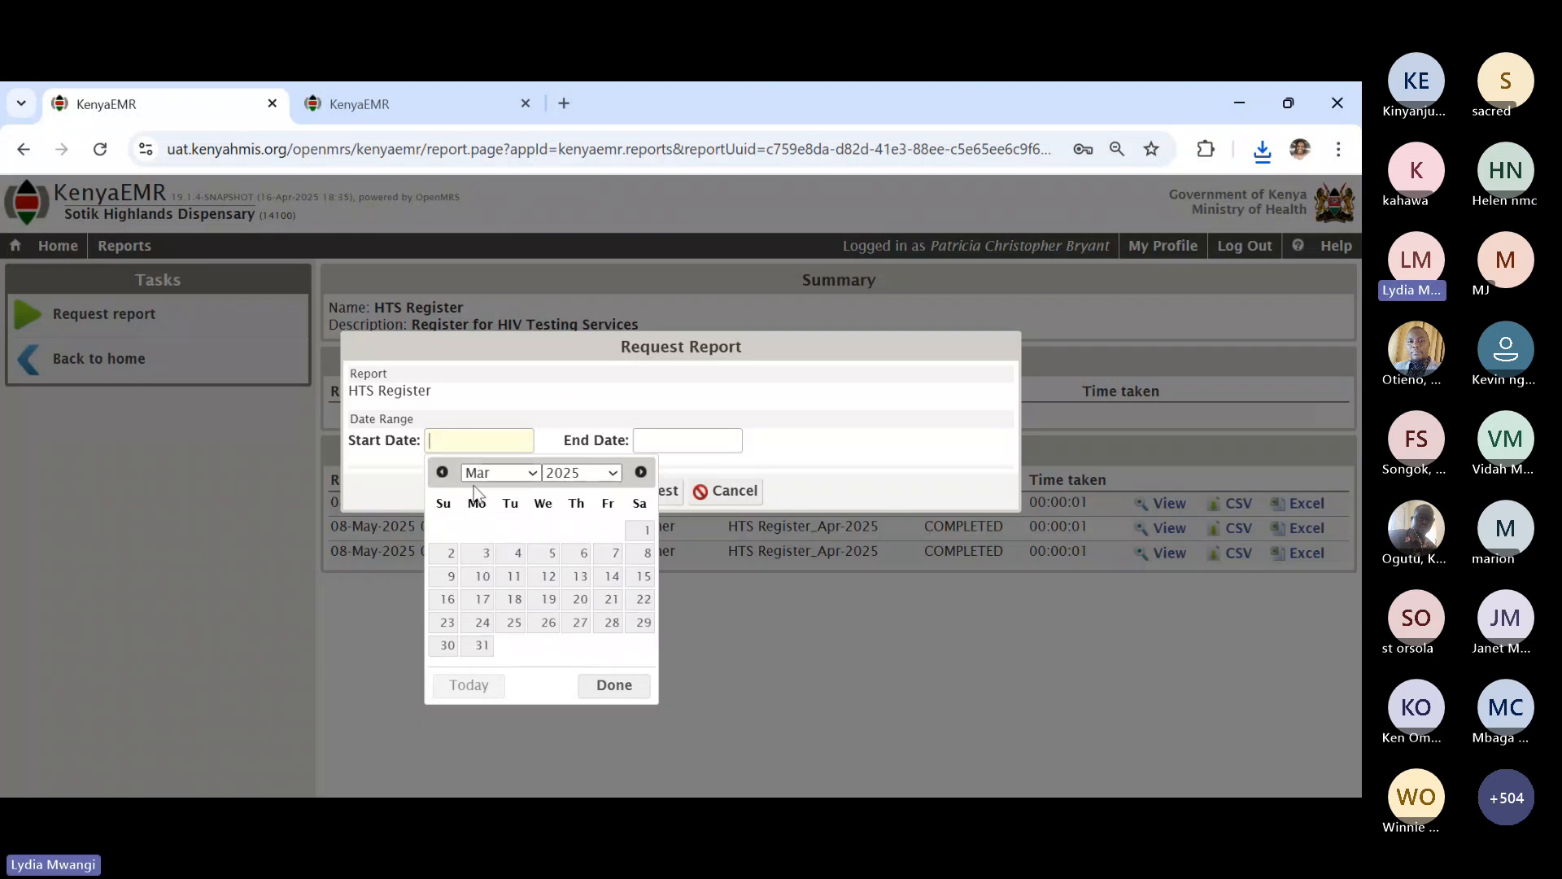
click(642, 530)
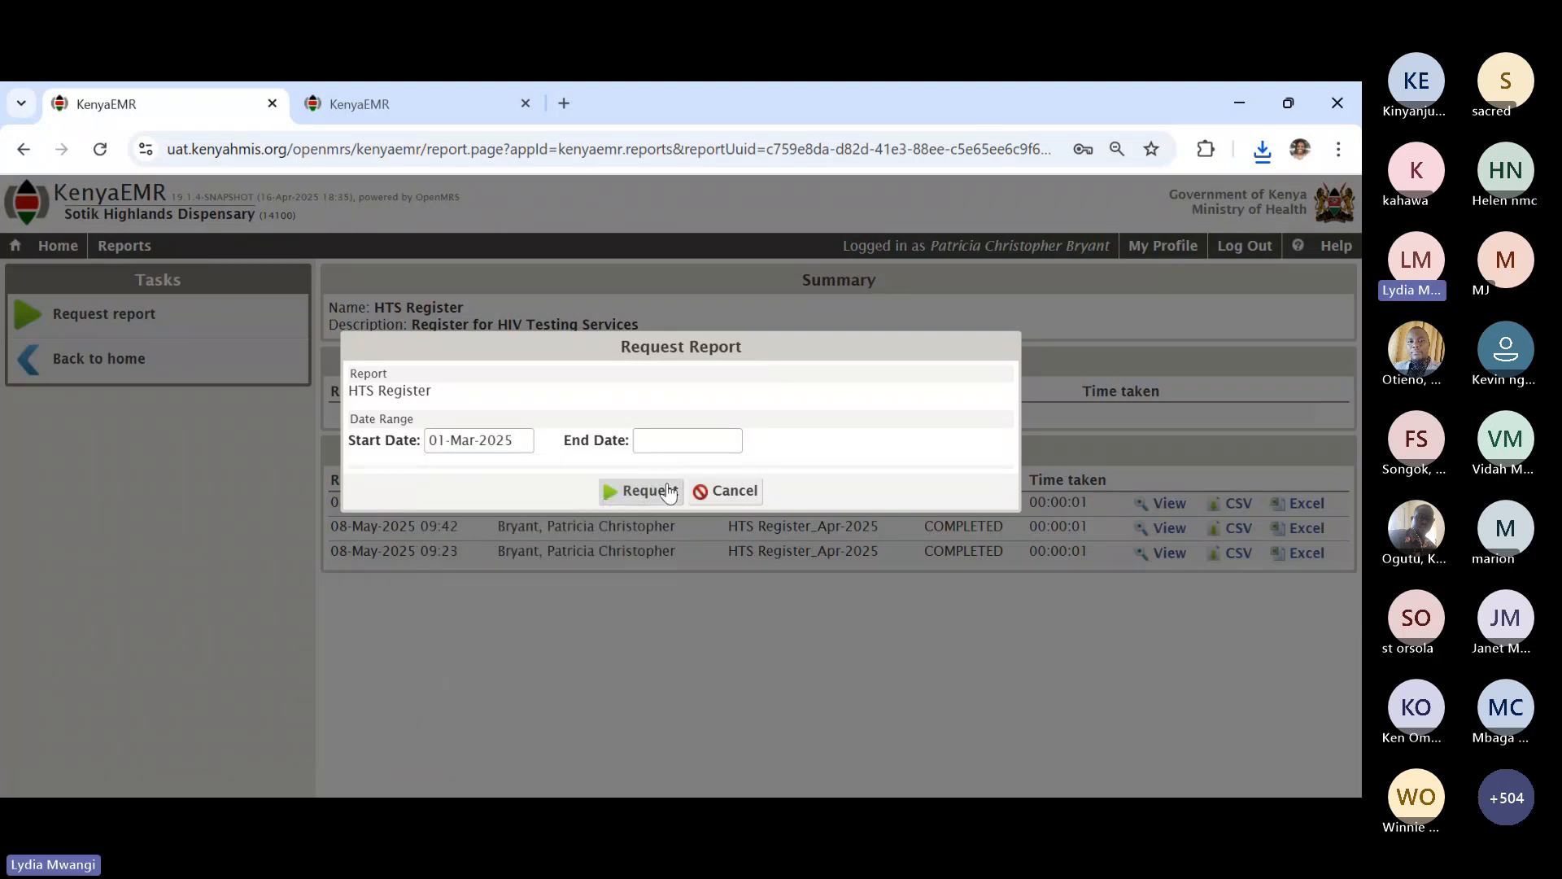
click(651, 440)
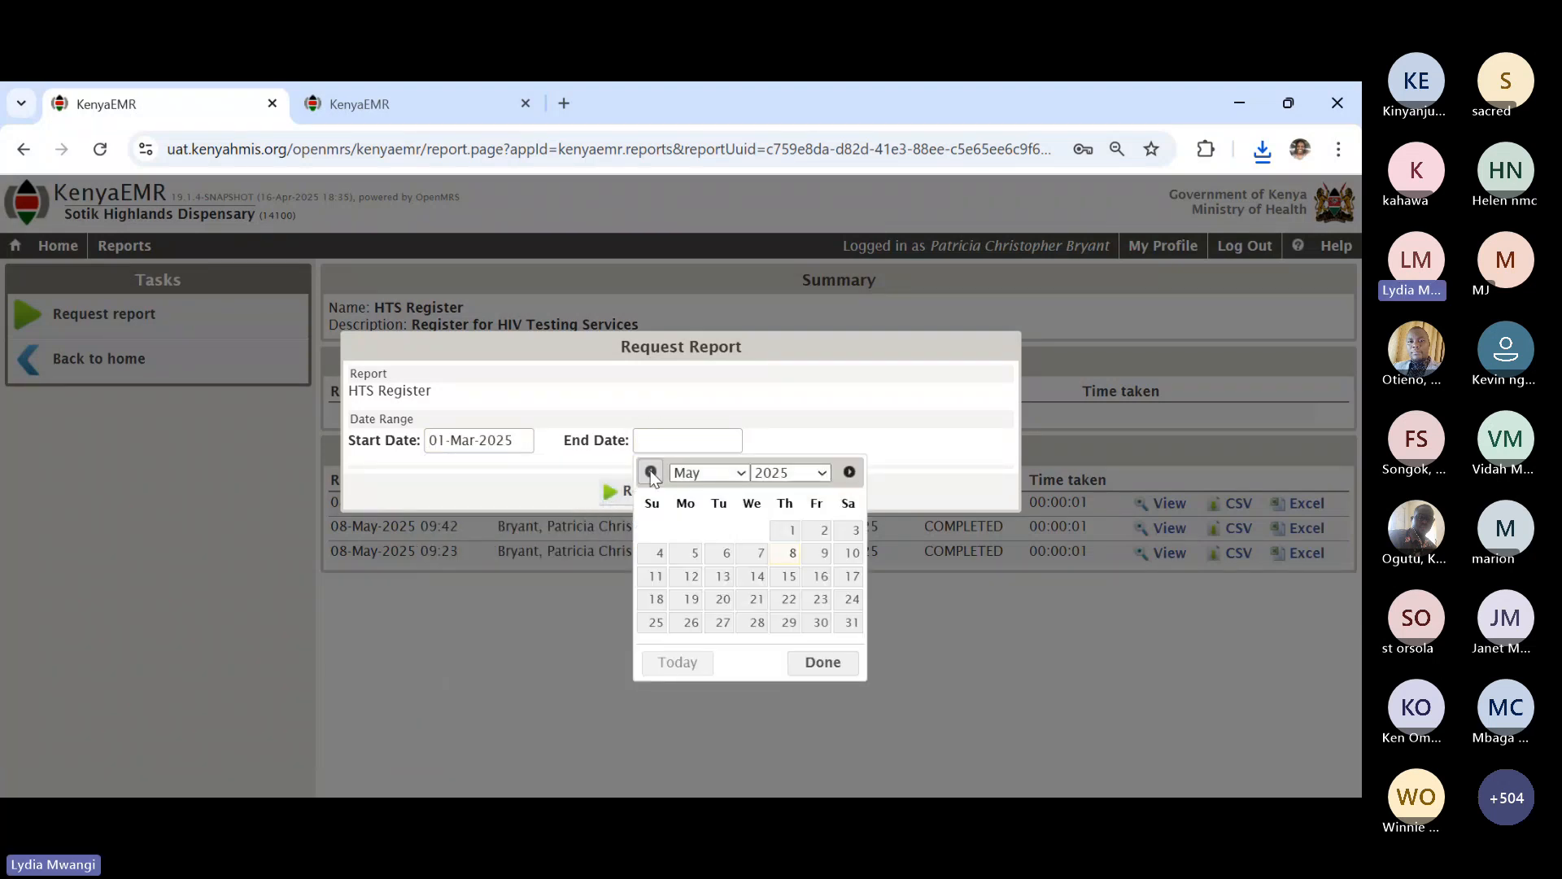
click(651, 472)
click(651, 472)
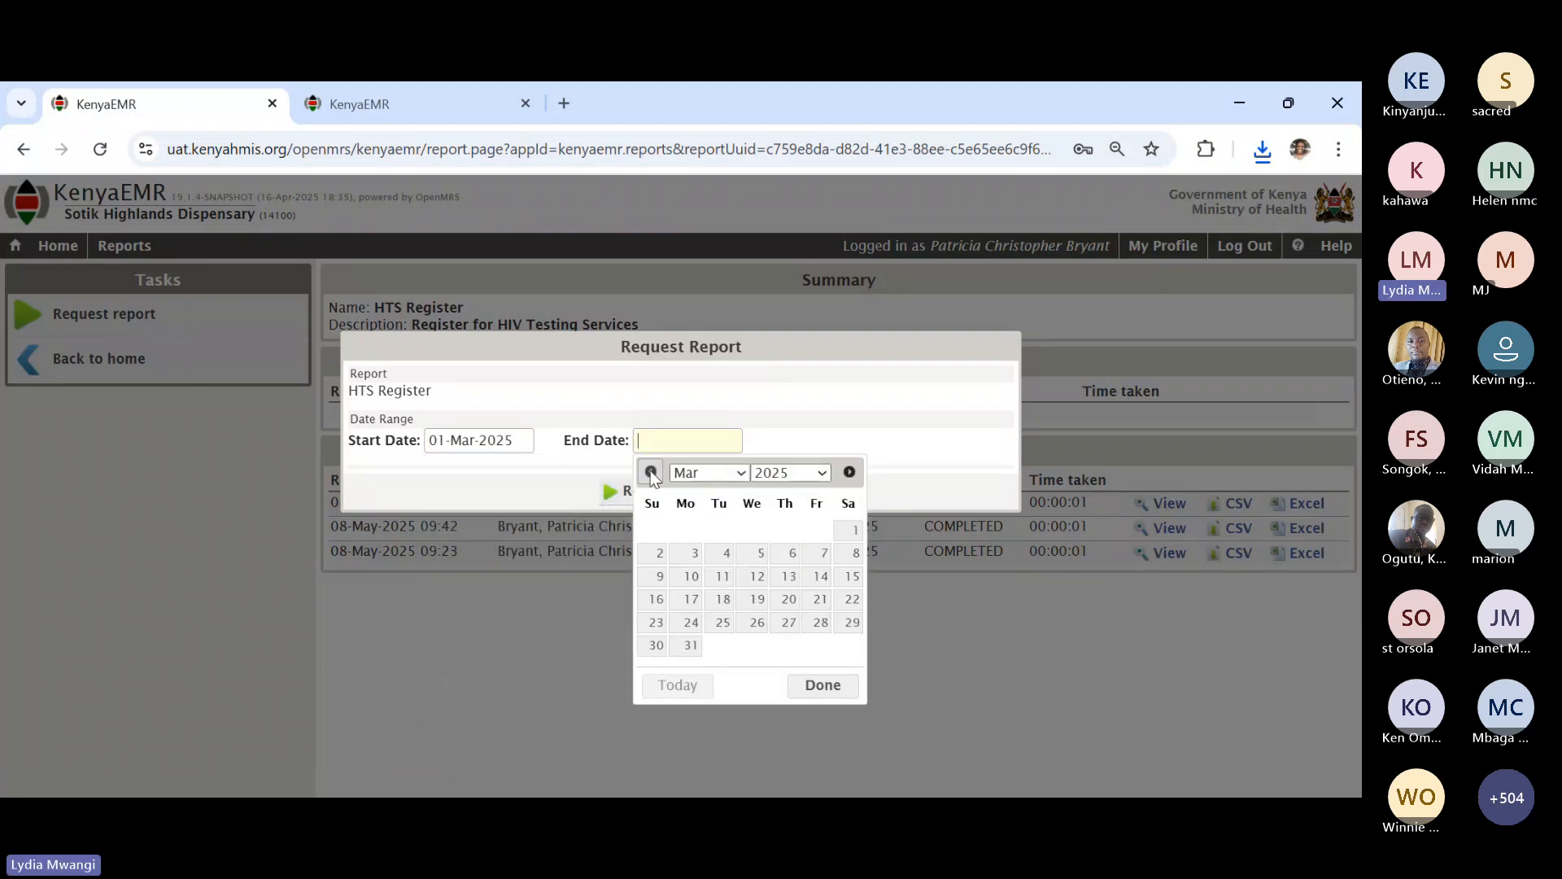
click(690, 647)
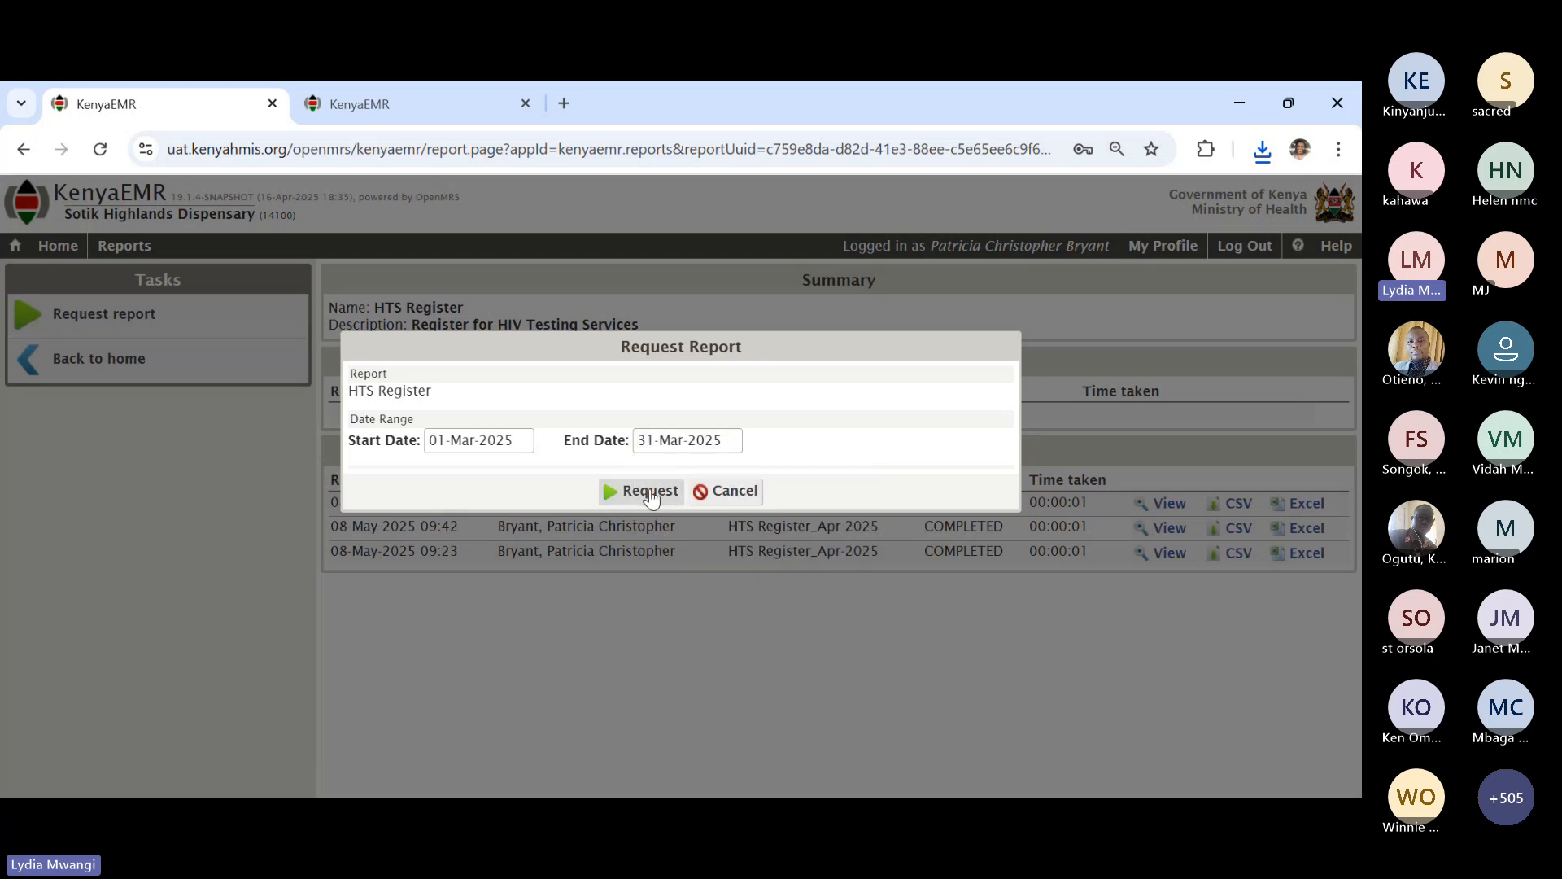
click(642, 491)
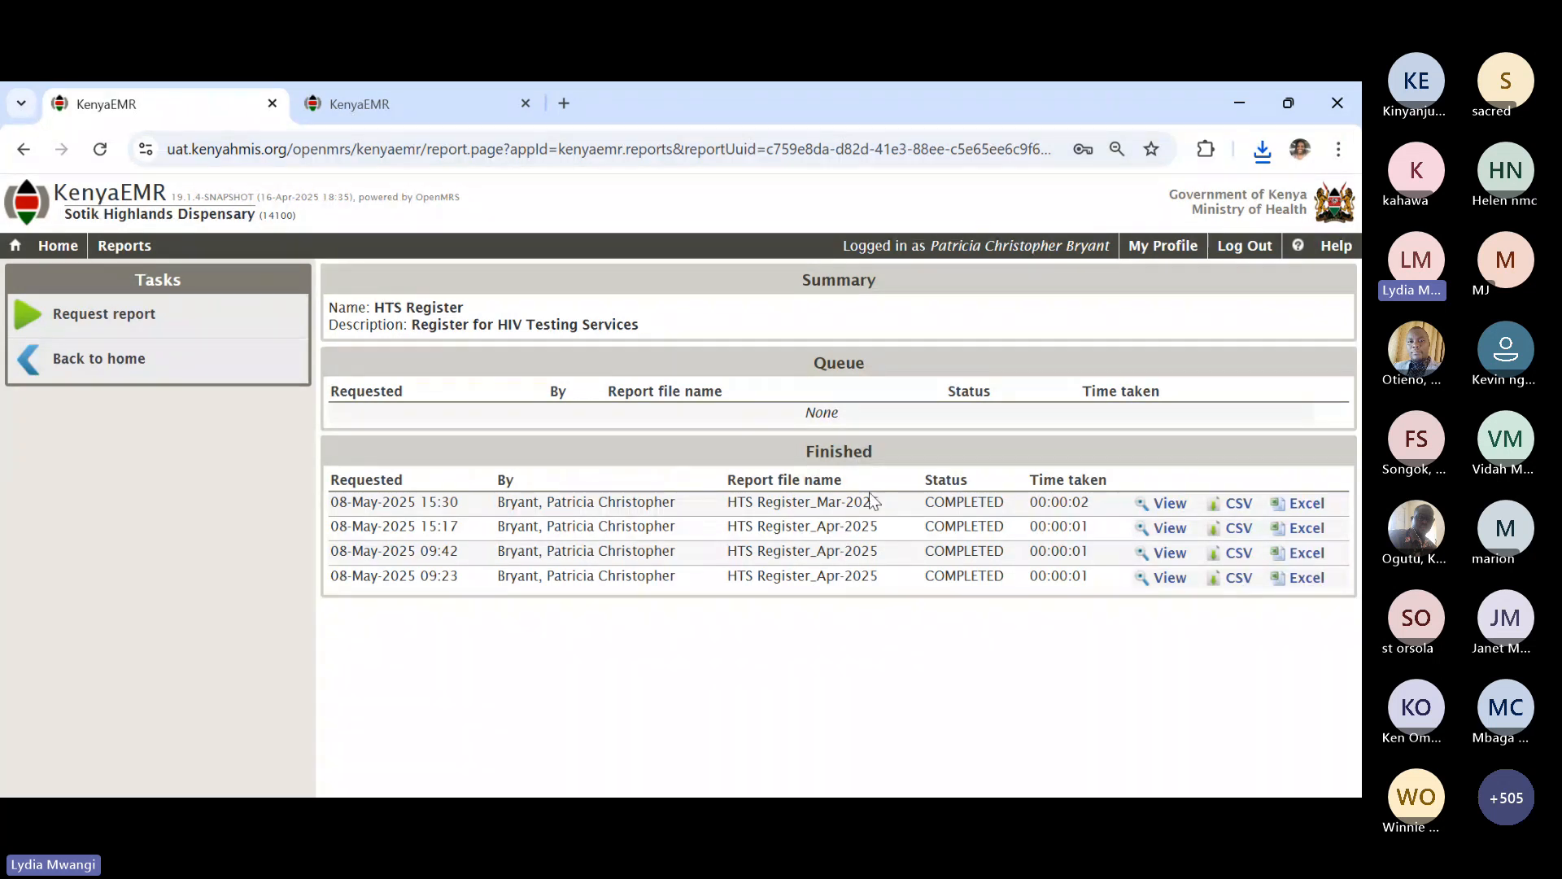
- Download the HTS Register_Mar-2025 Excel file and open it from Chrome's downloads
click(1303, 508)
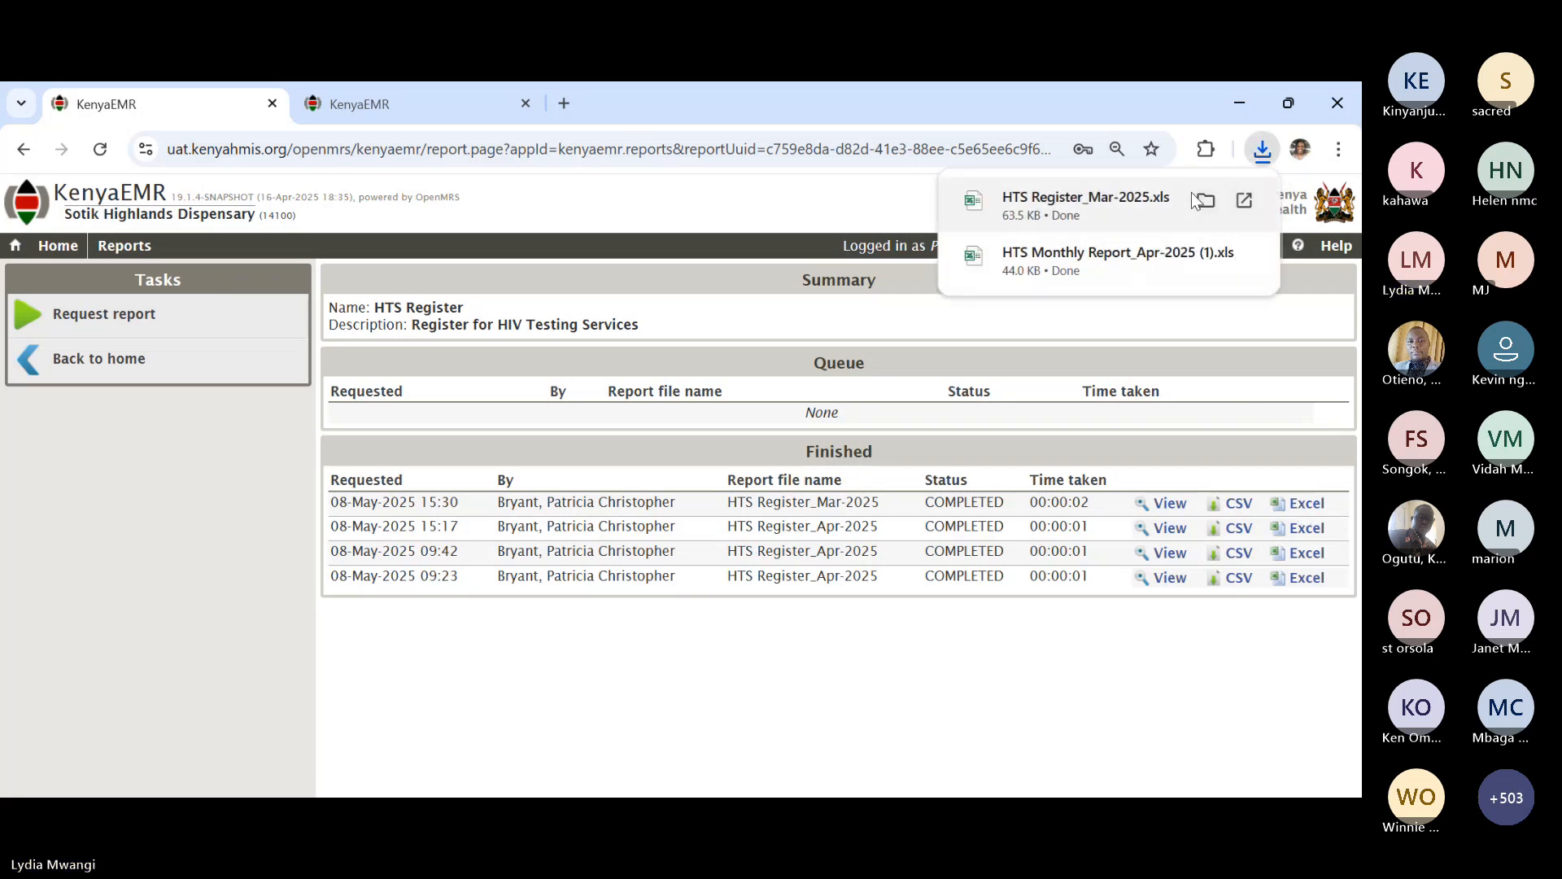
mouse_move(1071, 210)
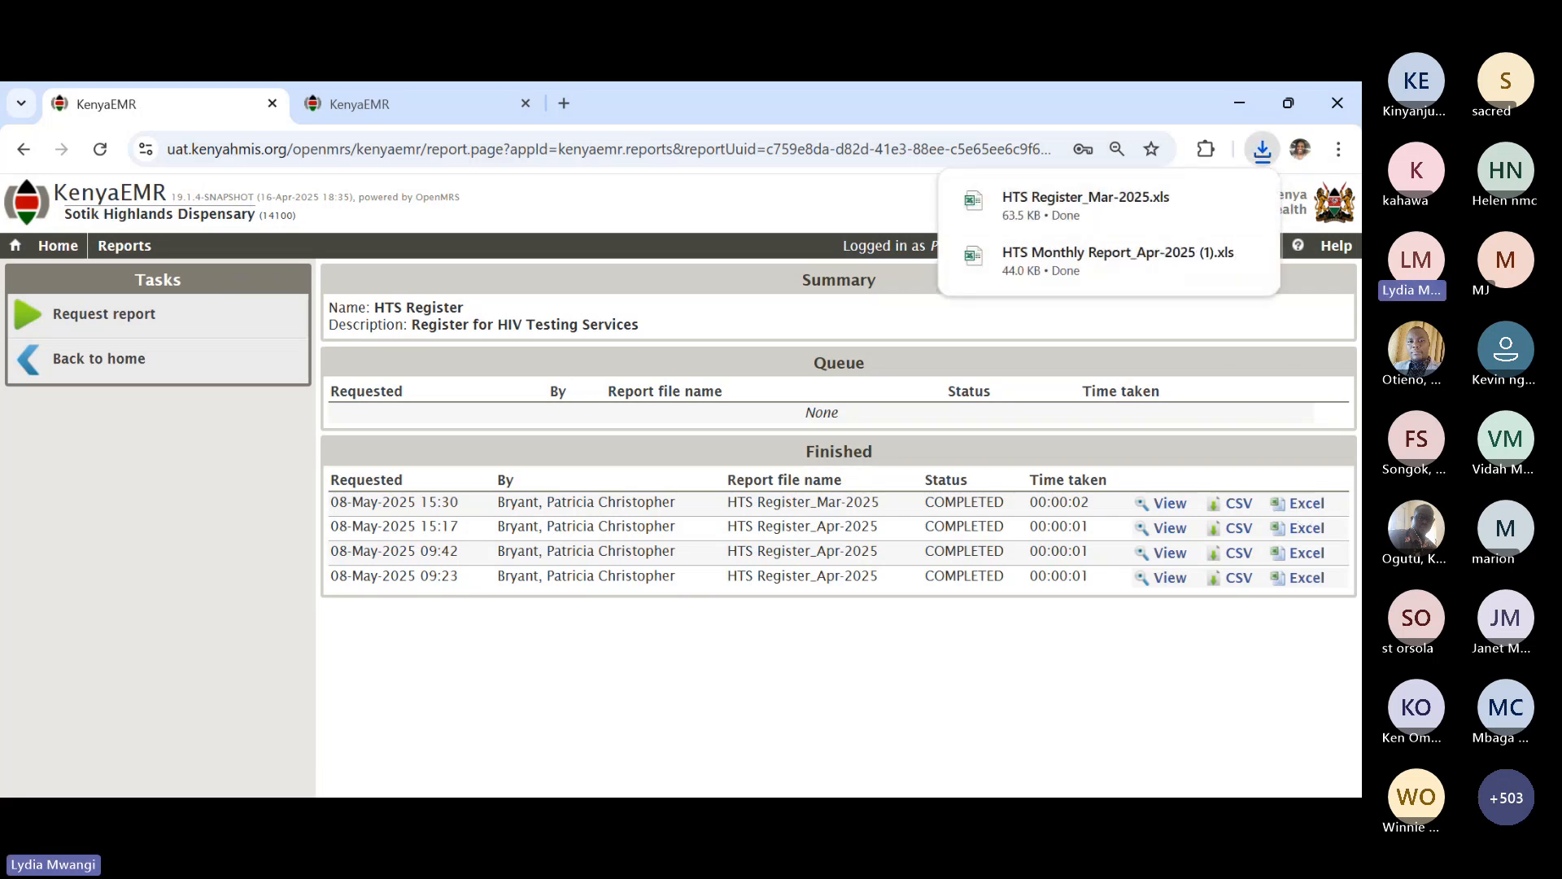
click(1071, 203)
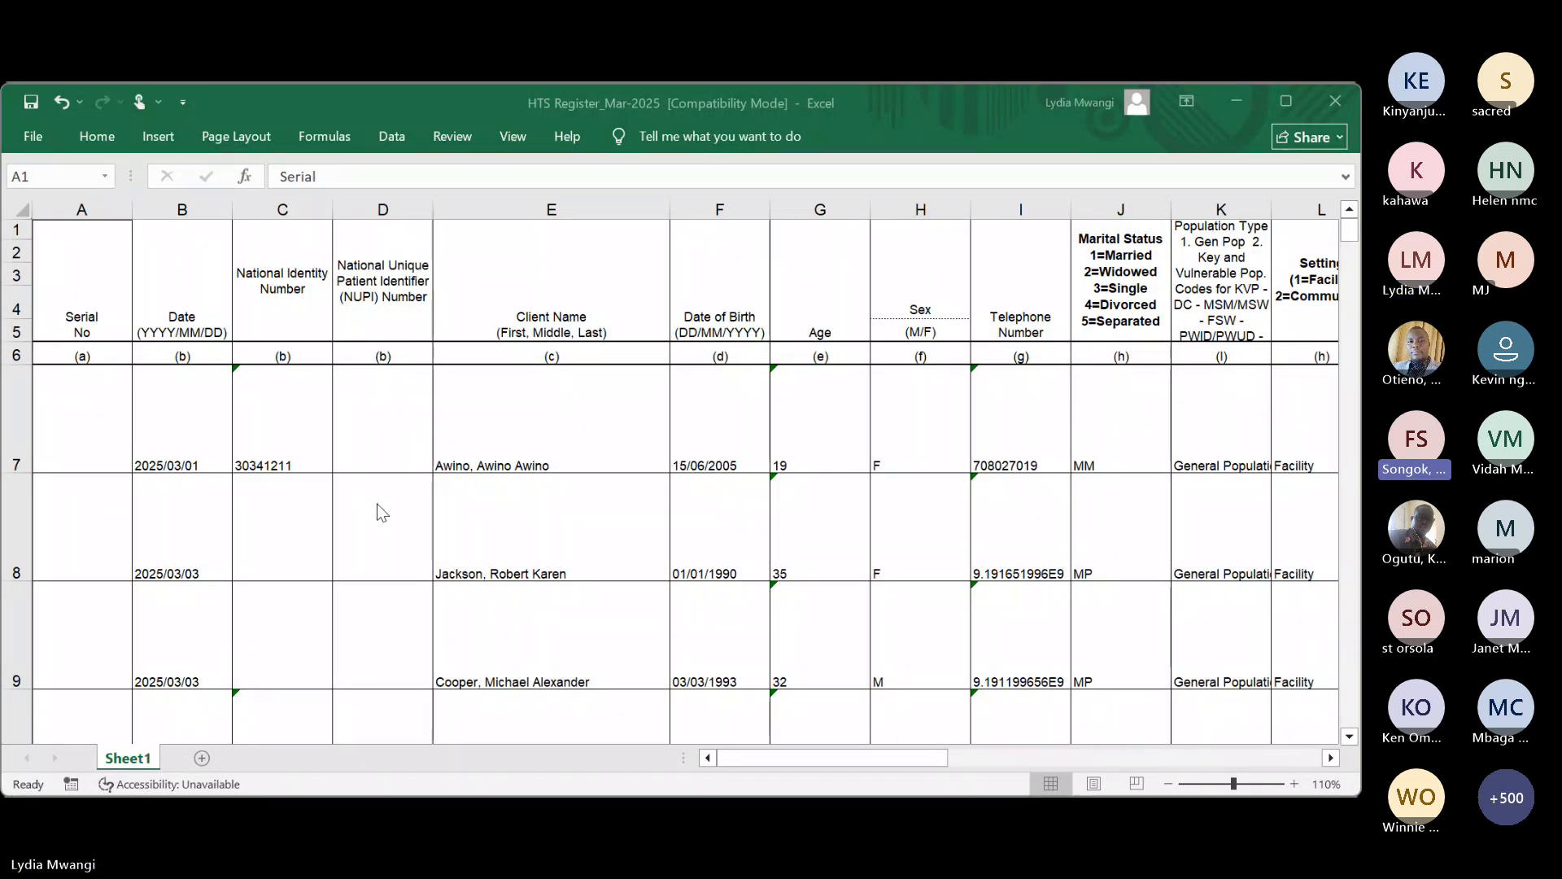
- Reduce the row height of all client rows from row 7 down, then scroll through the records
click(4, 413)
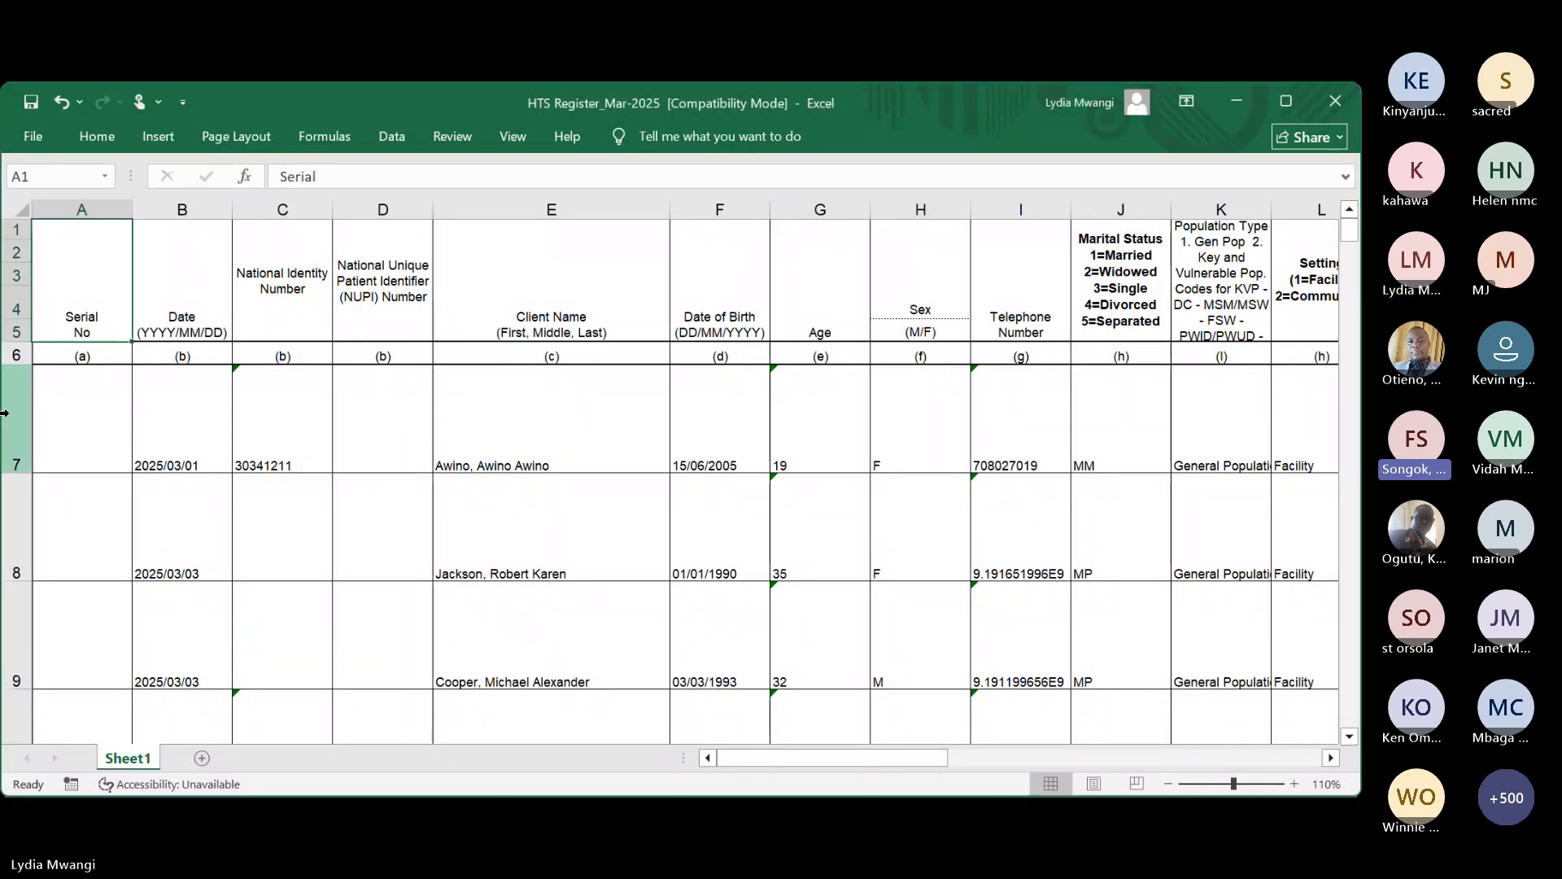
key(ctrl+shift+Down)
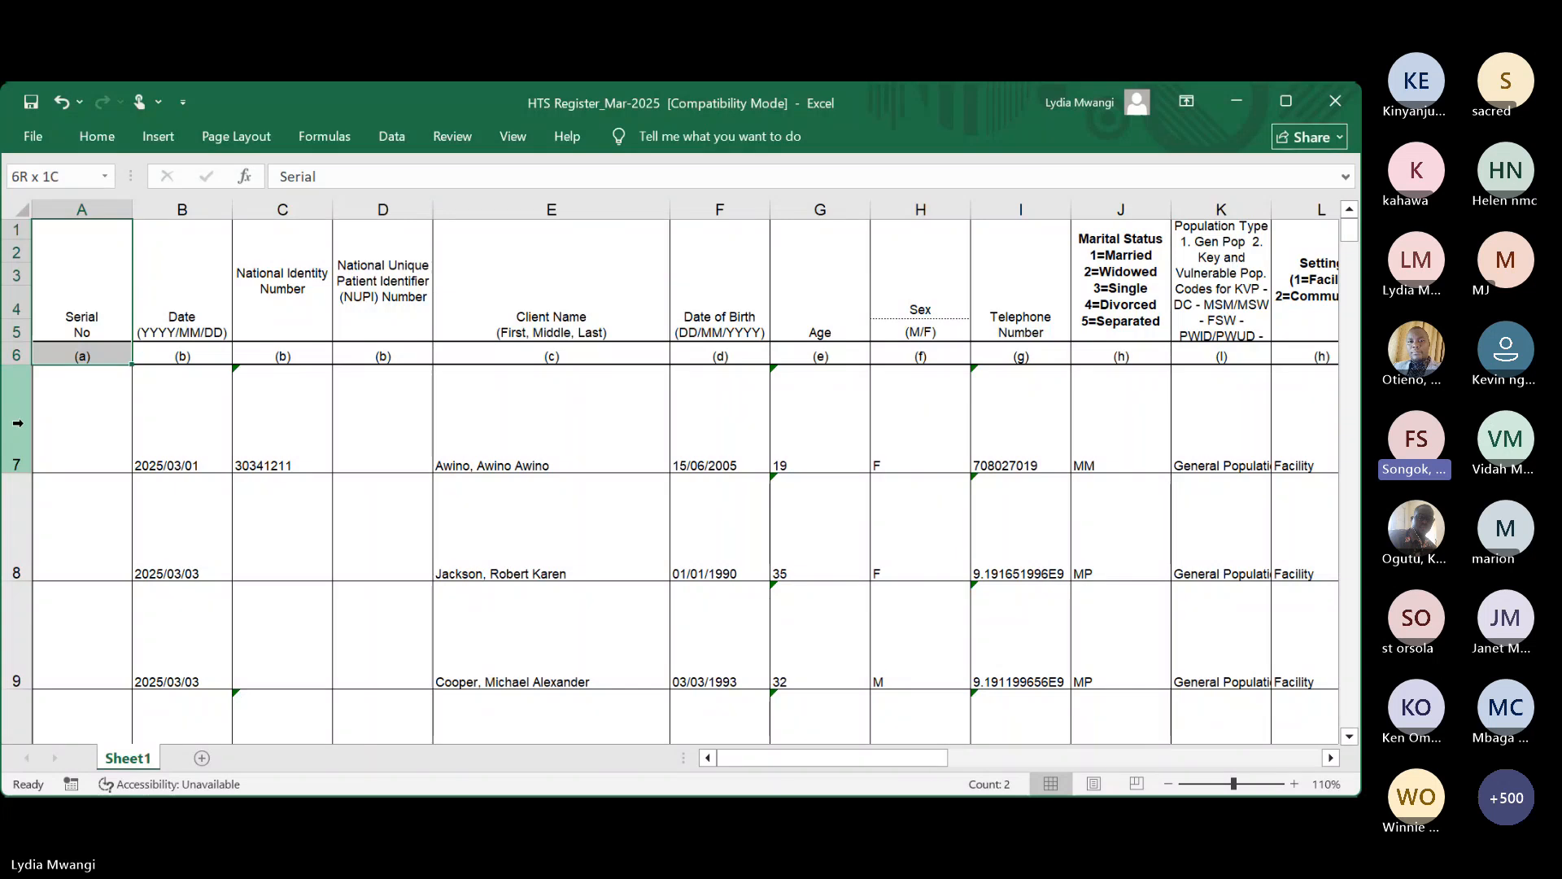
click(16, 419)
key(ctrl+shift+Down)
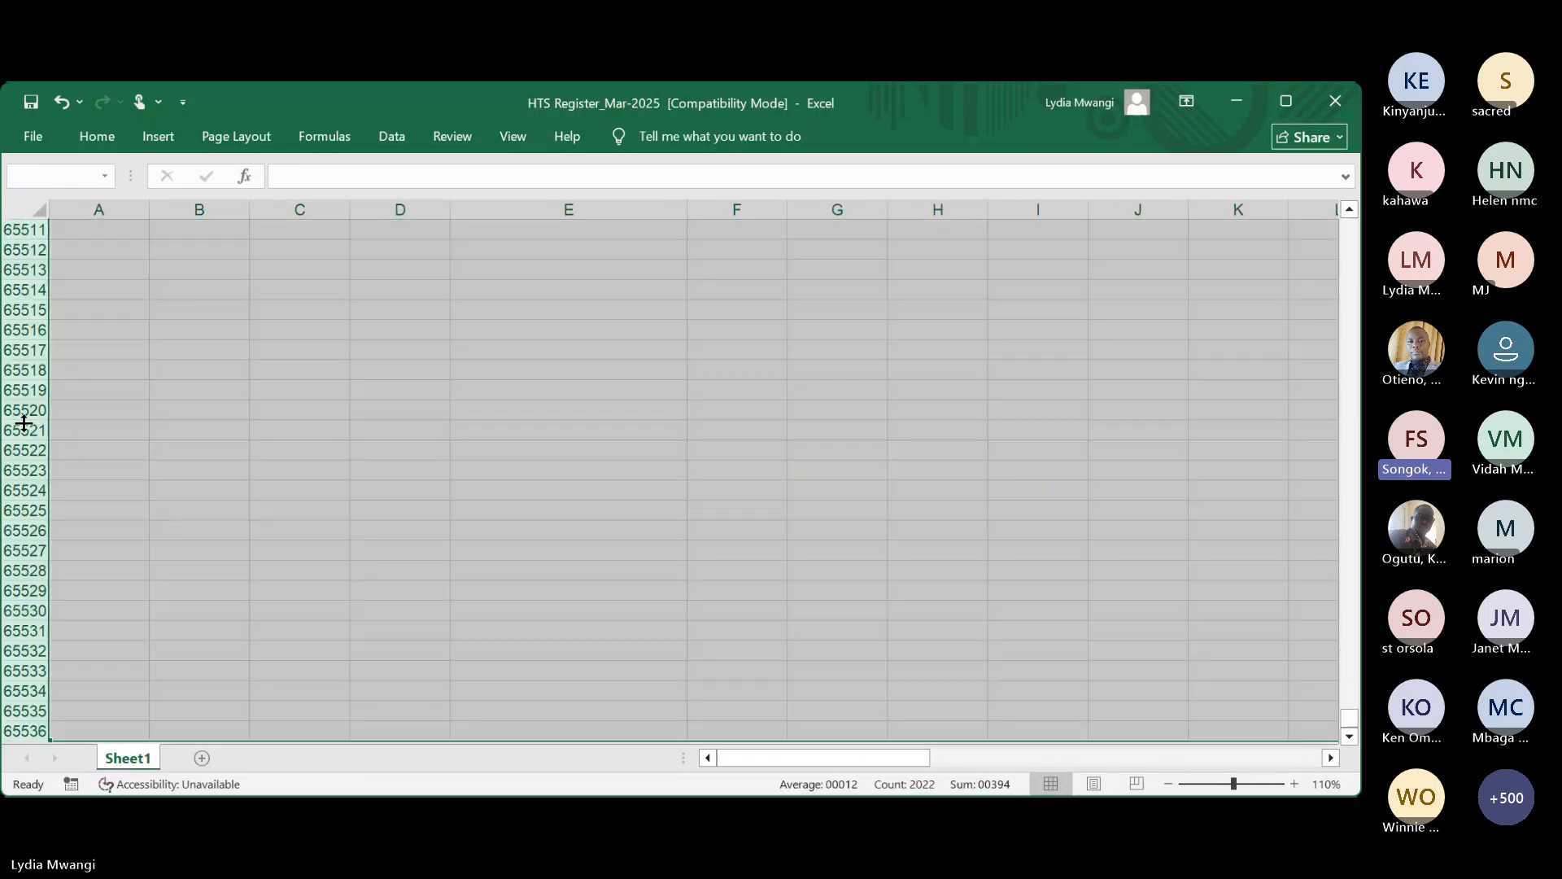
right_click(195, 426)
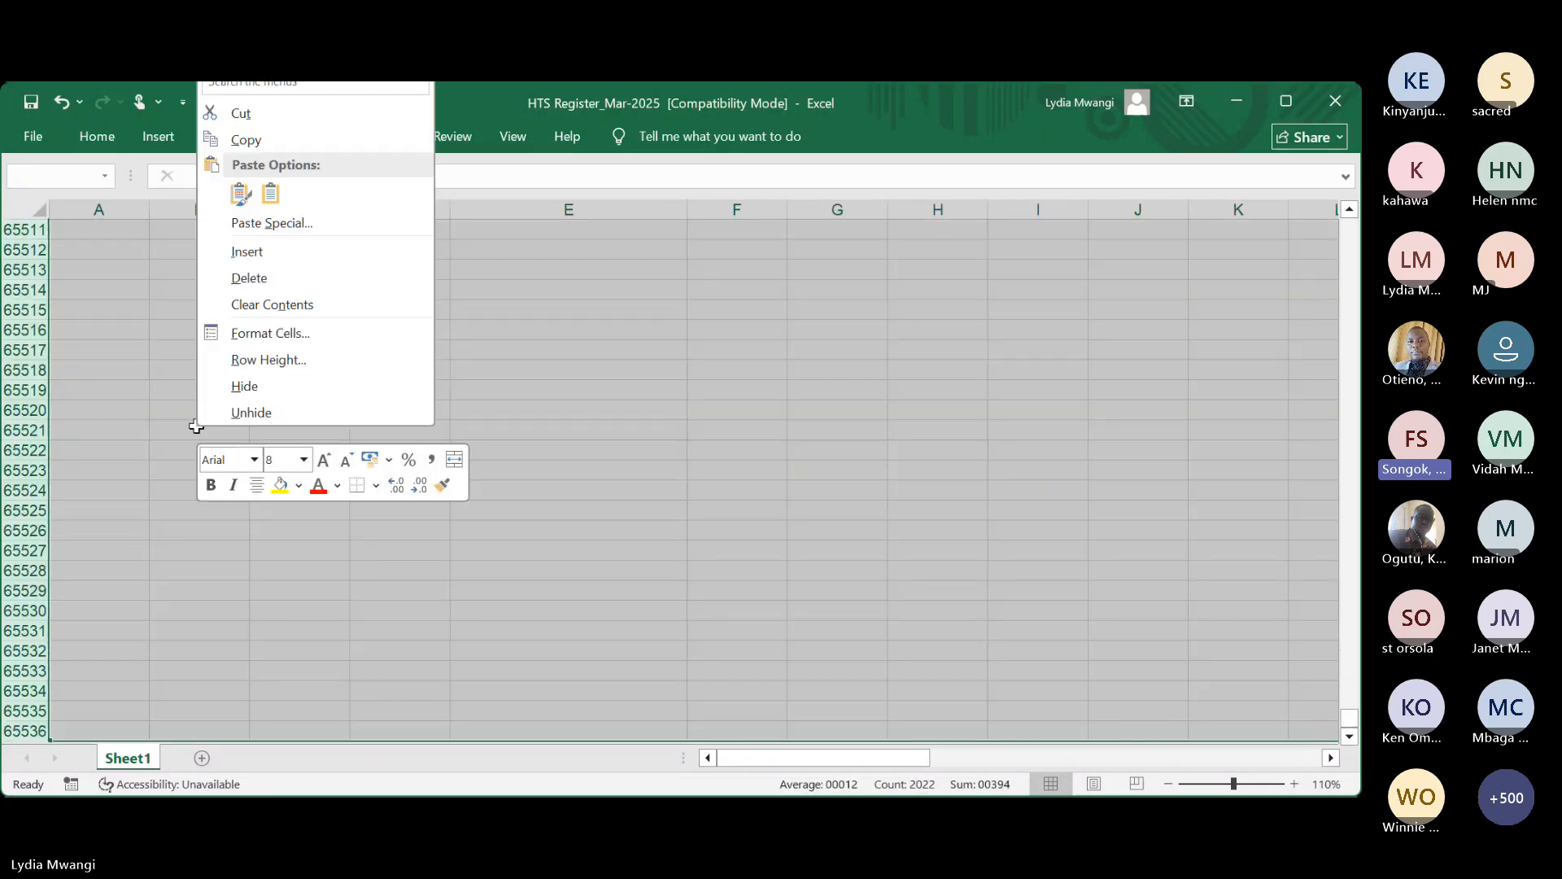
click(253, 367)
key(Return)
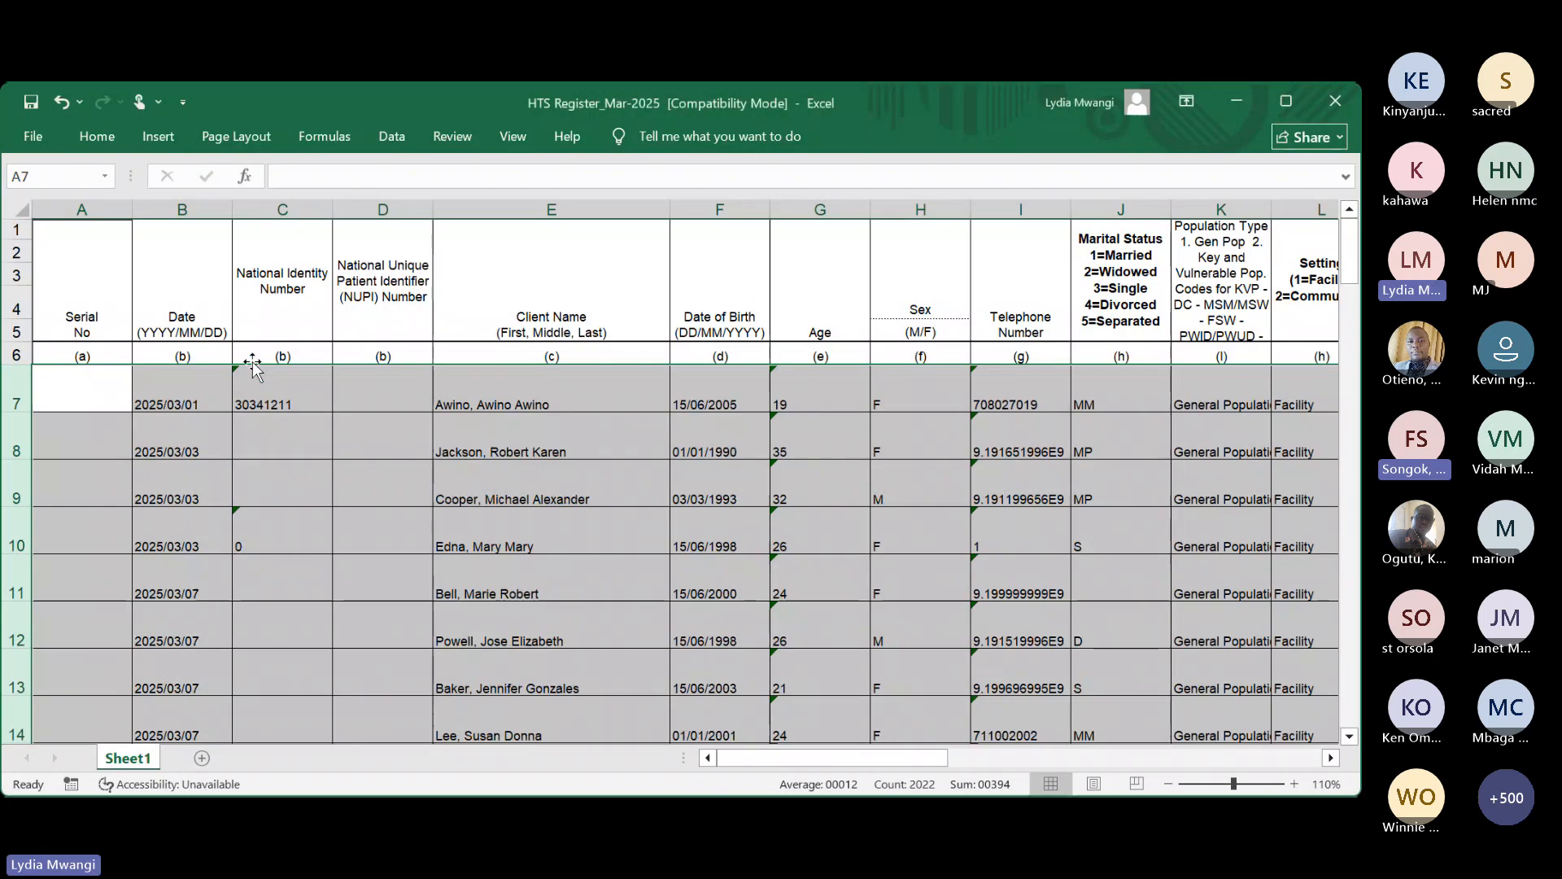
click(463, 545)
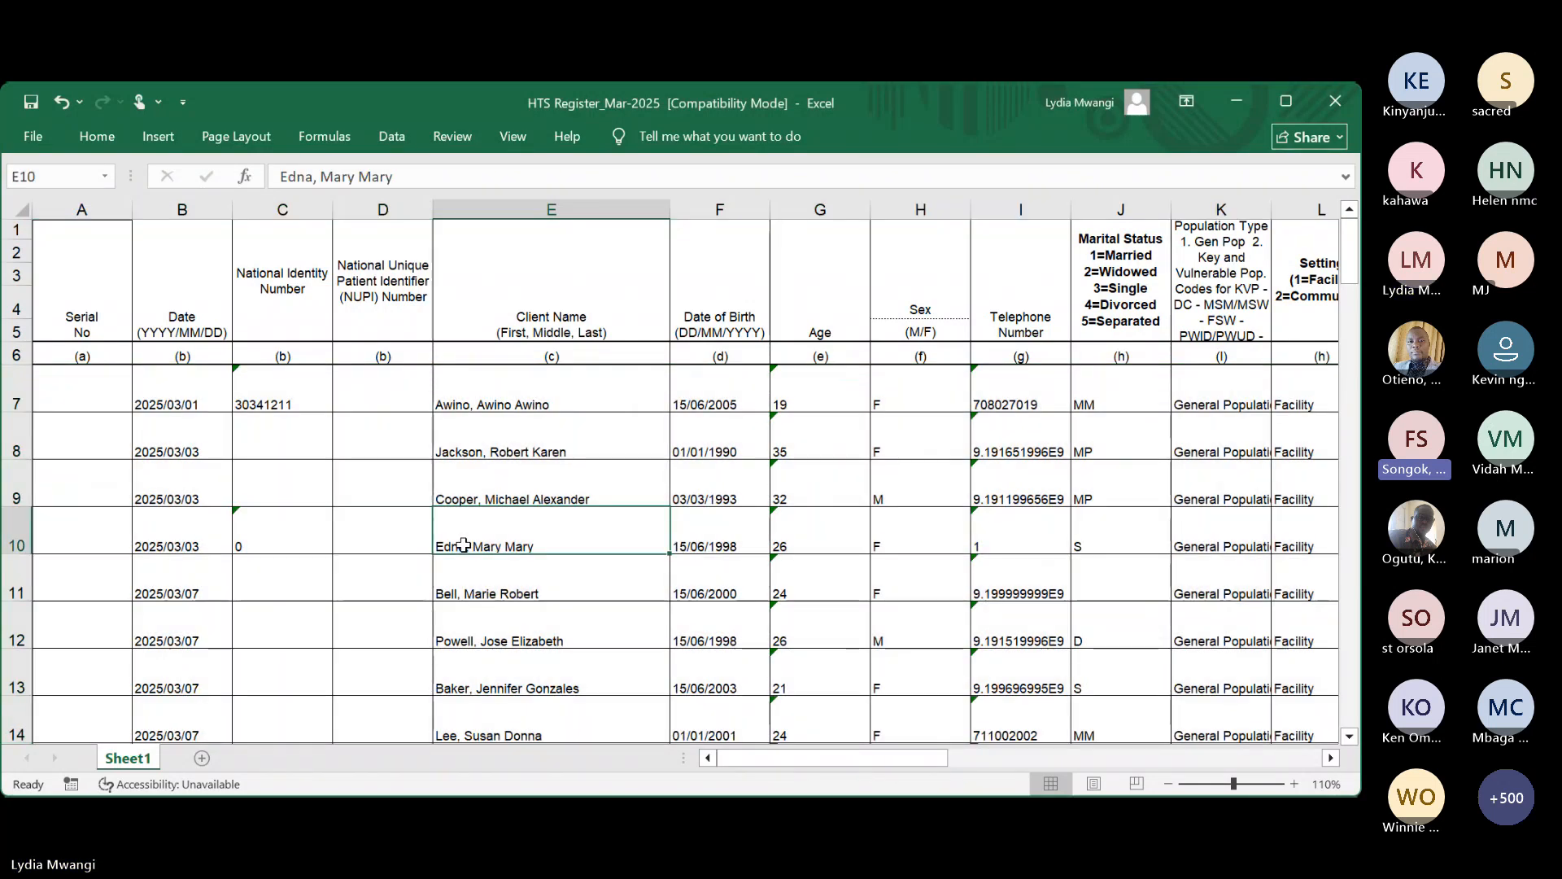
scroll(463, 545, down, 1)
scroll(463, 545, down, 1)
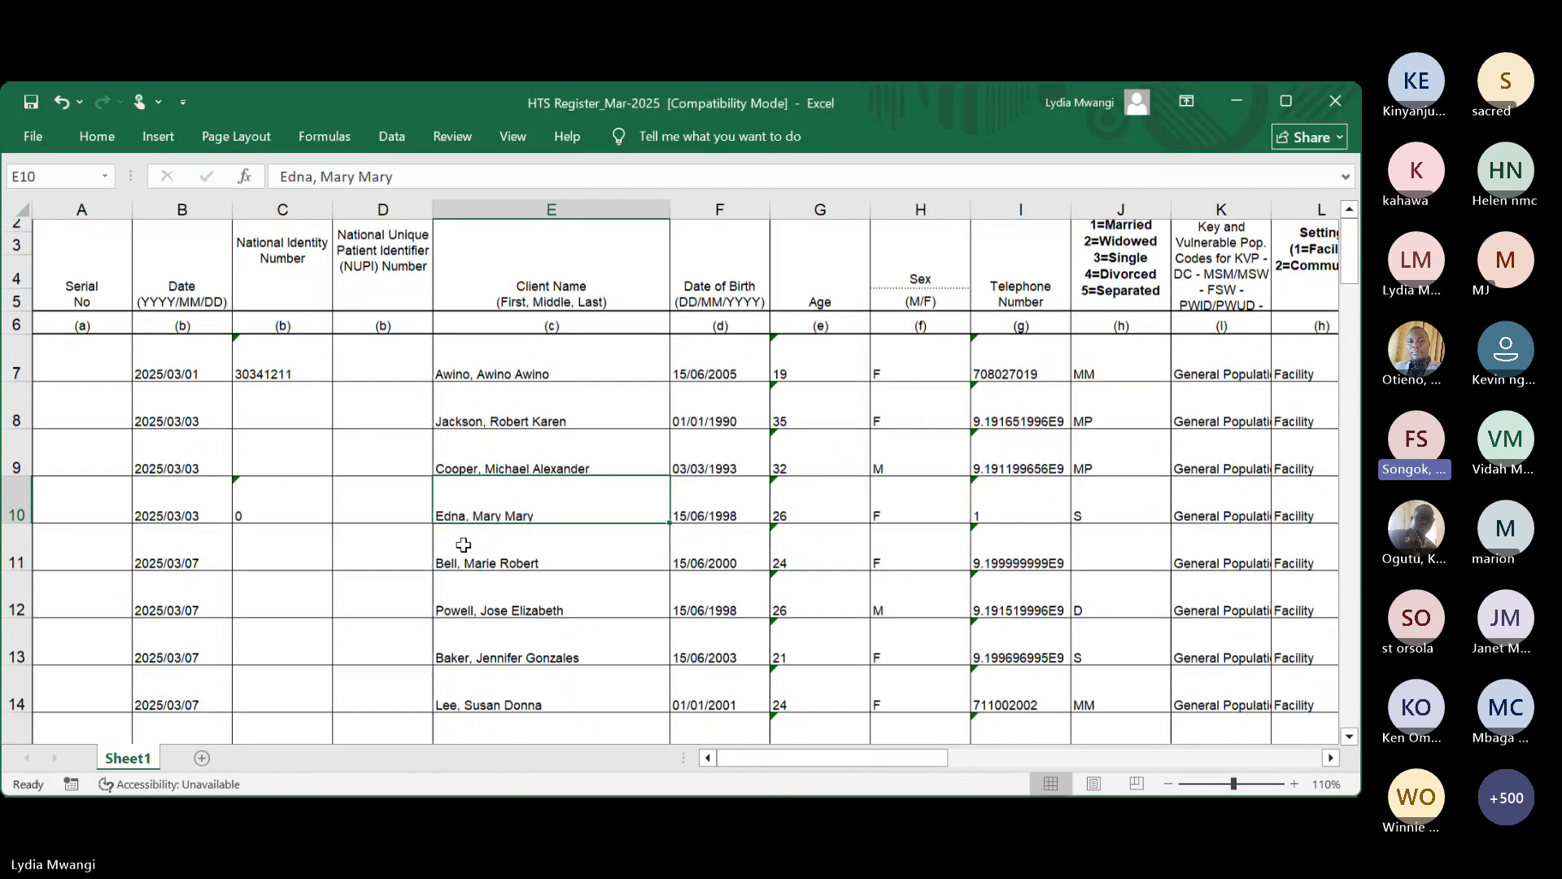
scroll(463, 545, down, 3)
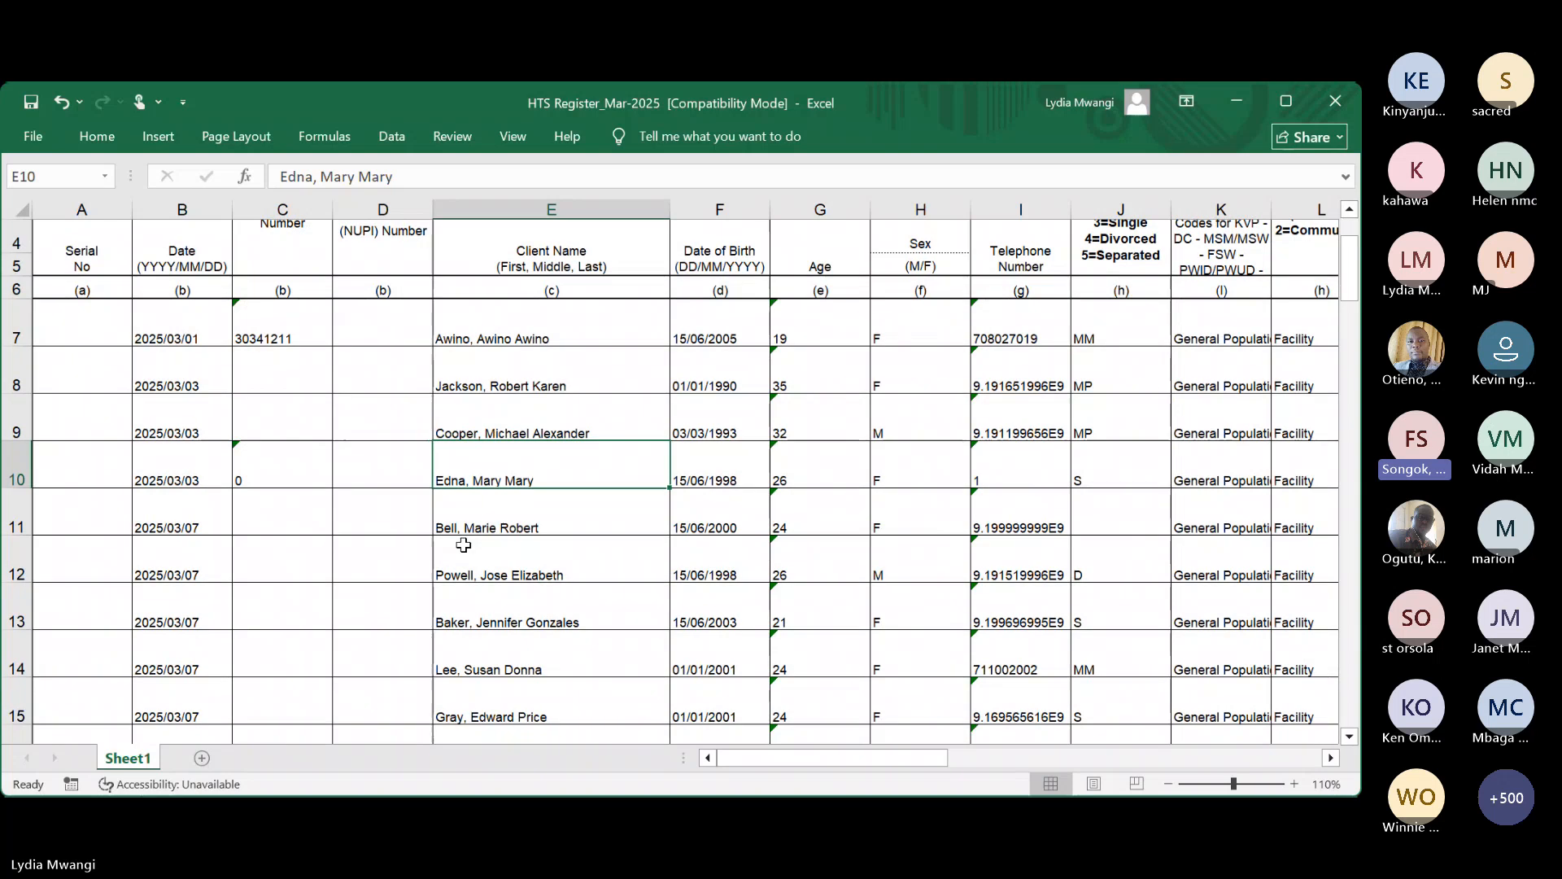
scroll(463, 545, down, 1)
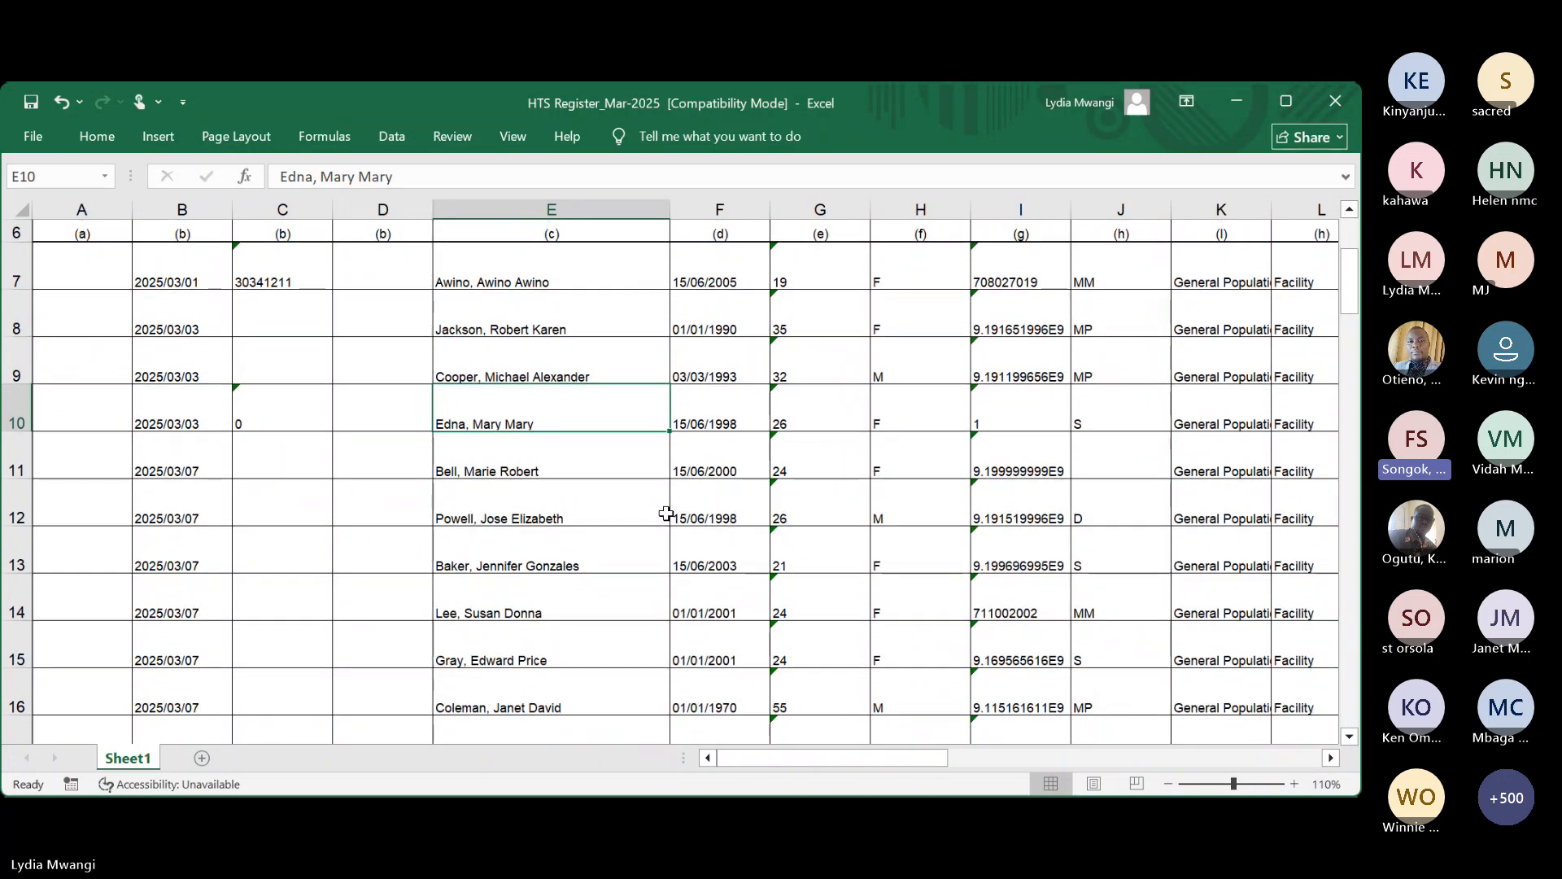